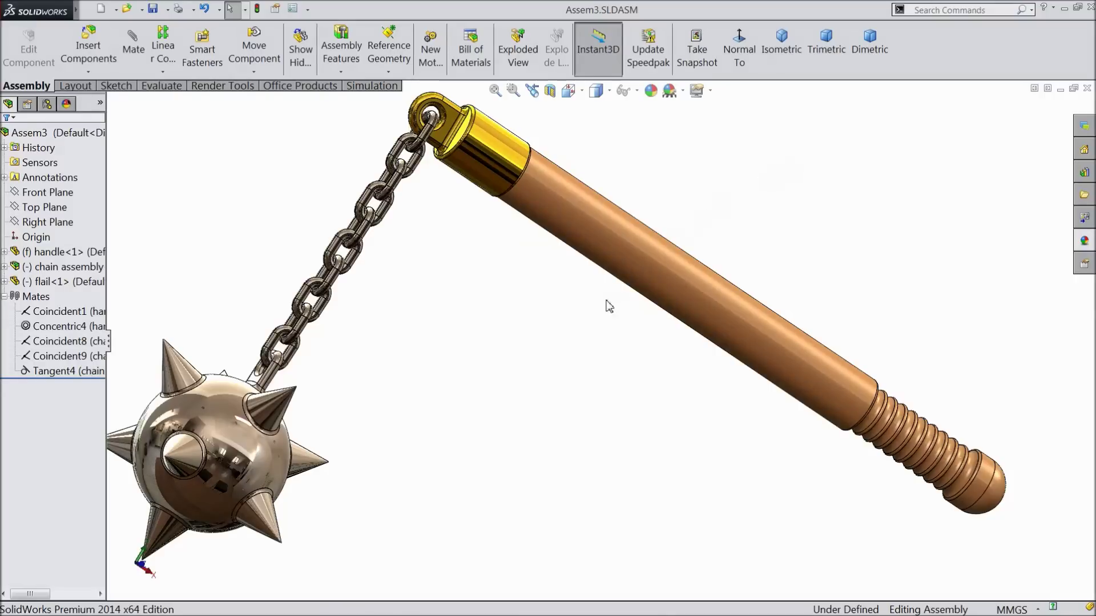
Swing the flail's spiked ball left, back and up on its chain.
drag(255, 449, 382, 381)
key(Escape)
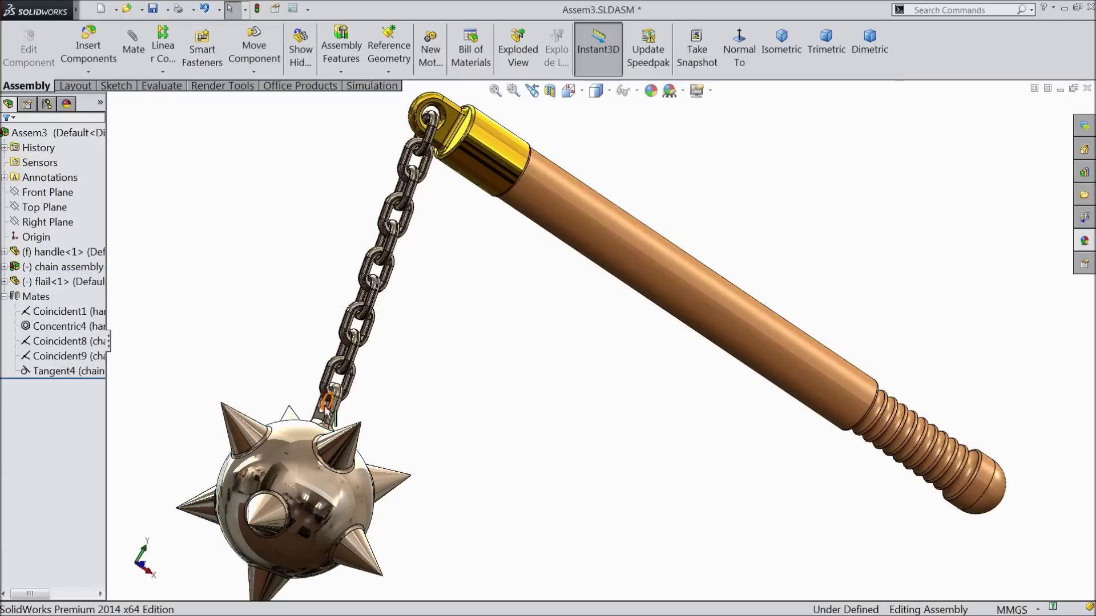
mouse_move(342, 407)
mouse_down()
mouse_move(268, 343)
mouse_move(325, 337)
mouse_move(323, 402)
mouse_up()
click(541, 211)
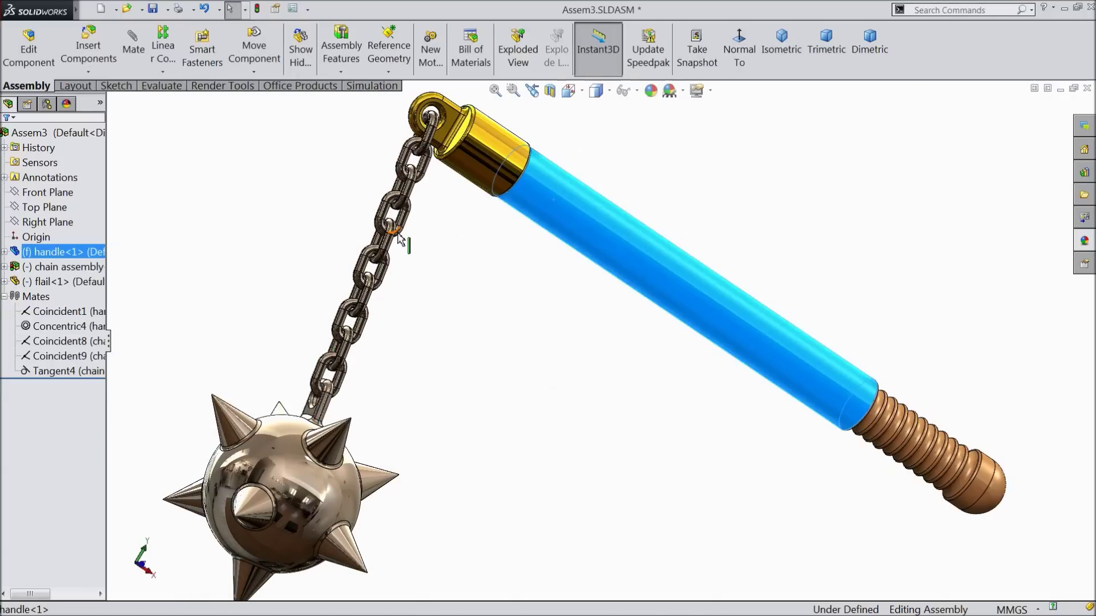
key(Escape)
click(323, 457)
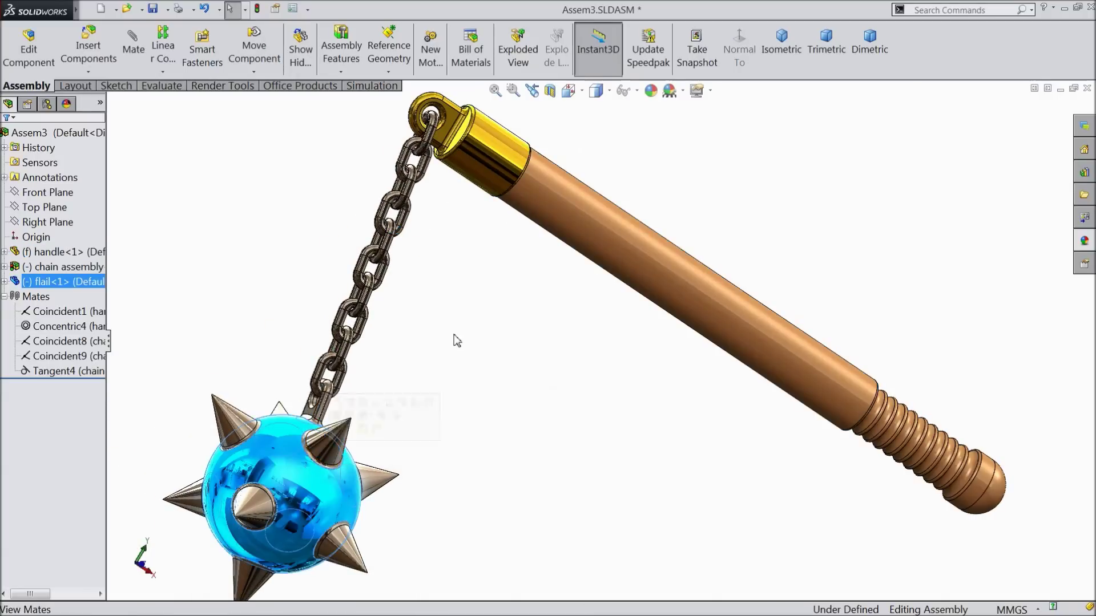
click(323, 457)
drag(323, 456, 222, 291)
Select the wooden handle, fit the whole flail into view, and swing the ball by a chain link.
click(582, 234)
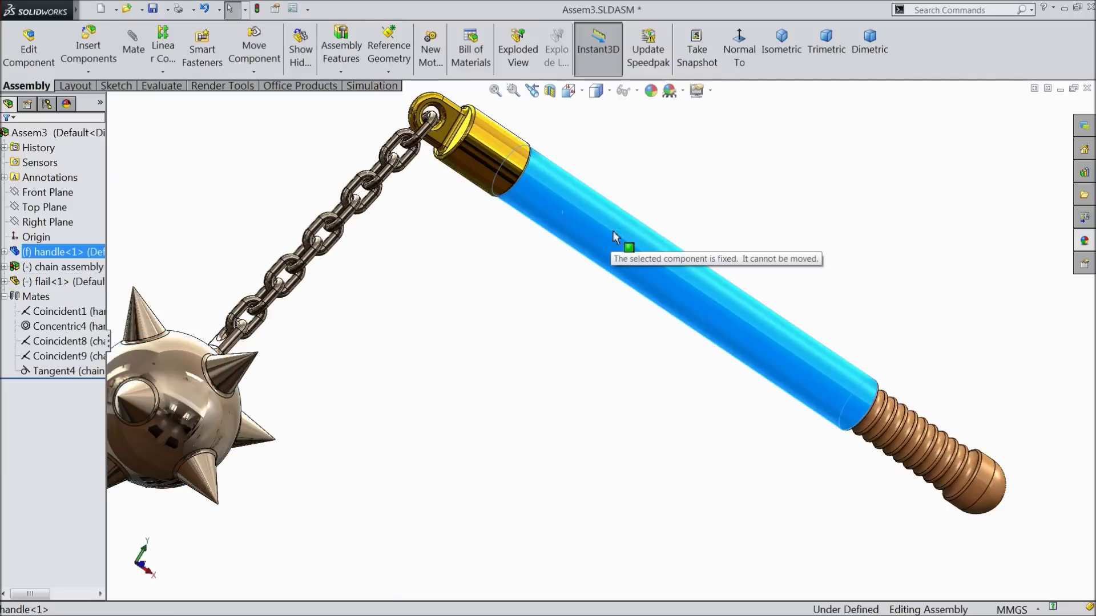
right_click(616, 239)
click(565, 137)
key(f)
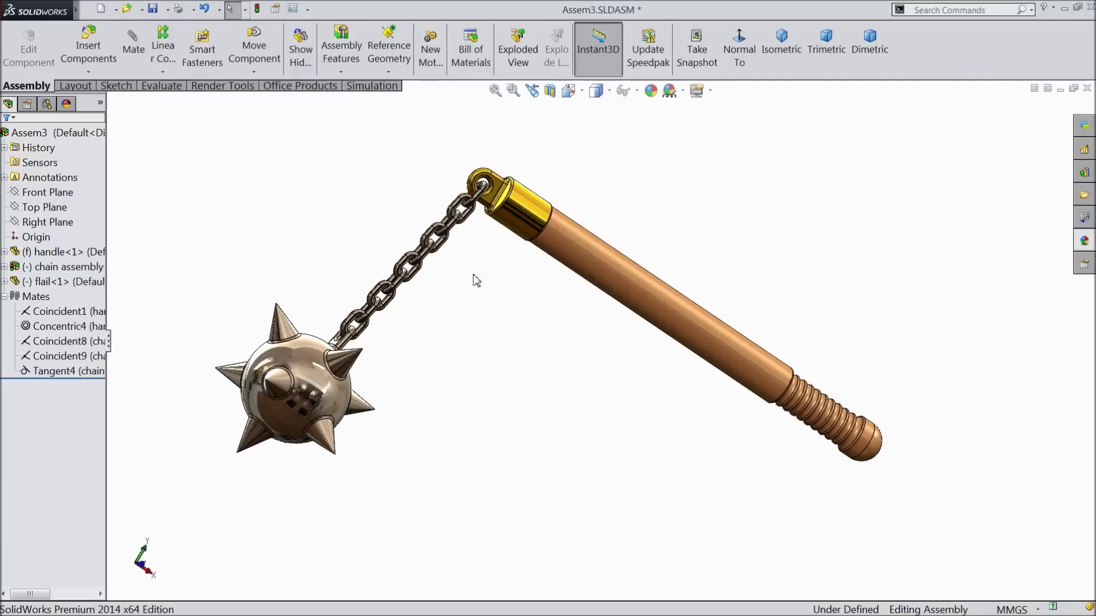
click(297, 410)
drag(297, 410, 326, 359)
click(526, 240)
drag(488, 202, 482, 313)
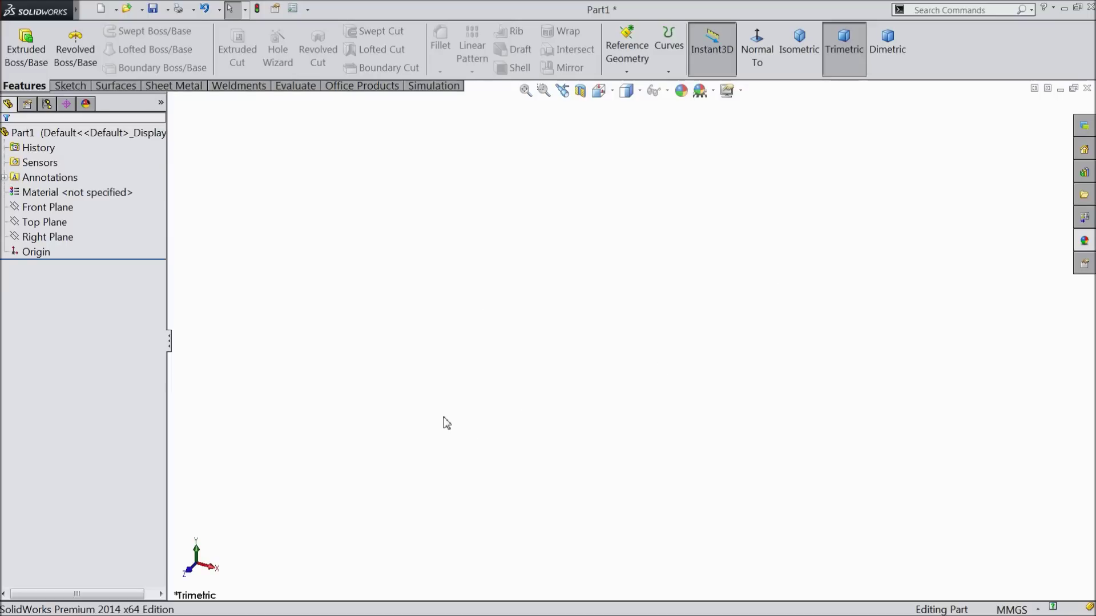
Start a sketch on the new part's Front Plane.
click(50, 207)
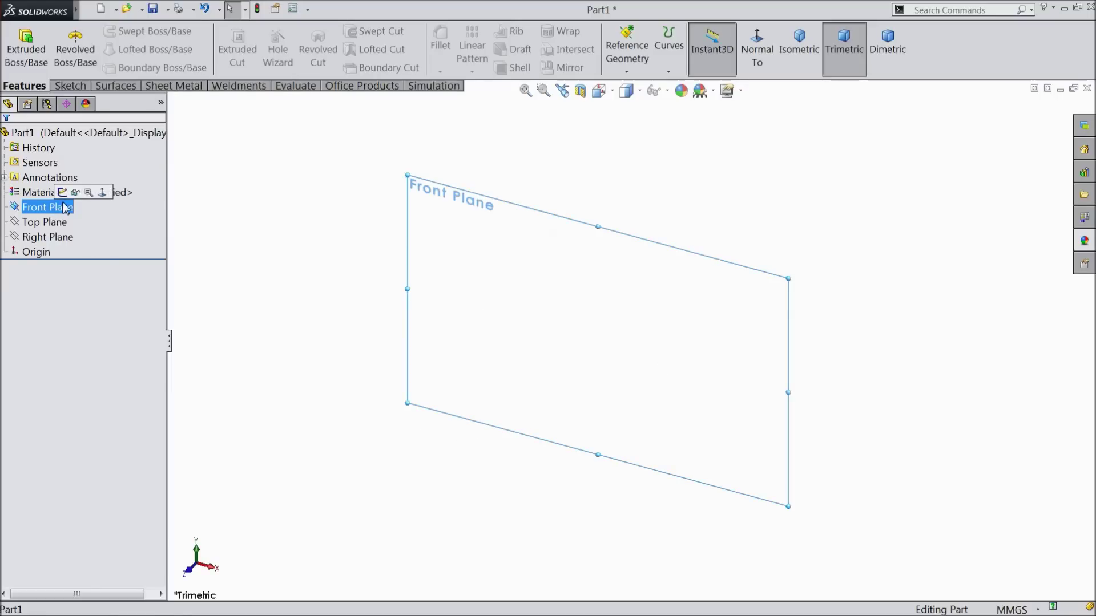
click(63, 194)
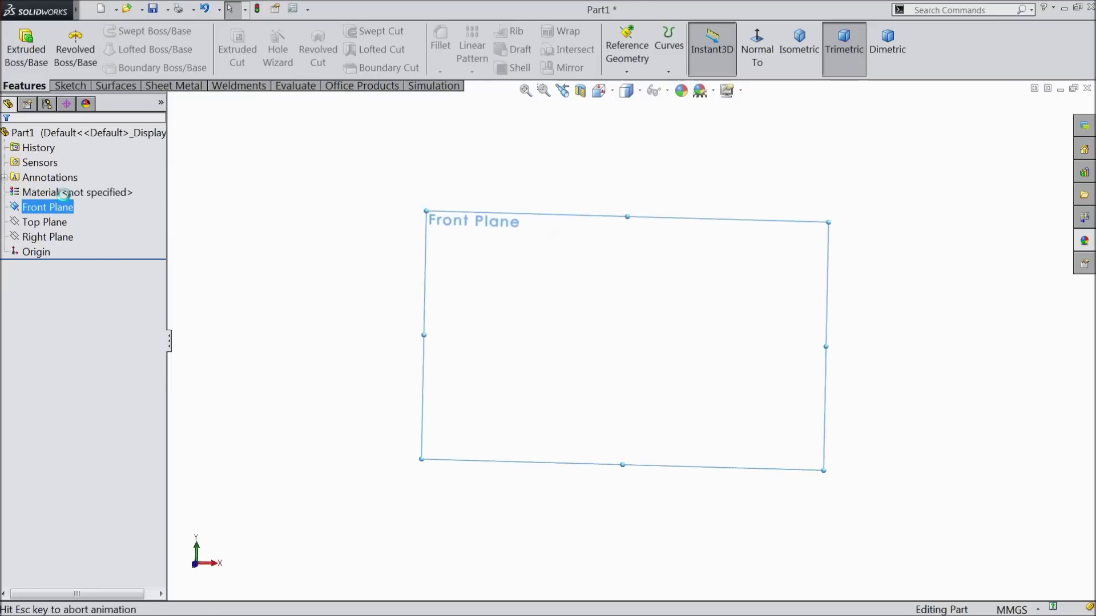
click(62, 86)
Draw the base line rightward from the origin, a rounded right-end arc and a short top line.
click(97, 32)
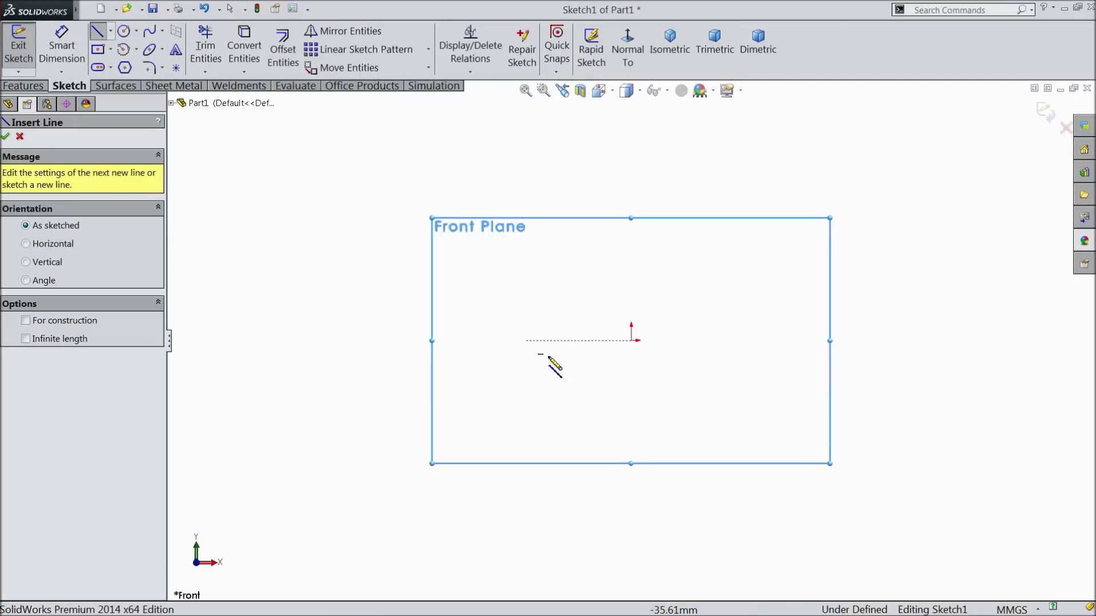
click(631, 340)
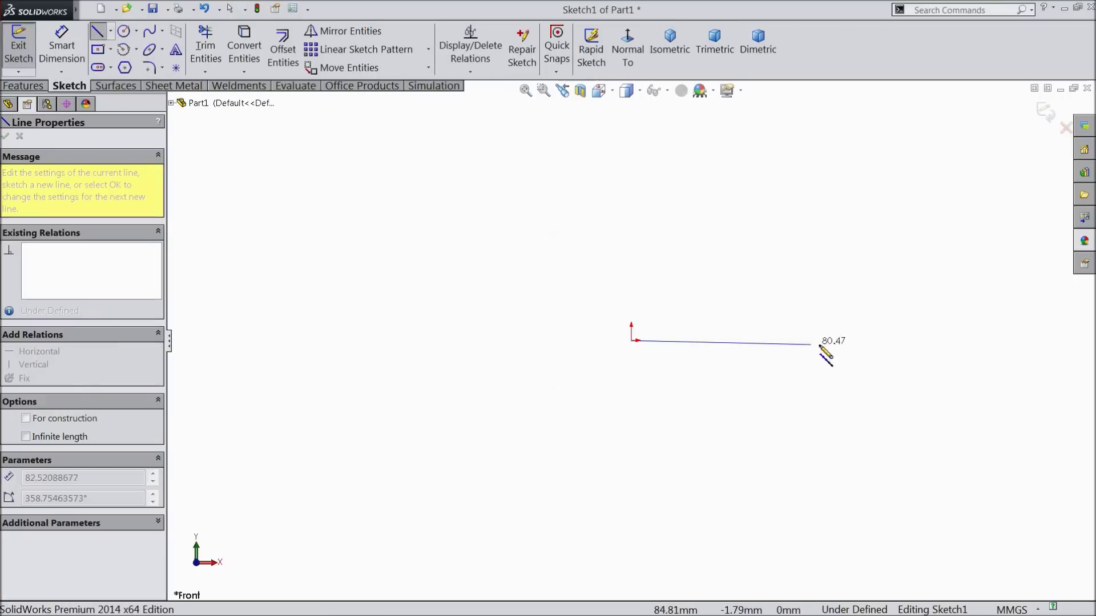
click(1040, 340)
scroll(1044, 345, down, 3)
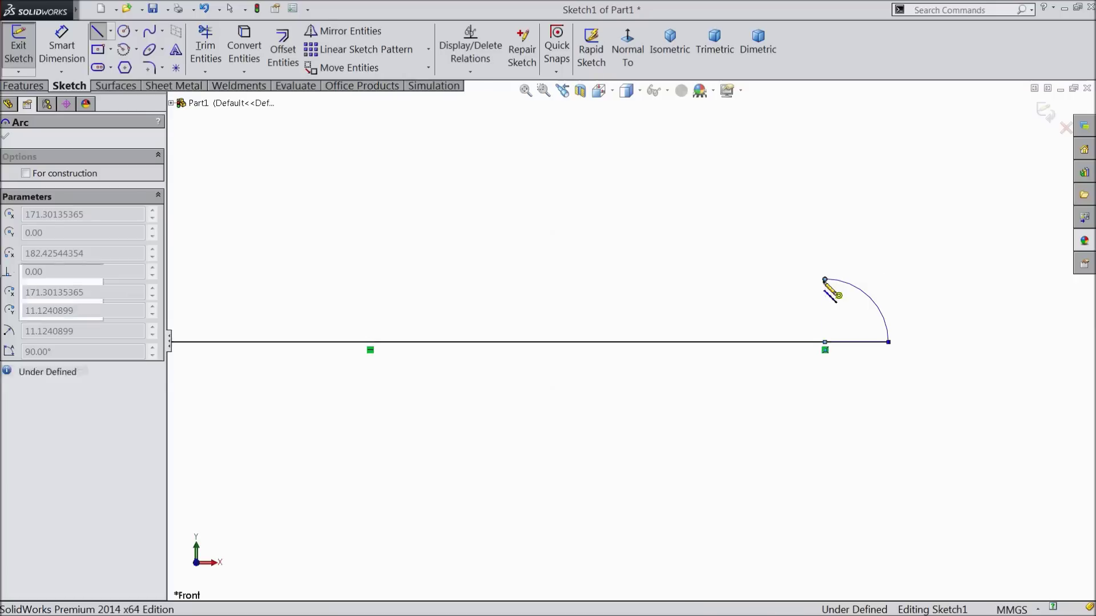
click(825, 281)
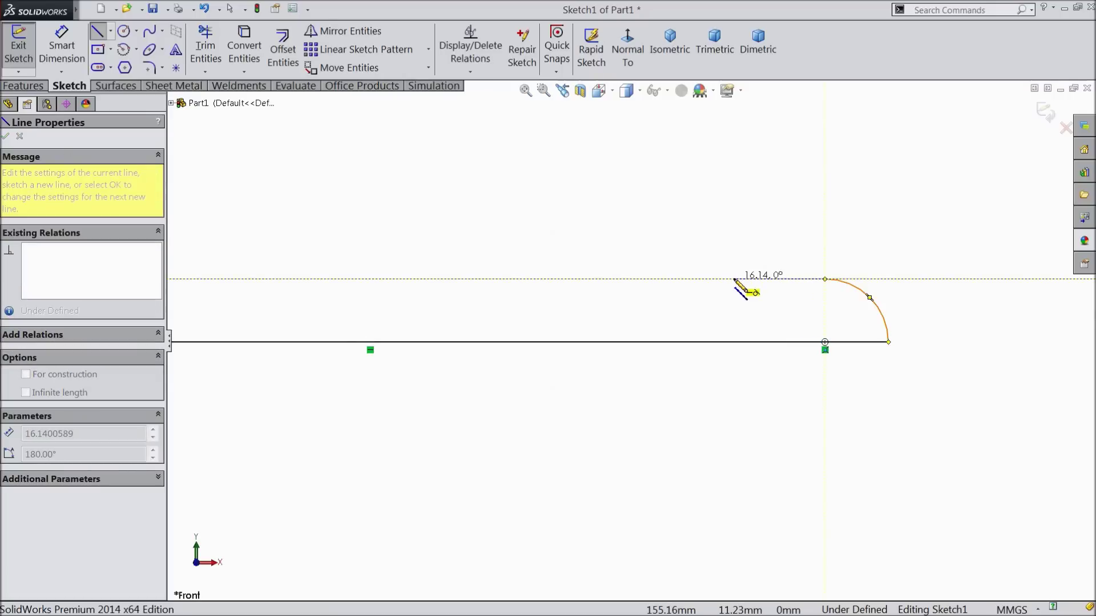
click(735, 280)
key(z)
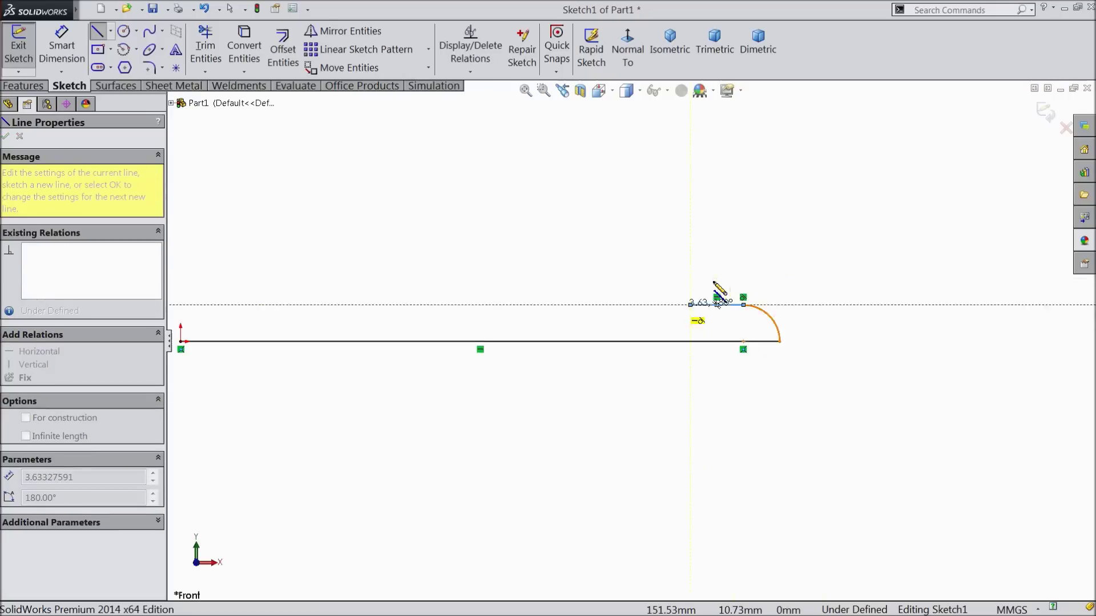
Continue with the long top line, a raised step, and a closing arc back to the origin.
click(356, 305)
scroll(362, 310, down, 5)
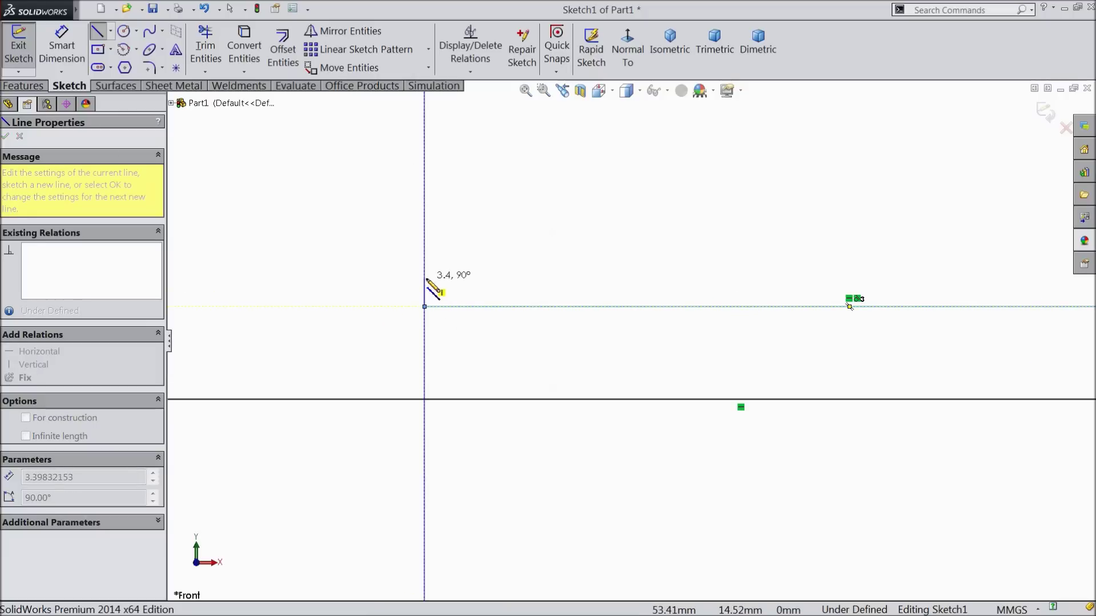
click(424, 278)
key(z)
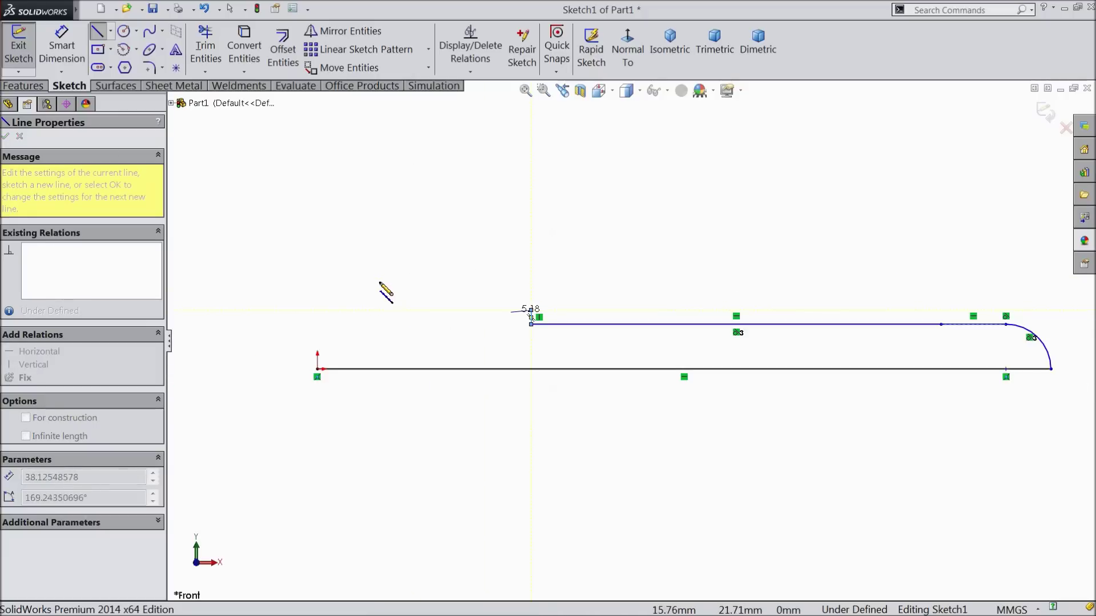
click(402, 311)
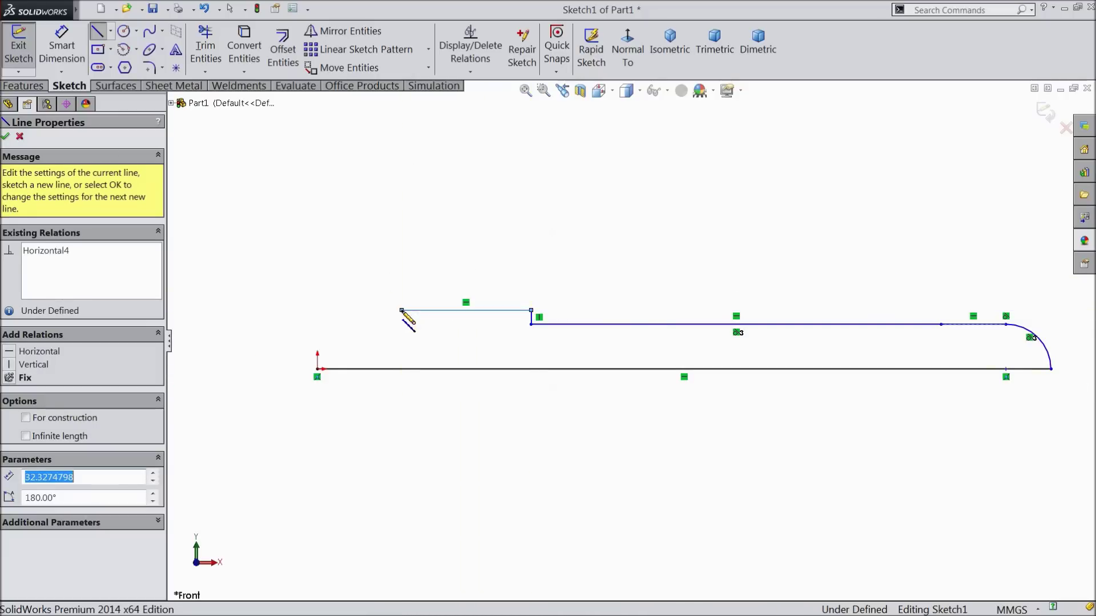
click(402, 331)
scroll(403, 332, down, 5)
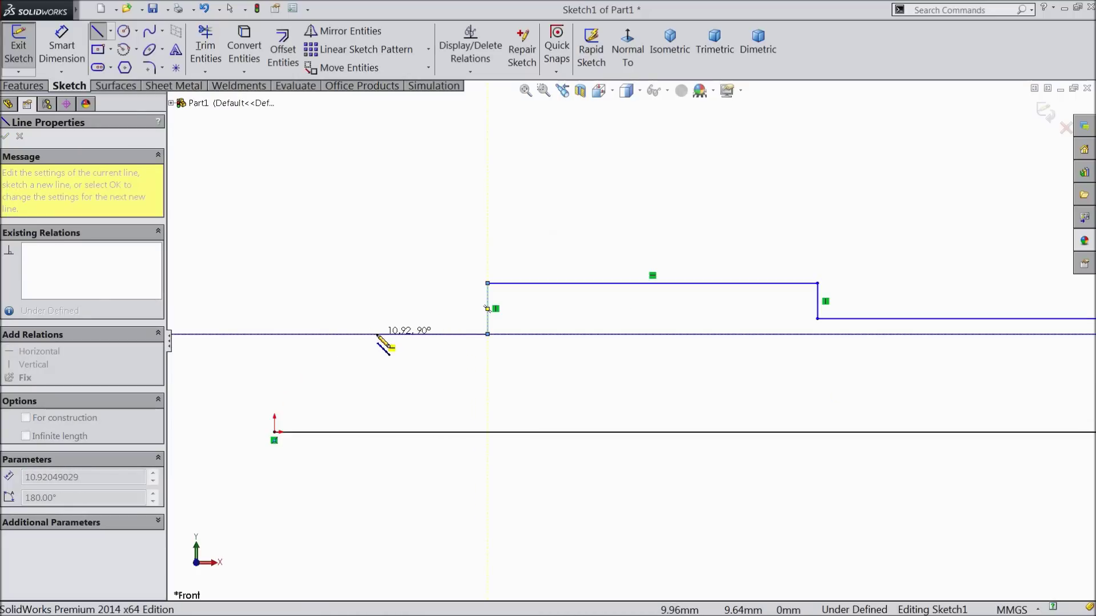
click(375, 334)
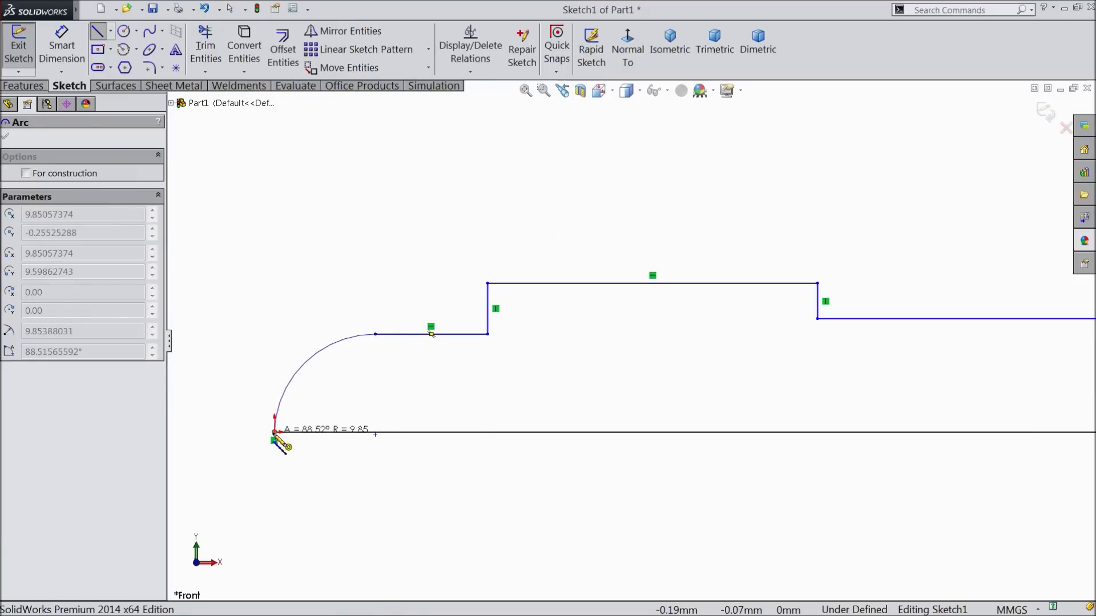
click(274, 433)
right_click(254, 379)
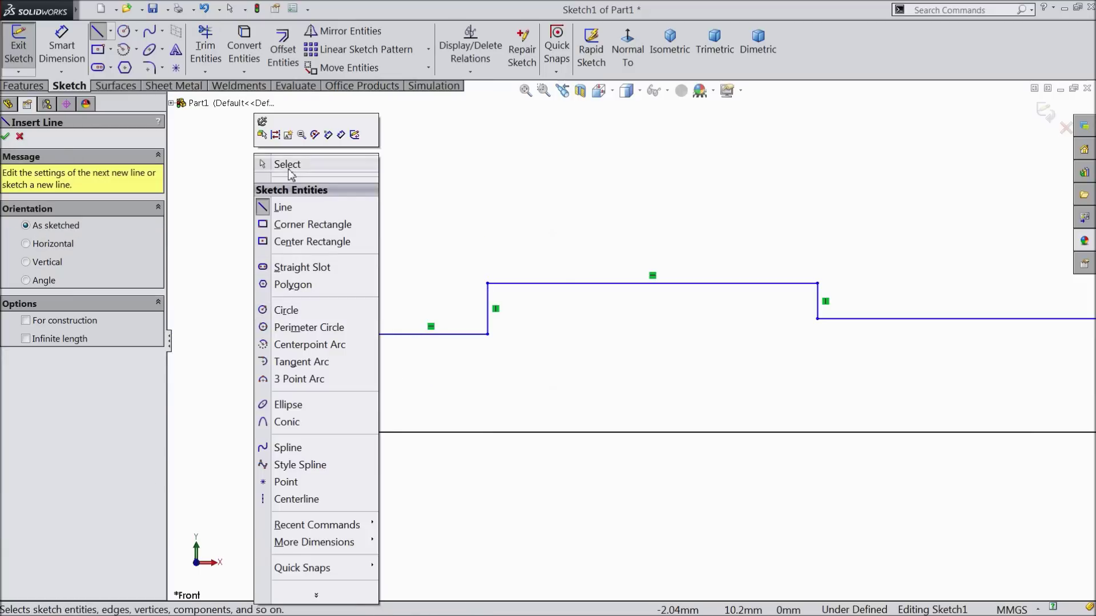
Make the left arc's centre point coincident with the bottom base line.
click(290, 162)
click(375, 434)
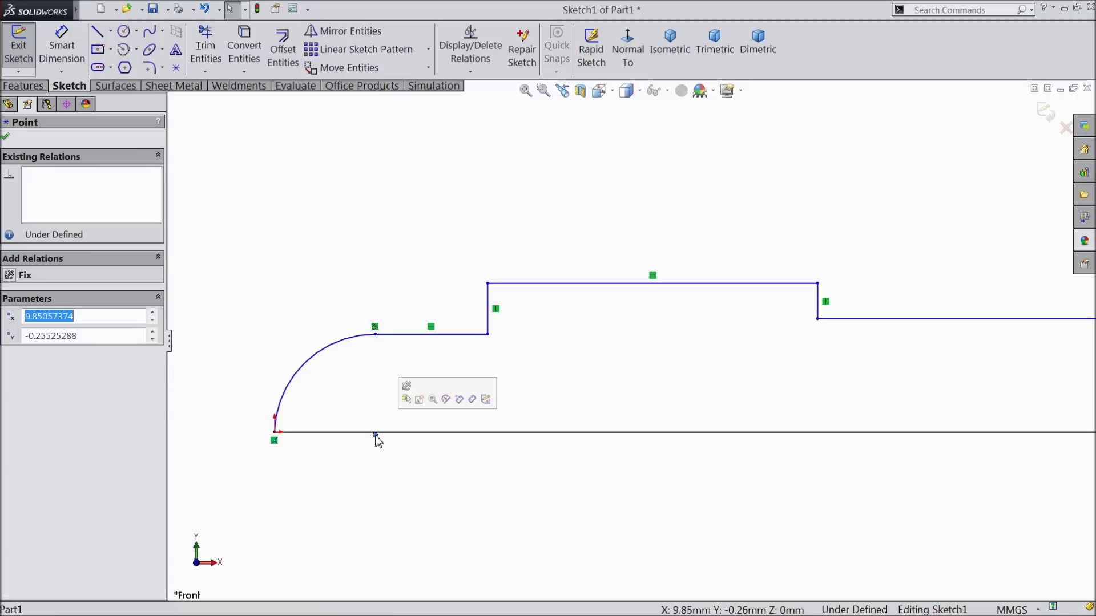
ctrl+click(423, 432)
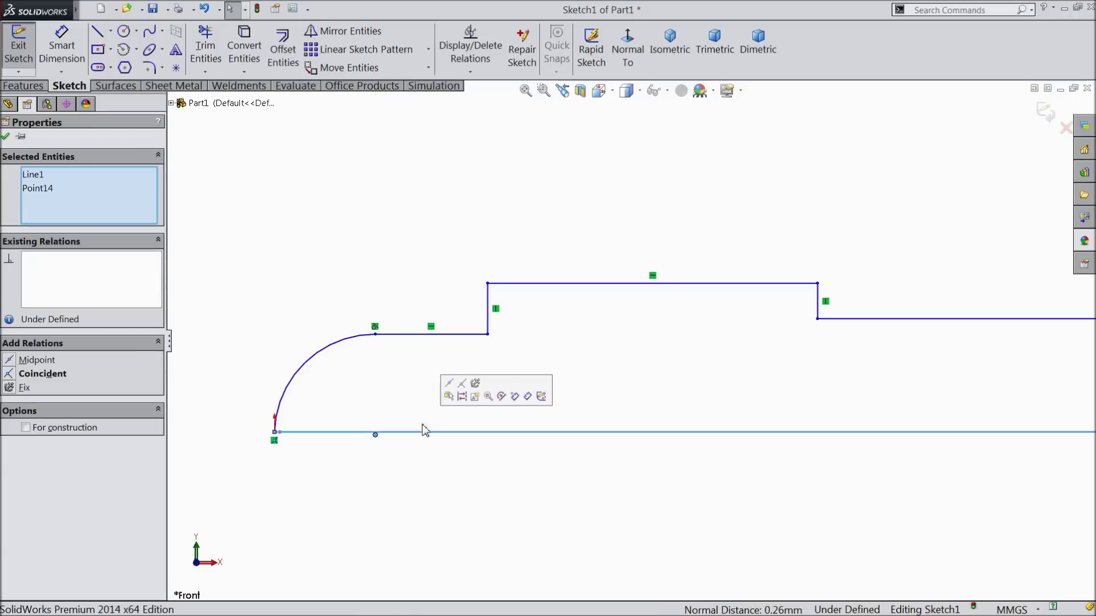
click(461, 385)
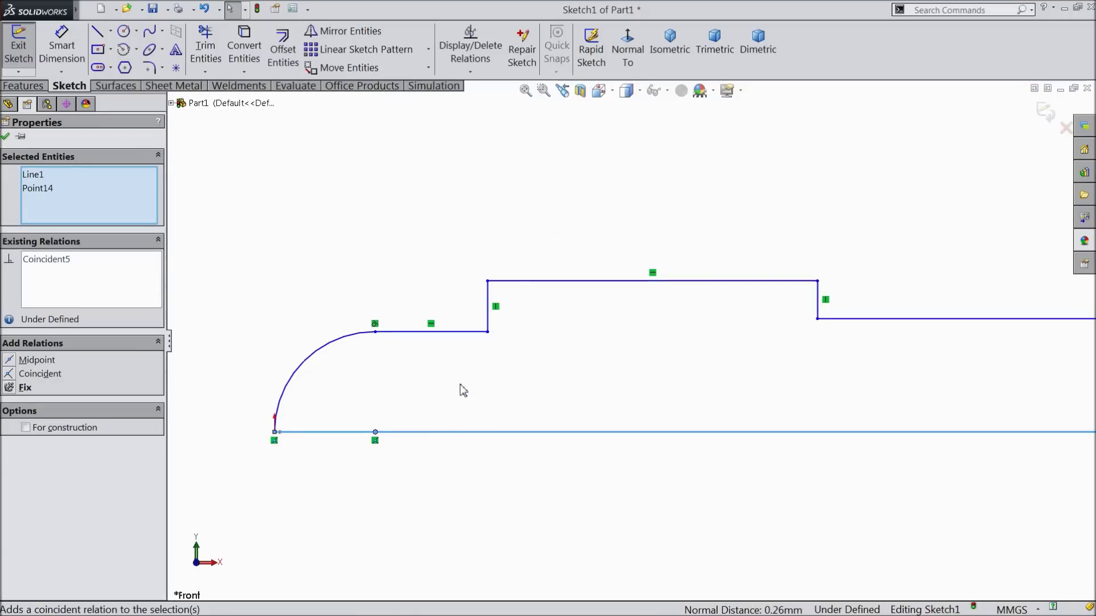
click(7, 137)
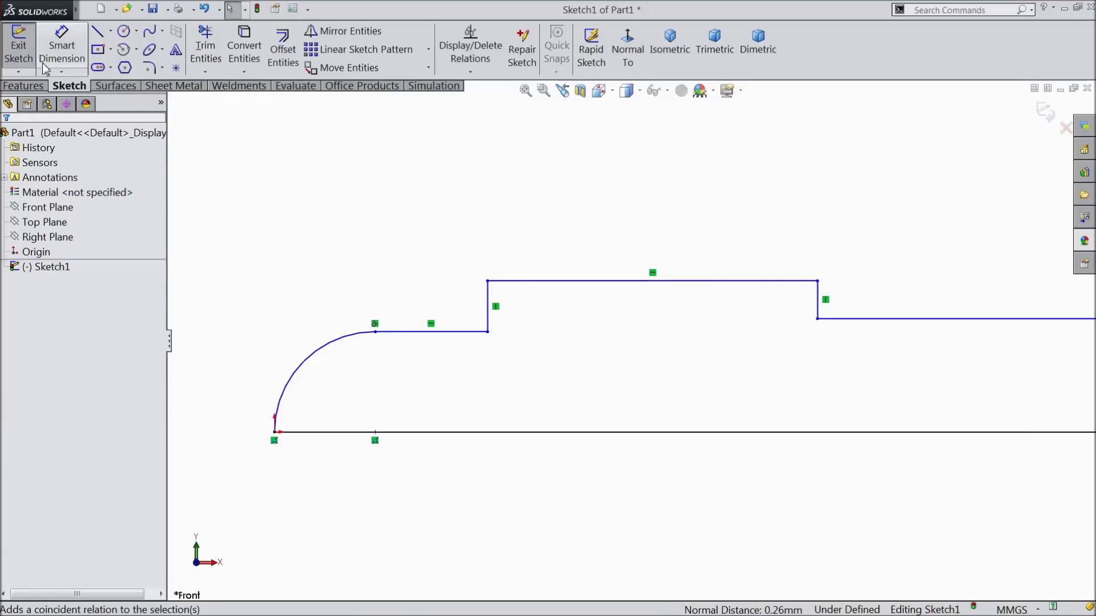
Dimension the right-end arc to R22.5 and the short top line to 15 mm.
click(61, 53)
scroll(616, 347, up, 5)
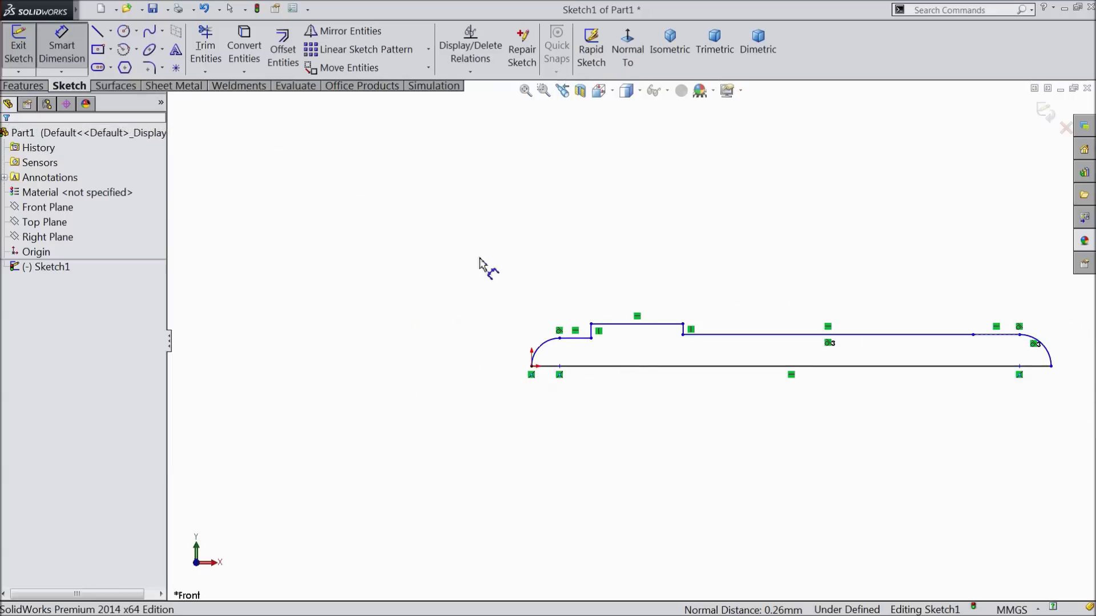
scroll(917, 335, down, 4)
scroll(955, 369, up, 4)
scroll(912, 367, down, 5)
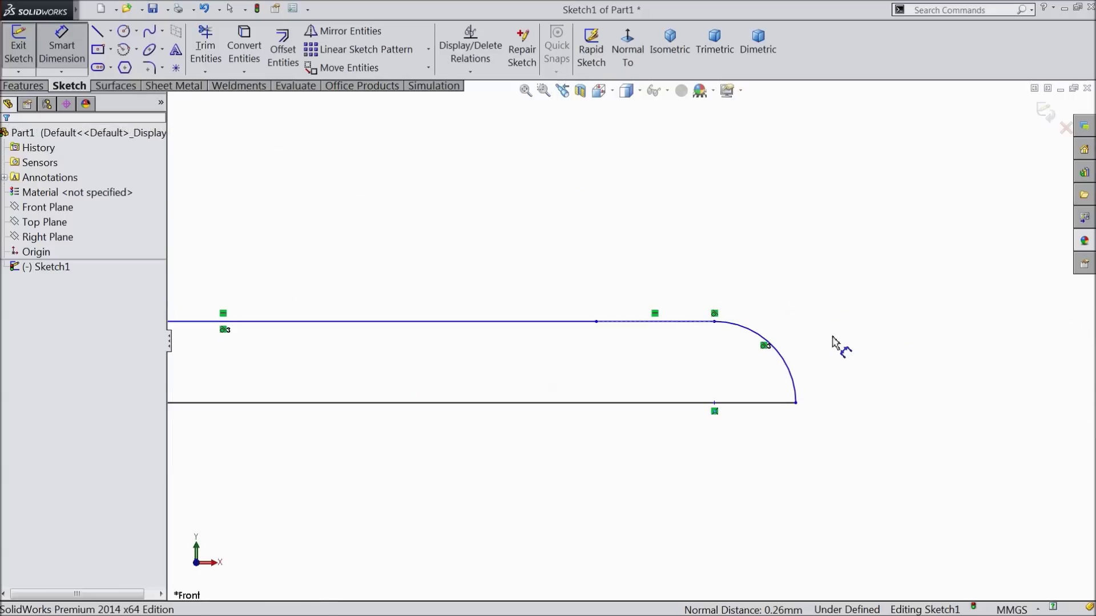
click(783, 361)
click(845, 374)
text(22.5)
click(788, 325)
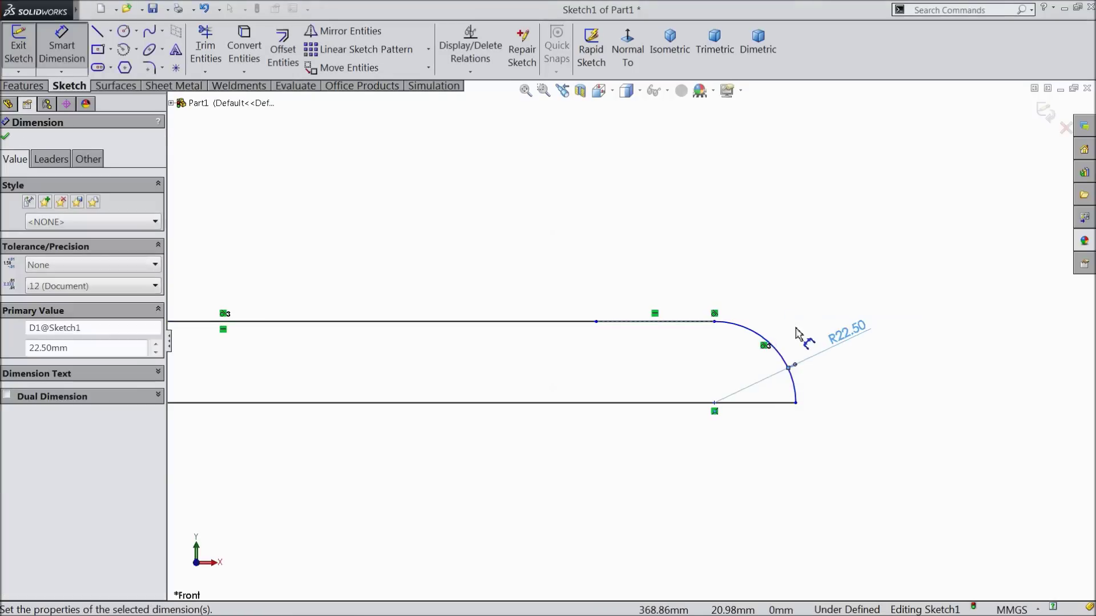
scroll(771, 342, up, 4)
scroll(760, 360, down, 3)
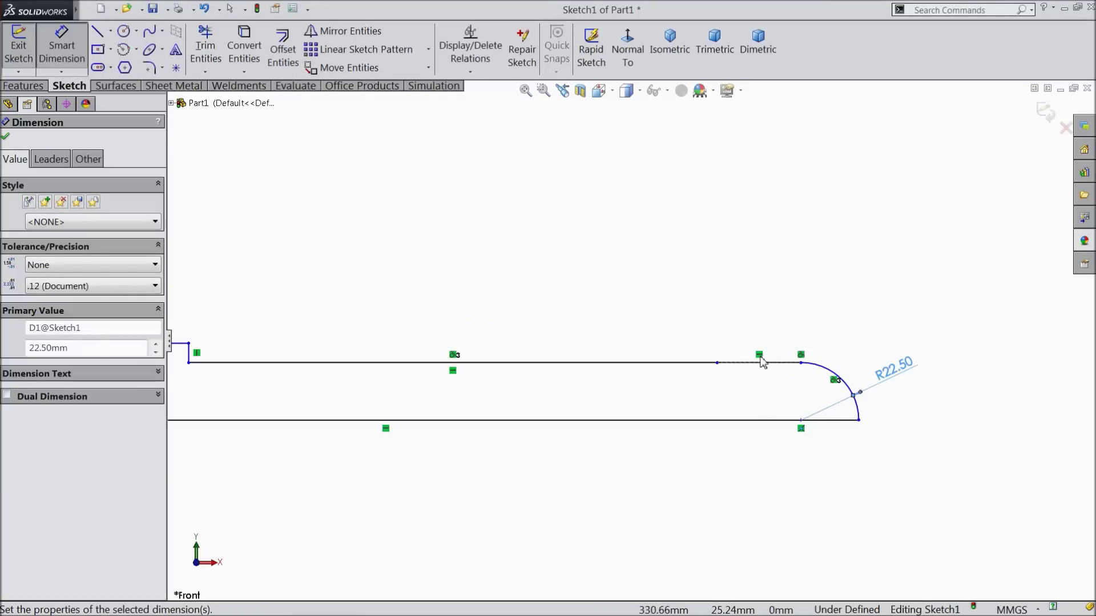
click(760, 363)
click(765, 317)
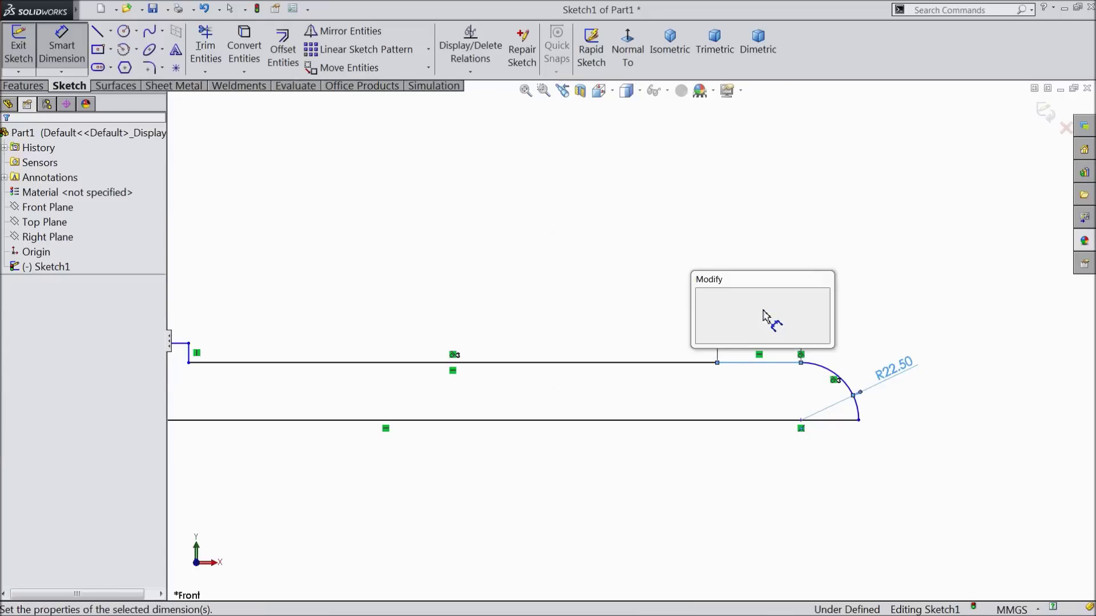
text(15)
click(703, 297)
Set a 40 mm width from the origin to the step edge and a 1.5 mm step height.
scroll(714, 350, up, 4)
scroll(475, 350, down, 4)
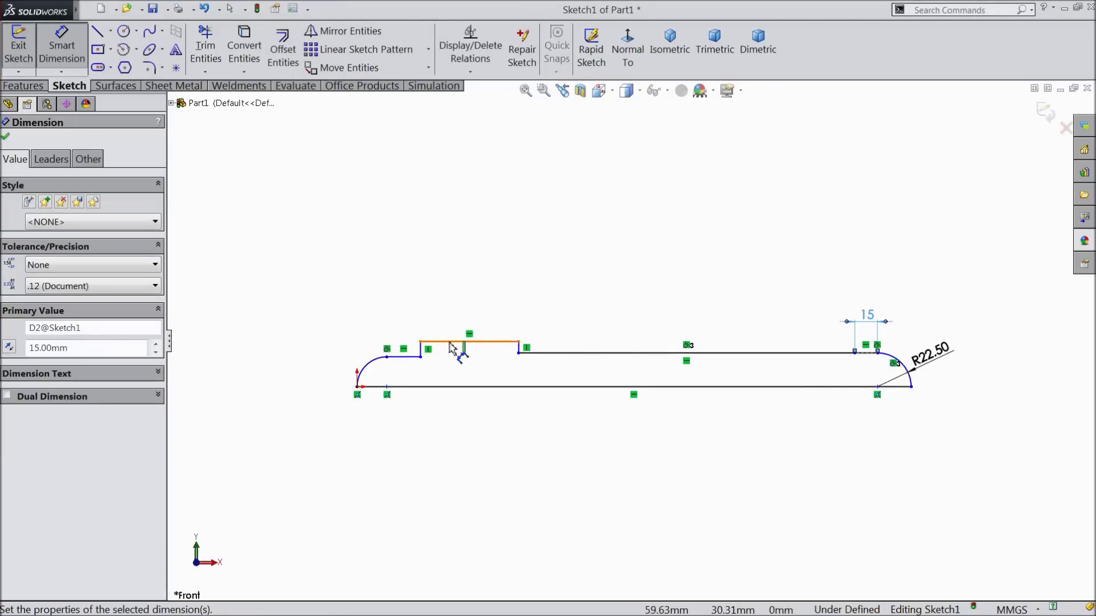
scroll(435, 334, down, 4)
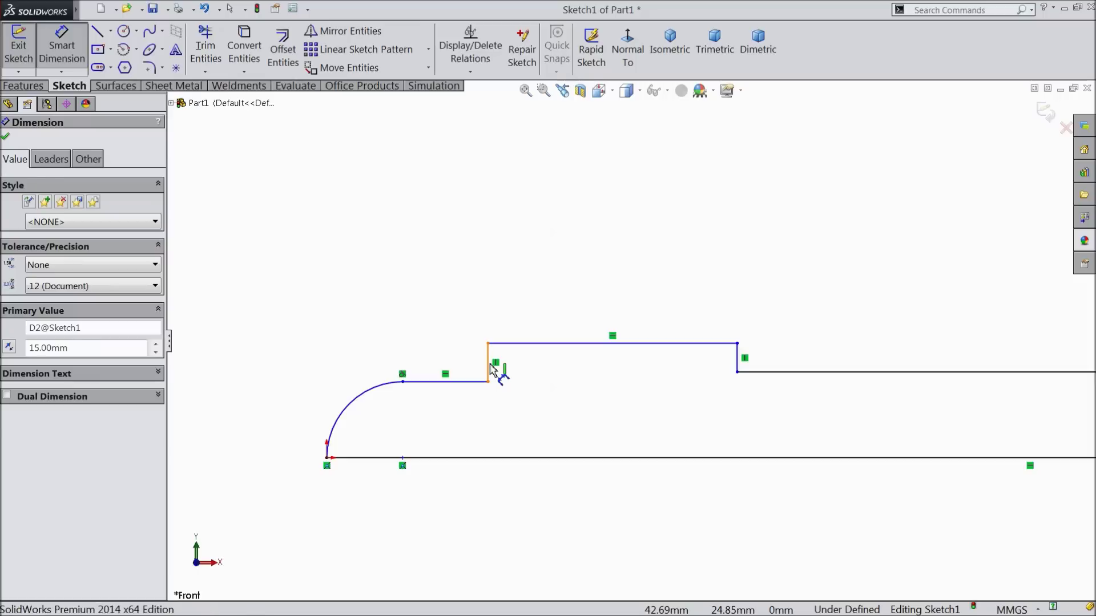
click(489, 368)
click(327, 457)
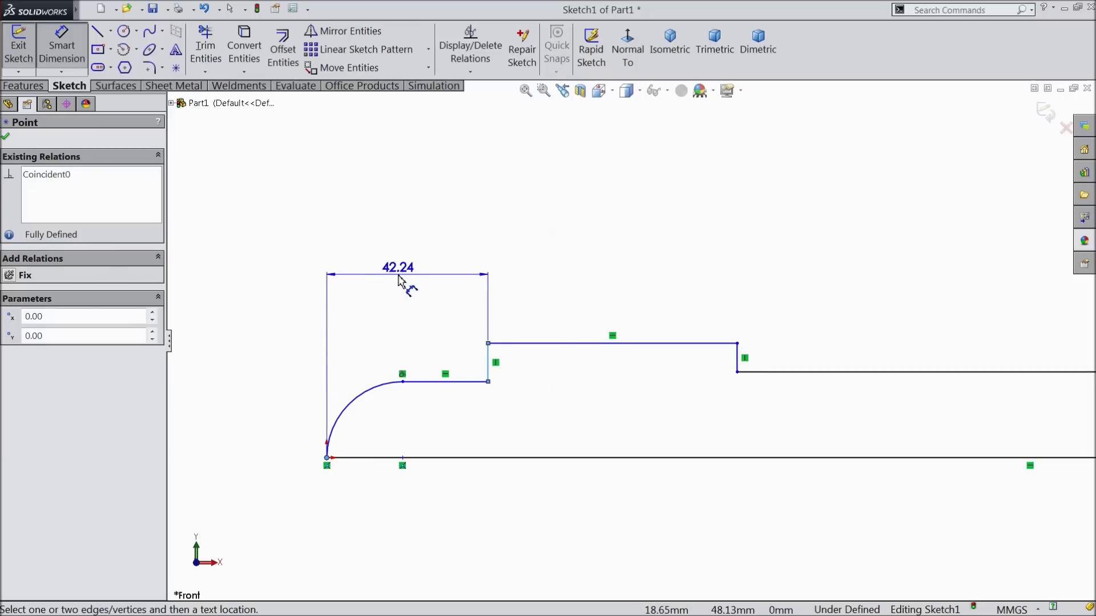
click(414, 280)
text(40)
click(336, 261)
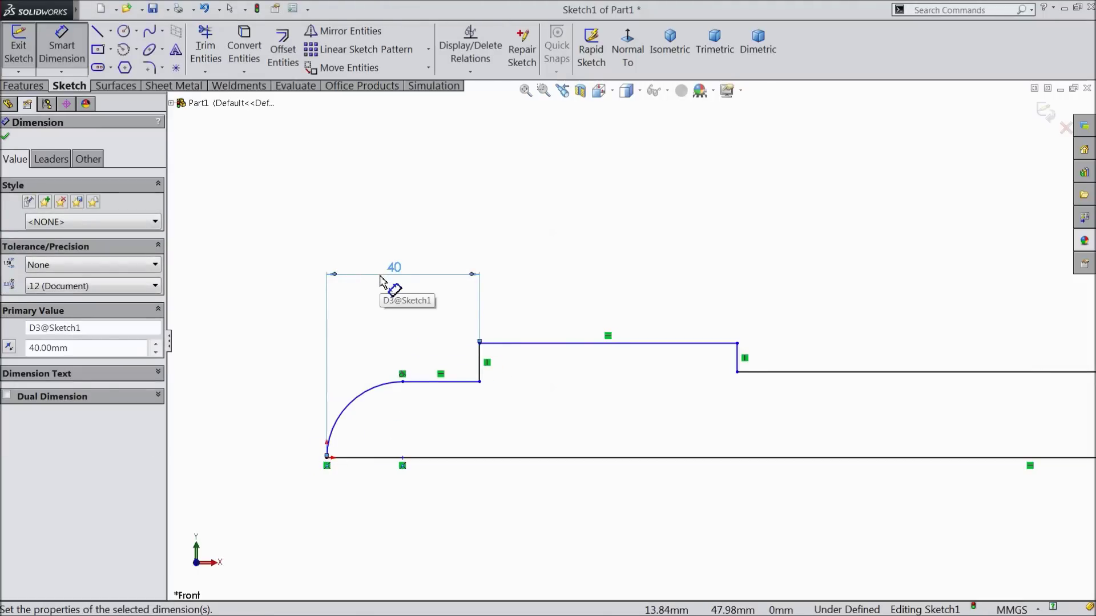
scroll(734, 371, down, 4)
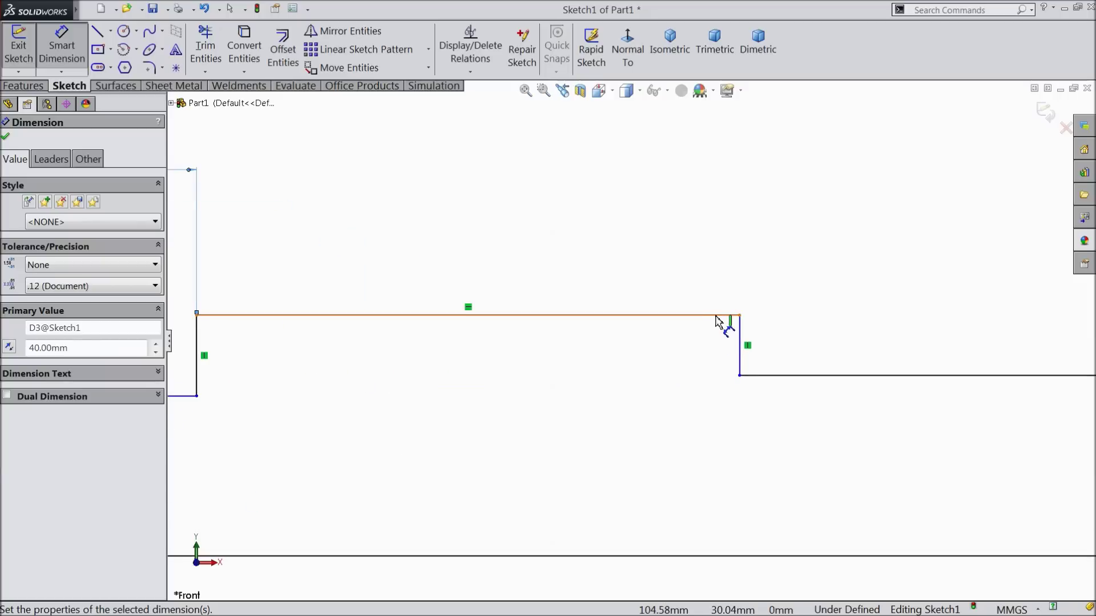
click(716, 315)
click(771, 375)
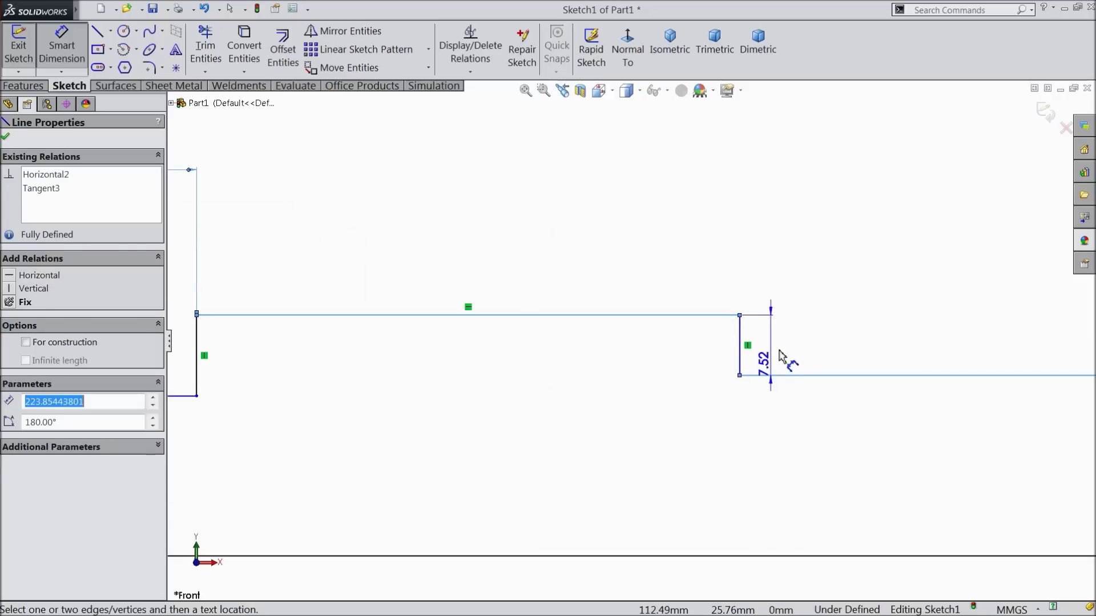
click(790, 349)
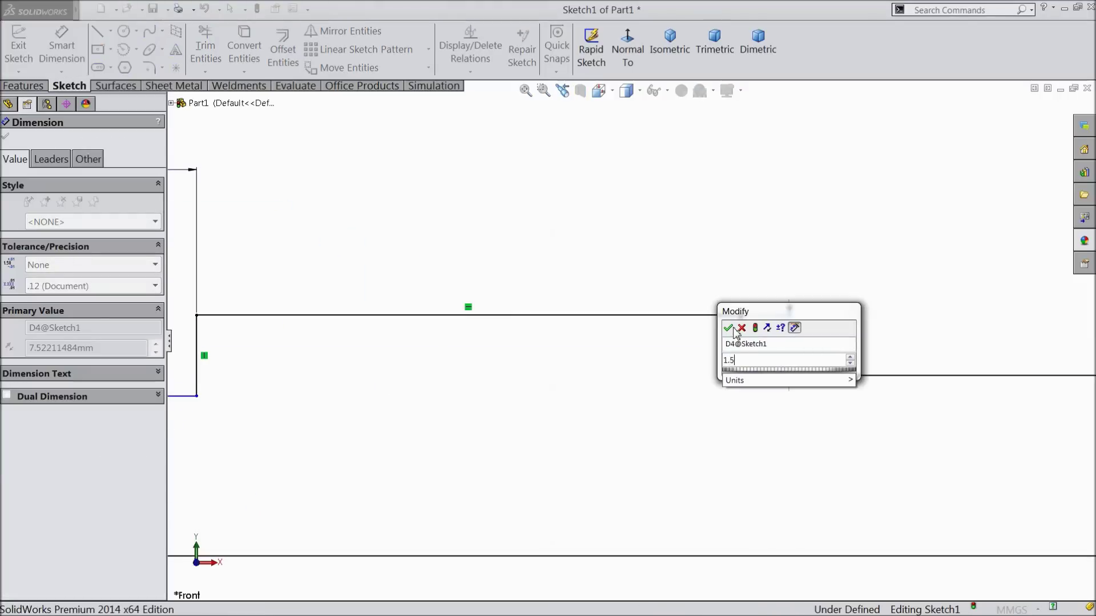
click(731, 330)
Give the left end arc an R18 radius and finish dimensioning.
scroll(697, 343, up, 3)
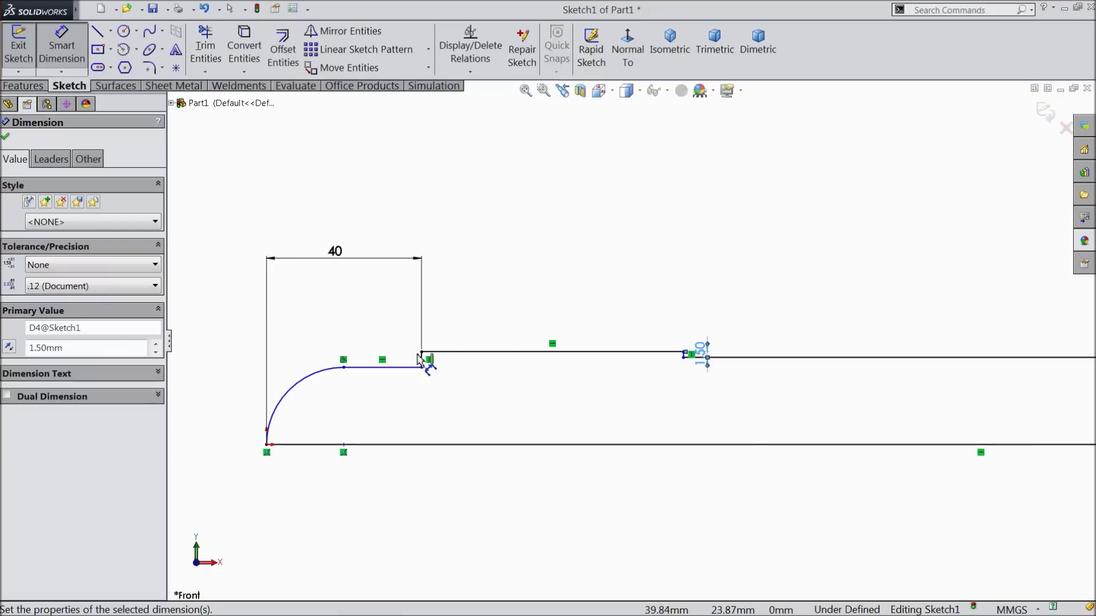
scroll(400, 371, down, 2)
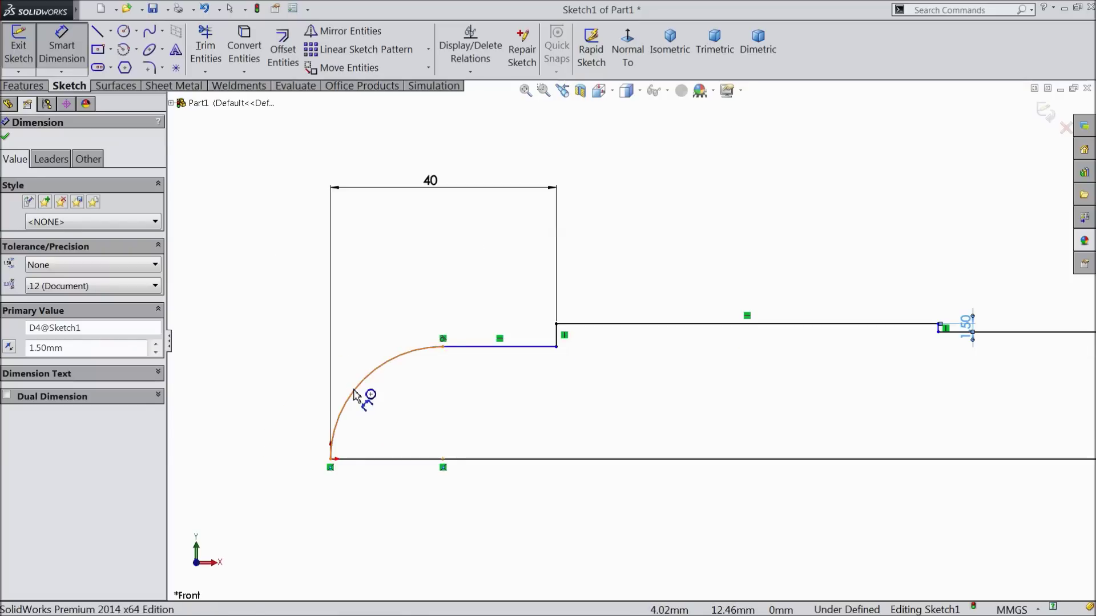
click(358, 395)
click(273, 370)
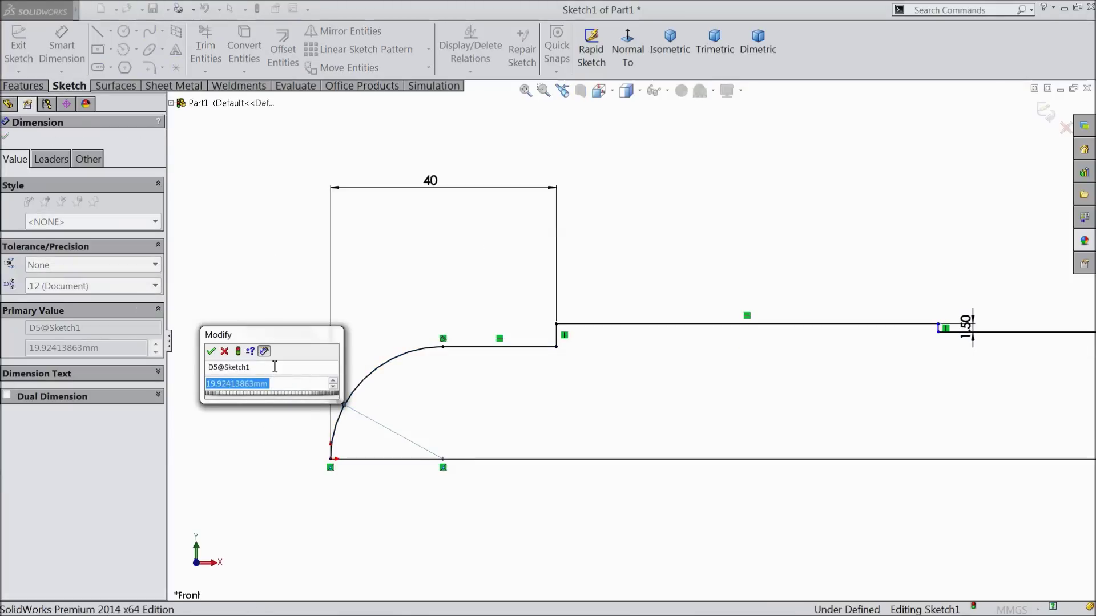
text(18)
click(210, 351)
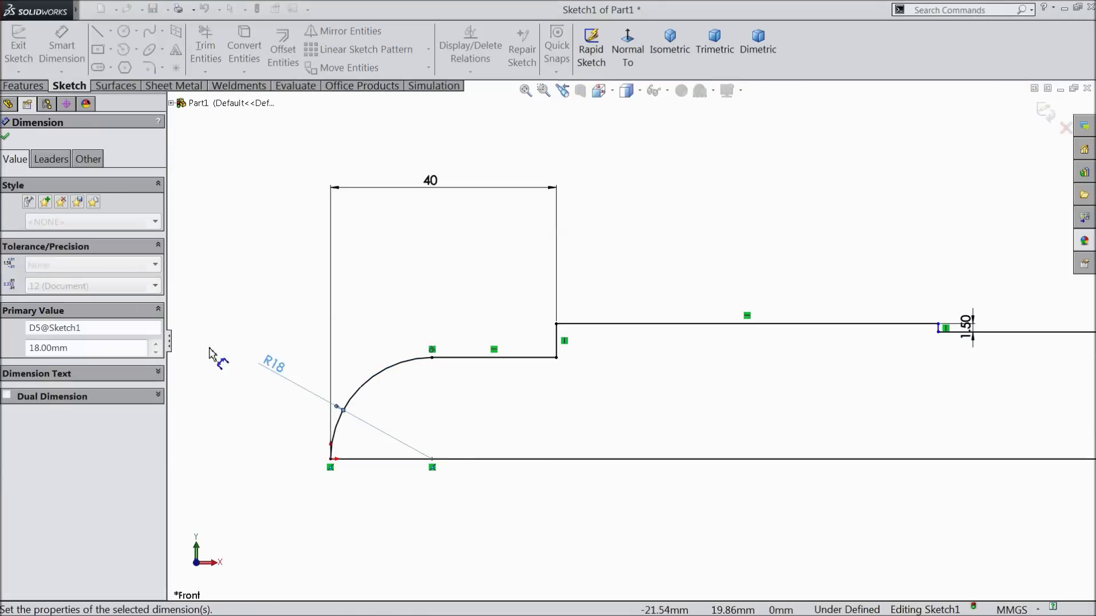
scroll(649, 412, up, 3)
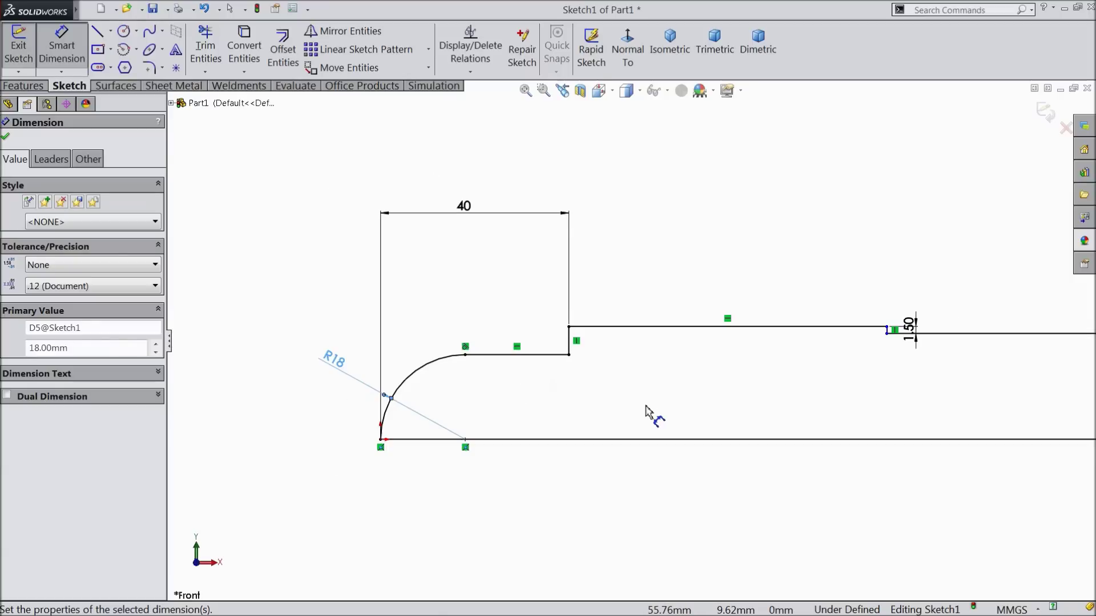
scroll(692, 414, up, 2)
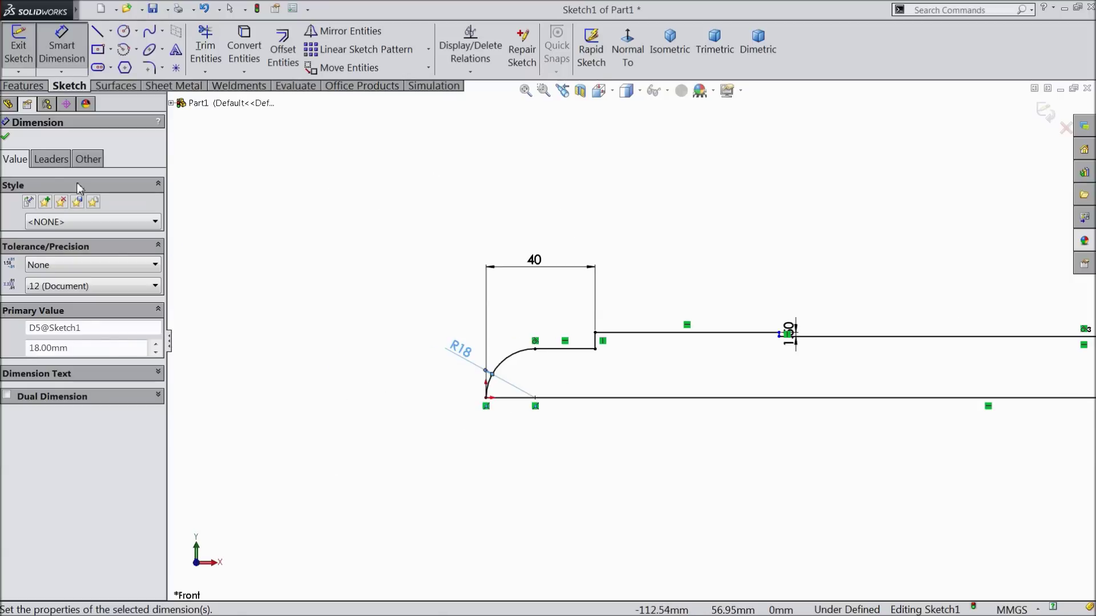
click(8, 138)
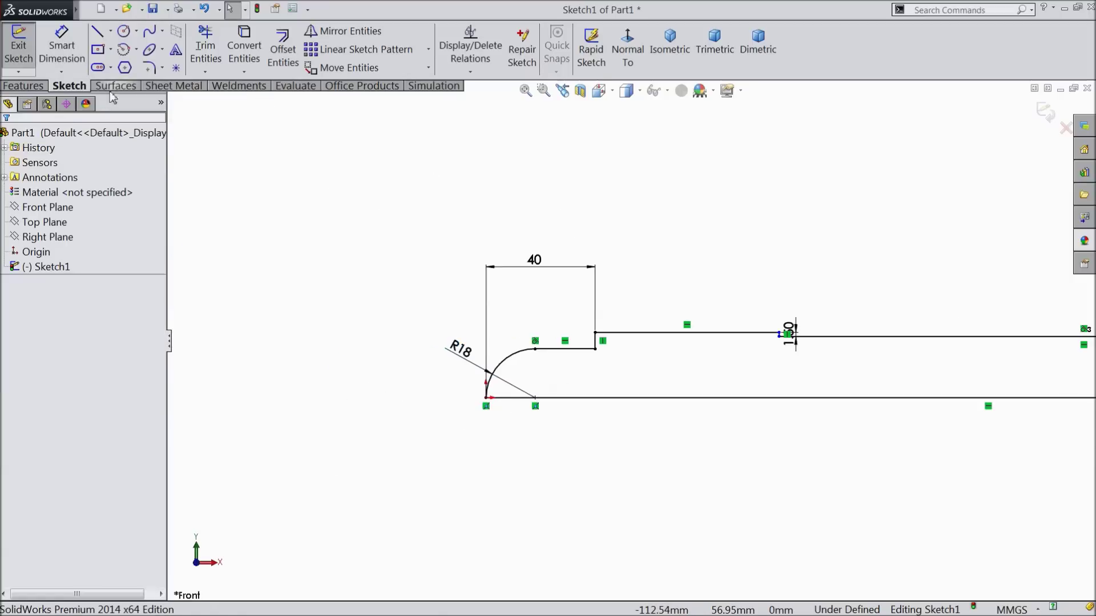
click(137, 50)
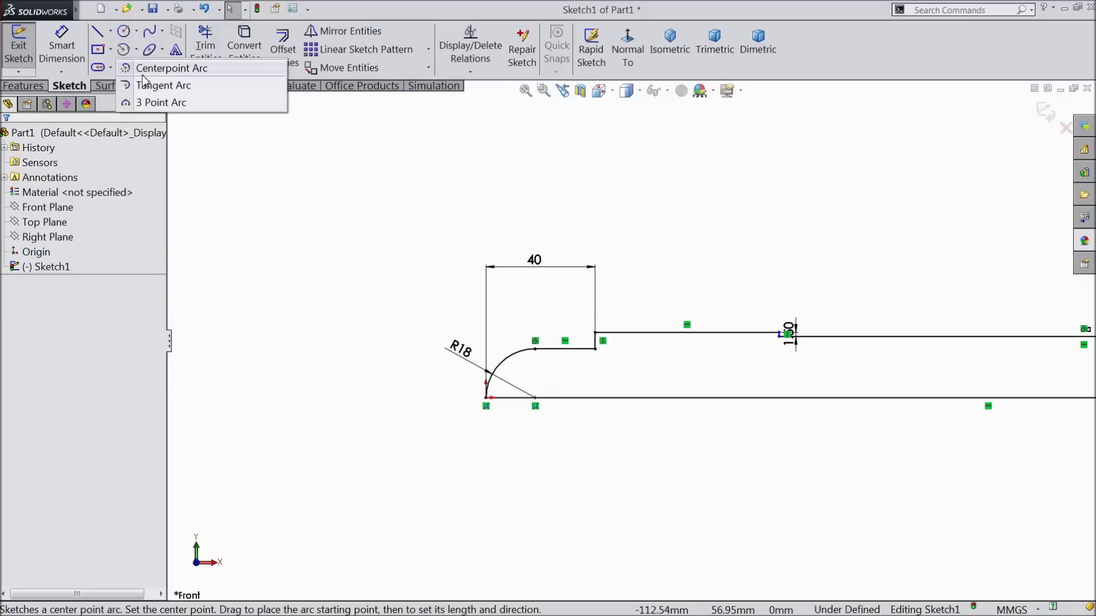
Draw a small downward 3 Point Arc semicircle on the handle's top edge.
click(152, 103)
scroll(819, 394, up, 3)
scroll(871, 319, down, 5)
scroll(872, 320, down, 6)
click(777, 363)
click(682, 364)
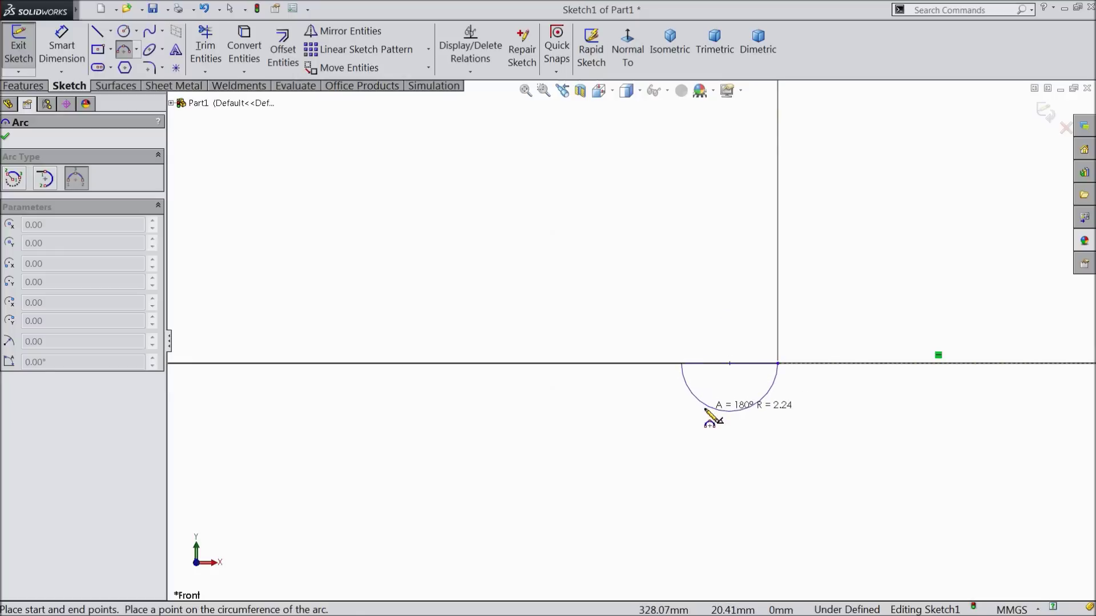
click(706, 409)
right_click(618, 274)
click(649, 143)
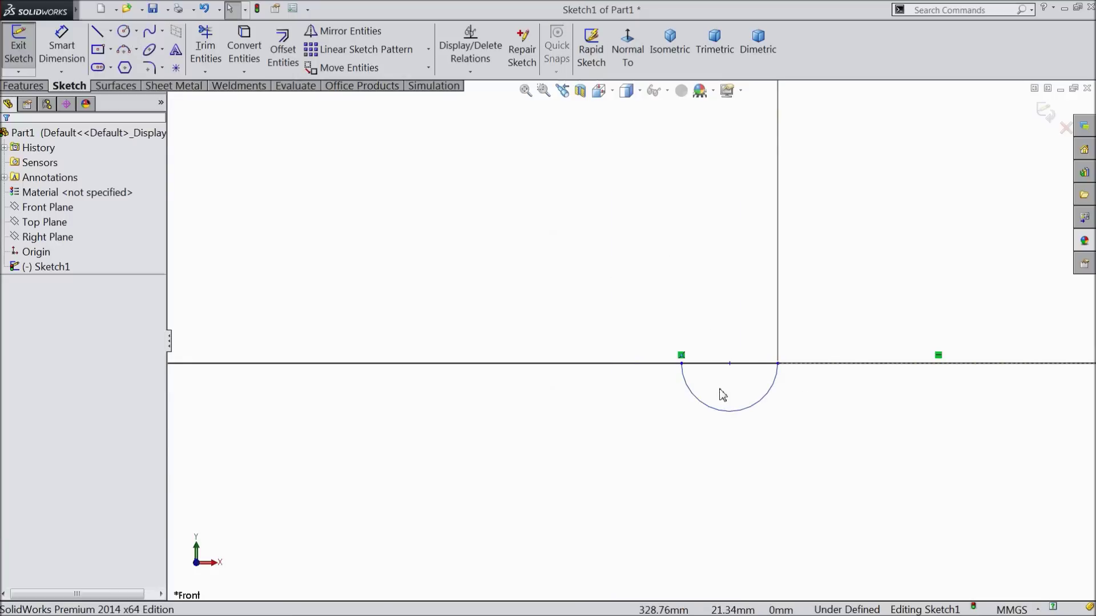
key(d)
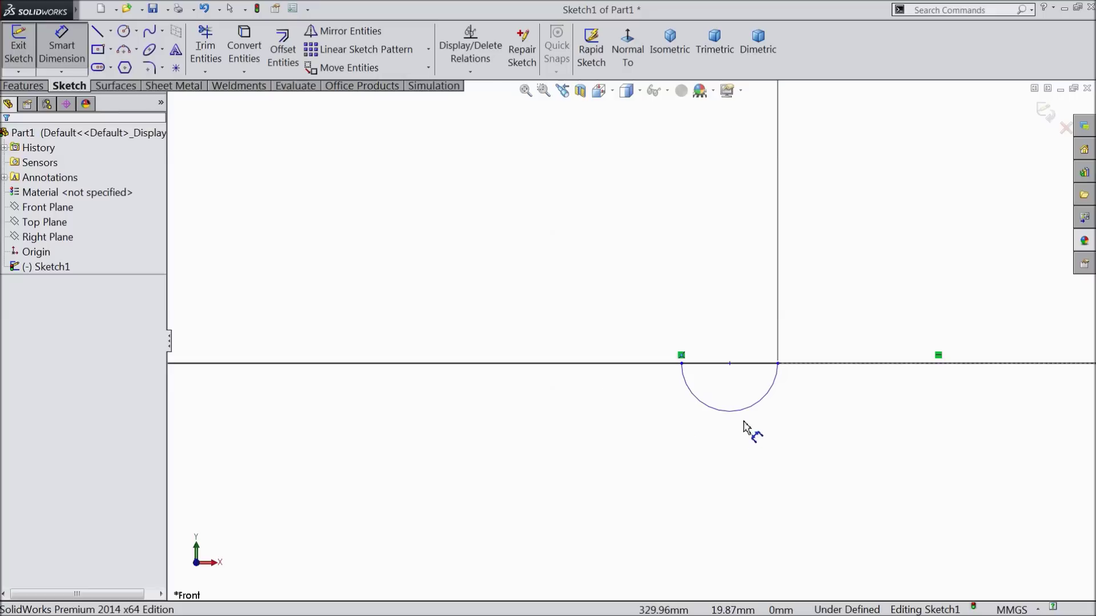
click(745, 417)
Give the small arc below the top edge a 5 mm radius dimension.
click(817, 460)
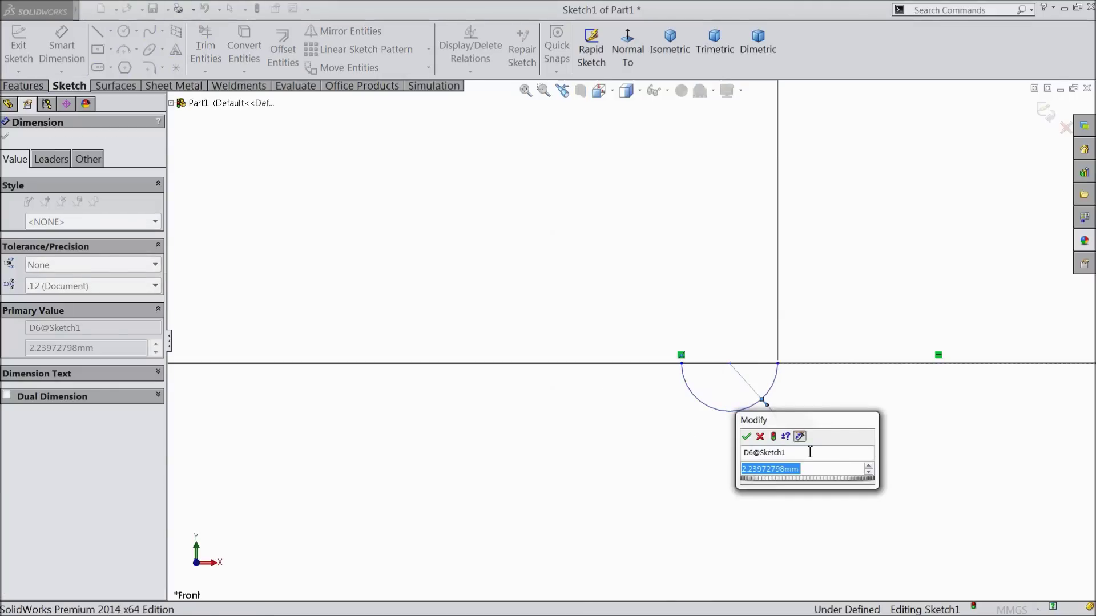
text(5)
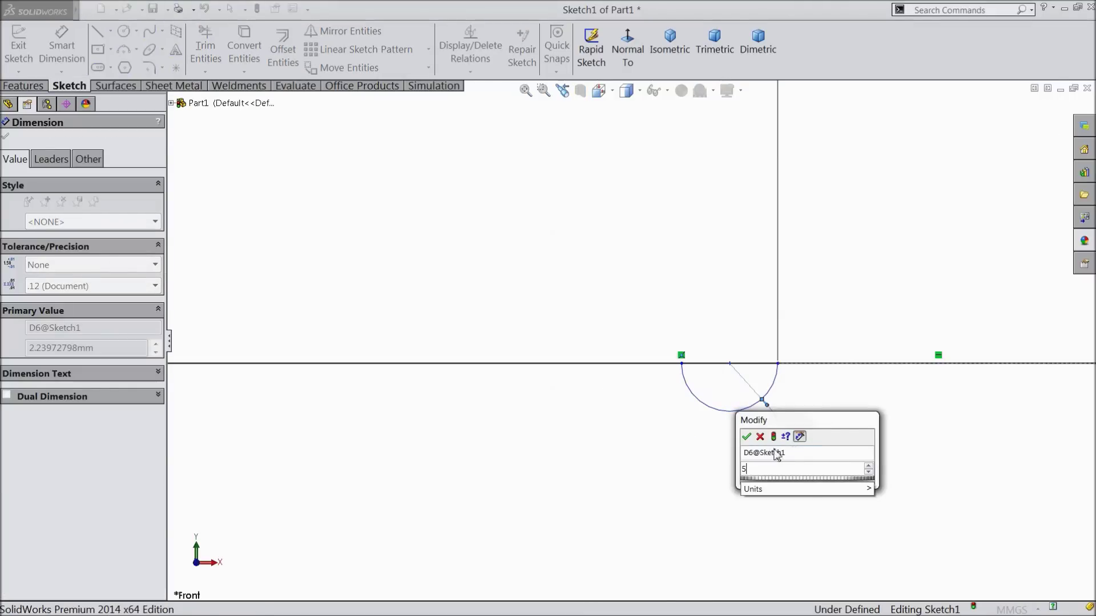
click(746, 437)
scroll(567, 421, up, 3)
scroll(536, 365, down, 3)
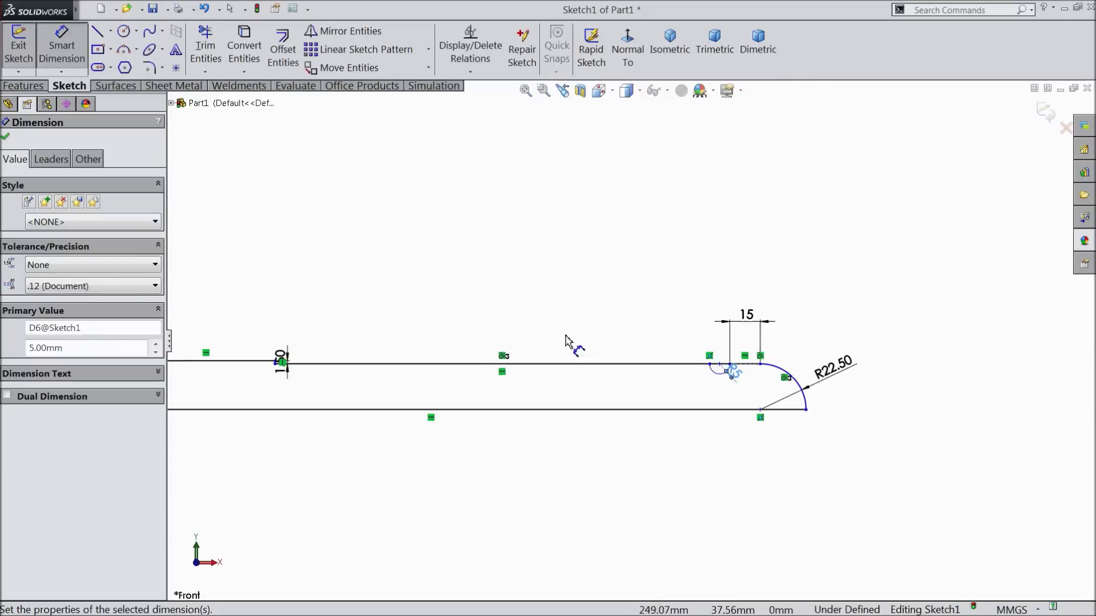
scroll(658, 349, down, 2)
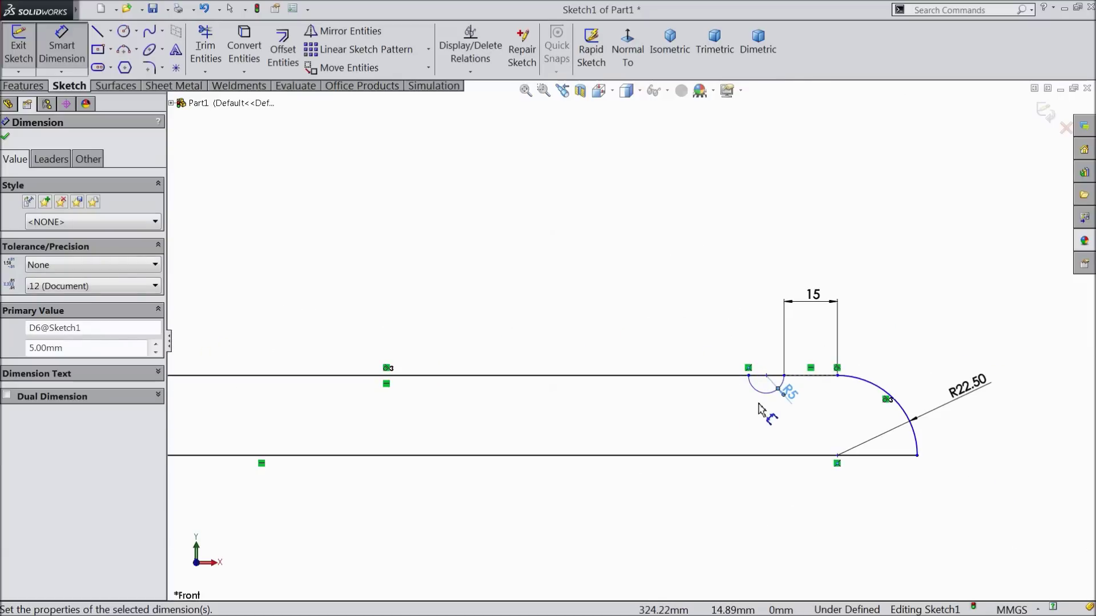
scroll(761, 410, up, 4)
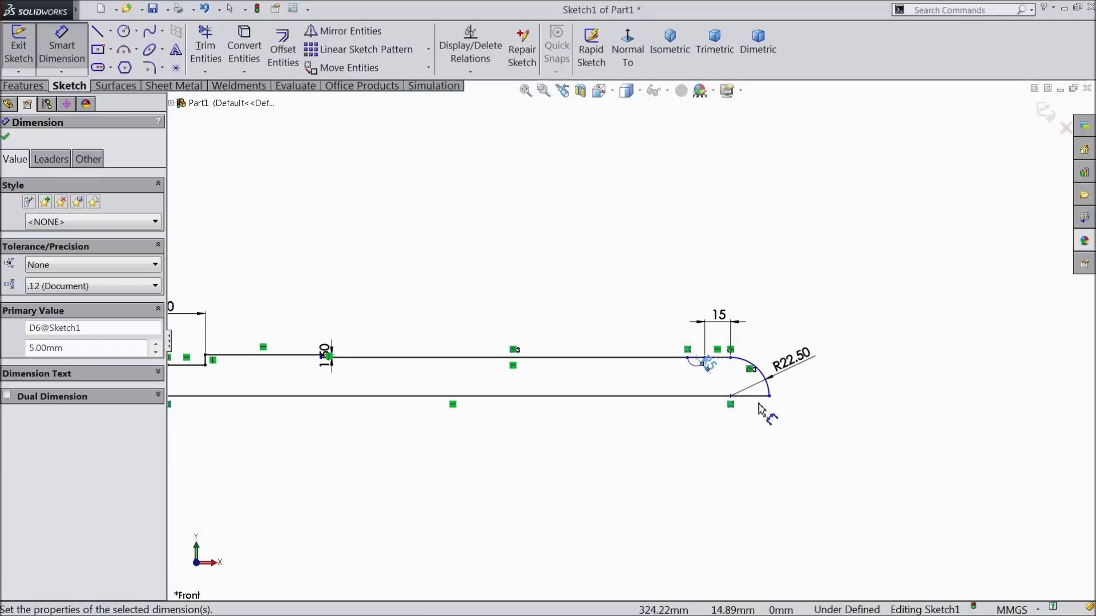
scroll(494, 331, down, 1)
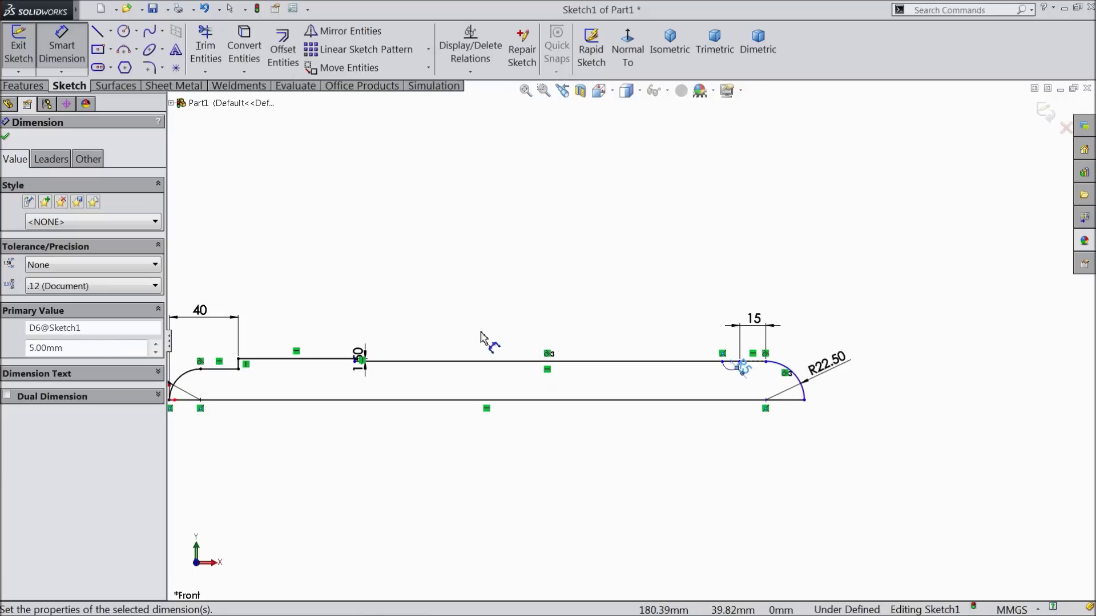
click(61, 46)
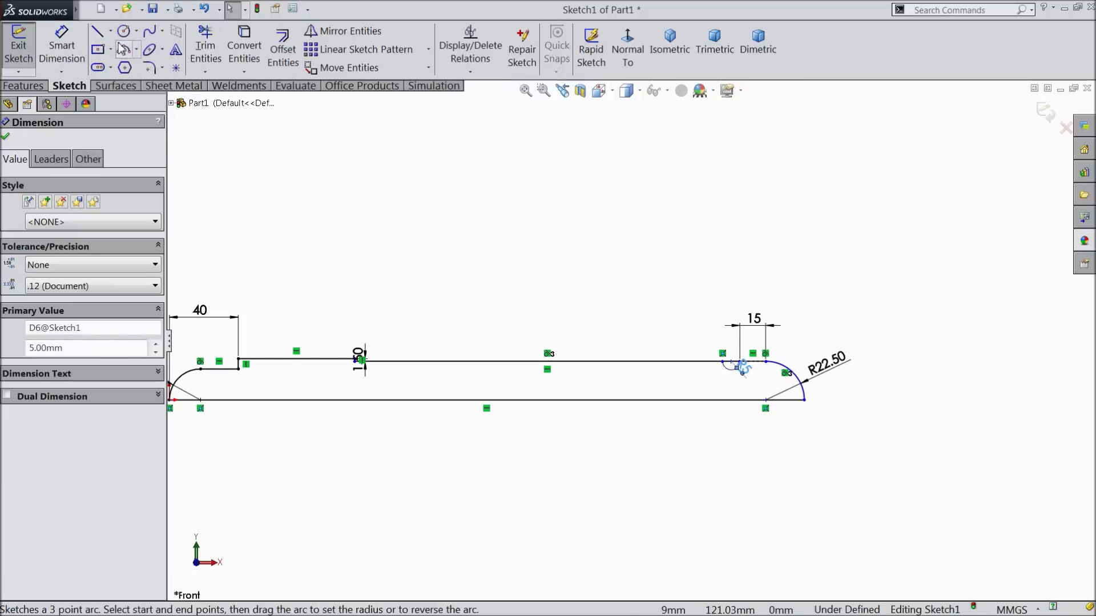
Linear-pattern the top line and R5 arc leftward: 11 instances at 10 mm spacing.
click(406, 53)
scroll(675, 384, down, 6)
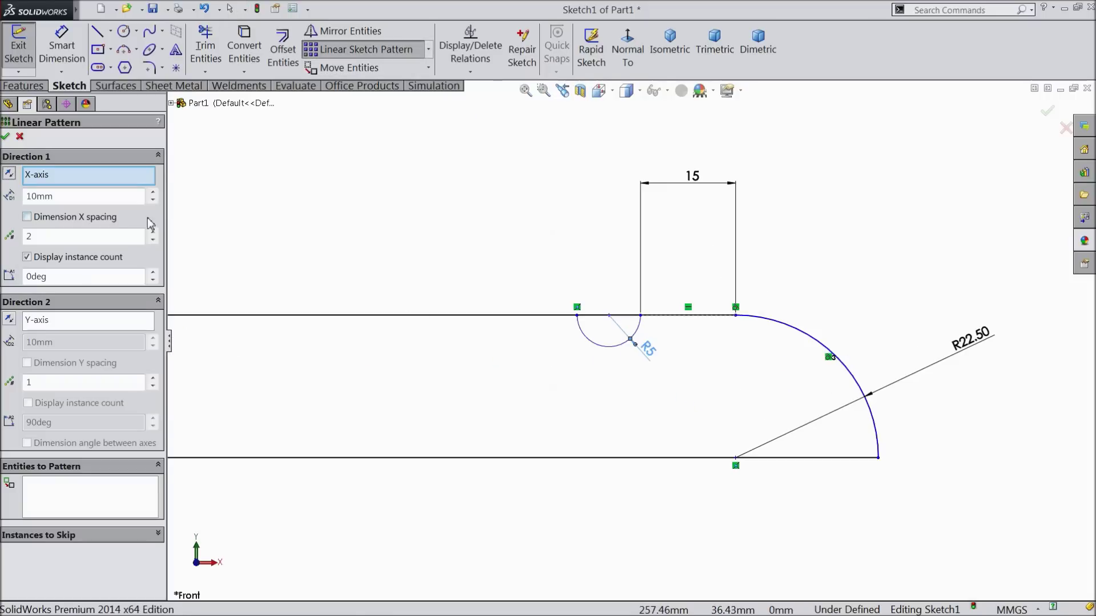
click(517, 315)
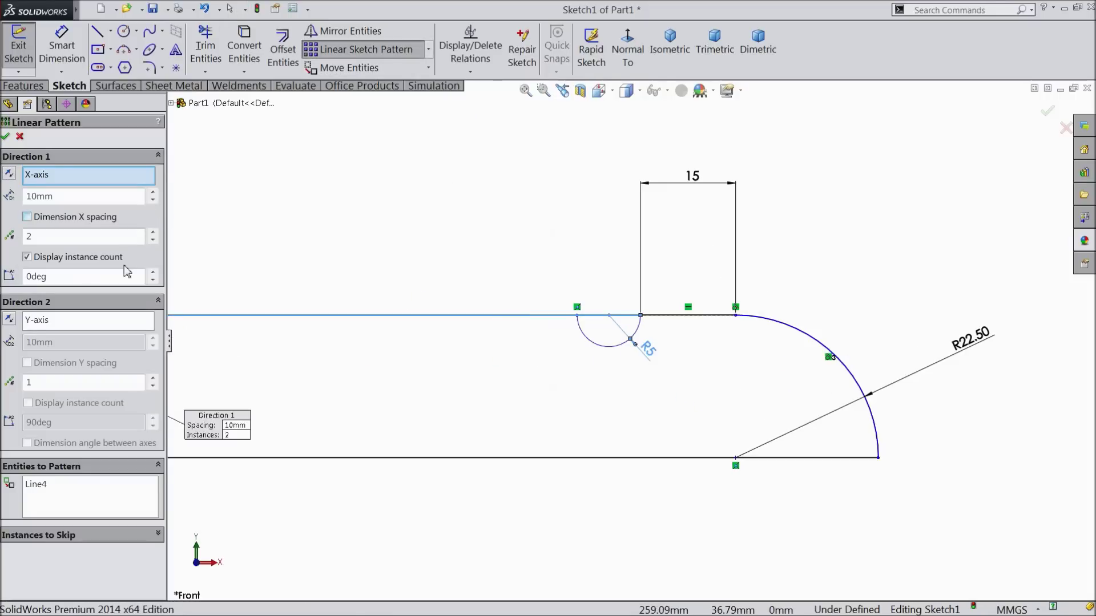
click(76, 493)
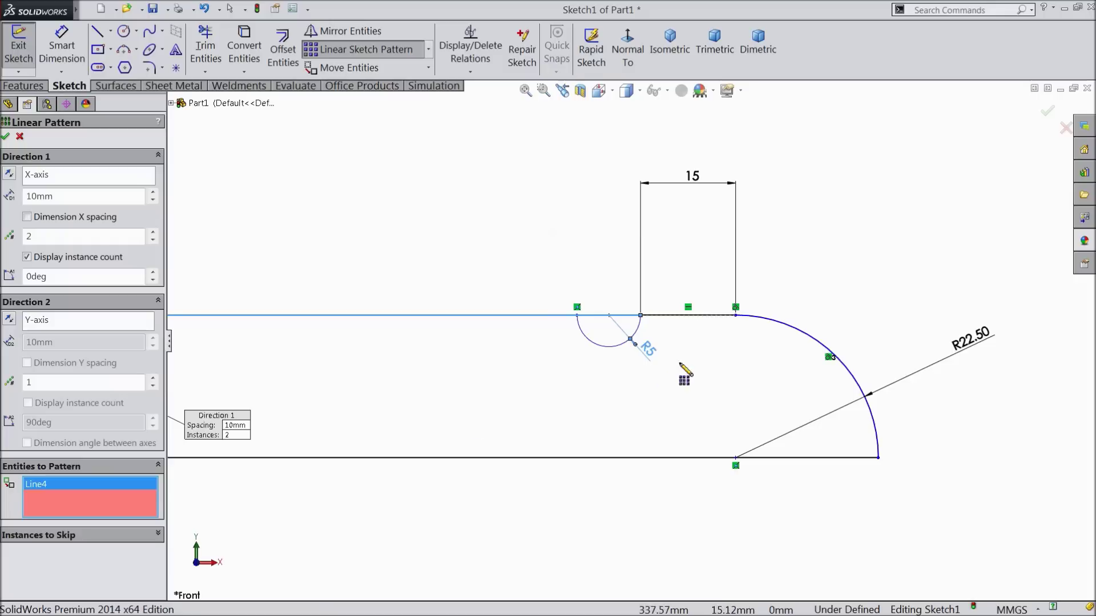
click(621, 348)
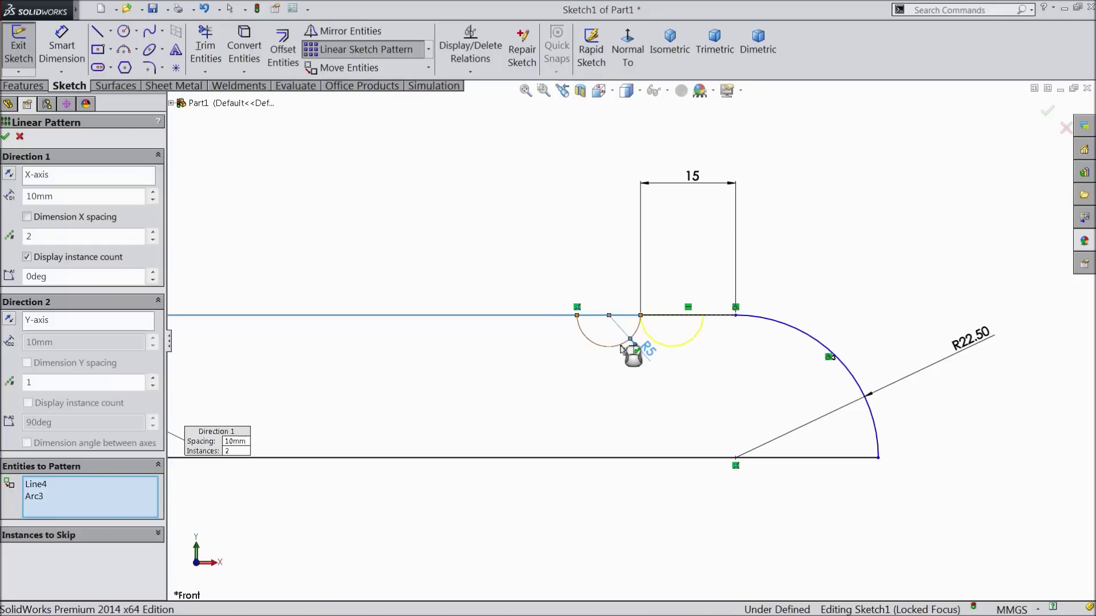
click(9, 193)
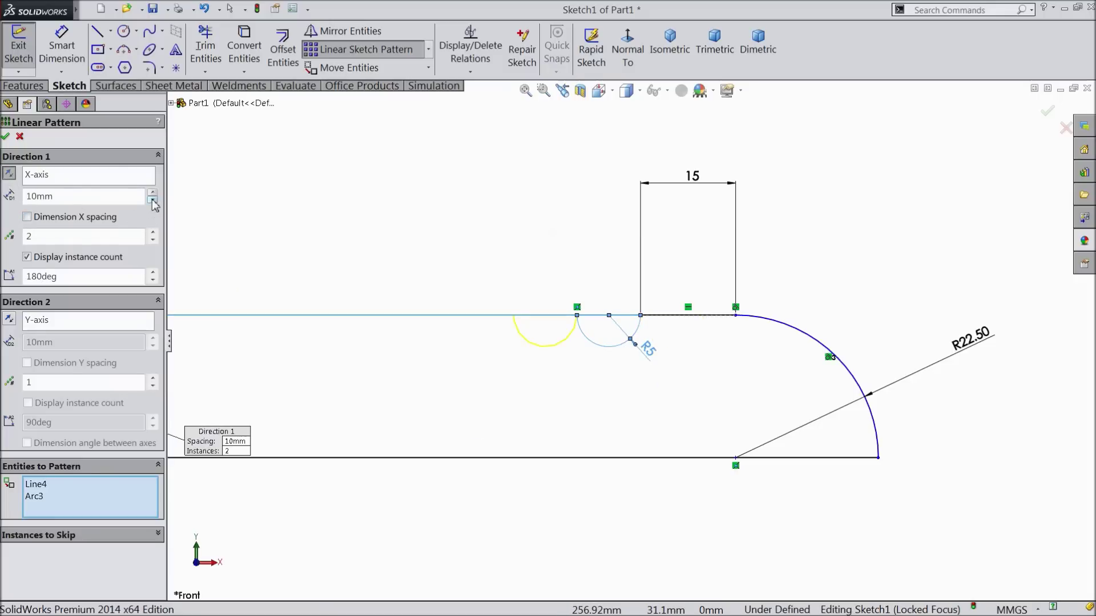
click(154, 234)
click(154, 234)
click(154, 233)
click(154, 234)
click(154, 234)
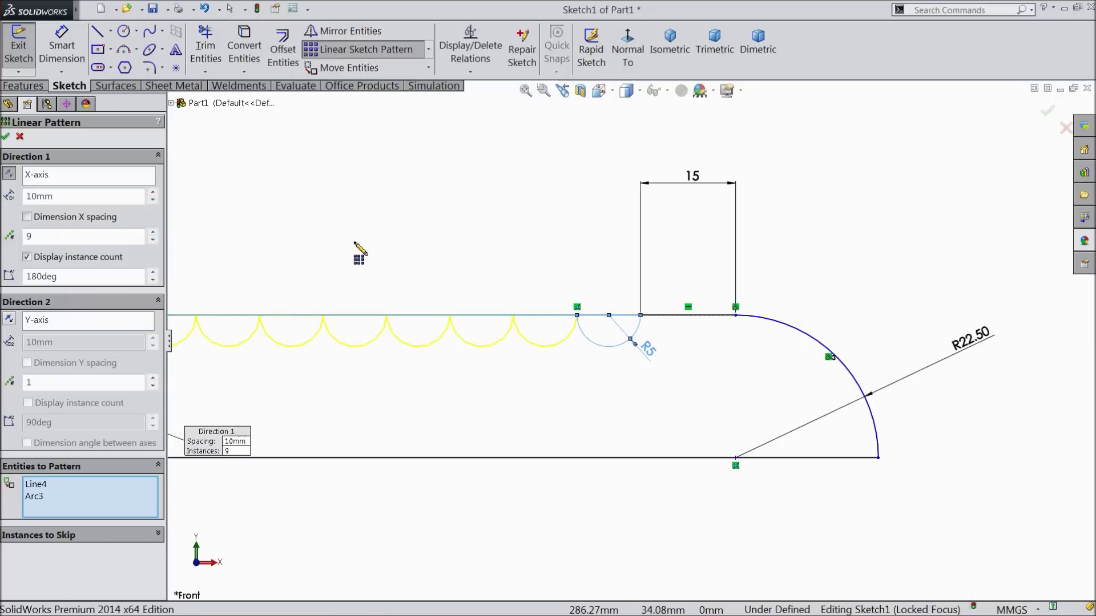
scroll(359, 251, up, 5)
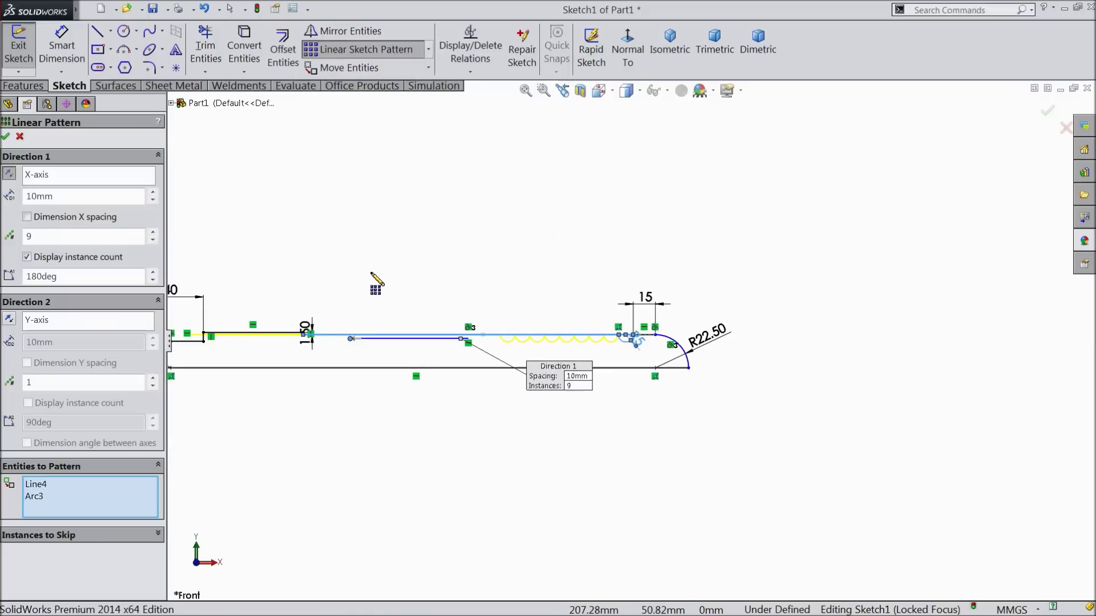
key(ctrl+Down)
key(ctrl+Right)
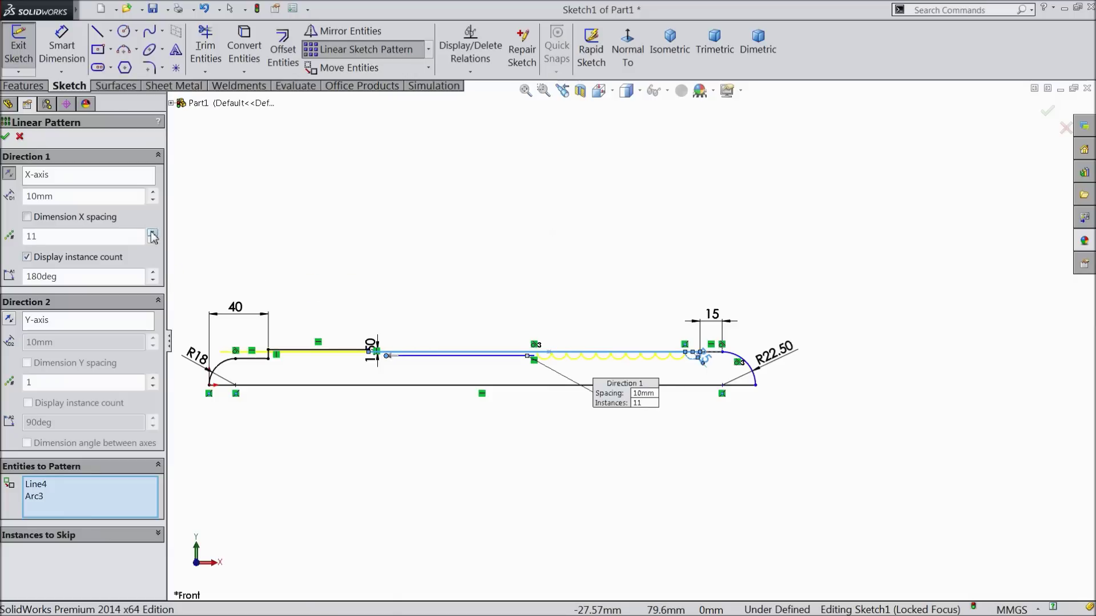
click(5, 137)
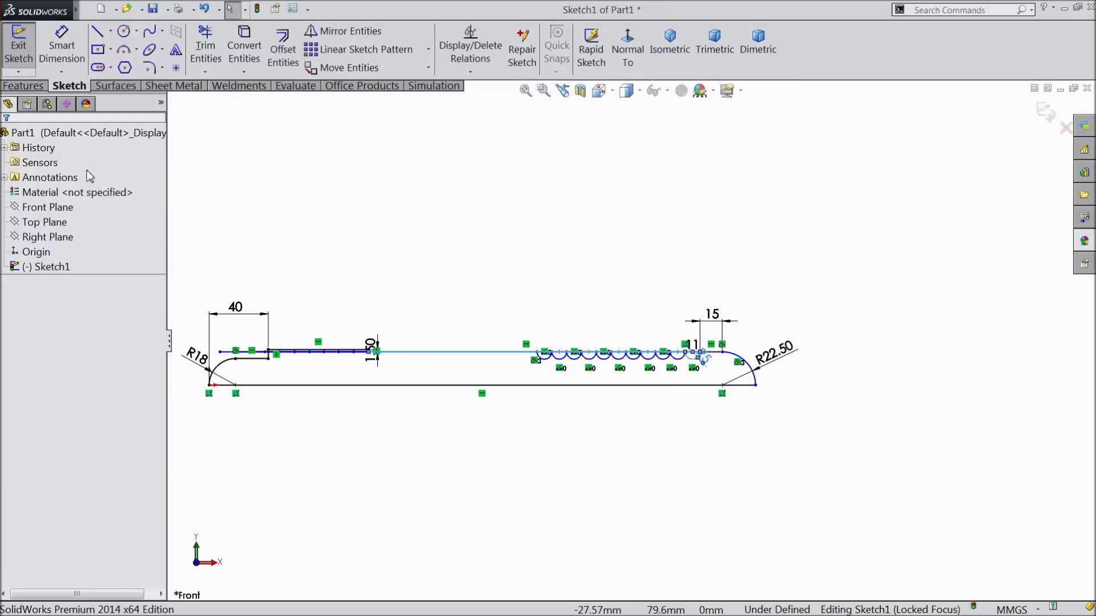
Start a dimension, cancel it, and zoom around the scalloped handle sketch.
click(60, 45)
scroll(526, 374, down, 3)
scroll(477, 367, up, 3)
scroll(448, 330, down, 2)
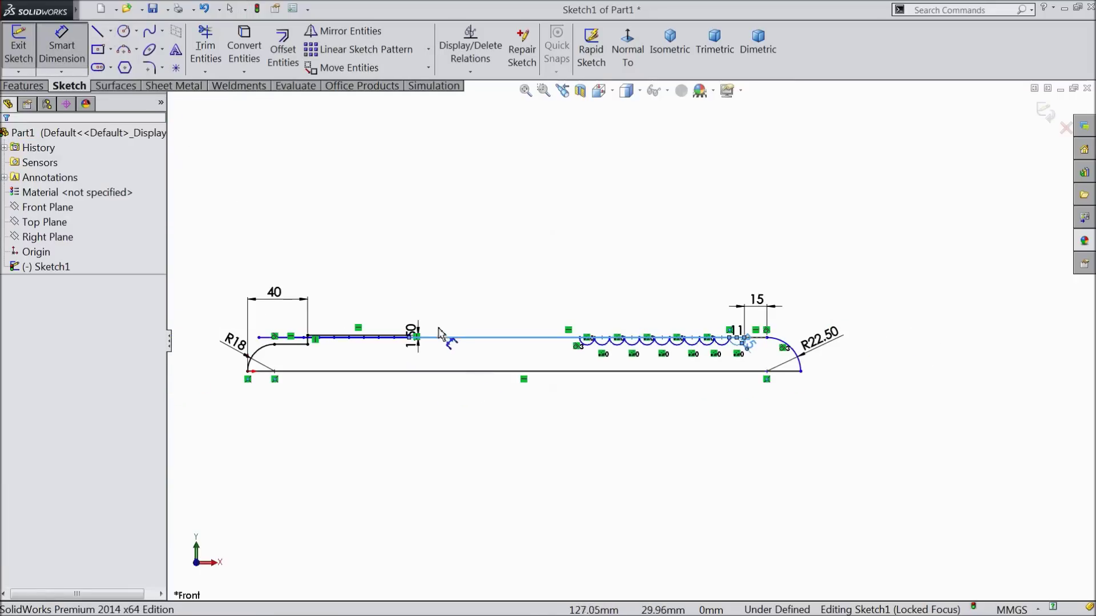
key(Escape)
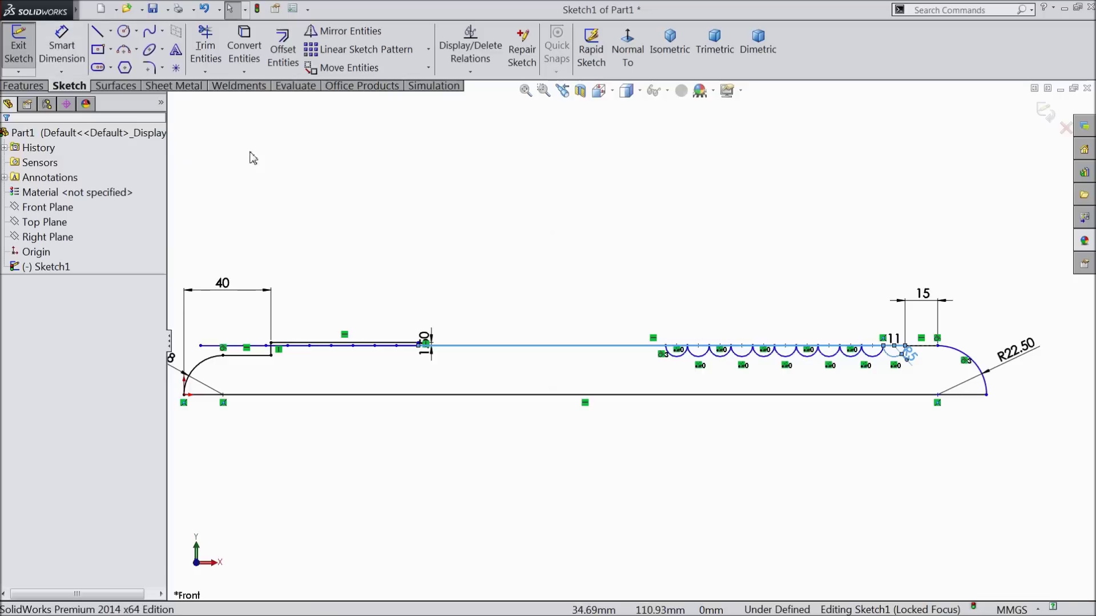
scroll(465, 337, down, 3)
scroll(460, 400, down, 2)
scroll(460, 405, up, 3)
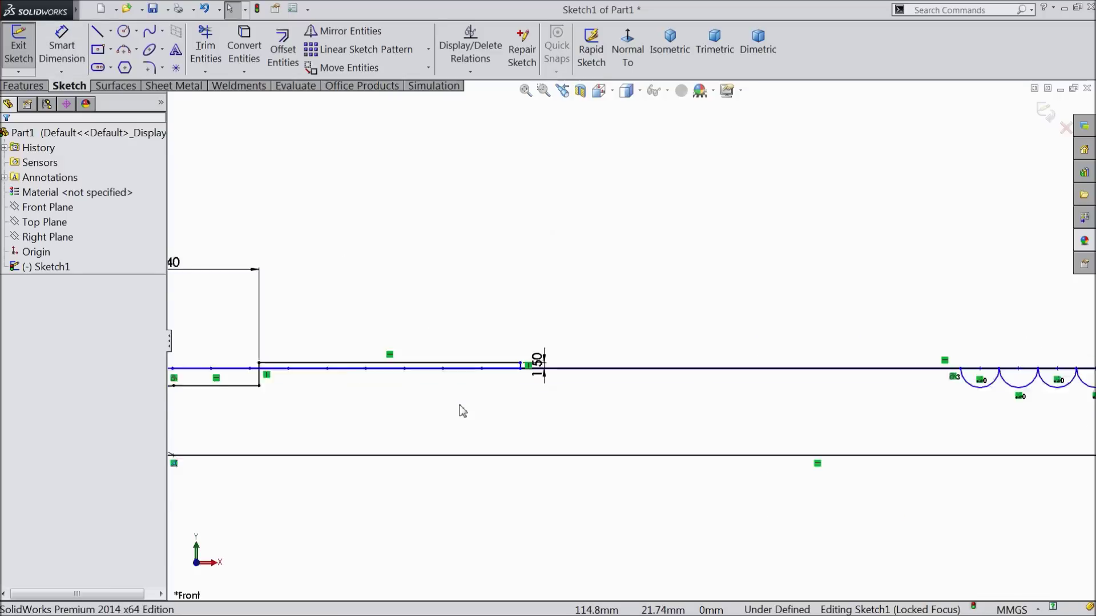
scroll(485, 367, down, 3)
scroll(485, 368, down, 3)
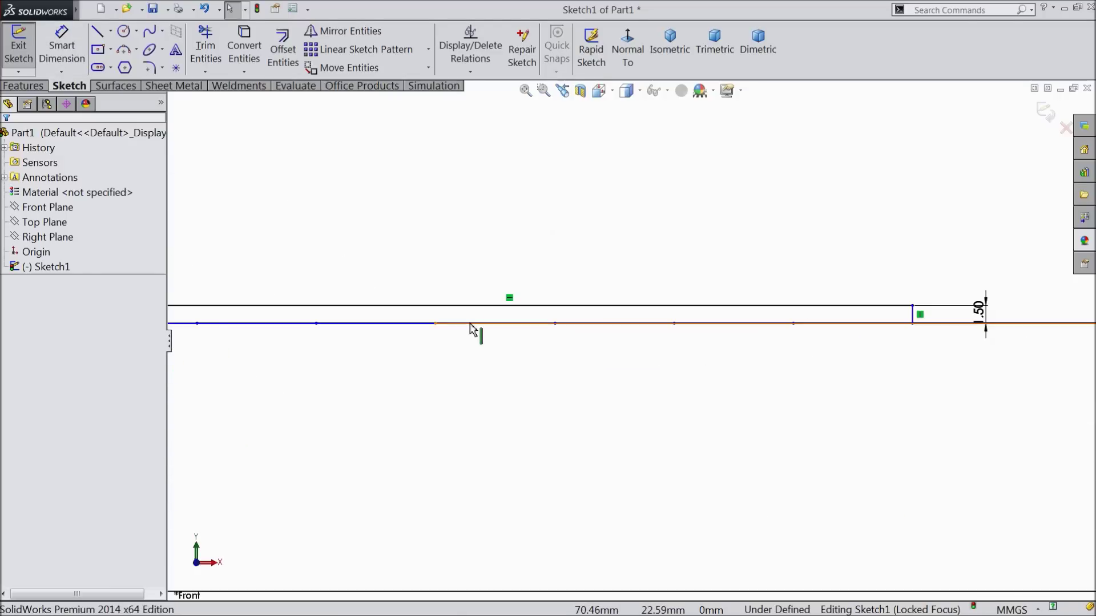
scroll(508, 372, up, 5)
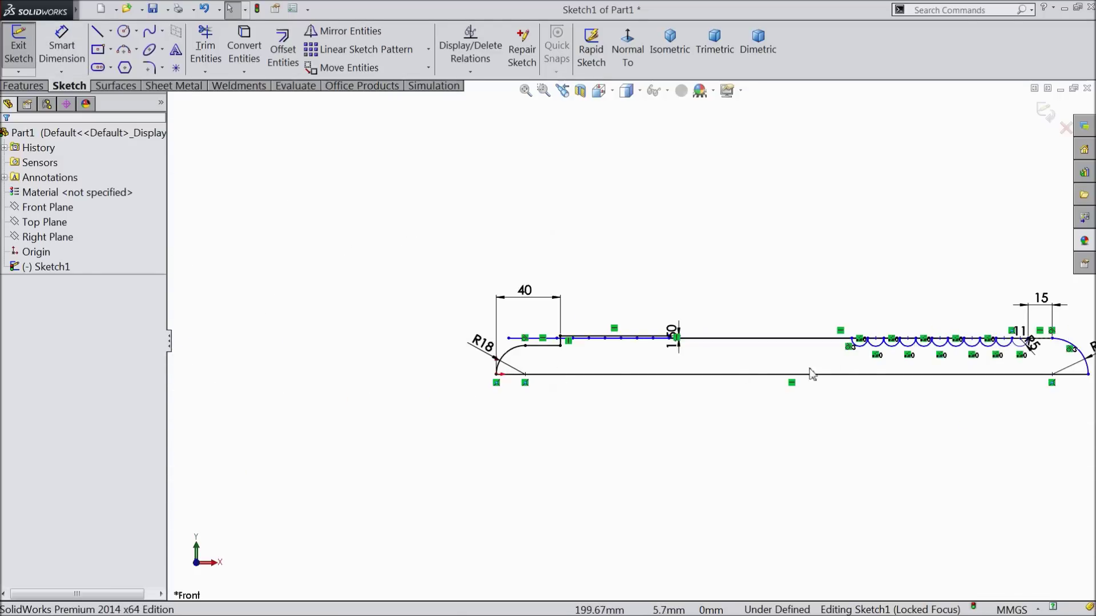
scroll(812, 375, down, 4)
Select all sketch entities to review their relations, then undo the arc pattern.
key(ctrl+a)
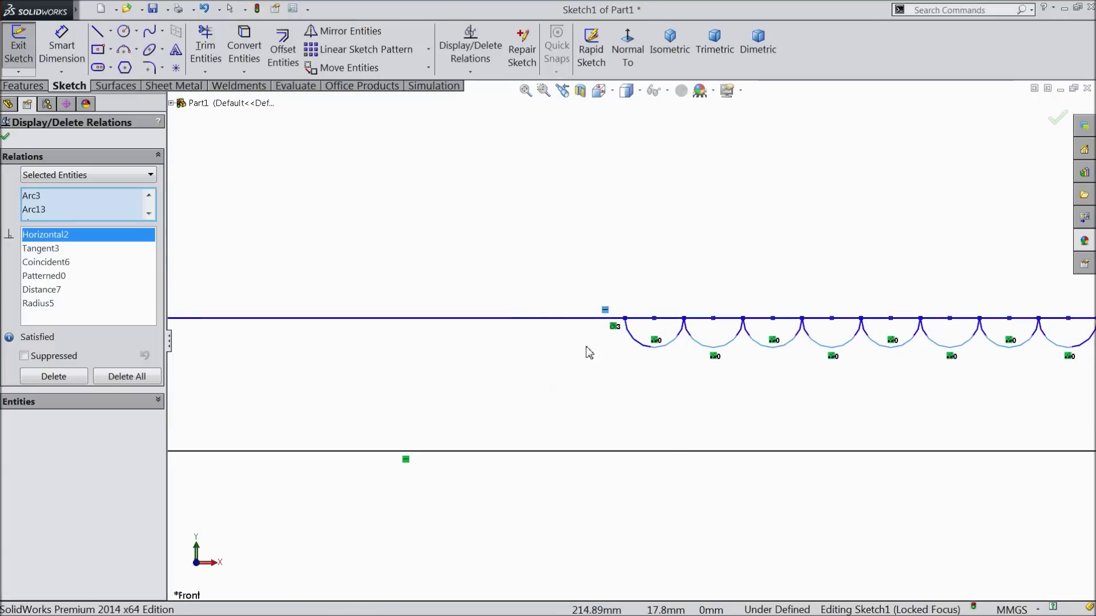
scroll(450, 271, up, 5)
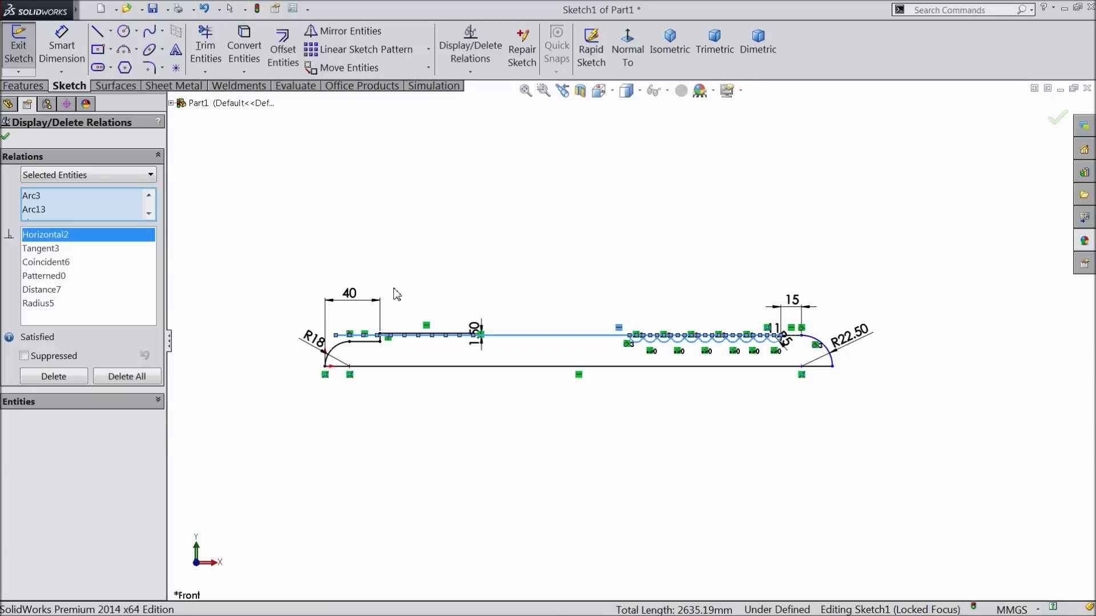
click(203, 8)
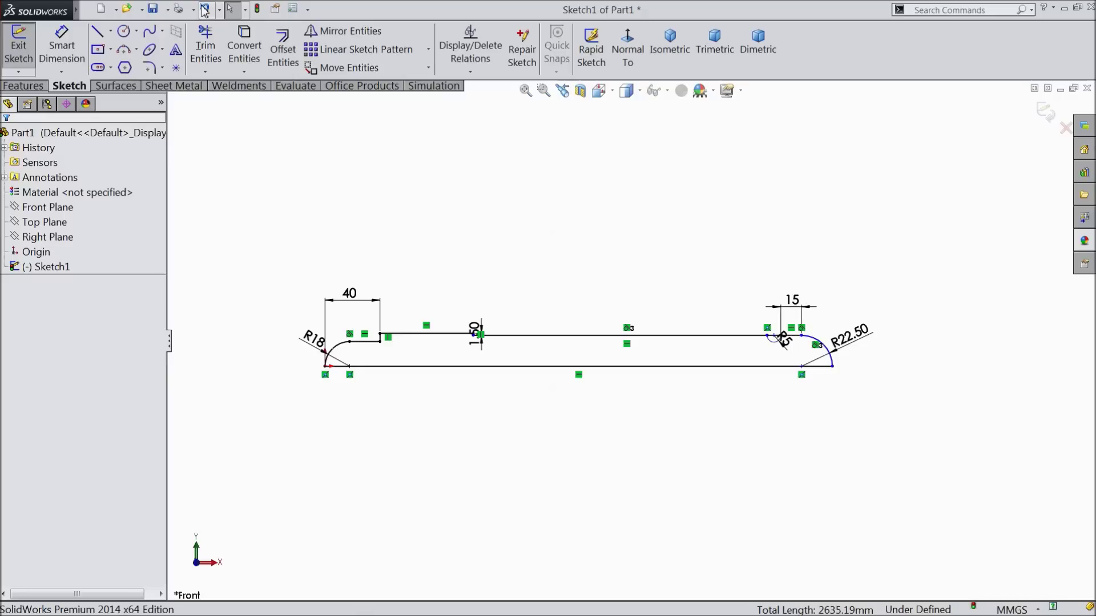
scroll(807, 358, down, 3)
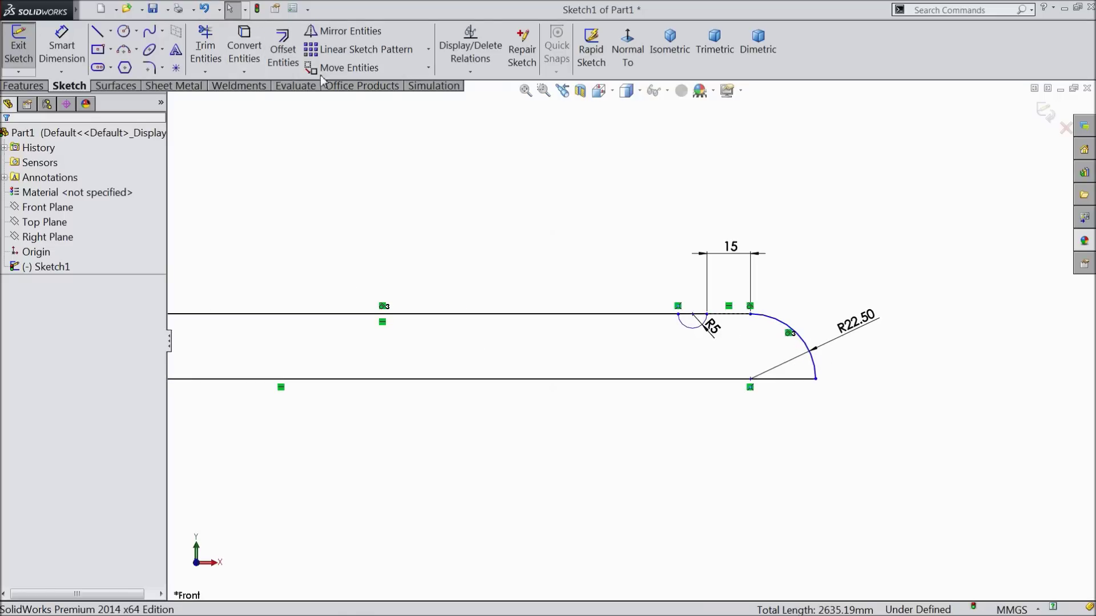
Linear-pattern only the R5 arc leftward: 10 instances at 10 mm spacing.
click(379, 50)
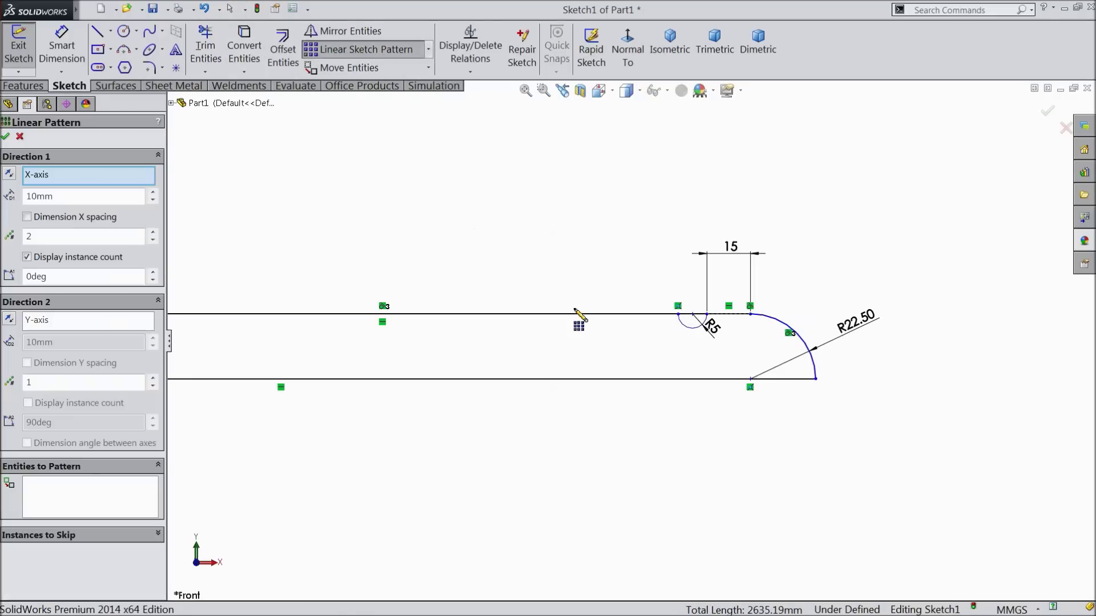
click(98, 501)
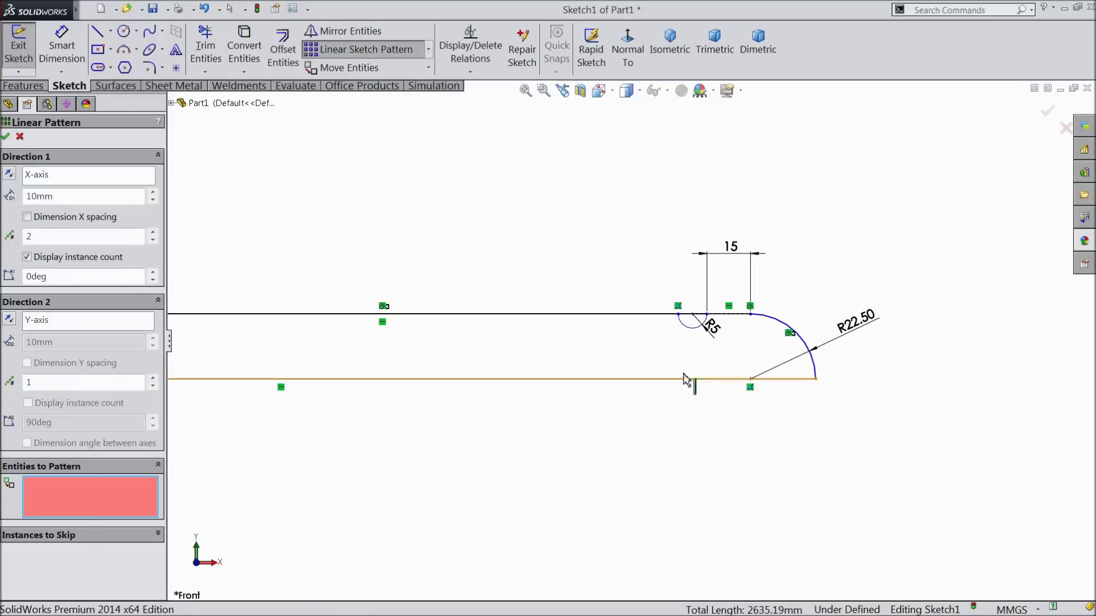
click(695, 329)
scroll(696, 336, down, 3)
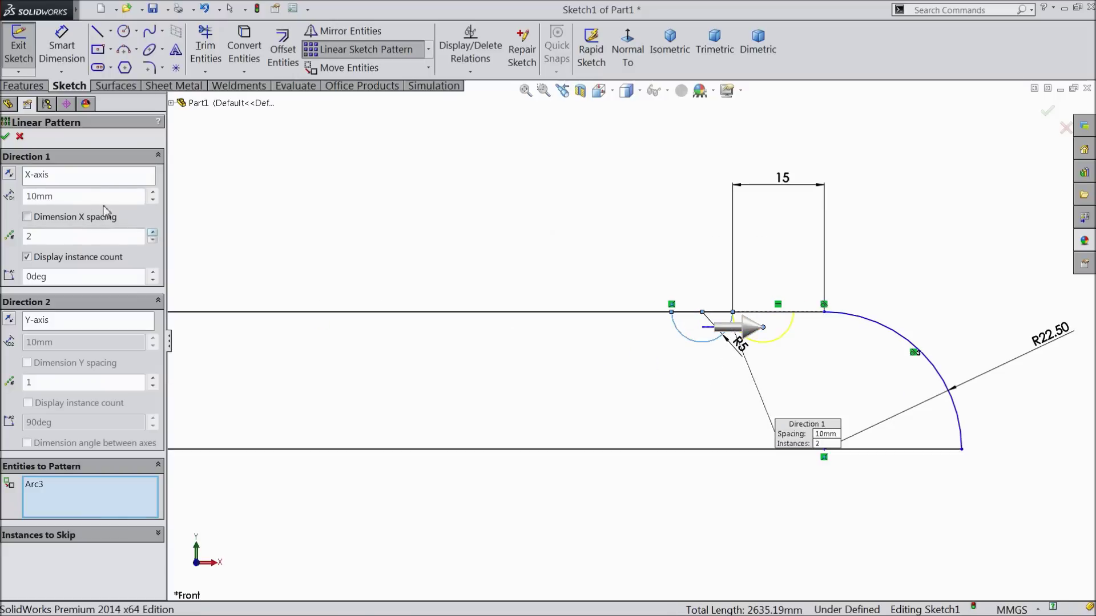
click(9, 175)
drag(153, 232, 153, 233)
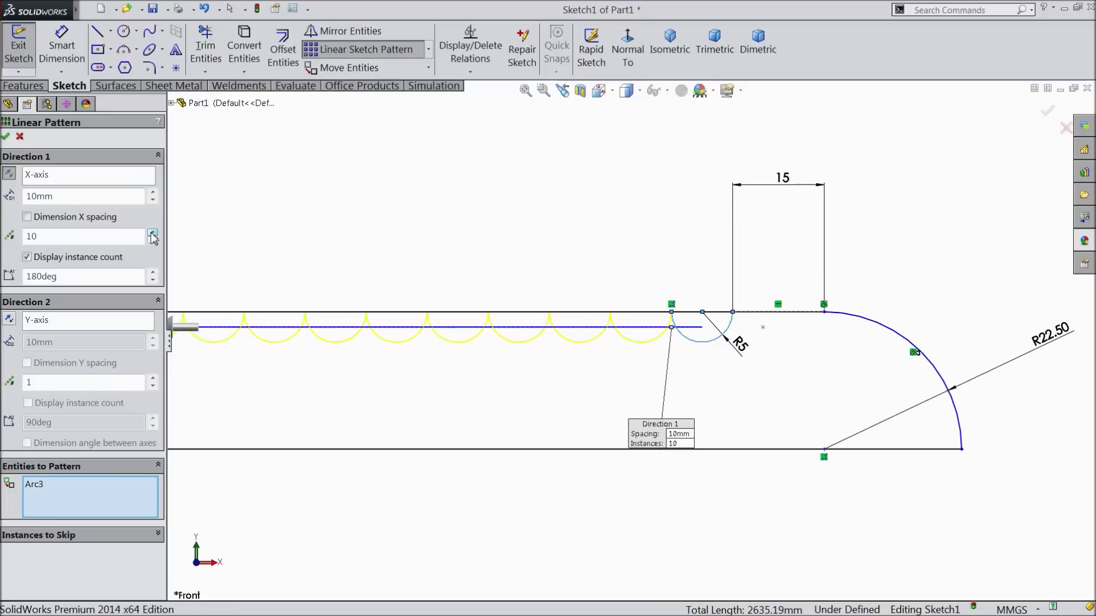
scroll(326, 296, up, 3)
scroll(518, 351, down, 2)
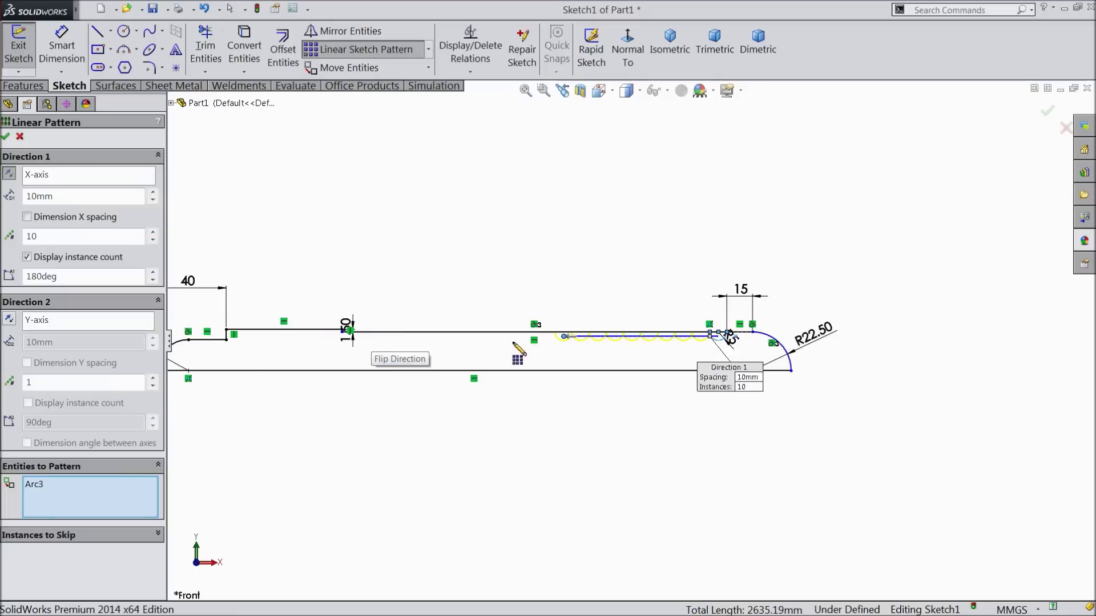
scroll(517, 344, down, 2)
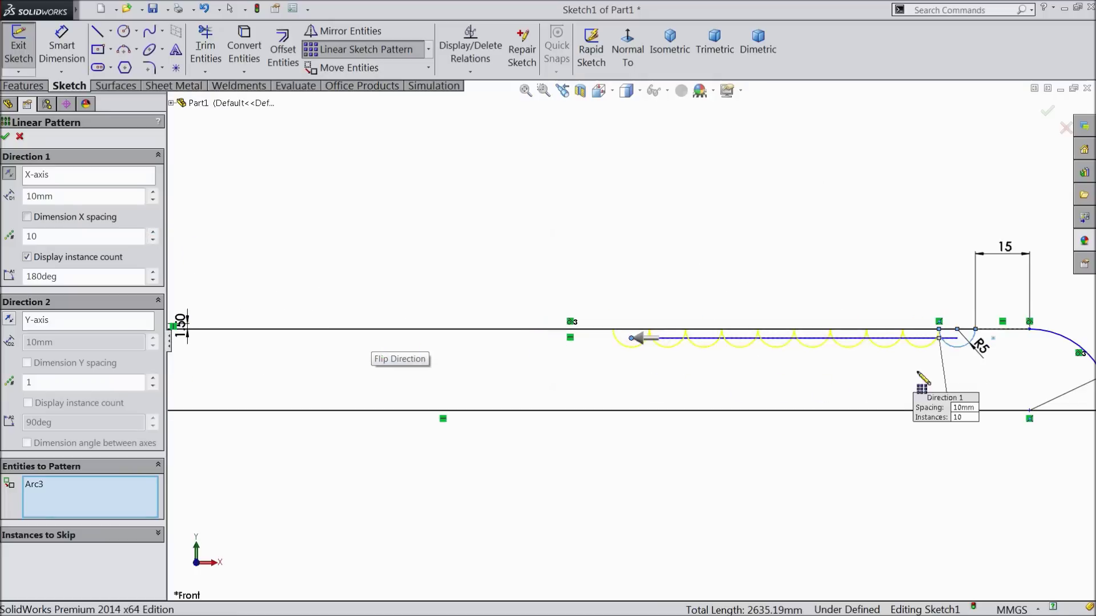
scroll(919, 369, down, 2)
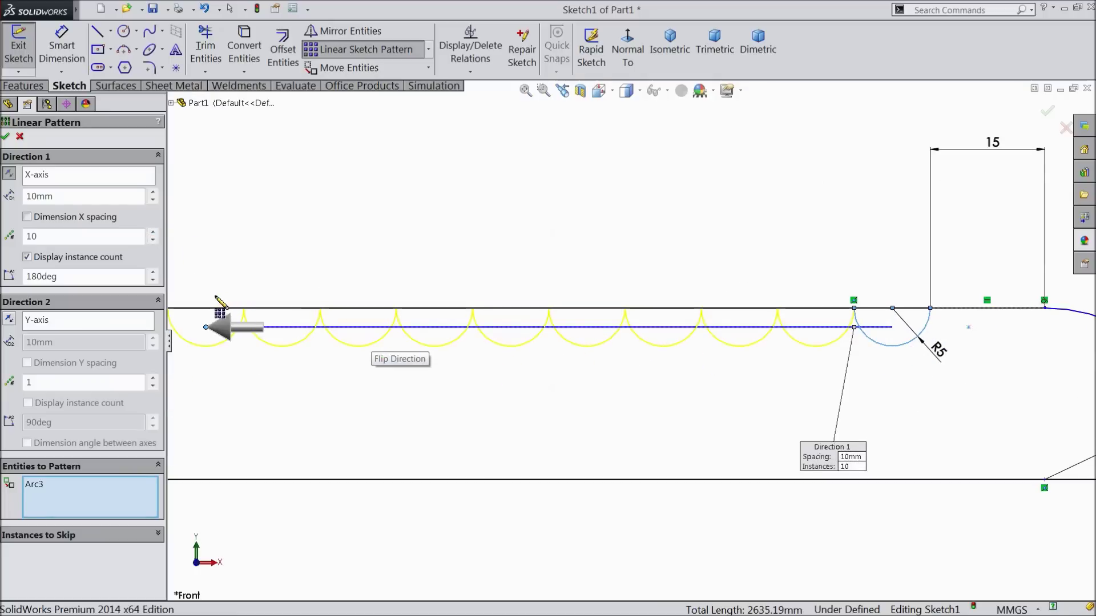
click(5, 137)
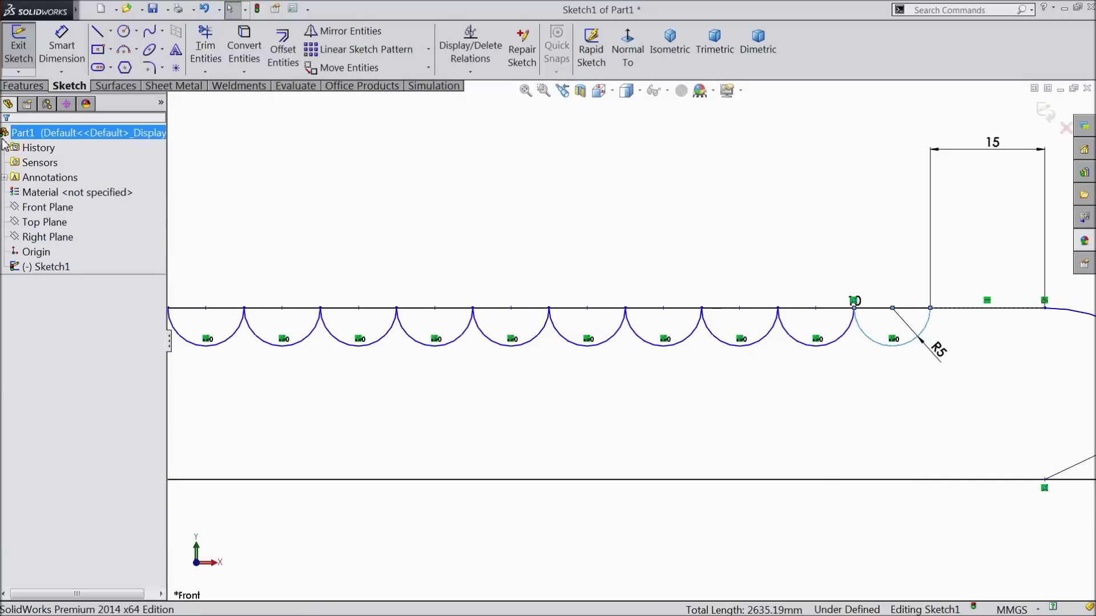
Dimension the handle's top edge from the first arc endpoint to 350 mm.
scroll(734, 362, up, 2)
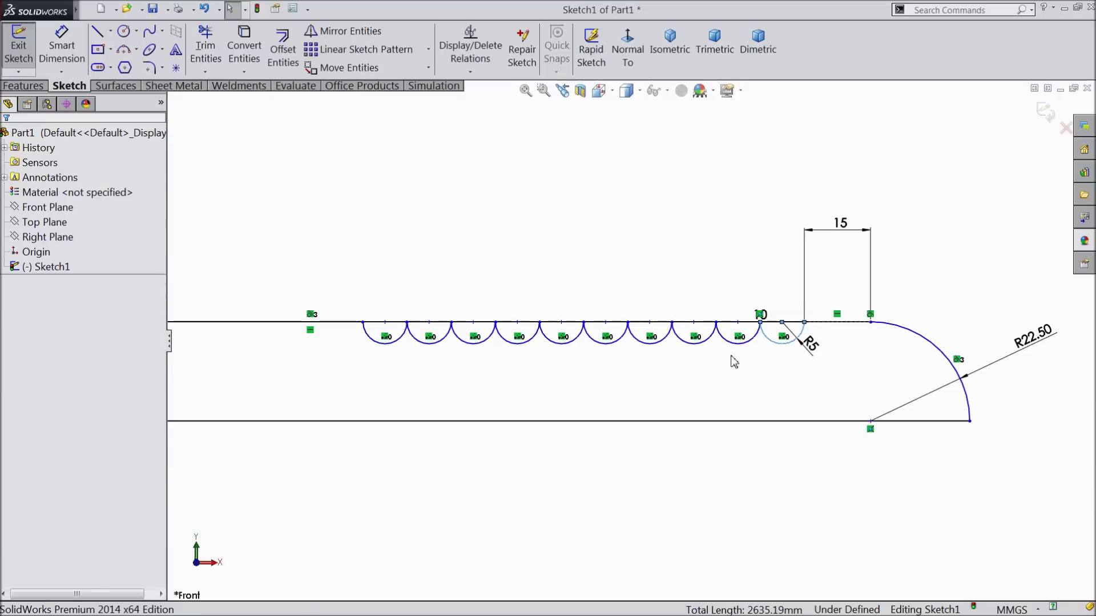
click(62, 45)
scroll(494, 315, up, 3)
scroll(613, 385, down, 3)
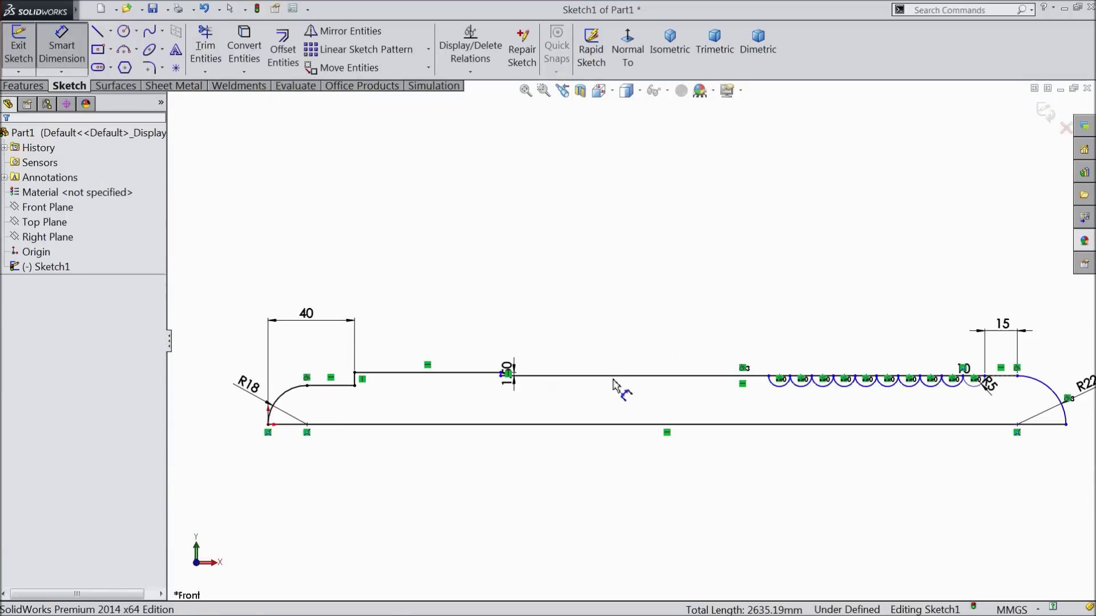
scroll(780, 388, down, 3)
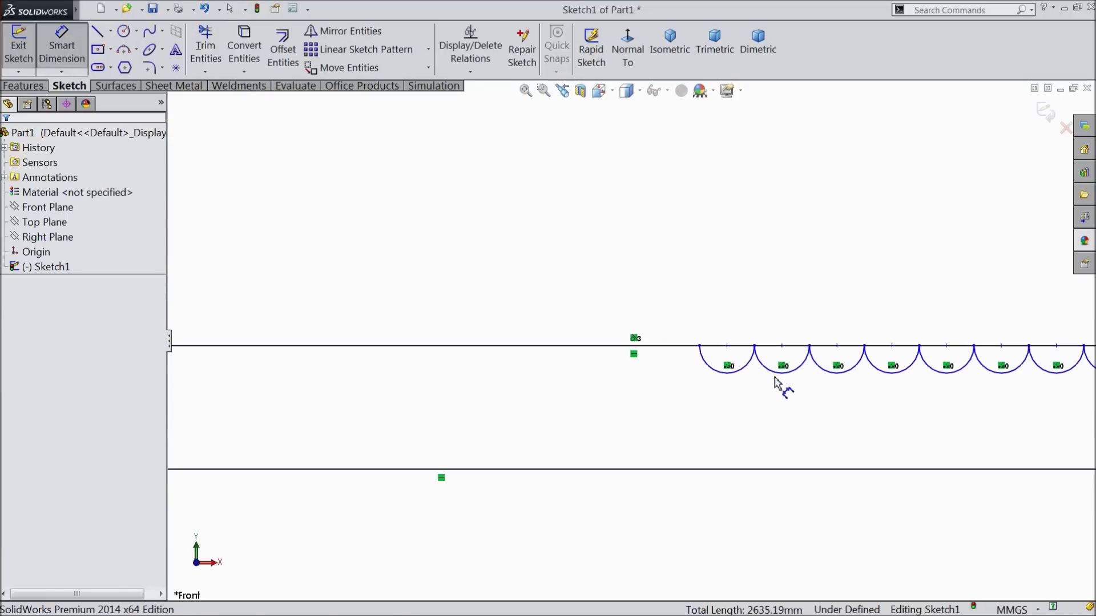
click(727, 346)
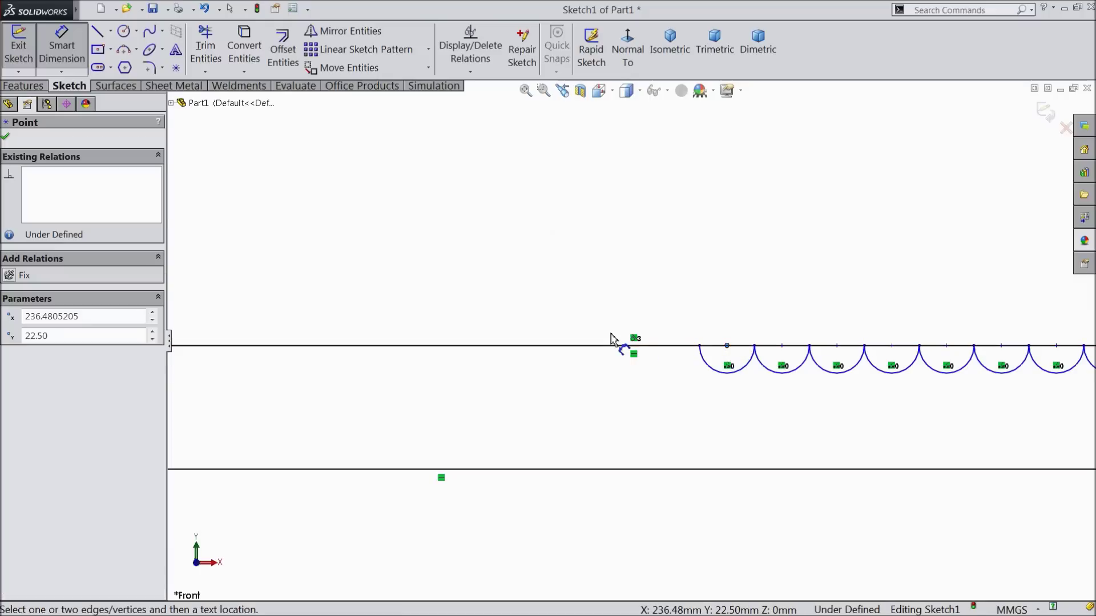
scroll(489, 349, up, 4)
scroll(422, 325, down, 6)
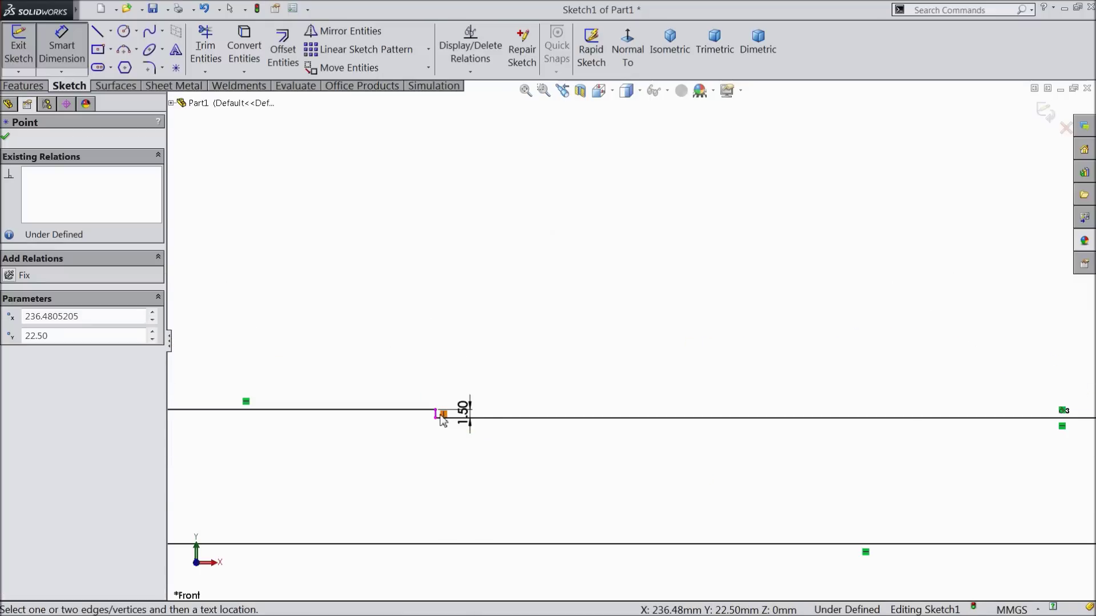
click(439, 418)
scroll(685, 320, up, 3)
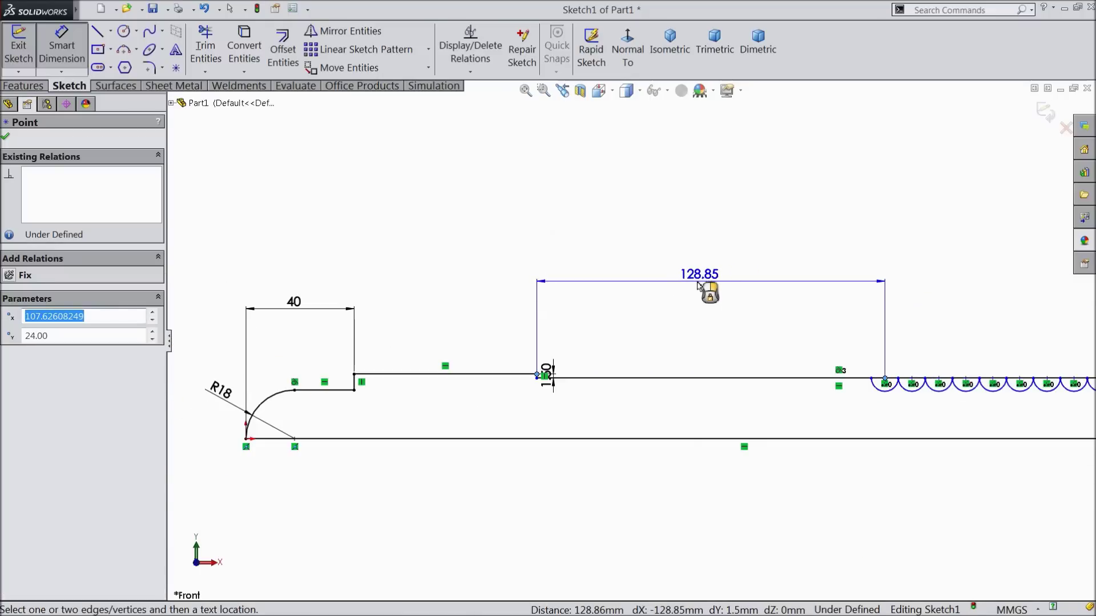
click(698, 283)
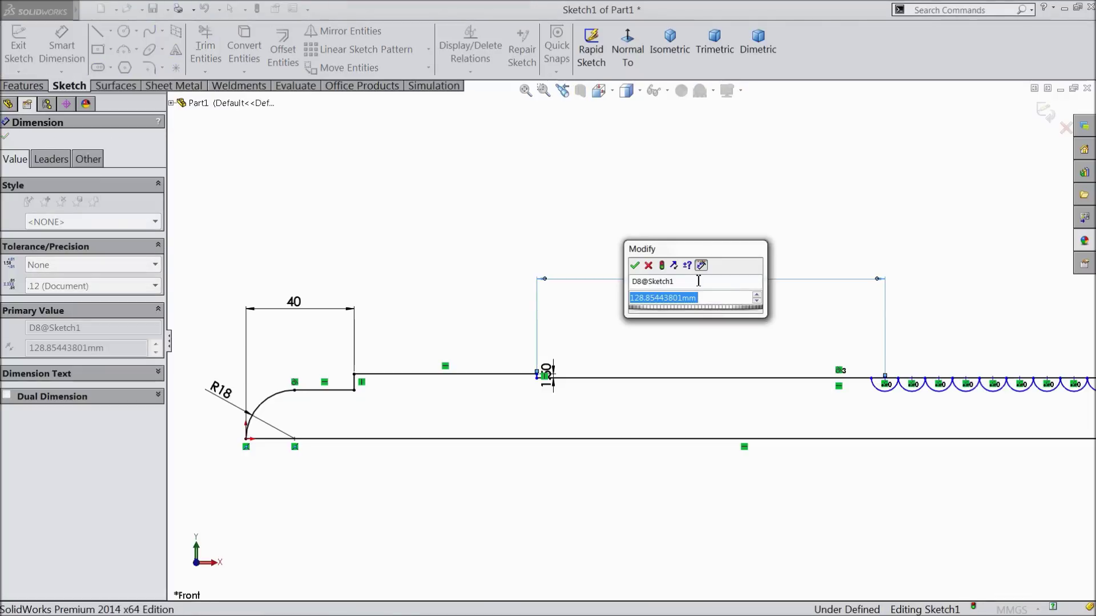
text(3)
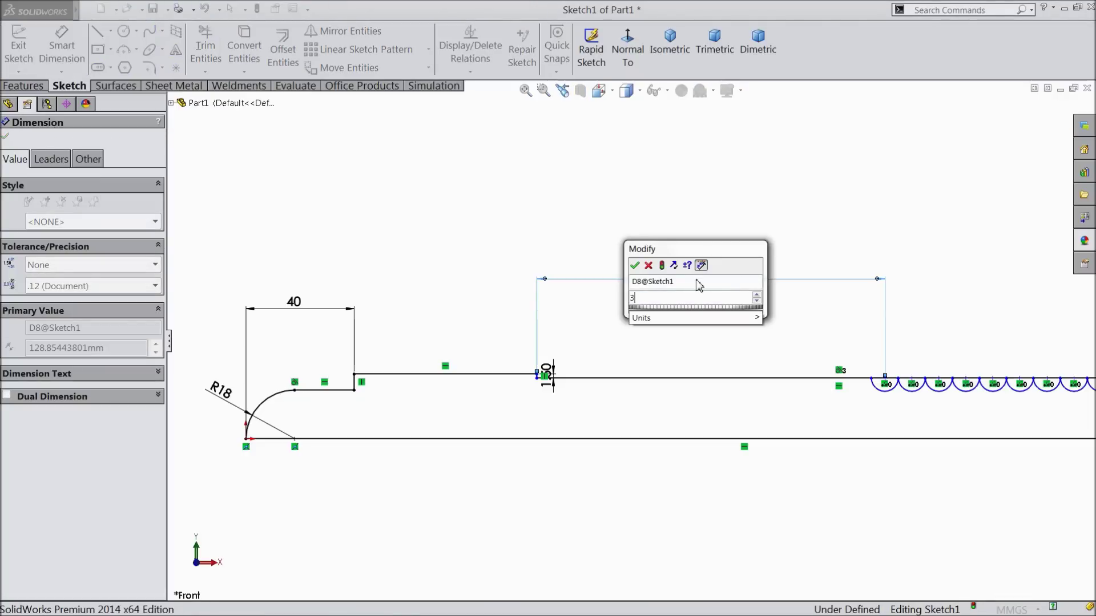
text(50)
click(634, 266)
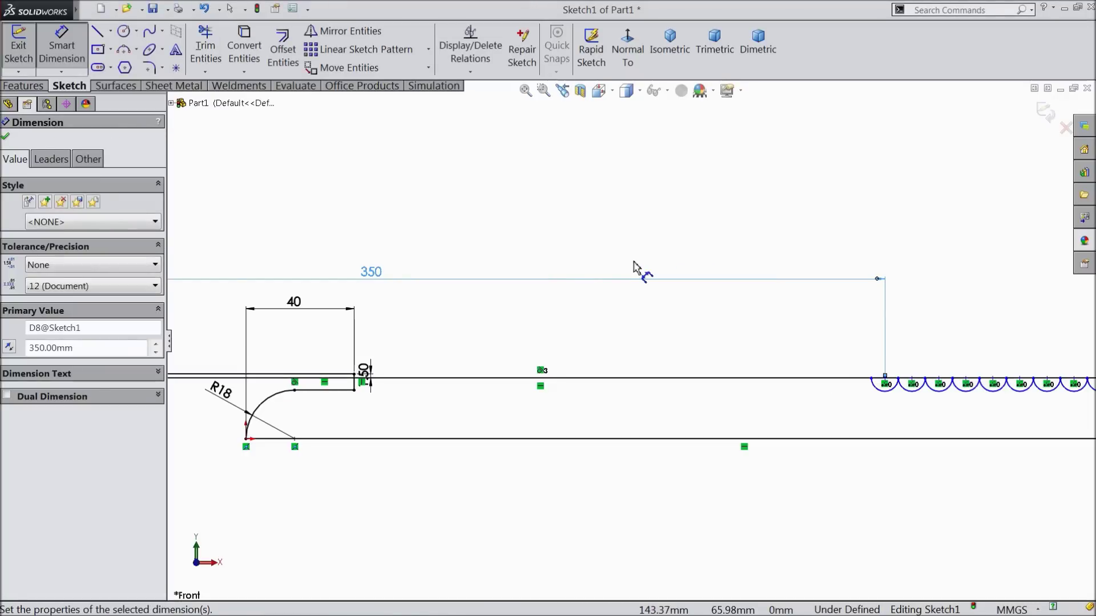
Fit the profile in view and drag the line's left endpoint to the right.
key(f)
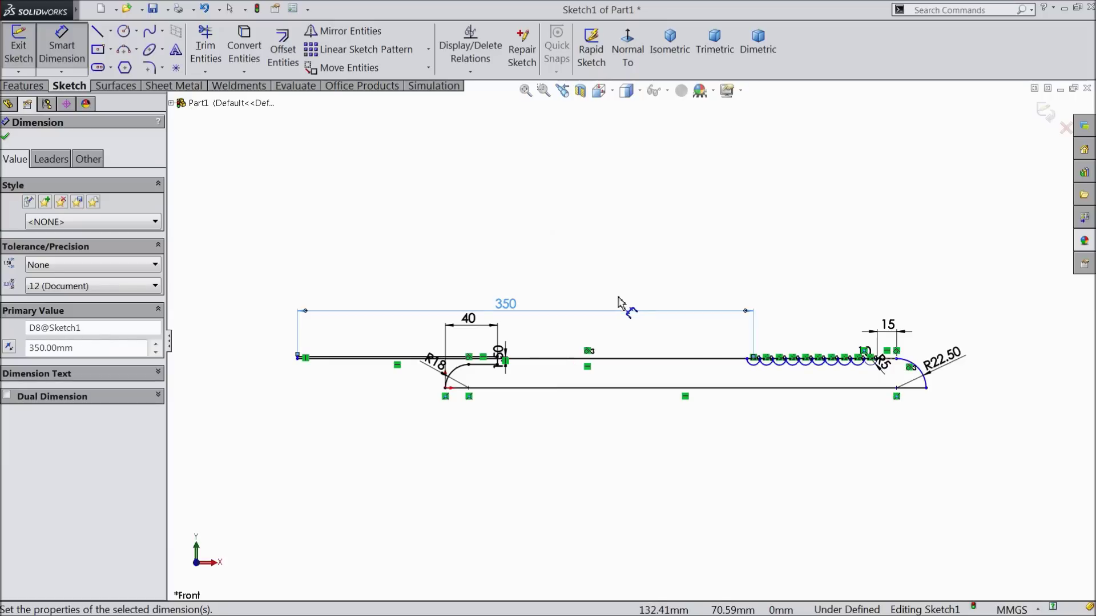
click(6, 138)
scroll(276, 350, down, 2)
scroll(280, 351, down, 2)
drag(293, 359, 999, 377)
Restart Smart Dimension and pick the point where the long section starts.
scroll(634, 342, up, 5)
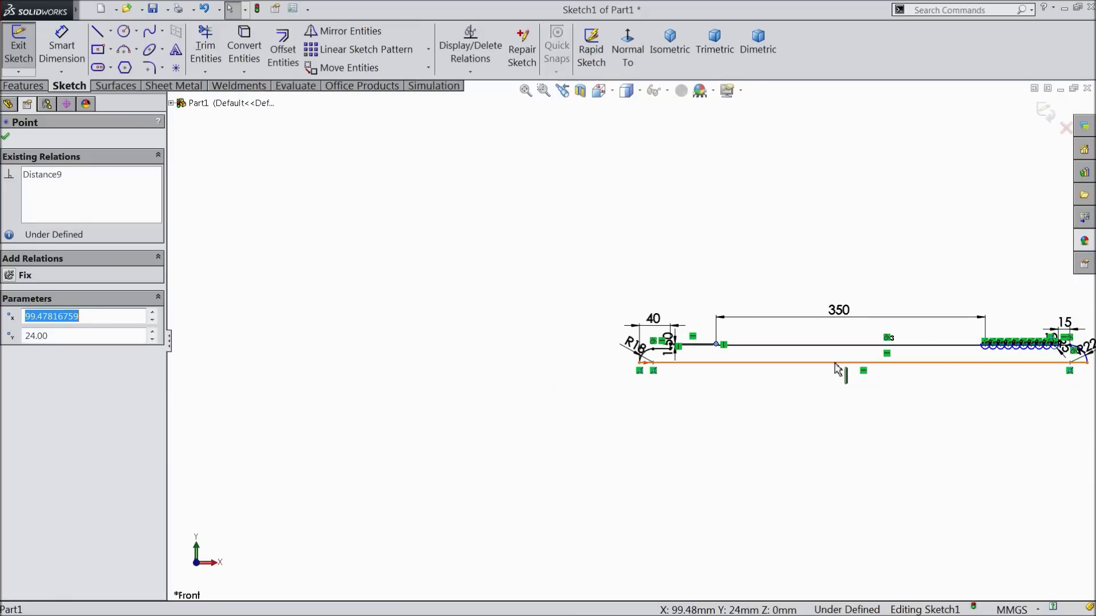
scroll(673, 314, down, 2)
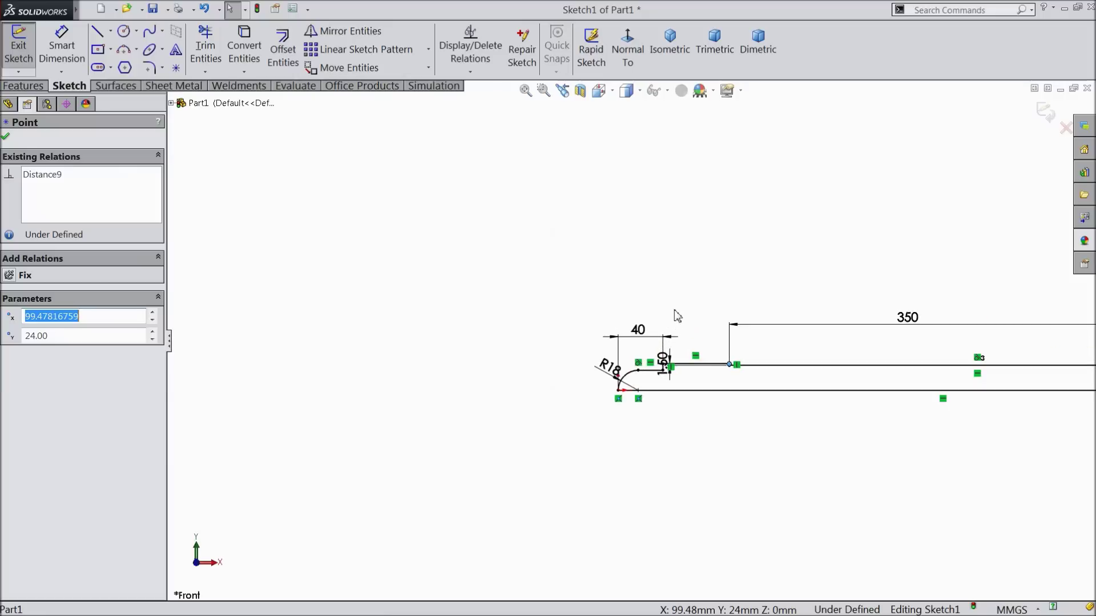
scroll(856, 365, up, 3)
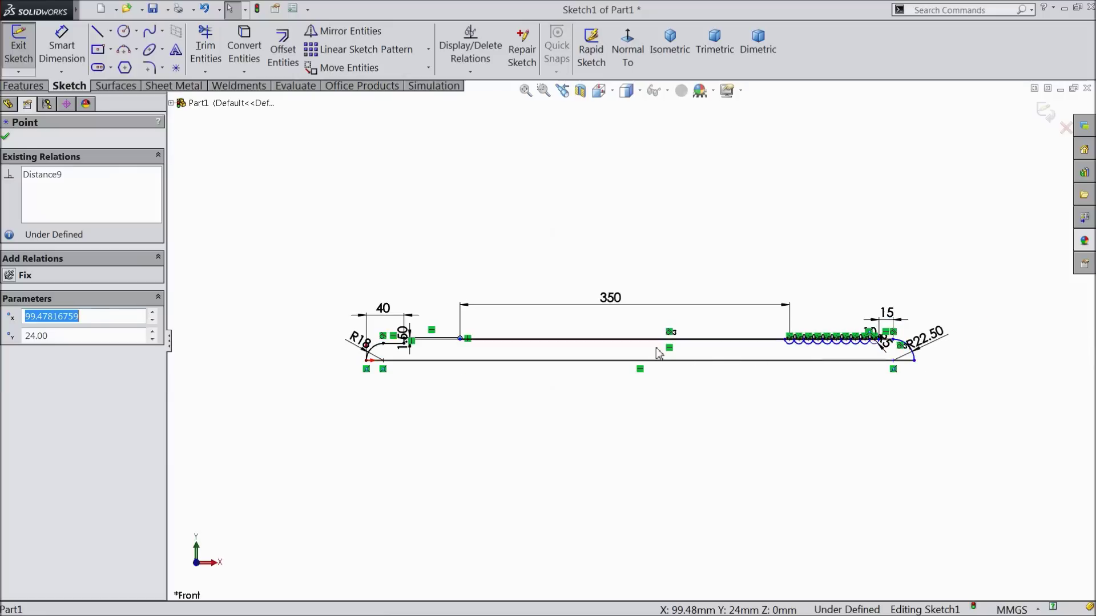
scroll(423, 342, down, 3)
key(d)
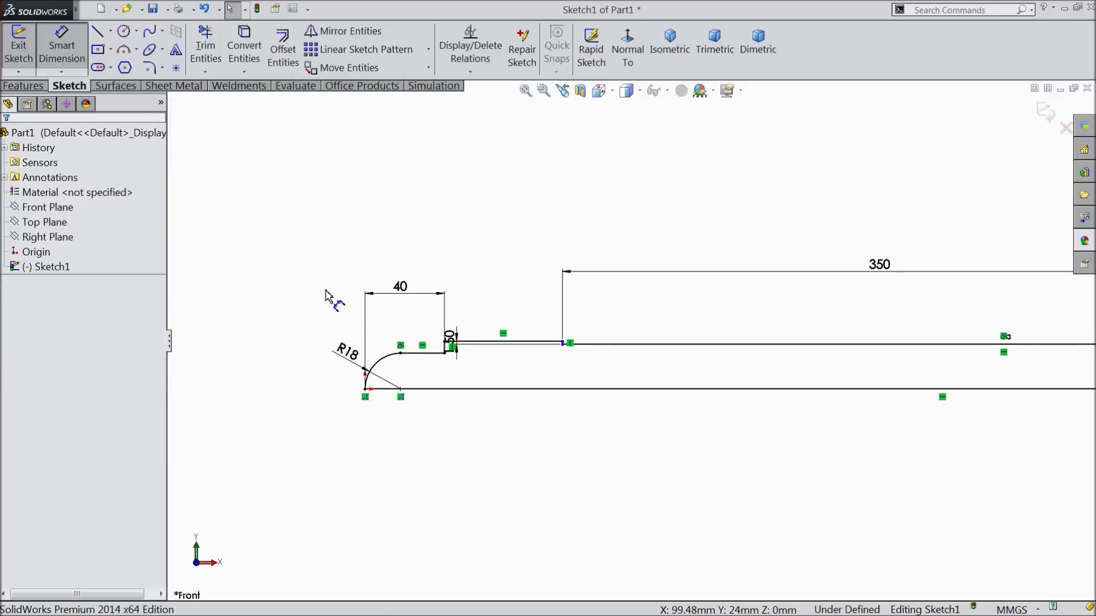
scroll(328, 337, down, 3)
click(844, 352)
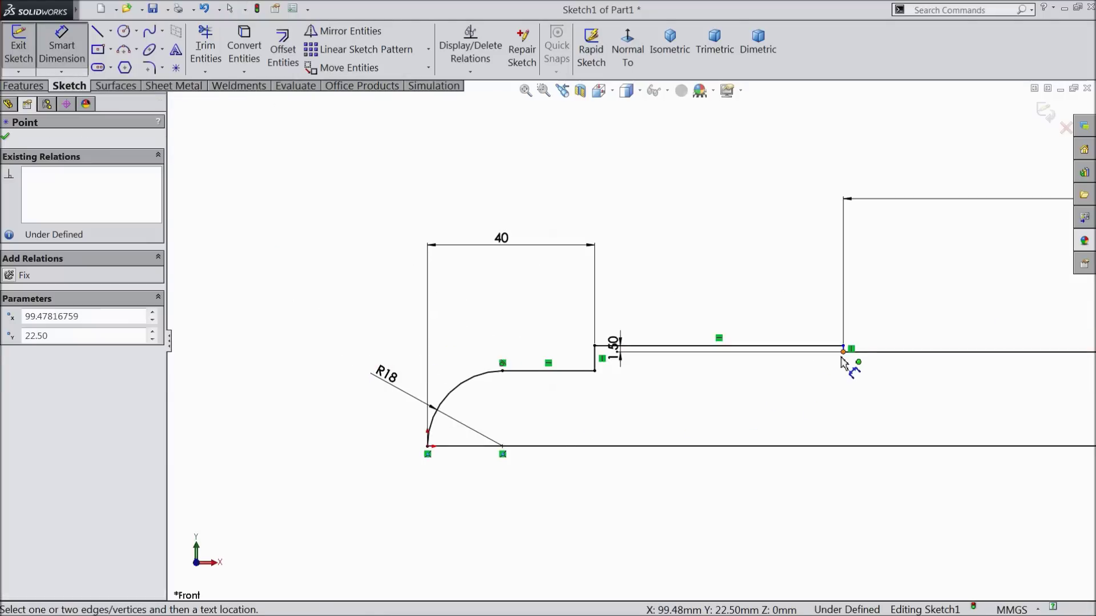
Set the long section's start 98 mm horizontally from the profile's bottom-left corner.
click(428, 447)
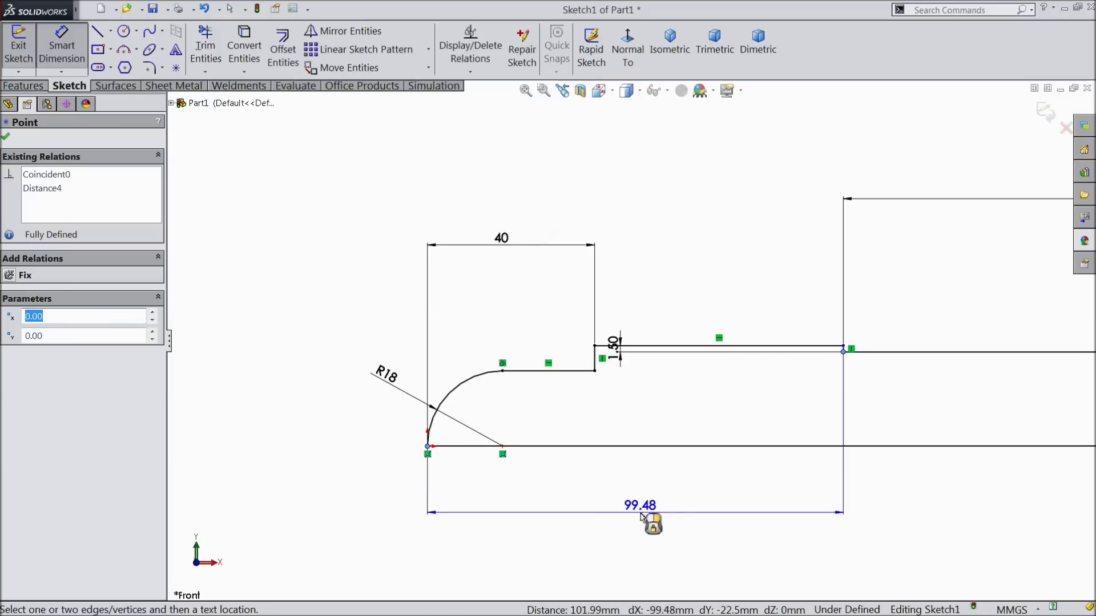
click(648, 517)
text(98)
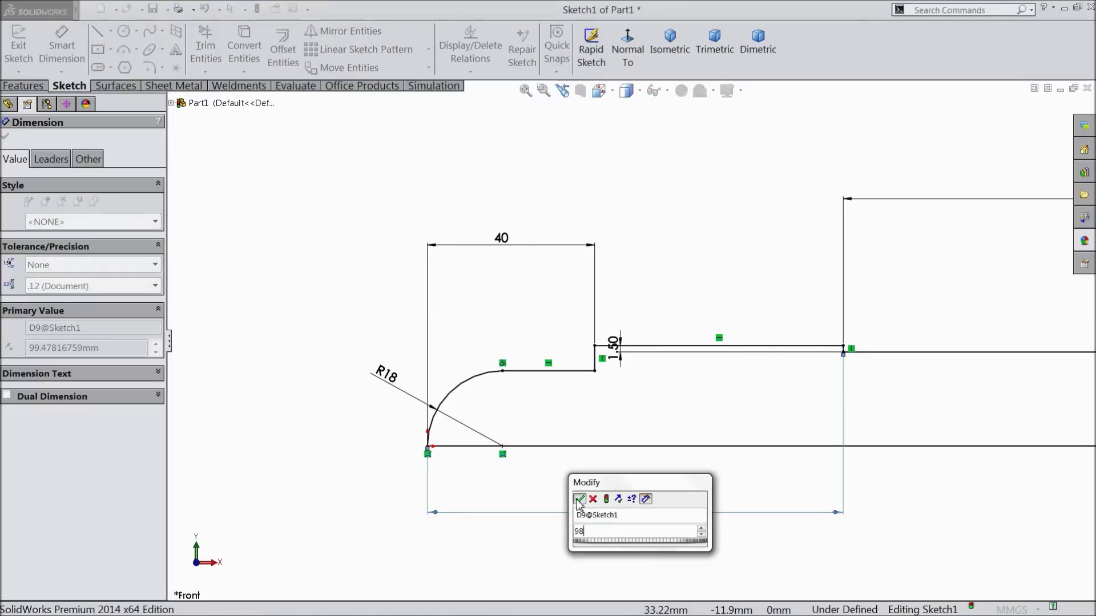
click(579, 499)
scroll(700, 456, up, 5)
scroll(822, 371, down, 5)
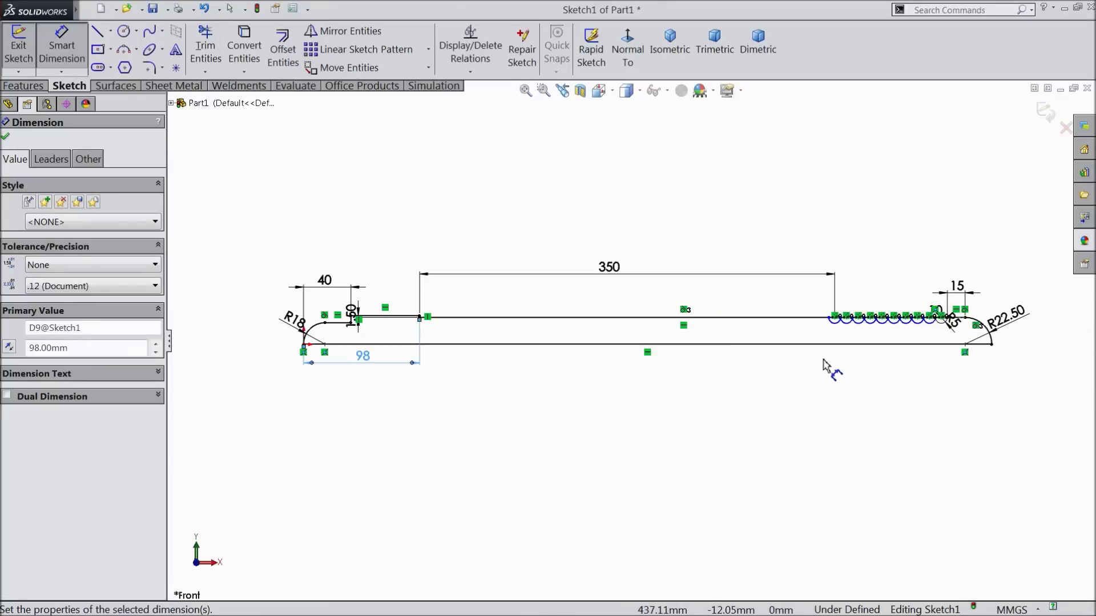
click(6, 138)
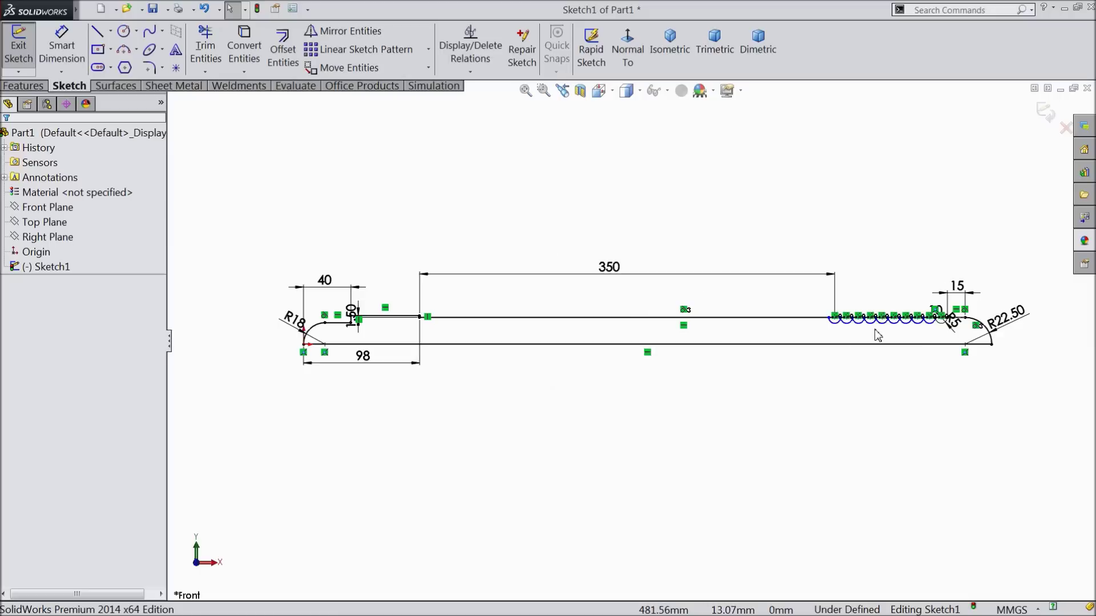
scroll(882, 333, down, 5)
scroll(799, 342, down, 2)
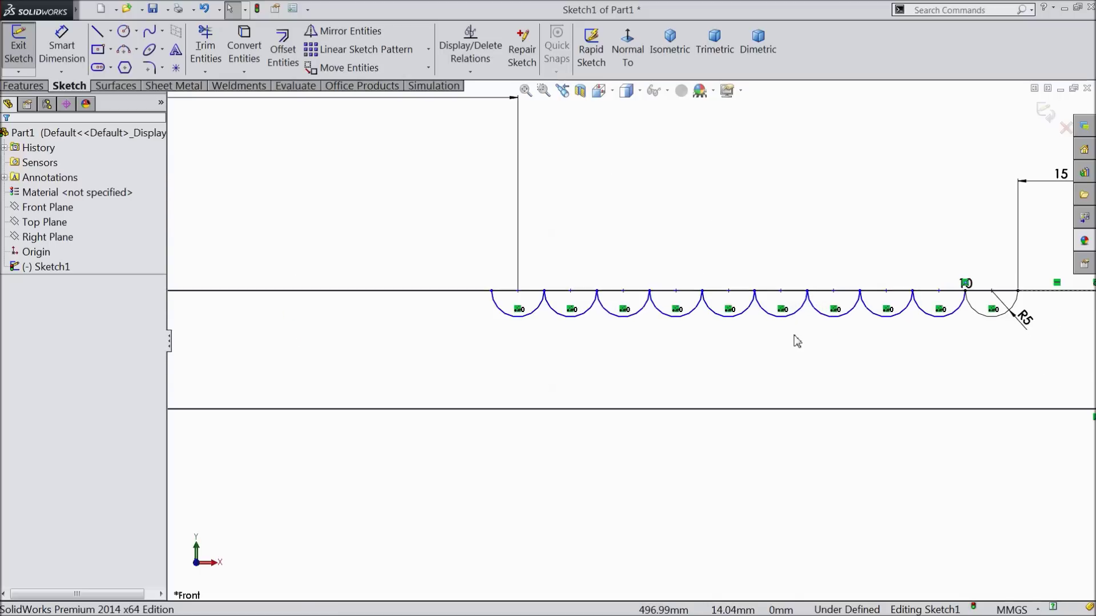
Trim the line across a groove opening and draw a 100 mm horizontal centerline over the grooves.
click(205, 47)
click(509, 295)
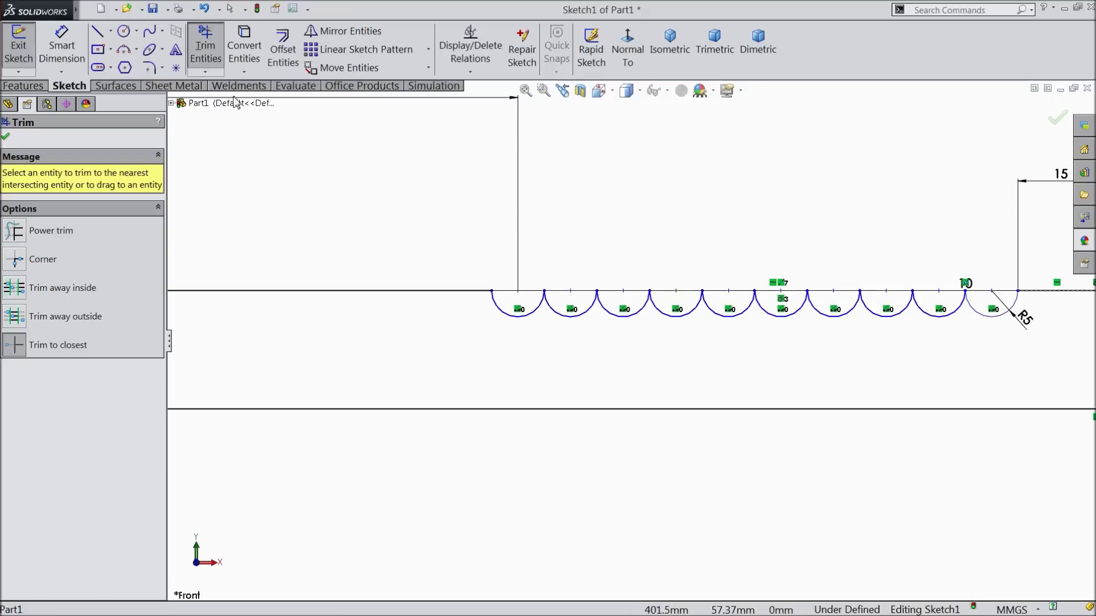
click(110, 32)
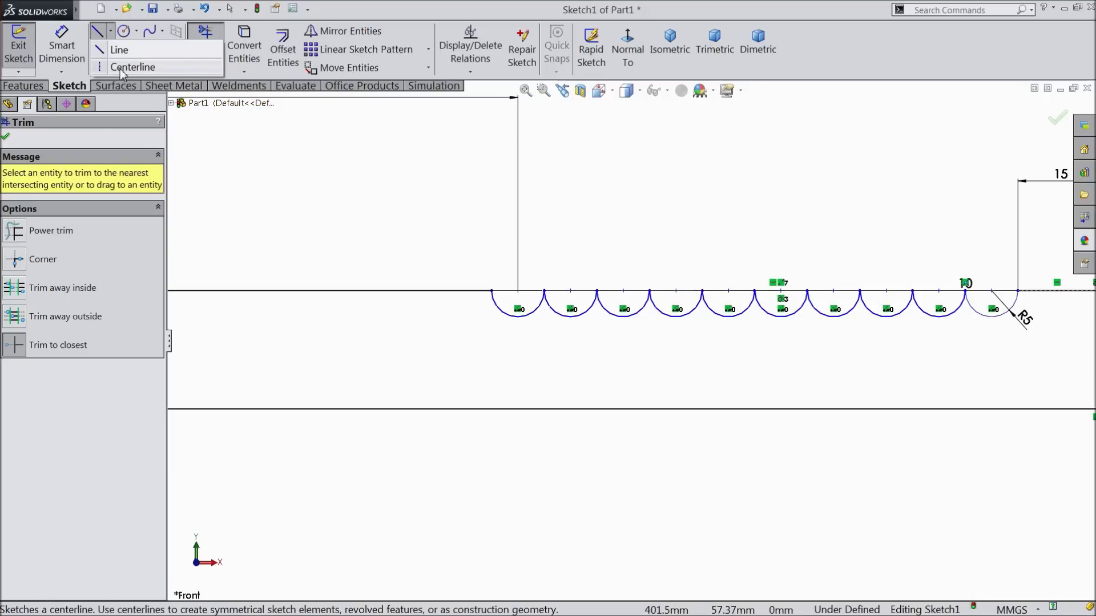
click(122, 68)
click(491, 291)
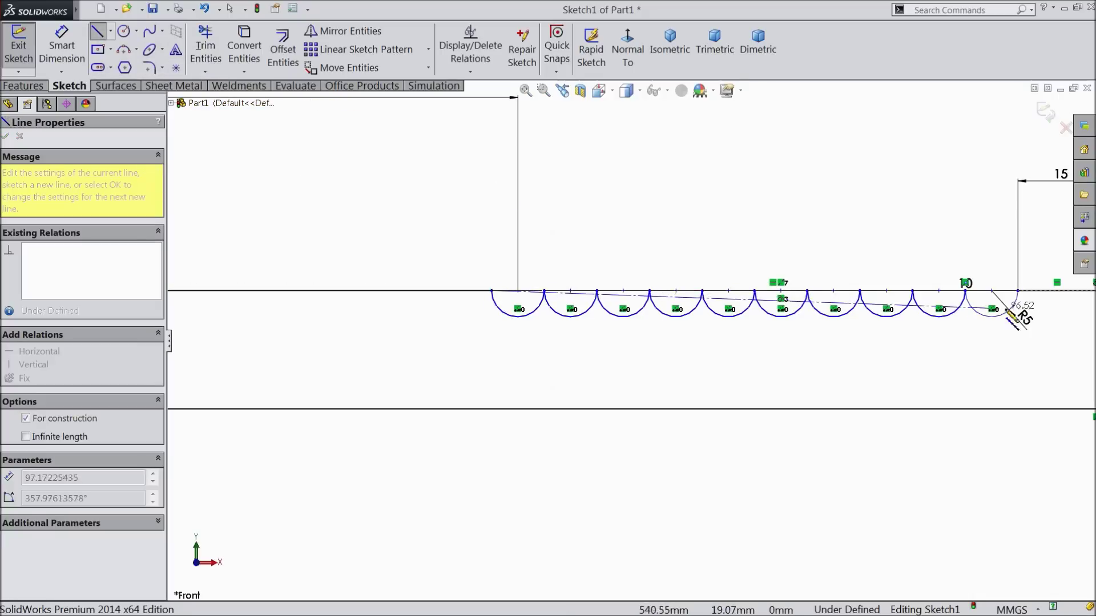
right_click(777, 163)
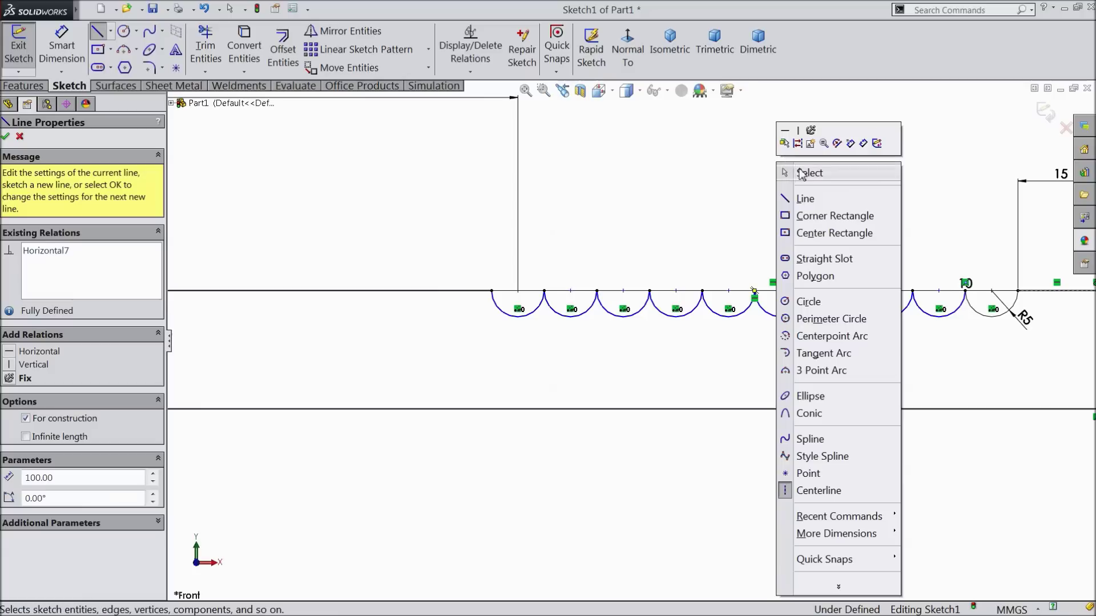
click(807, 171)
Drag the 1.50 step dimension to the right.
scroll(703, 347, up, 2)
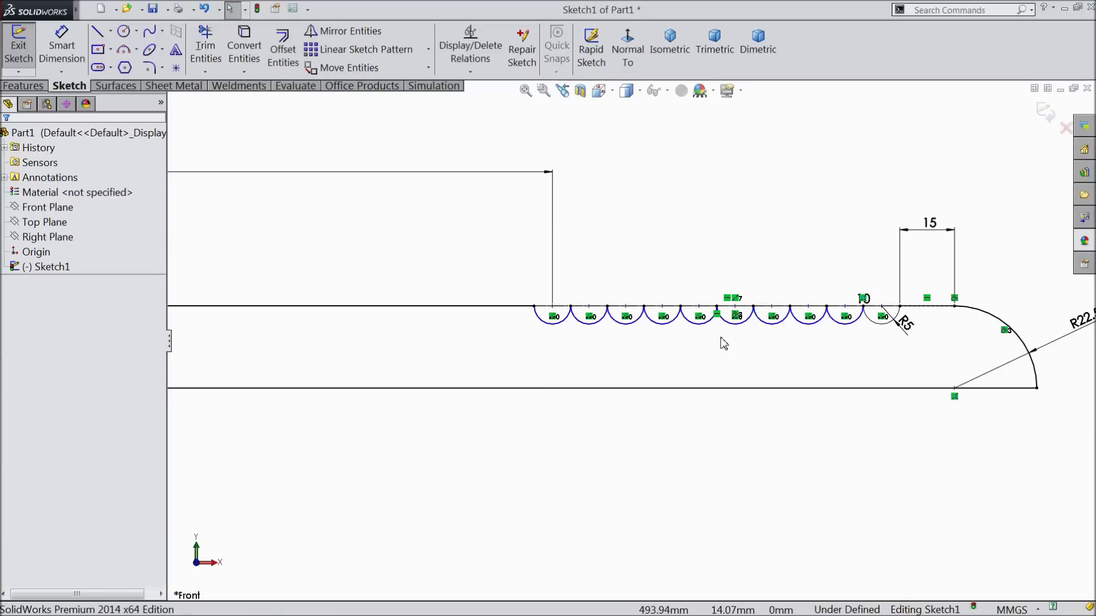
scroll(772, 329, down, 2)
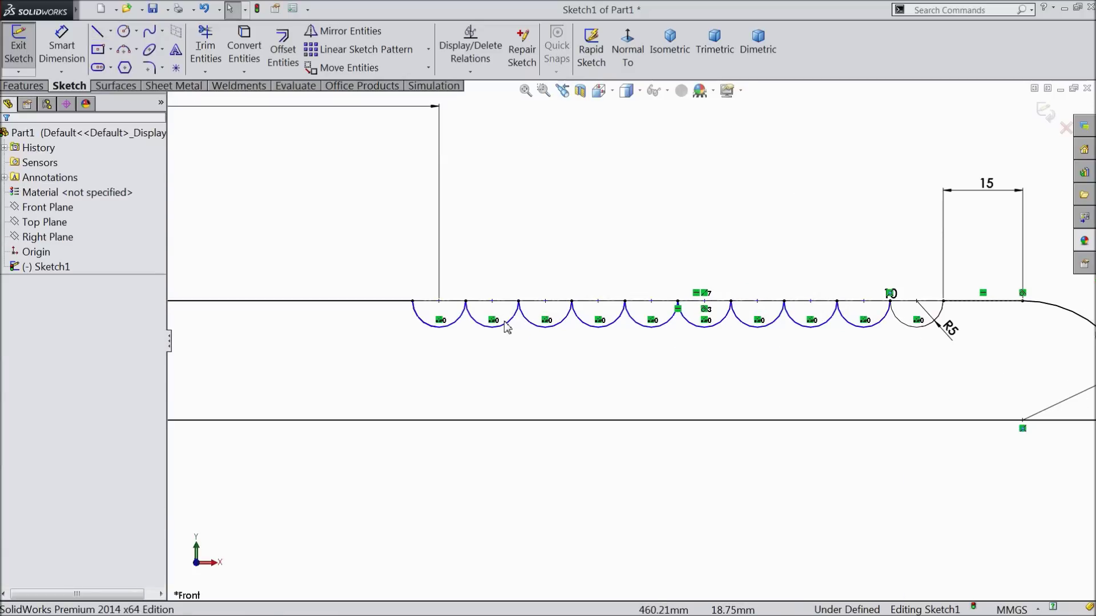
scroll(597, 329, up, 8)
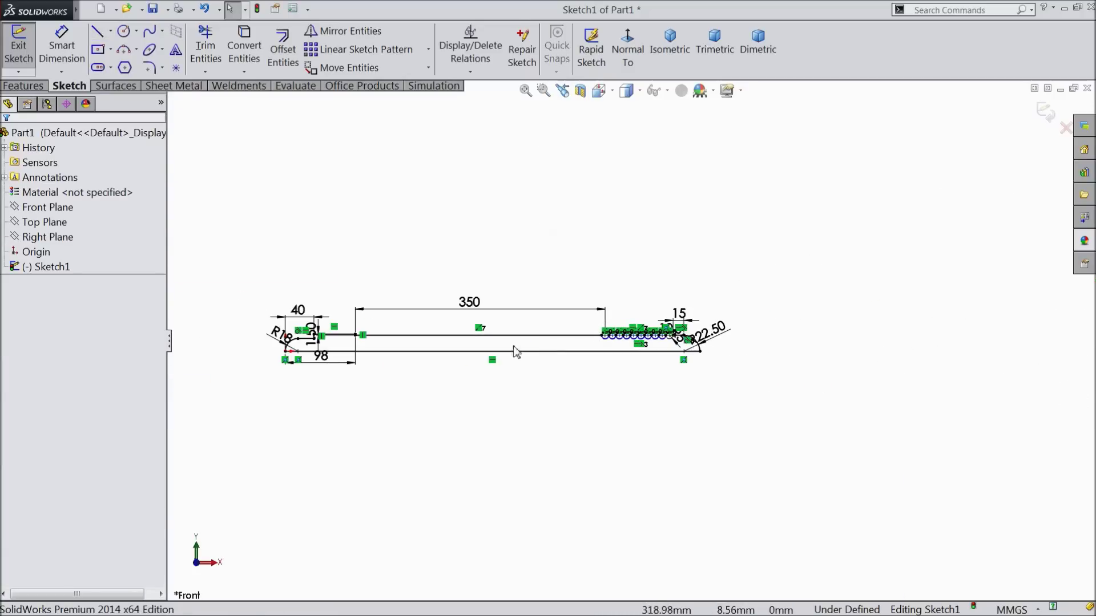
scroll(294, 342, down, 2)
drag(301, 313, 455, 270)
scroll(437, 340, up, 2)
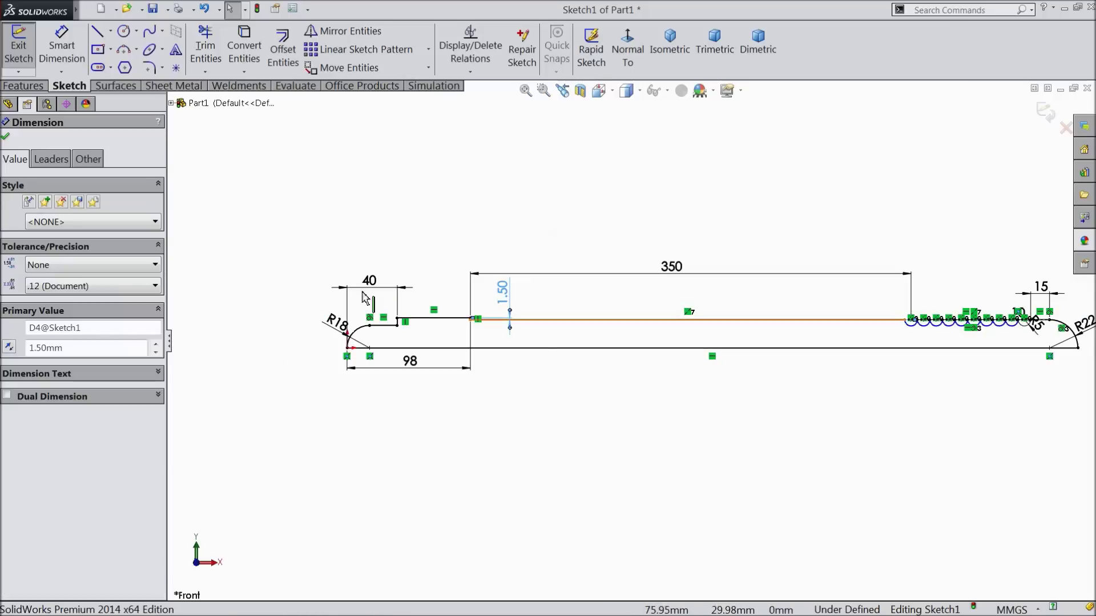
click(6, 135)
click(23, 85)
click(76, 55)
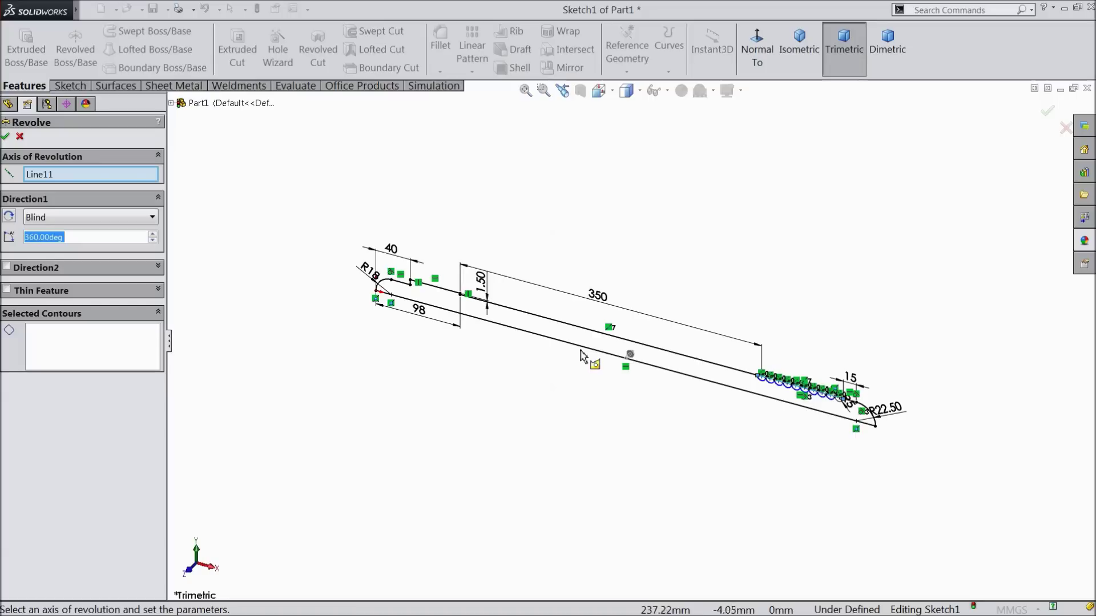
Clear the wrong Line11 axis and select only the enclosed profile region as the revolve contour.
click(587, 359)
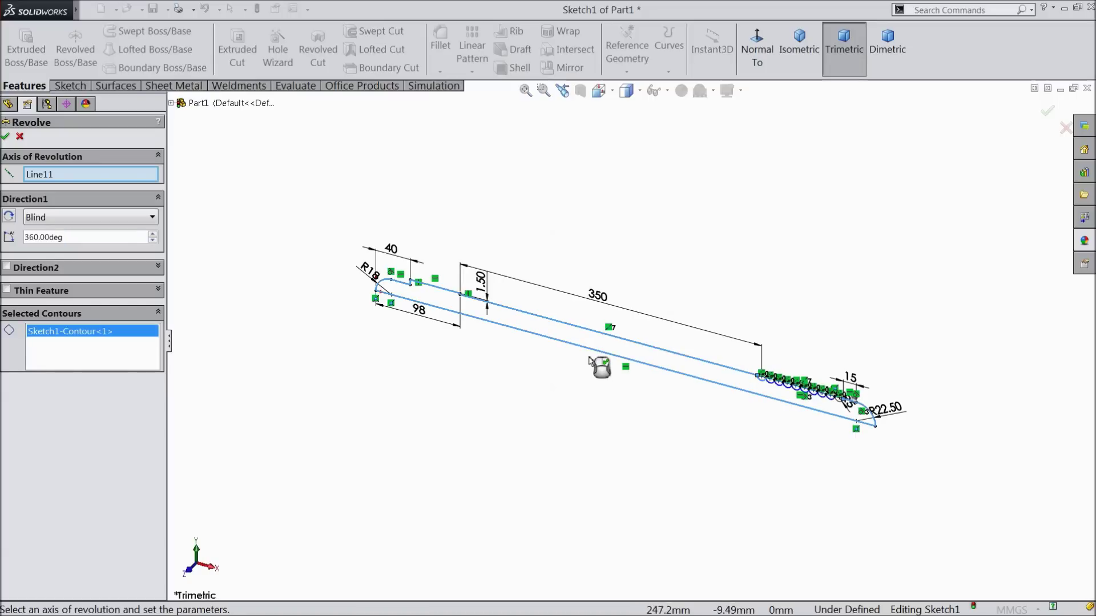
right_click(54, 175)
click(84, 183)
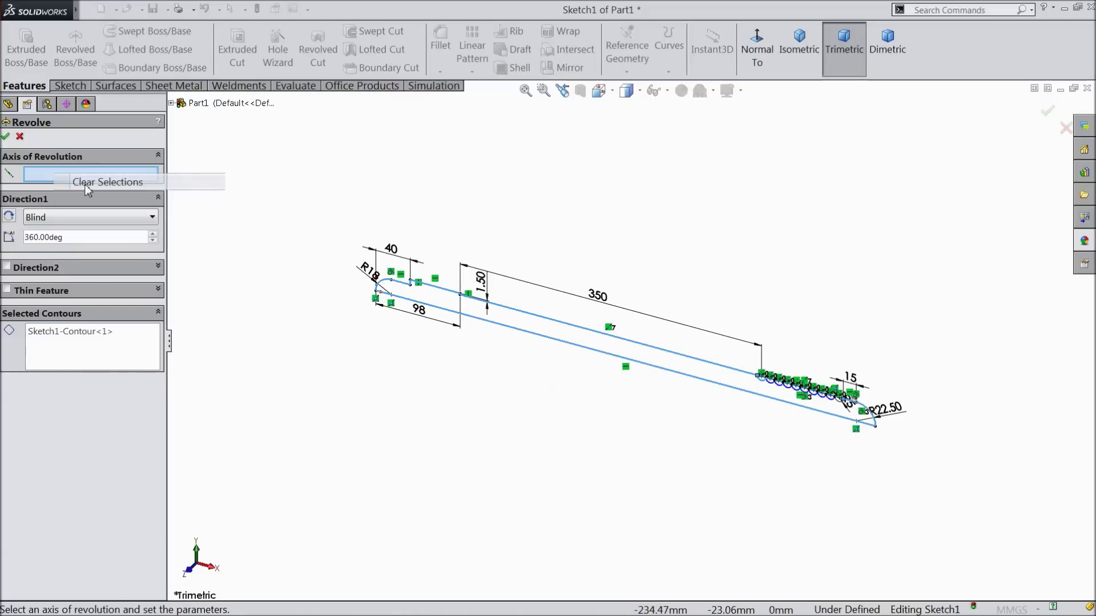
click(82, 351)
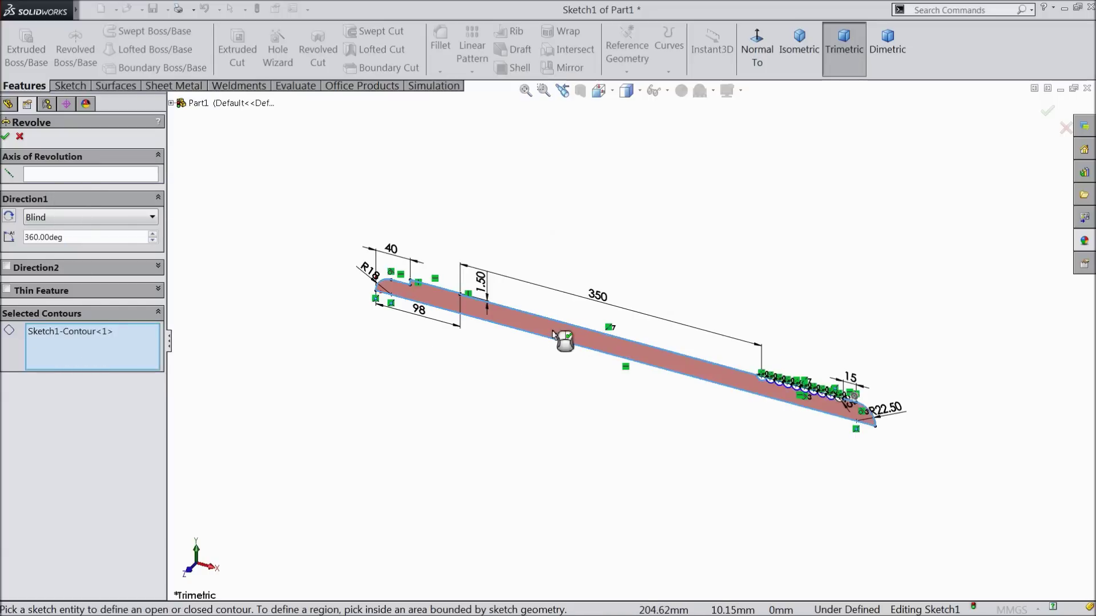
click(564, 341)
right_click(97, 339)
click(146, 342)
click(597, 345)
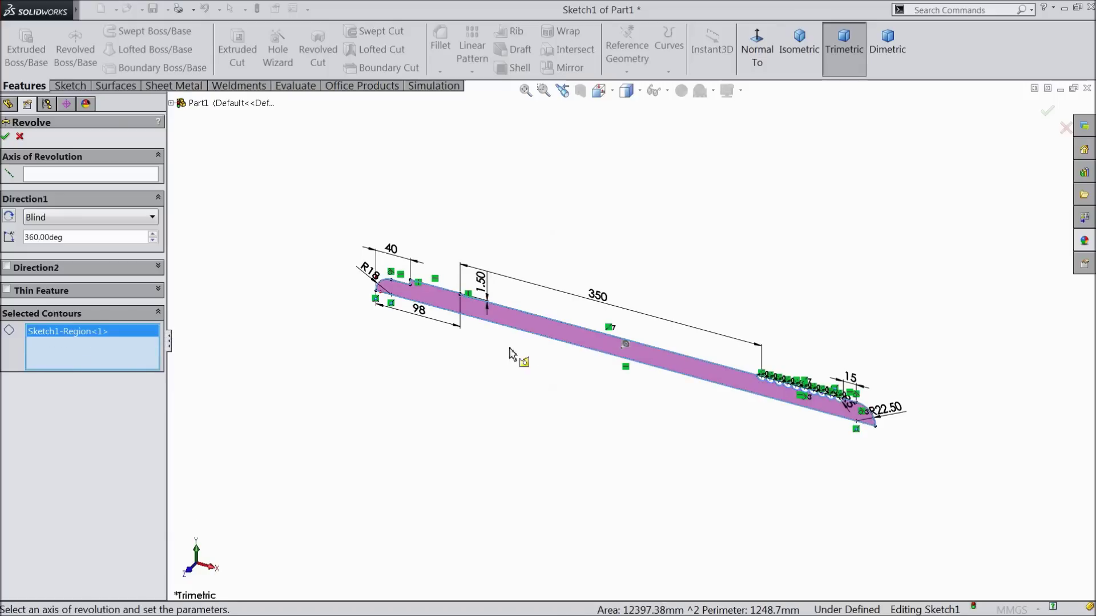
Revolve the profile a full 360° about its bottom edge.
click(120, 184)
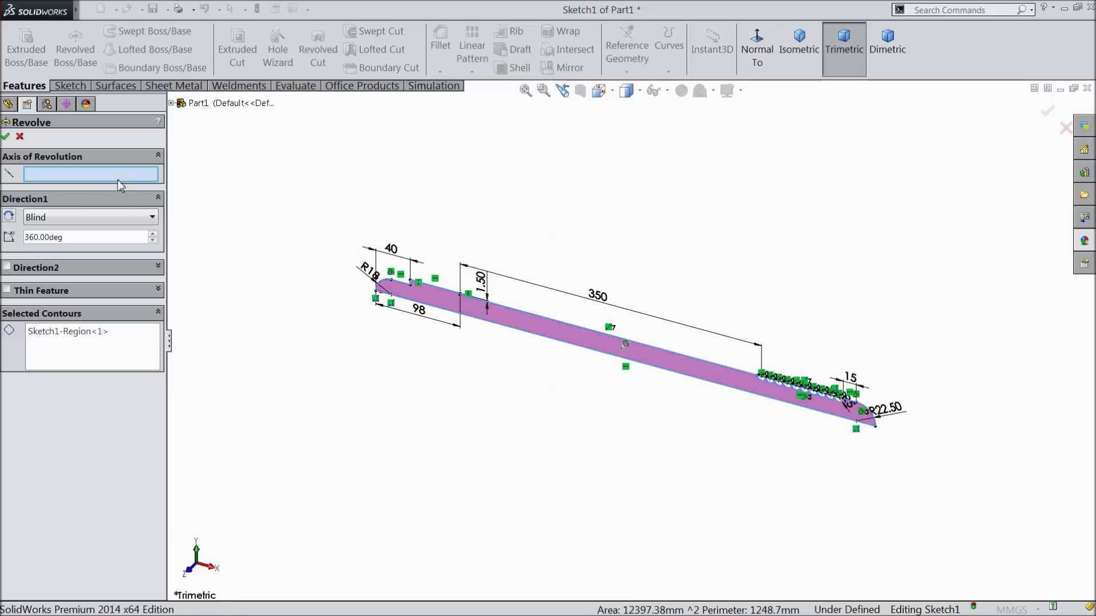
click(572, 345)
scroll(545, 356, down, 3)
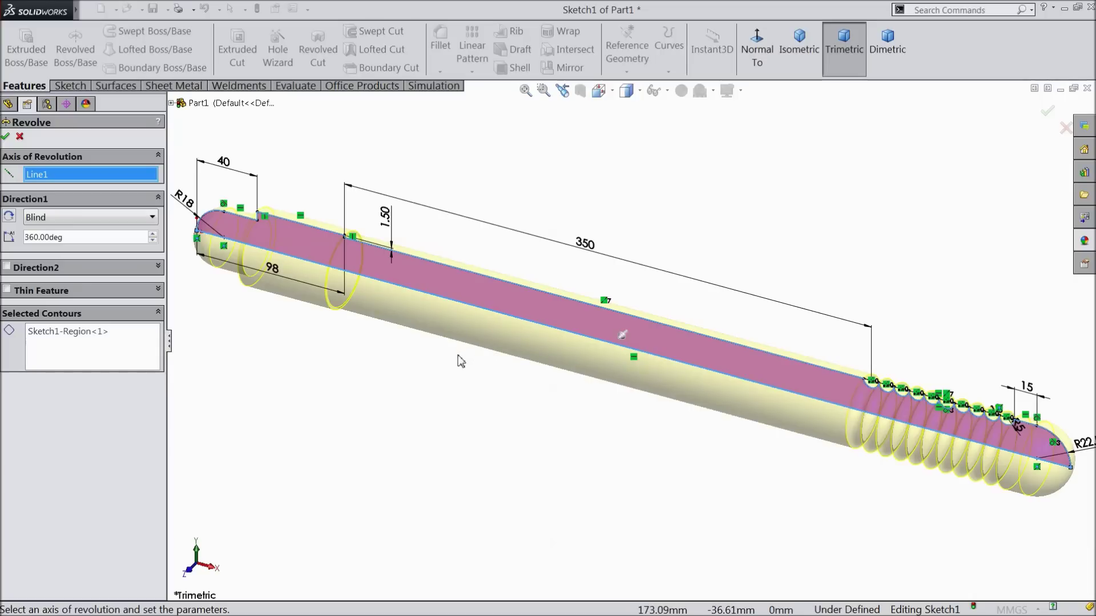
key(Return)
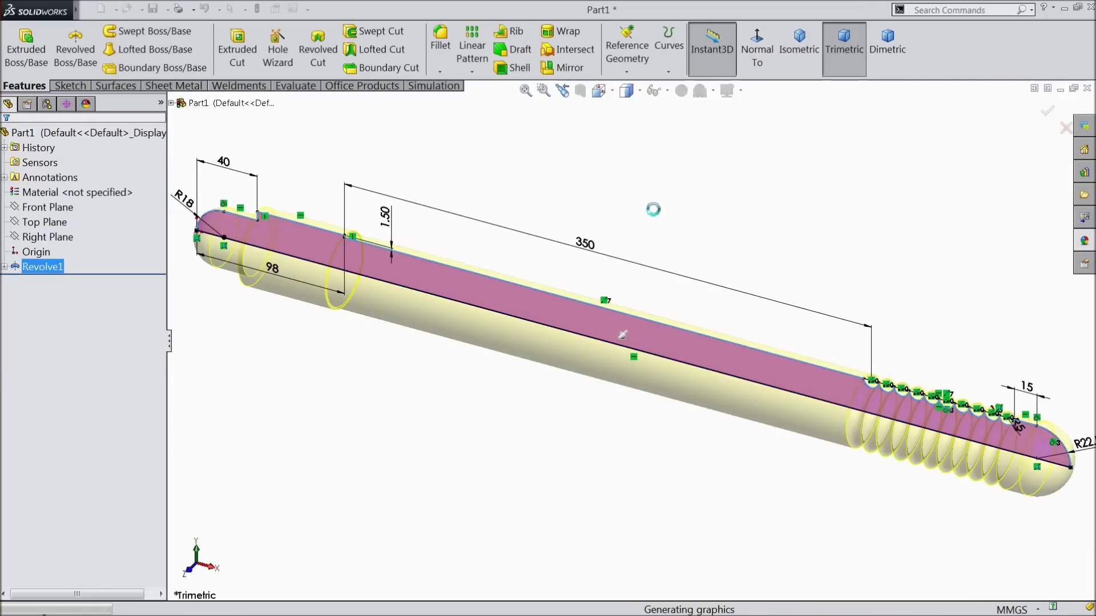
click(635, 232)
Apply the polished paper birch finish from Organic > Wood > Birch to the handle.
mouse_move(621, 235)
middle_down()
mouse_move(658, 227)
mouse_move(619, 222)
middle_up()
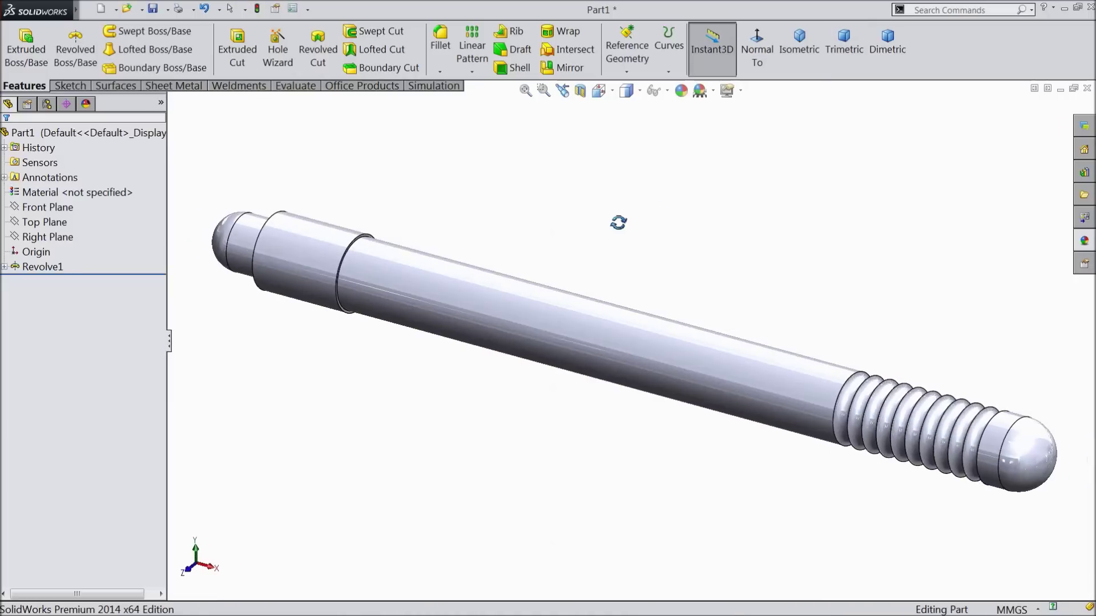
click(1087, 247)
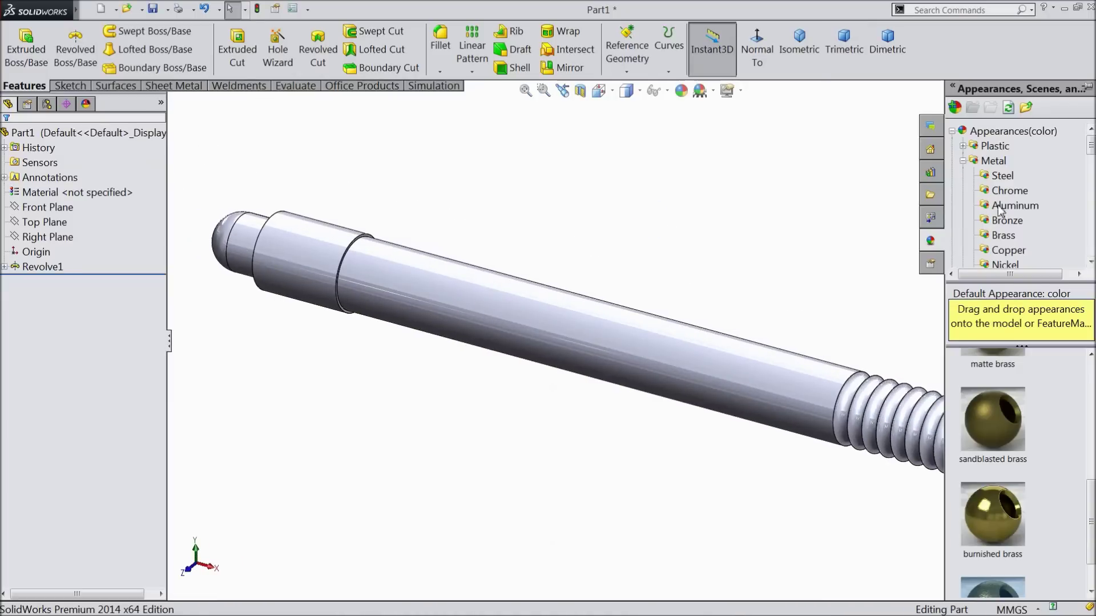
click(963, 160)
scroll(989, 237, down, 2)
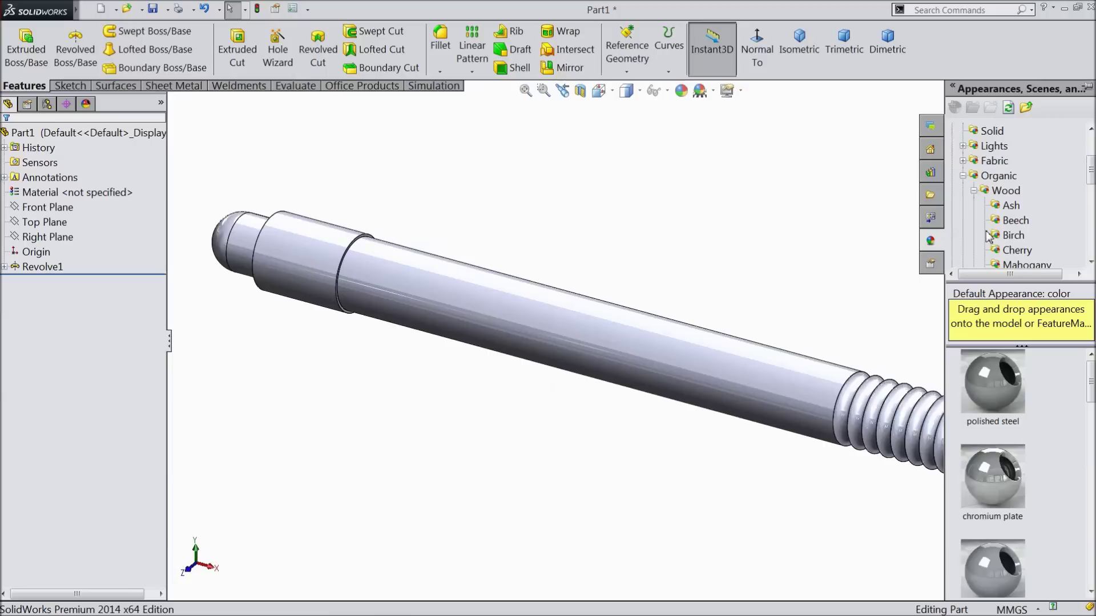
click(1004, 191)
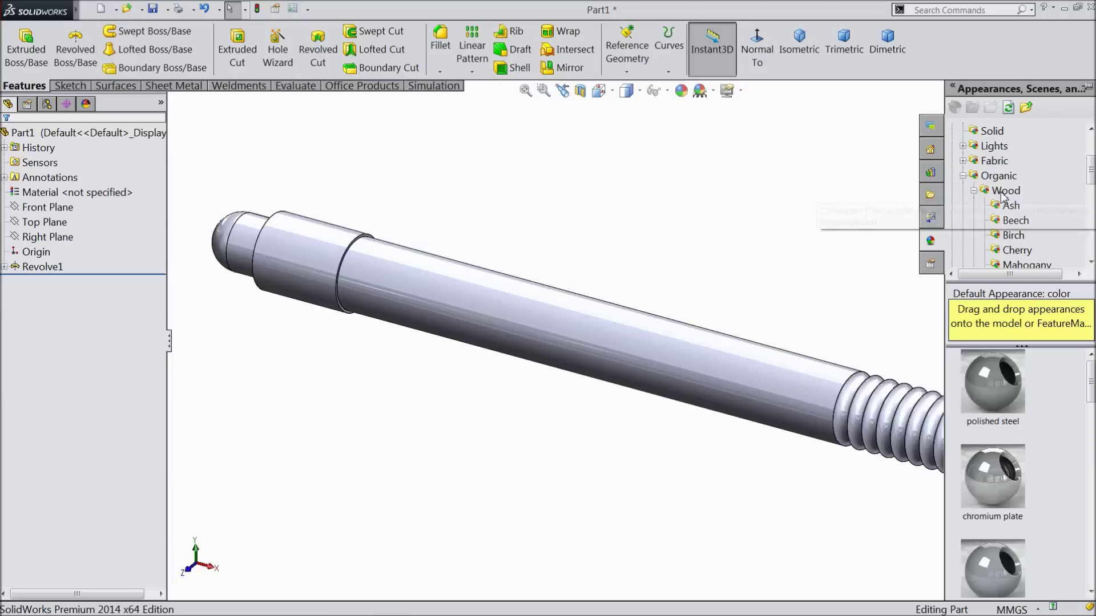
click(1016, 237)
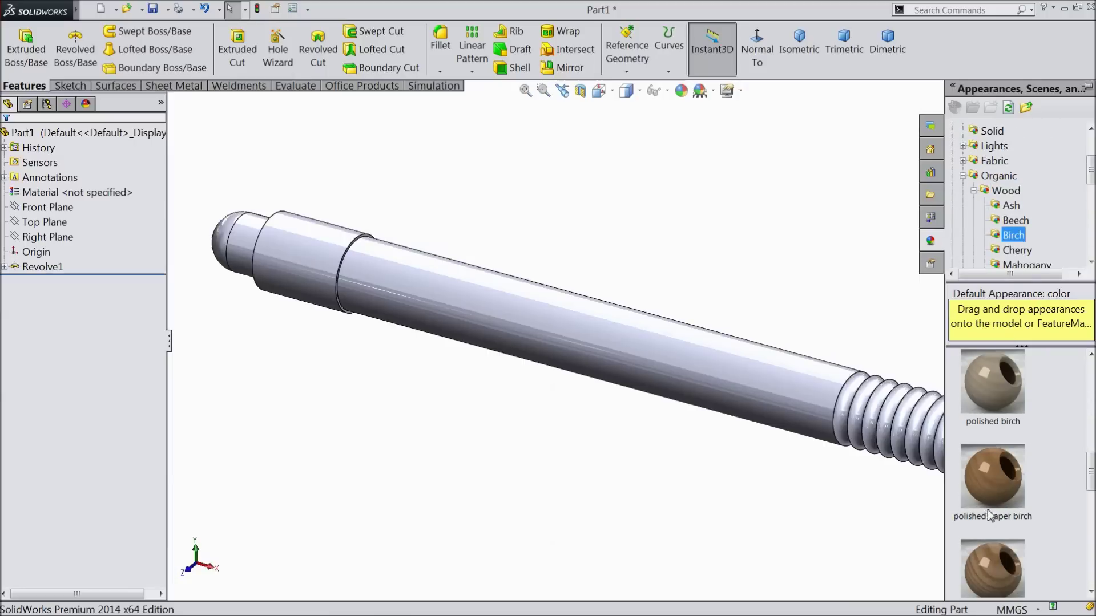
double_click(992, 502)
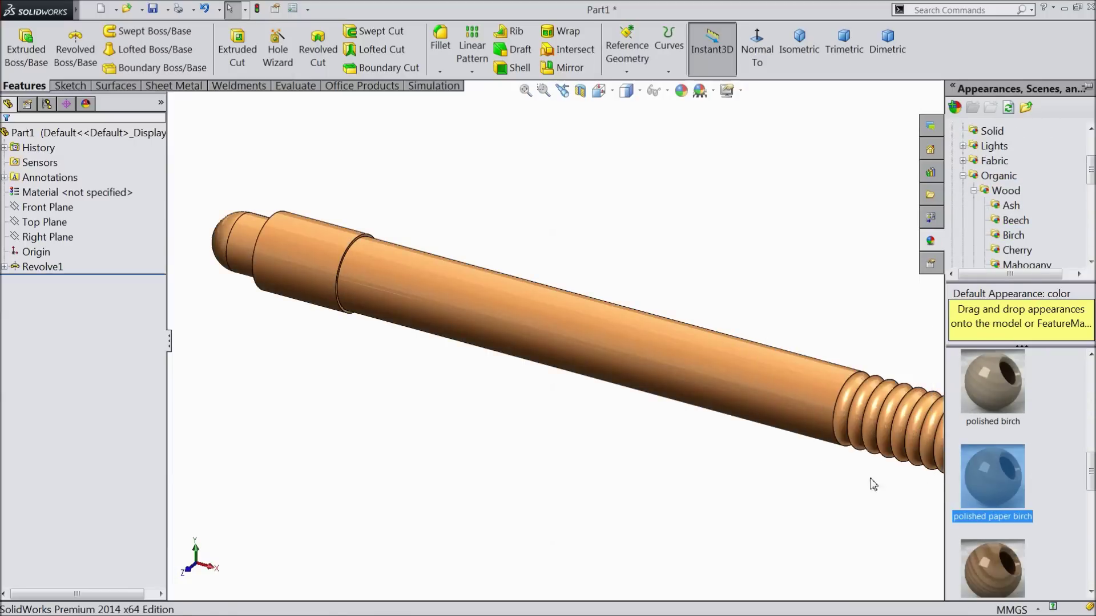
key(f)
middle_drag(817, 457, 834, 353)
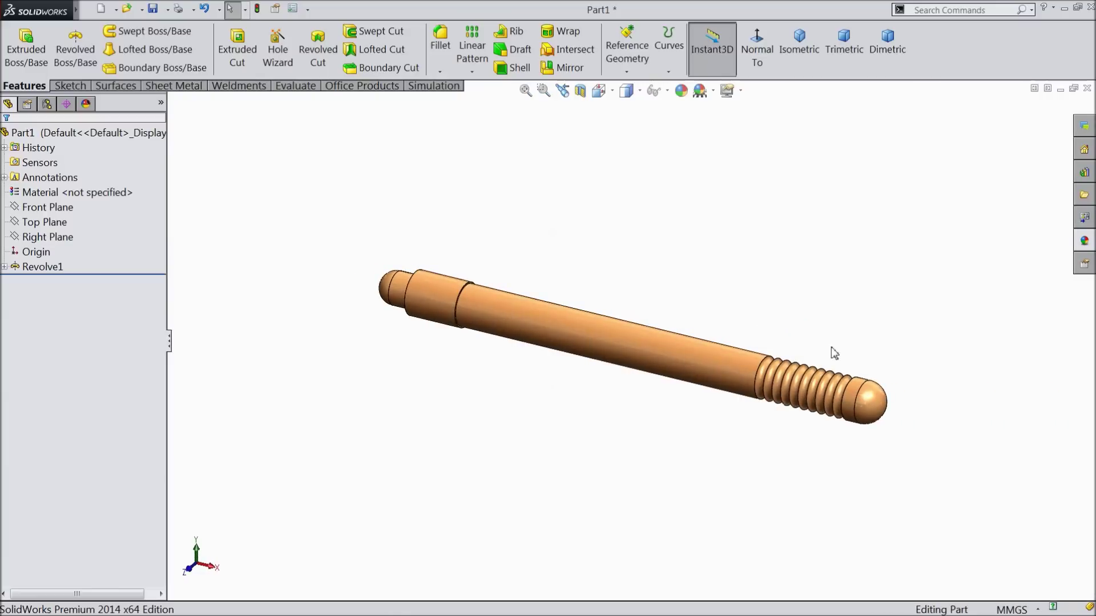
scroll(836, 355, down, 5)
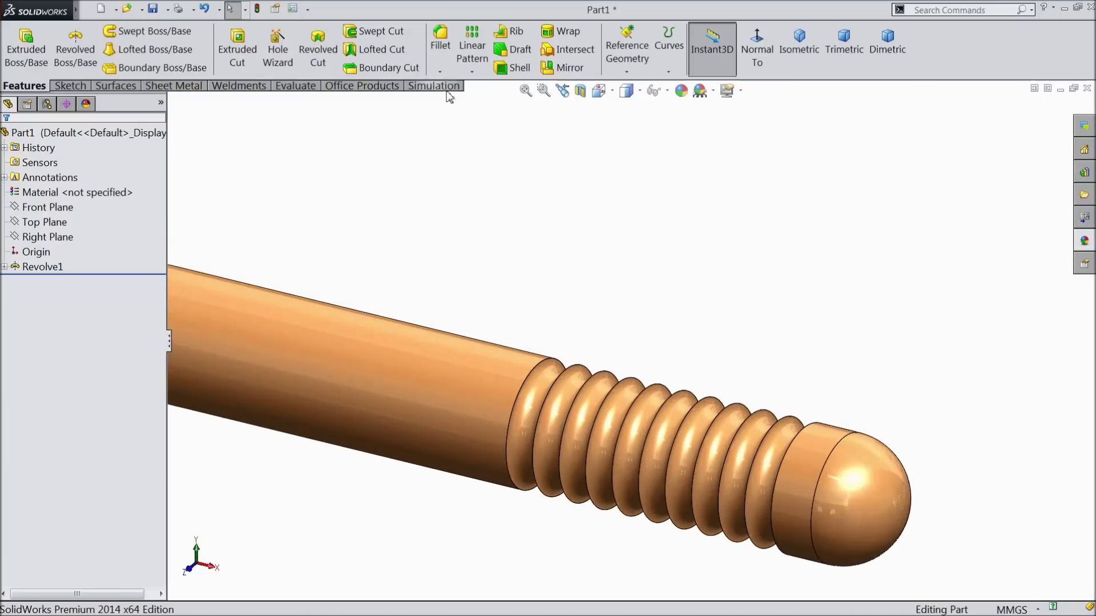
Fillet the ten grip ring edges, including the edge at the domed end, with a 2 mm radius.
click(445, 50)
text(2)
key(Return)
scroll(766, 515, down, 3)
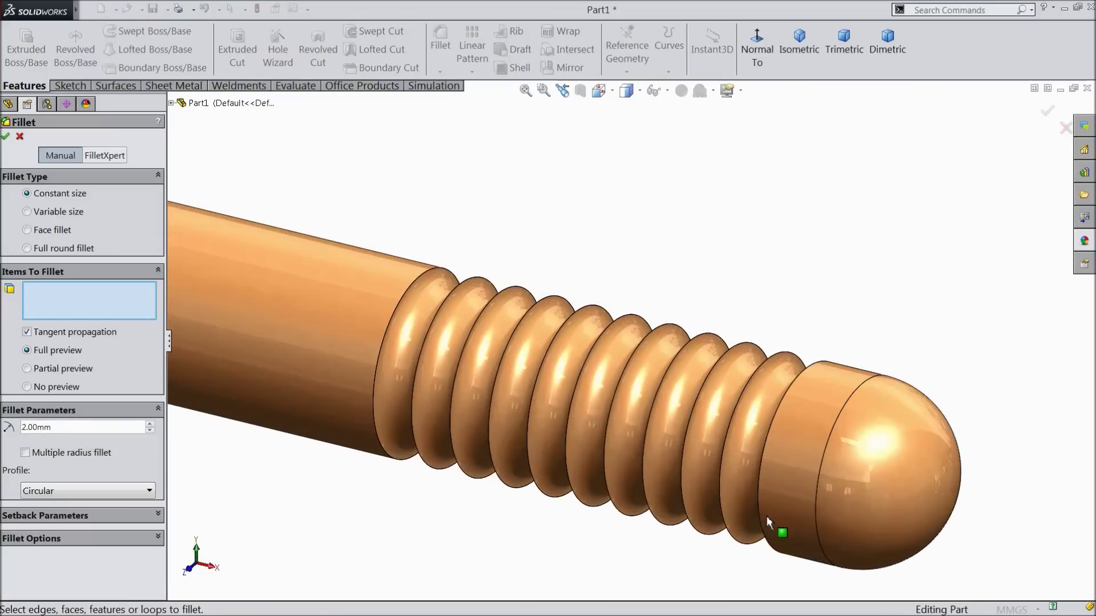
click(721, 456)
click(685, 433)
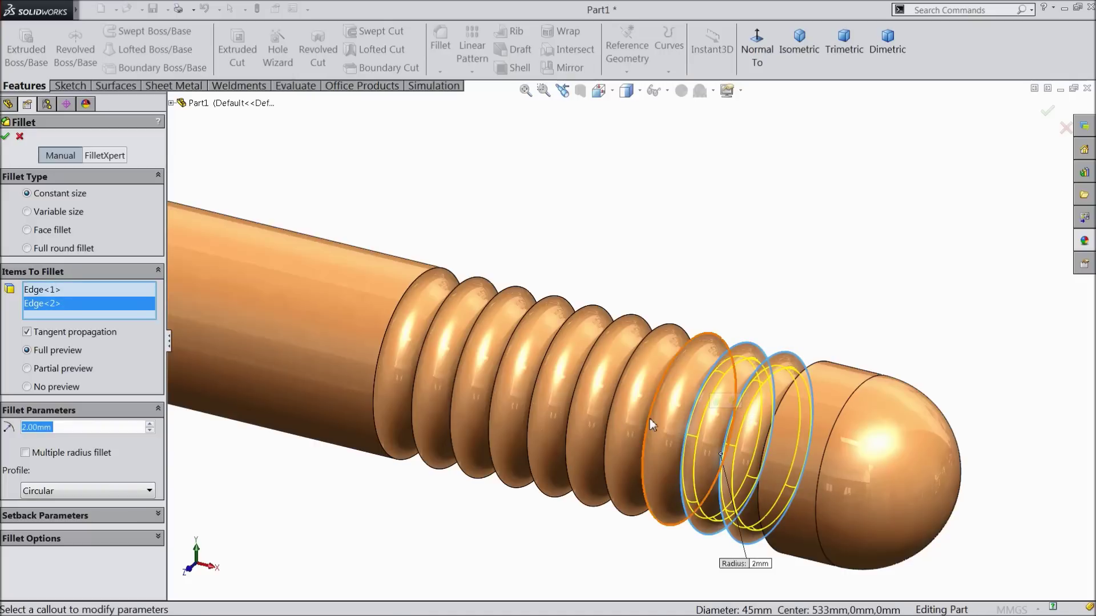
click(650, 418)
click(603, 407)
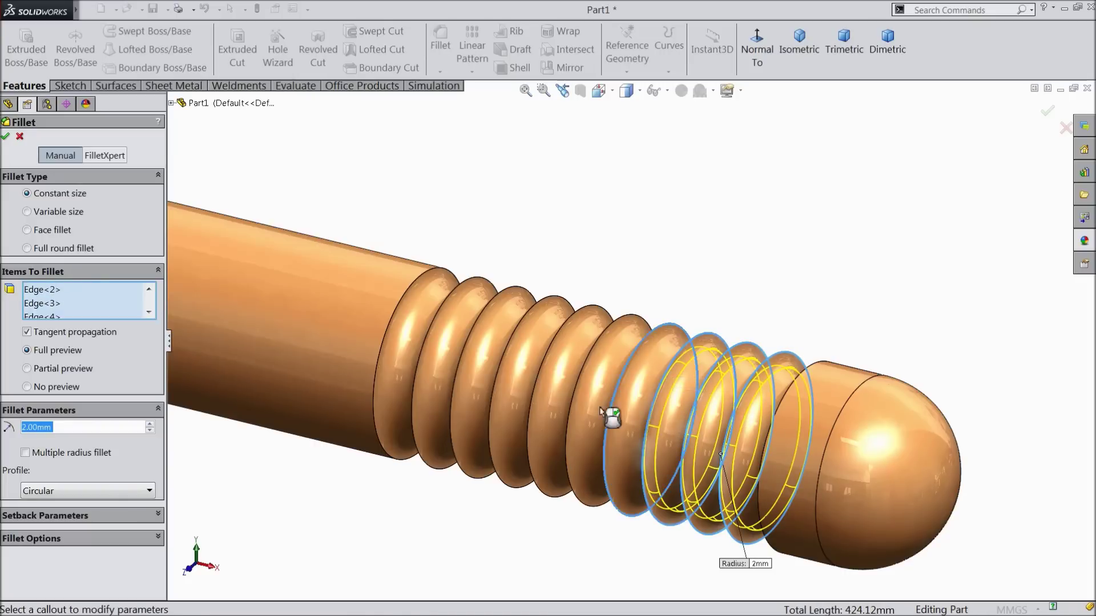
click(570, 402)
click(536, 386)
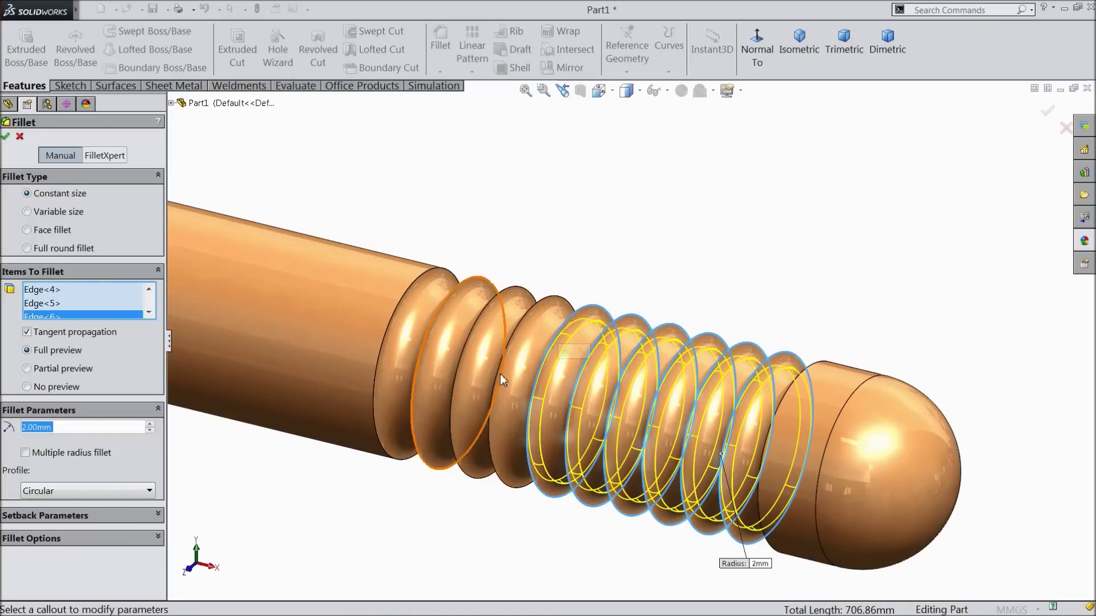
click(459, 363)
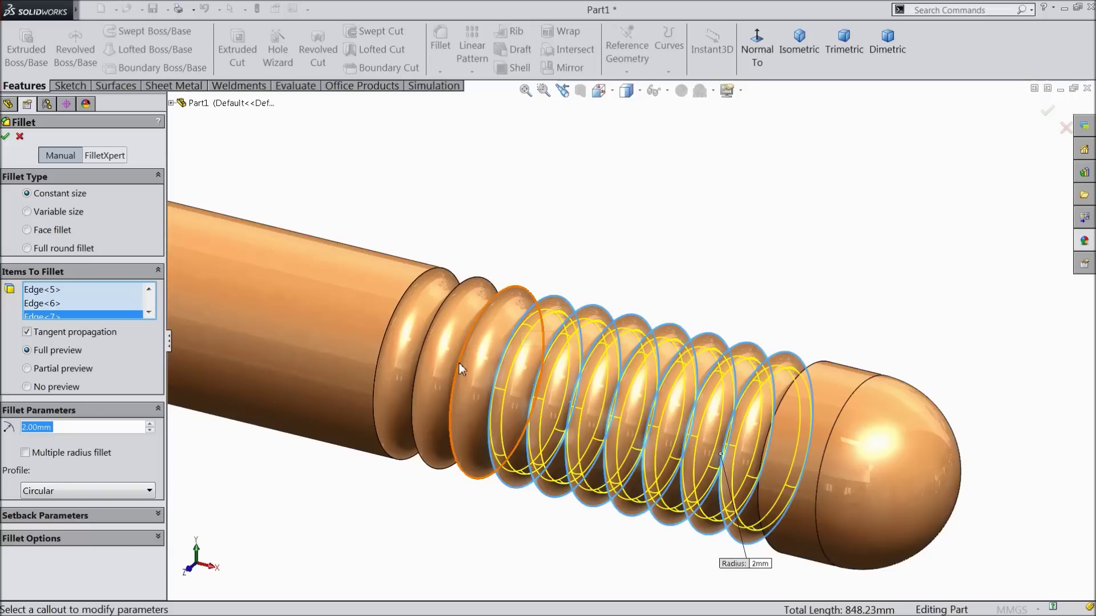
click(419, 357)
click(383, 343)
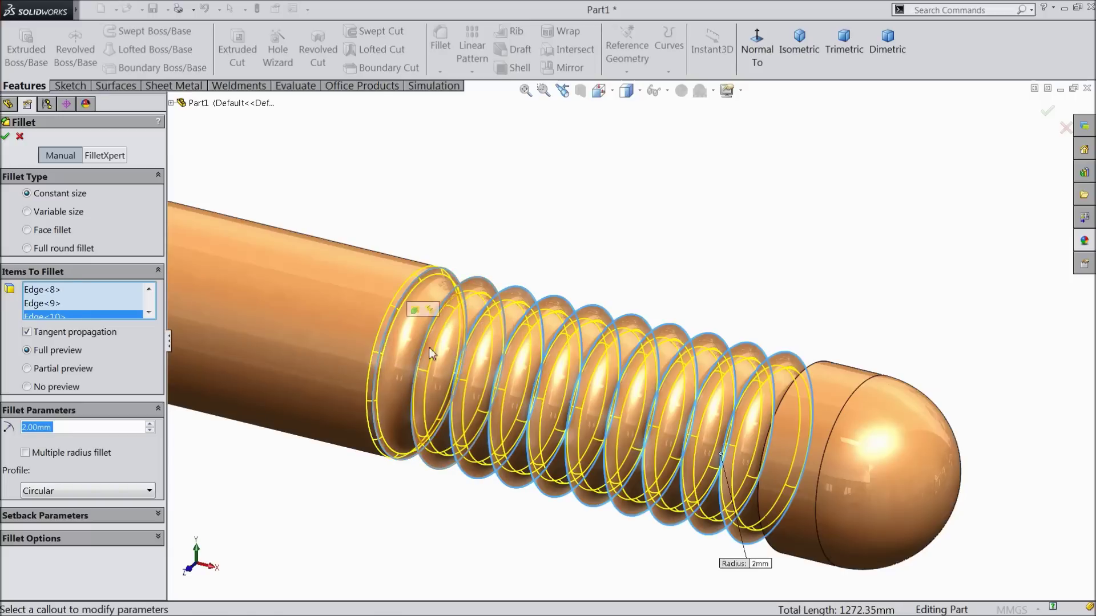
click(782, 410)
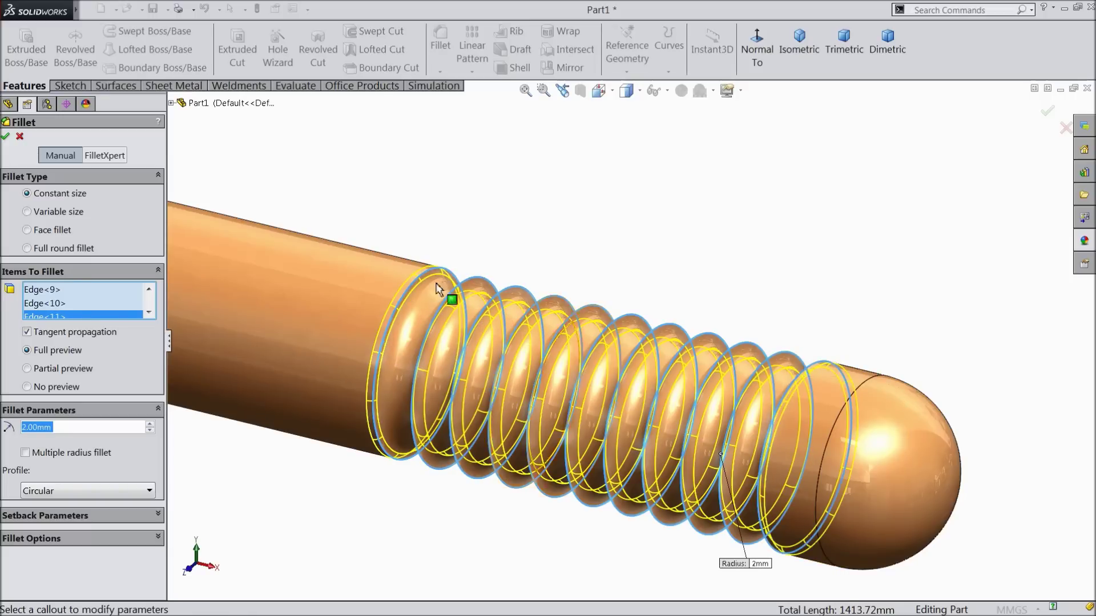
click(5, 137)
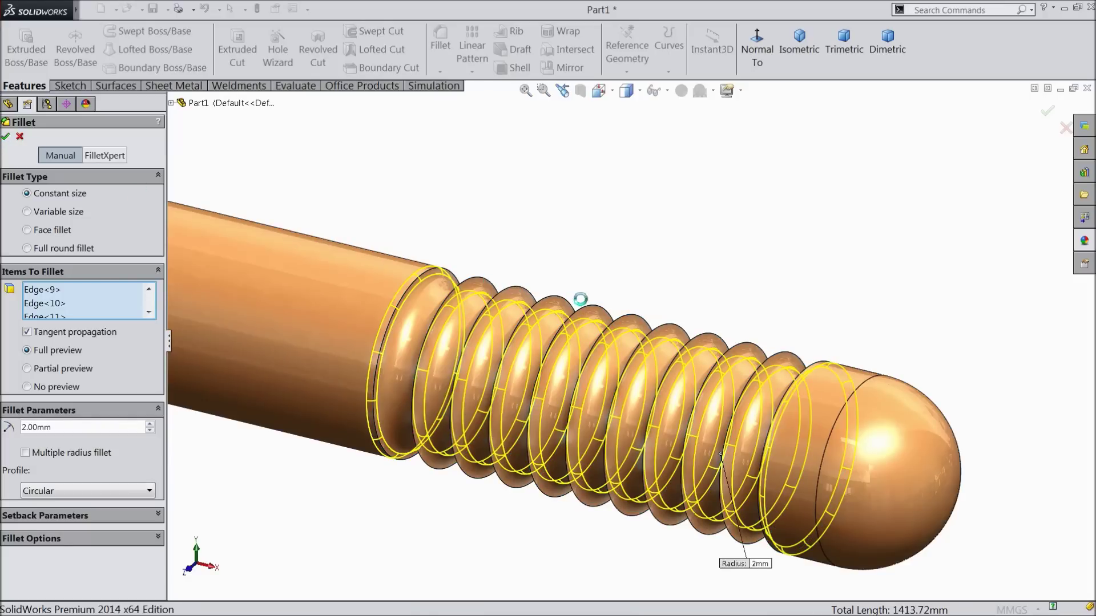
scroll(675, 346, down, 5)
Orbit to the domed end and fillet the raised shoulder band's edges at 2 mm.
scroll(350, 261, up, 5)
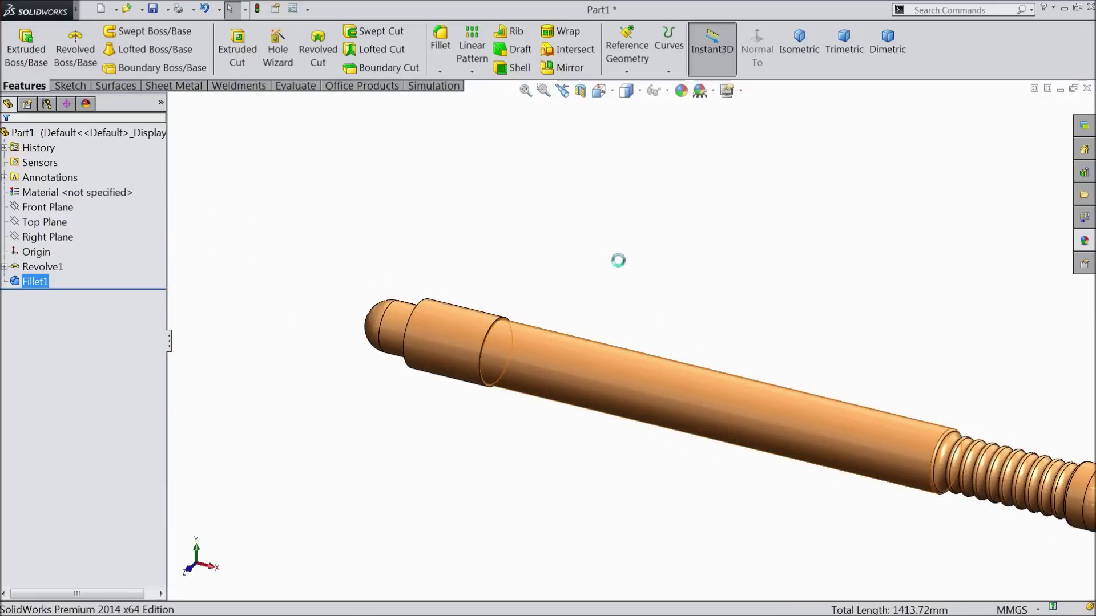
middle_drag(549, 297, 558, 305)
scroll(494, 308, up, 3)
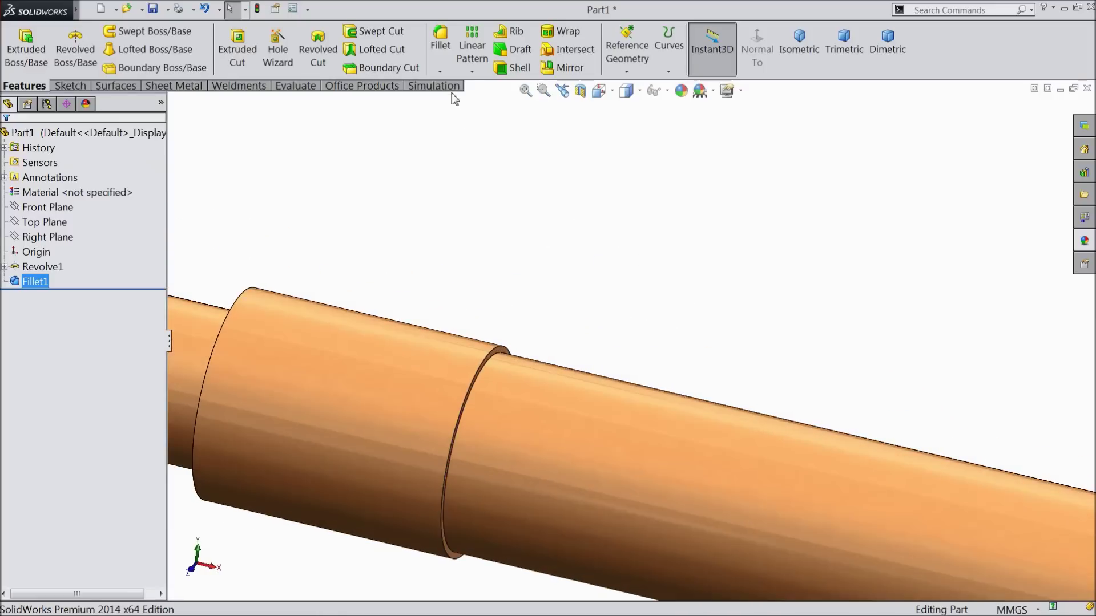
click(440, 55)
scroll(488, 294, up, 2)
click(487, 387)
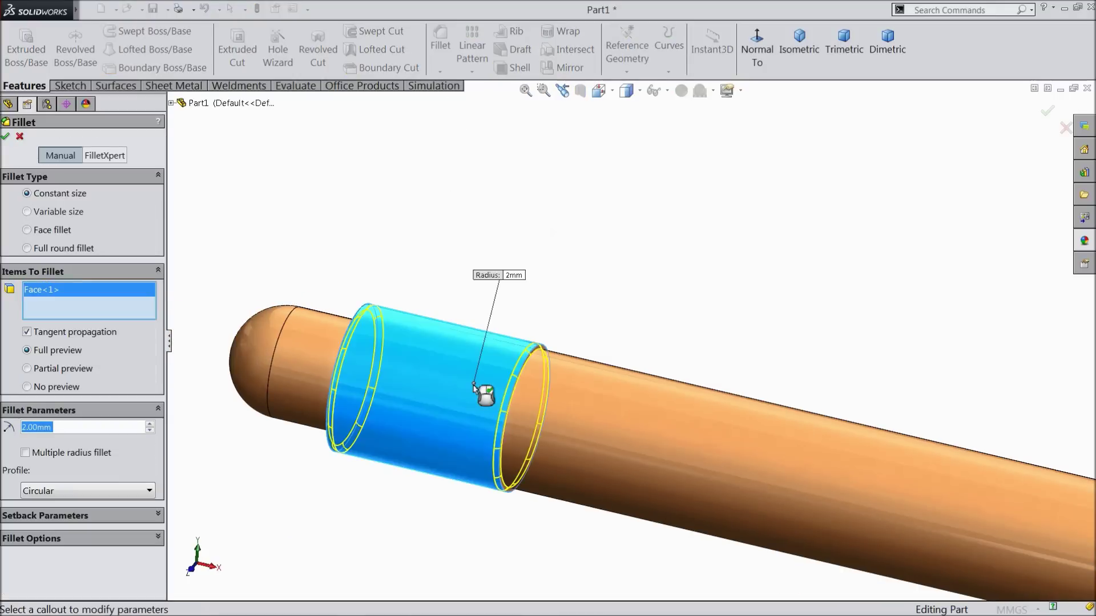
click(6, 137)
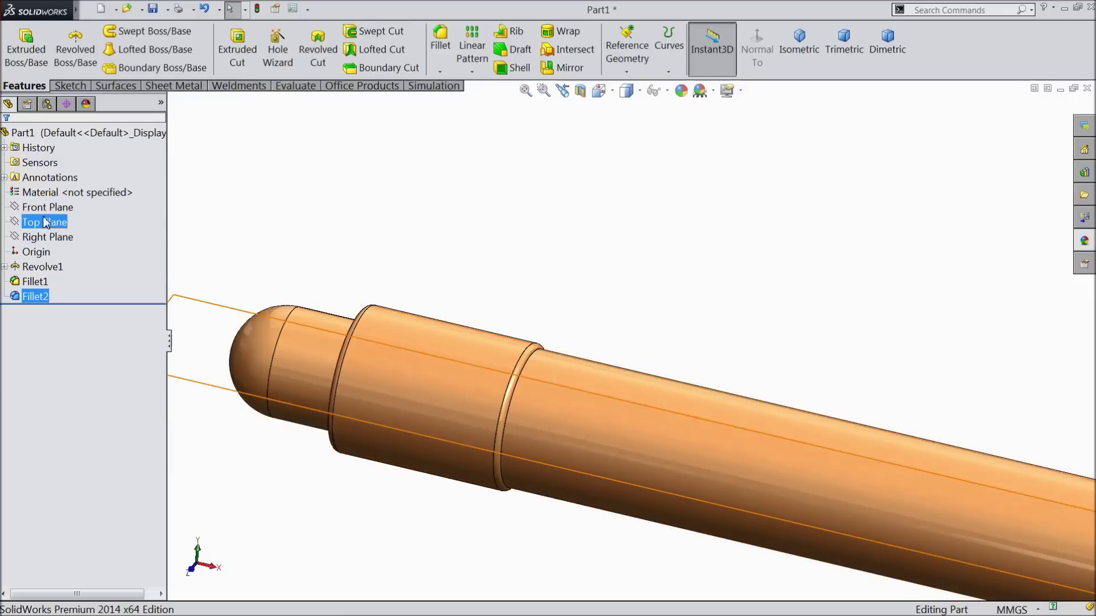
click(42, 242)
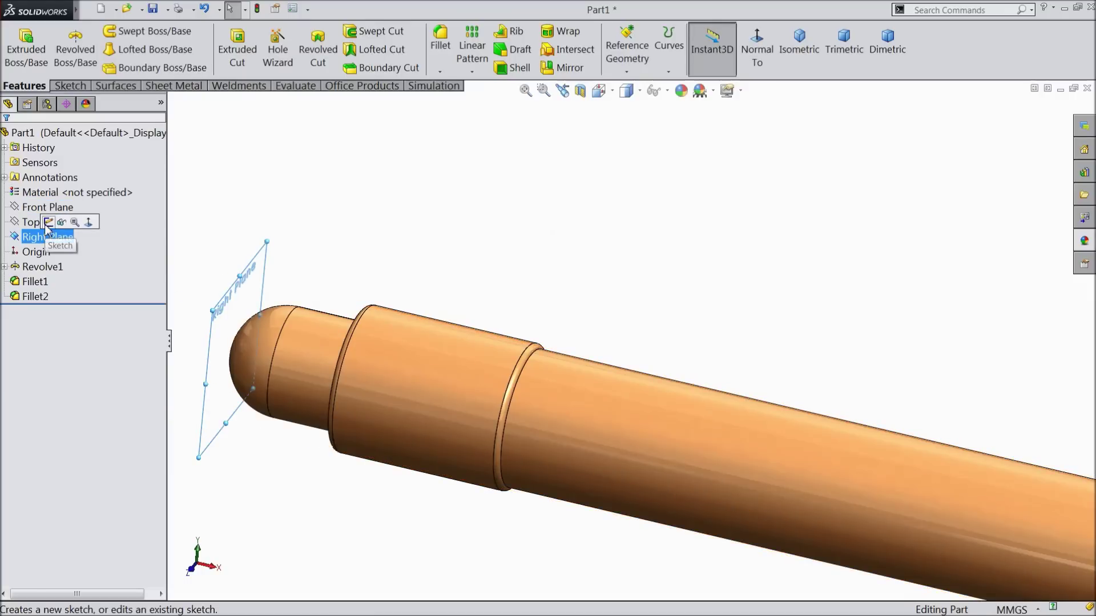
Start a sketch on the Right Plane facing it, and draw a vertical centerline across the end circle.
click(49, 222)
click(756, 54)
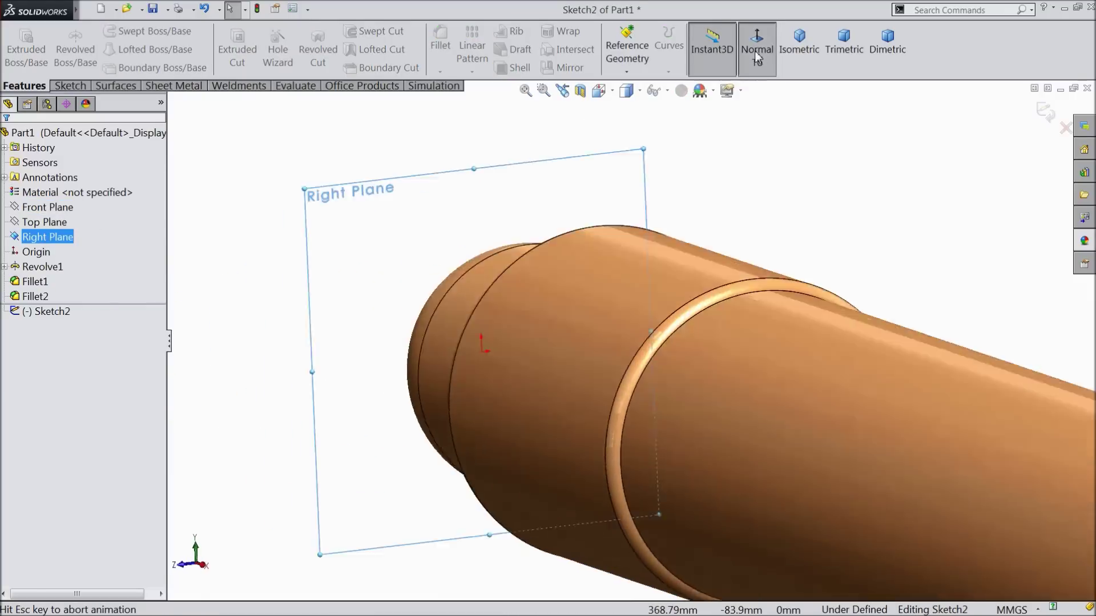
click(756, 55)
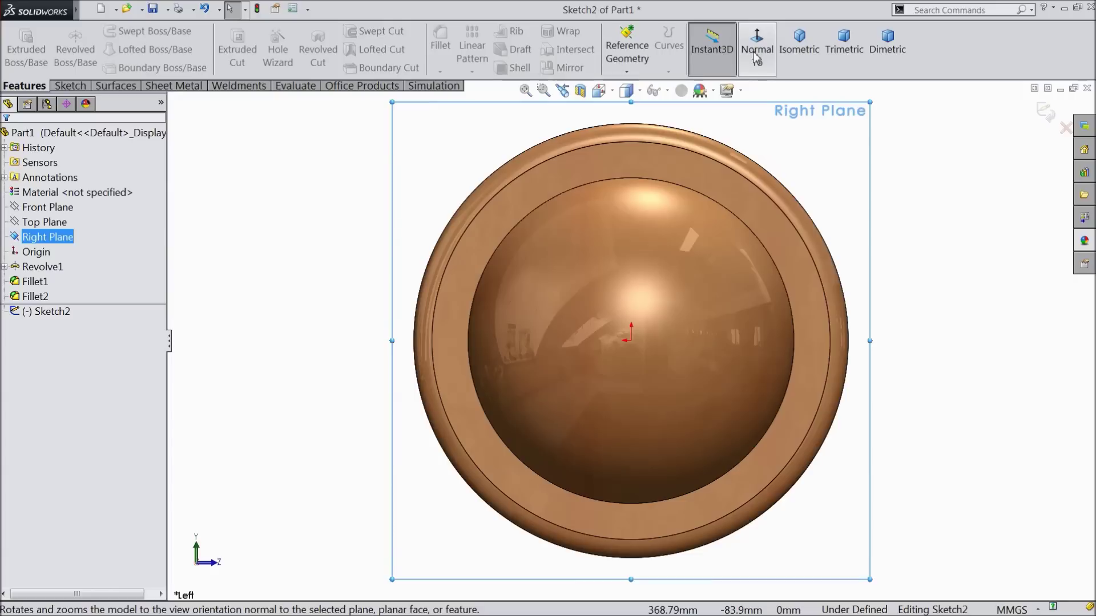
click(68, 86)
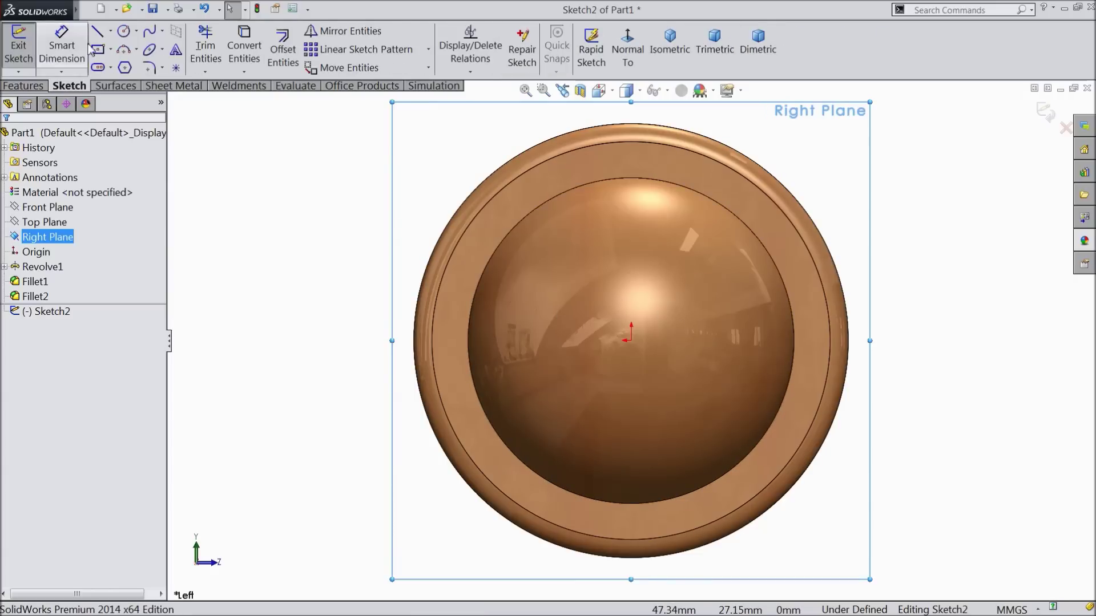
click(110, 32)
click(132, 67)
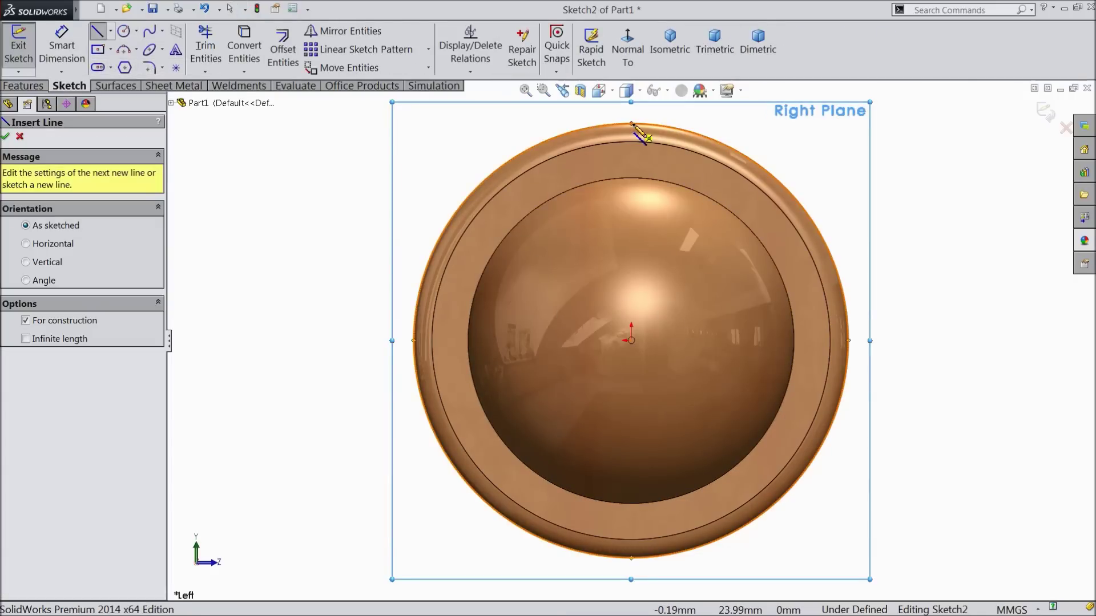
click(632, 124)
click(631, 558)
right_click(364, 319)
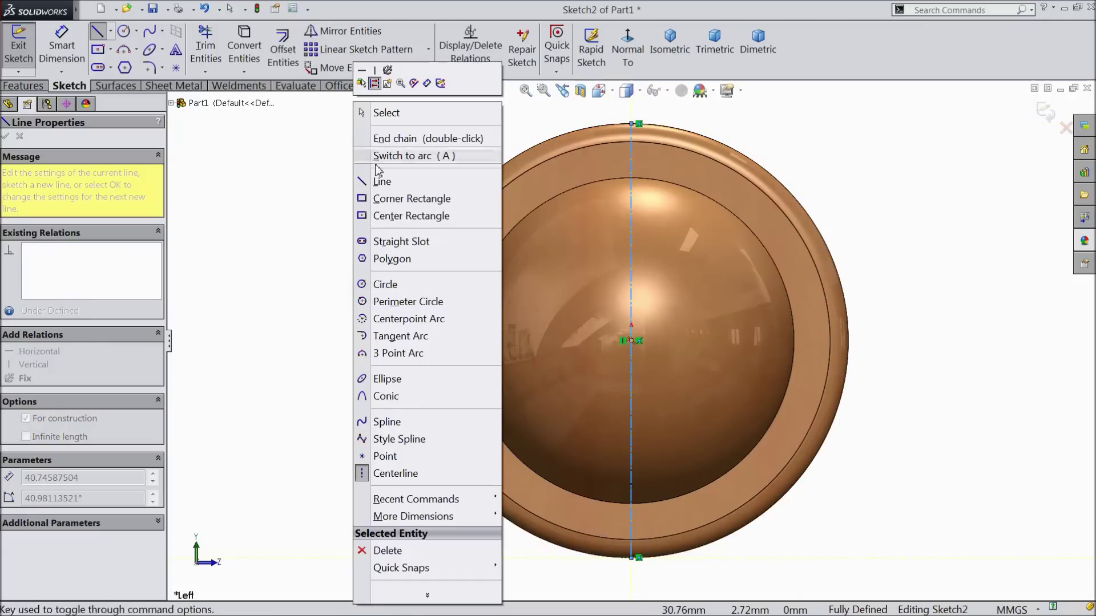
click(386, 113)
Draw a short horizontal centerline from the circle's top point.
click(111, 49)
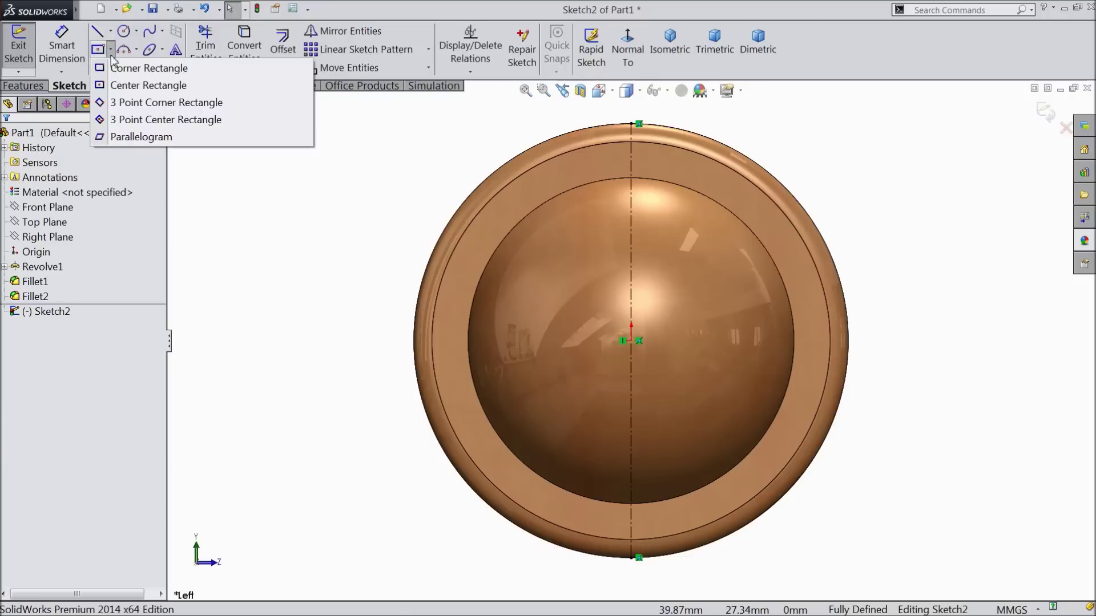
click(111, 32)
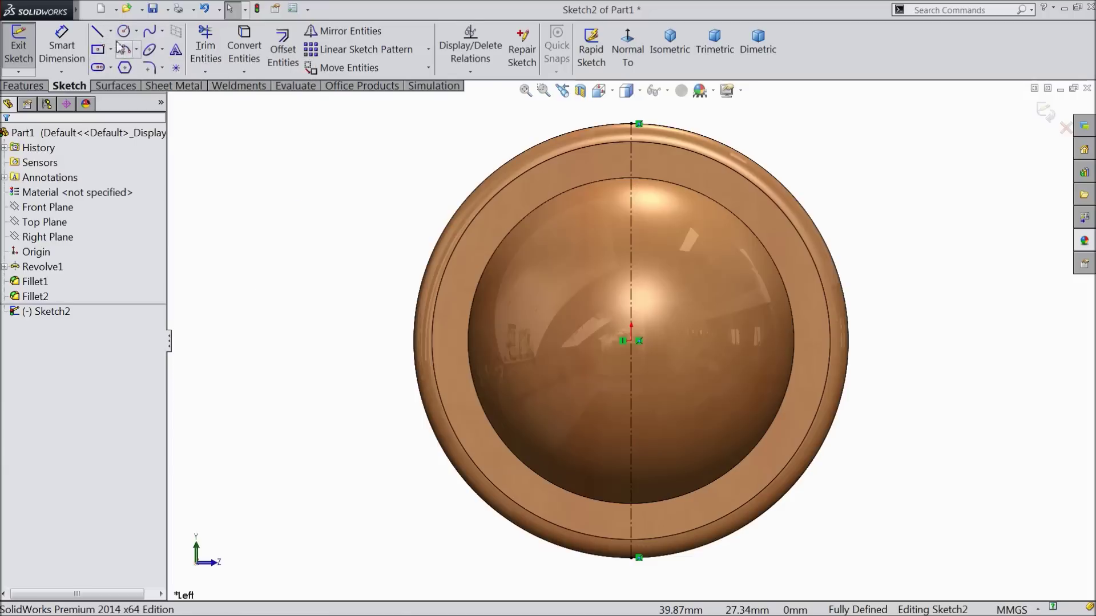
click(110, 32)
click(119, 66)
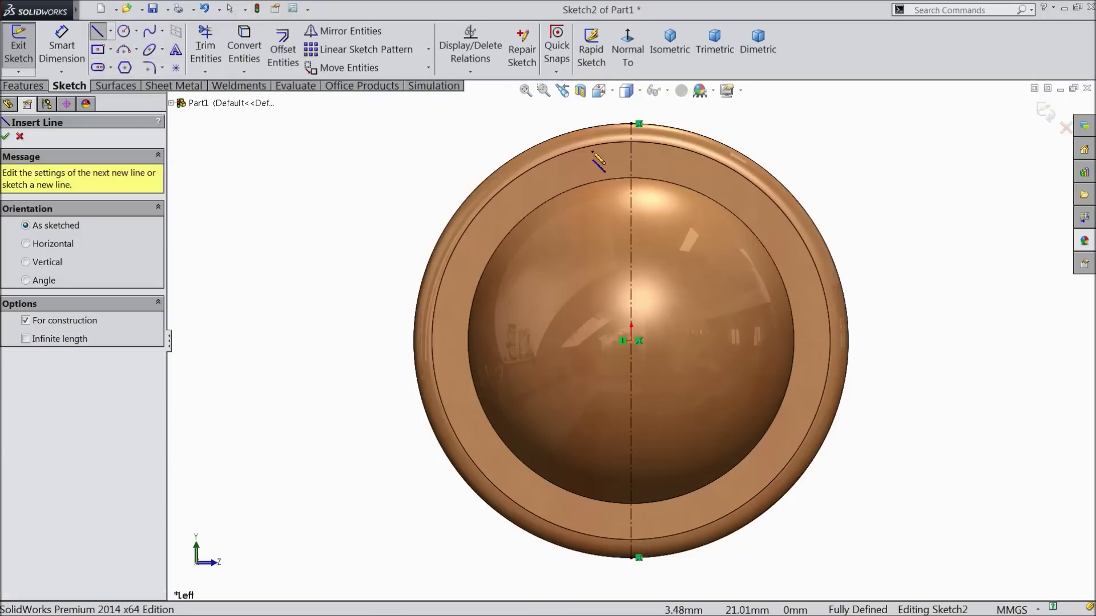
click(630, 124)
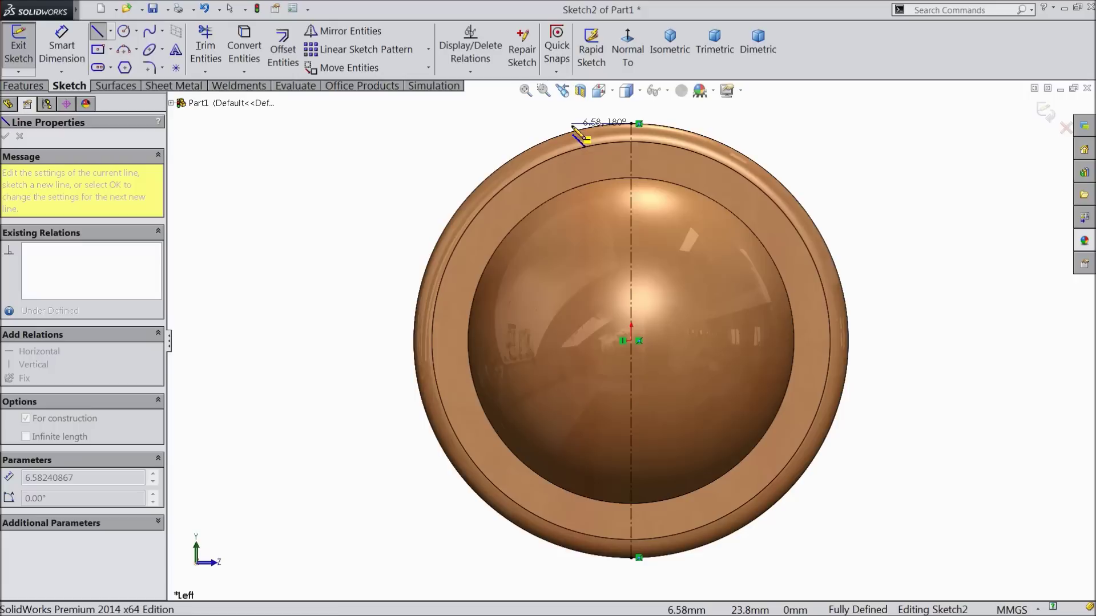
right_click(573, 127)
click(549, 120)
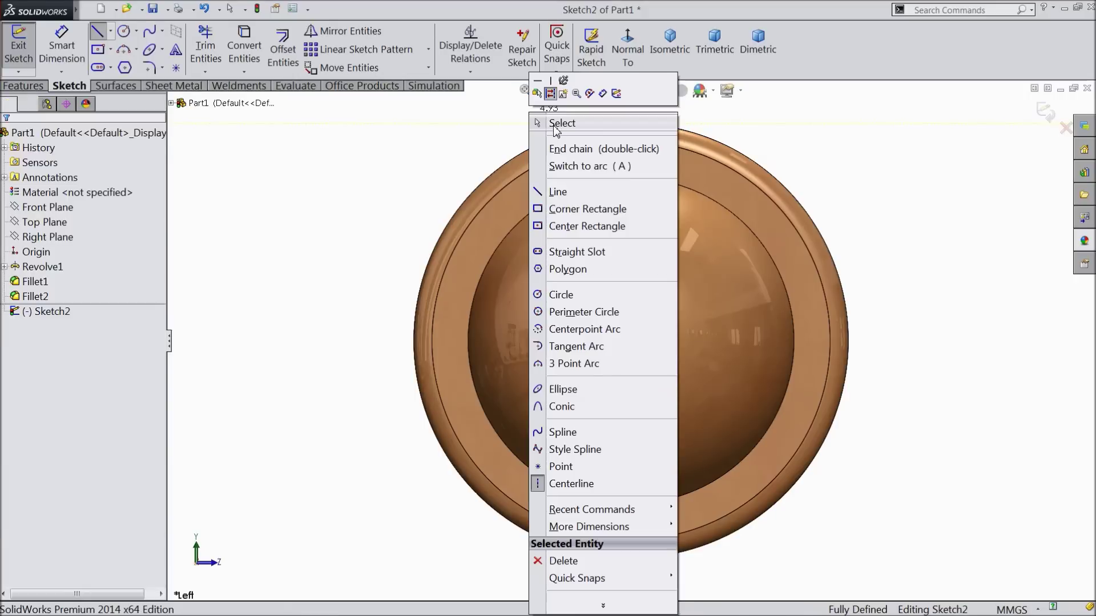
Dimension the short horizontal centerline to 4 mm.
click(62, 45)
scroll(632, 183, up, 2)
scroll(622, 284, down, 5)
click(606, 289)
click(606, 243)
text(4)
click(549, 230)
scroll(625, 360, up, 6)
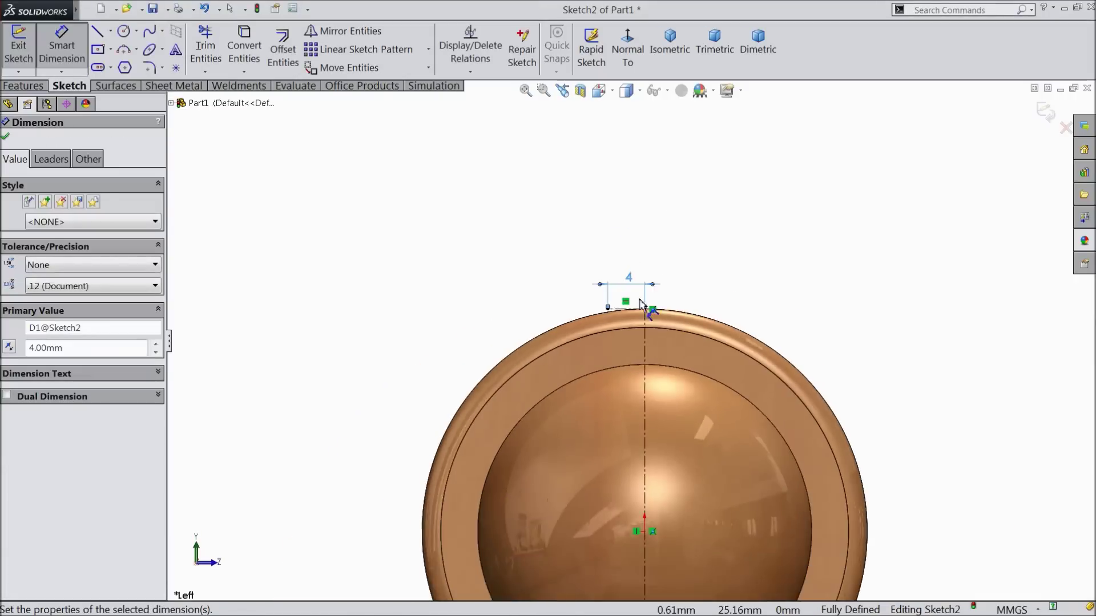
scroll(644, 399, down, 3)
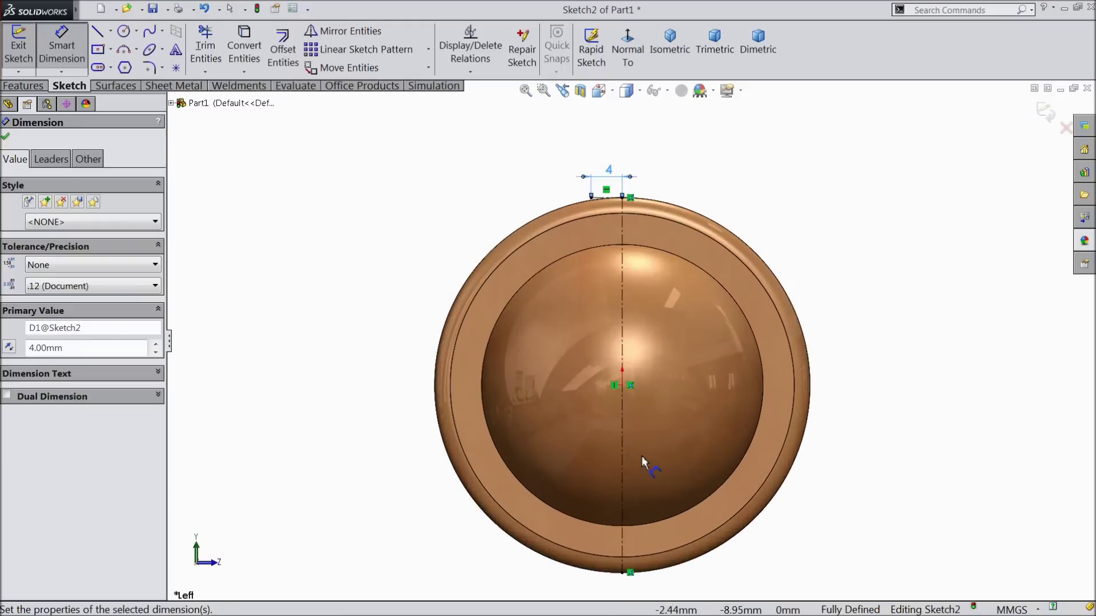
click(110, 50)
Draw a corner rectangle from the centreline's end to beside the tip.
click(125, 69)
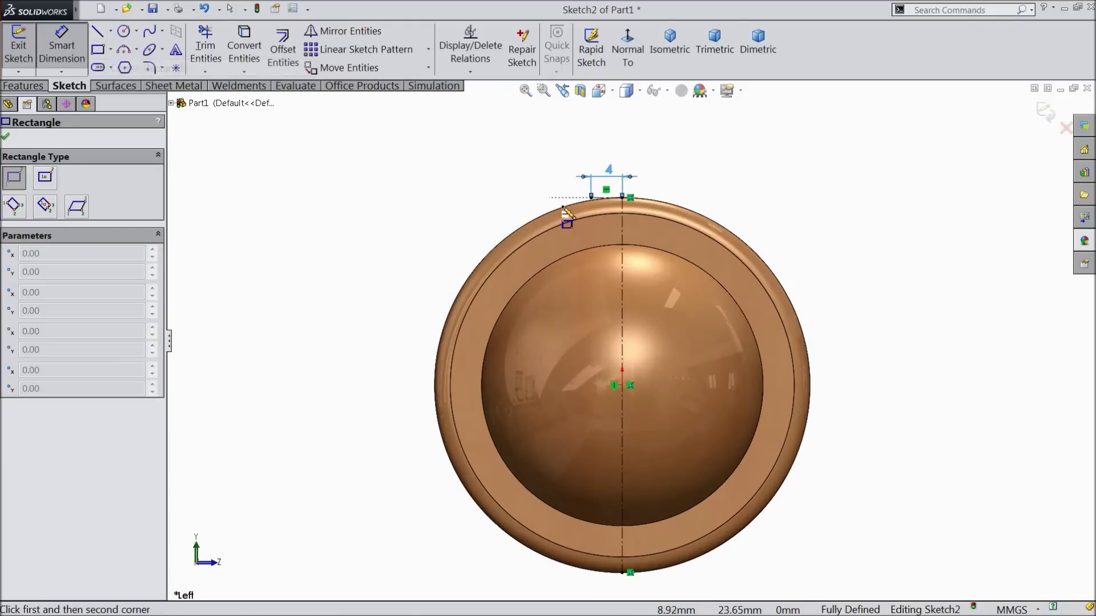
click(591, 198)
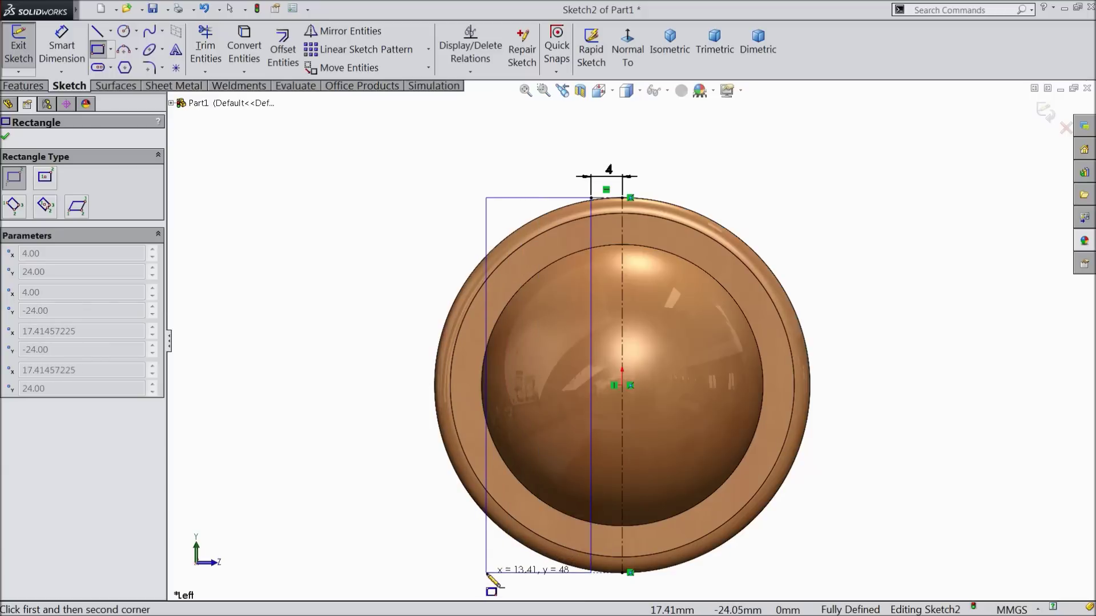
click(349, 573)
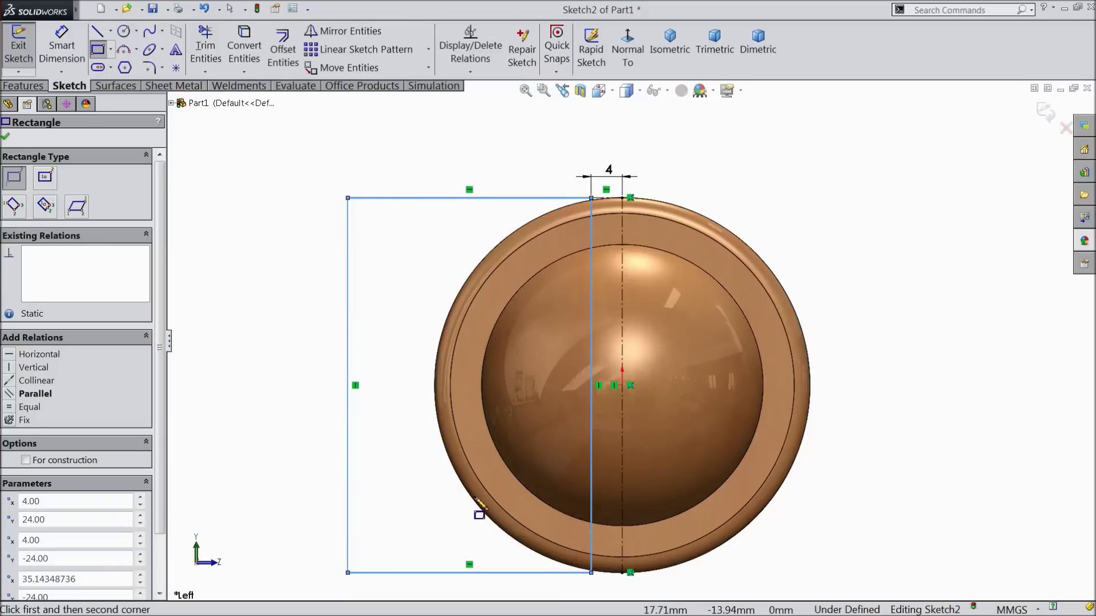
scroll(631, 481, up, 2)
scroll(631, 474, down, 5)
scroll(608, 485, down, 1)
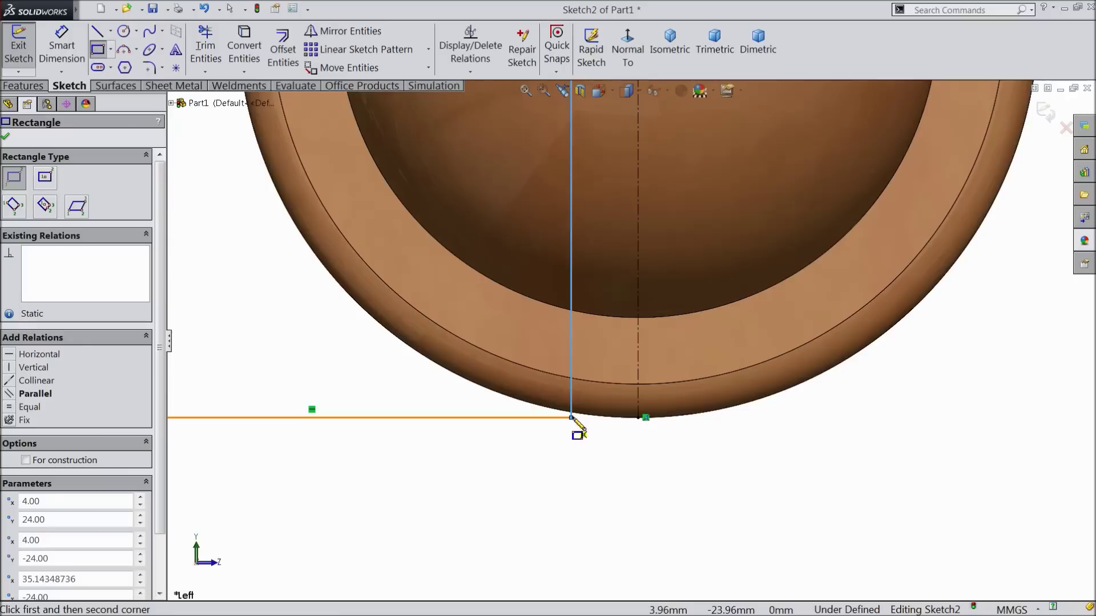
scroll(628, 422, up, 6)
scroll(606, 374, down, 3)
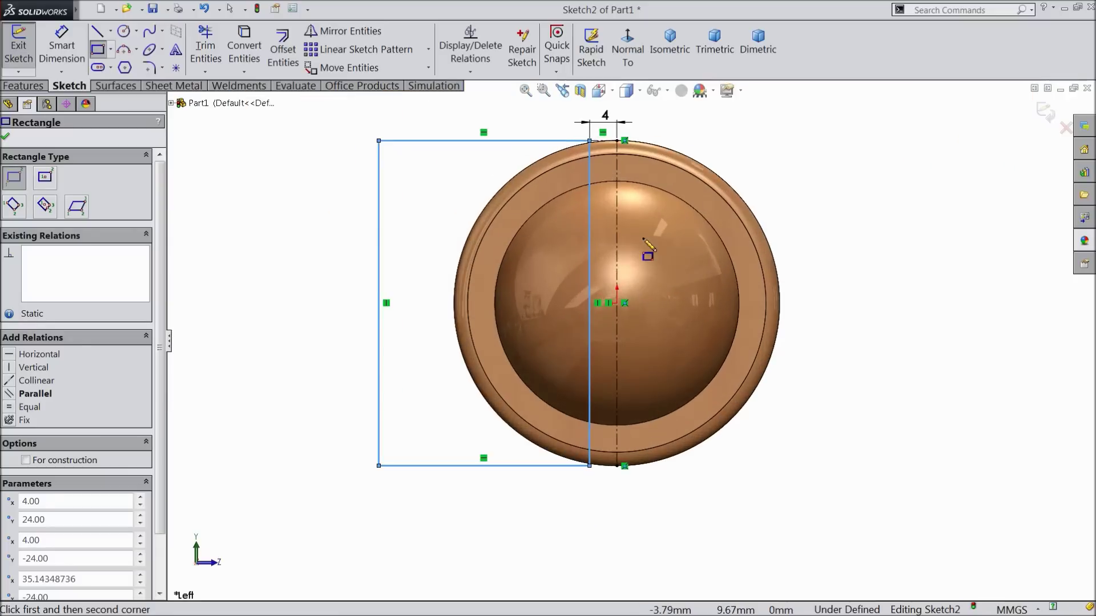
click(5, 138)
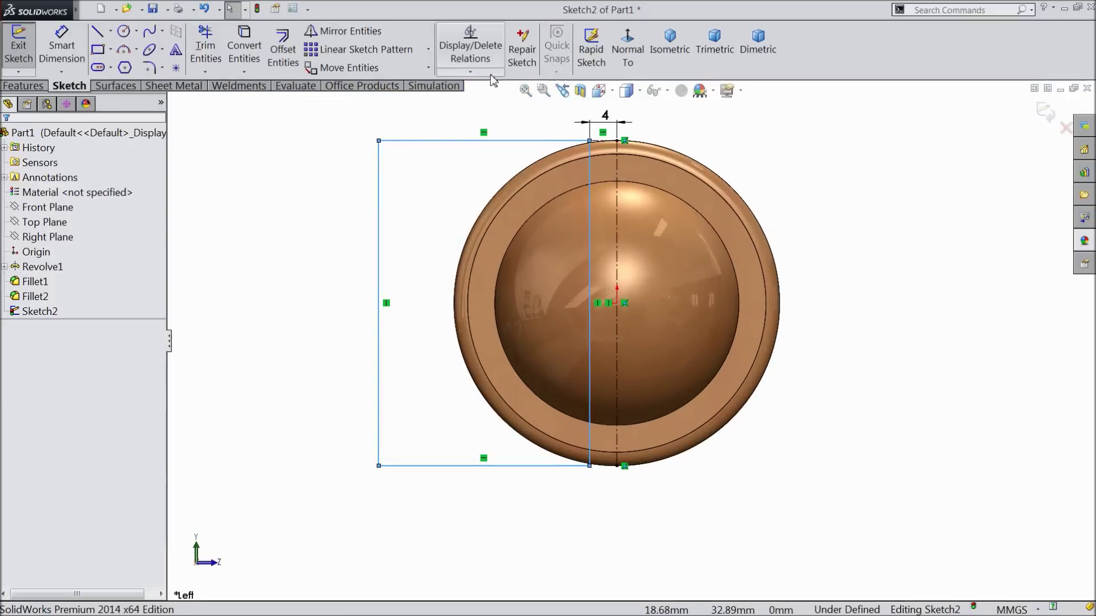
Mirror the rectangle's lines across the vertical centreline to add the right rectangle.
click(359, 32)
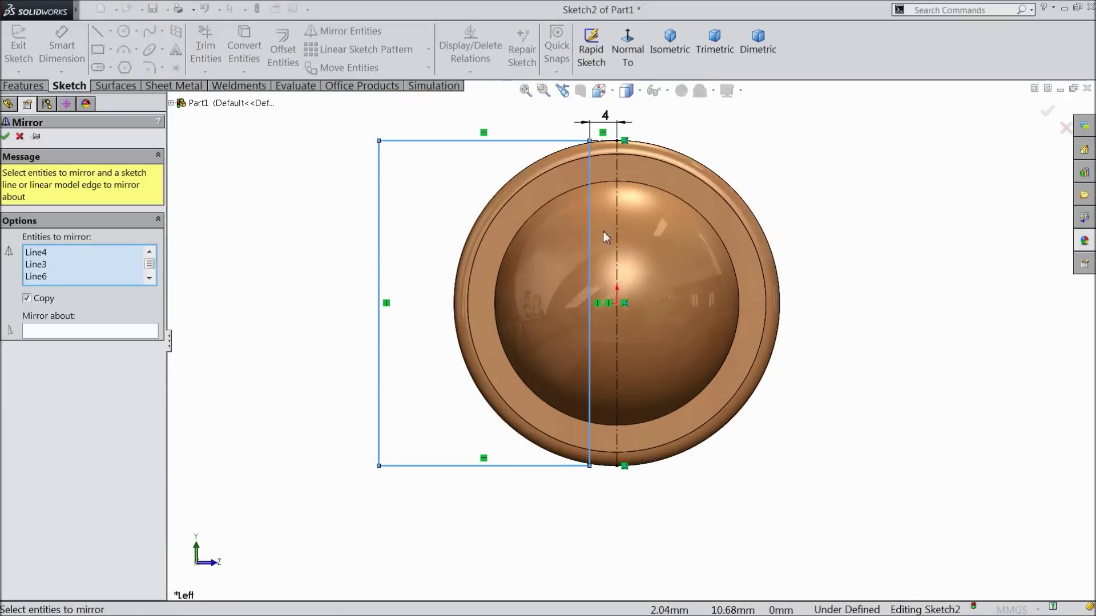
click(135, 334)
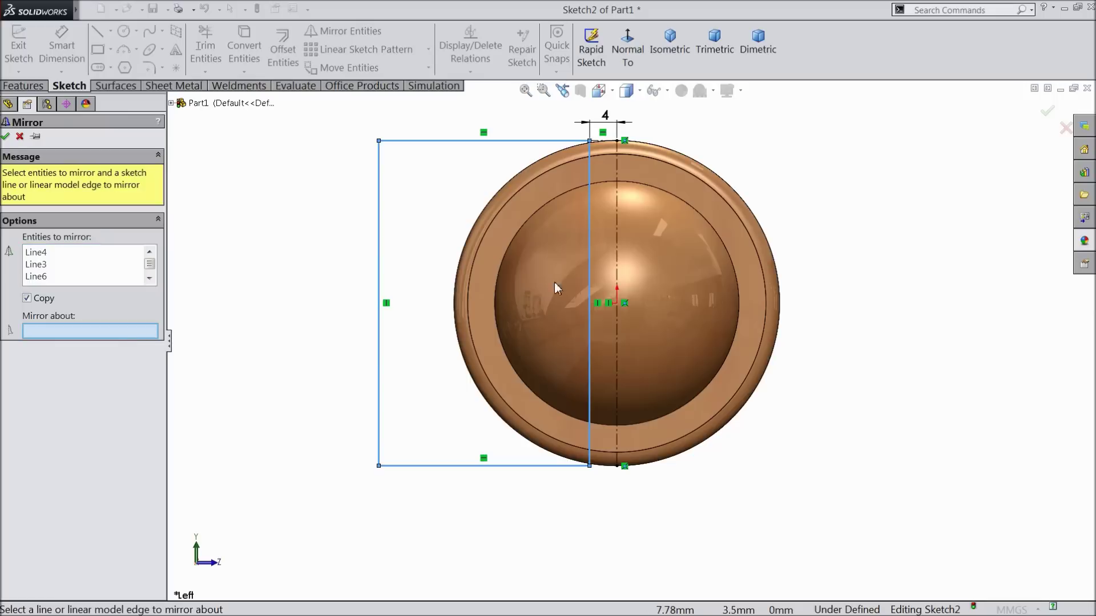
click(617, 274)
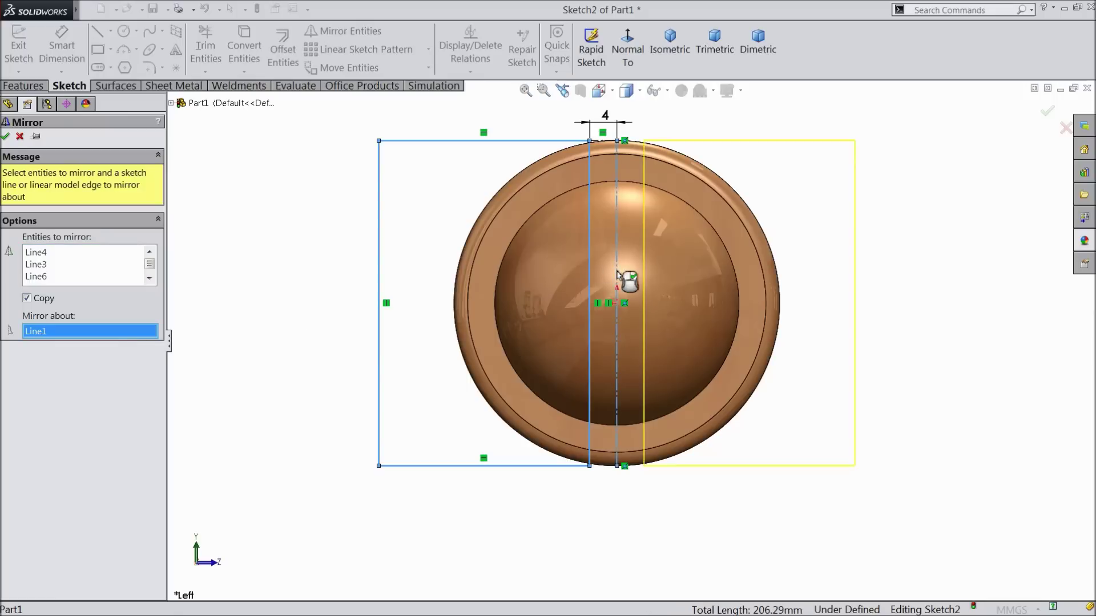
click(5, 136)
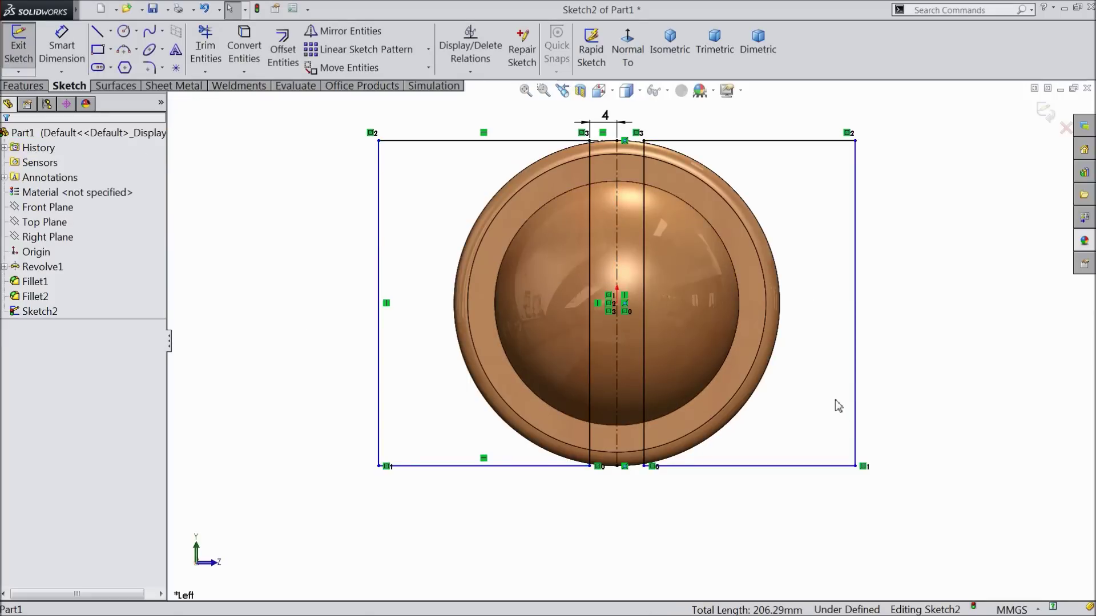
Dimension the left rectangle's bottom edge to a 31.14 mm width.
key(m)
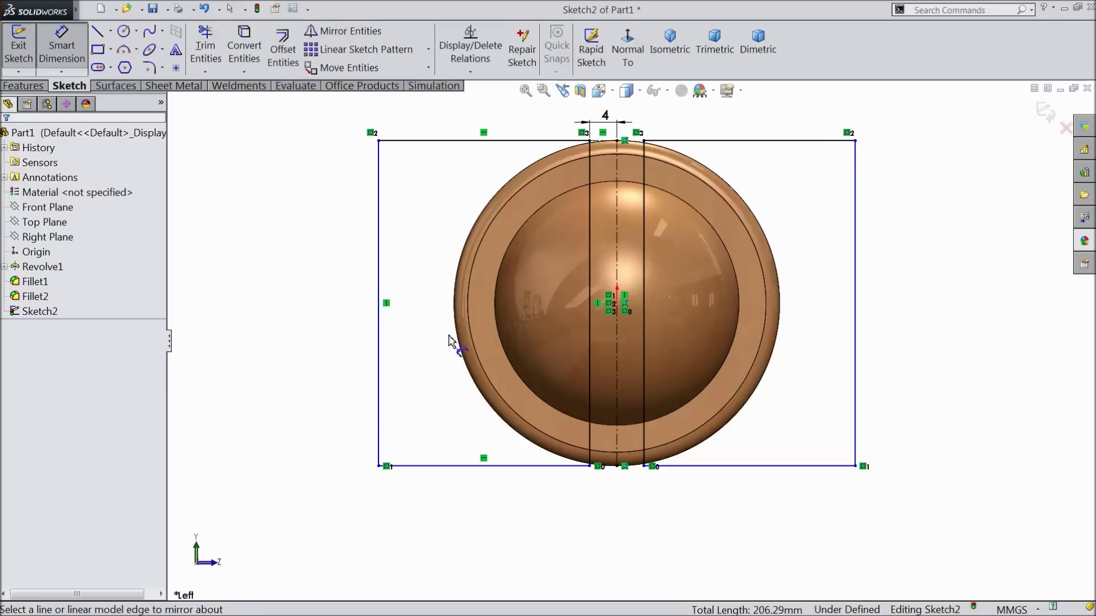
click(487, 468)
click(490, 503)
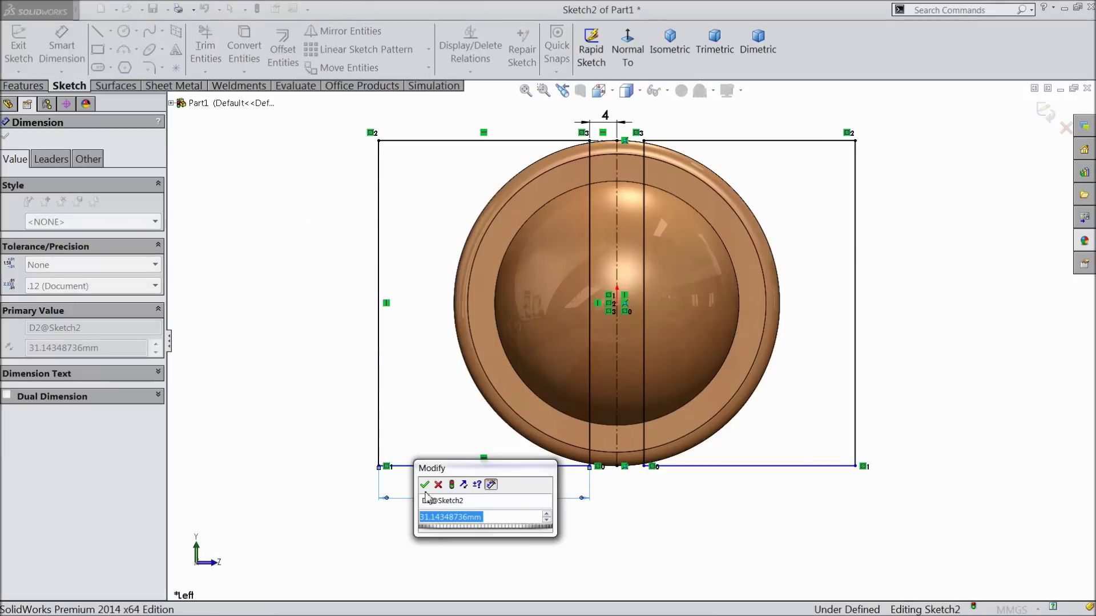
click(426, 485)
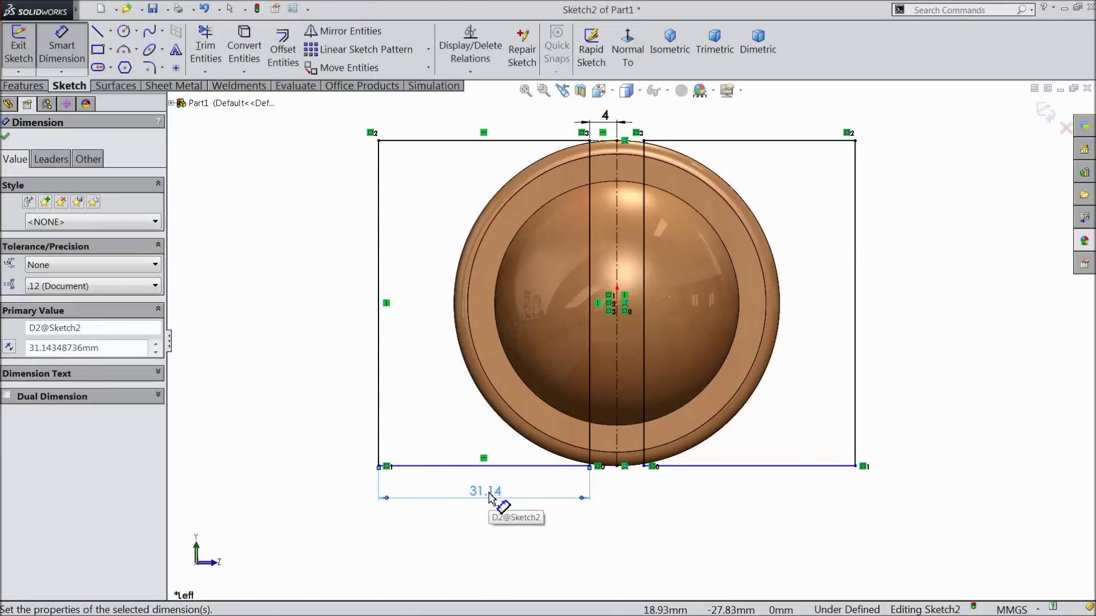
scroll(669, 484, down, 4)
key(Escape)
scroll(587, 458, down, 6)
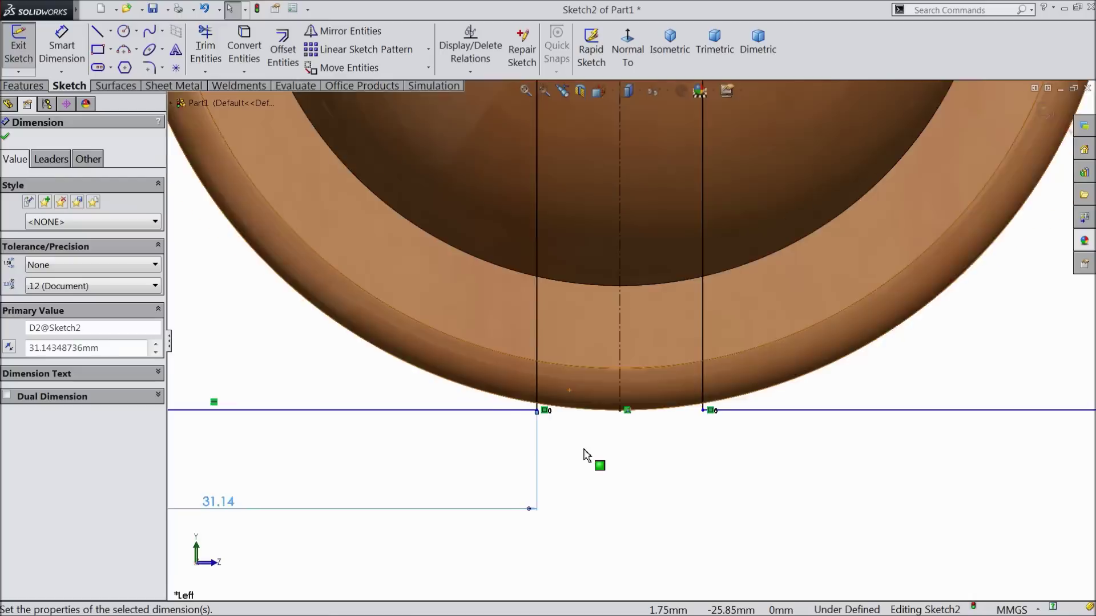
Add a Midpoint relation between the bottom line and tip point, plus a Horizontal relation.
click(514, 398)
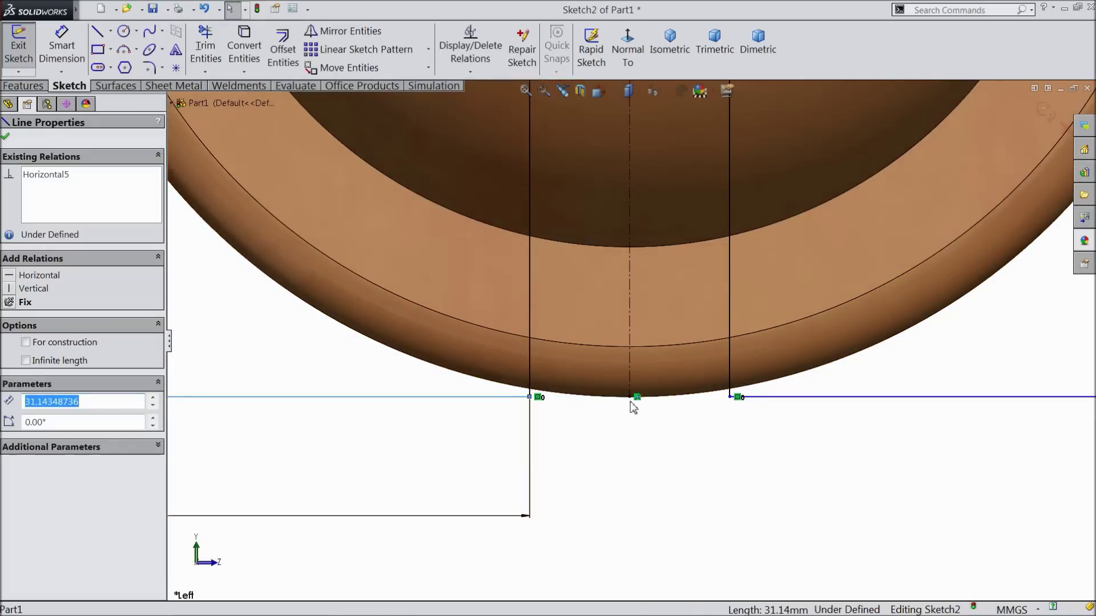
ctrl+click(630, 398)
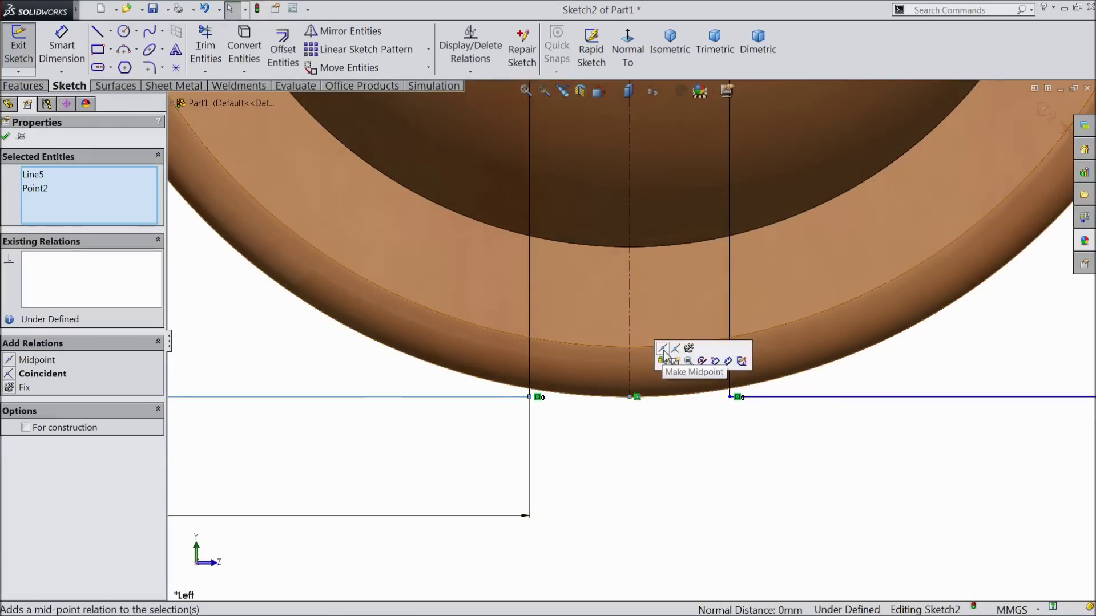
click(663, 351)
click(630, 397)
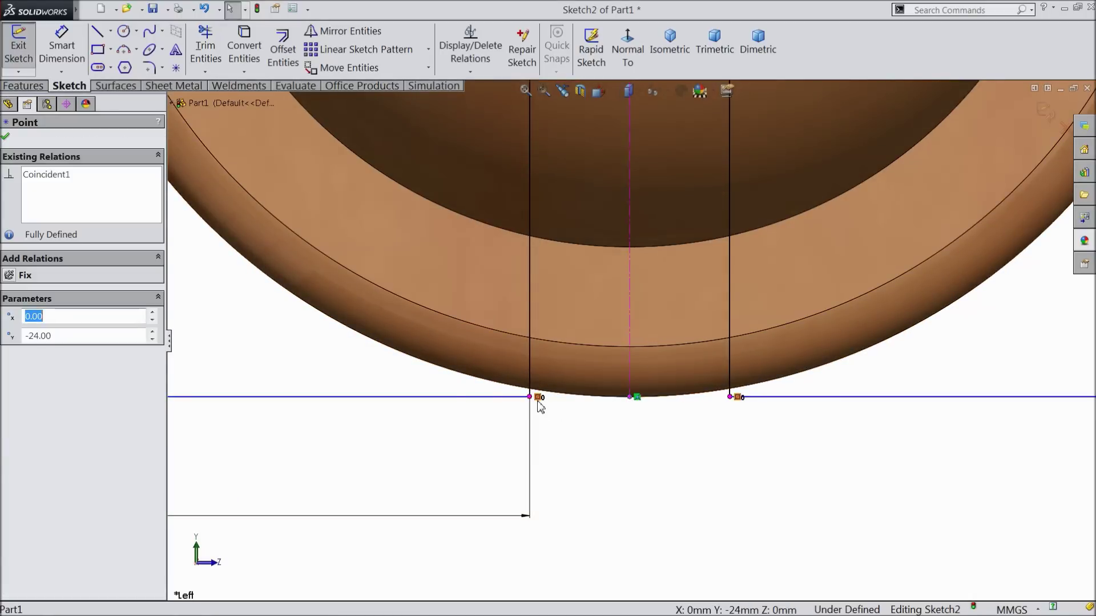
ctrl+click(530, 398)
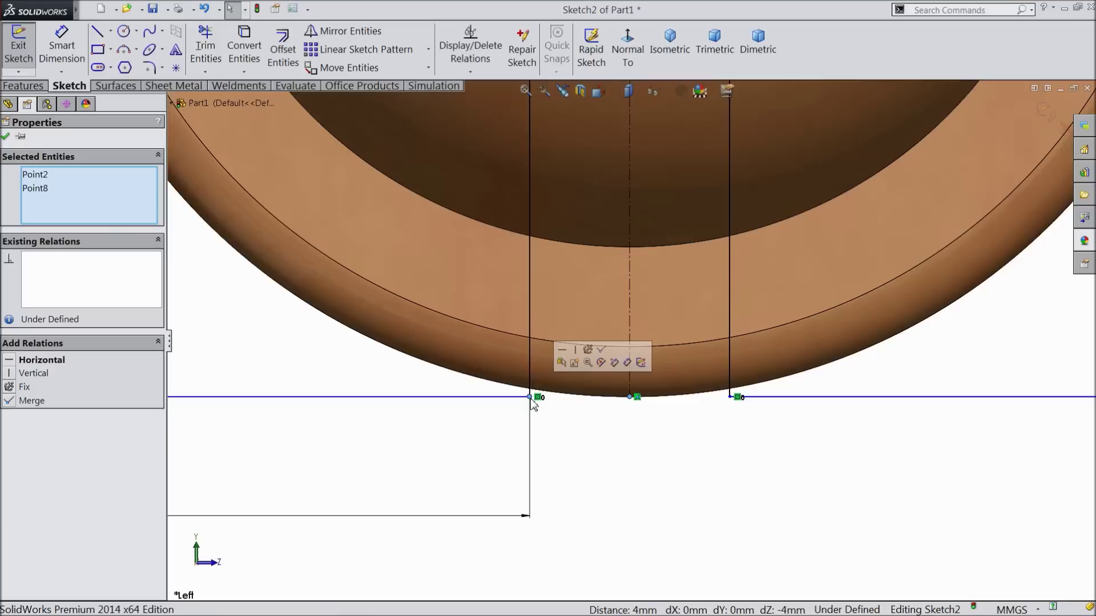
click(562, 350)
key(f)
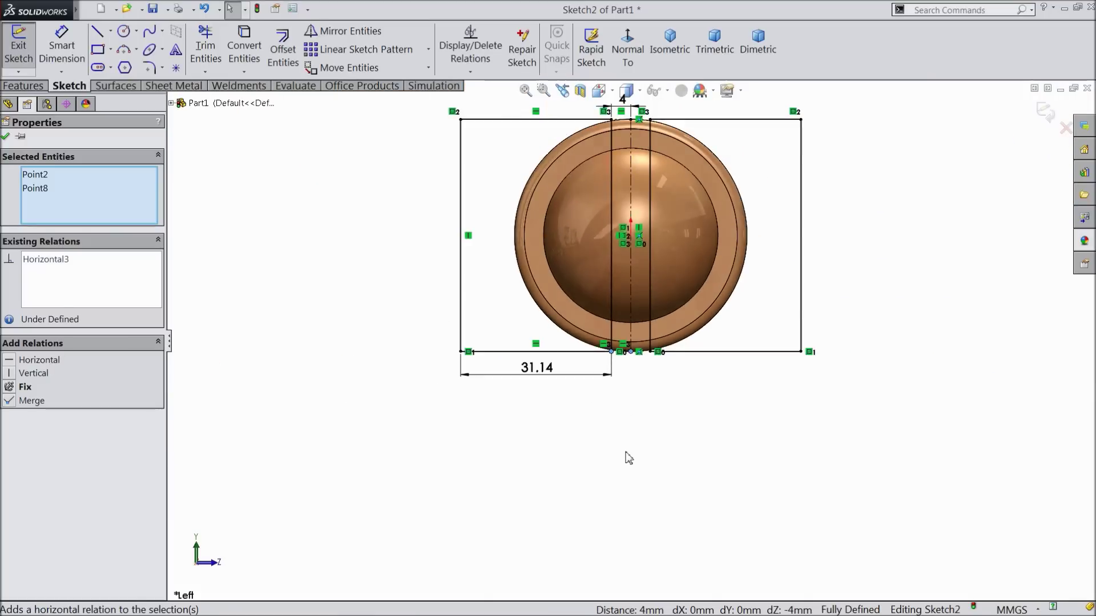
click(628, 451)
scroll(649, 290, up, 3)
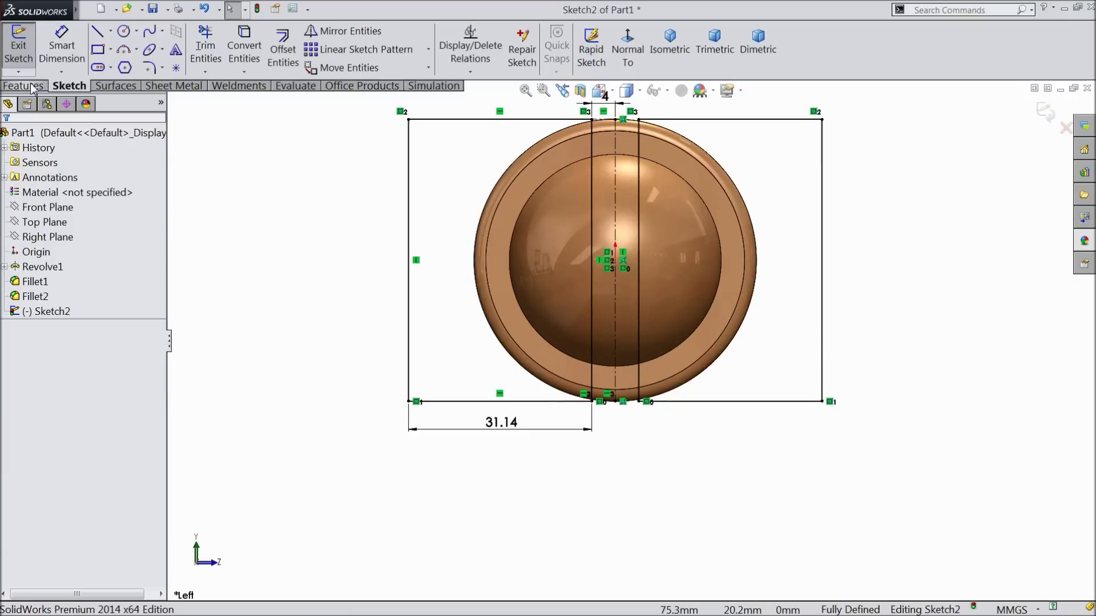
click(23, 86)
Extrude-cut the rectangles 40 mm Blind, reversed toward the rounded tip.
click(237, 52)
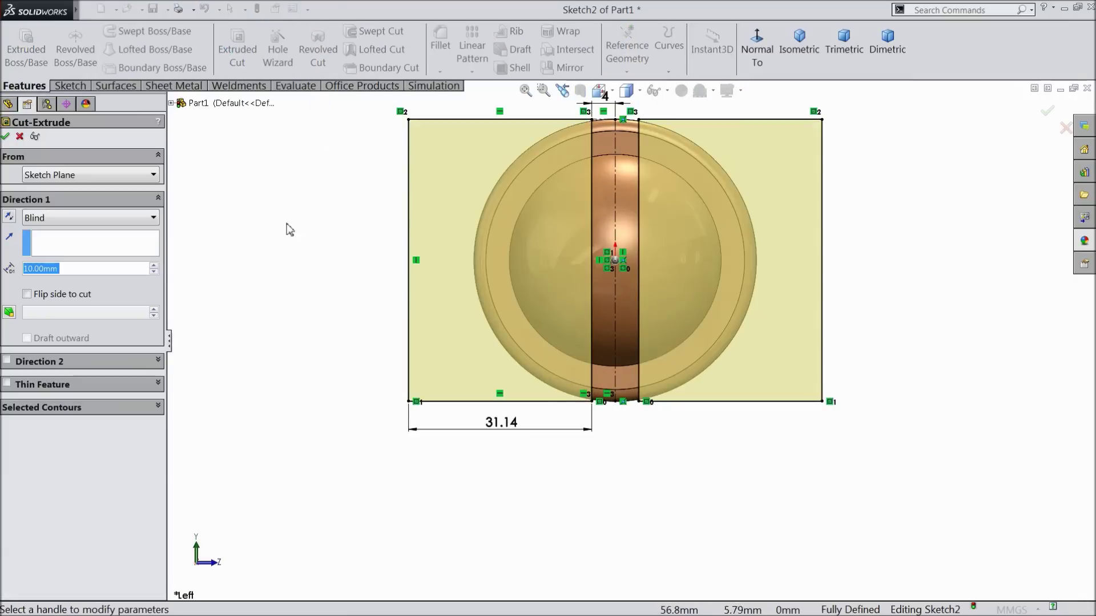
text(40)
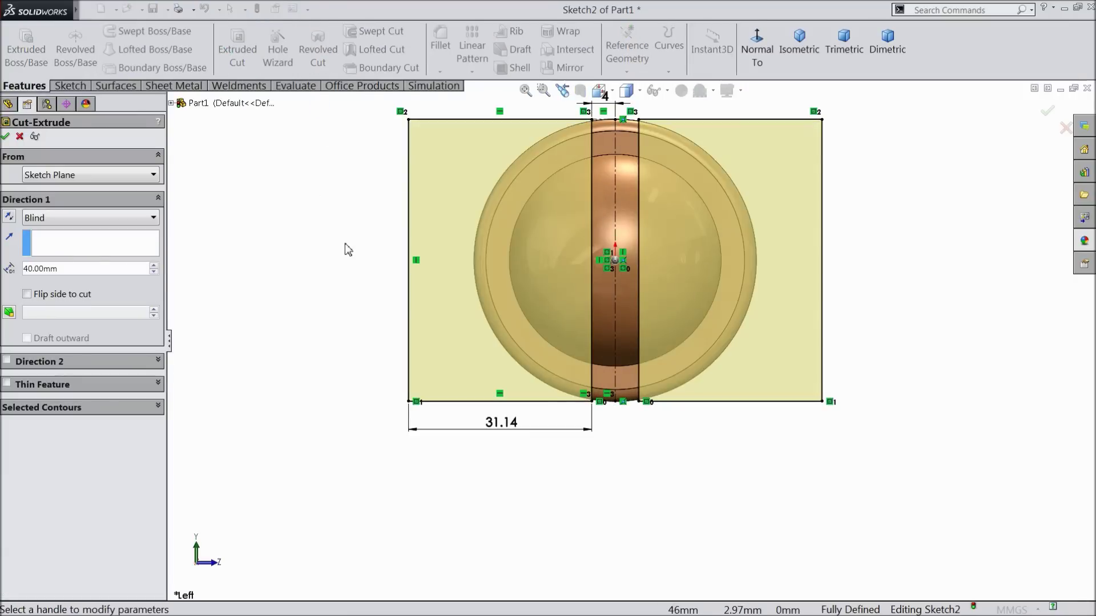
mouse_move(454, 242)
middle_down()
mouse_move(468, 265)
mouse_move(365, 366)
middle_up()
scroll(347, 379, down, 6)
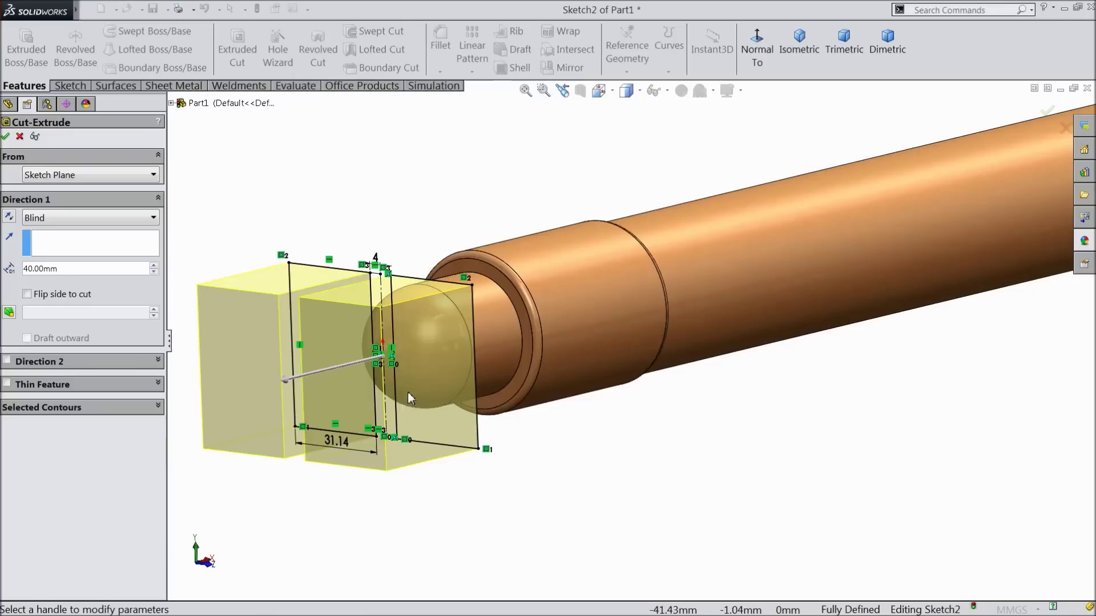
click(9, 216)
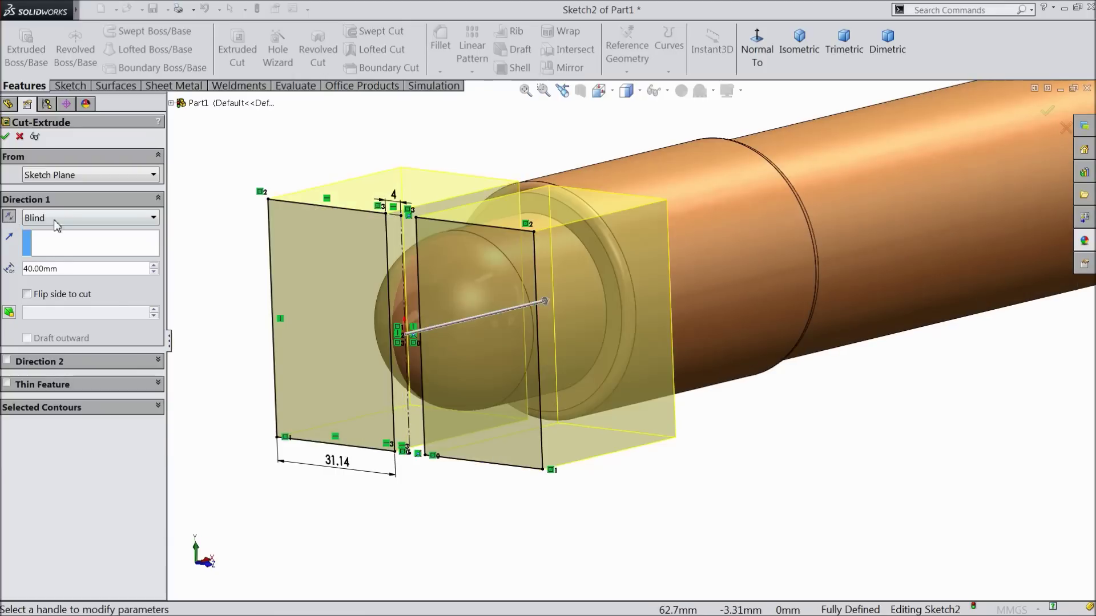
click(6, 137)
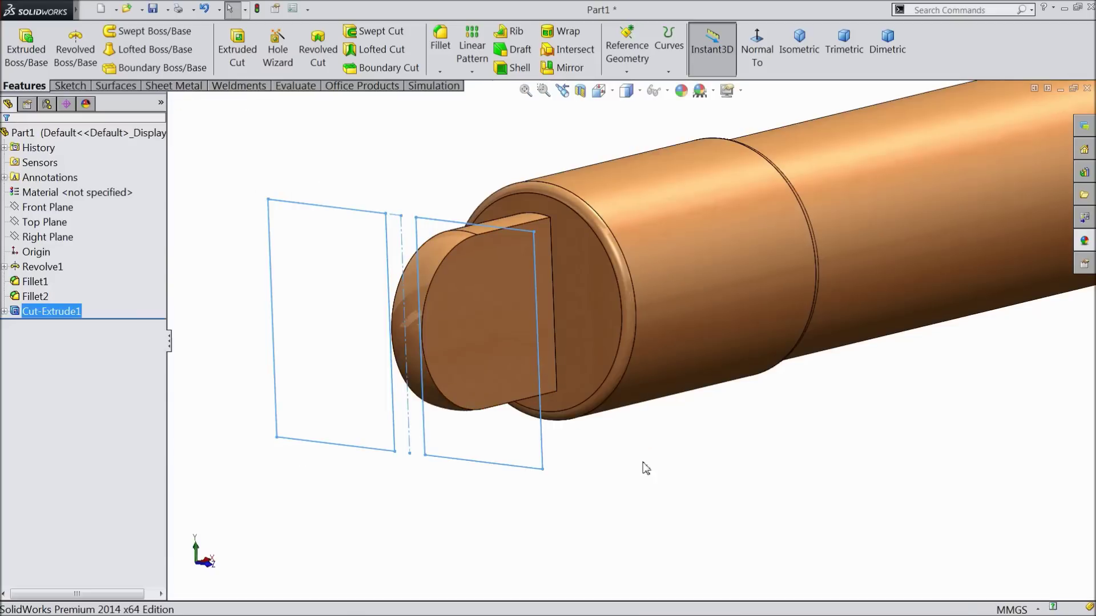
Start a new sketch on the tab's flat face.
click(651, 462)
middle_drag(656, 458, 629, 454)
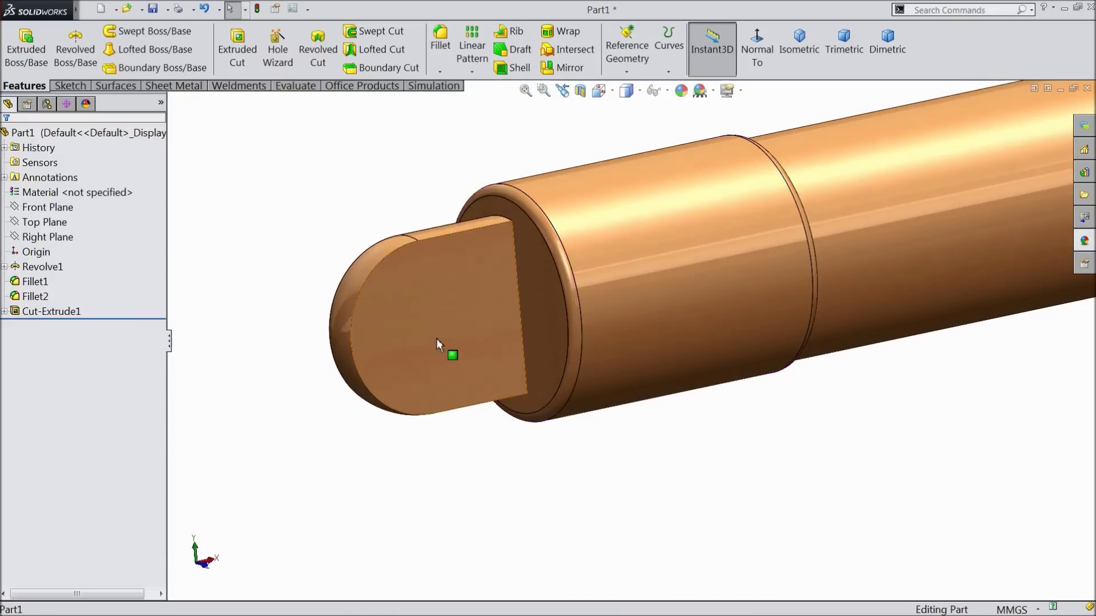
click(436, 338)
click(495, 292)
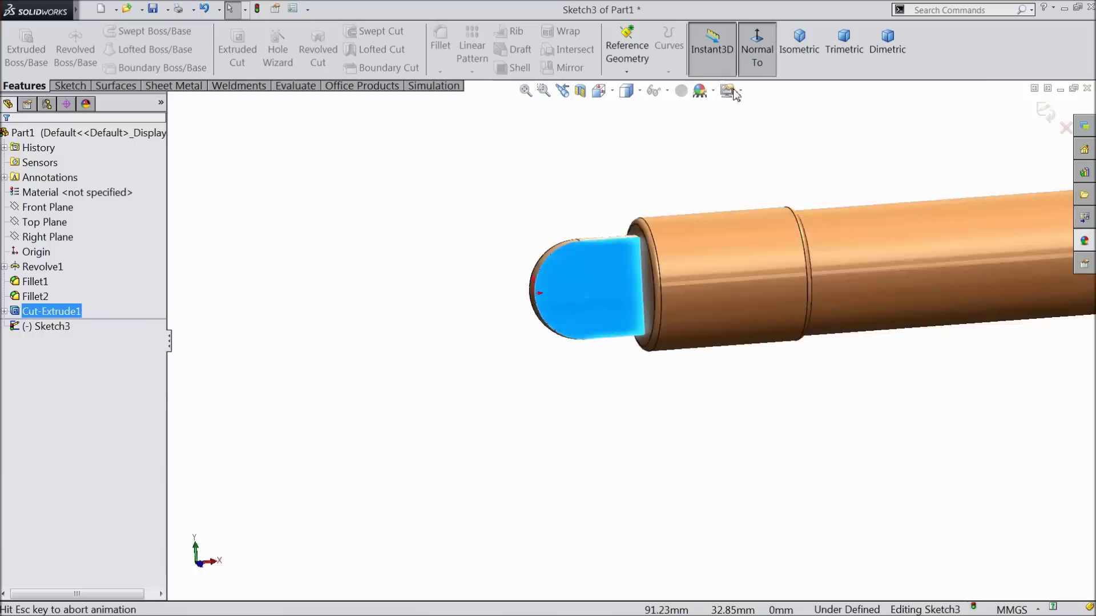
Draw a circle centred on the flat tab.
scroll(383, 348, down, 5)
scroll(456, 363, down, 2)
click(69, 85)
click(124, 32)
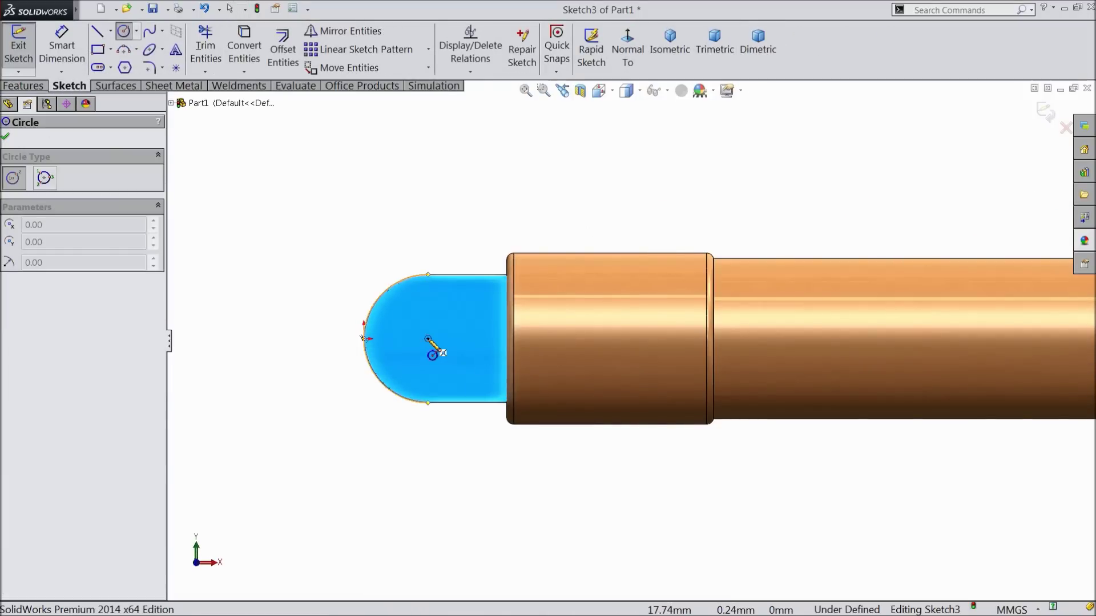
click(427, 338)
click(432, 308)
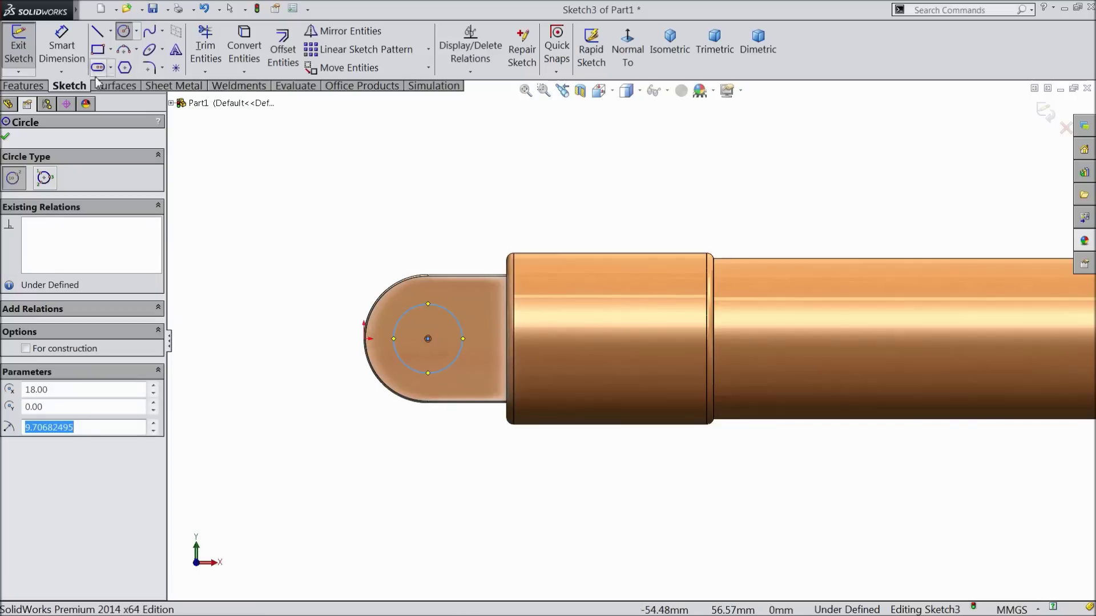
Dimension the circle's diameter to 16 mm.
click(61, 46)
click(409, 310)
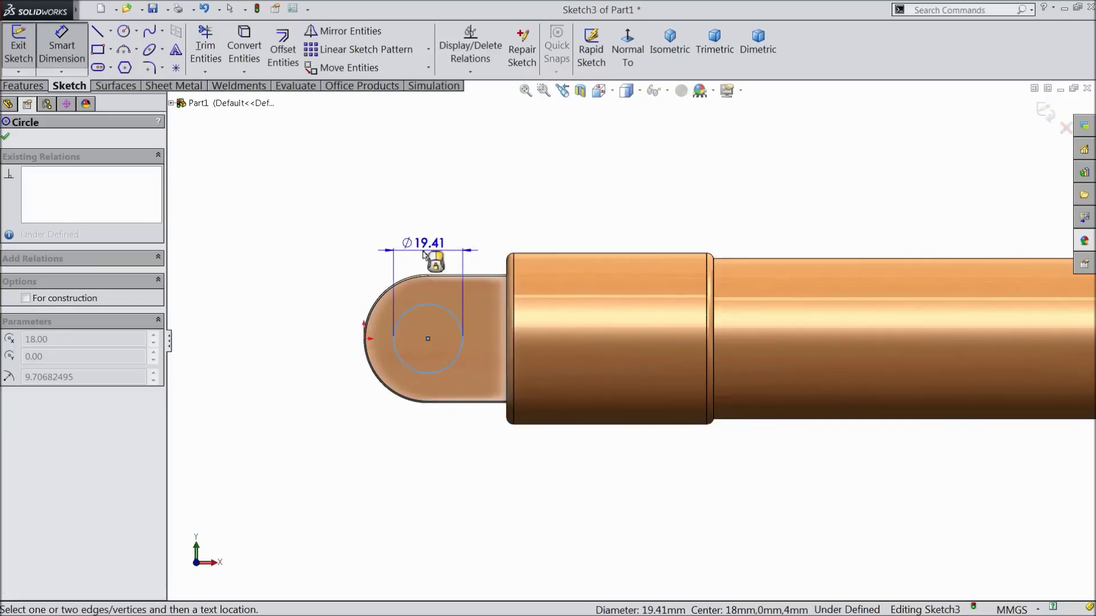
click(425, 257)
text(16)
key(Return)
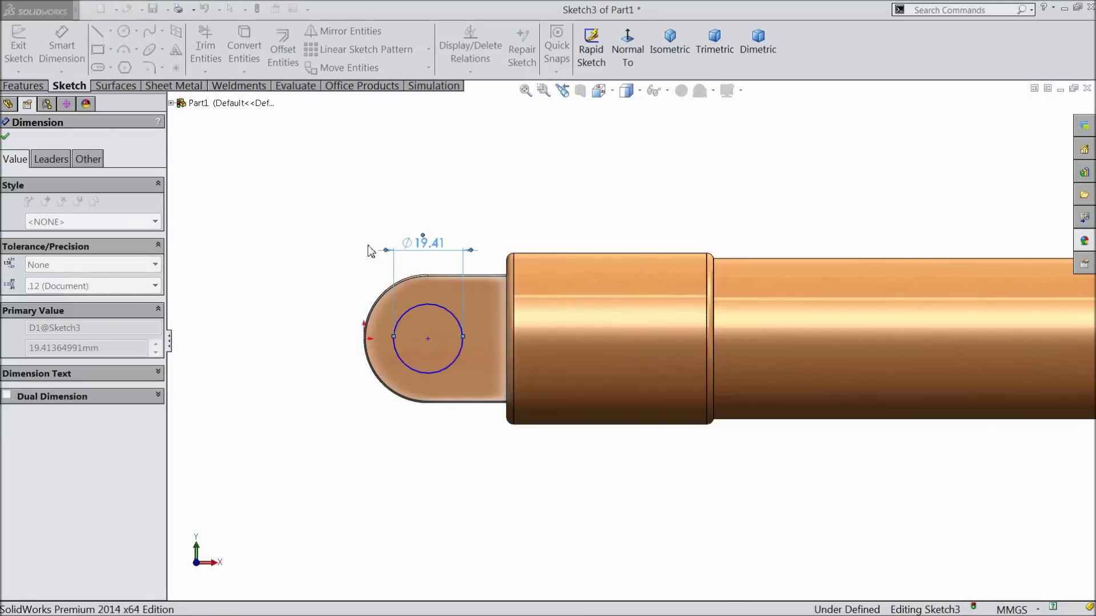
click(55, 70)
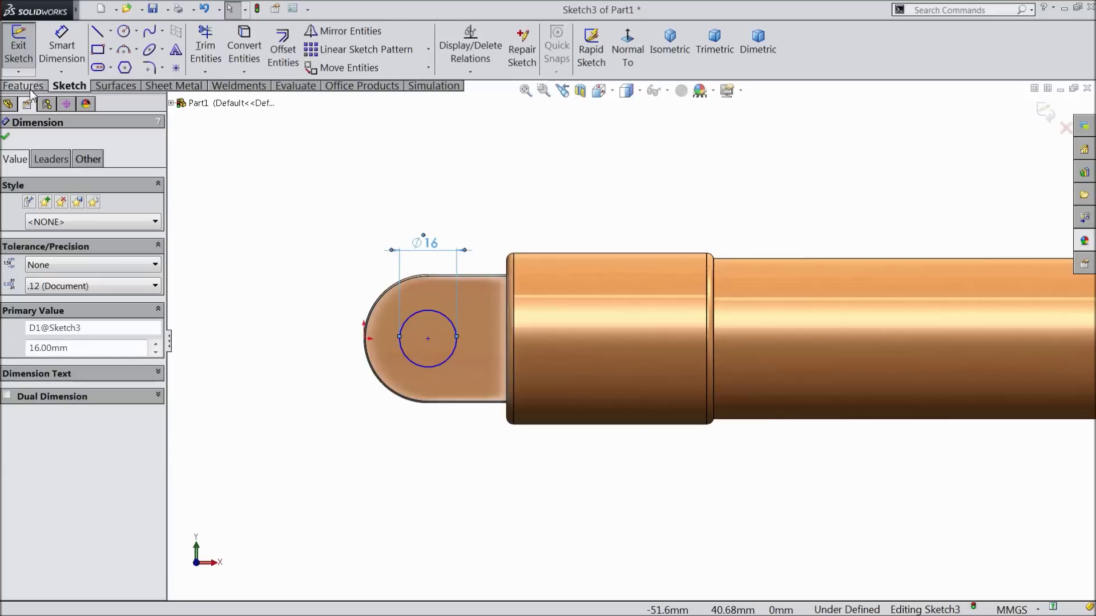
click(24, 85)
Extruded-cut the 16 mm circle Through All to bore a hole in the tab.
click(237, 50)
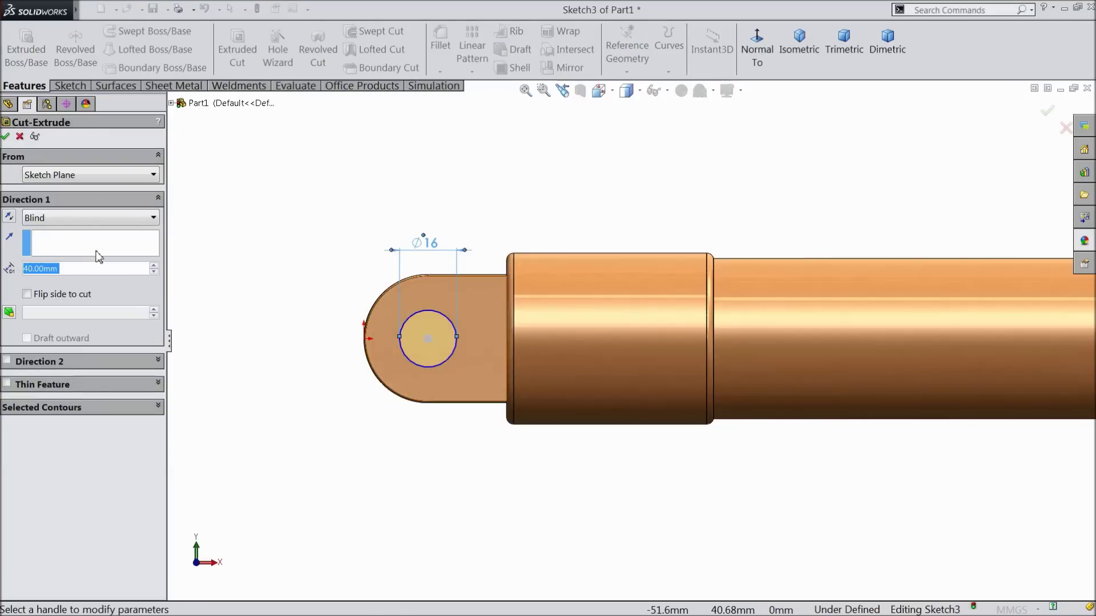
click(70, 223)
click(73, 248)
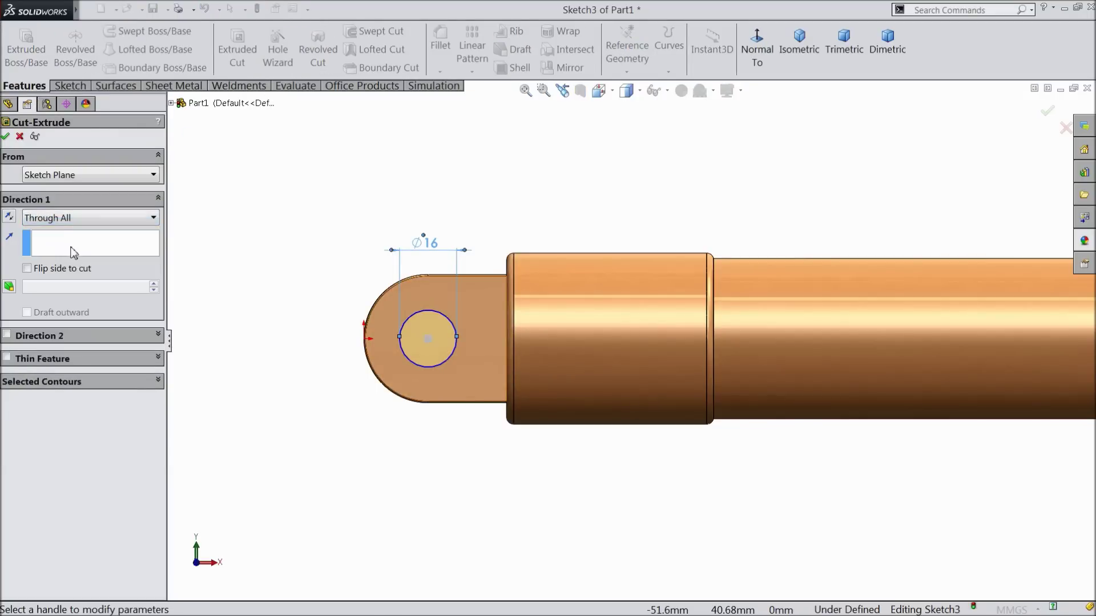
click(6, 137)
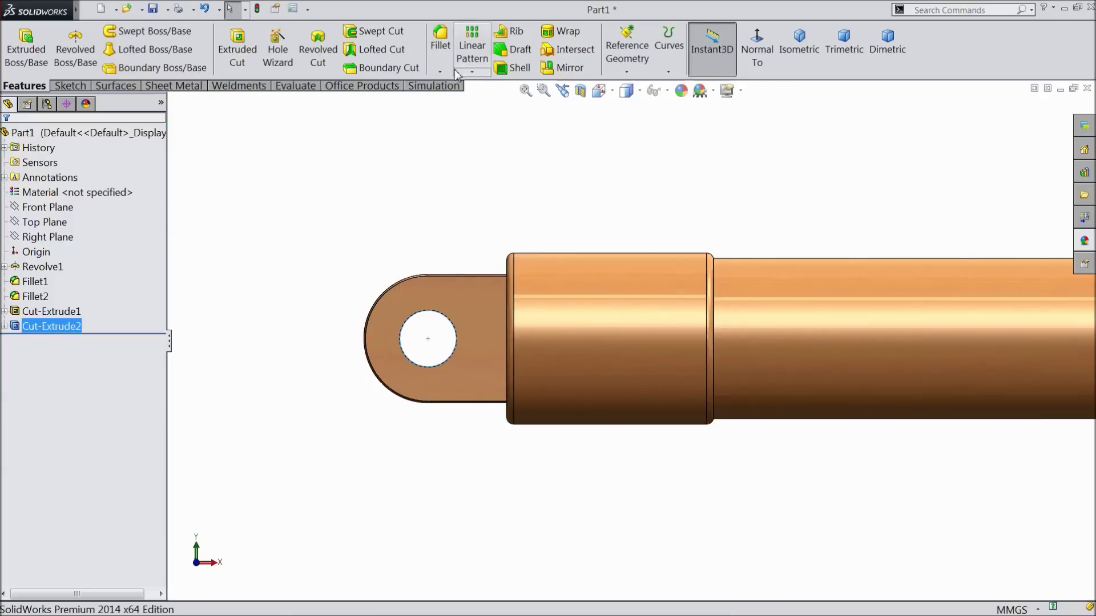
click(439, 53)
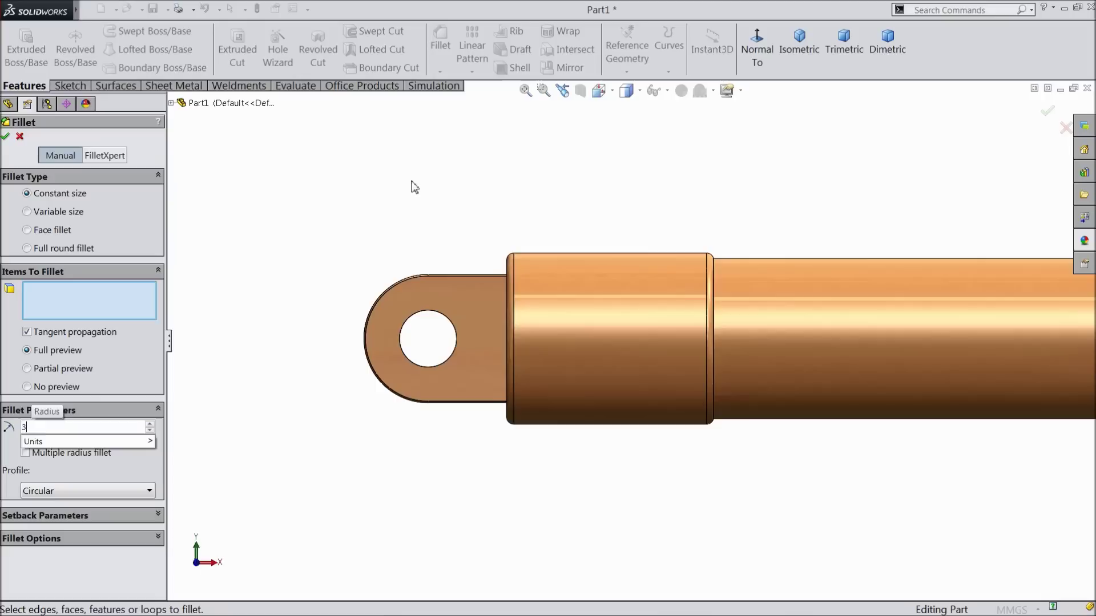
Fillet the tab hole's inner face with a 3 mm radius.
middle_drag(416, 221, 483, 388)
scroll(451, 383, down, 5)
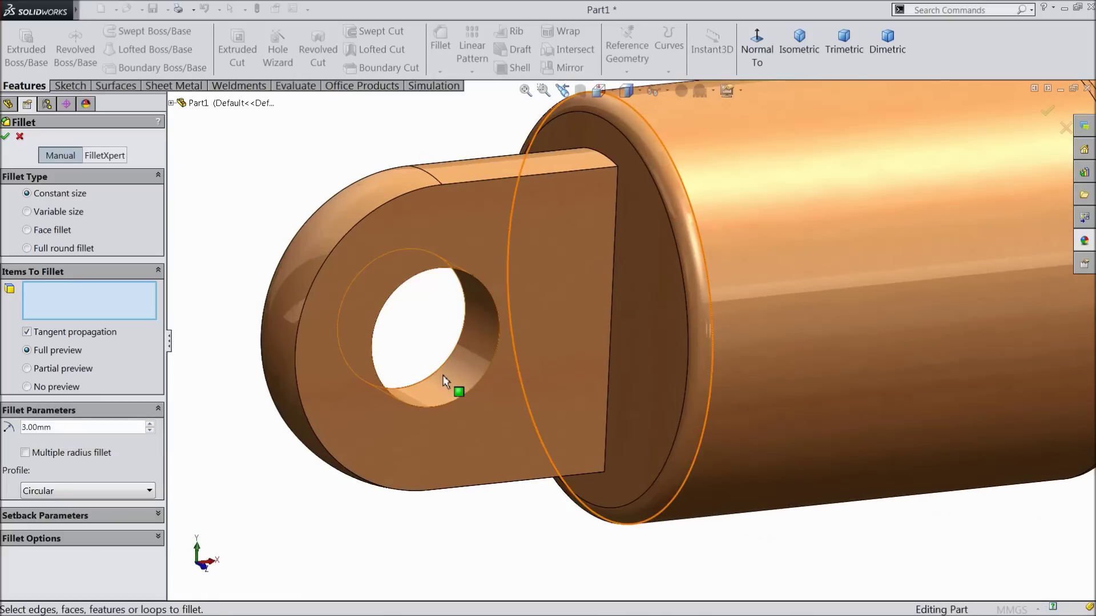
click(451, 382)
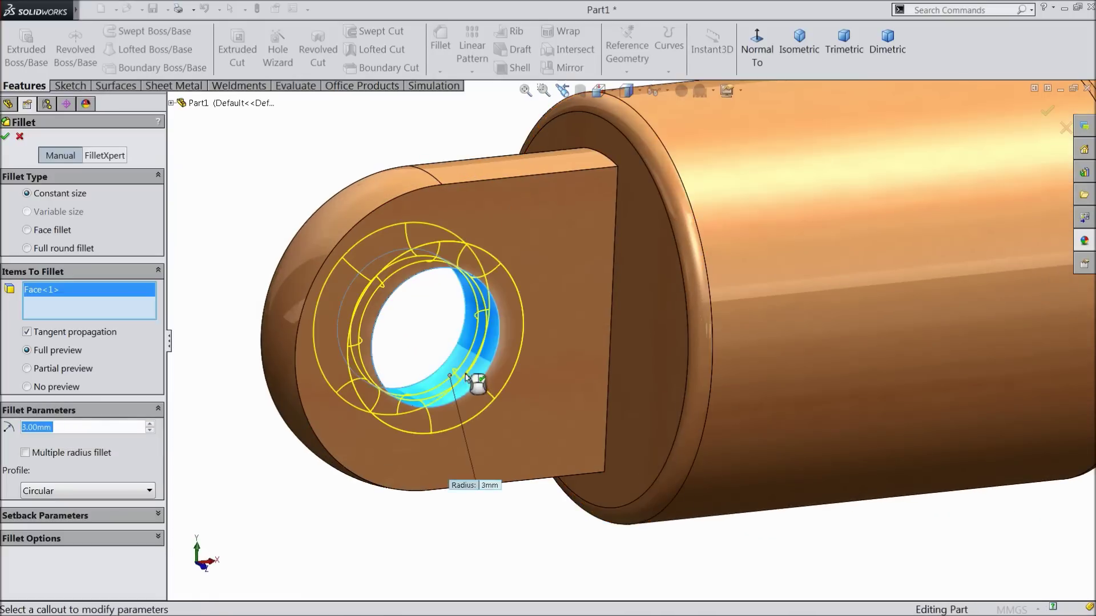
click(6, 137)
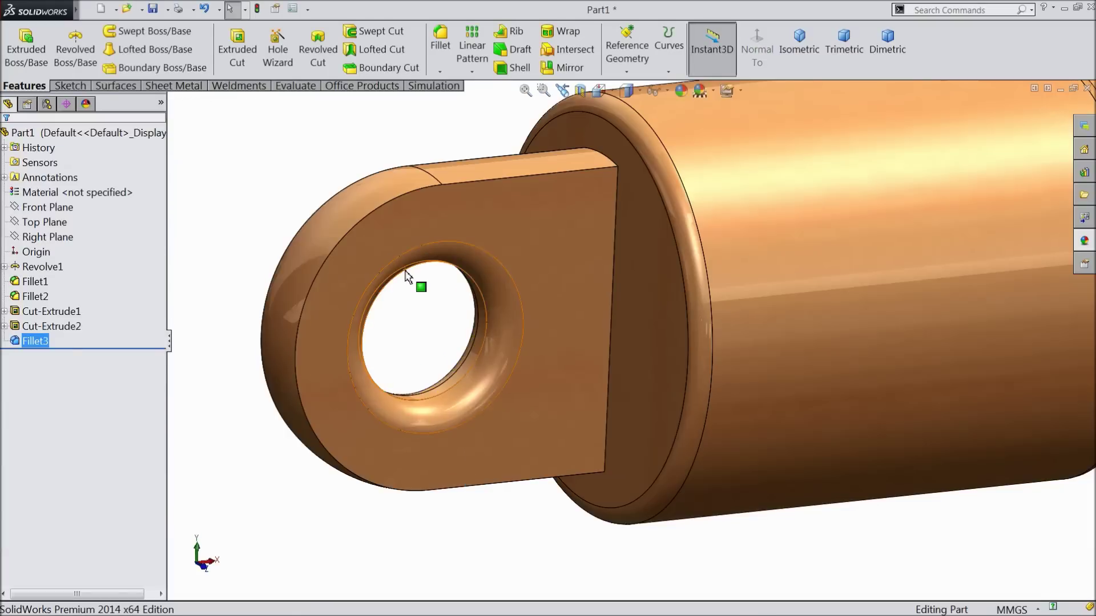
click(442, 46)
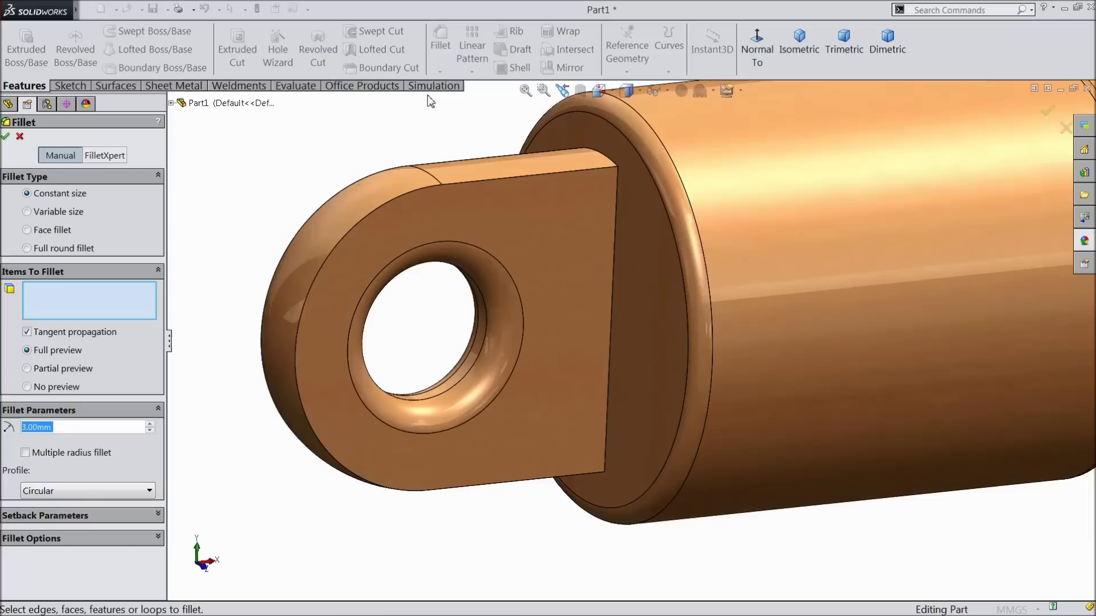
Fillet three outer tab edges, including the one beside the collar, at 4 mm.
text(4)
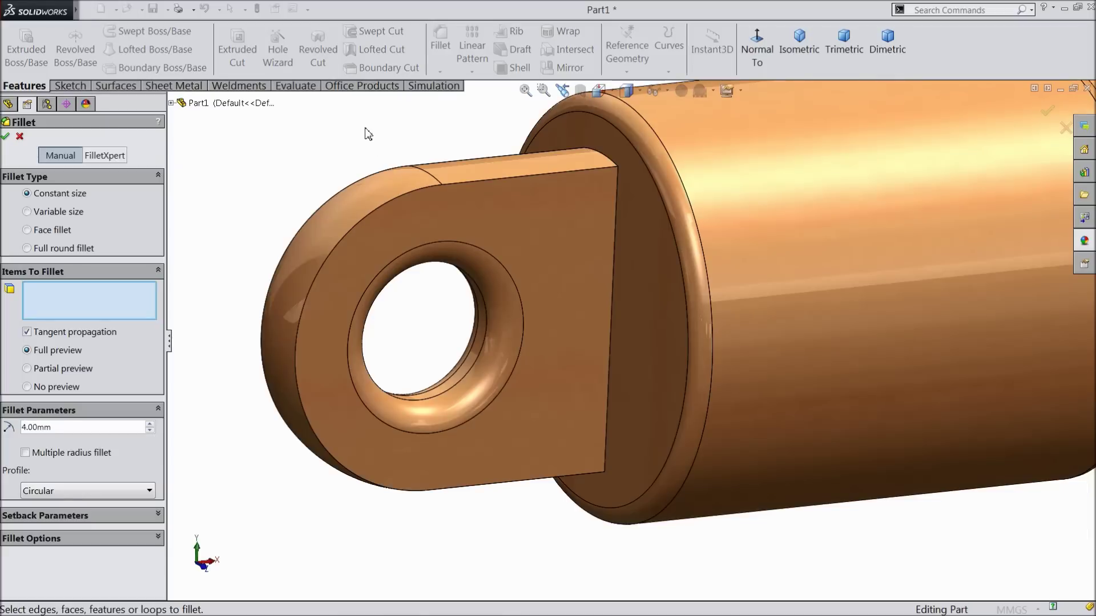
click(410, 192)
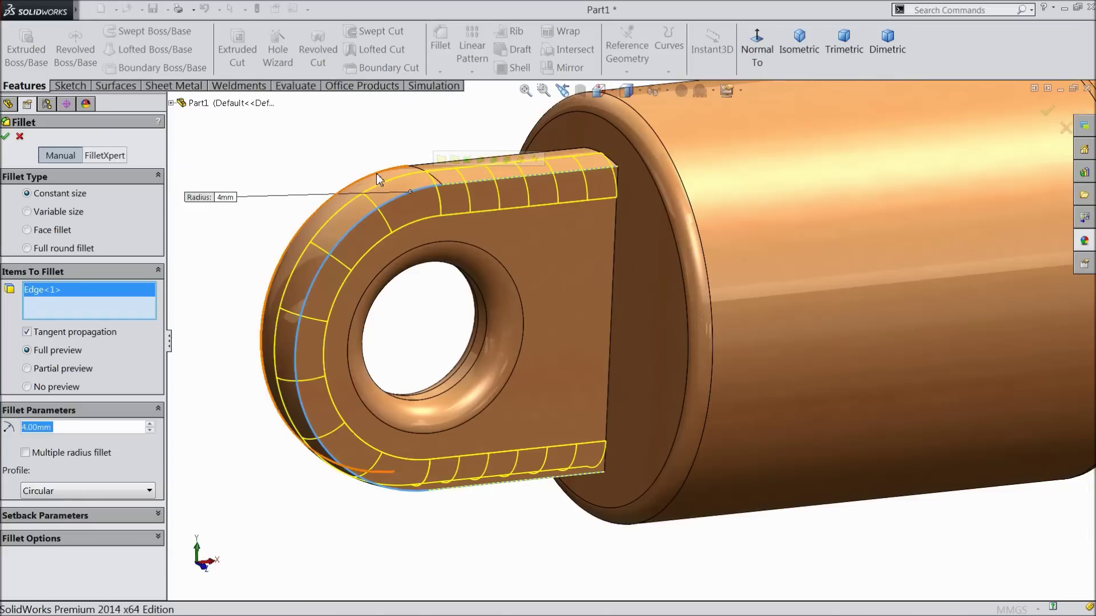
click(402, 183)
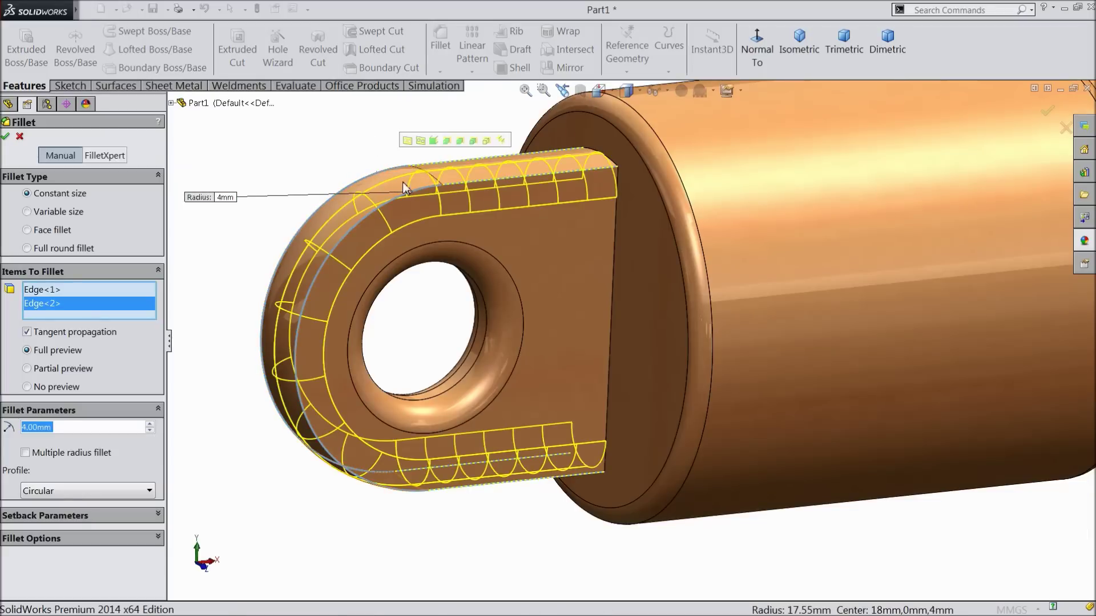
click(615, 269)
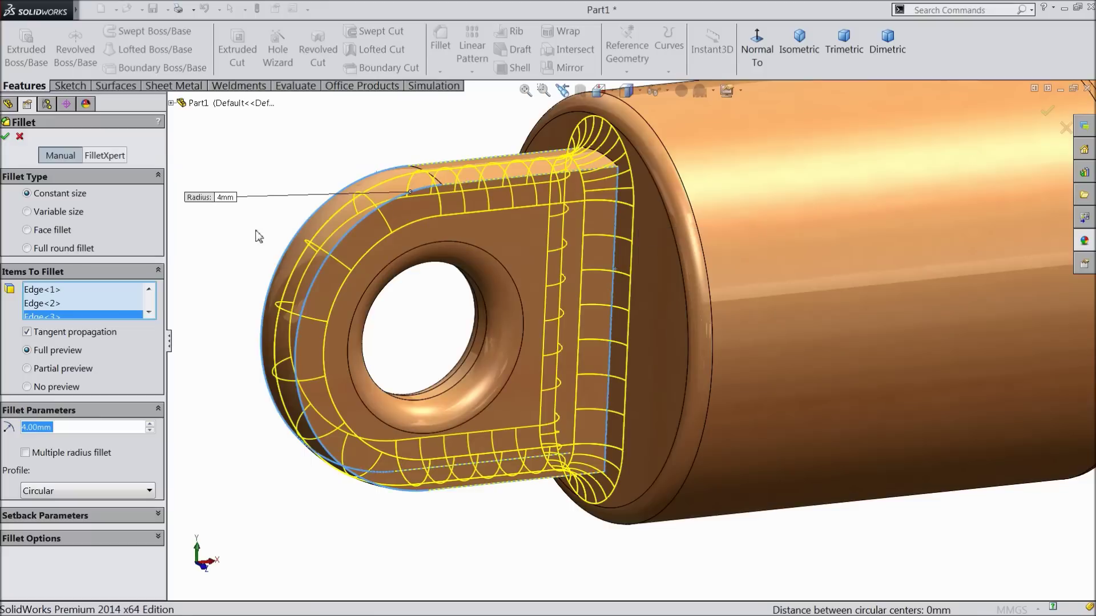
click(6, 137)
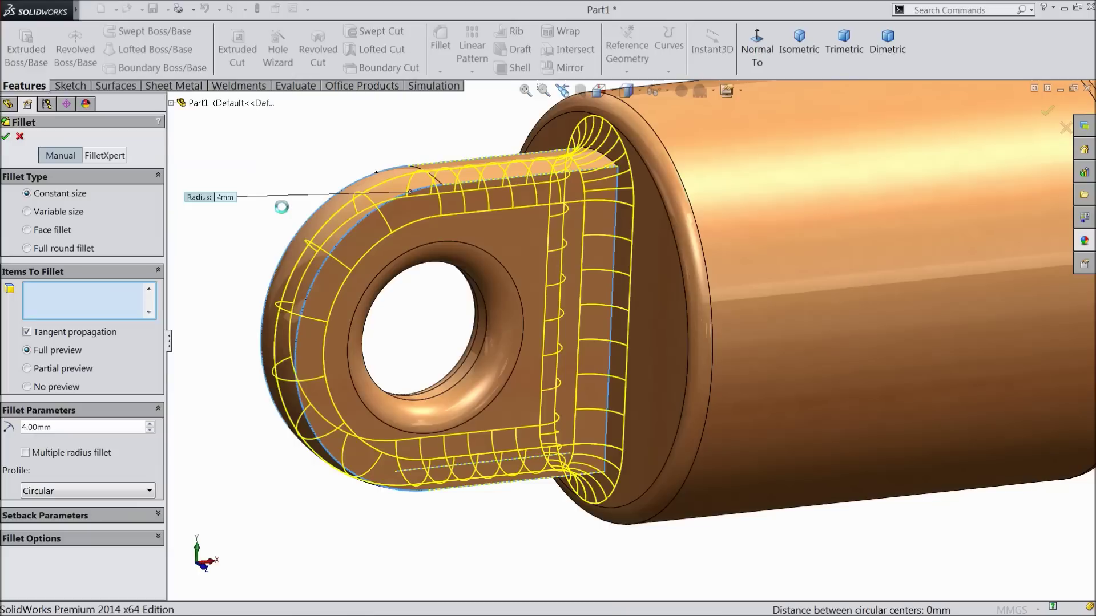
middle_drag(280, 204, 444, 296)
scroll(355, 246, up, 3)
middle_drag(675, 315, 762, 292)
scroll(536, 370, down, 8)
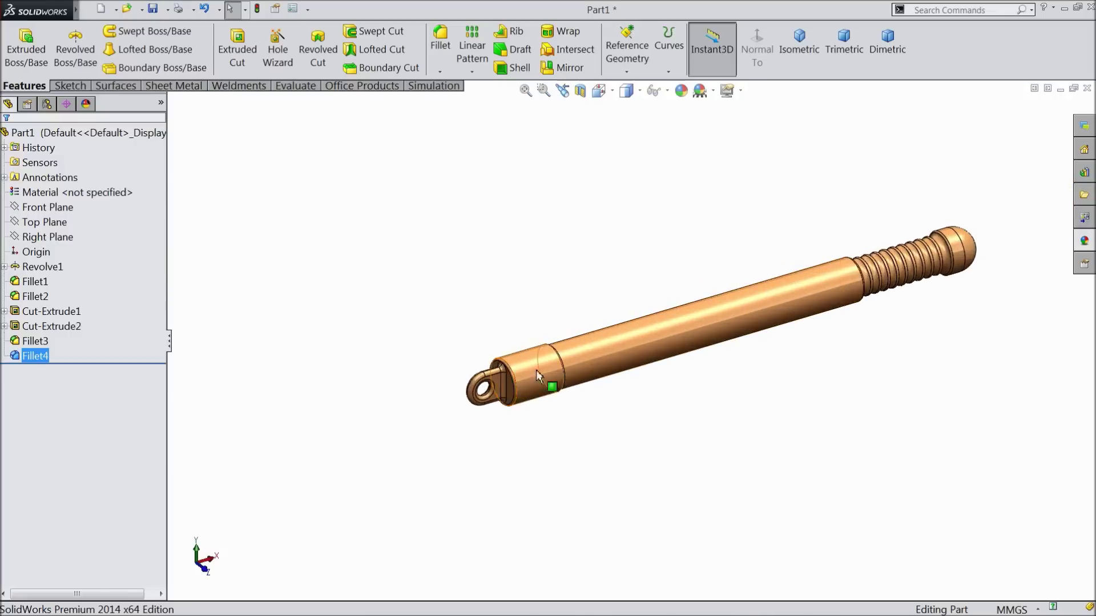
Select the collar face and fillet plus the eye's flat, fillet and shoulder faces.
click(454, 357)
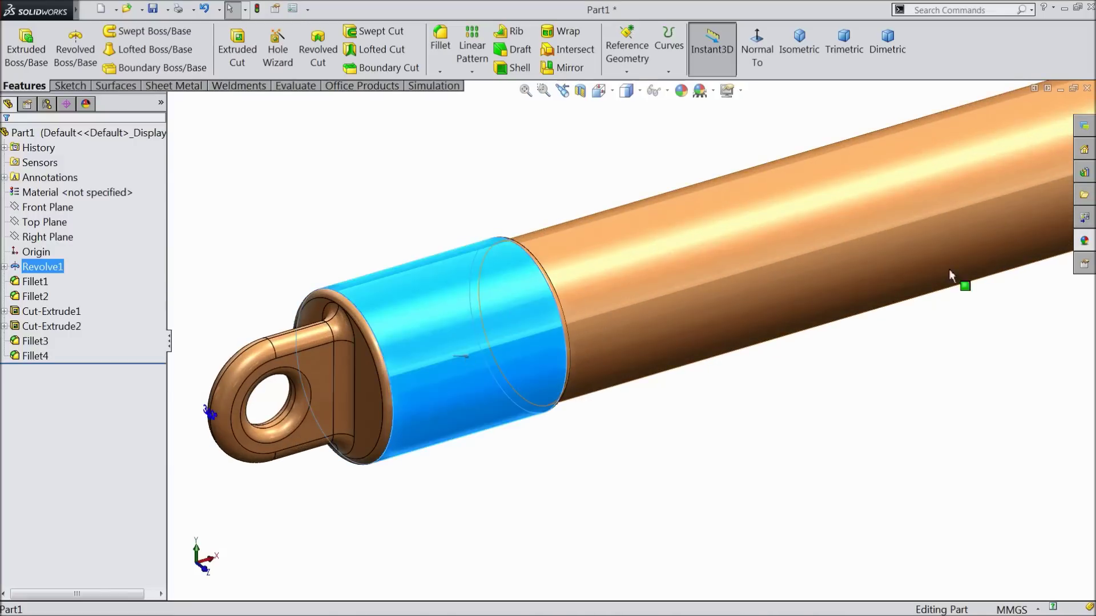
scroll(538, 331, down, 2)
middle_drag(538, 331, 472, 335)
ctrl+click(584, 337)
ctrl+click(314, 369)
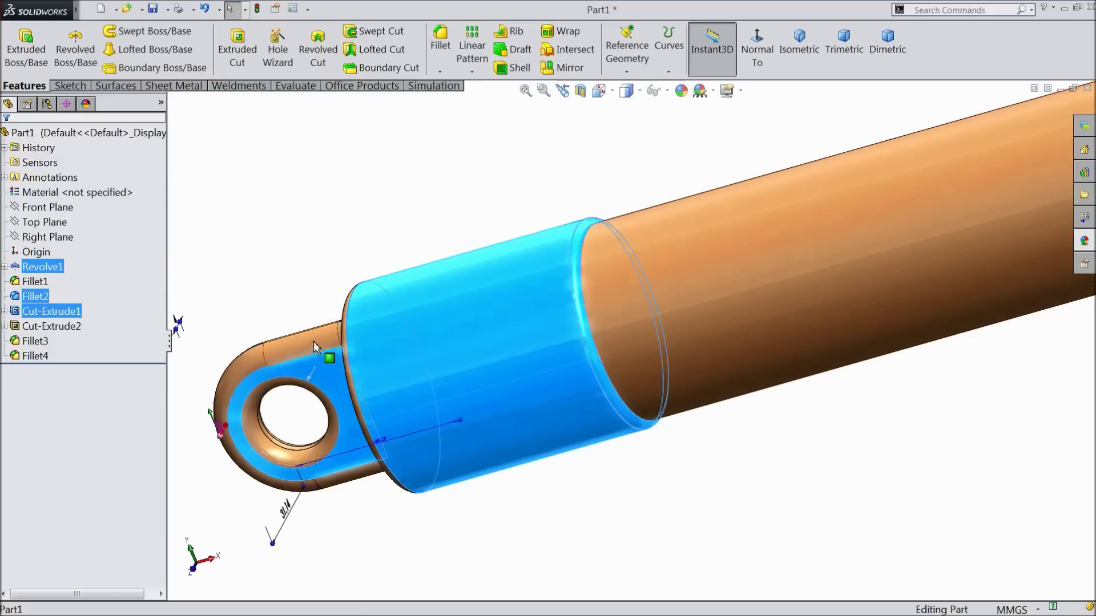
ctrl+click(250, 359)
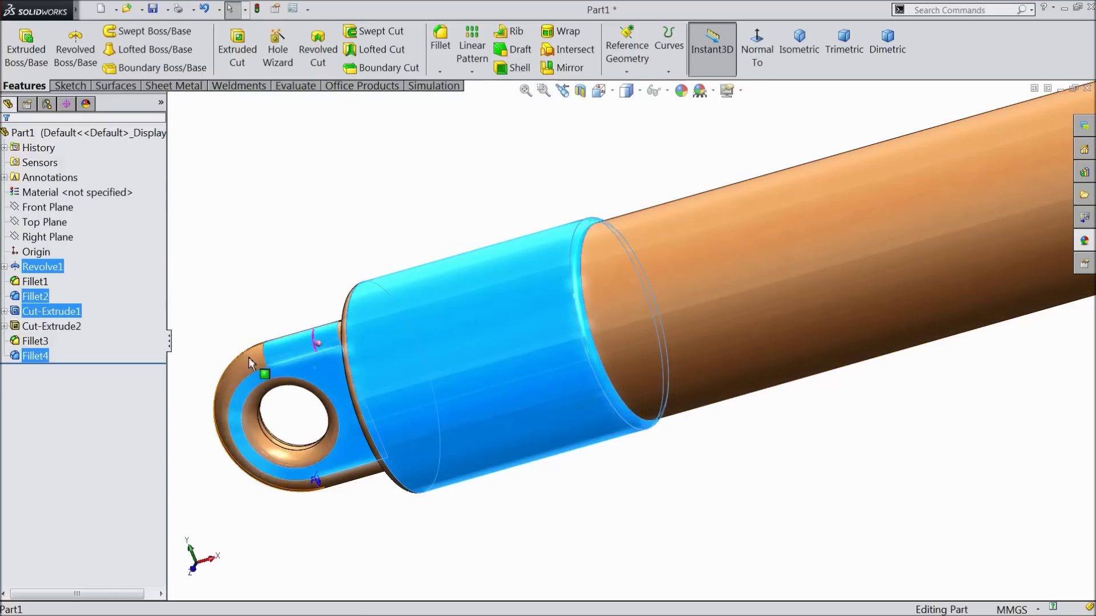
ctrl+click(344, 337)
scroll(571, 348, up, 10)
middle_drag(571, 348, 737, 335)
scroll(736, 335, down, 3)
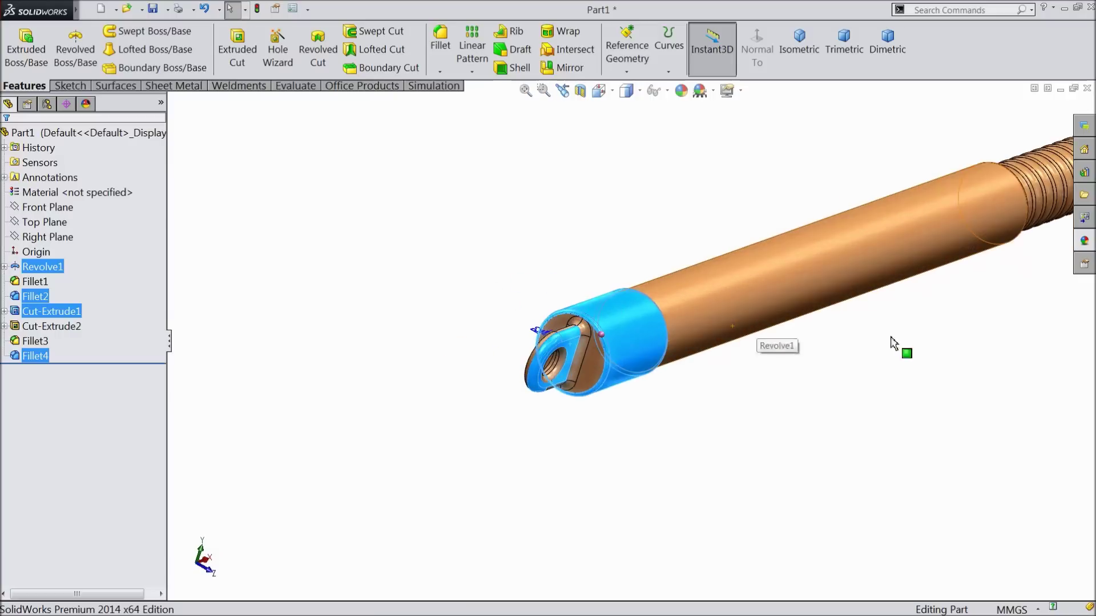
scroll(662, 377, down, 6)
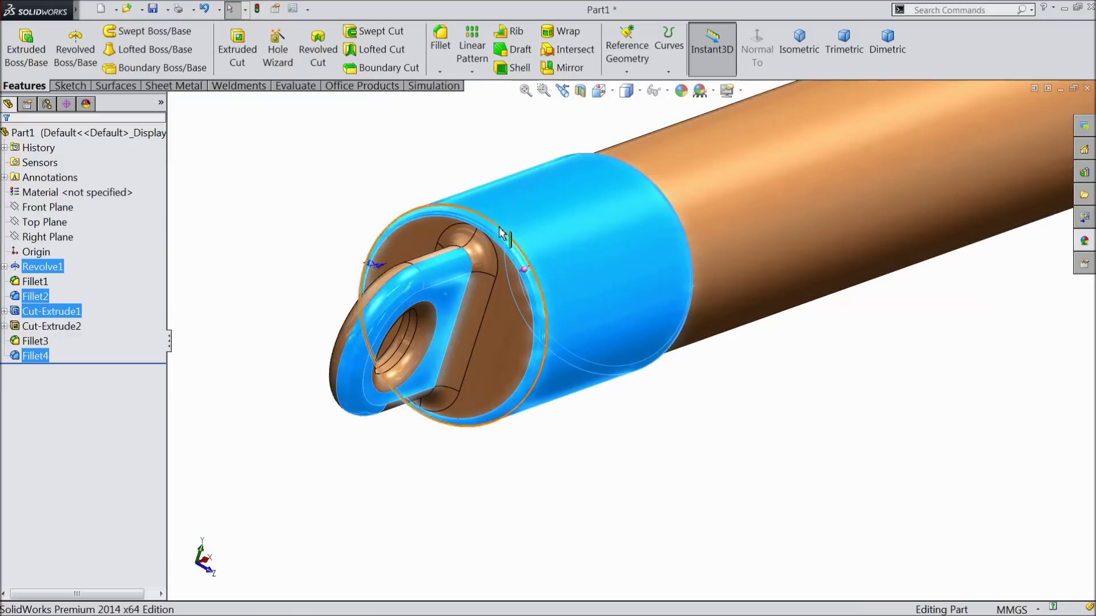
Reselect the eye's flat, ring and hole faces with the collar cylinder, bore and fillets.
click(489, 359)
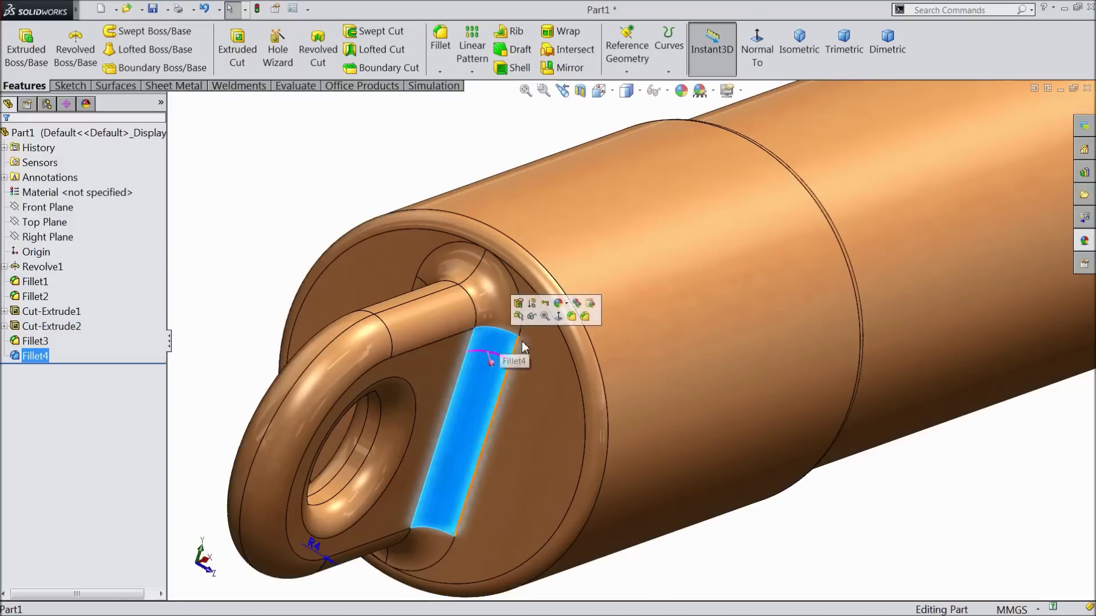
ctrl+click(683, 314)
ctrl+click(439, 362)
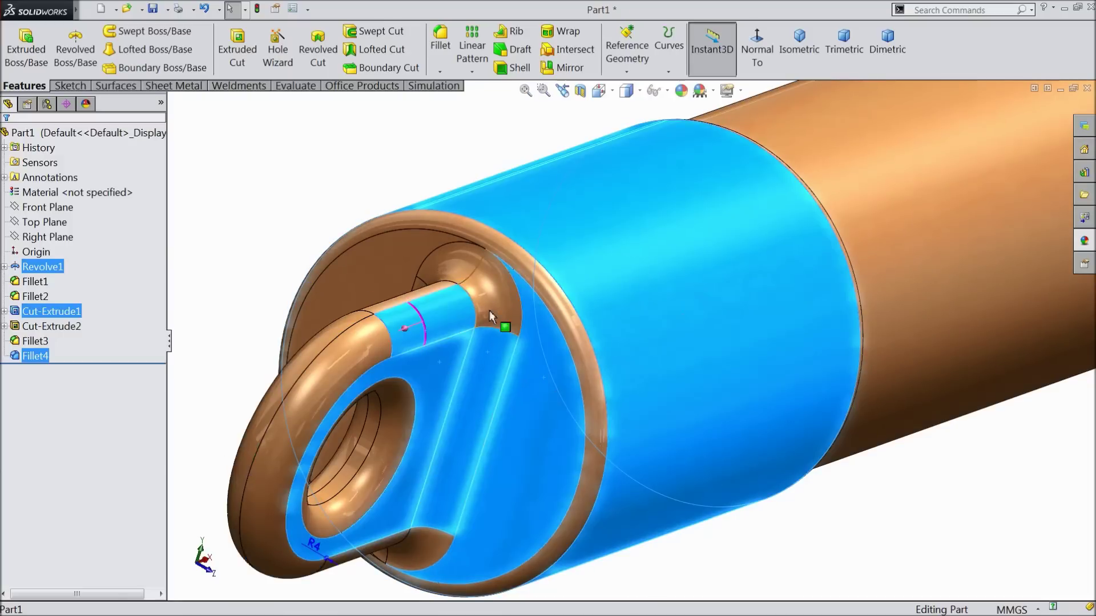
ctrl+click(468, 258)
ctrl+click(392, 300)
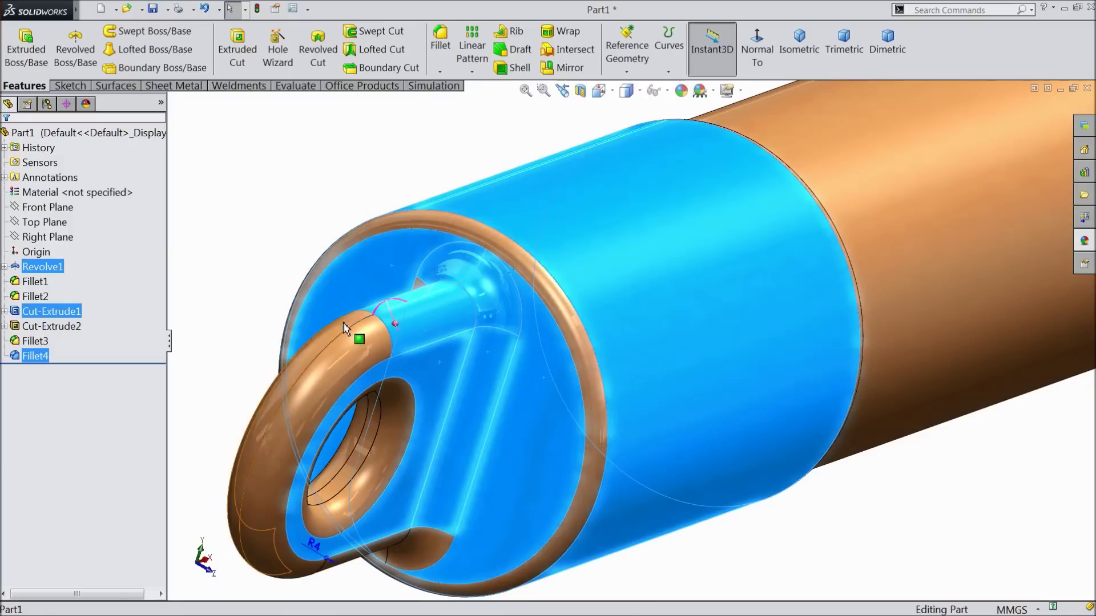
ctrl+click(359, 427)
ctrl+click(357, 433)
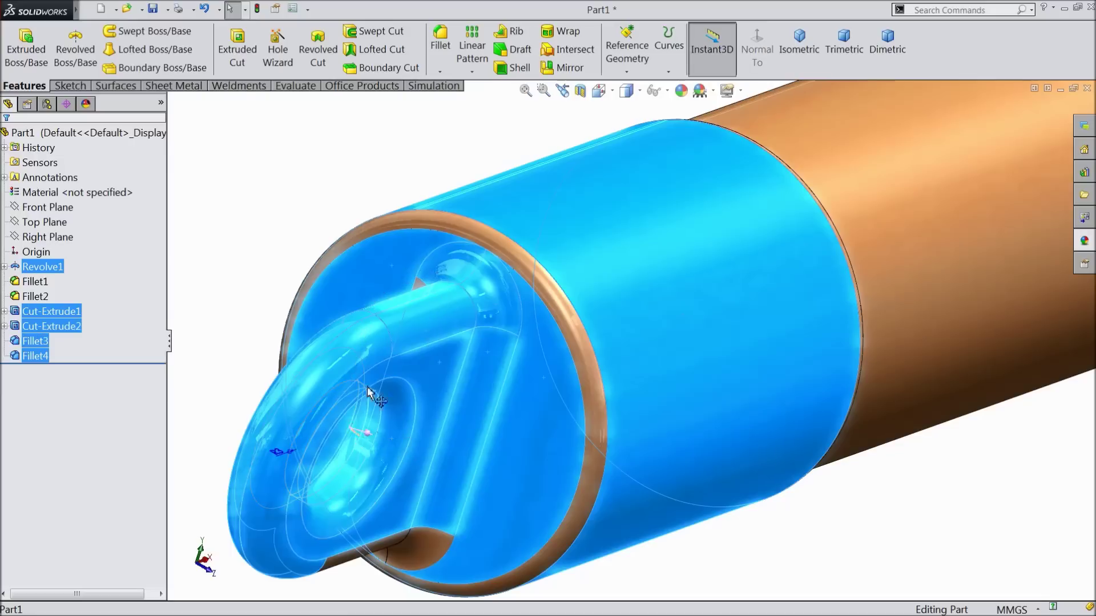
ctrl+click(456, 225)
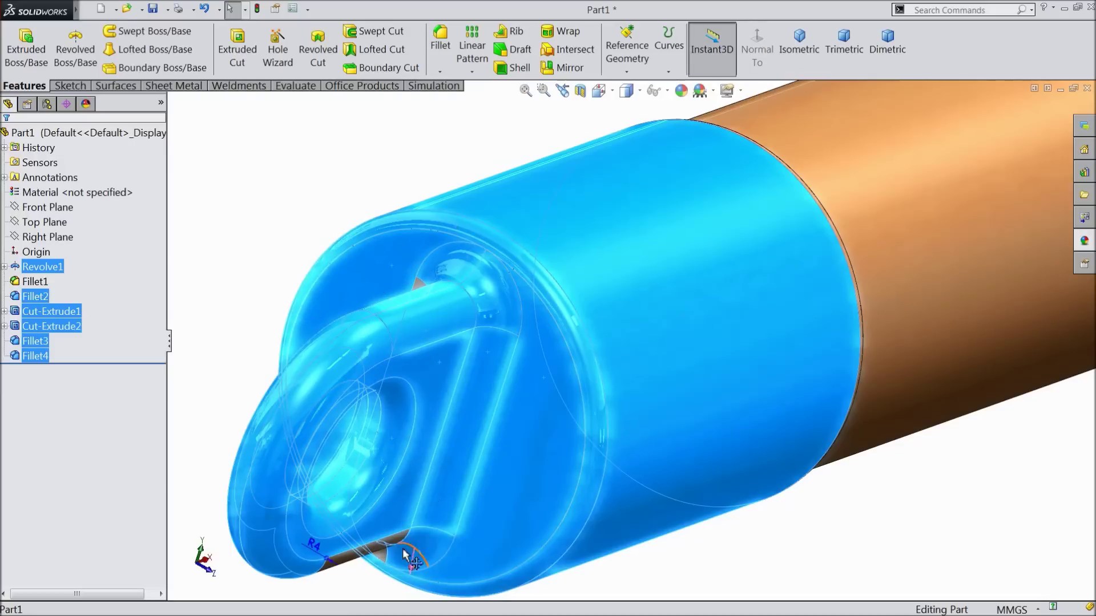
ctrl+click(365, 542)
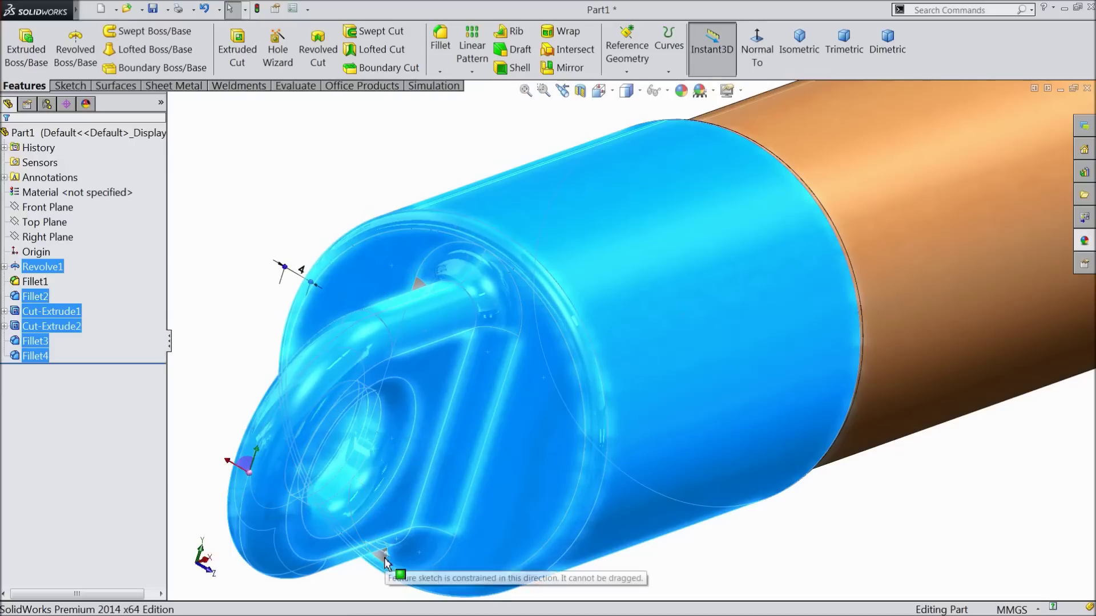
Add the flat slot face and the collar-rod circular edge, then open the appearances library.
scroll(451, 502, up, 4)
middle_drag(451, 503, 492, 410)
ctrl+click(409, 344)
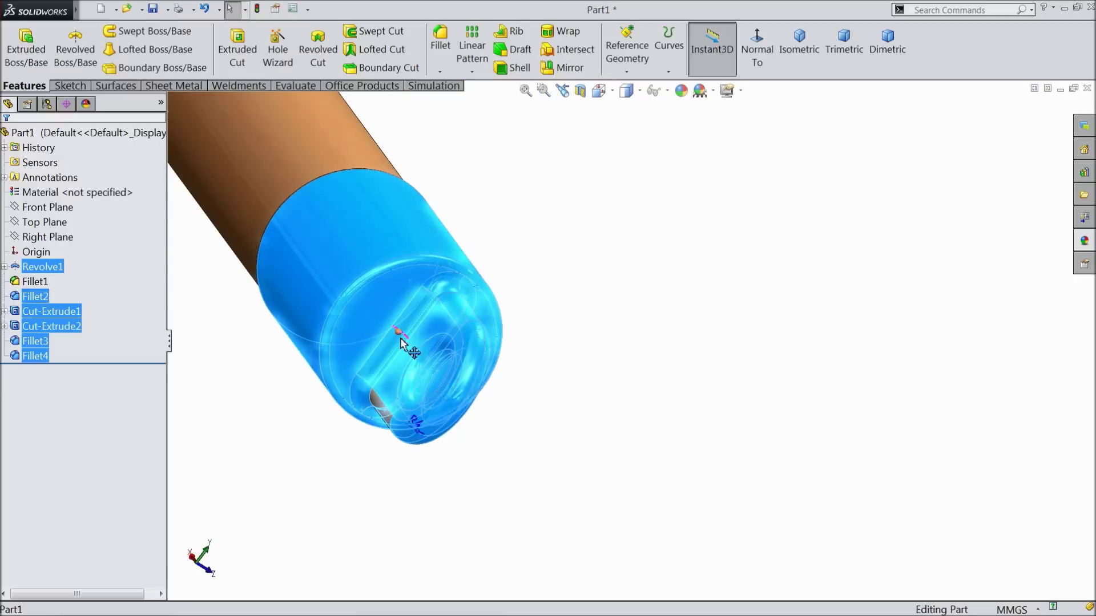
scroll(386, 409, down, 5)
key(z)
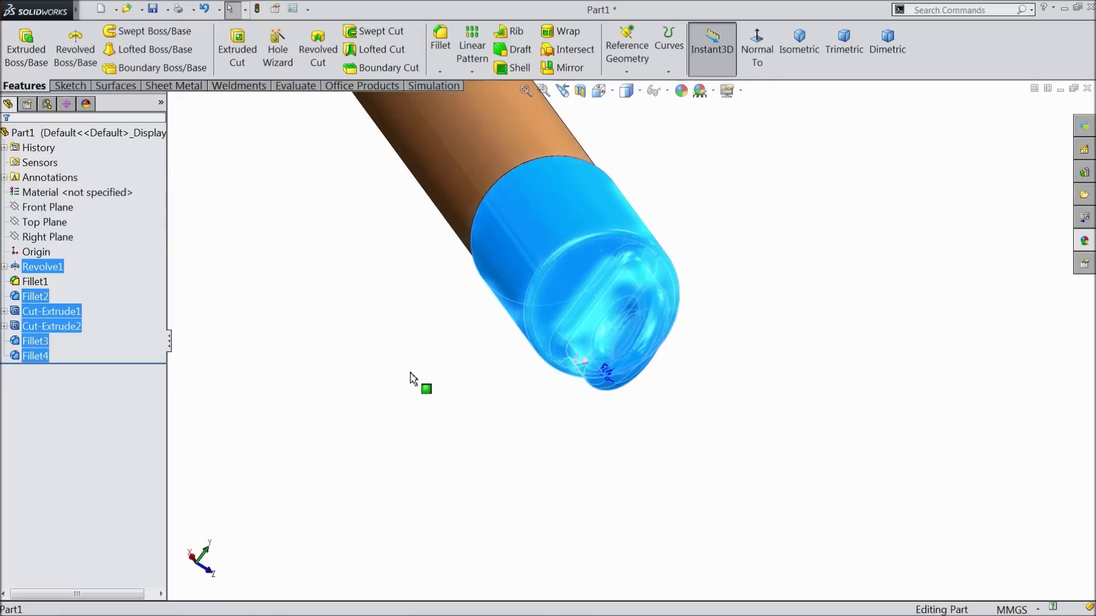
middle_drag(480, 233, 616, 428)
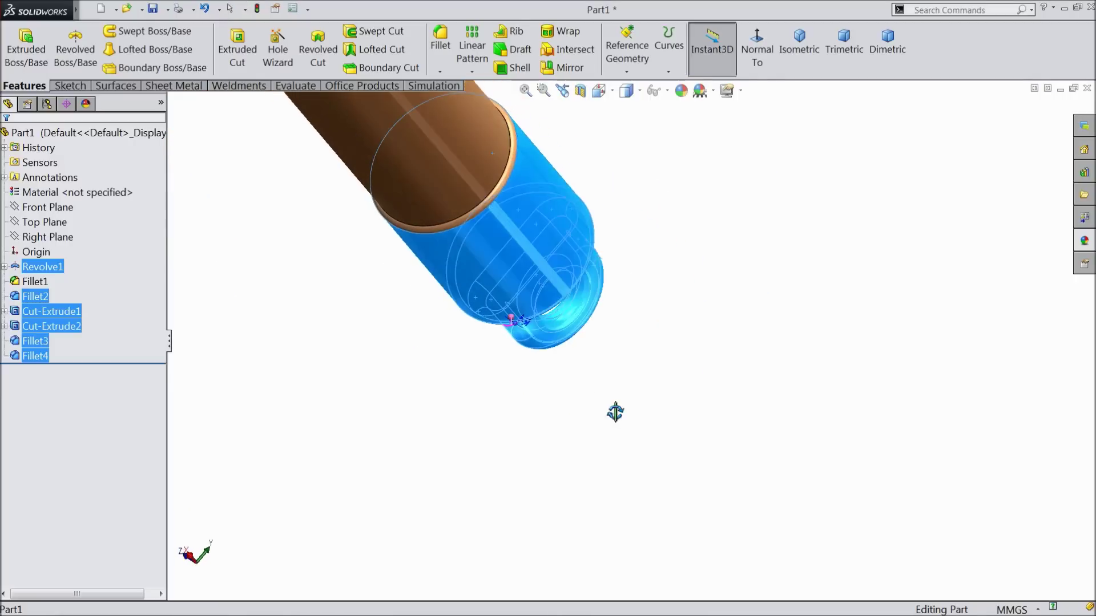
click(492, 197)
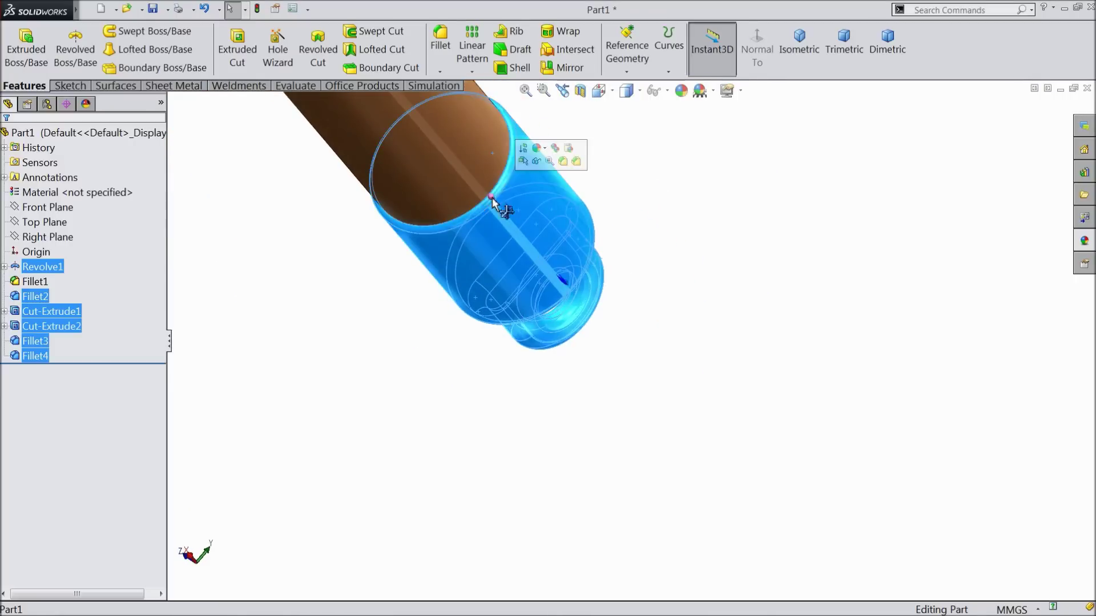
click(1084, 242)
Apply the Metal category's polished brass to the selected collar and eye faces.
scroll(992, 206, up, 2)
click(991, 163)
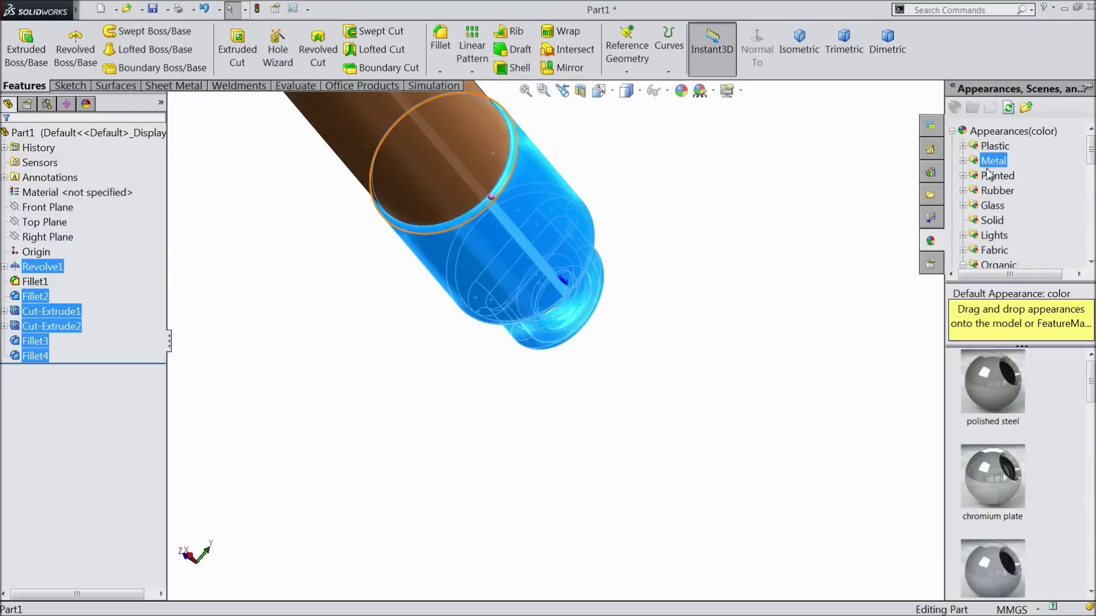
scroll(998, 421, down, 3)
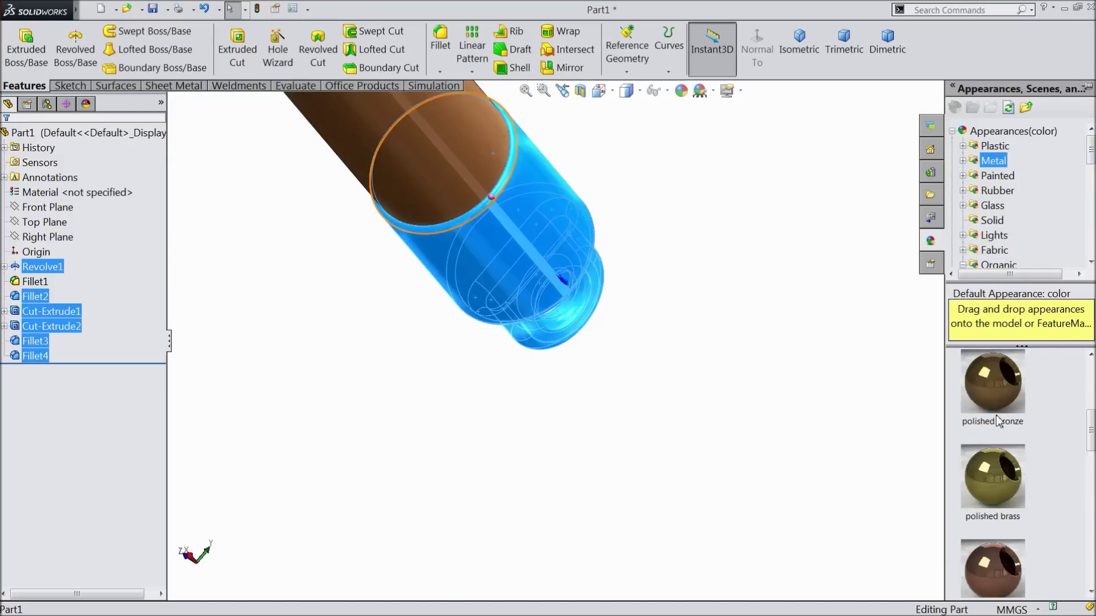
click(1007, 495)
scroll(839, 452, up, 6)
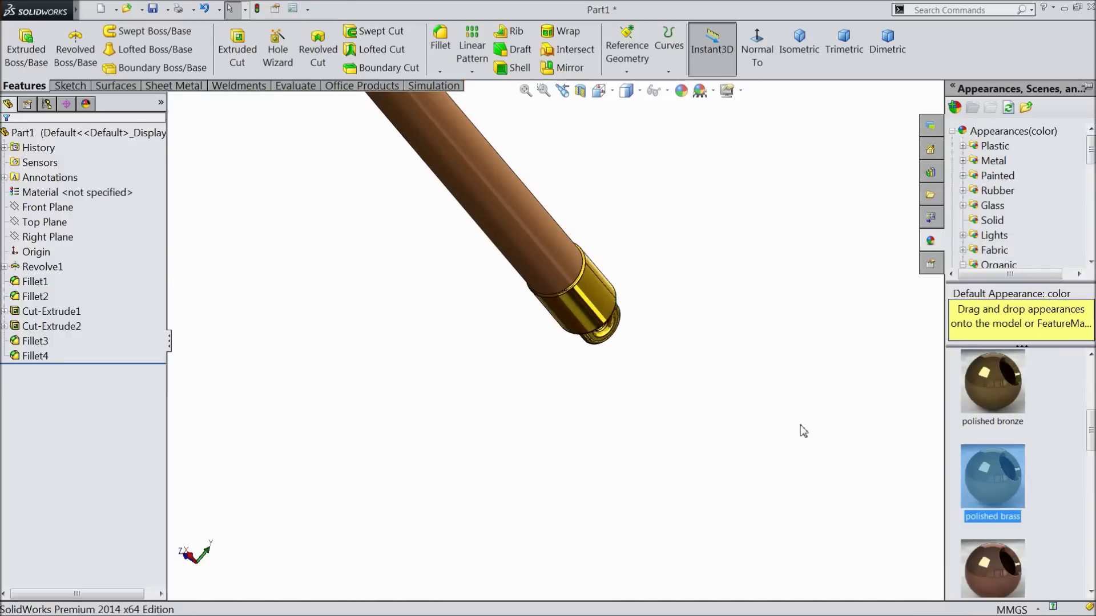
middle_drag(759, 396, 471, 360)
scroll(500, 326, down, 4)
middle_drag(541, 332, 550, 374)
middle_drag(637, 351, 612, 465)
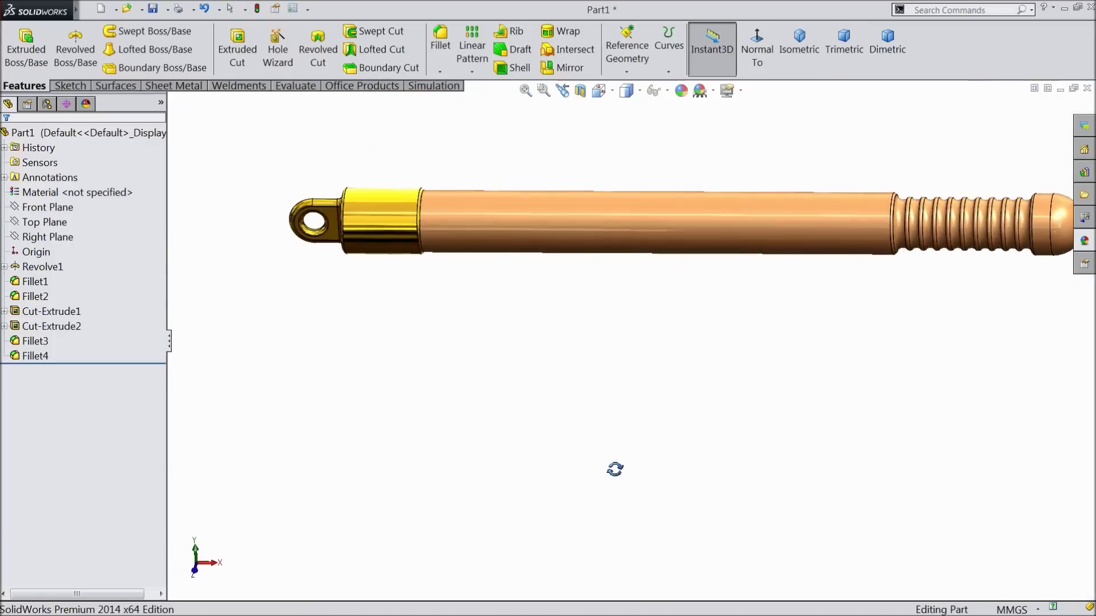
scroll(644, 318, up, 3)
scroll(638, 354, down, 3)
mouse_move(639, 355)
middle_down()
mouse_move(597, 416)
mouse_move(631, 343)
middle_up()
scroll(517, 318, down, 3)
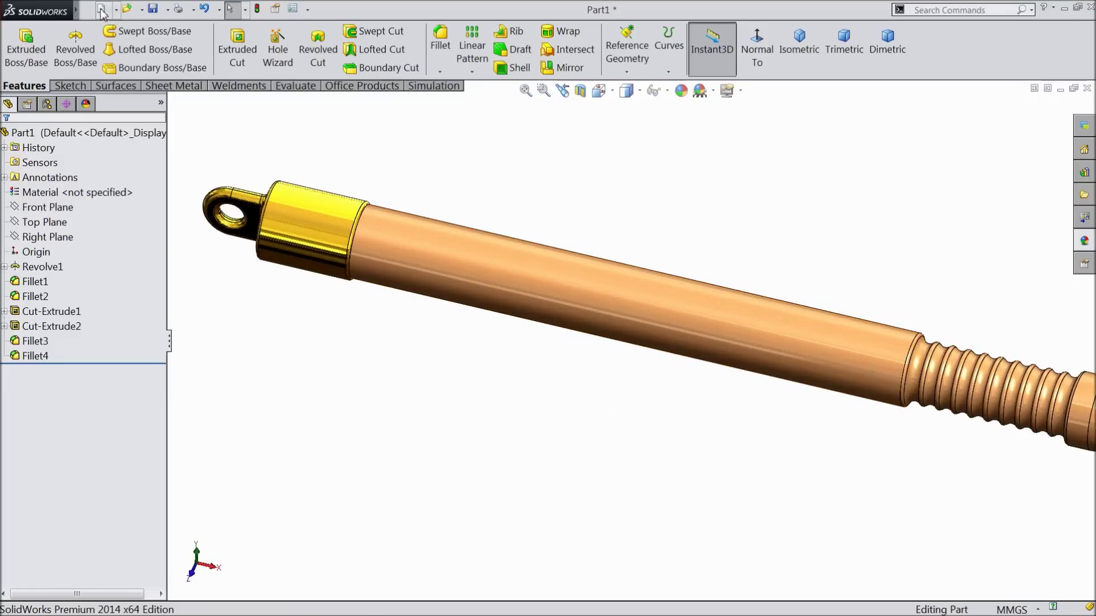
Save the part as 'handle' in a new 'Flail weapon' folder on the Desktop.
click(153, 11)
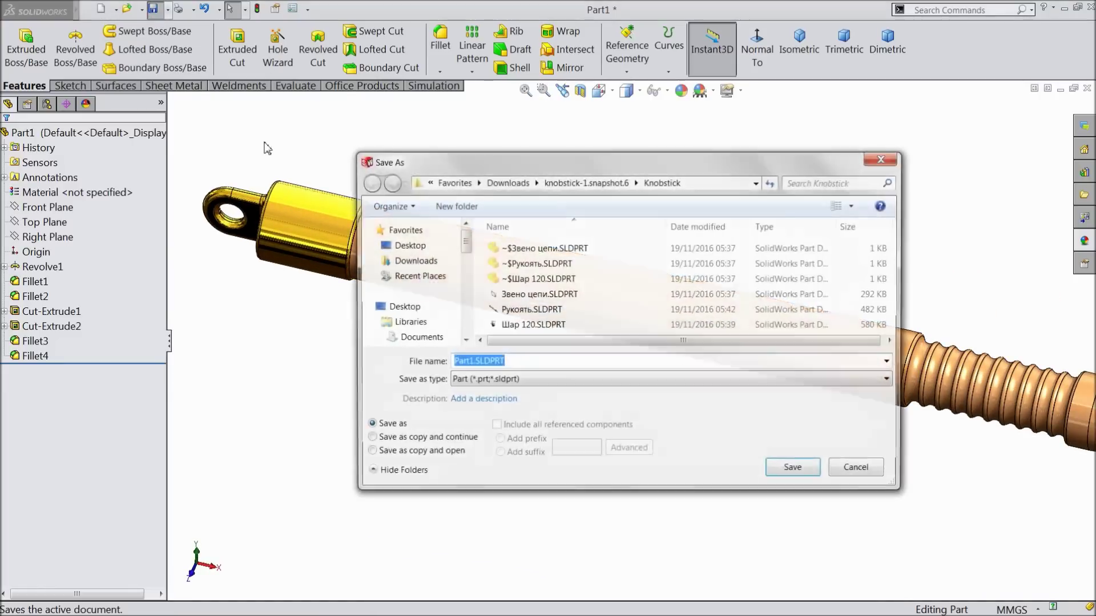
click(462, 211)
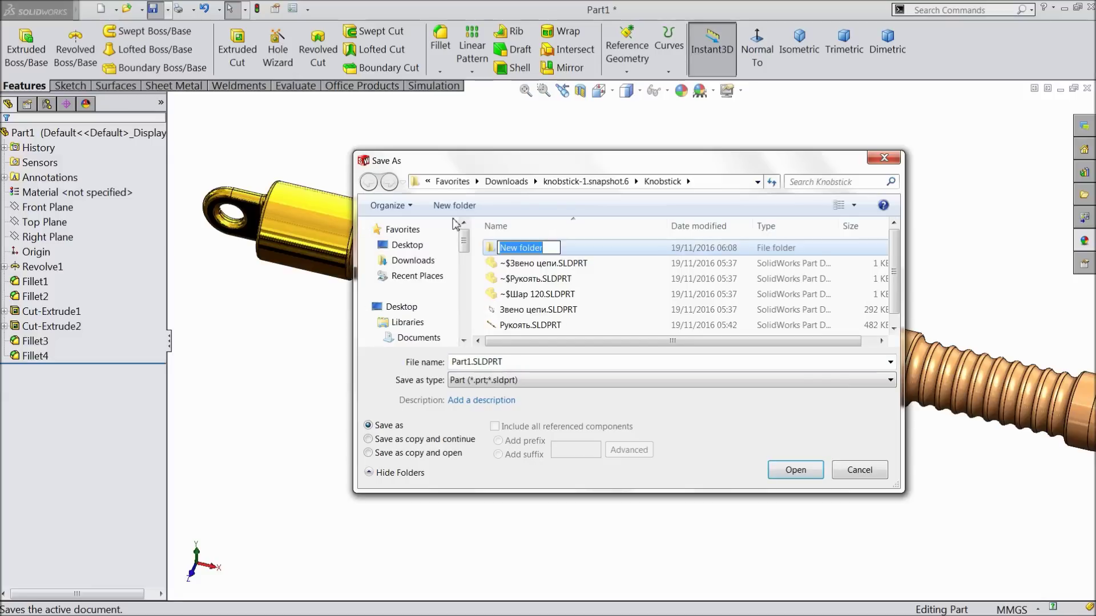
click(408, 245)
click(457, 210)
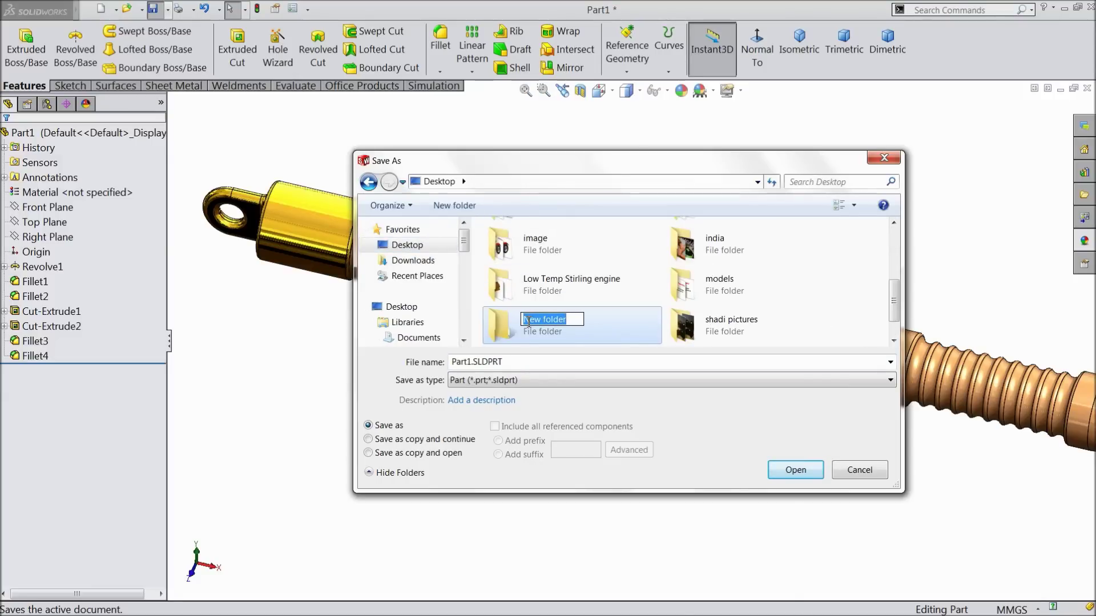
text(Flail weapon)
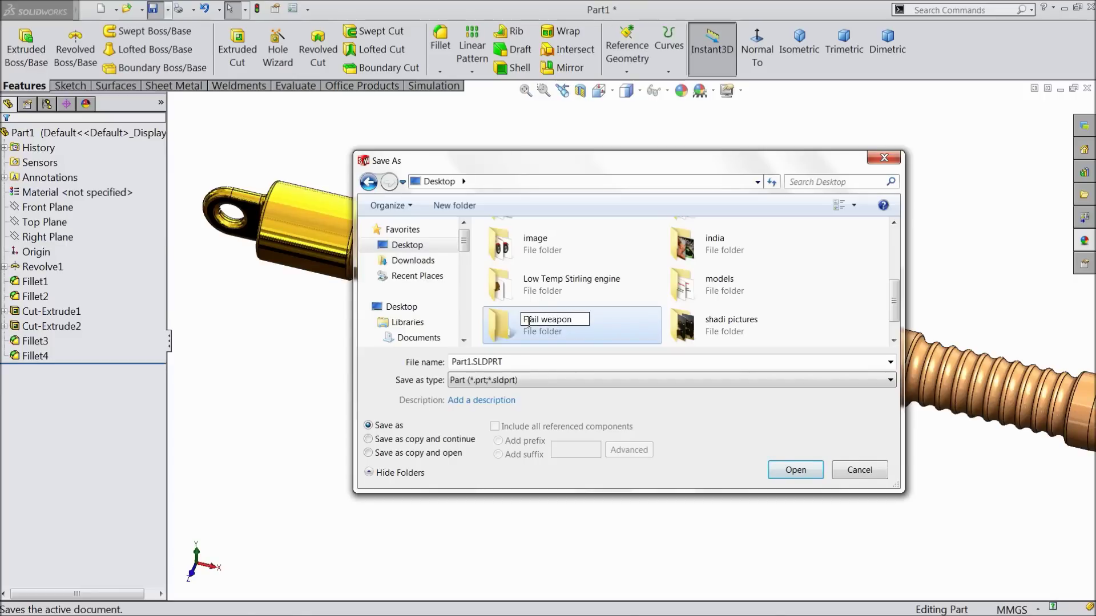
key(Return)
double_click(503, 328)
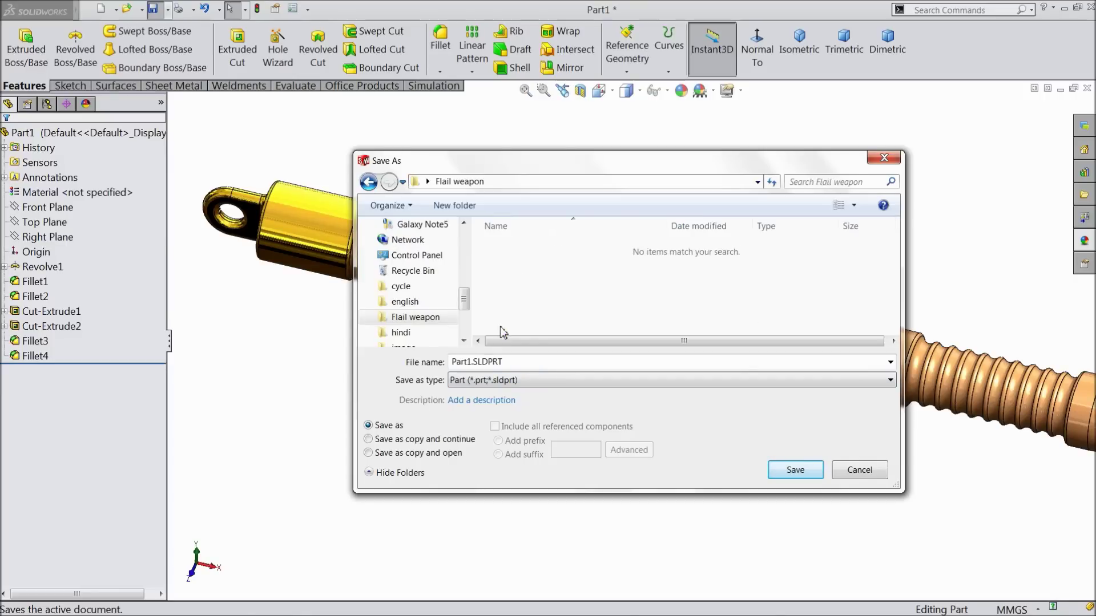
double_click(458, 361)
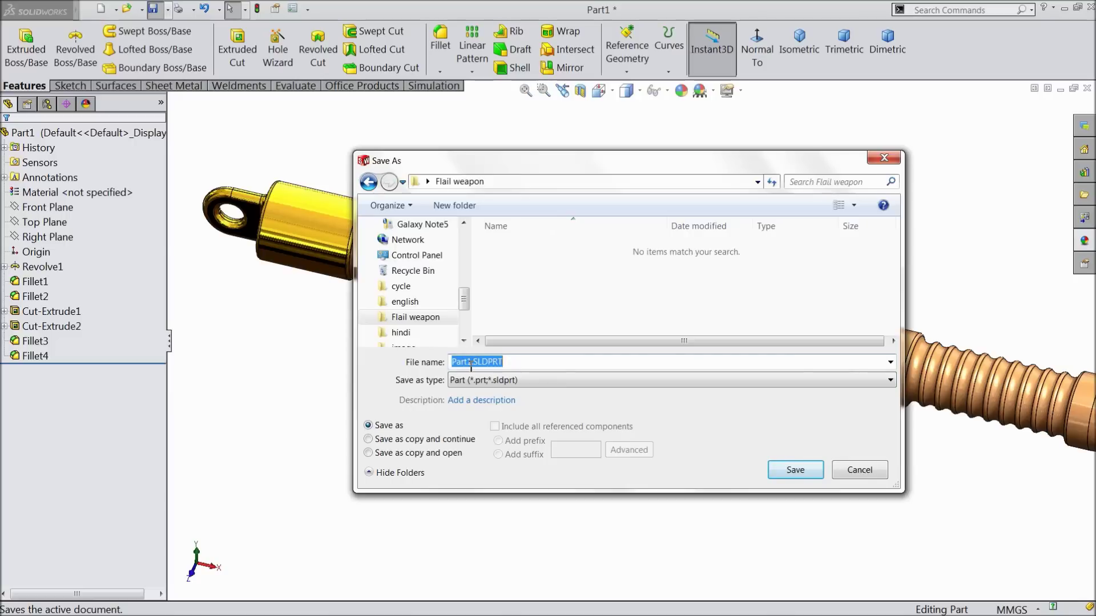
text(handle)
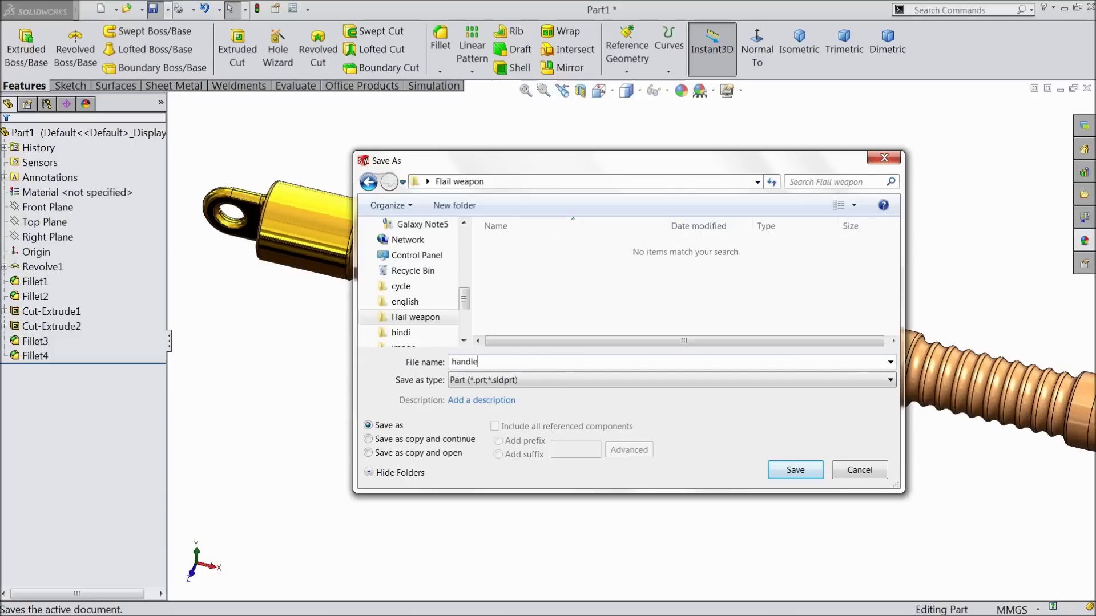
click(803, 470)
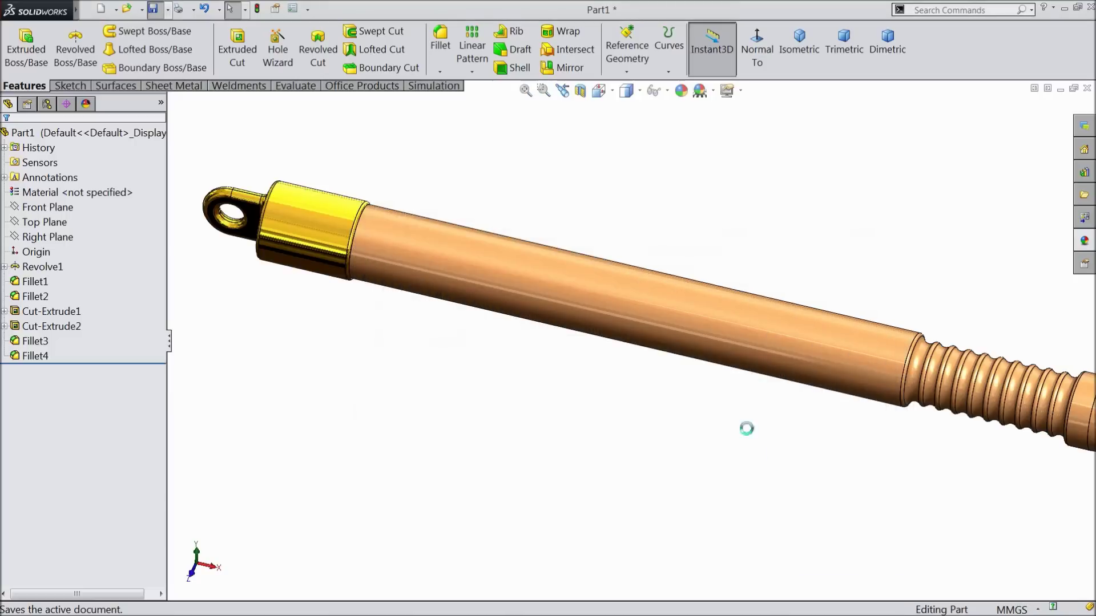
Select the Front Plane.
key(f)
scroll(734, 311, down, 4)
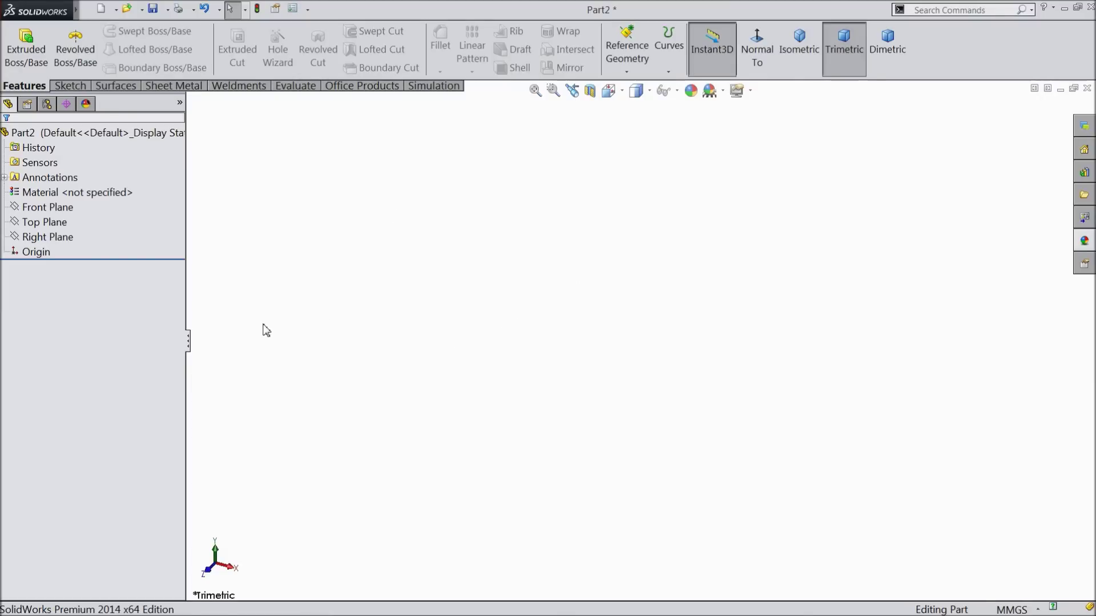
click(48, 207)
Draw a center rectangle from the origin in a new sketch on the Front Plane.
click(75, 189)
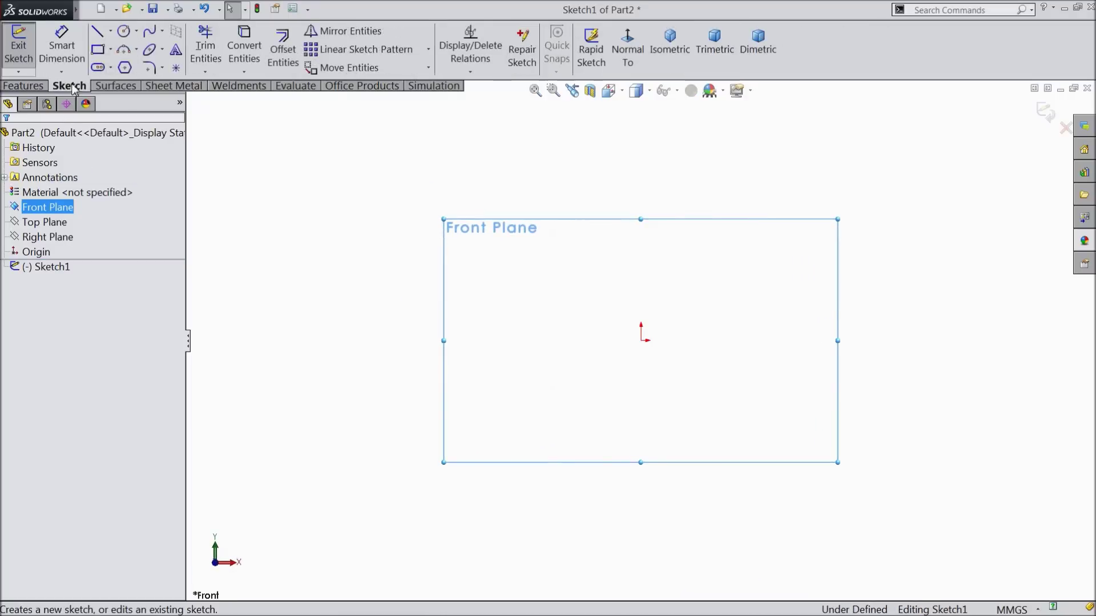
click(112, 50)
click(143, 85)
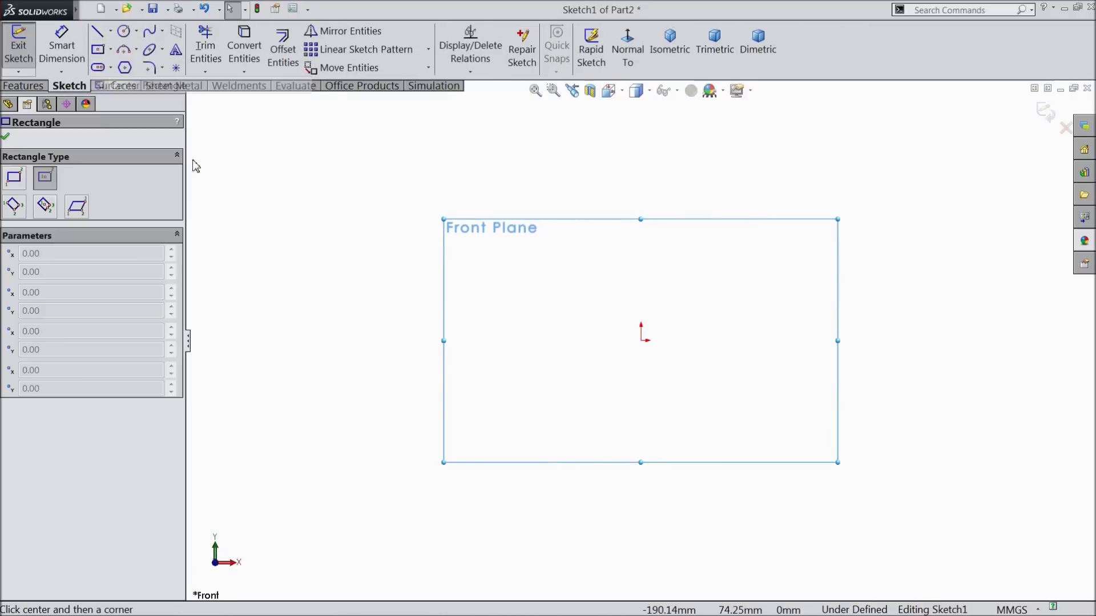
click(640, 341)
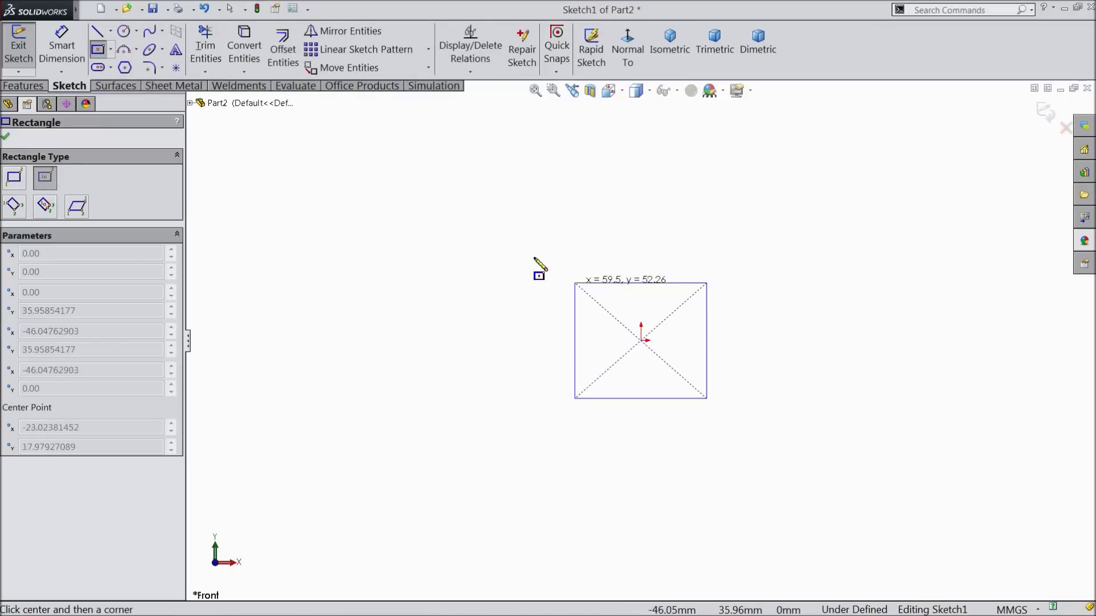
click(387, 184)
Dimension the rectangle 36 wide and 24 high.
click(62, 46)
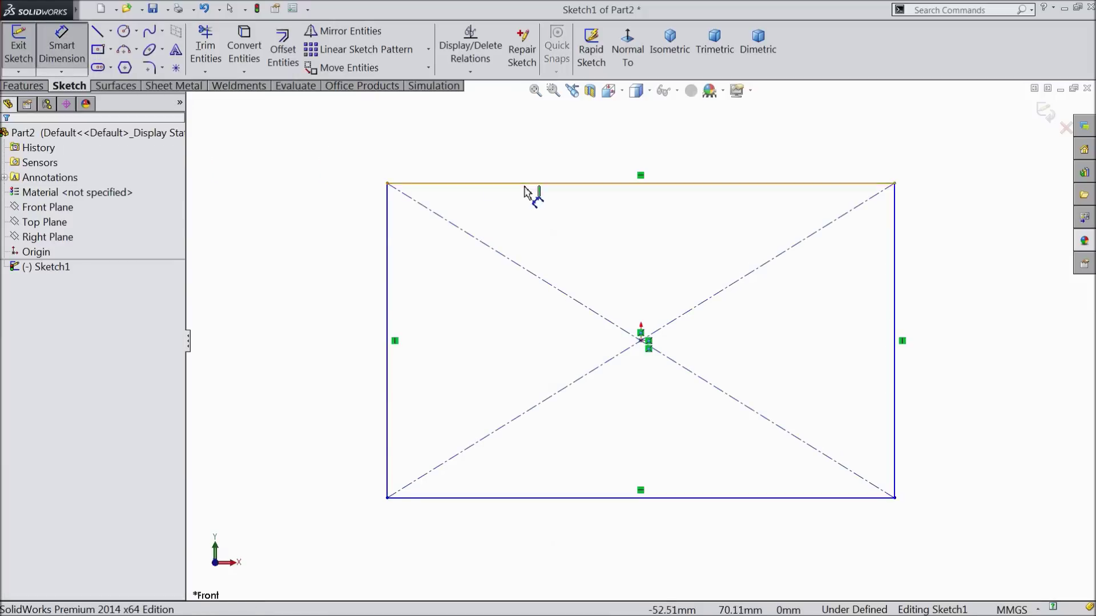
click(530, 185)
click(537, 155)
text(36)
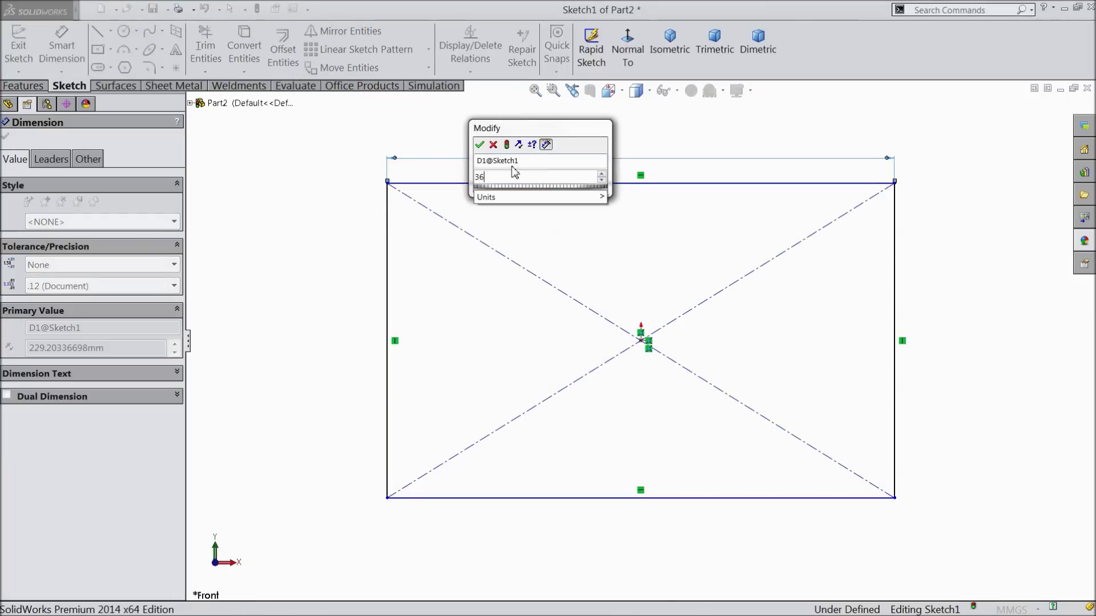
click(479, 145)
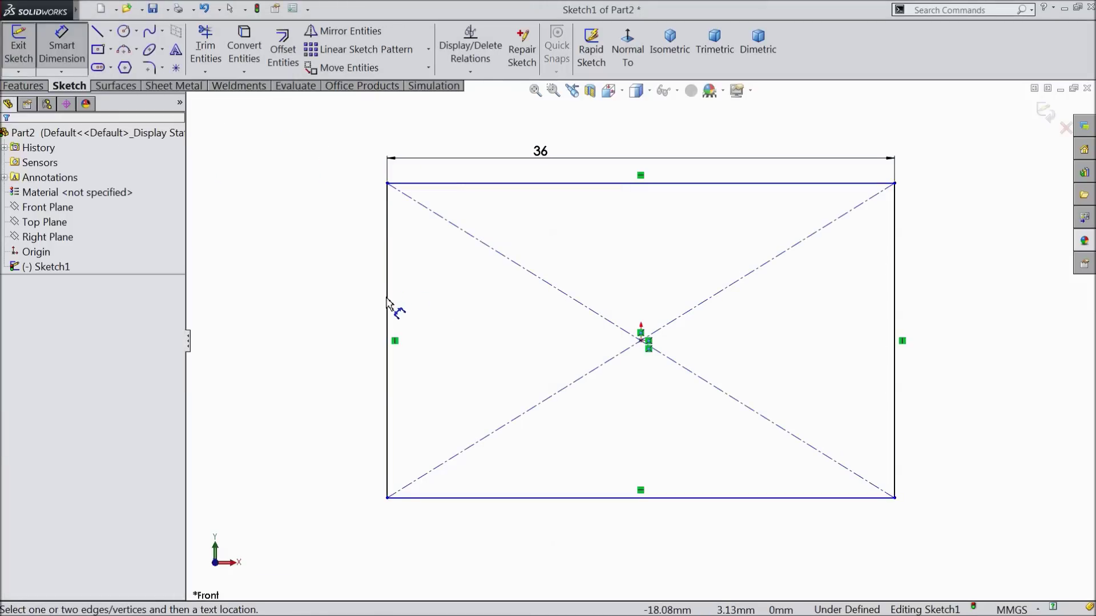
click(387, 308)
click(327, 313)
text(24)
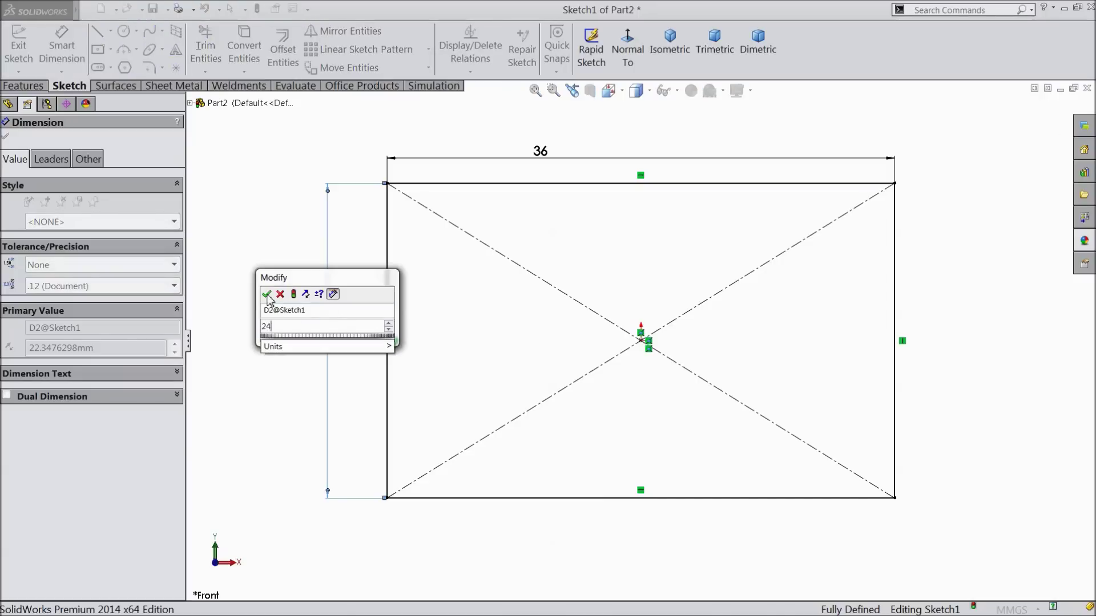
click(269, 289)
click(5, 139)
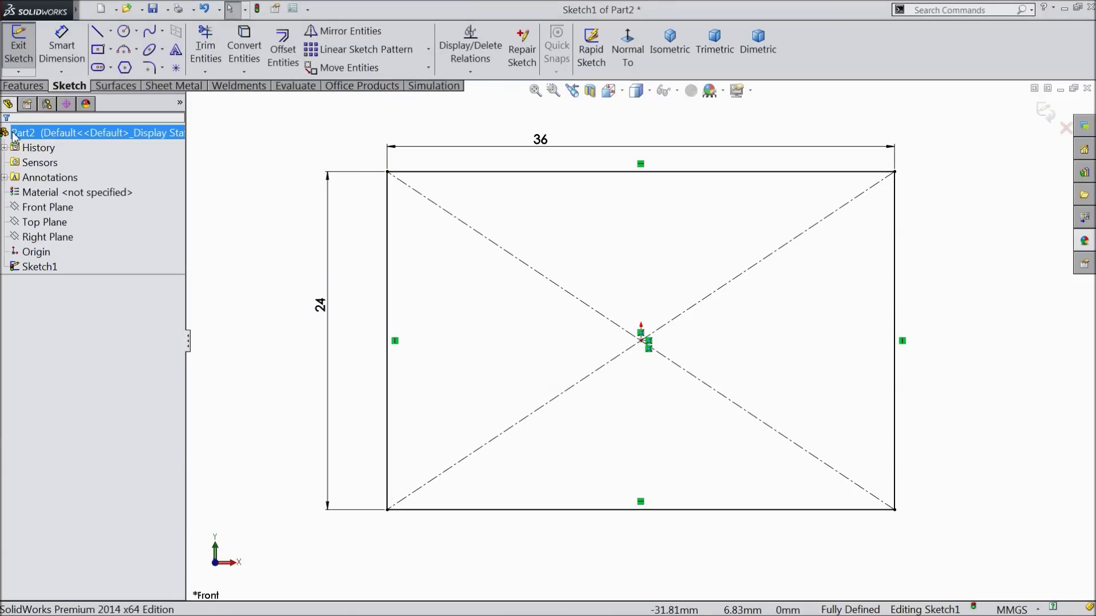
Offset the rectangle 7 mm inward to create a second, inner rectangle.
click(276, 60)
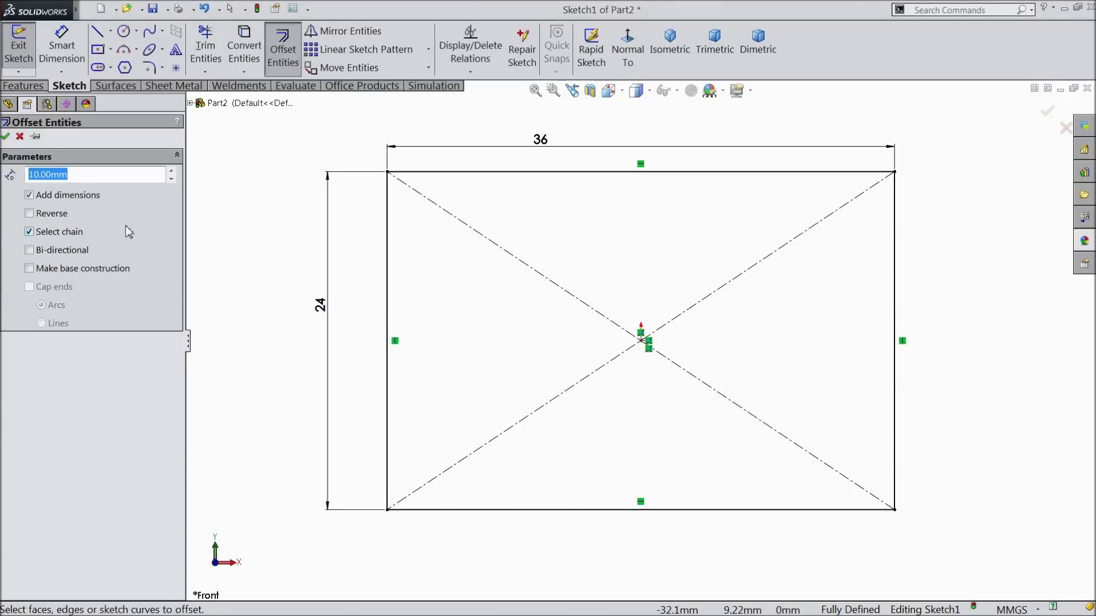
text(7)
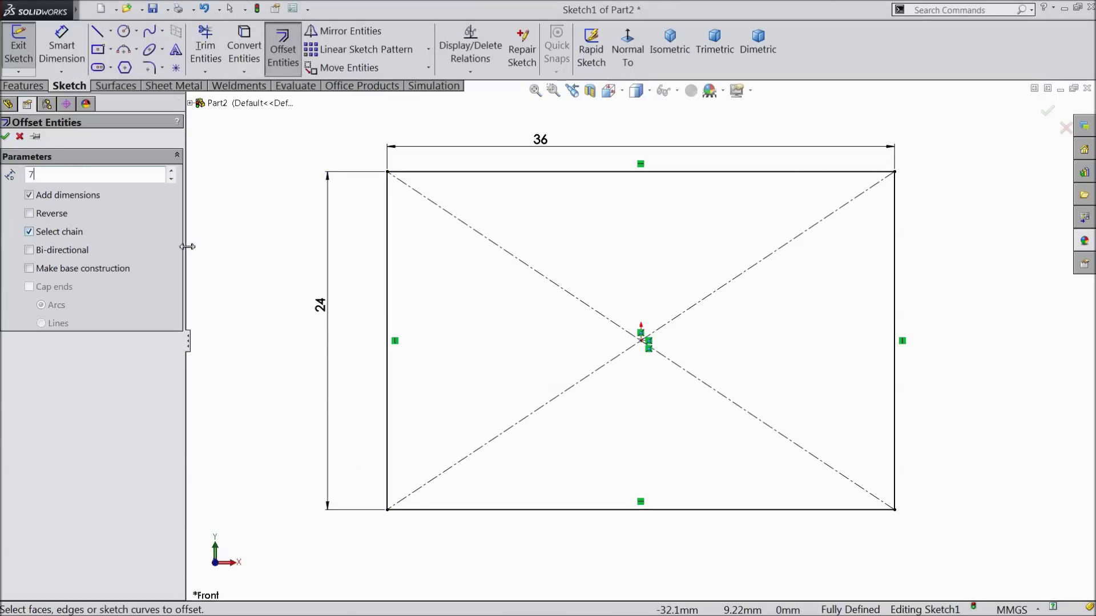
click(388, 257)
click(31, 214)
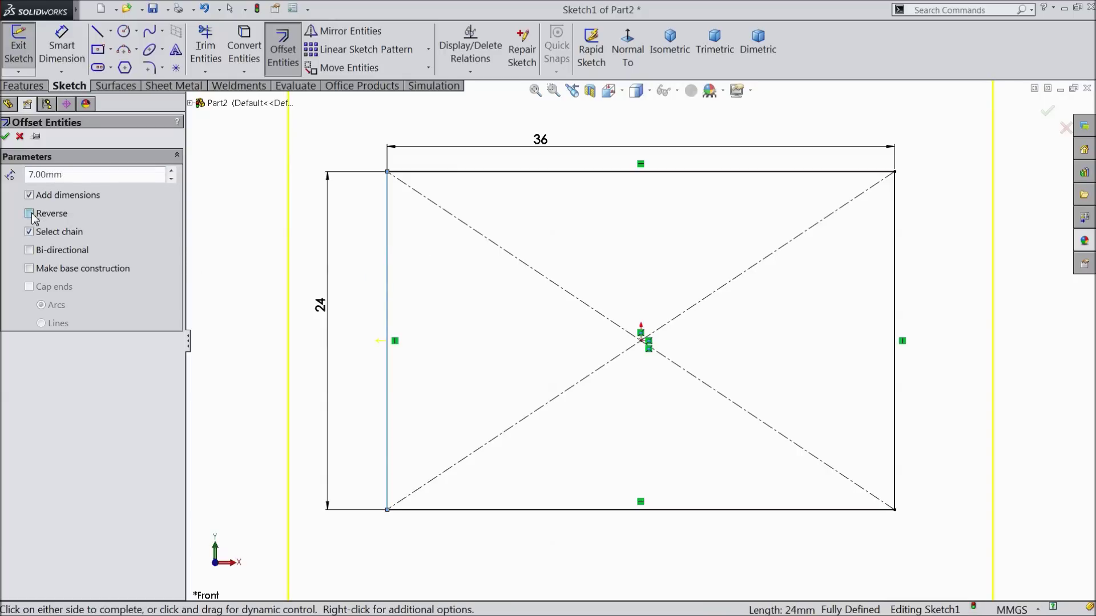
click(7, 137)
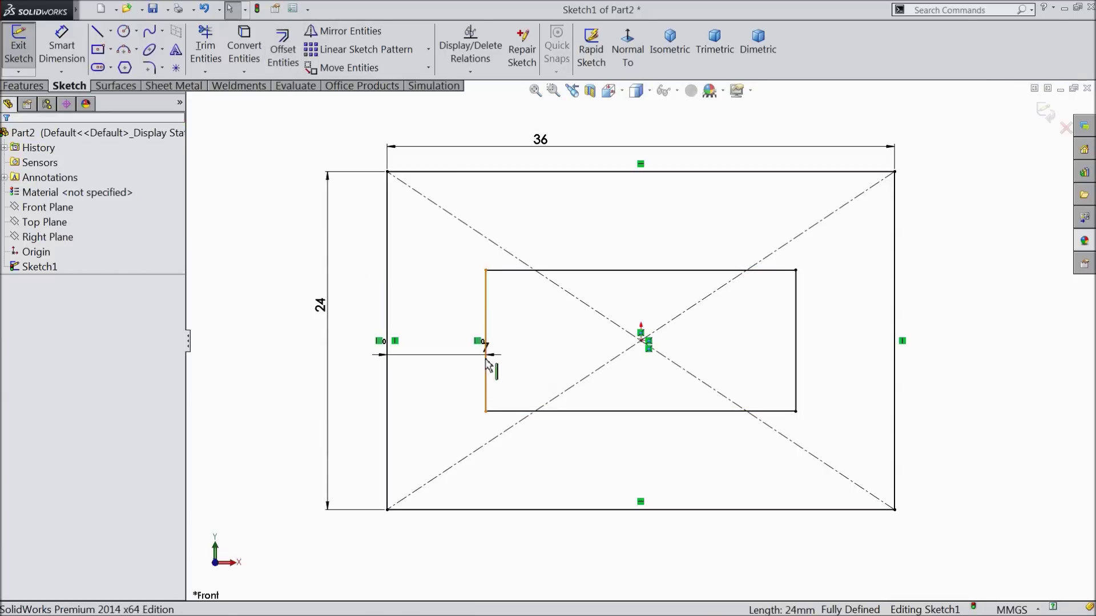
drag(490, 358, 445, 350)
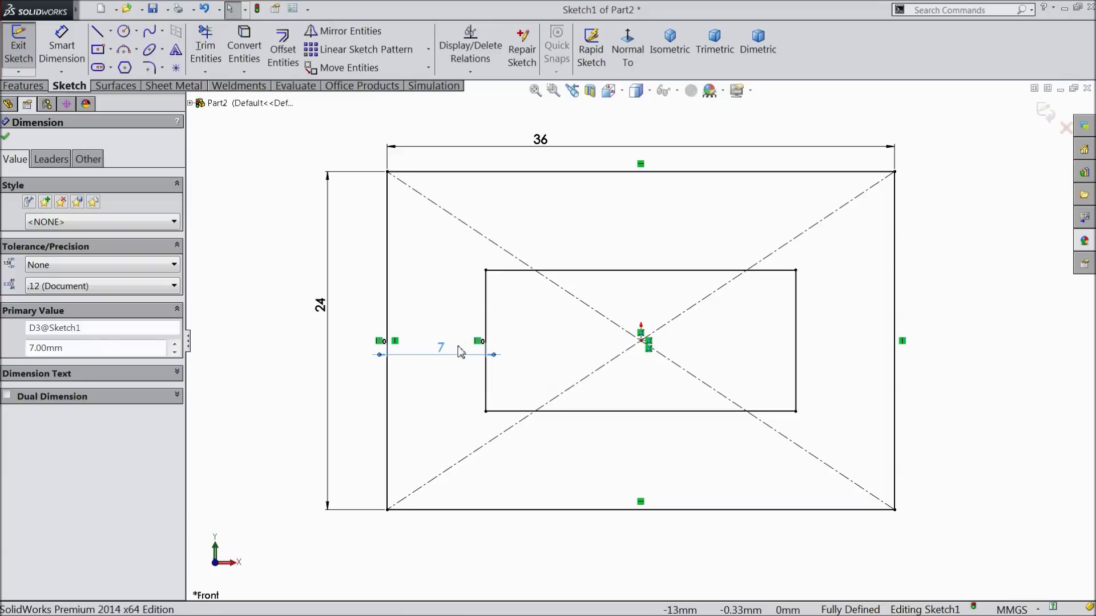
click(7, 137)
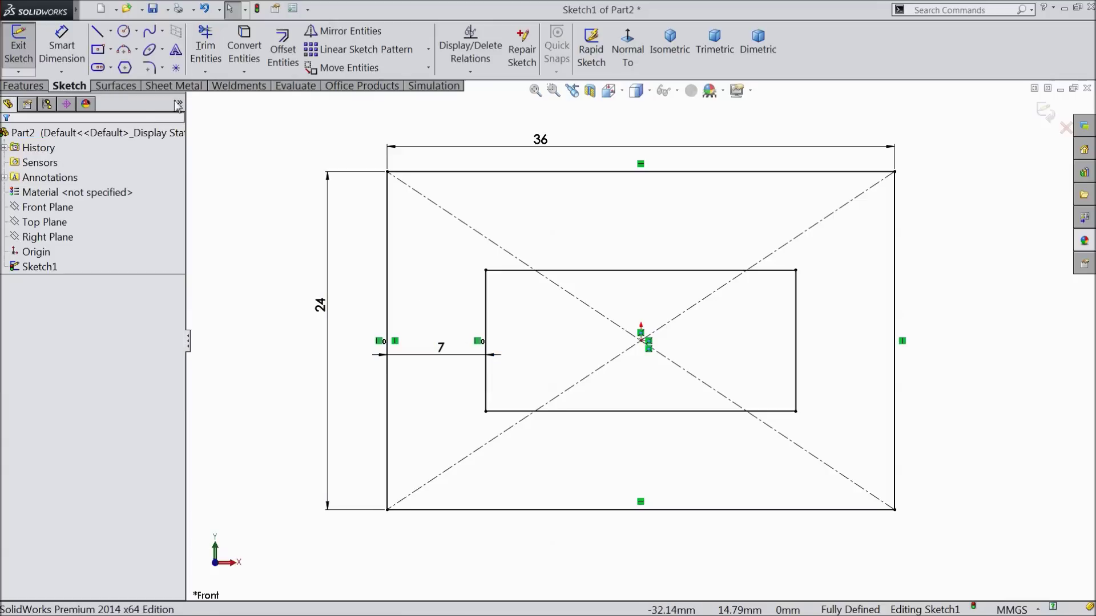
click(150, 68)
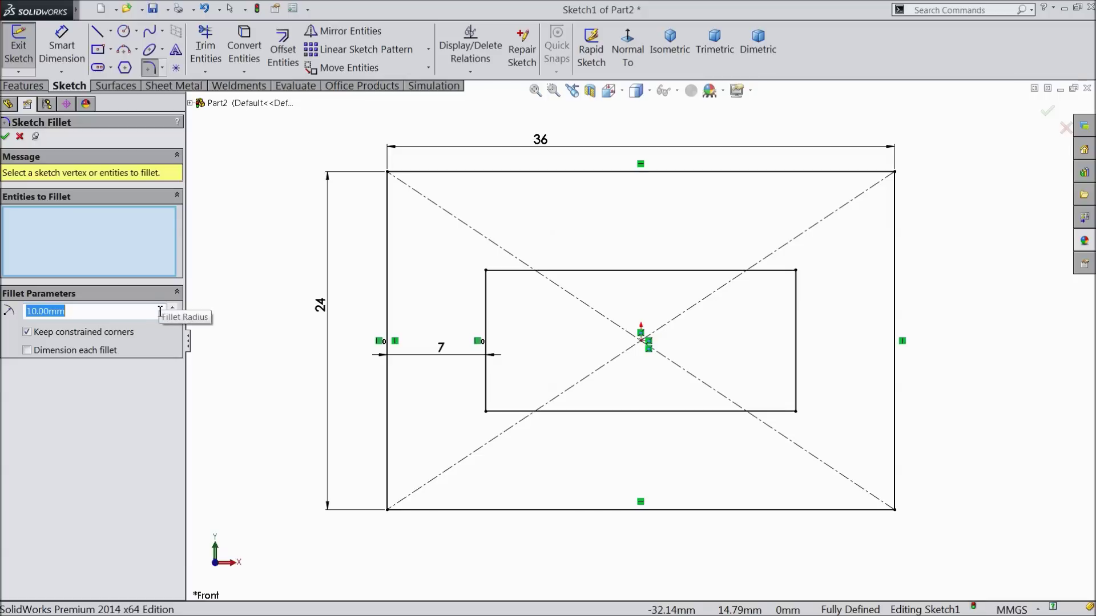
Fillet the outer rectangle's four corners with an 11.5 mm radius.
text(.5)
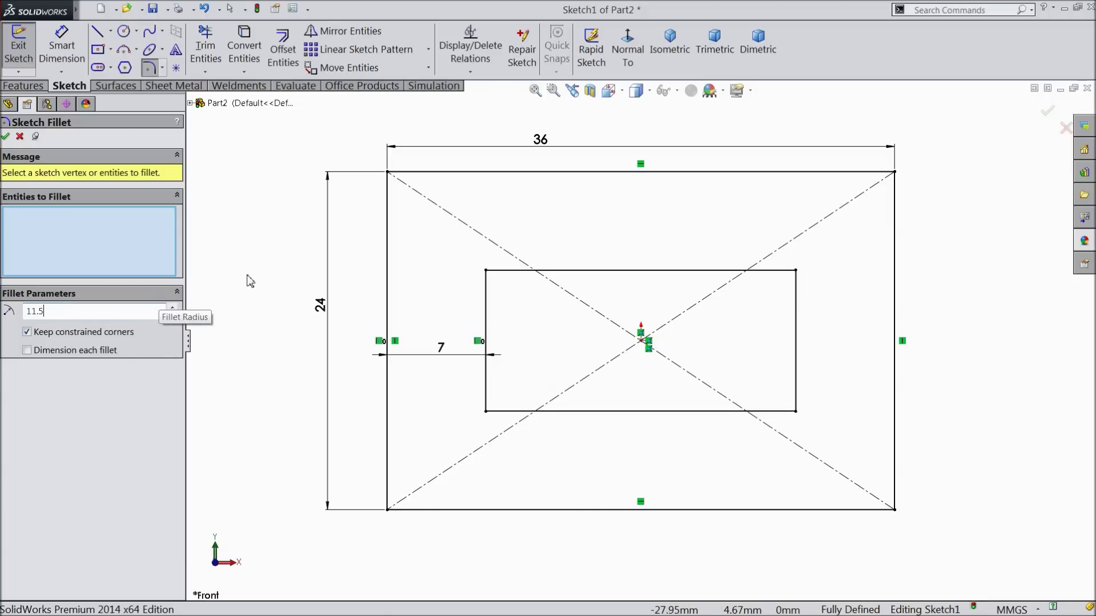
click(388, 183)
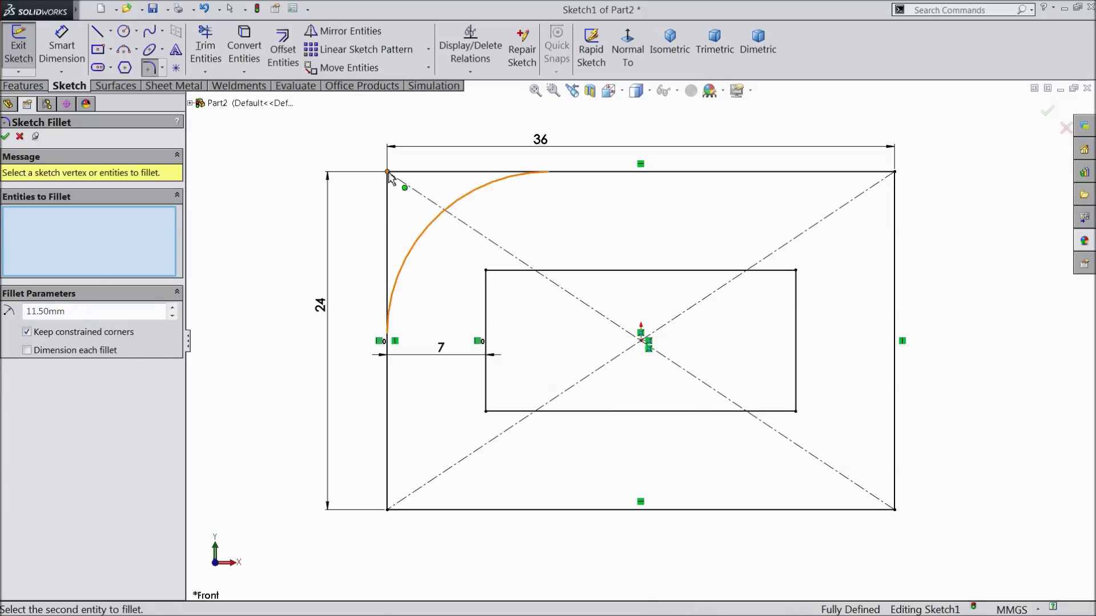
click(390, 510)
click(895, 509)
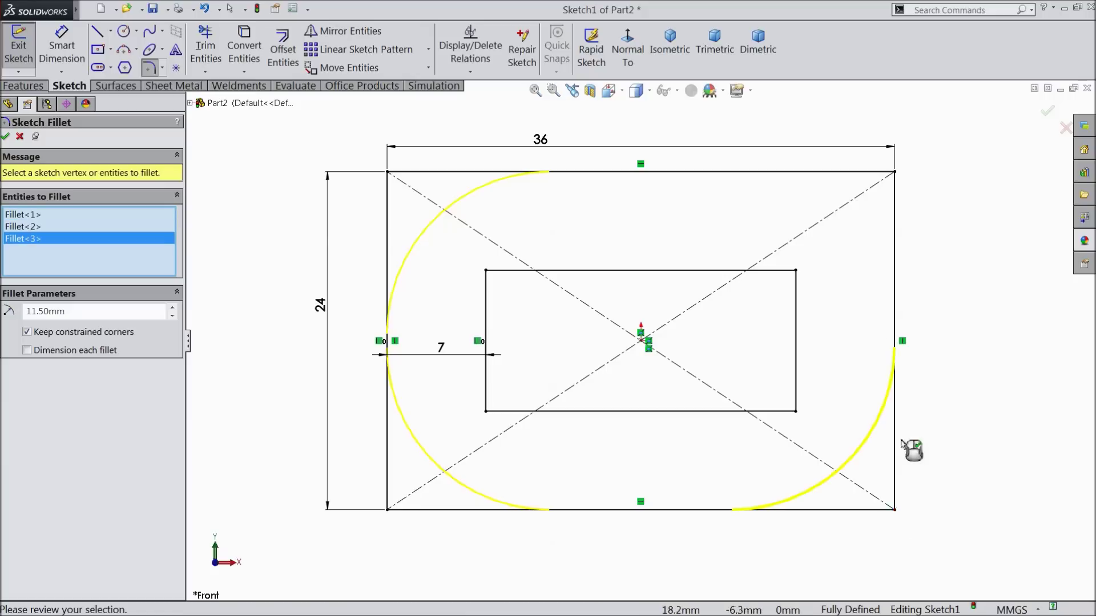
click(895, 172)
click(894, 172)
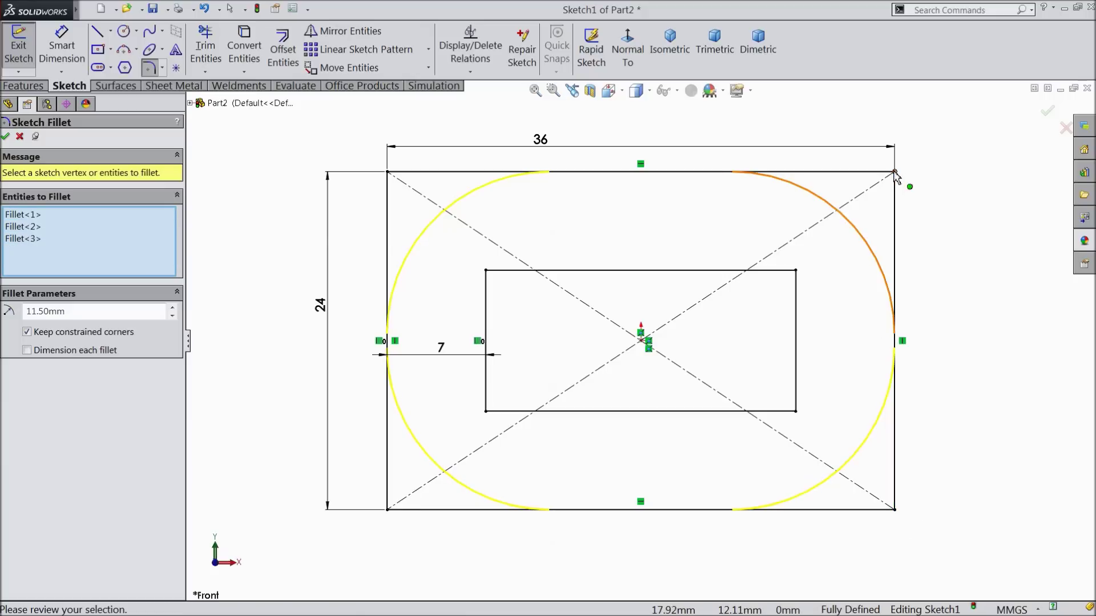
click(894, 173)
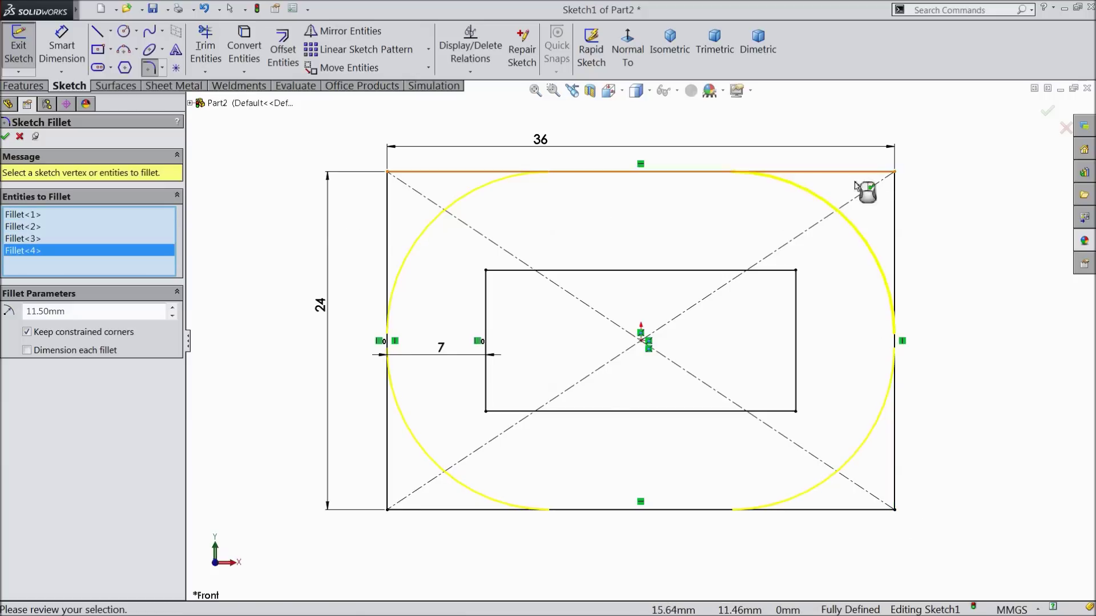
click(6, 137)
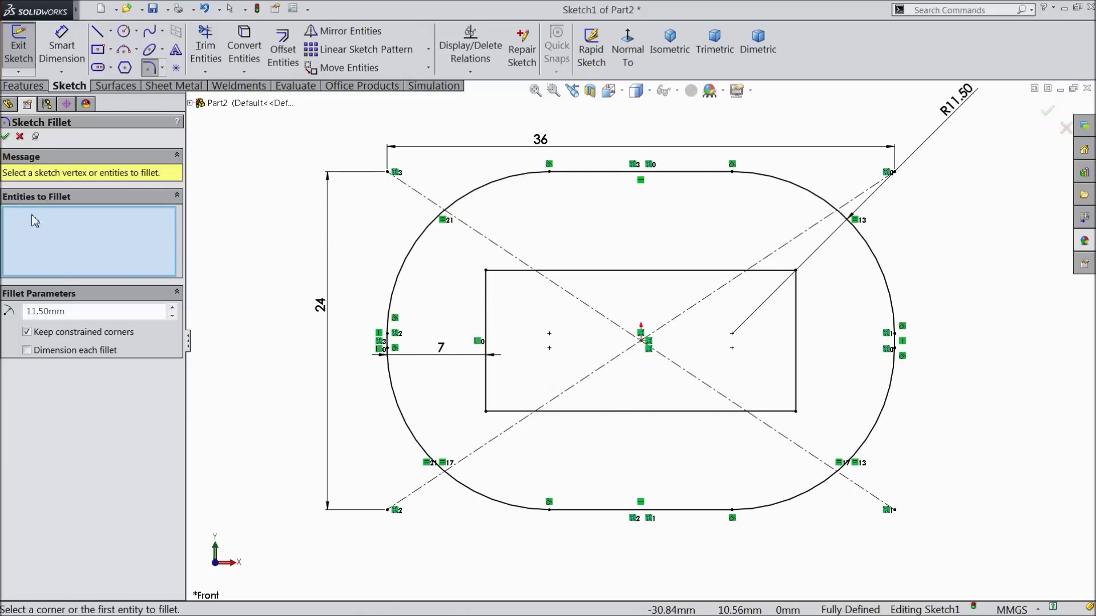
Fillet the inner rectangle's four corners with a 4.5 mm radius.
double_click(45, 311)
text(4.5)
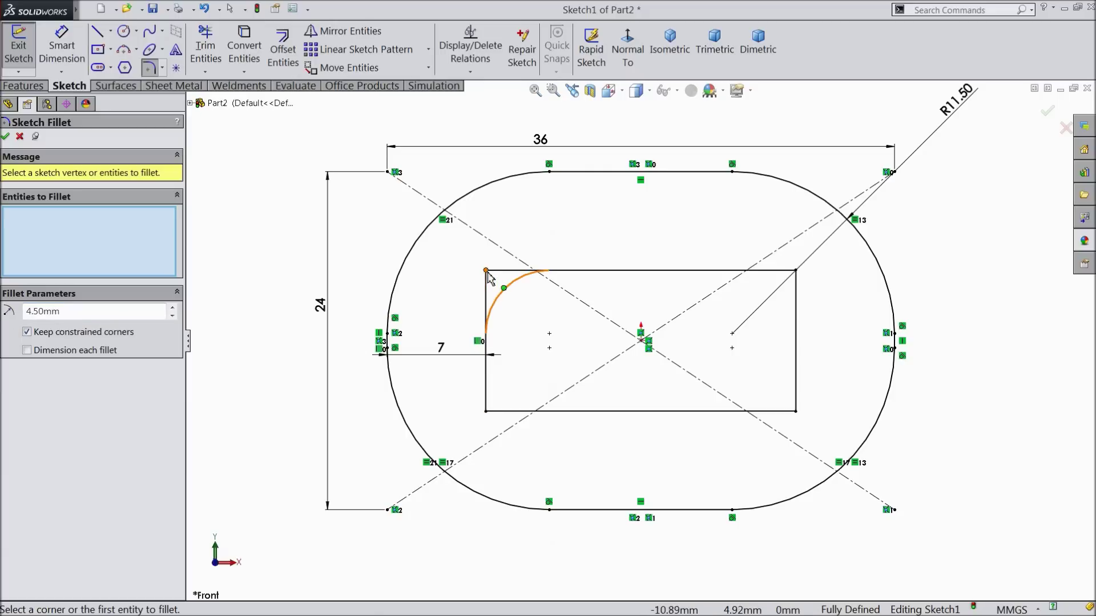
click(487, 272)
click(486, 412)
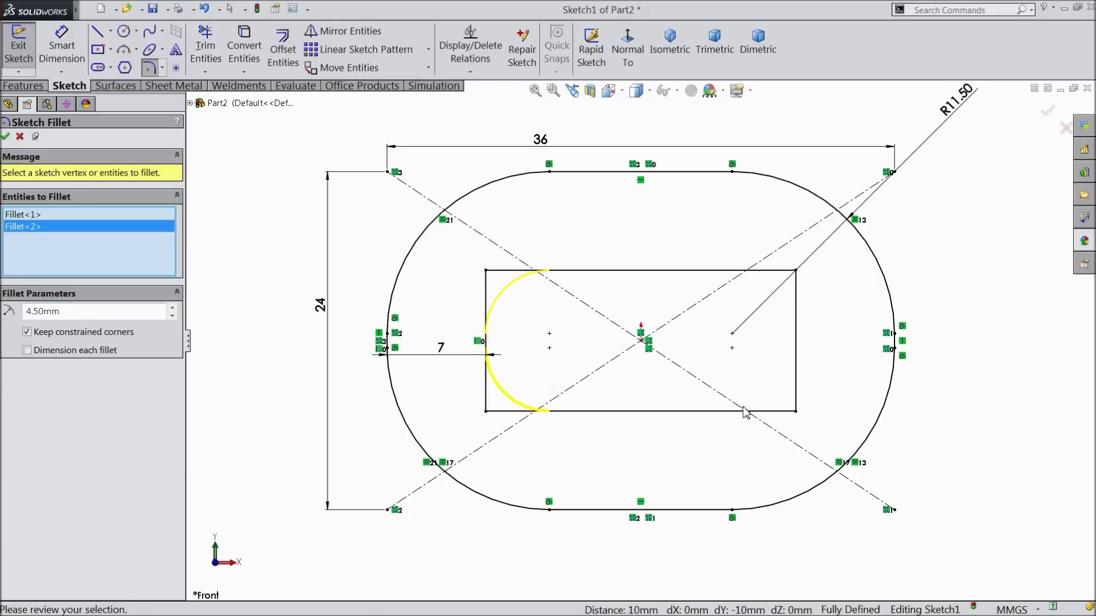
click(797, 412)
click(796, 272)
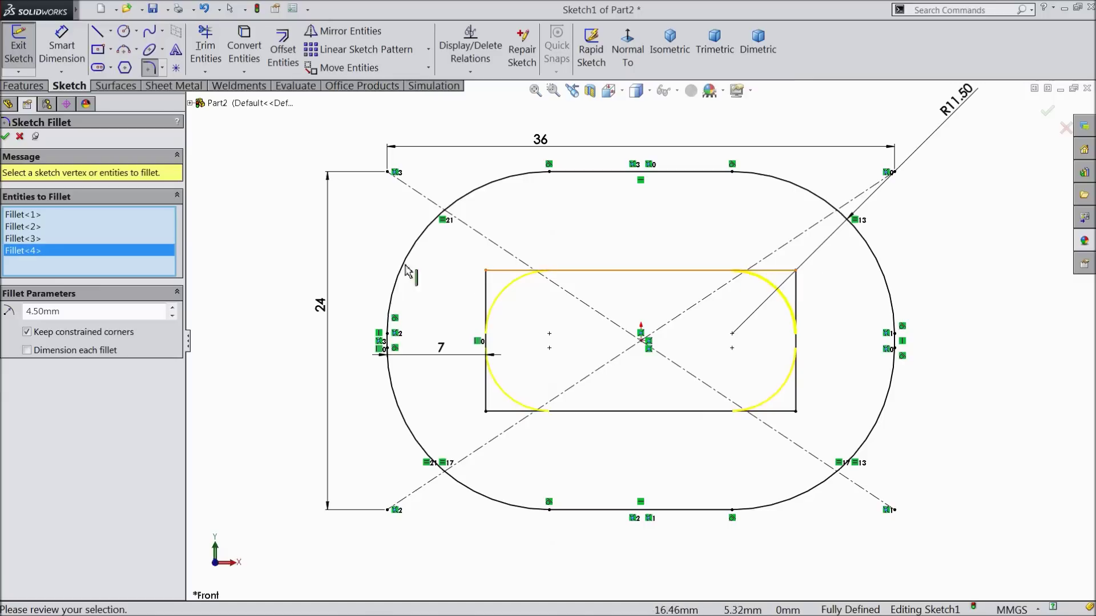
click(6, 137)
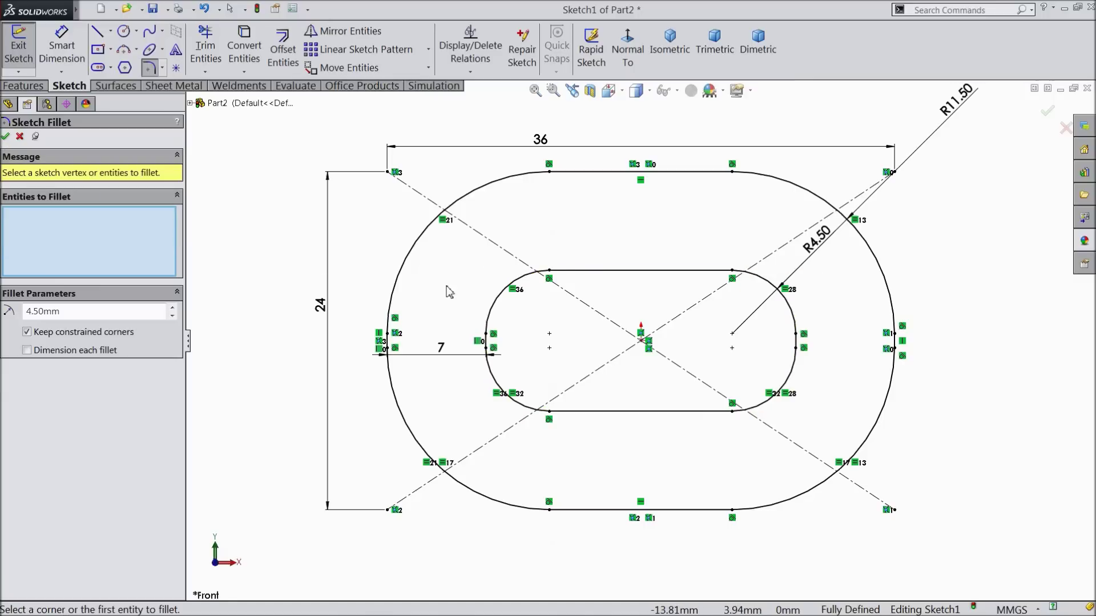
click(5, 137)
click(41, 90)
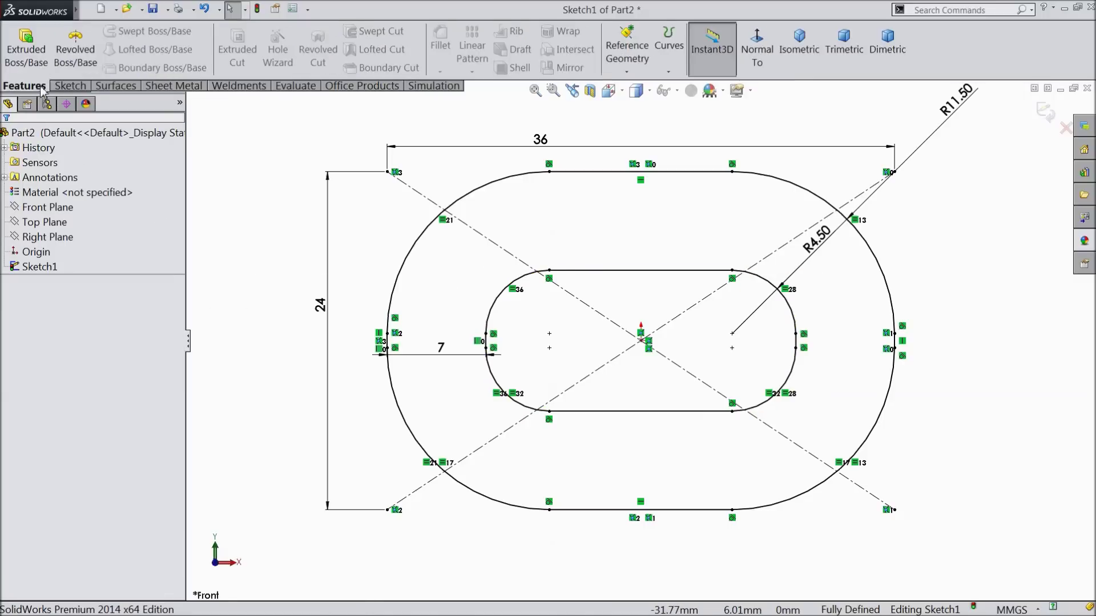
Extrude the link outline 7 mm using the Mid Plane end condition.
click(25, 49)
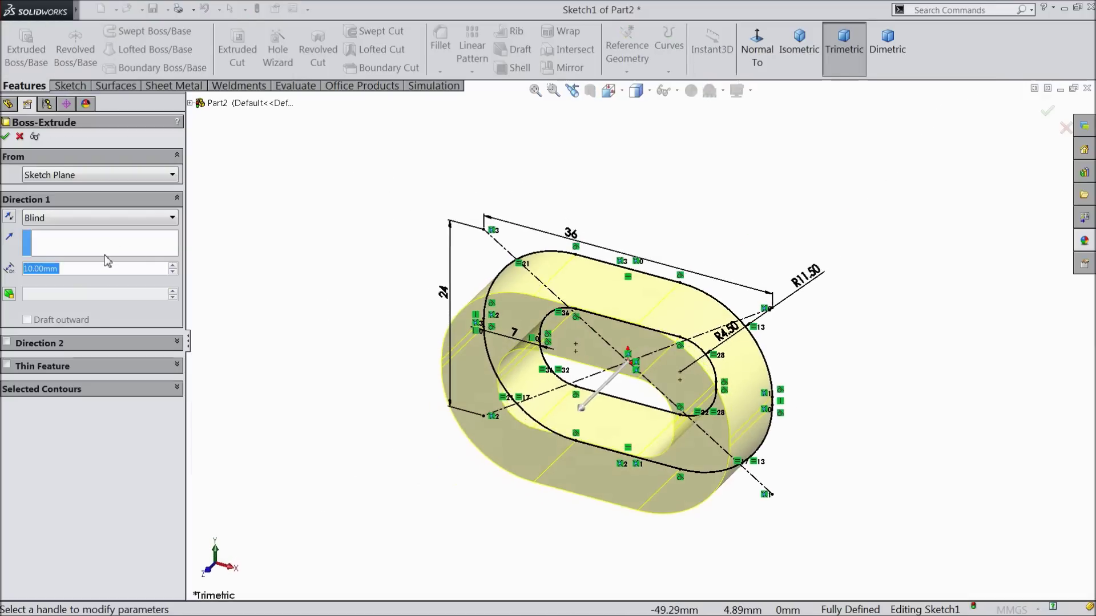
text(7)
click(81, 220)
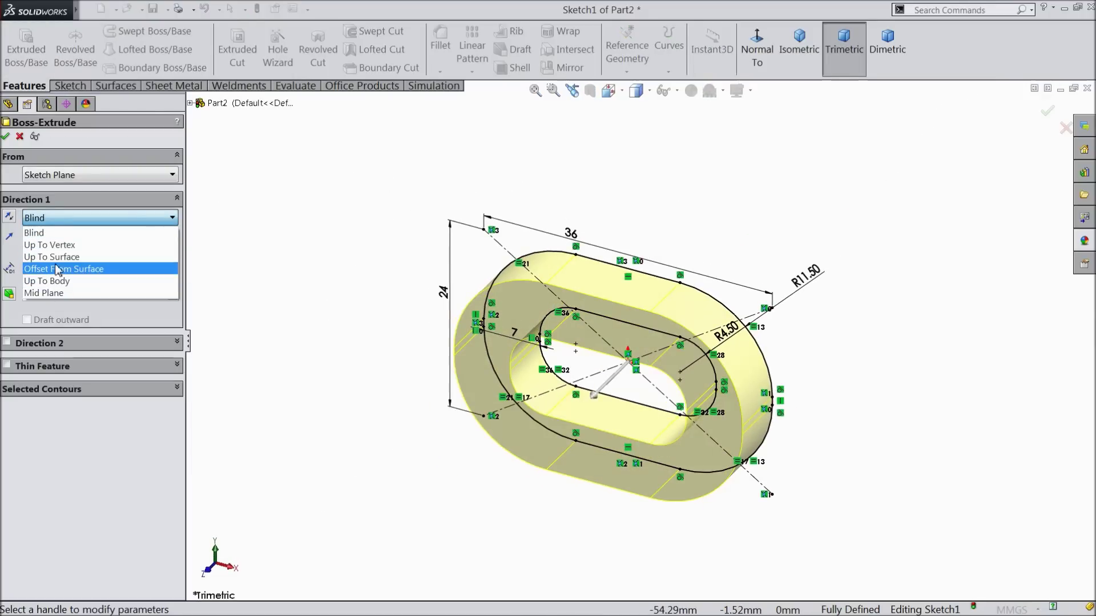
click(52, 293)
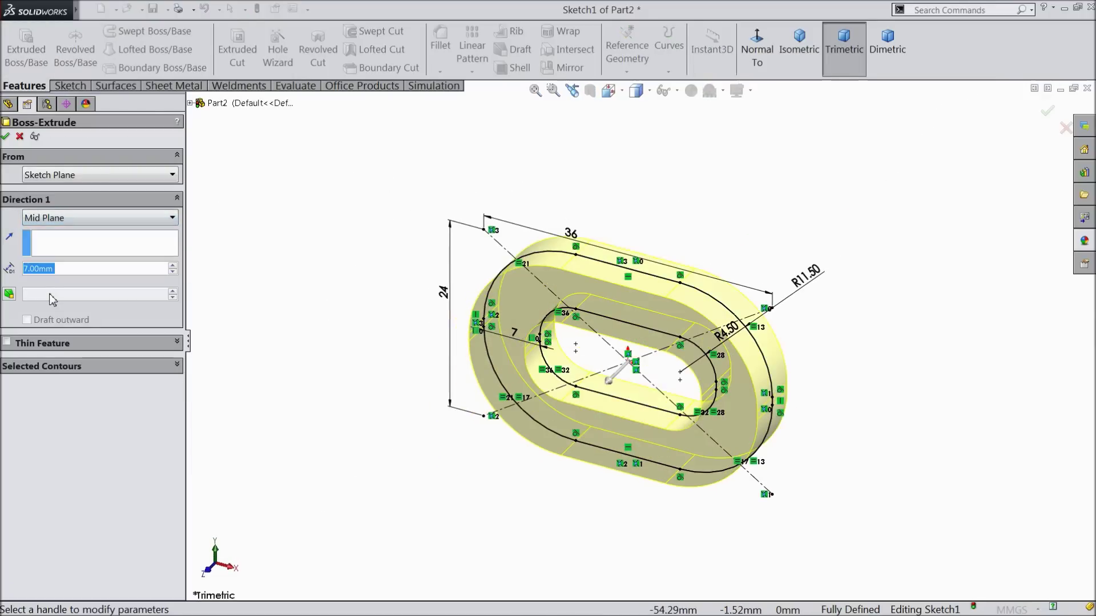
click(5, 137)
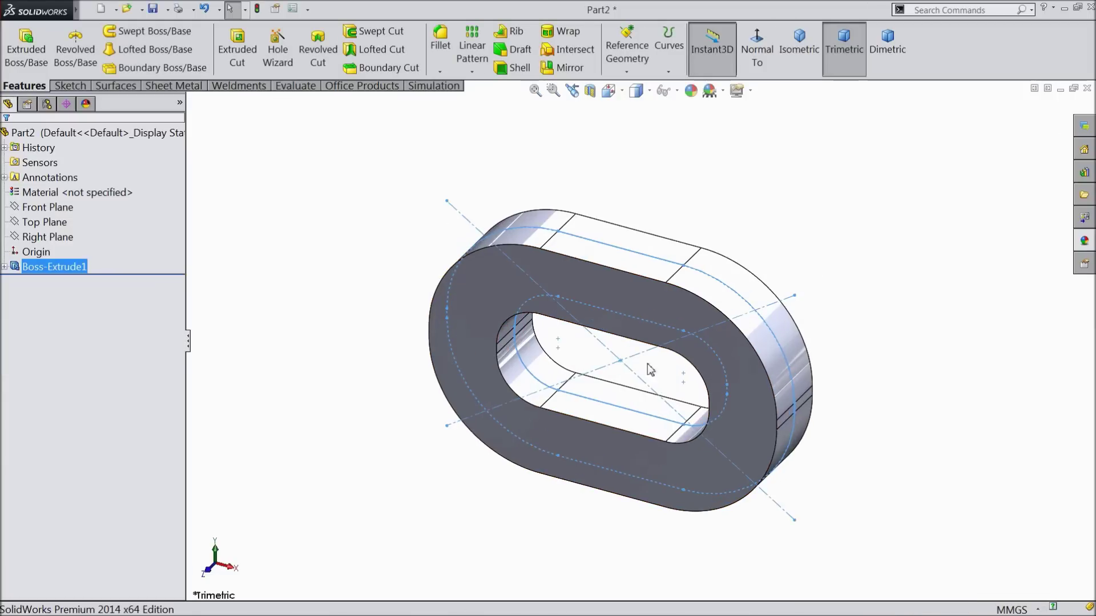
click(392, 303)
Apply a 3 mm fillet to the link's front and back faces.
click(440, 41)
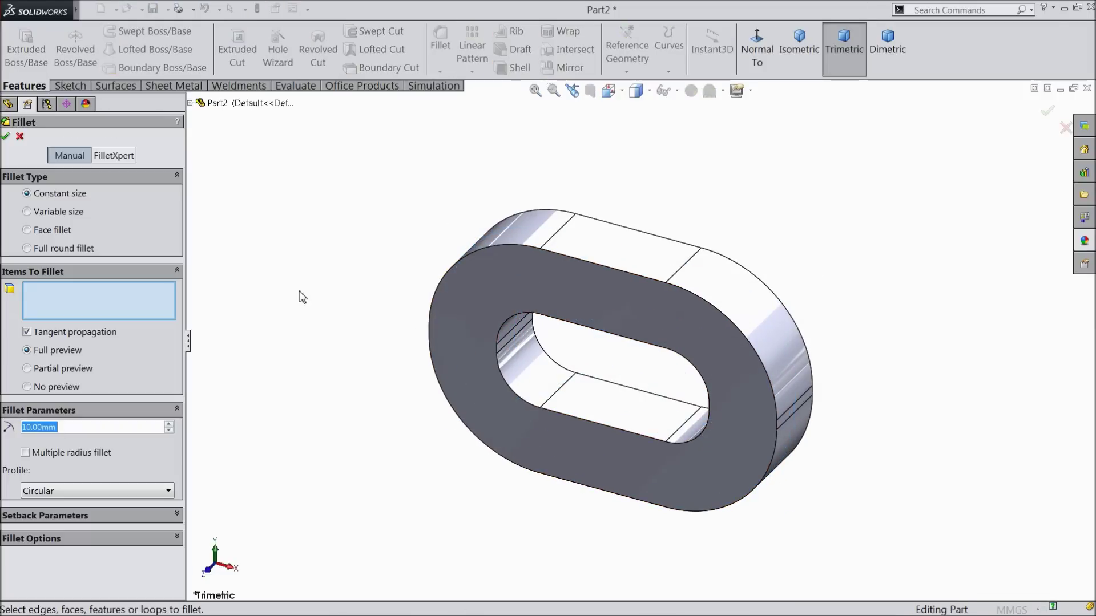
text(3)
key(Return)
click(484, 346)
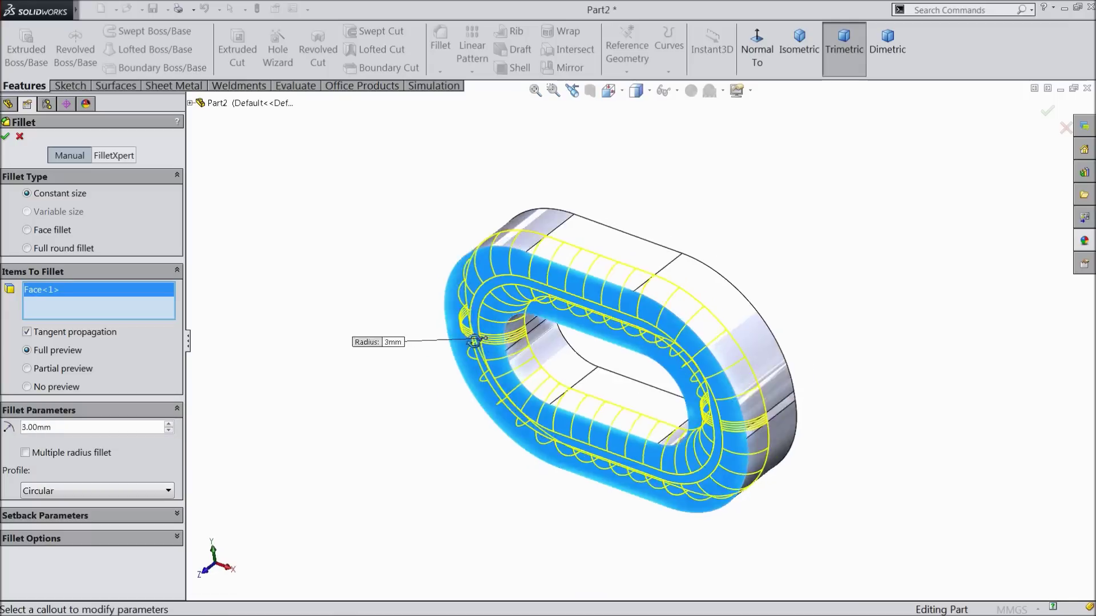
middle_drag(484, 346, 386, 404)
click(597, 395)
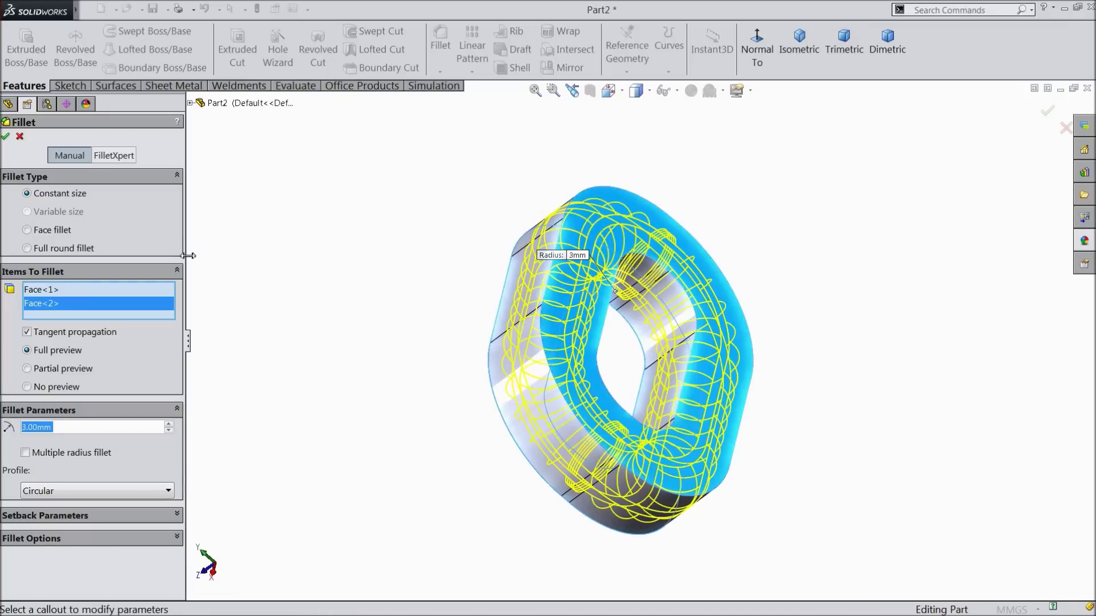
click(6, 137)
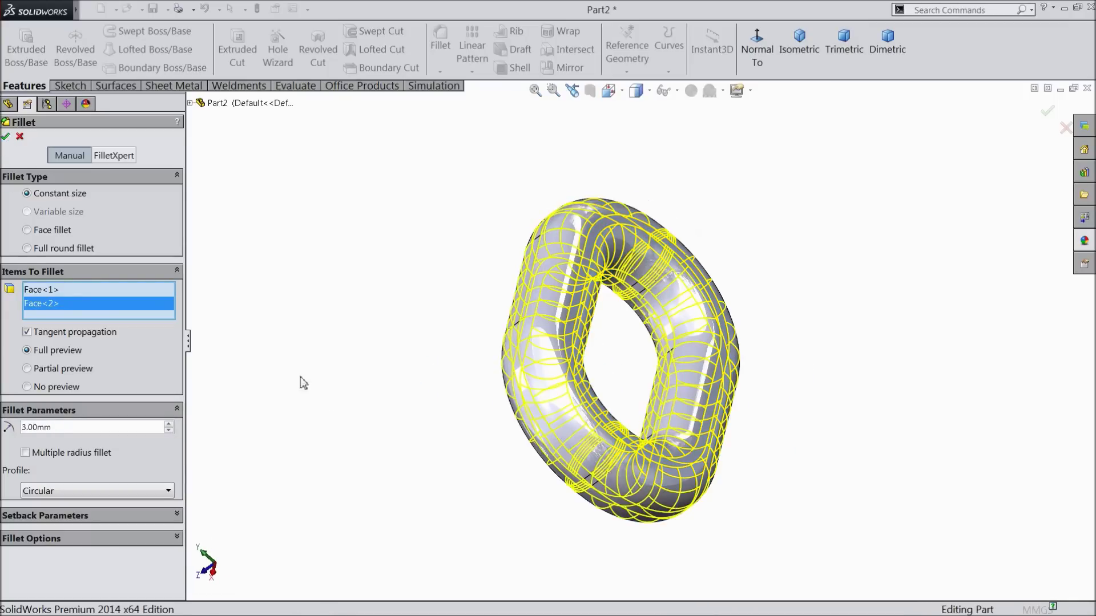
middle_drag(364, 425, 524, 423)
scroll(721, 416, down, 2)
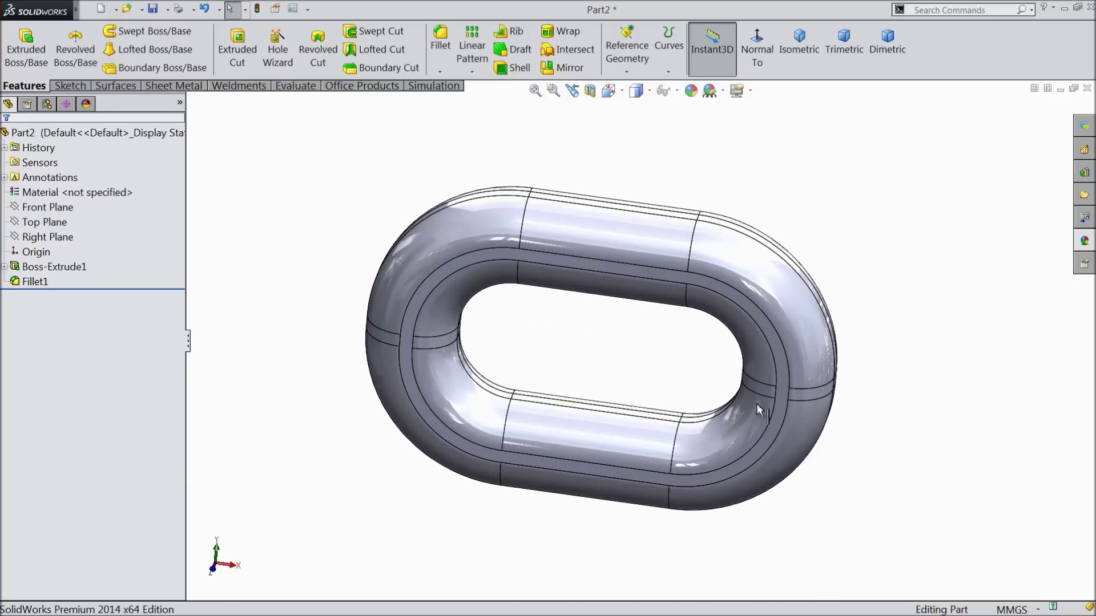
Apply the Metal > Bronze appearance to the link, then bring up Save As.
click(1087, 250)
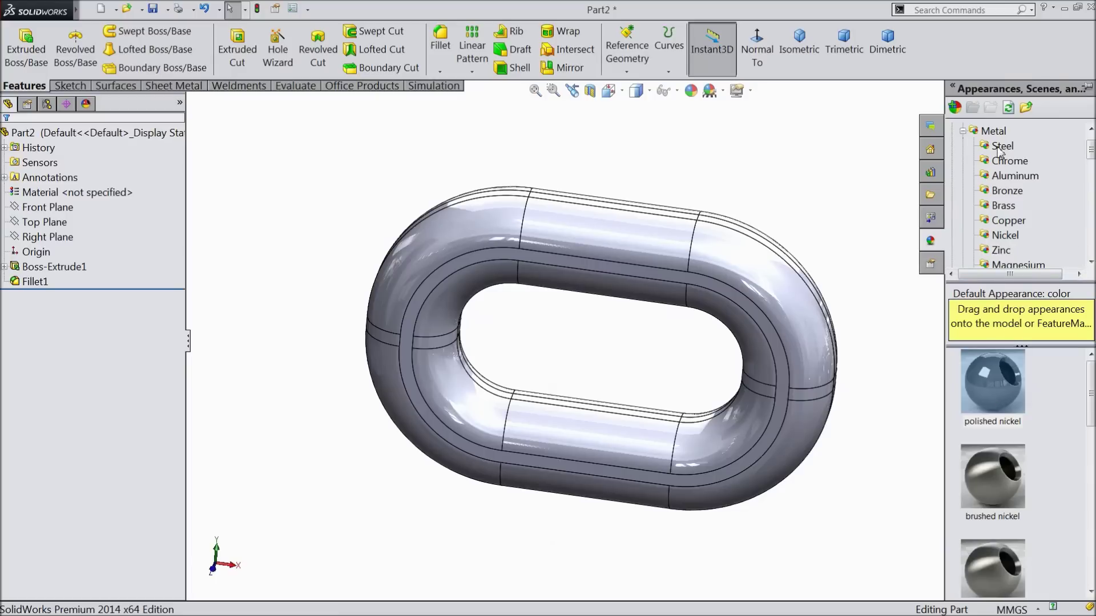
click(1004, 242)
double_click(994, 390)
middle_drag(833, 222, 875, 242)
key(ctrl+s)
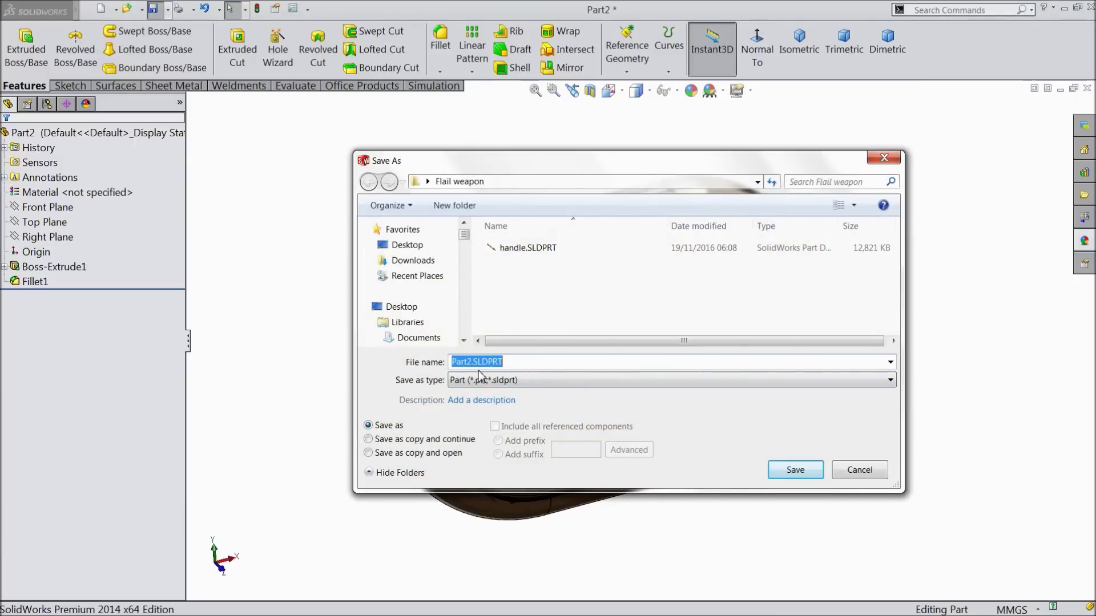
Save the link as part file 'chain' in the Flail weapon folder.
text(chain)
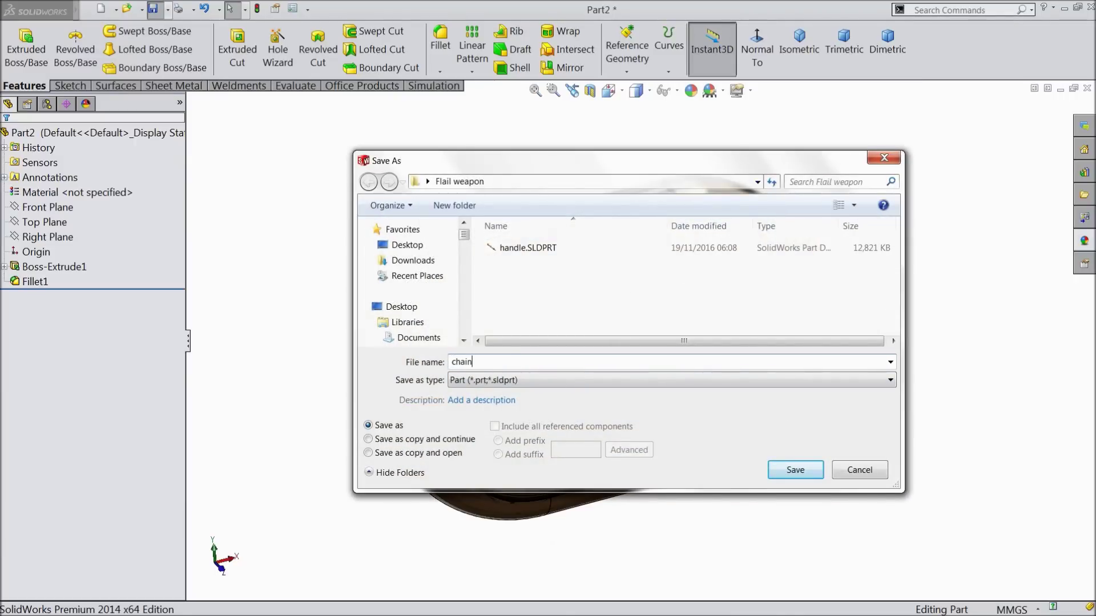
click(793, 471)
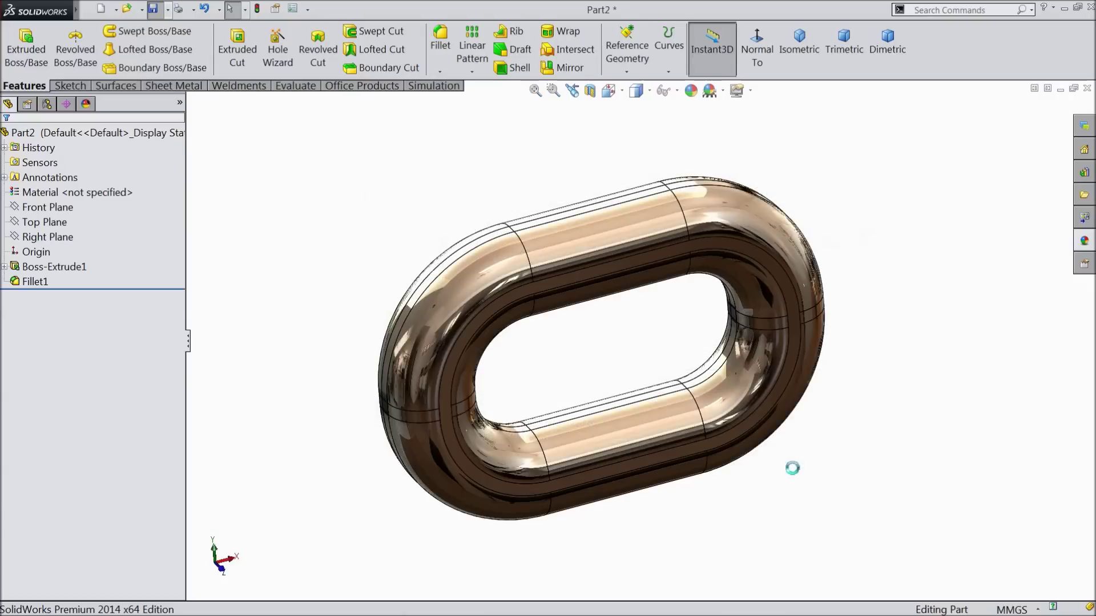
middle_drag(748, 466, 773, 501)
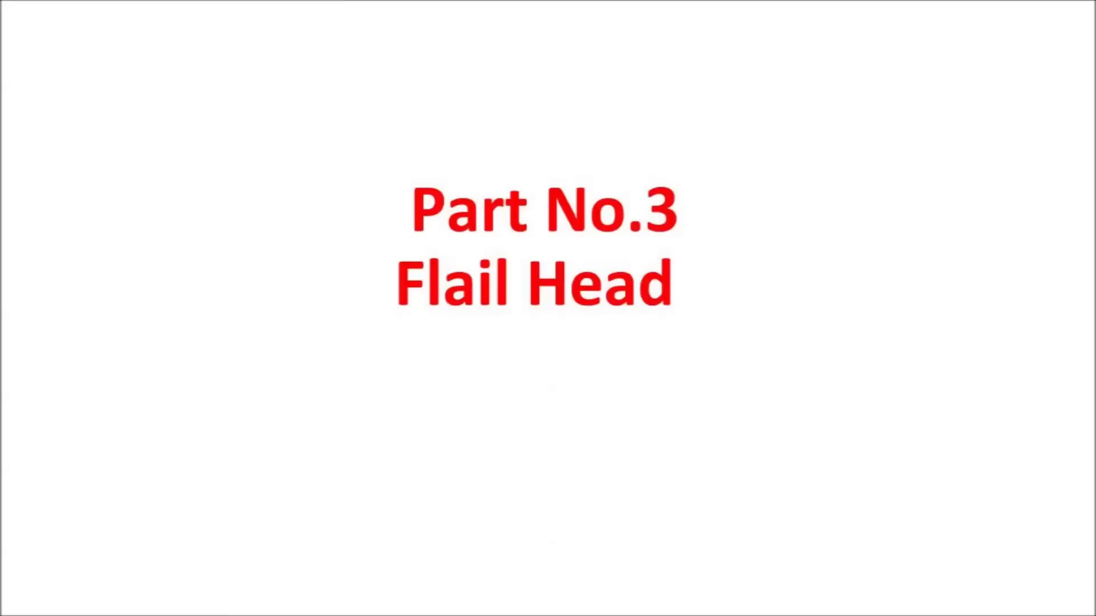
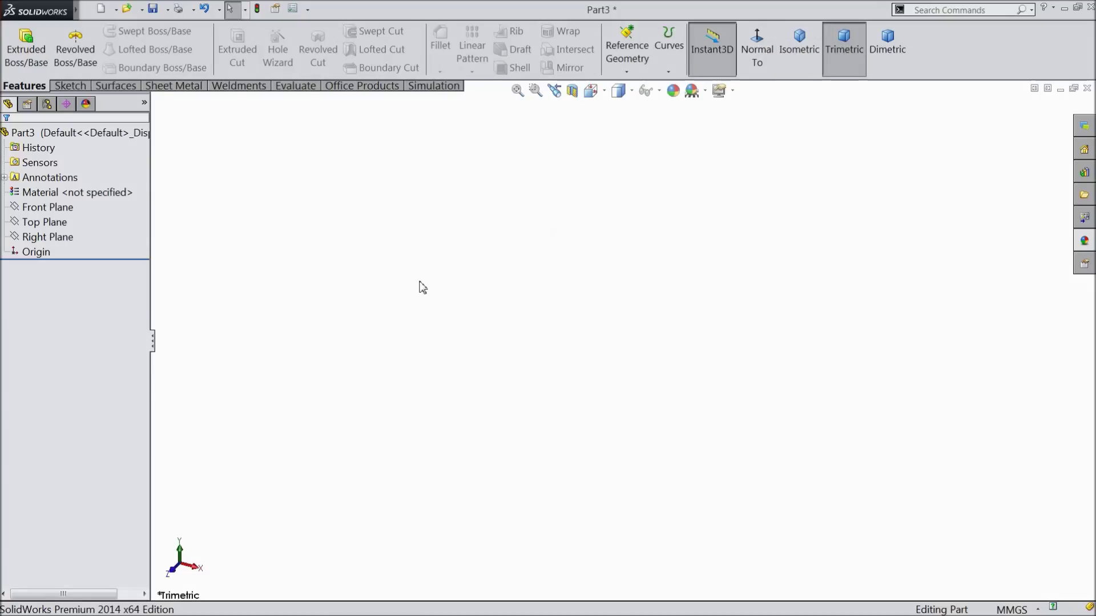
Start a sketch on the Front Plane and draw a circle centred on the origin.
click(51, 209)
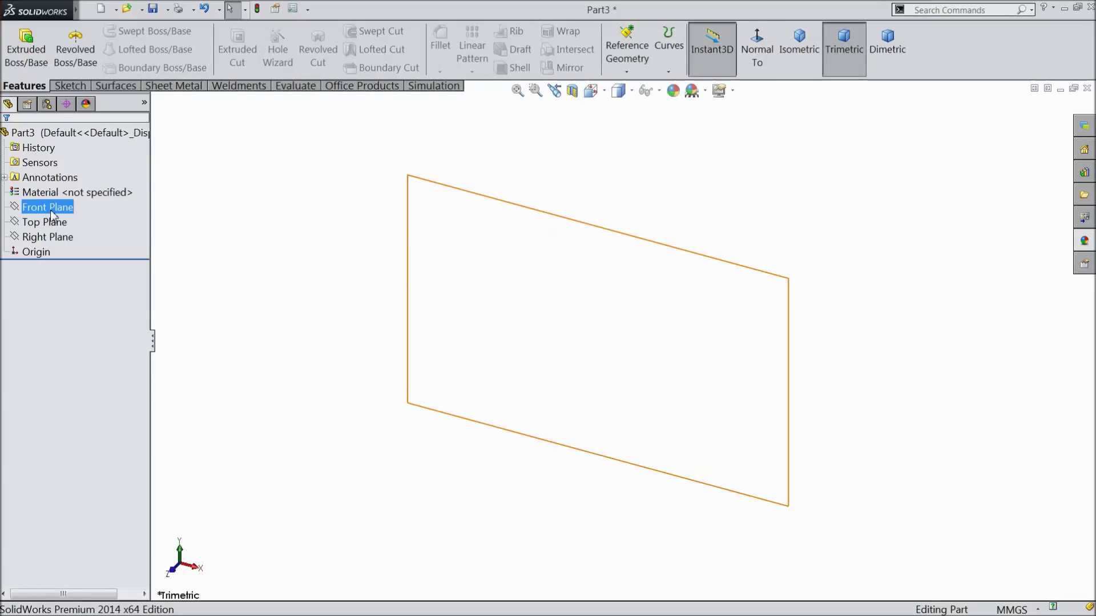
click(64, 197)
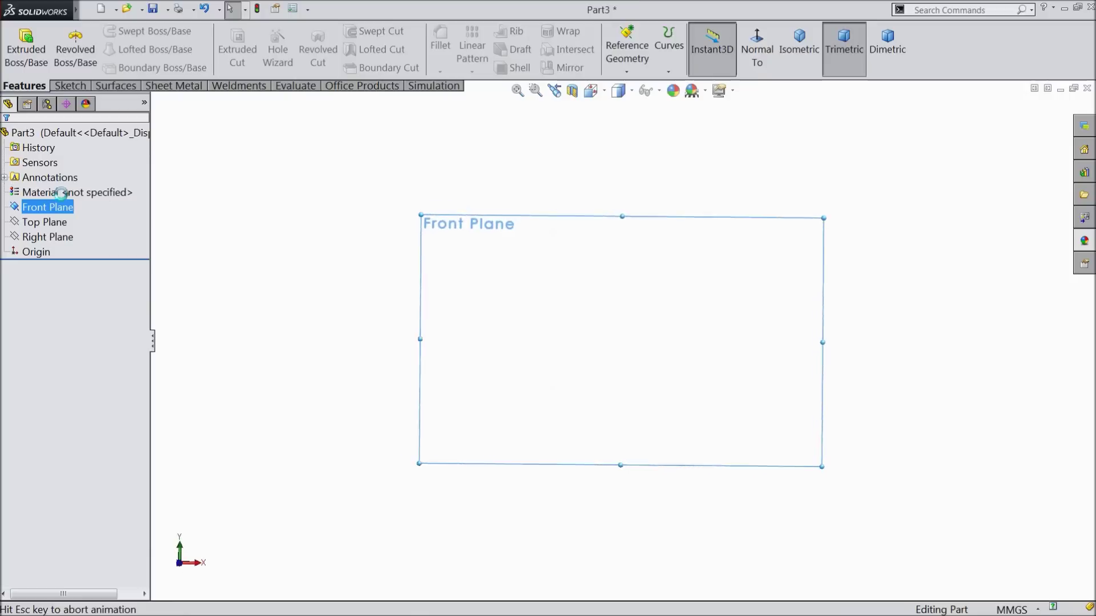
click(71, 86)
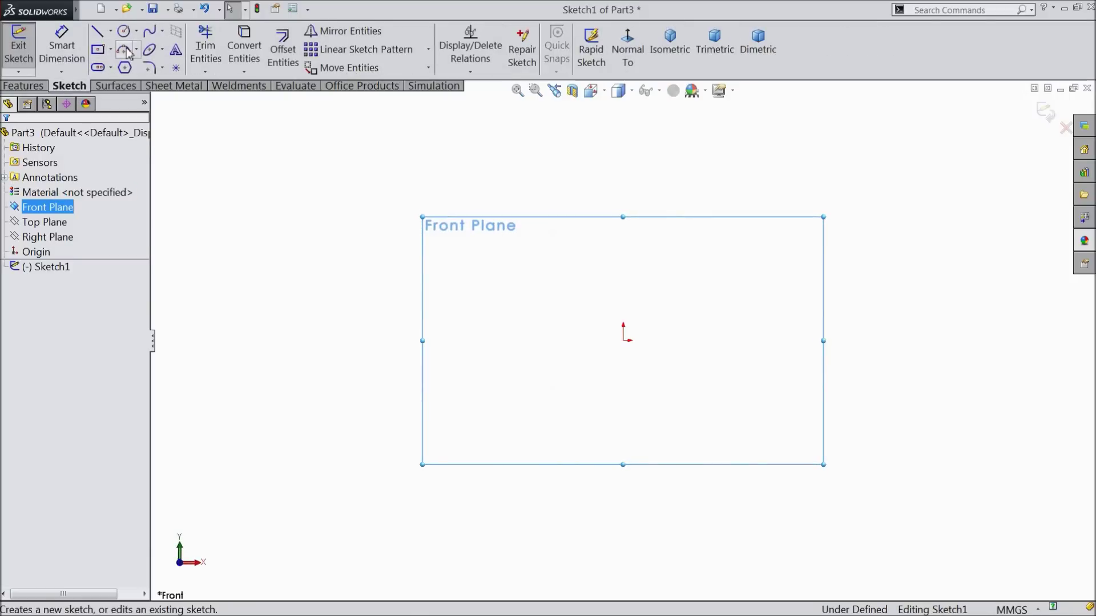
click(125, 32)
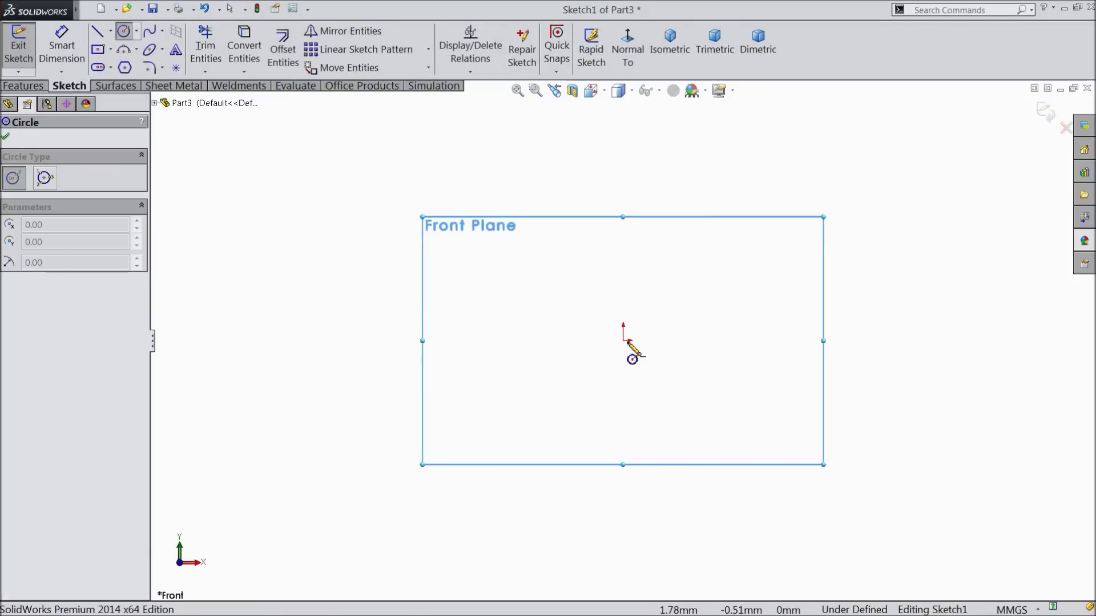
click(623, 341)
click(440, 171)
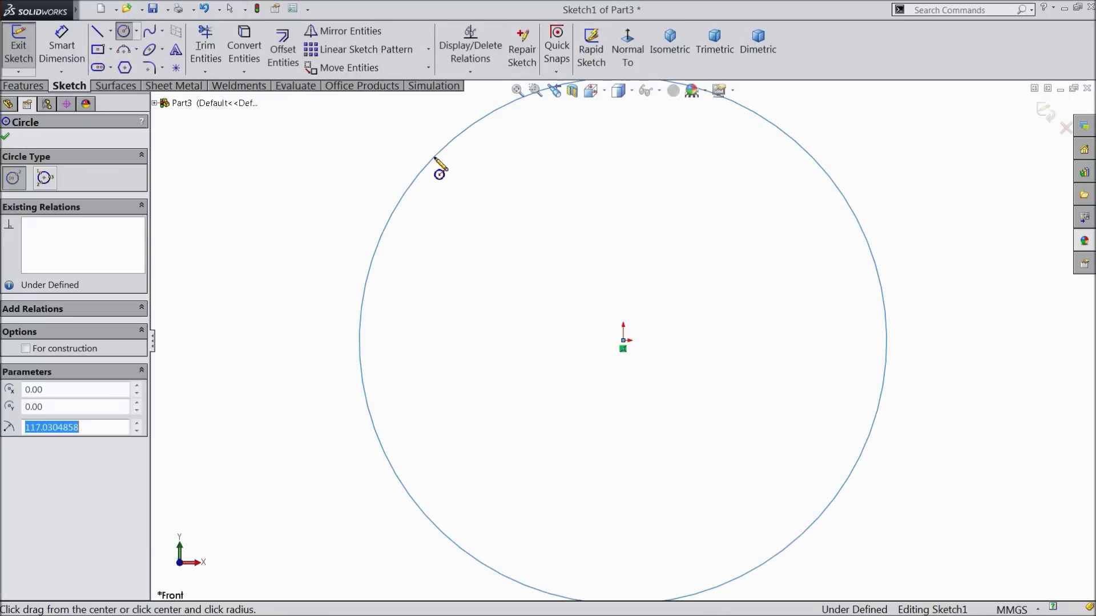
Draw a horizontal line from the circle's left quadrant to its right quadrant.
click(110, 32)
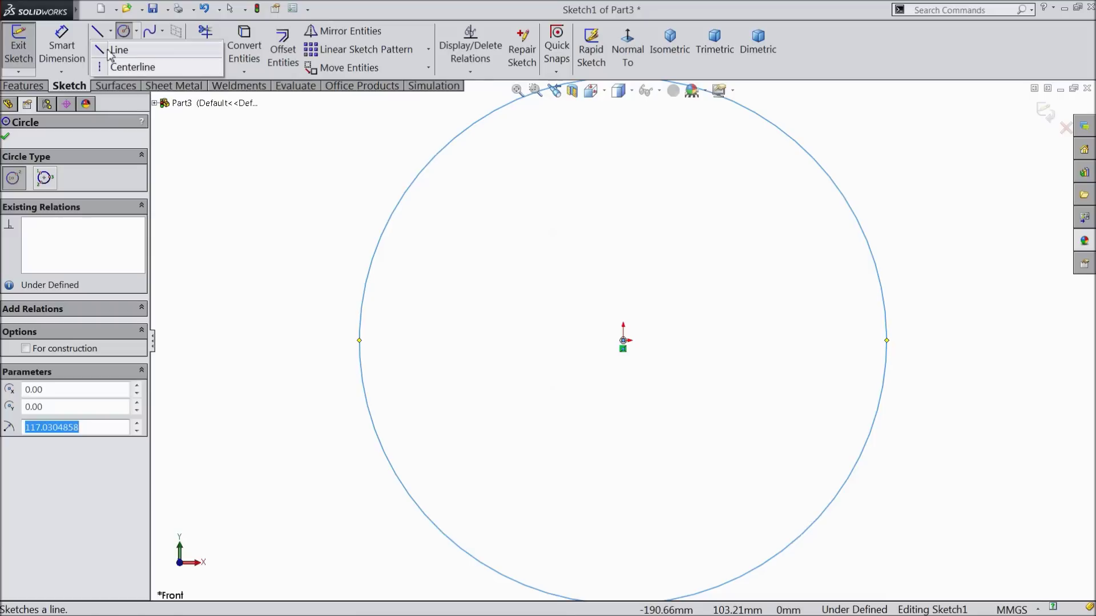
click(114, 50)
click(359, 341)
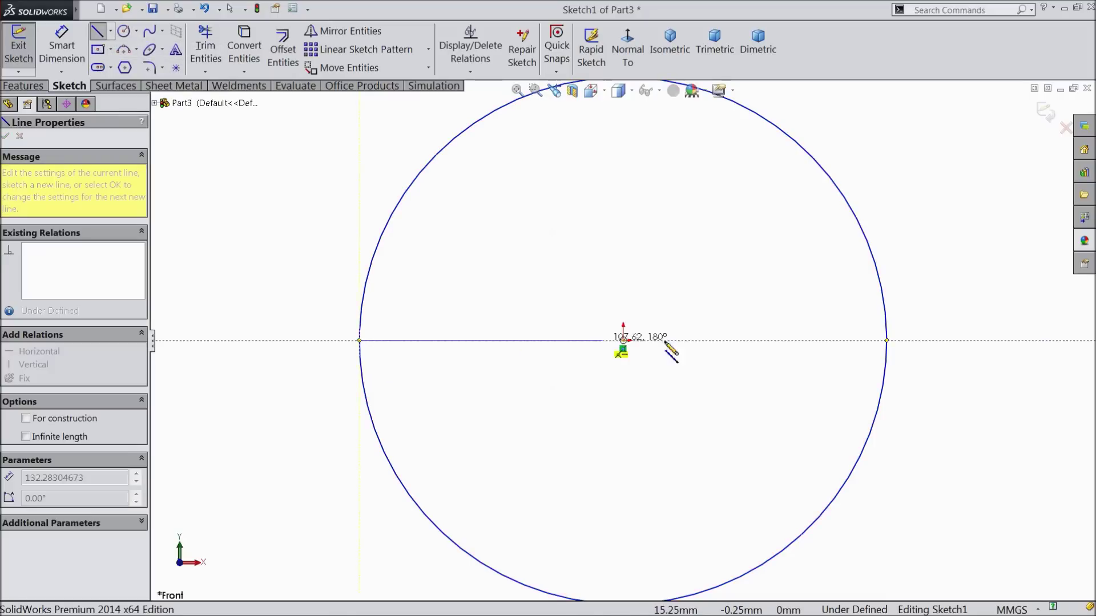
click(886, 341)
right_click(911, 258)
click(936, 103)
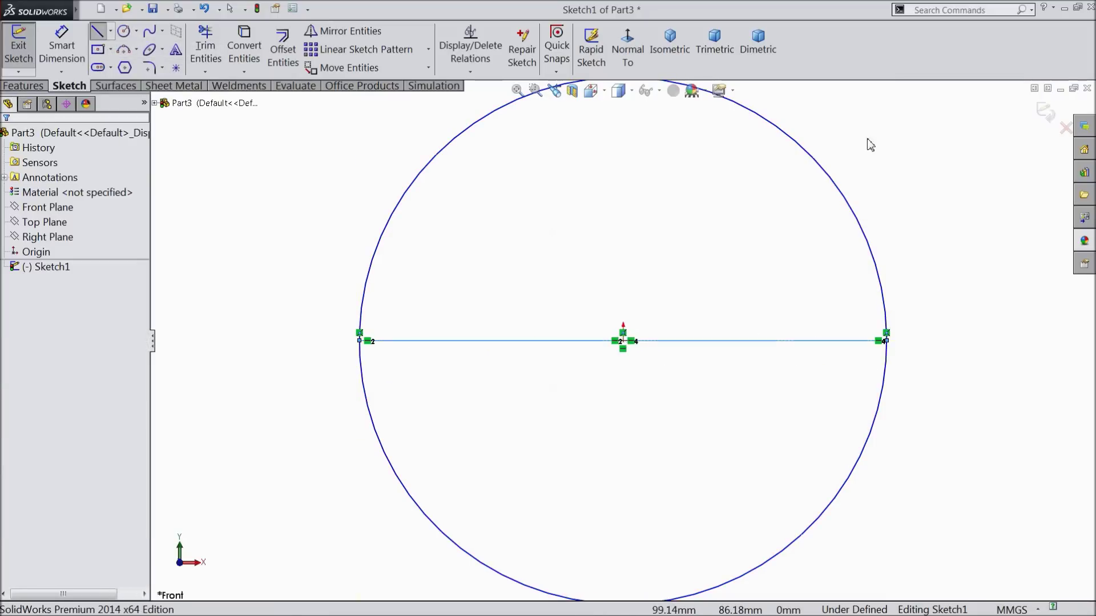
click(206, 50)
Trim off the lower arc, dimension the semicircle to R60, and launch Revolved Boss/Base.
click(365, 407)
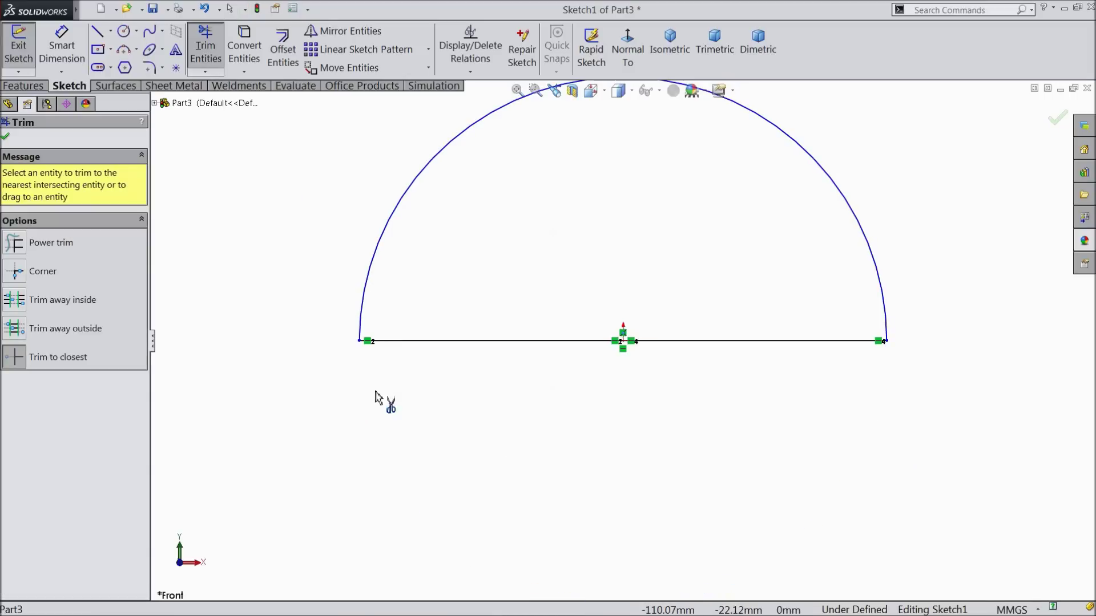
click(6, 138)
click(62, 48)
click(372, 268)
click(346, 251)
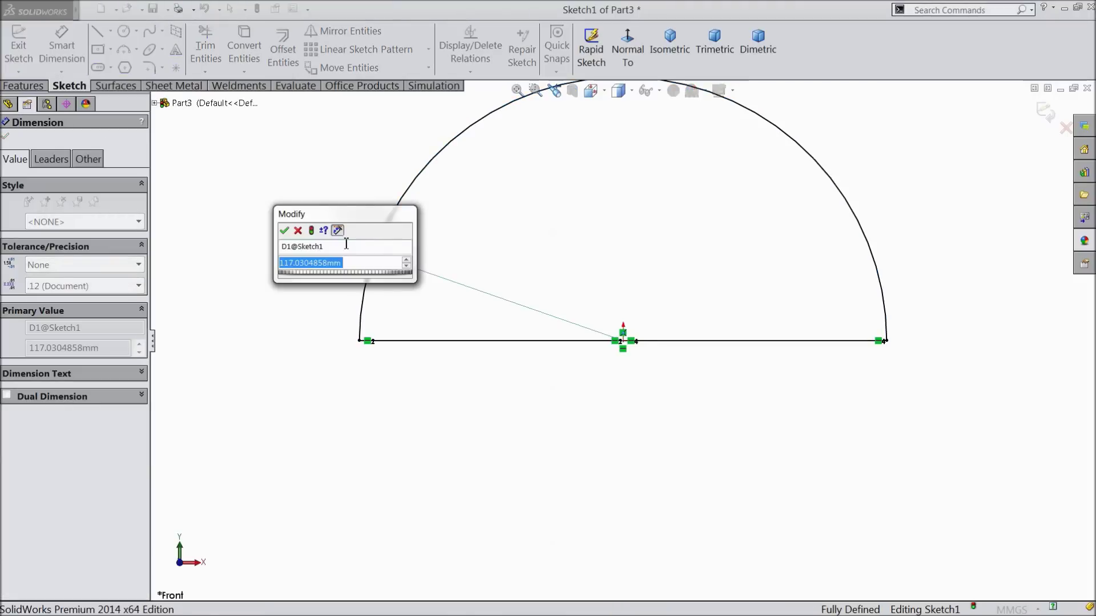
text(60)
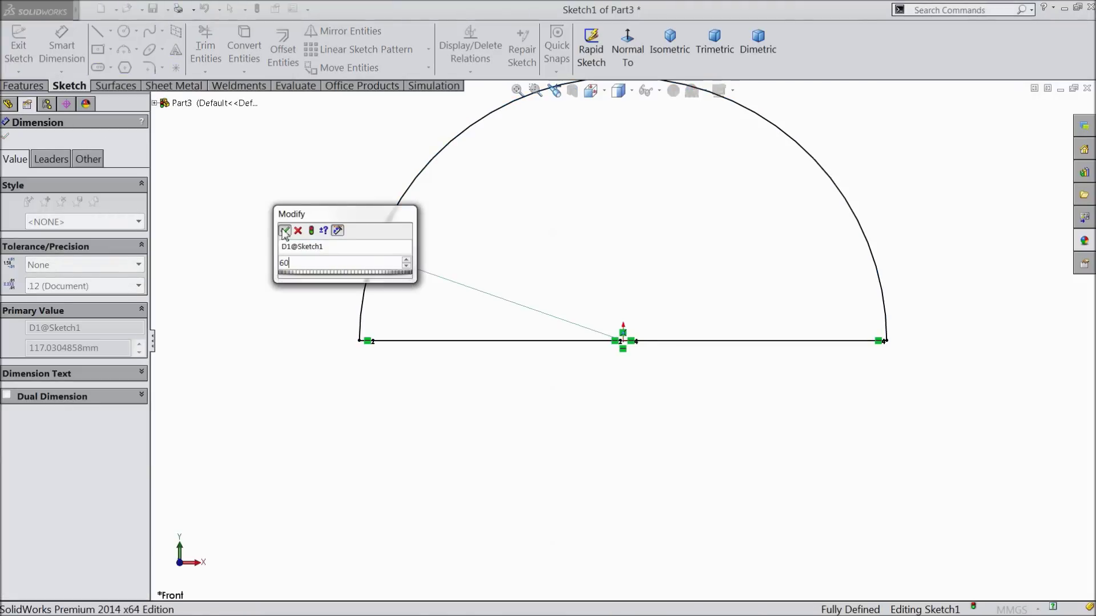
click(283, 230)
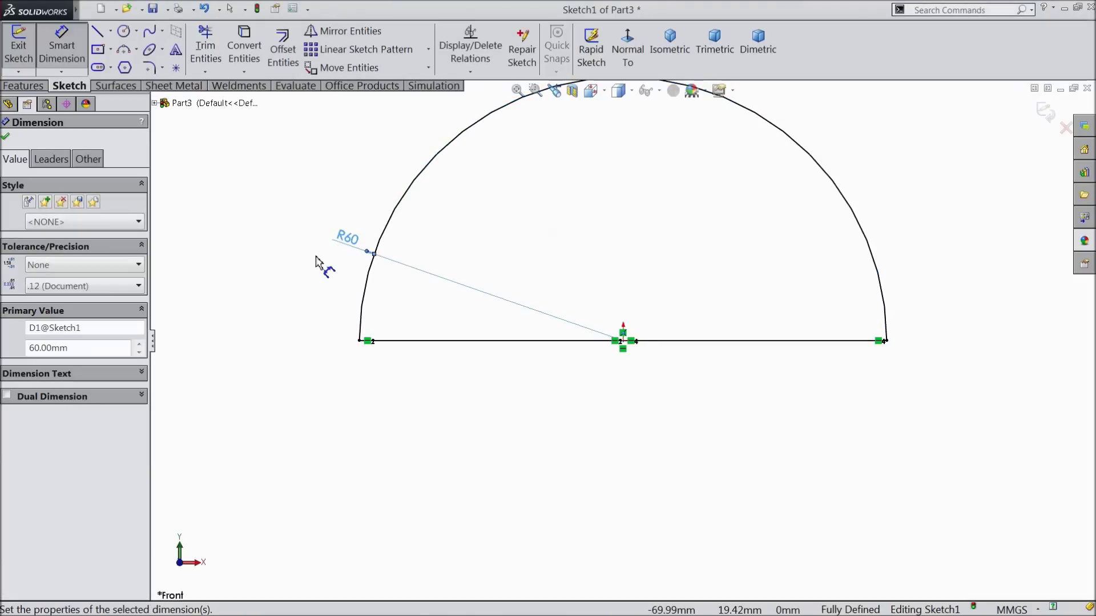
click(24, 86)
click(65, 52)
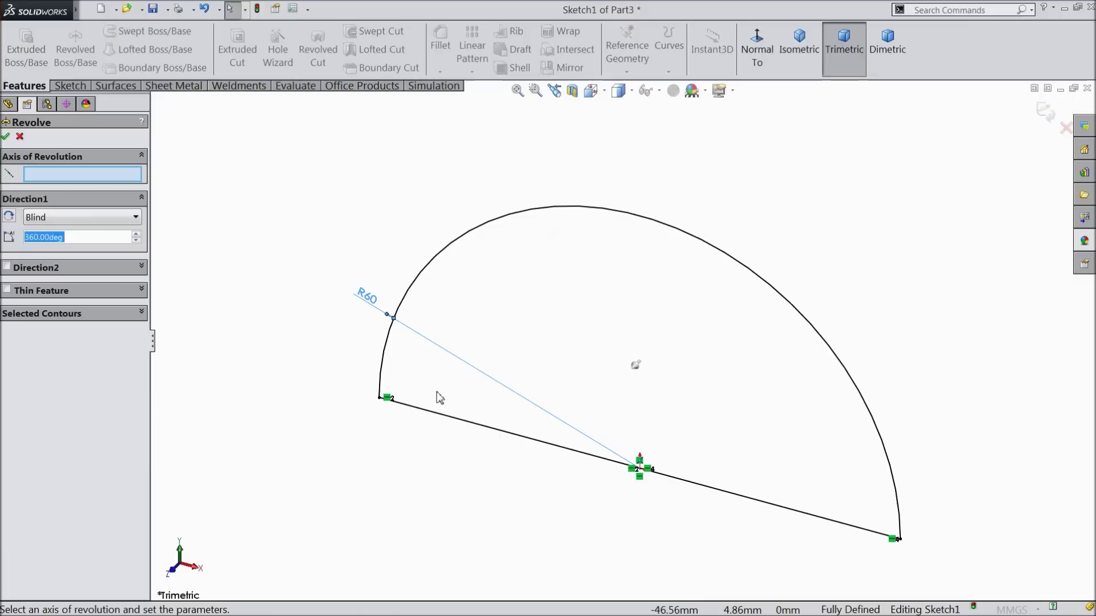
Revolve the semicircle 360° about its diameter line to form the R60 sphere.
click(465, 429)
key(f)
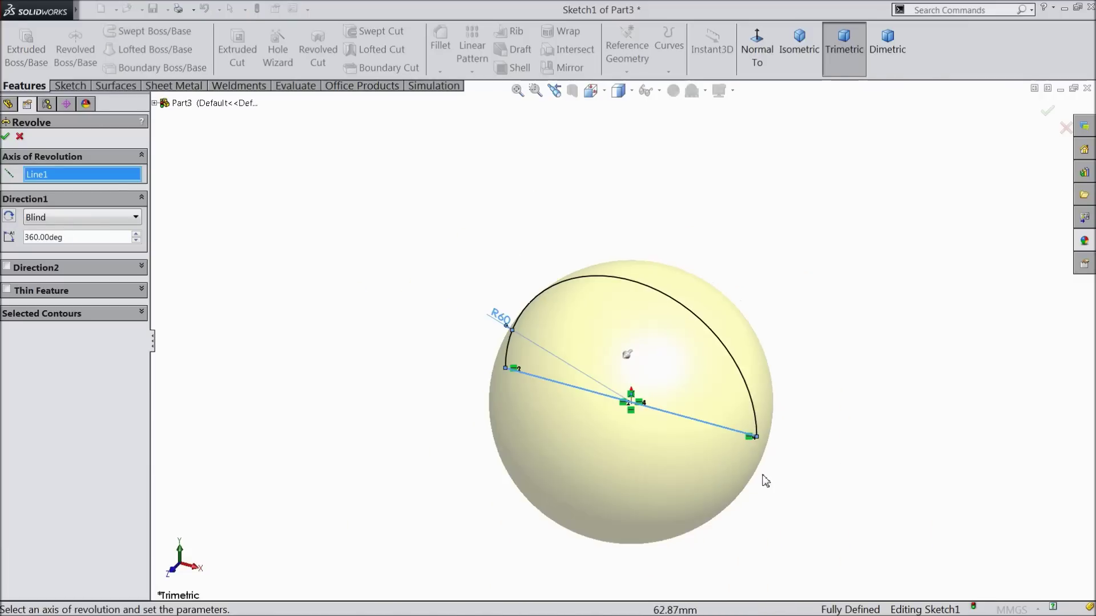
click(6, 136)
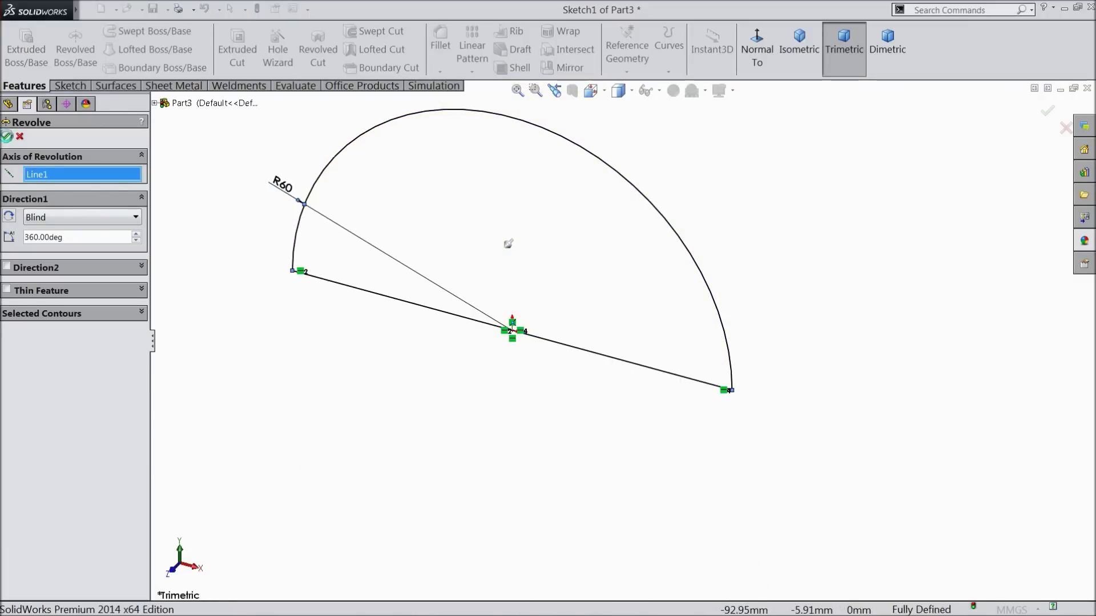
click(764, 231)
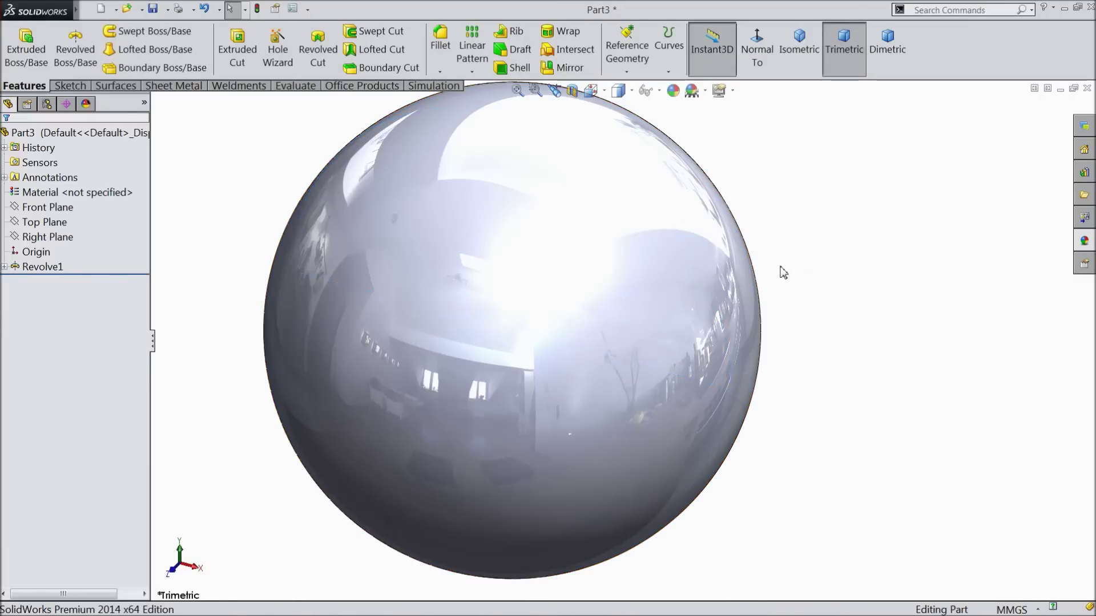
scroll(758, 281, up, 3)
mouse_move(758, 282)
middle_down()
mouse_move(863, 266)
mouse_move(745, 264)
middle_up()
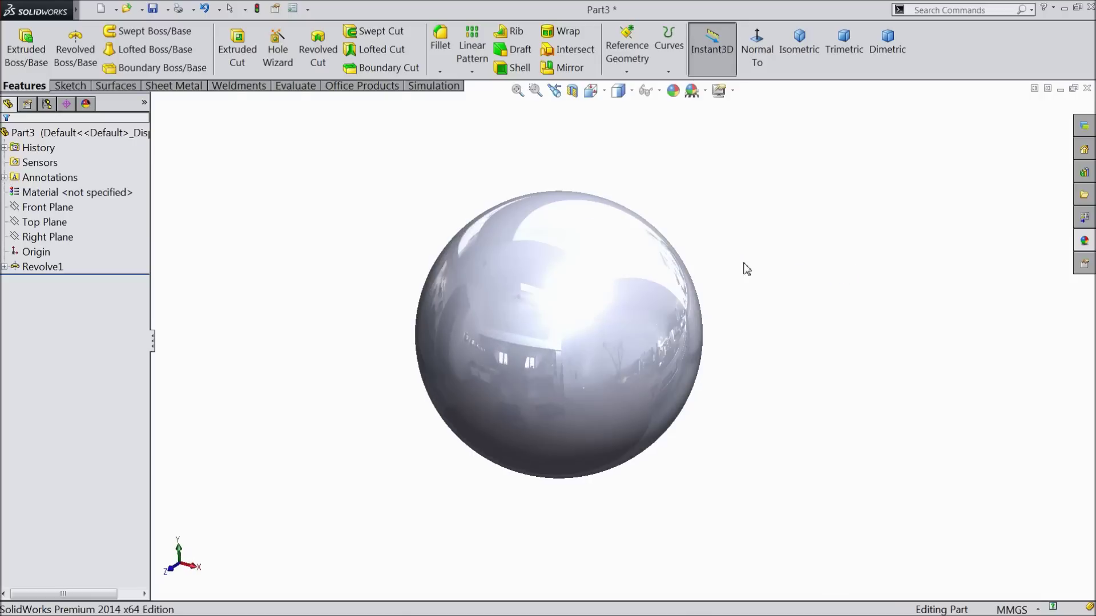
scroll(643, 311, down, 2)
click(57, 209)
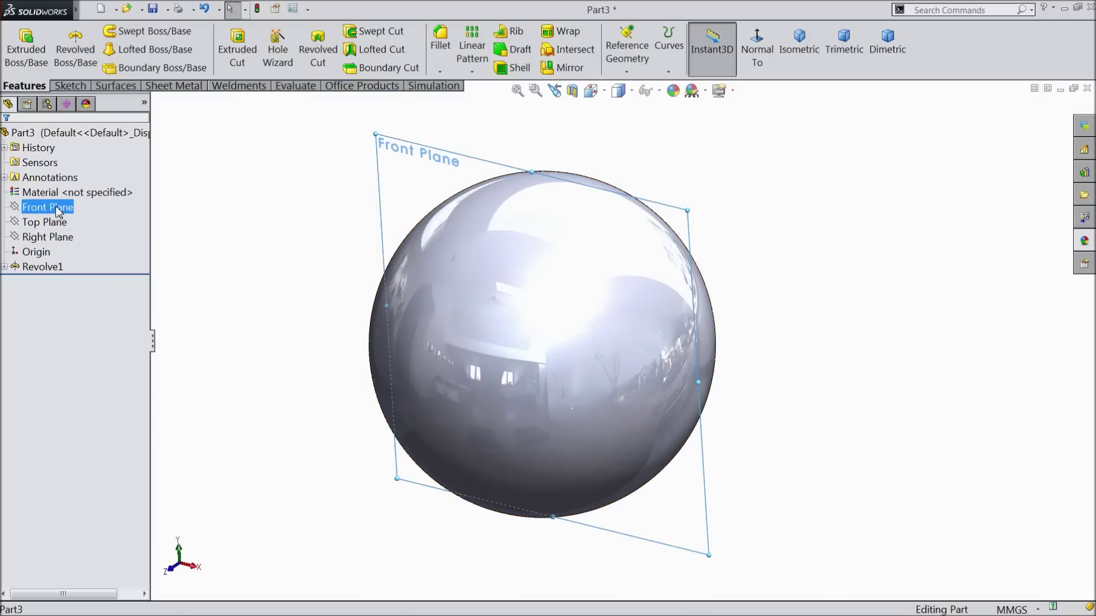
Start a normal-to-view Front Plane sketch with horizontal and vertical centerlines meeting at the origin.
click(64, 192)
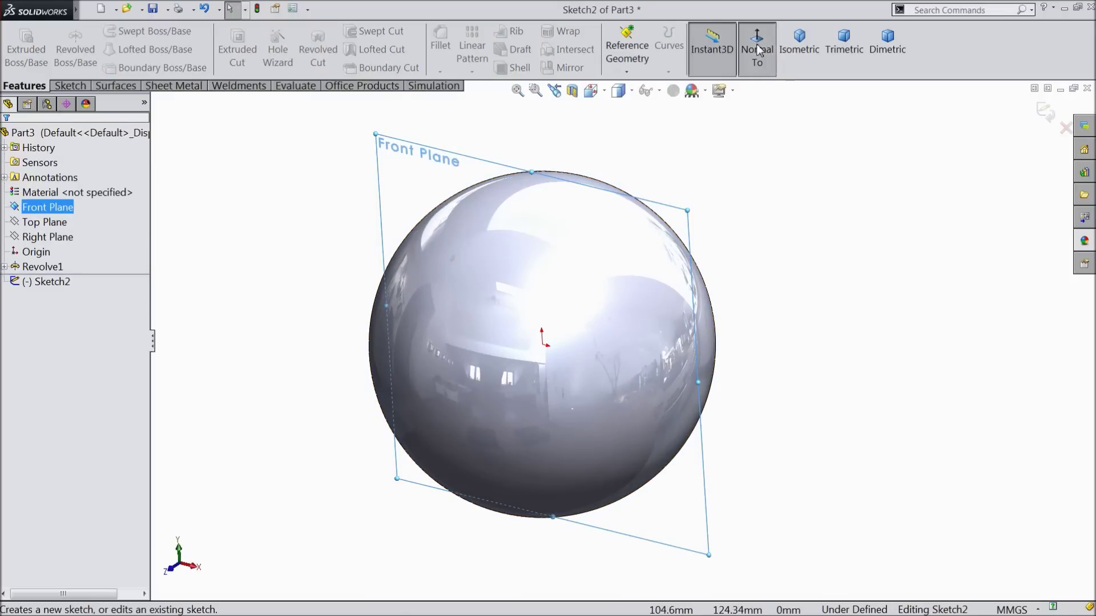
click(756, 46)
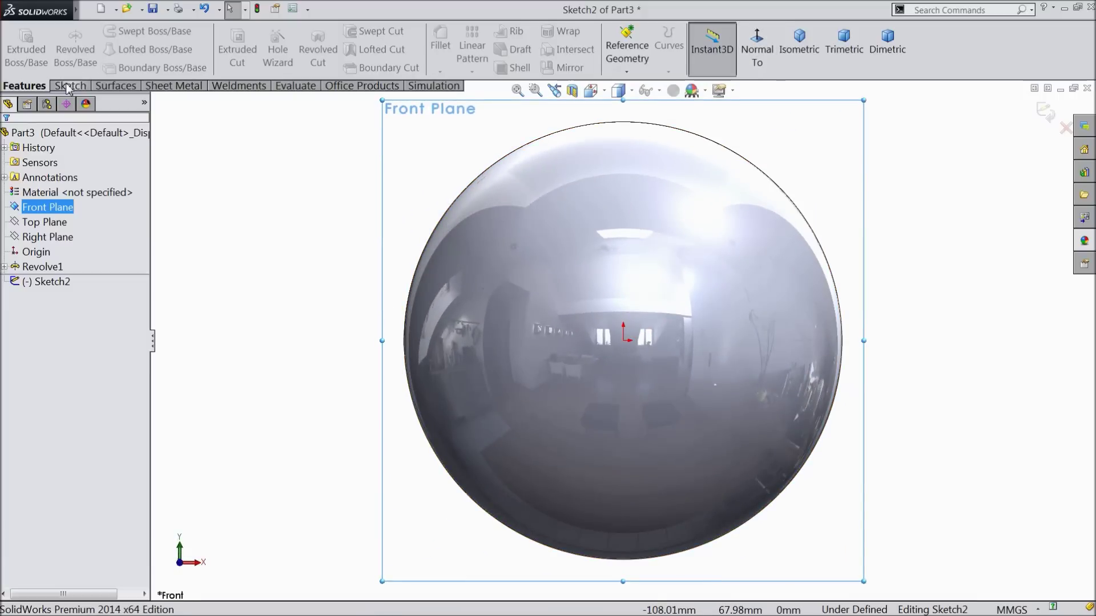
click(68, 86)
click(111, 33)
click(133, 66)
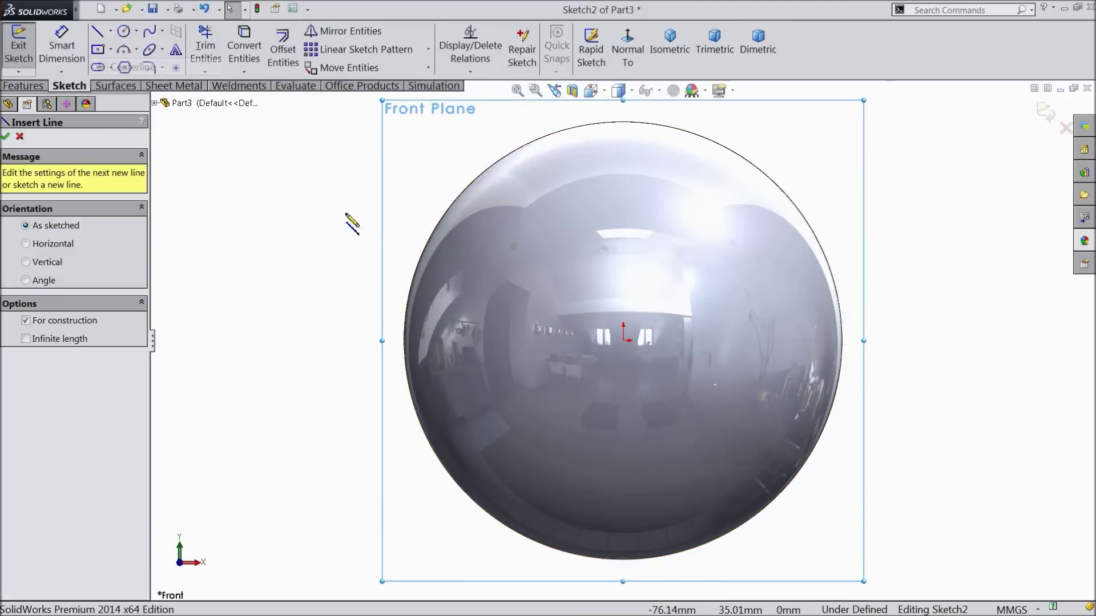
click(404, 340)
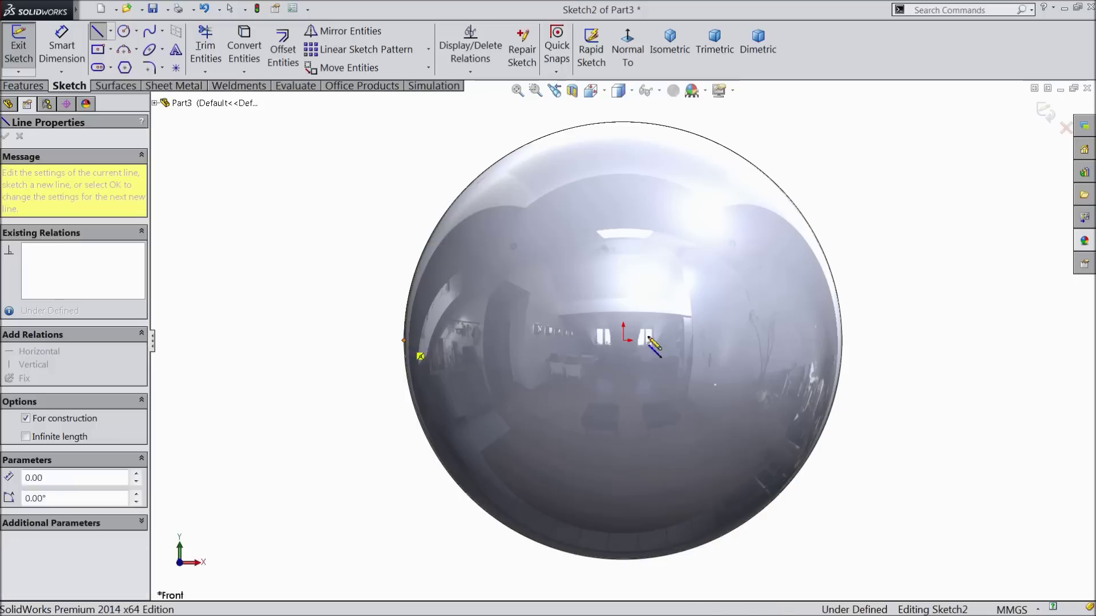
click(623, 340)
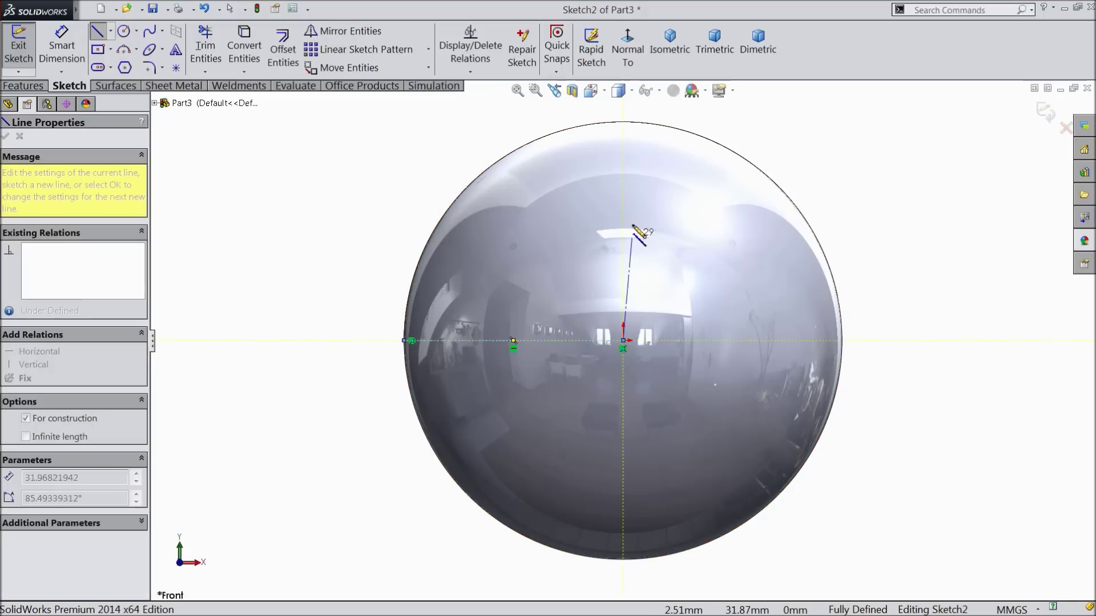
click(624, 106)
right_click(642, 114)
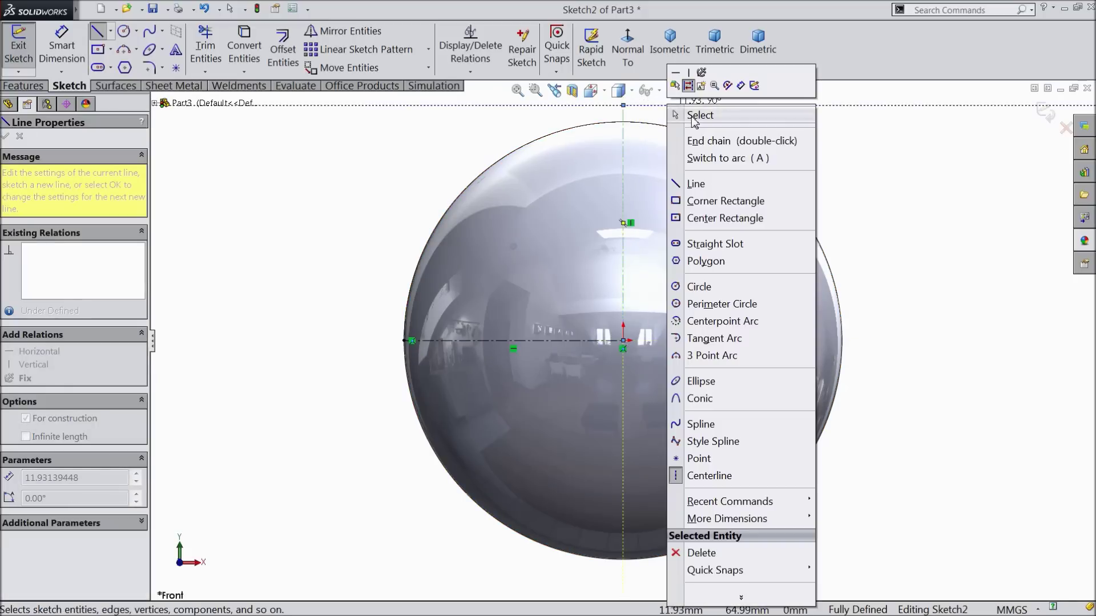
click(699, 137)
key(Escape)
Add a diagonal centerline from the origin up and to the left.
click(110, 31)
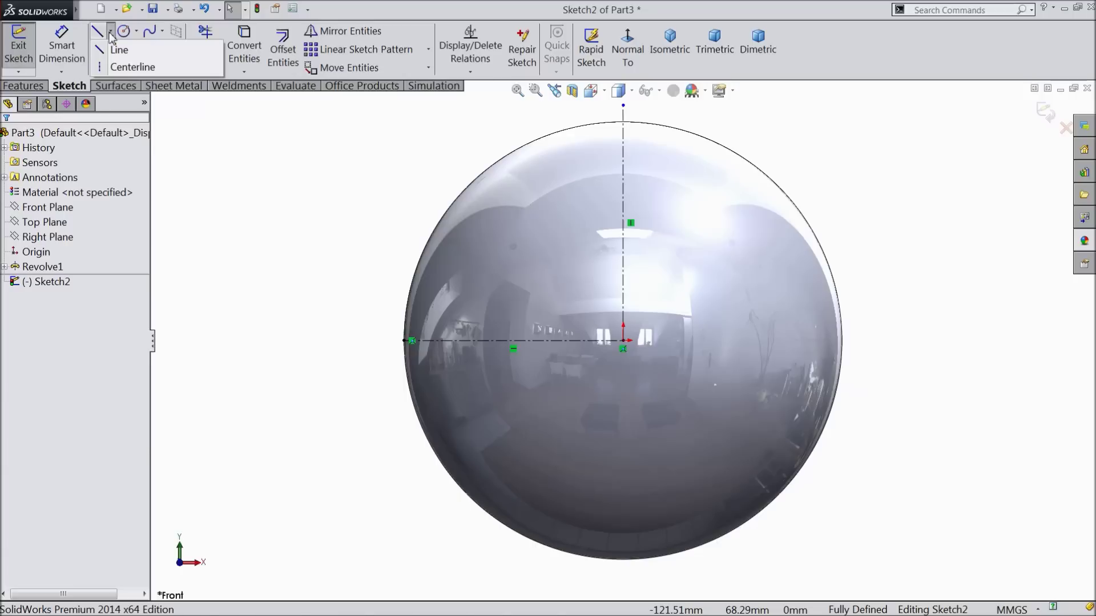
click(129, 63)
click(623, 340)
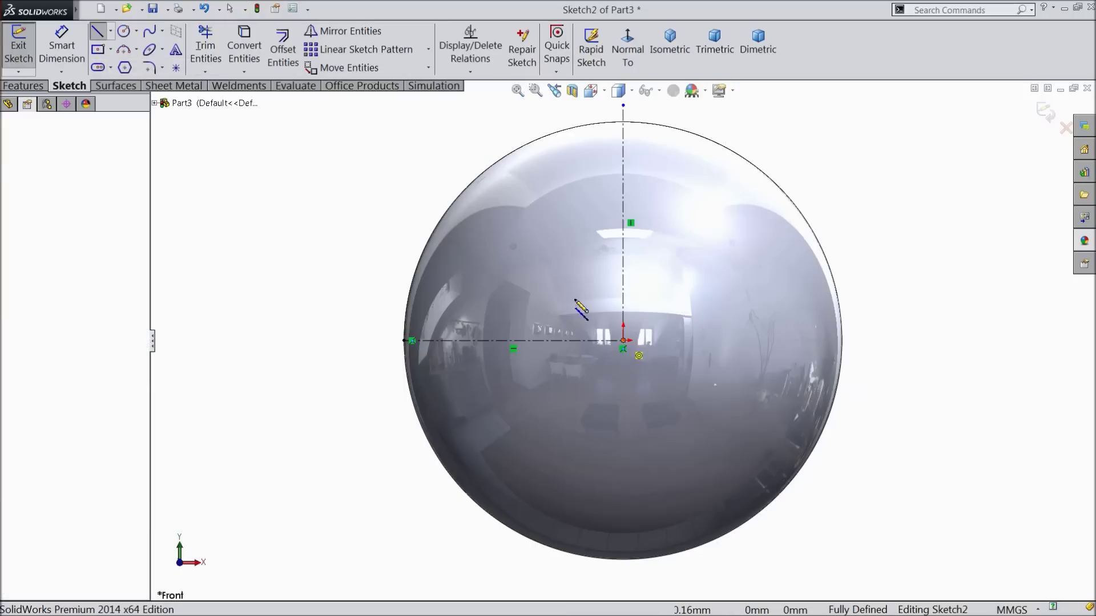
key(z)
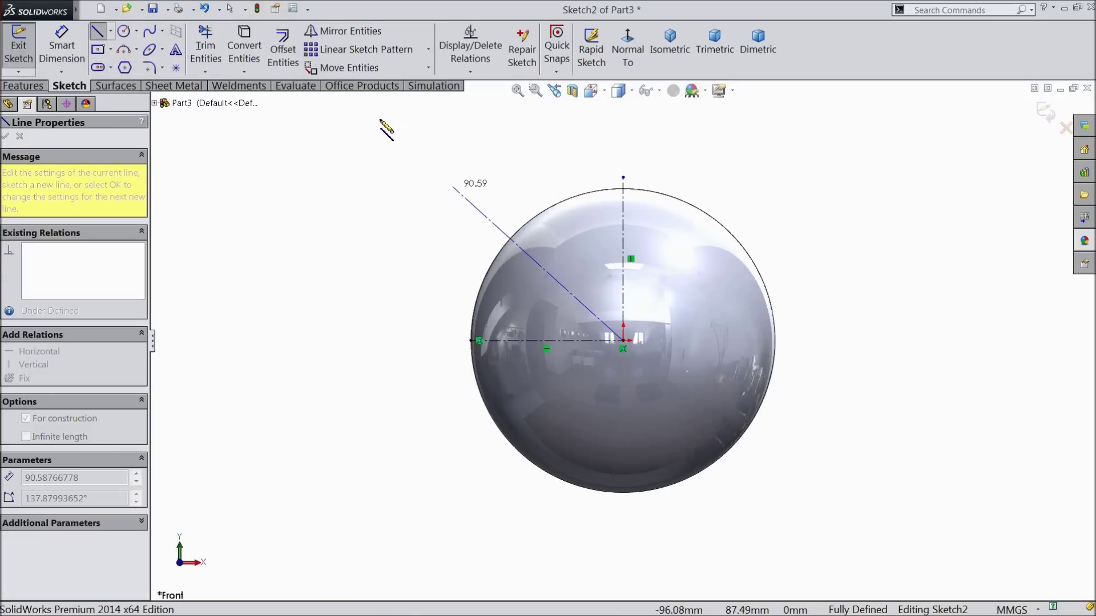
click(445, 163)
right_click(409, 171)
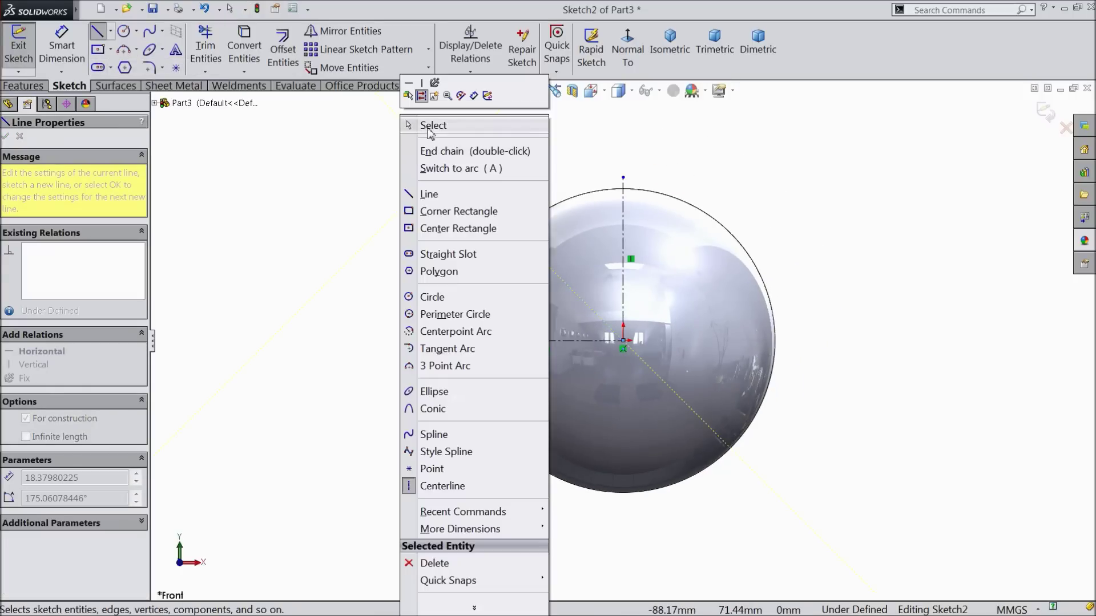
click(422, 122)
scroll(623, 334, down, 1)
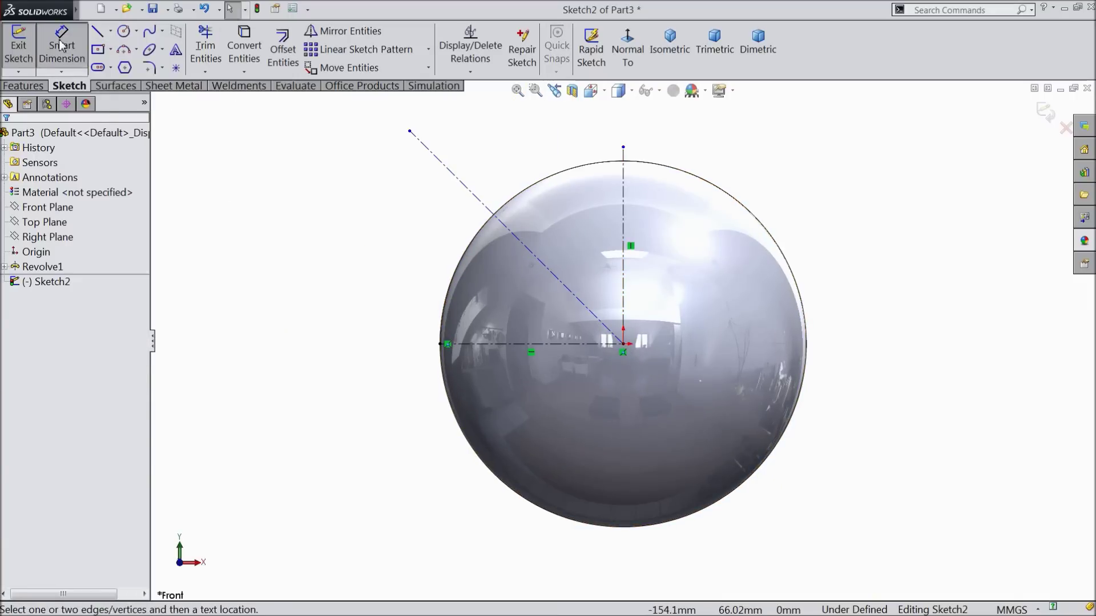
Dimension the angle between the vertical and diagonal centerlines to 45°.
click(623, 280)
click(567, 289)
click(591, 284)
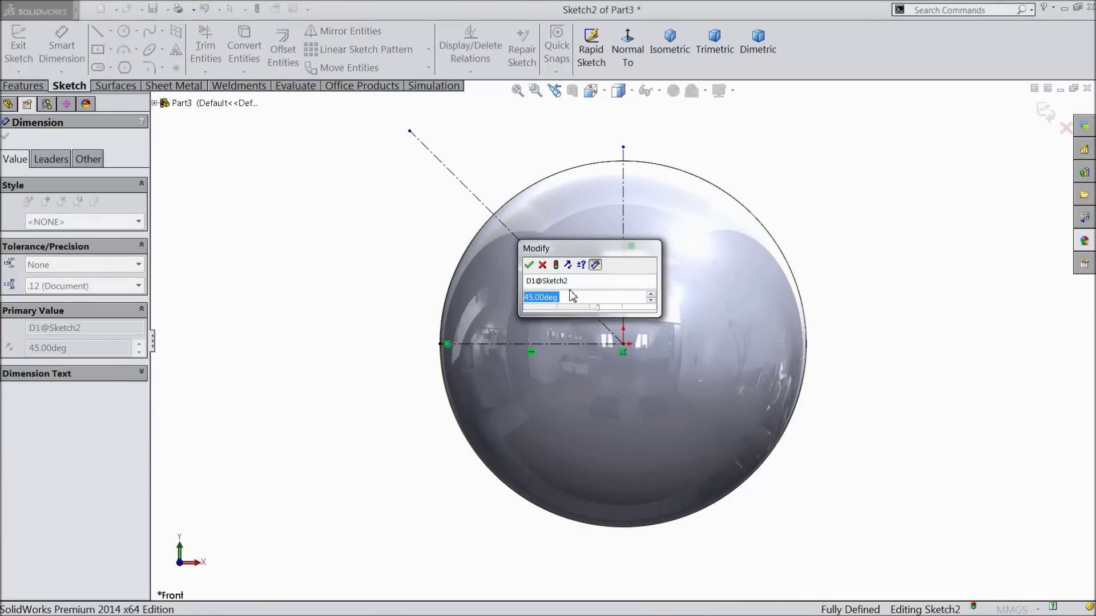
text(45)
click(529, 265)
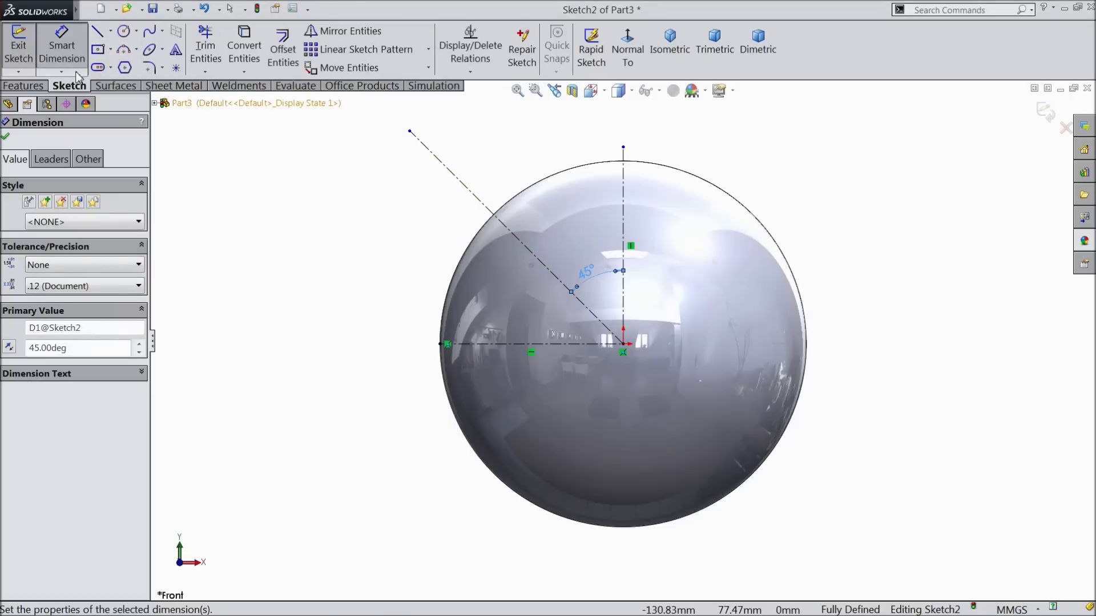
click(124, 31)
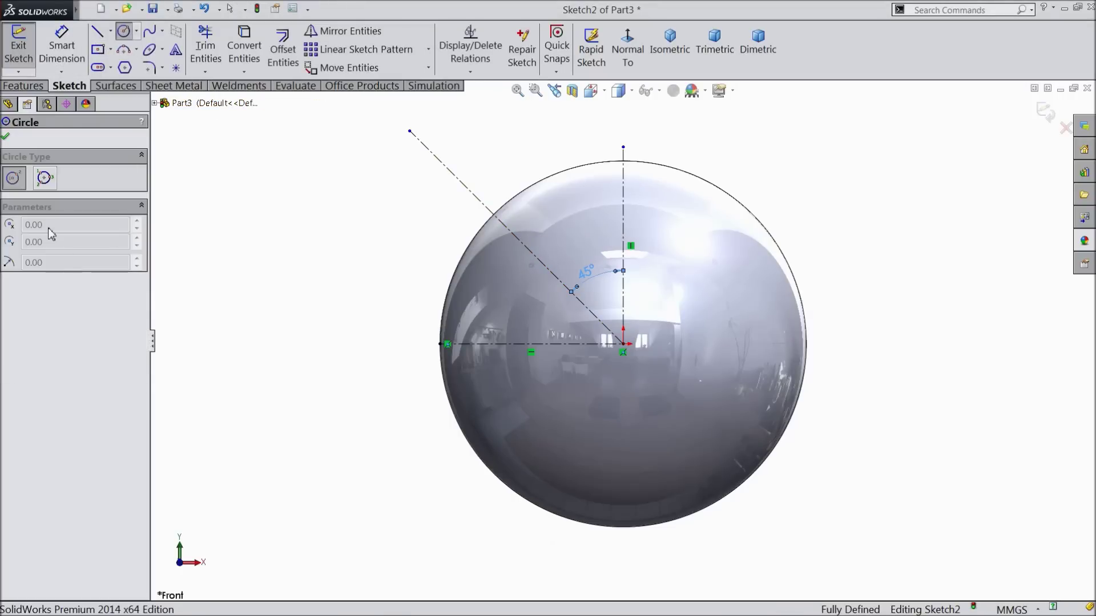
Draw a construction circle at the origin and dimension its diameter to 140 mm.
drag(624, 345, 416, 216)
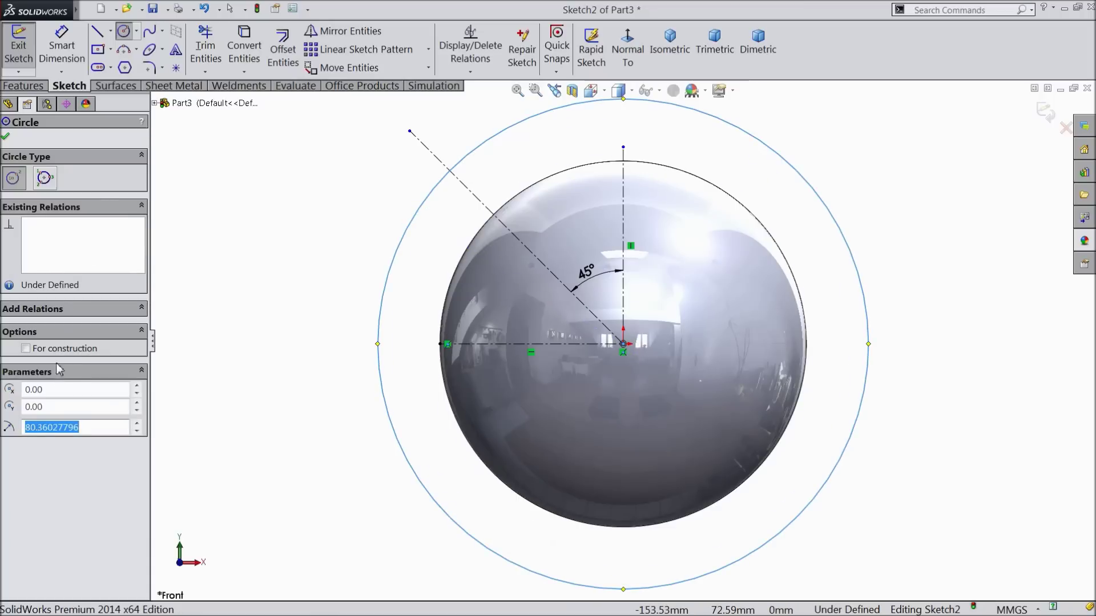
click(25, 348)
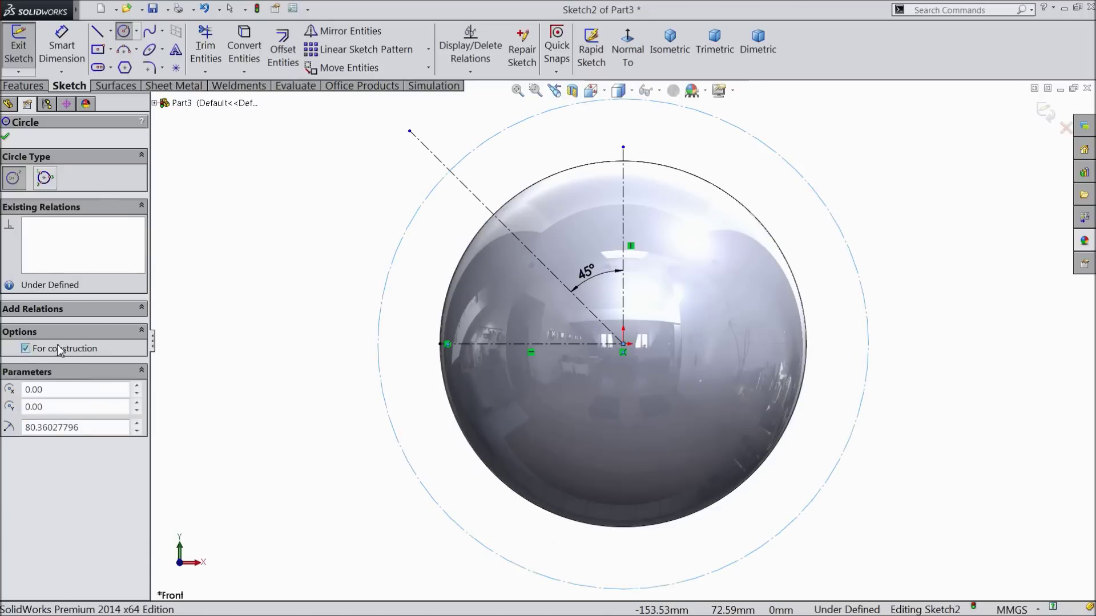
click(57, 61)
scroll(623, 343, up, 2)
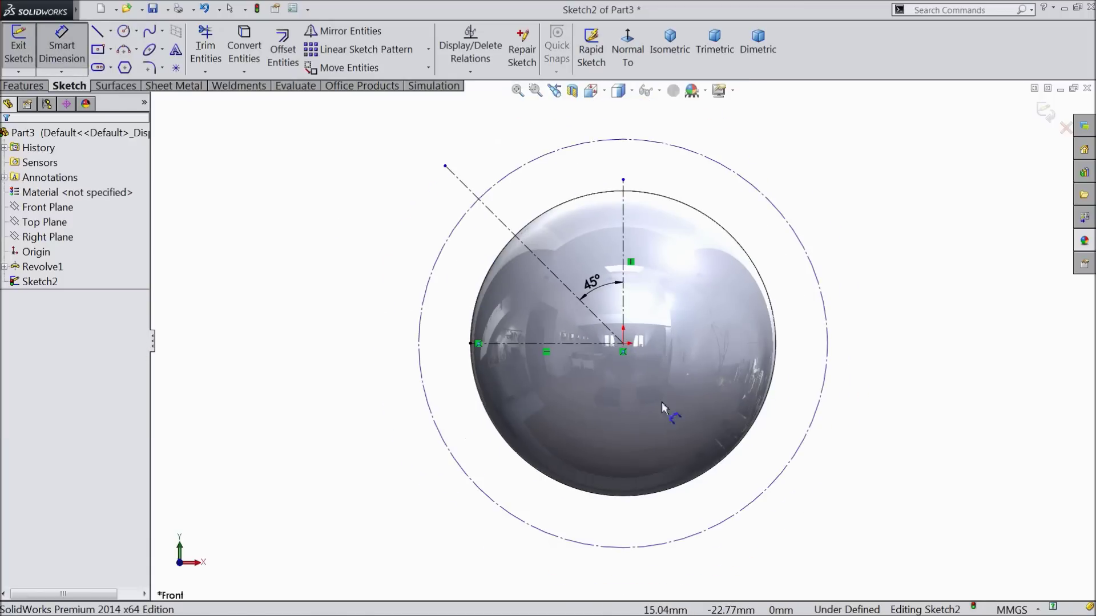
click(623, 546)
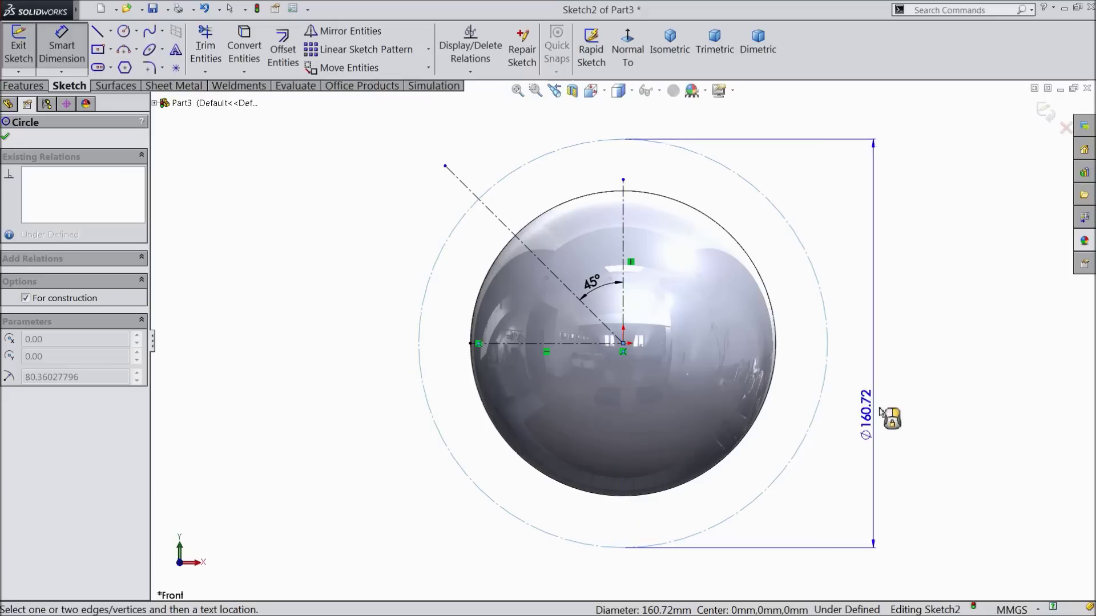
click(895, 382)
text(140)
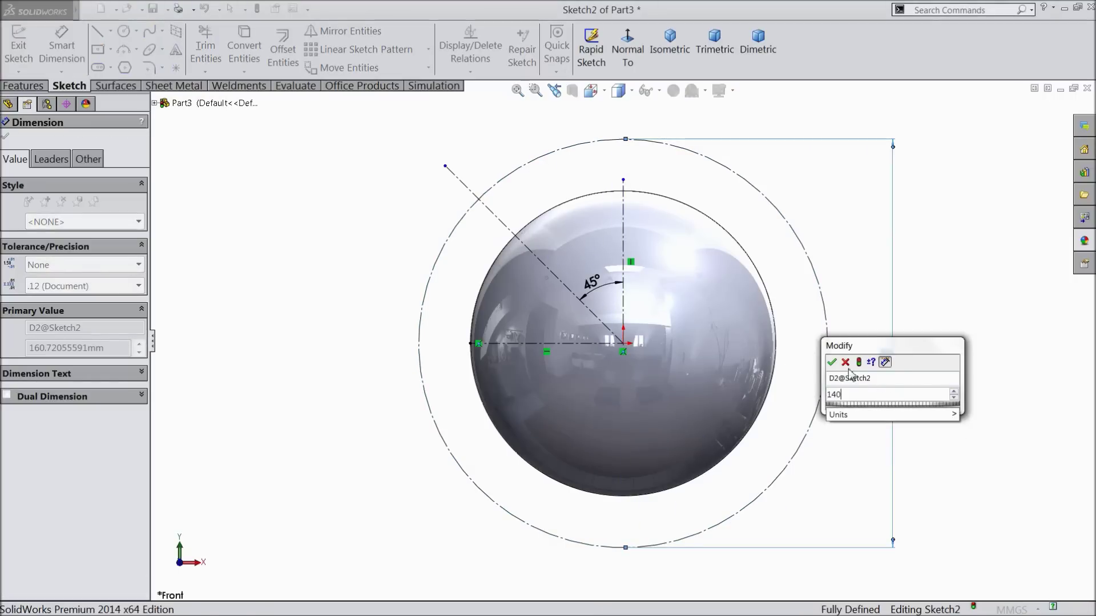
click(832, 362)
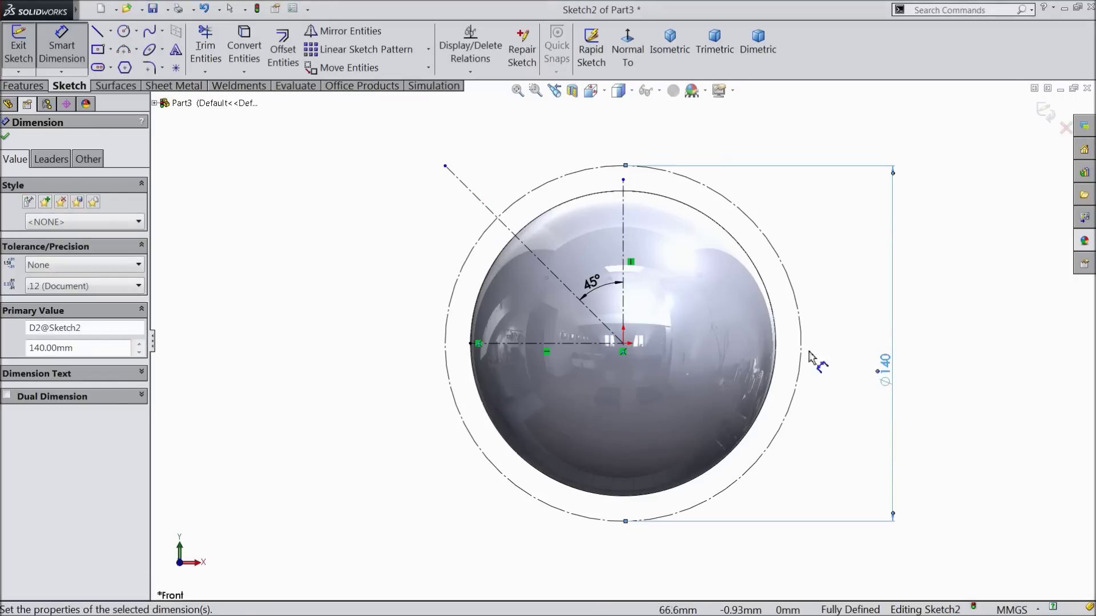
click(6, 137)
click(99, 35)
scroll(531, 240, down, 5)
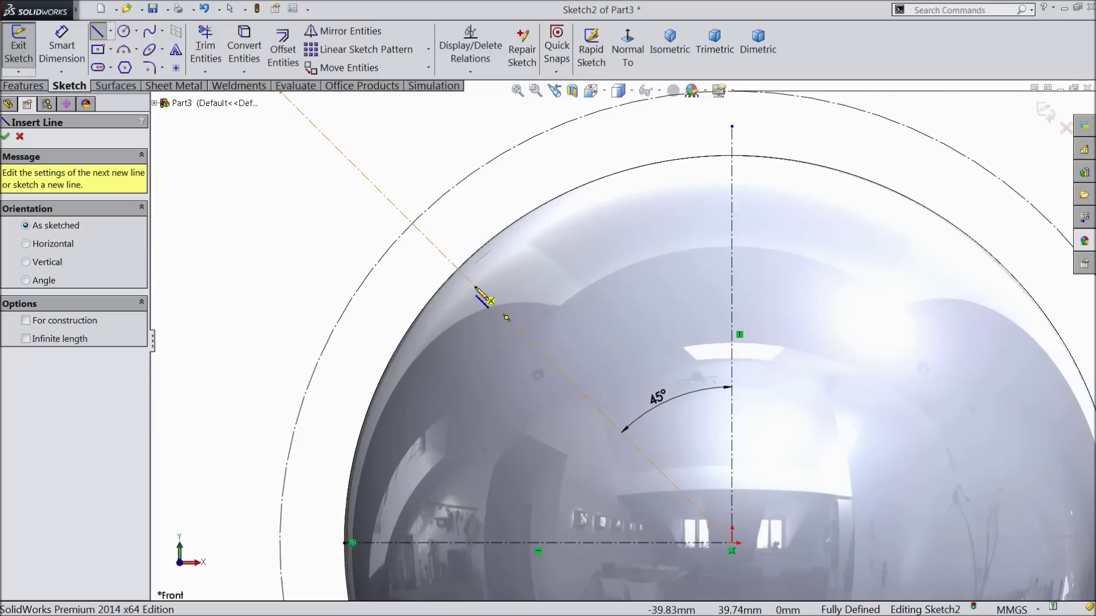
Draw the spike's base line on the sphere edge and its side from tip to the 45° centerline.
click(477, 288)
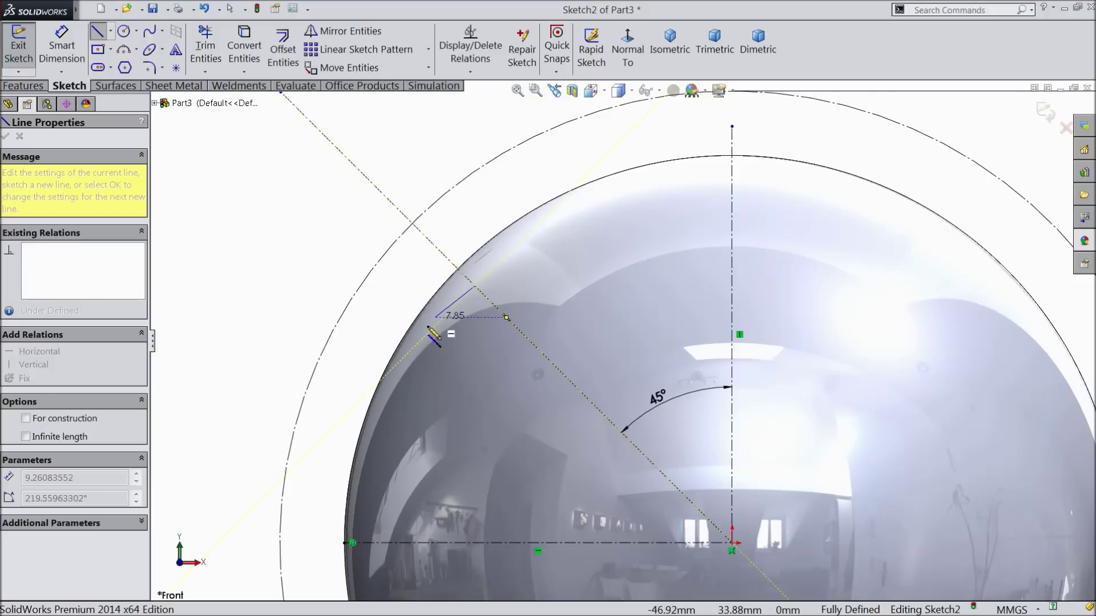
click(378, 385)
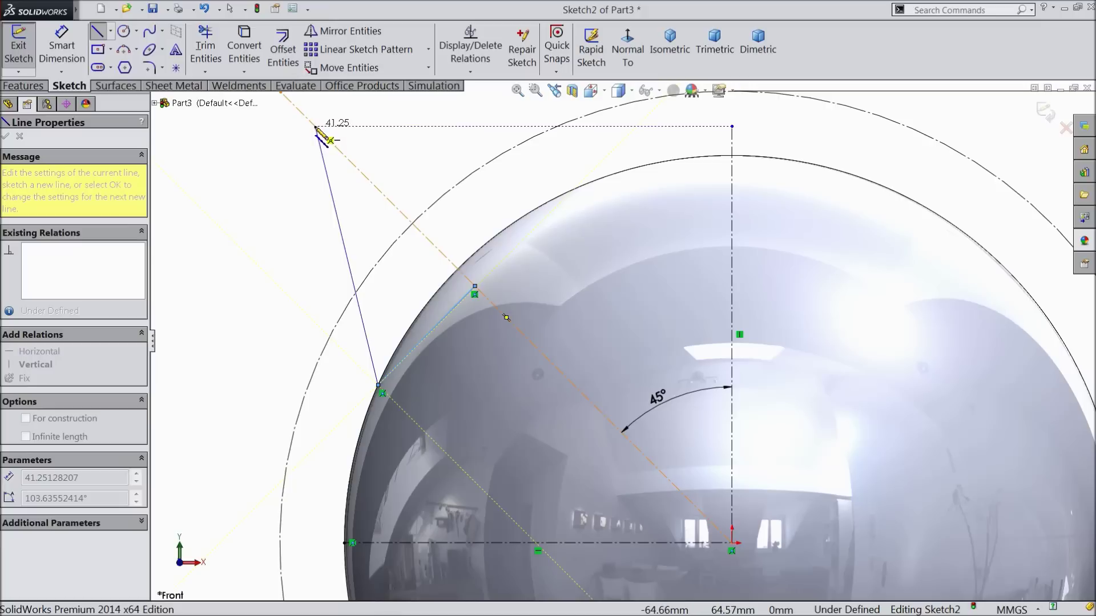
right_click(282, 152)
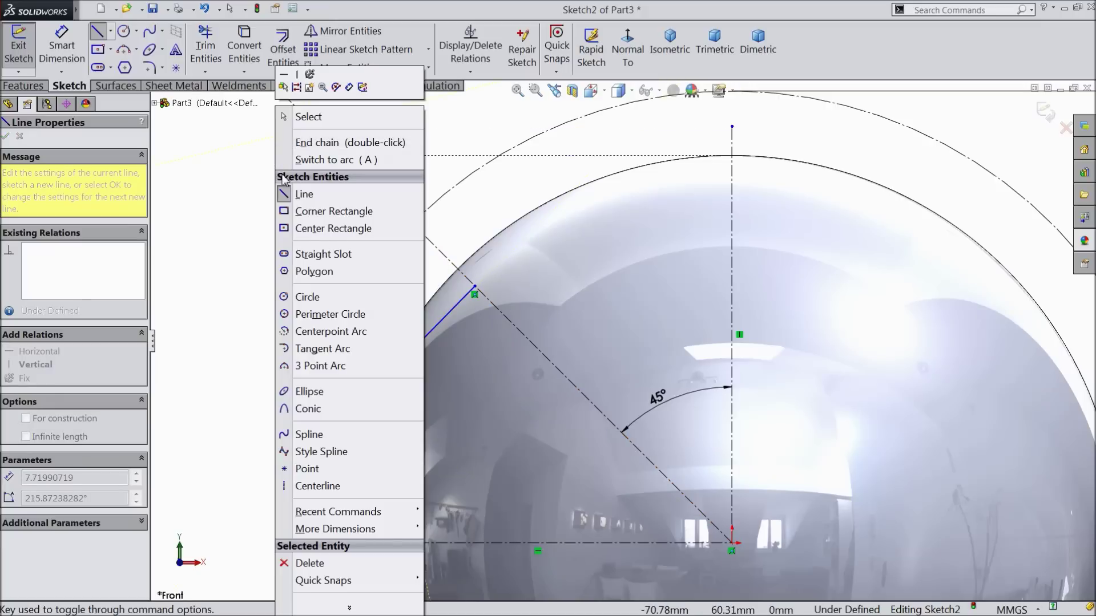
click(301, 116)
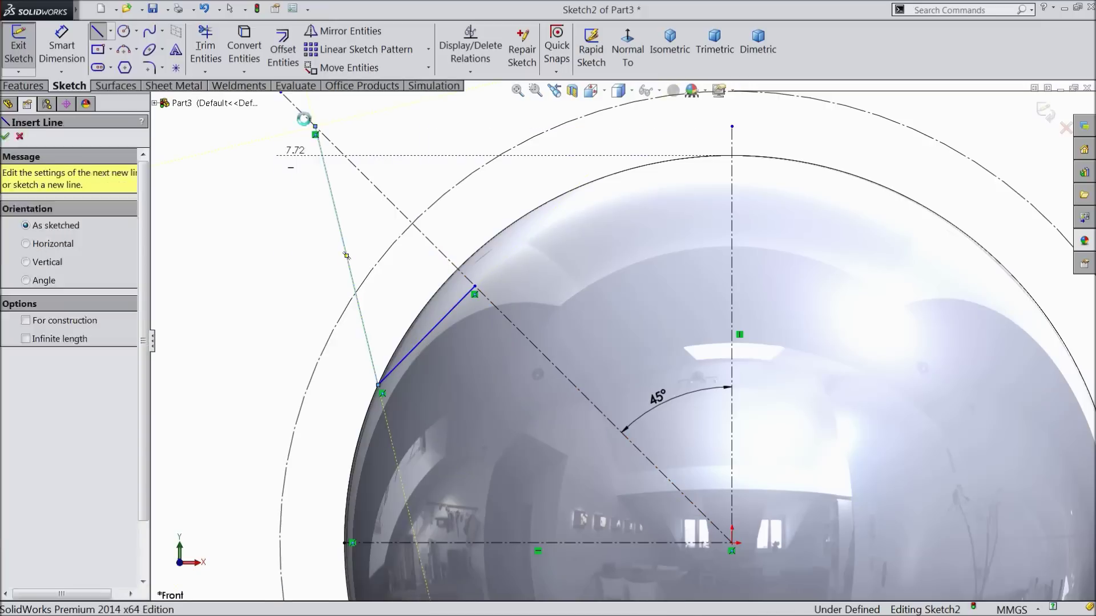
click(98, 33)
drag(315, 128, 474, 285)
right_click(270, 200)
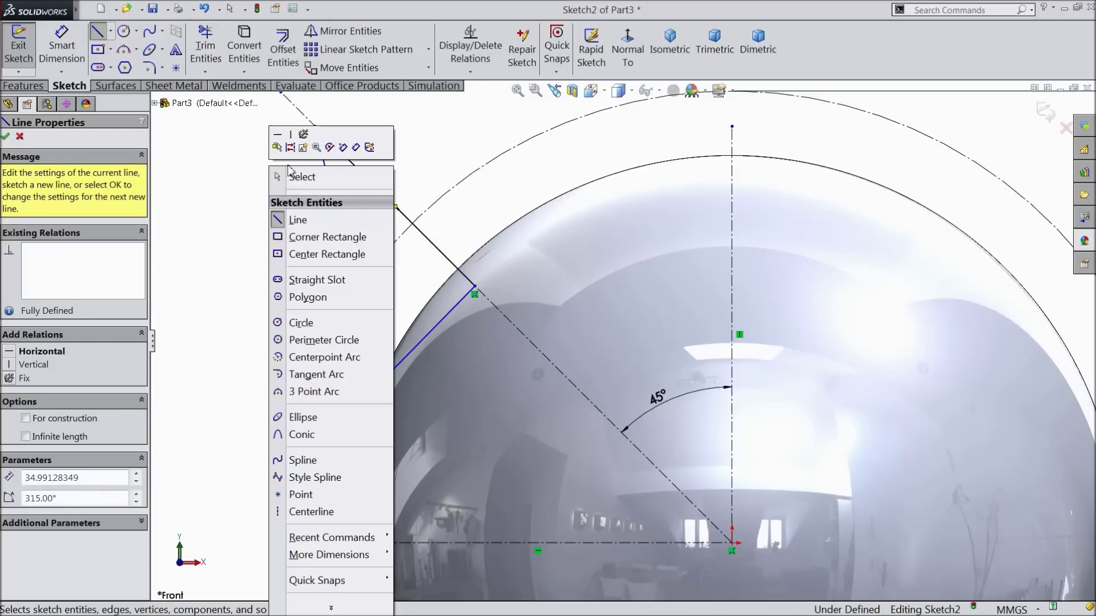
click(302, 182)
scroll(512, 335, up, 3)
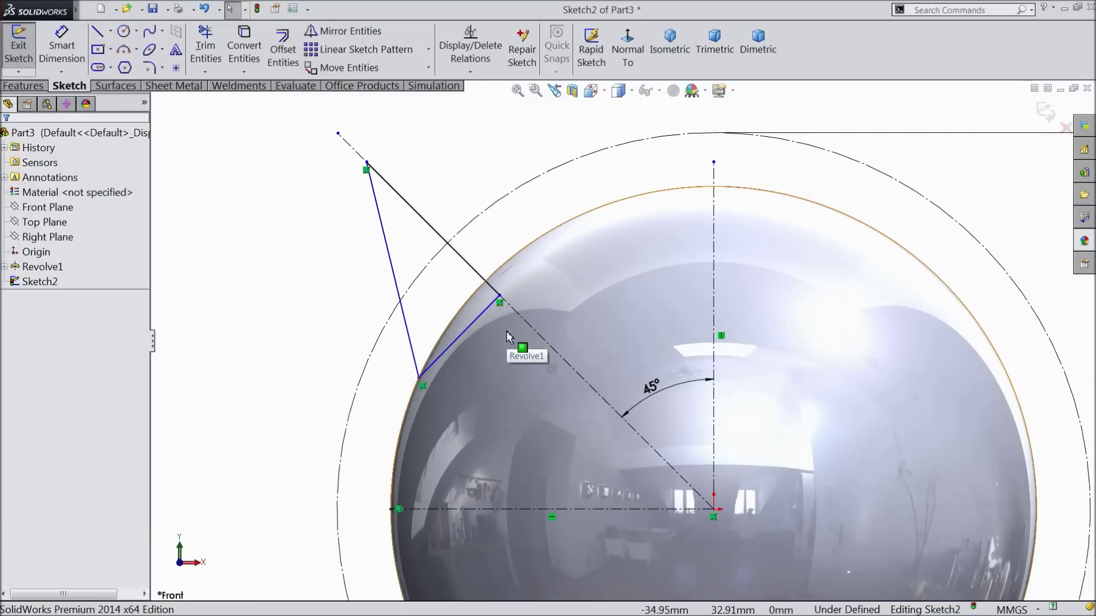
scroll(596, 370, down, 3)
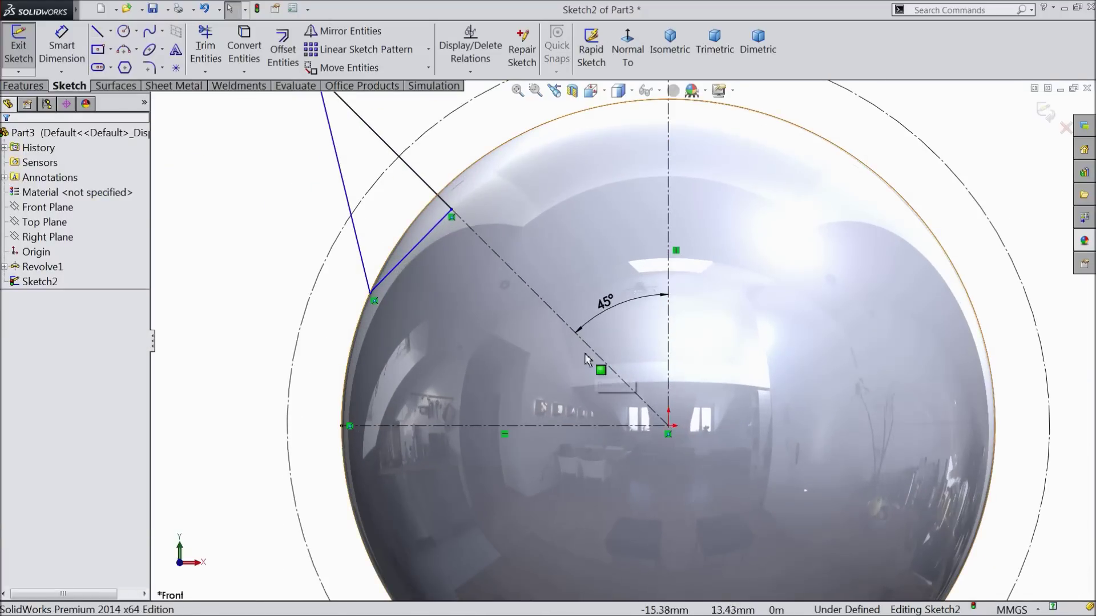
Place a length dimension on the spike's base line.
click(61, 46)
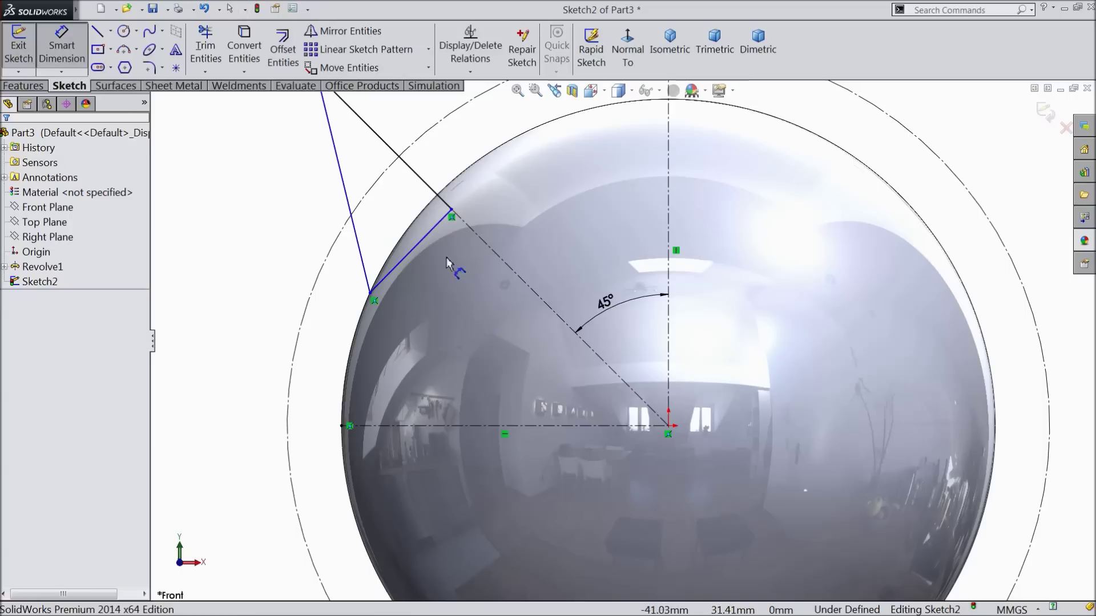
click(429, 238)
click(454, 281)
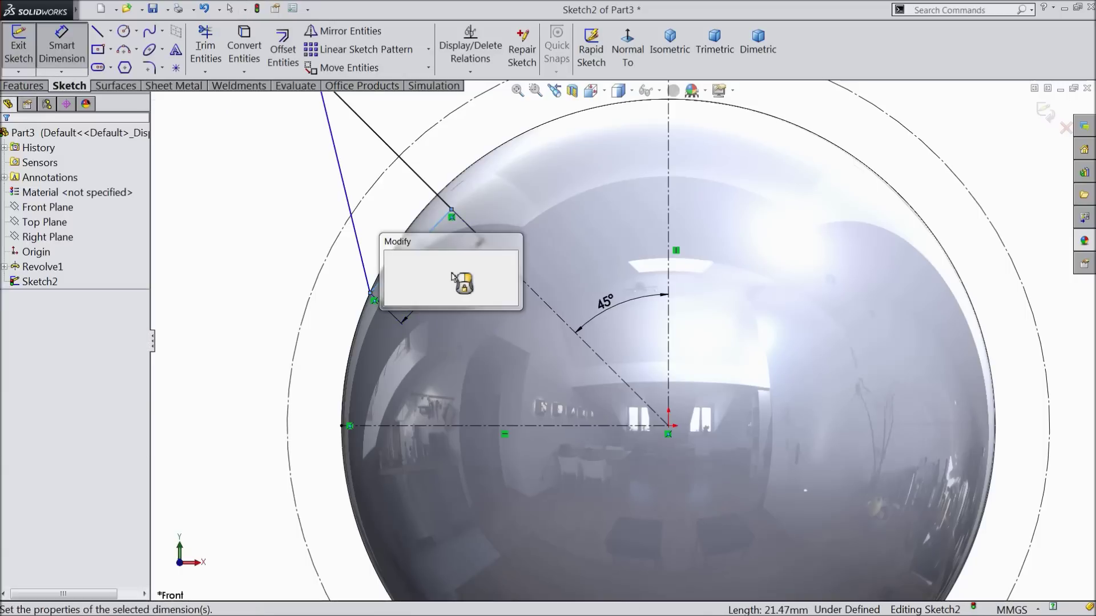
Set the spike base to 17 mm and its centerline side to 40 mm.
text(14)
key(BackSpace)
text(7)
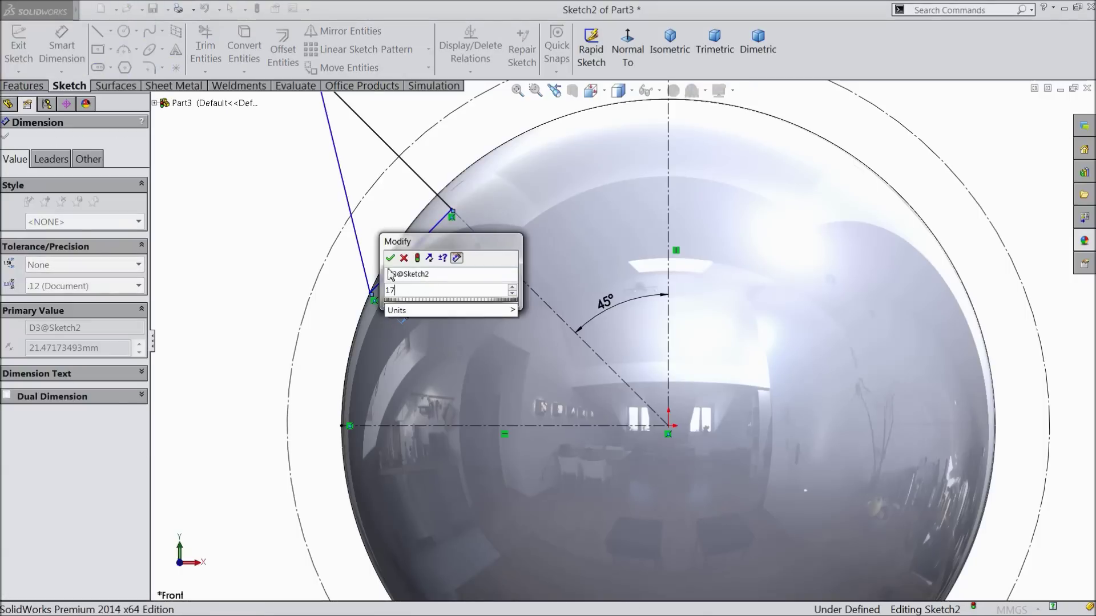
key(Return)
scroll(642, 334, up, 3)
scroll(448, 197, down, 3)
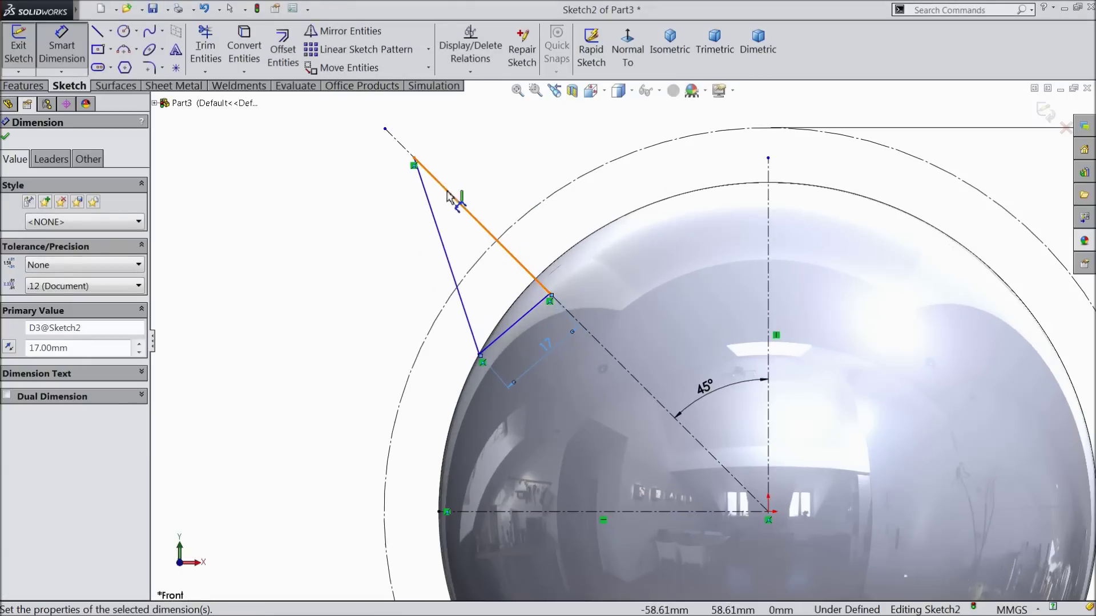
click(477, 222)
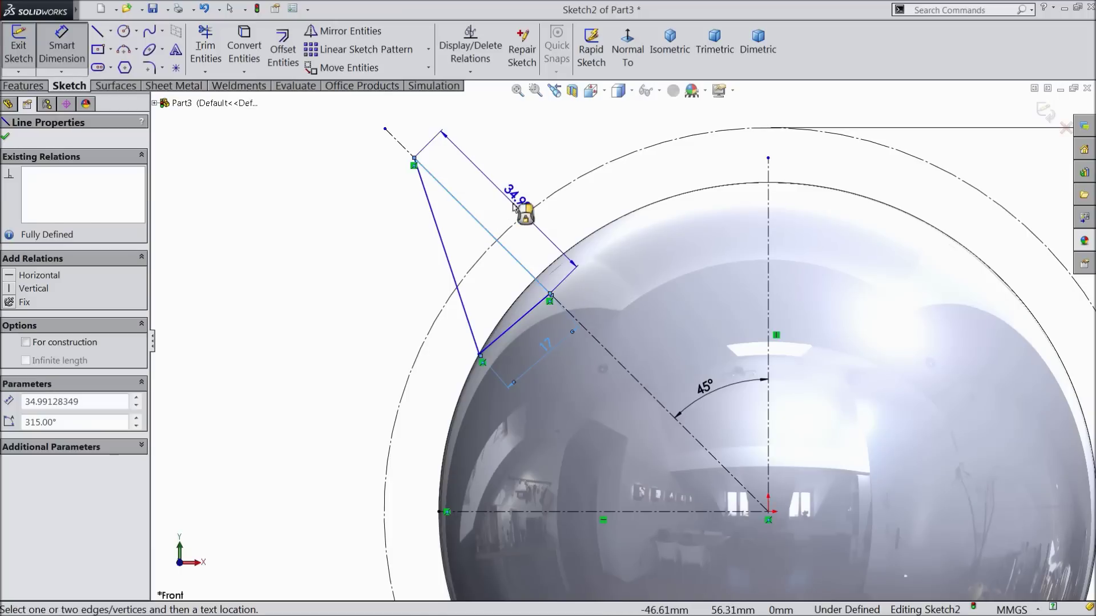
click(511, 196)
text(40)
click(450, 189)
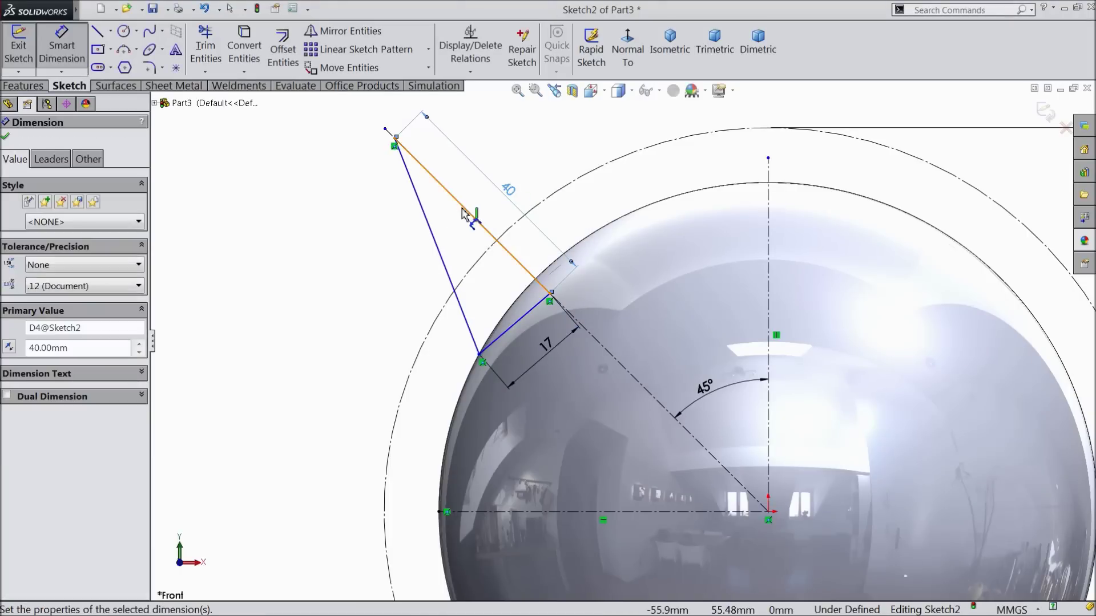
Make the base line perpendicular to the centerline side.
click(61, 47)
scroll(576, 365, down, 2)
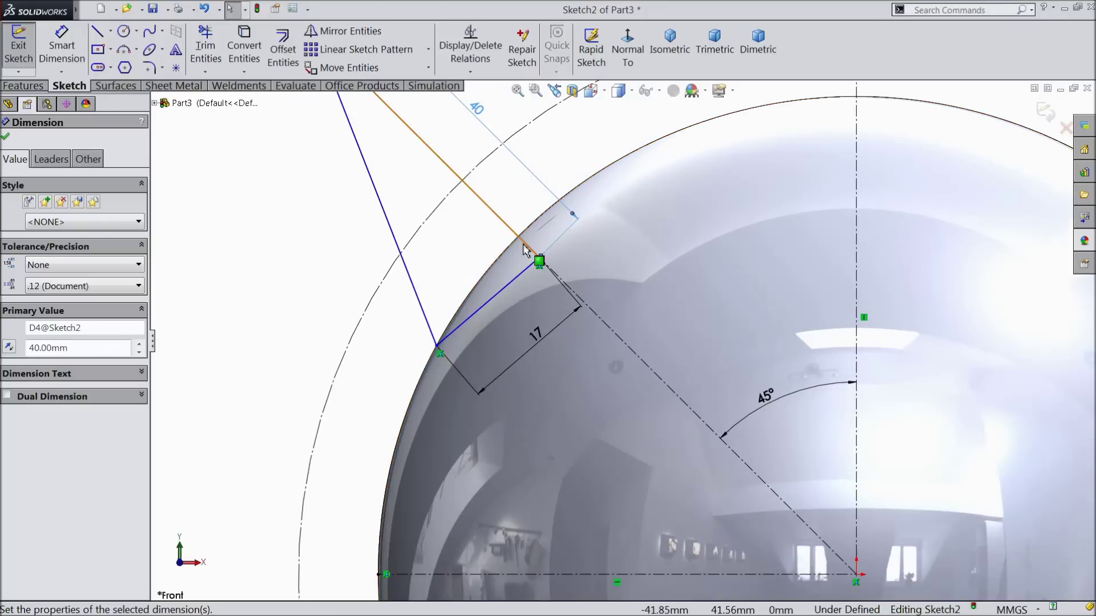
click(521, 244)
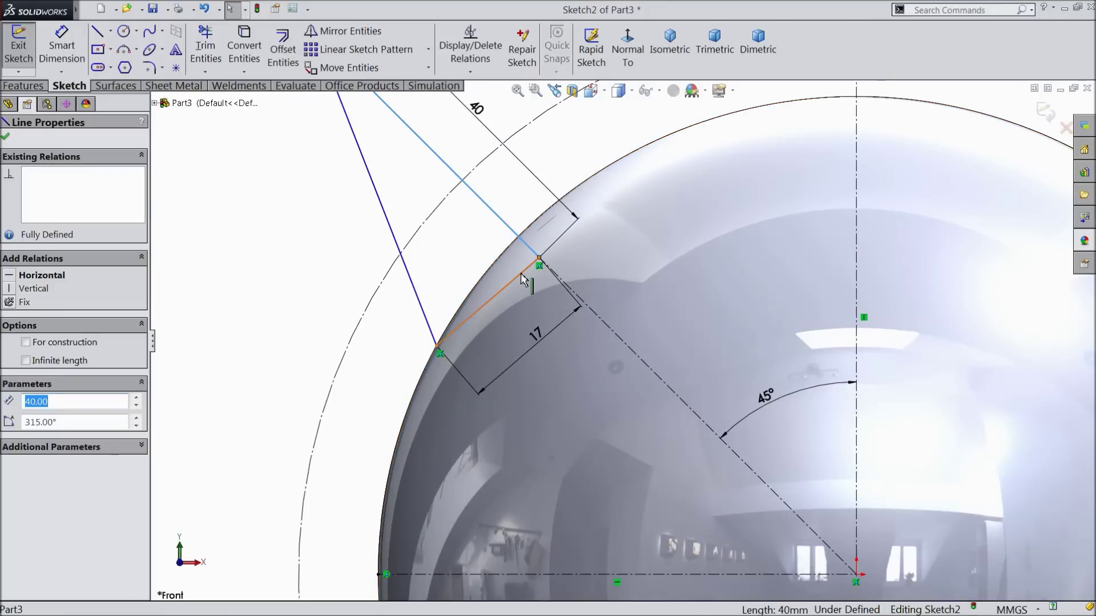
ctrl+click(524, 277)
click(592, 224)
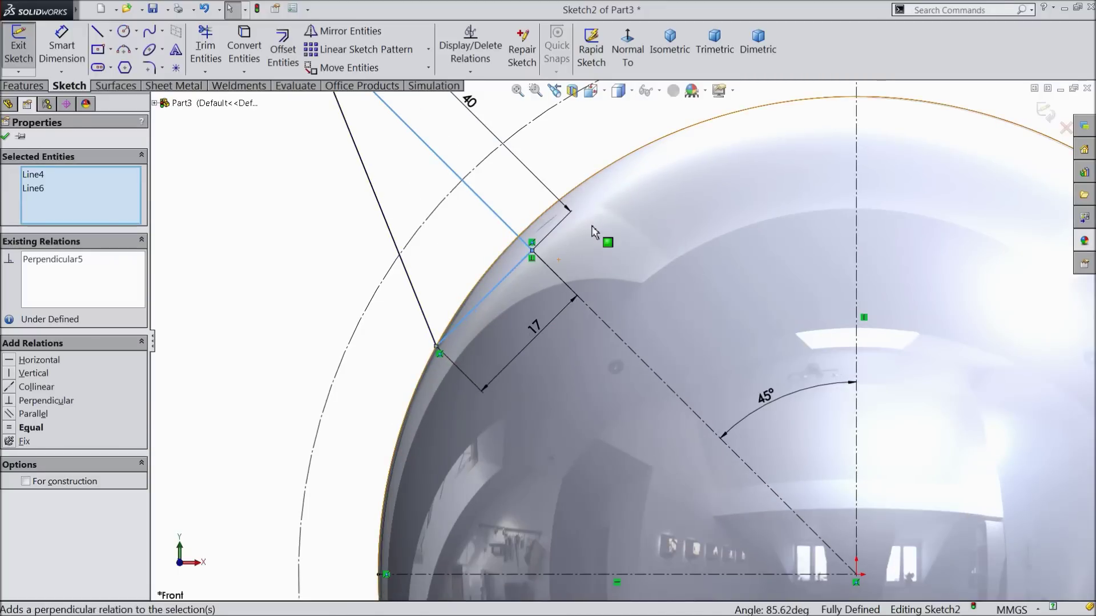
click(5, 136)
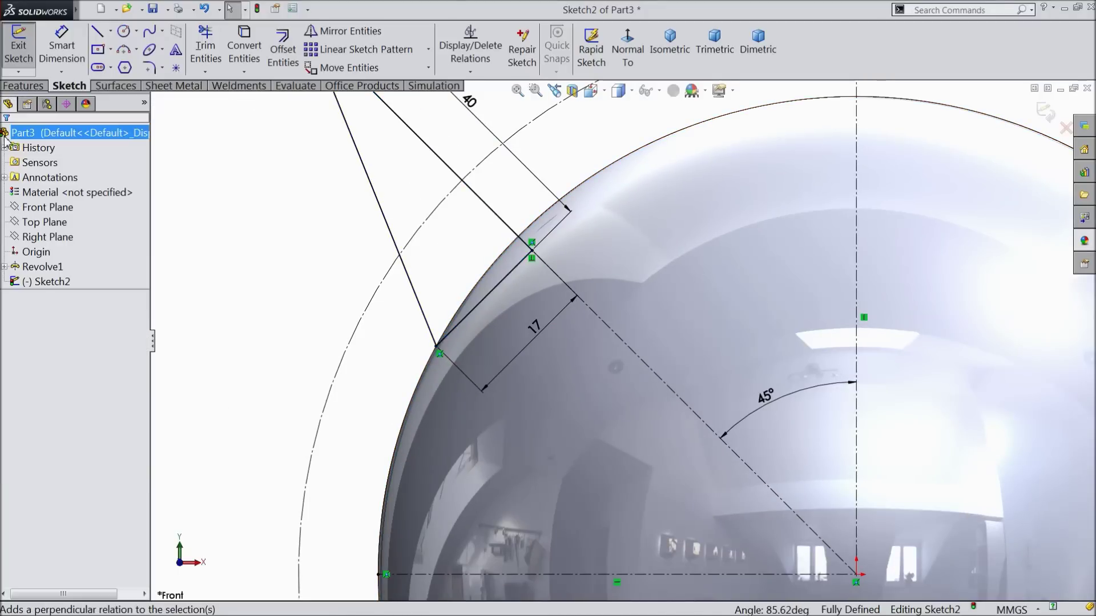
scroll(634, 297, down, 3)
scroll(642, 303, down, 2)
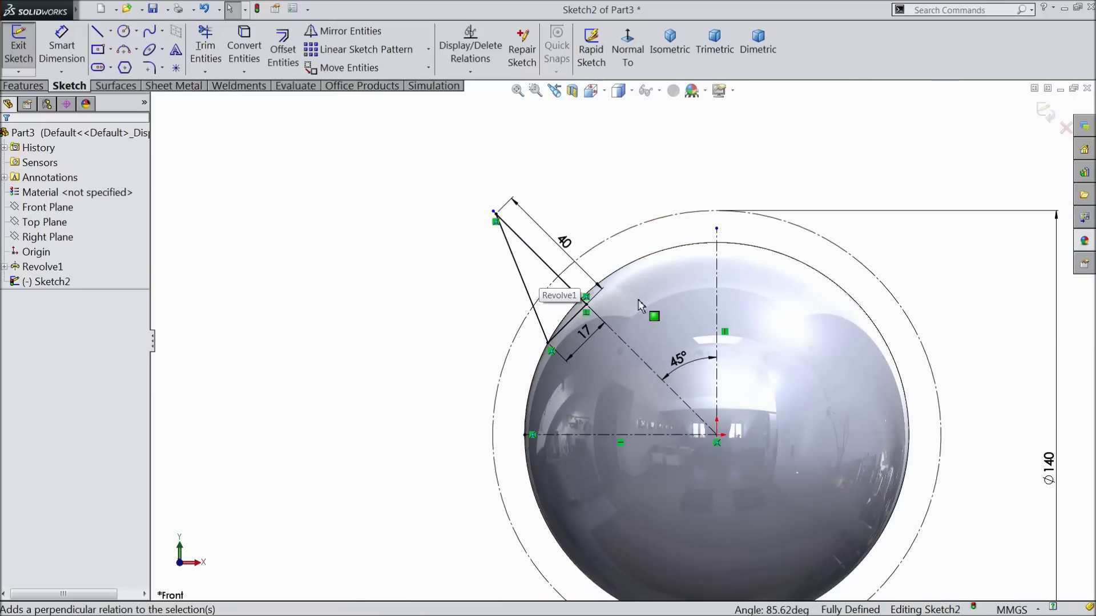
scroll(760, 417, up, 2)
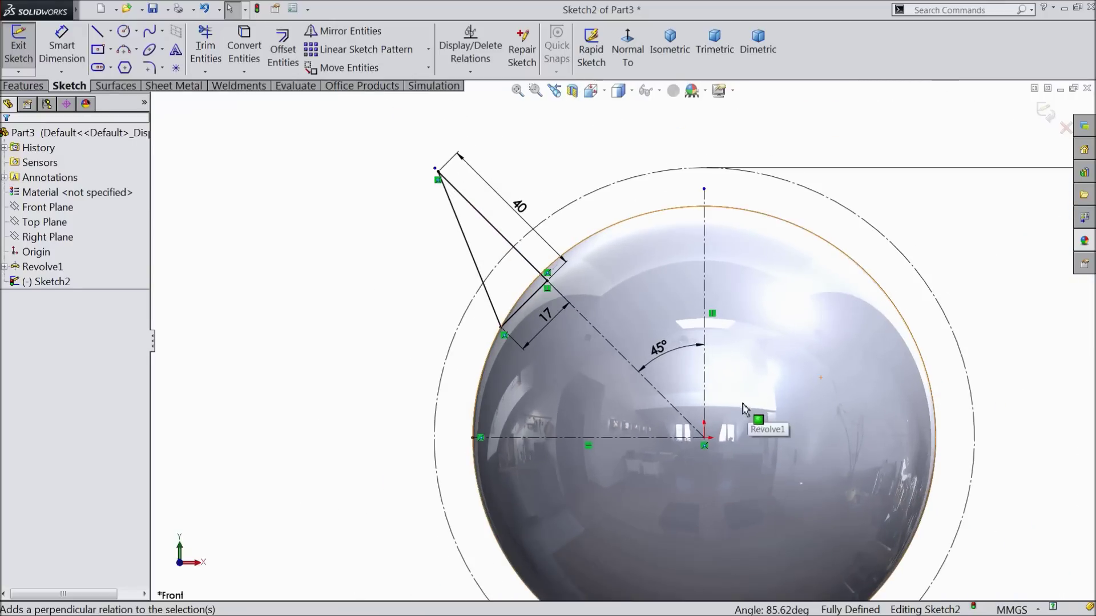
click(33, 86)
Revolve the triangle 360° about its 40 mm side to form the cone spike Revolve2.
click(79, 57)
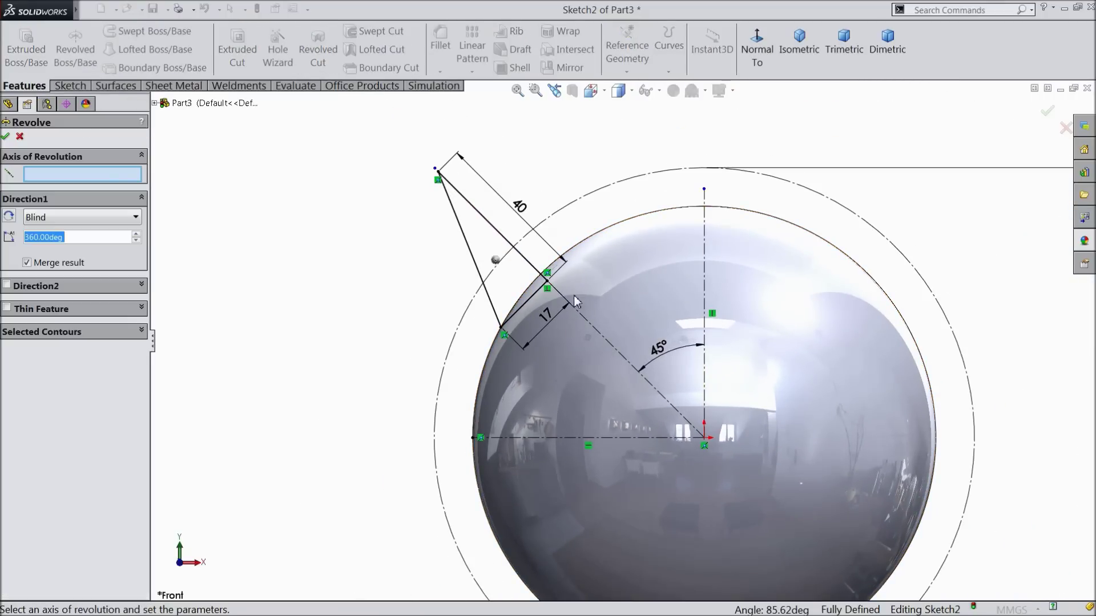
scroll(557, 276, up, 2)
click(510, 255)
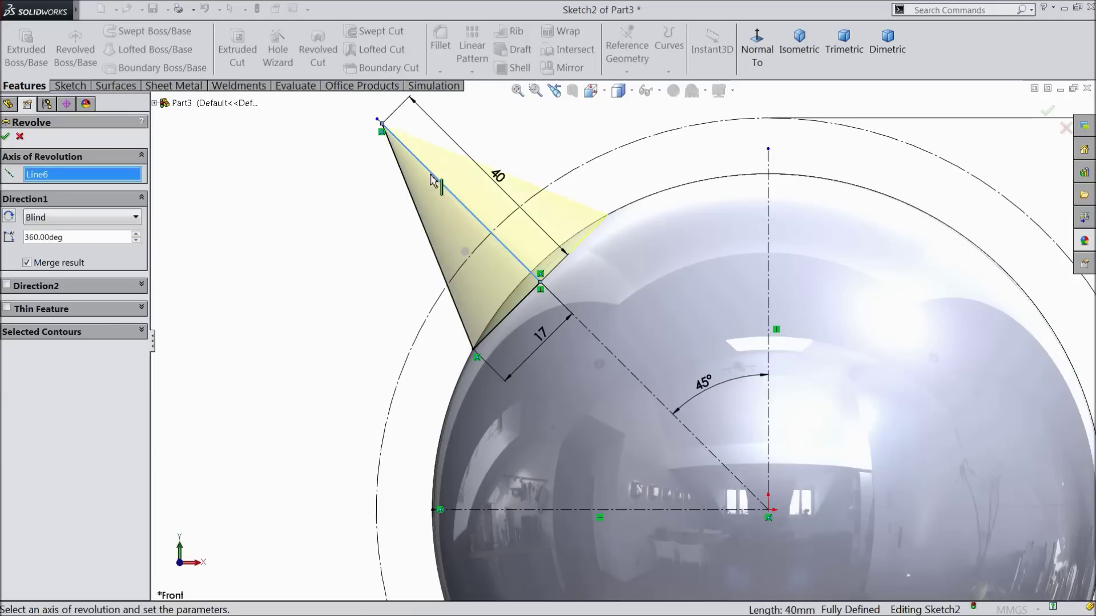
click(4, 138)
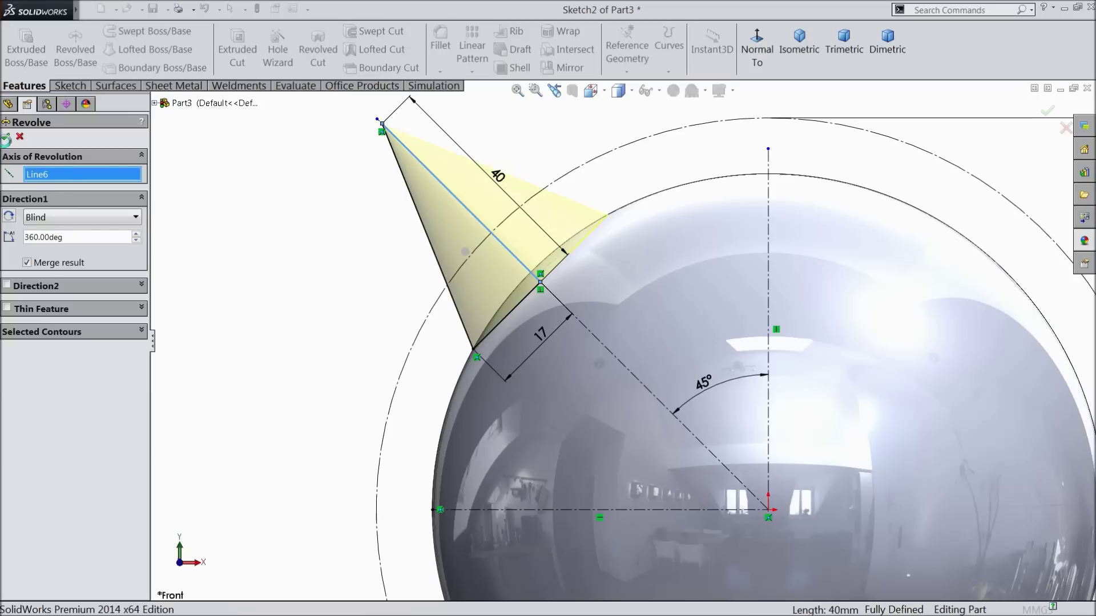
key(f)
middle_drag(331, 254, 796, 447)
scroll(796, 447, down, 3)
middle_drag(594, 321, 645, 325)
scroll(565, 324, up, 3)
scroll(645, 326, down, 2)
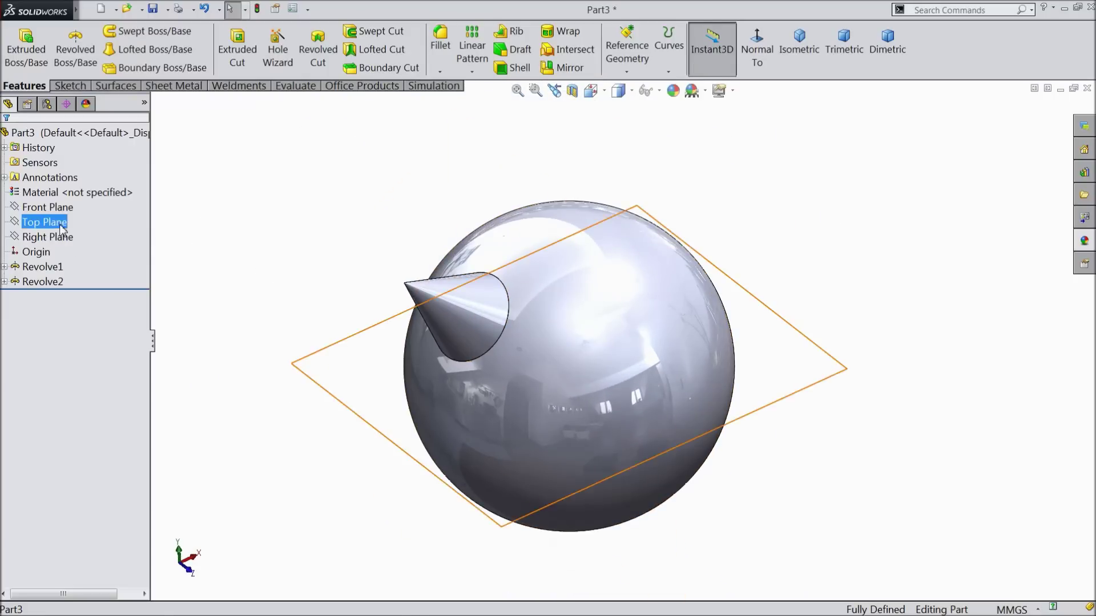
Circular-pattern Revolve2 about the Sketch2 axis with 3 equally spaced instances over 360°.
click(471, 72)
click(488, 102)
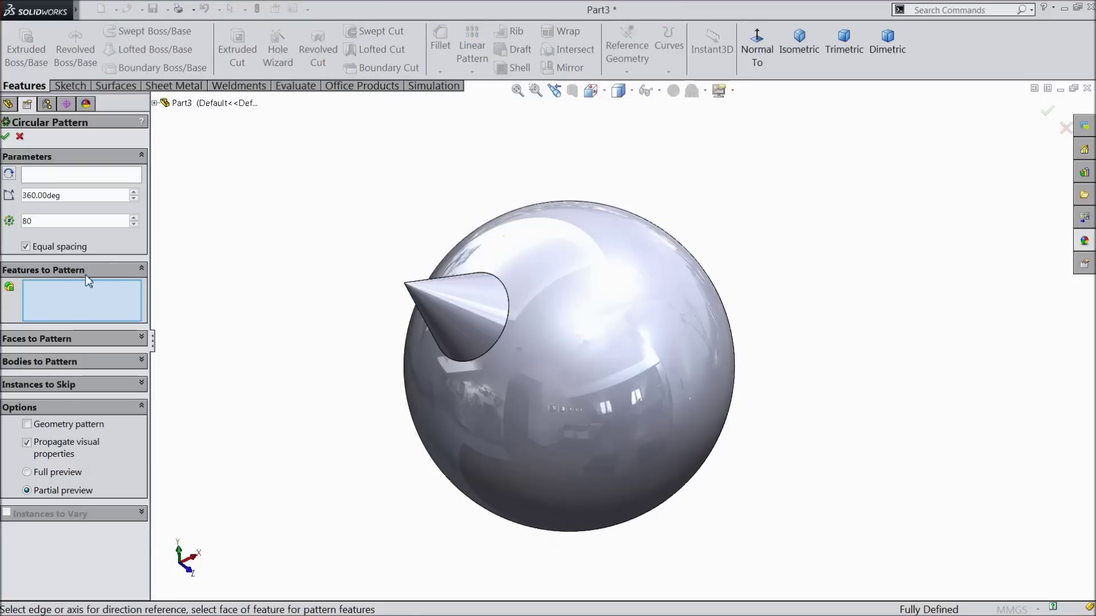
click(155, 104)
click(197, 253)
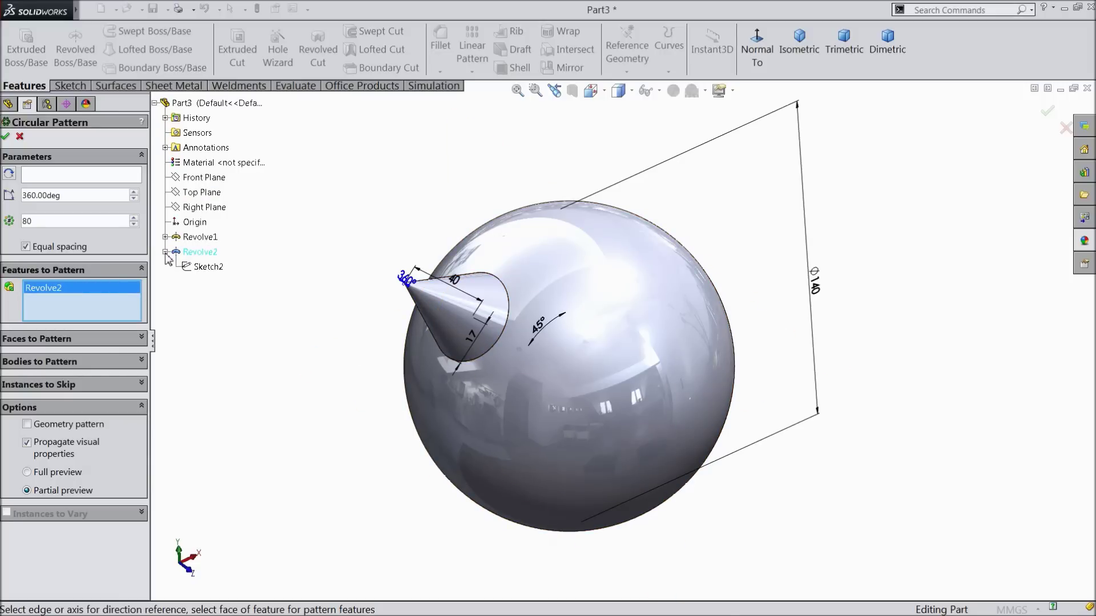
click(92, 175)
click(204, 272)
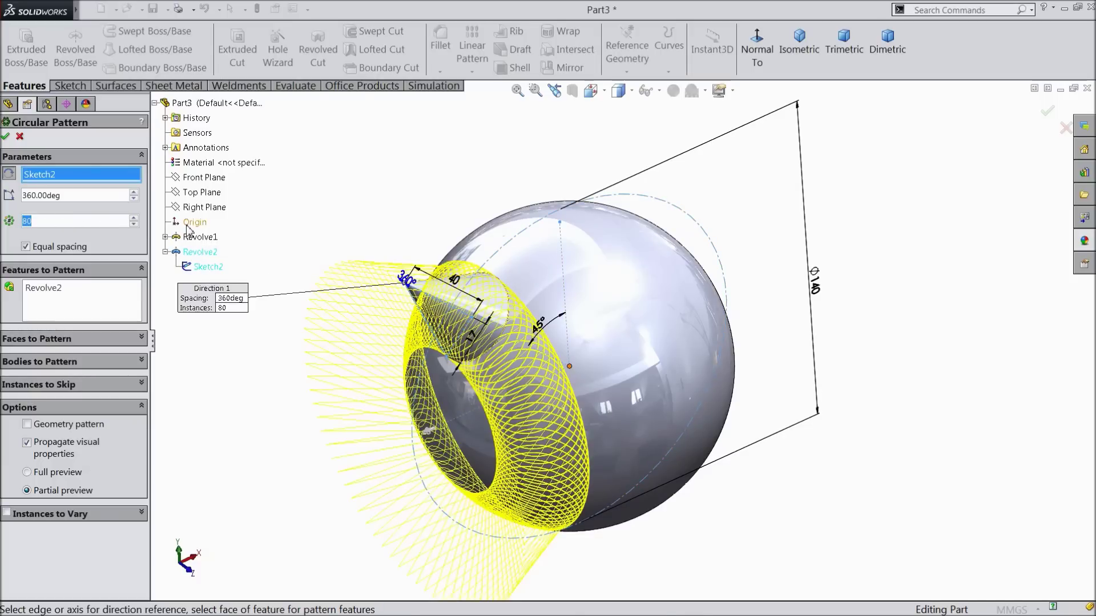
text(3)
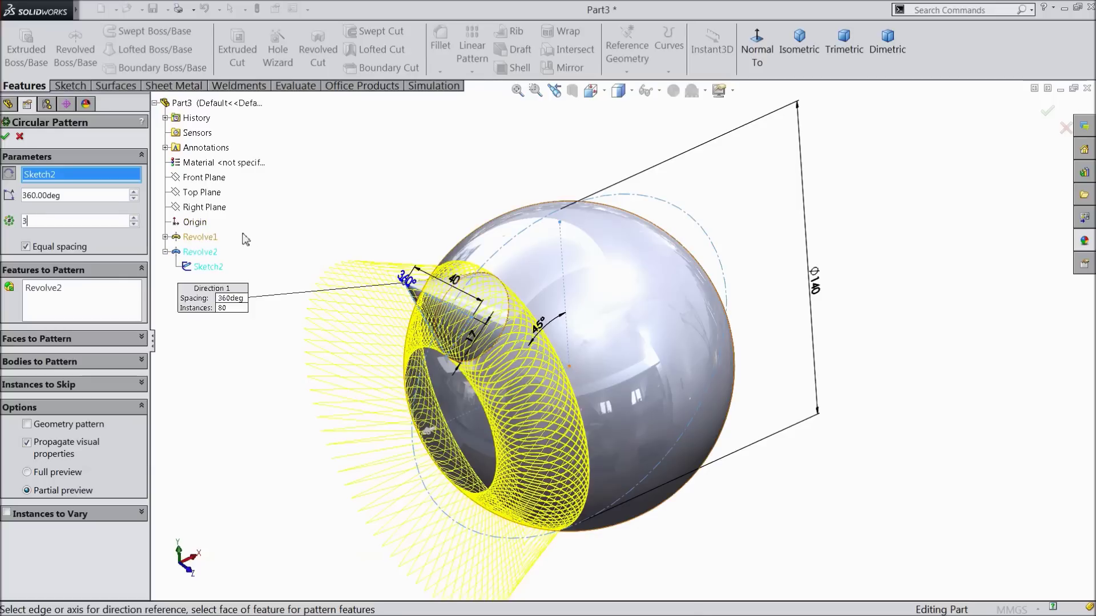
middle_drag(407, 191, 453, 182)
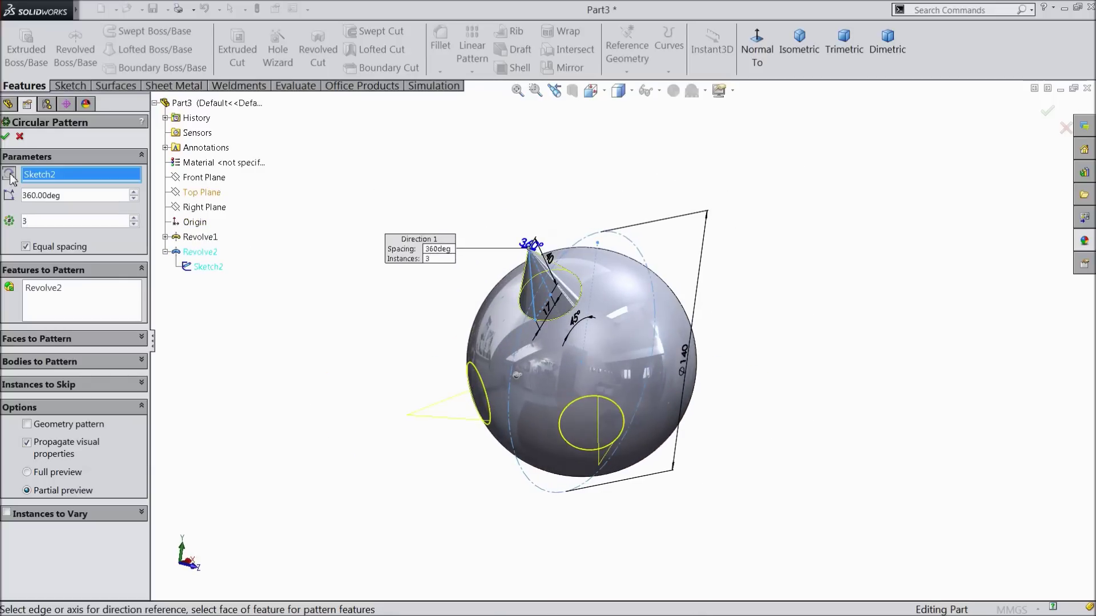
middle_drag(407, 296, 373, 326)
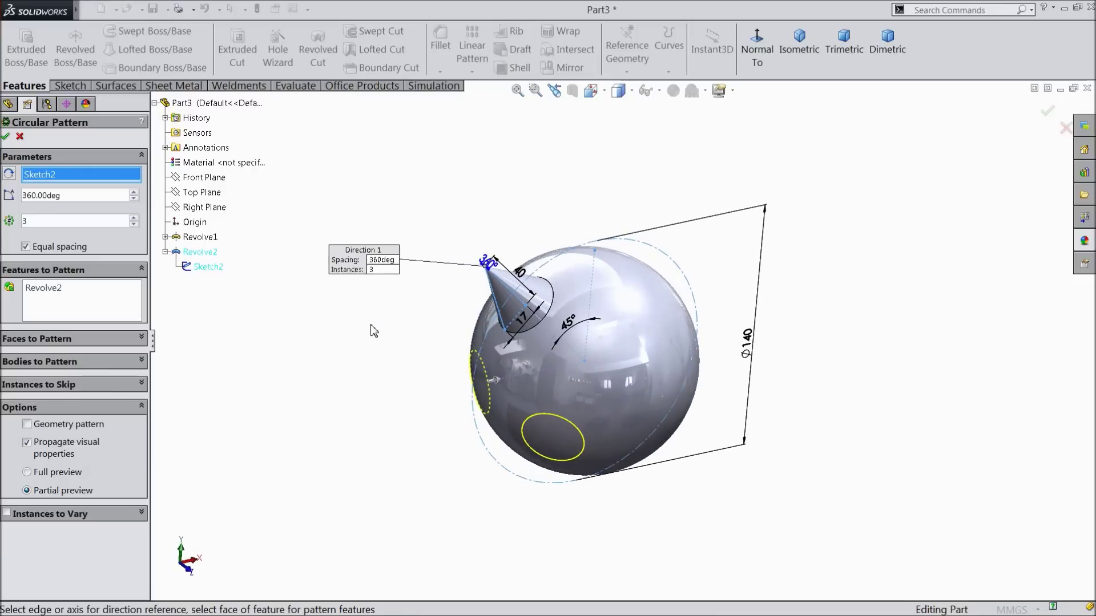
scroll(605, 445, down, 2)
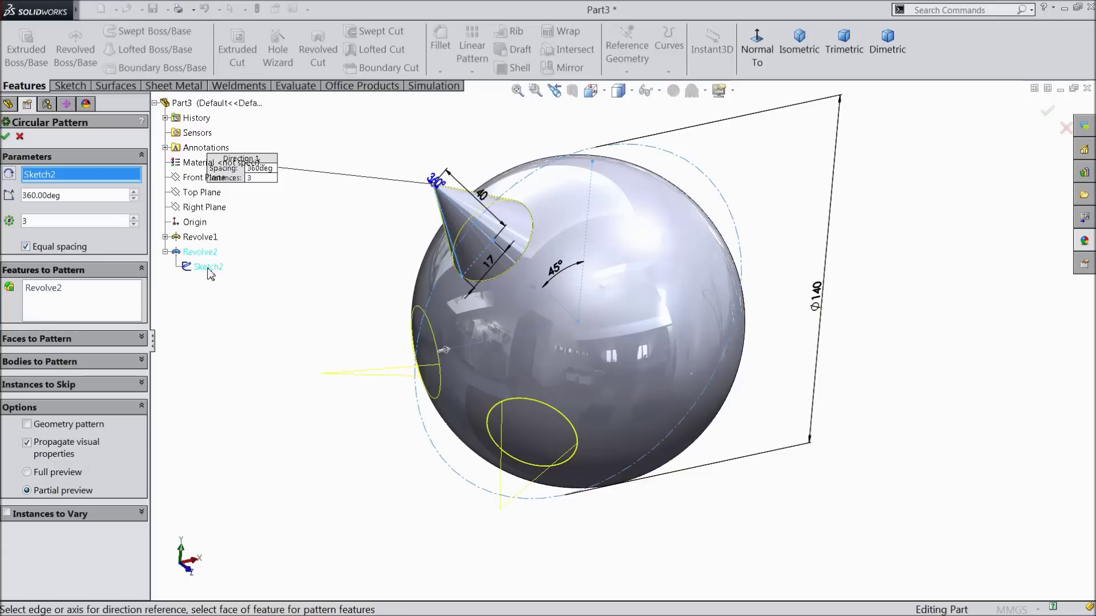
click(7, 137)
middle_drag(317, 307, 348, 284)
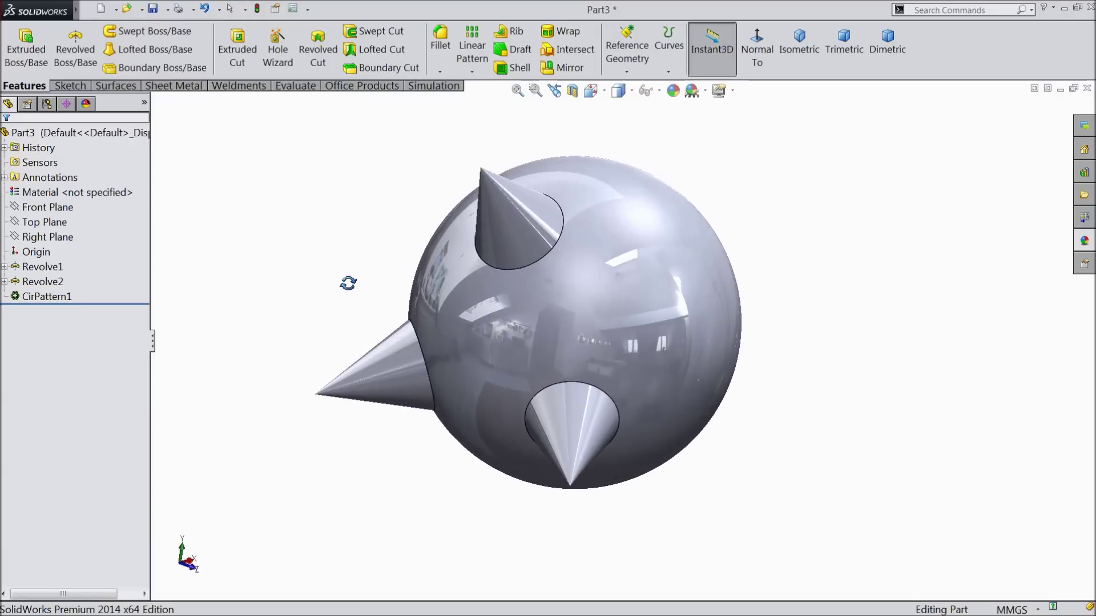
Mirror Revolve2 and CirPattern1 across the Right Plane, then return to isometric view.
click(35, 221)
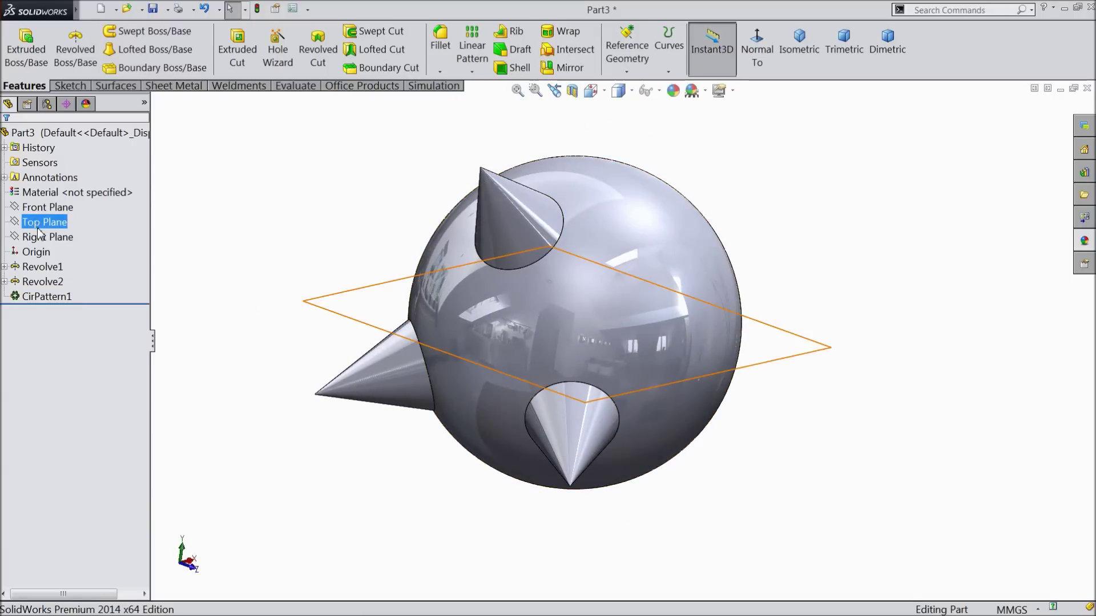
click(41, 236)
middle_drag(199, 269, 238, 269)
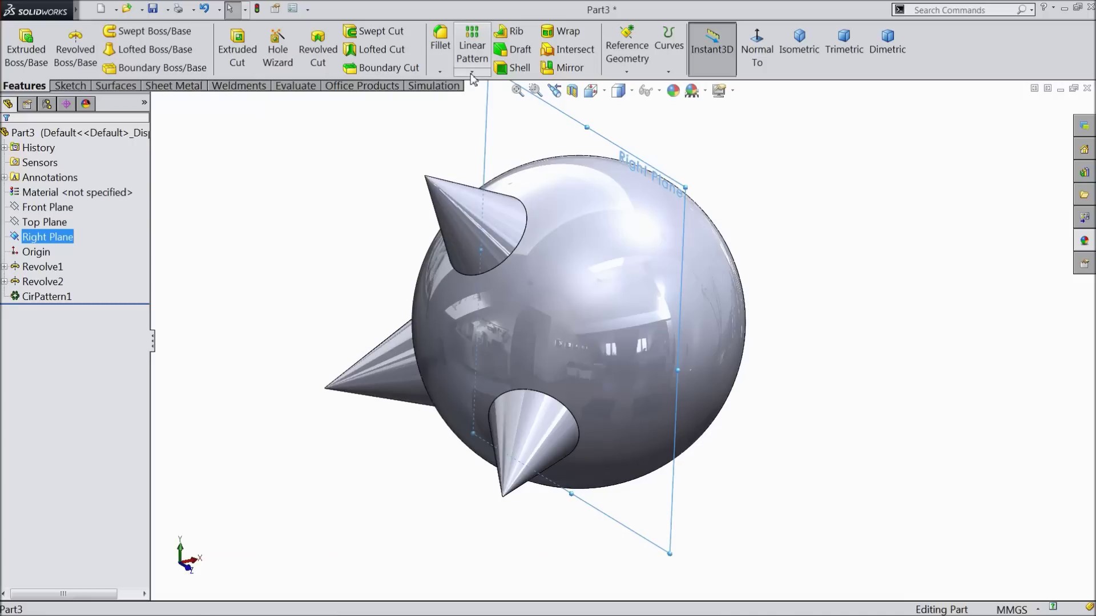
click(562, 67)
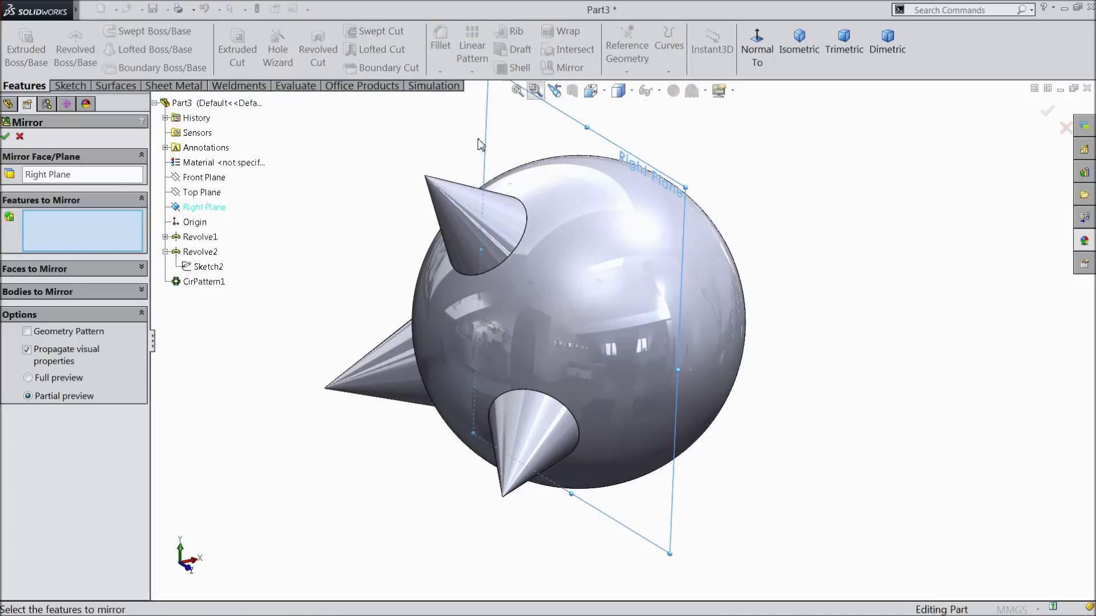
click(165, 251)
click(199, 252)
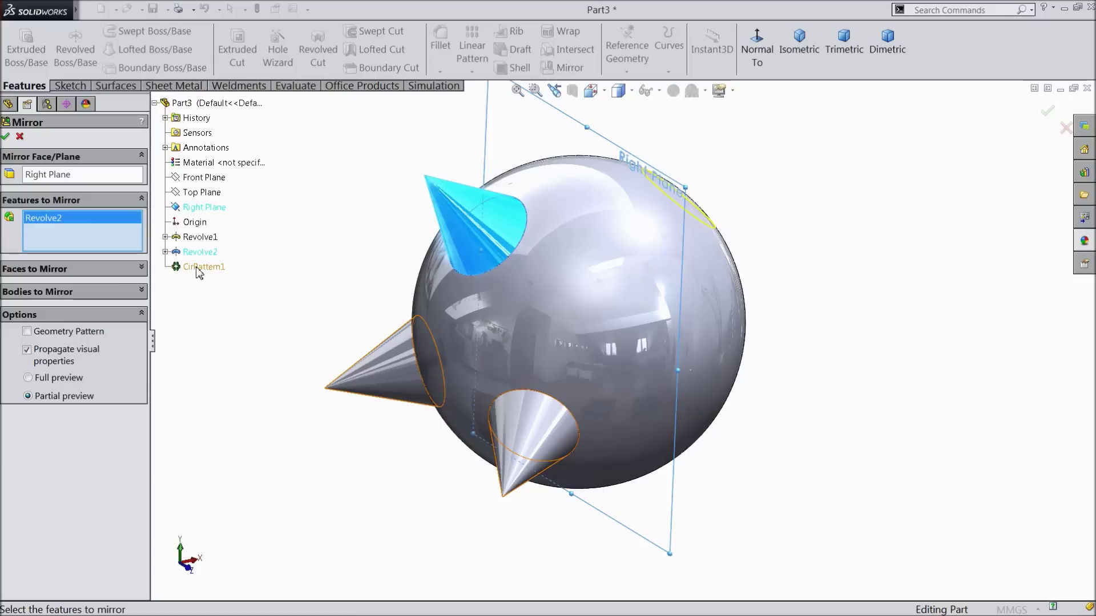
click(201, 267)
mouse_move(318, 318)
middle_down()
mouse_move(338, 313)
mouse_move(276, 313)
mouse_move(308, 318)
middle_up()
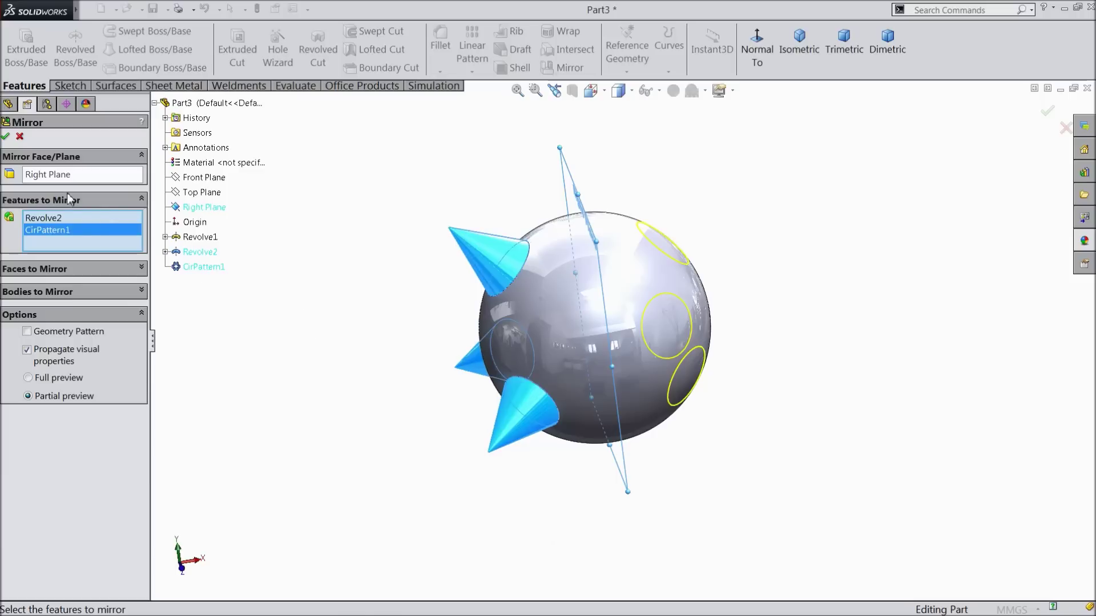
scroll(639, 351, down, 3)
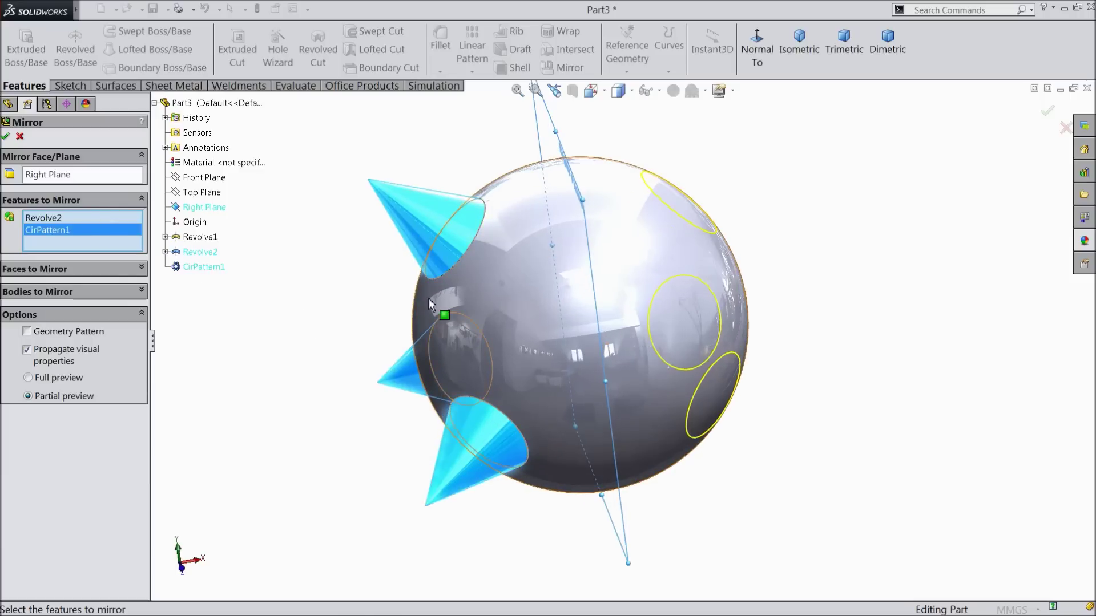
click(7, 137)
middle_drag(328, 276, 253, 287)
key(ctrl+7)
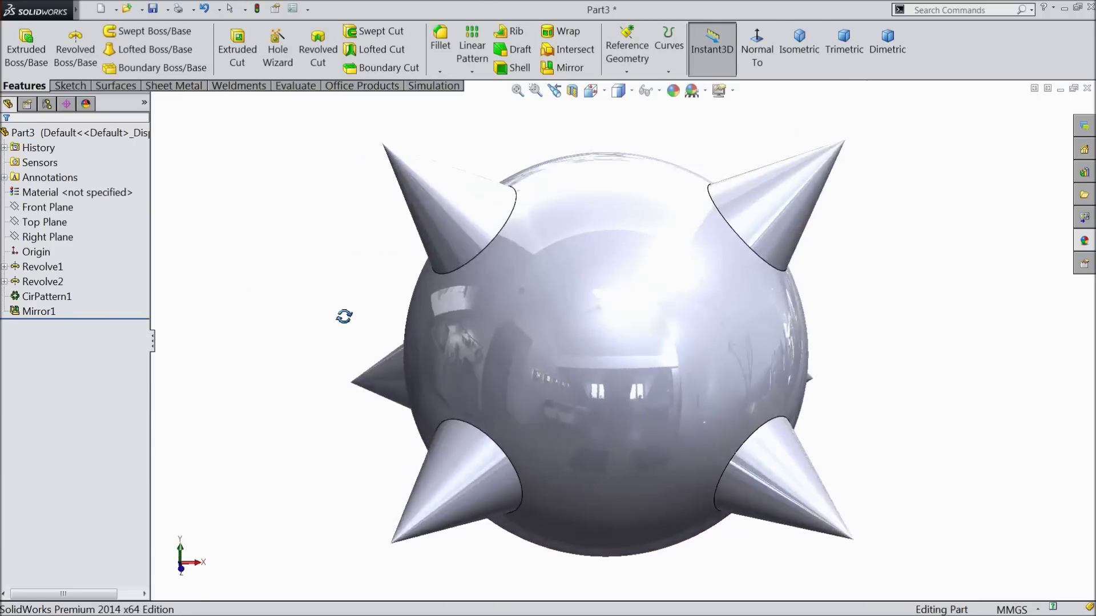
Start a new sketch on the Front Plane, viewed face-on.
click(57, 208)
click(69, 197)
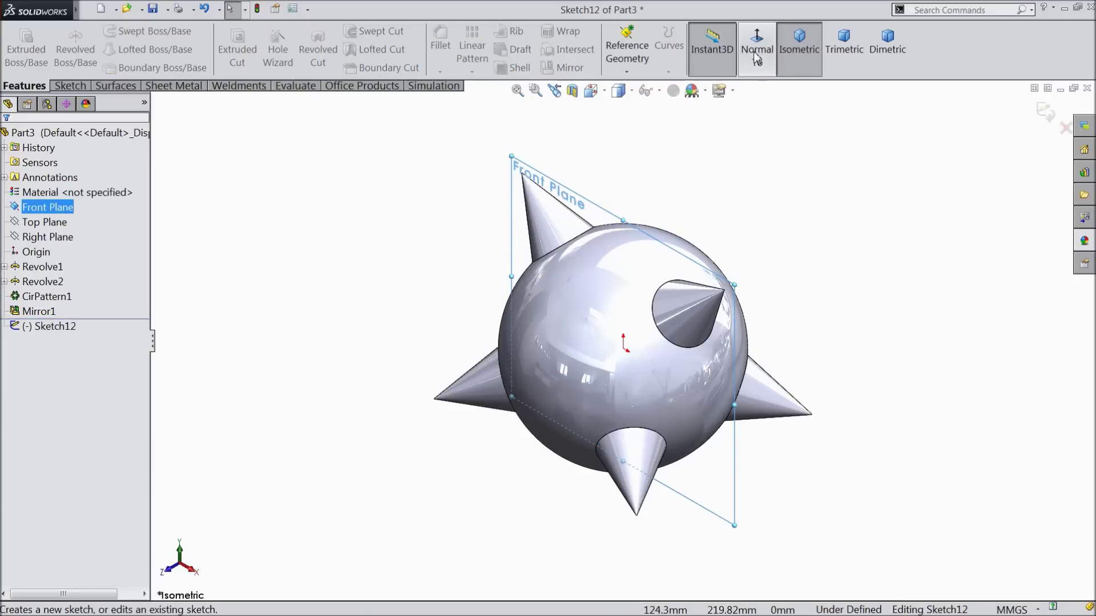
click(757, 49)
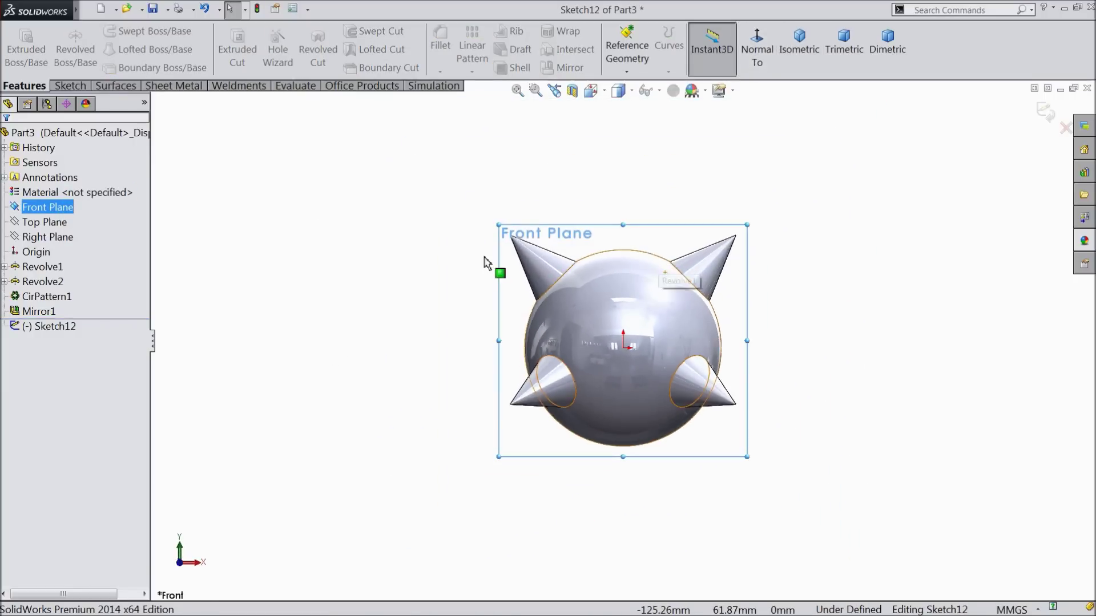
click(70, 85)
Draw a vertical centerline from the origin down below the sphere.
click(112, 36)
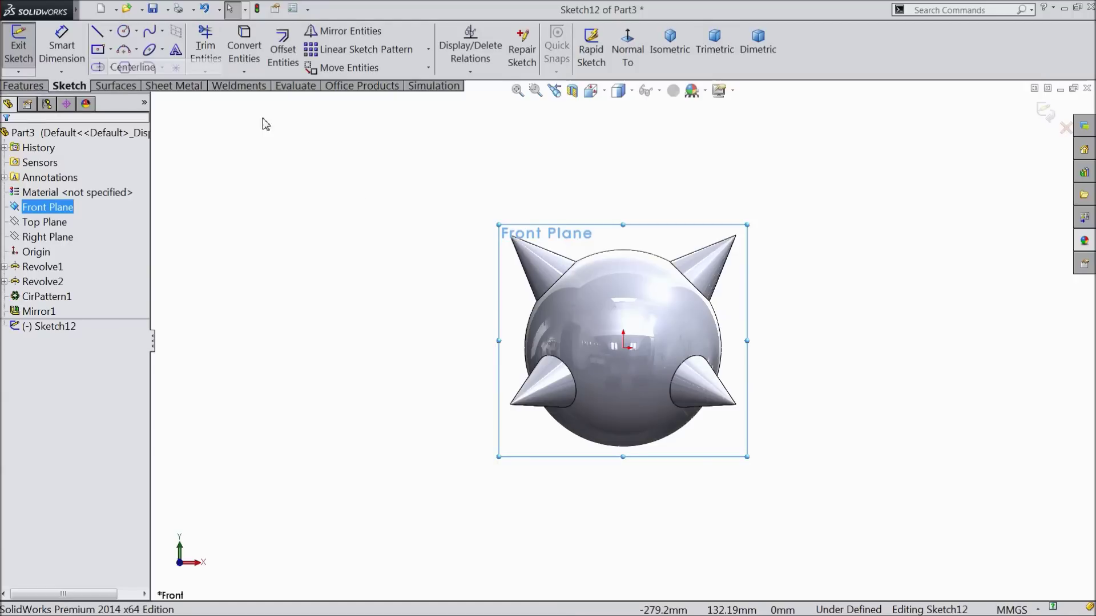
click(128, 67)
scroll(662, 471, down, 3)
click(589, 227)
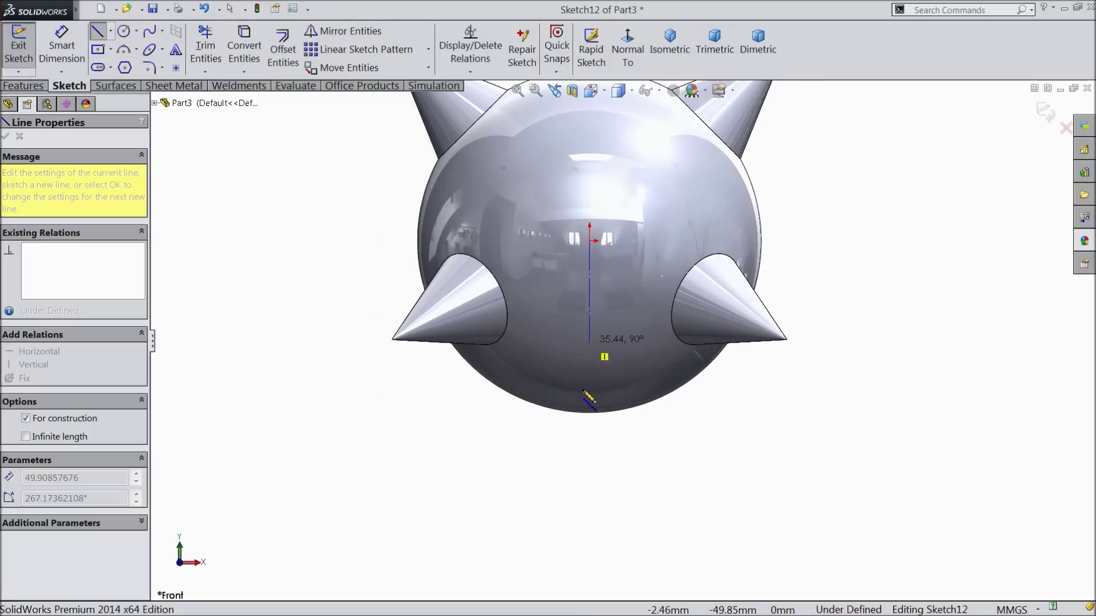
click(591, 536)
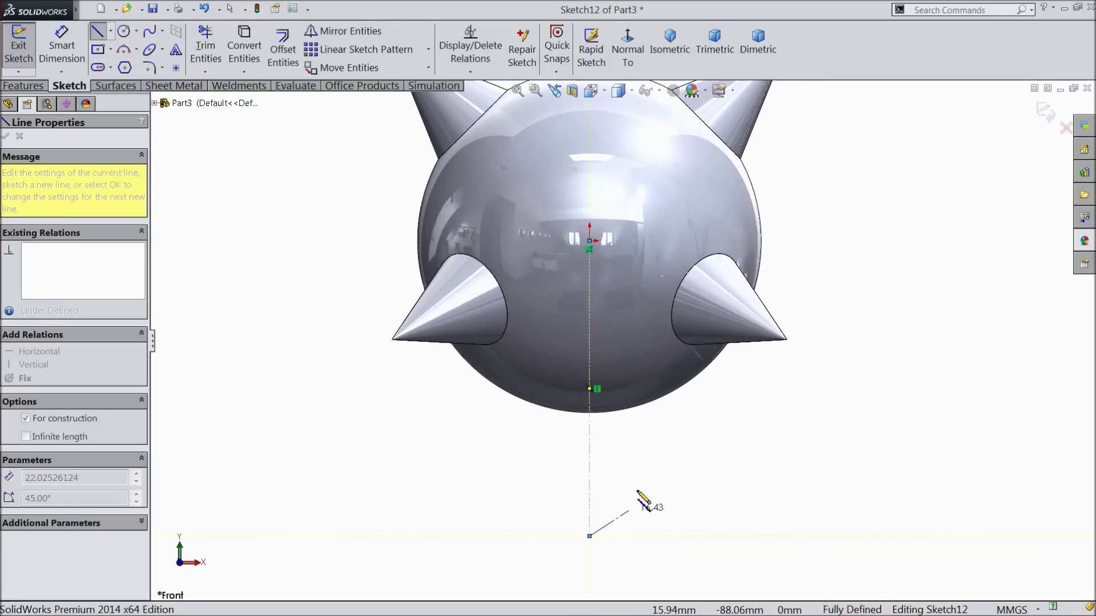
right_click(642, 387)
click(670, 113)
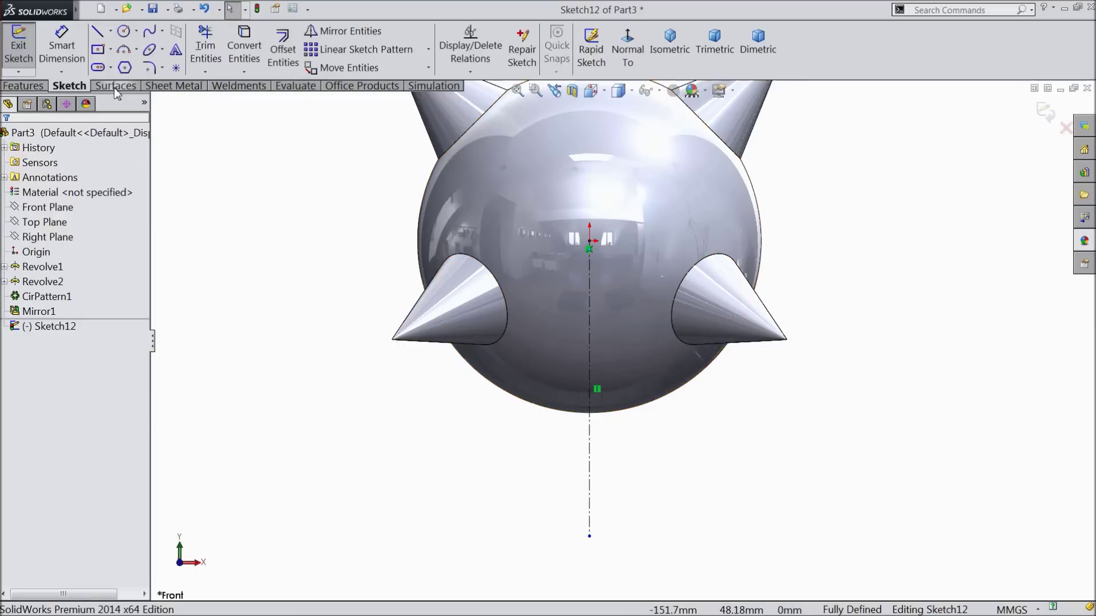
Draw a closed triangle from the centerline's bottom end to the sphere edge, making its top edge horizontal.
click(97, 33)
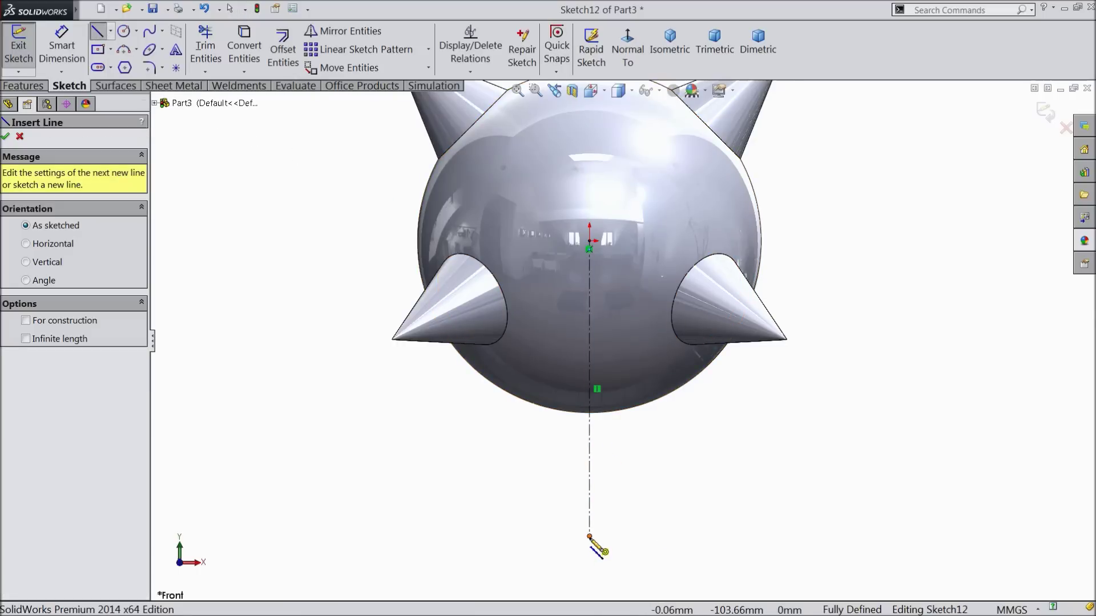
click(589, 536)
click(535, 405)
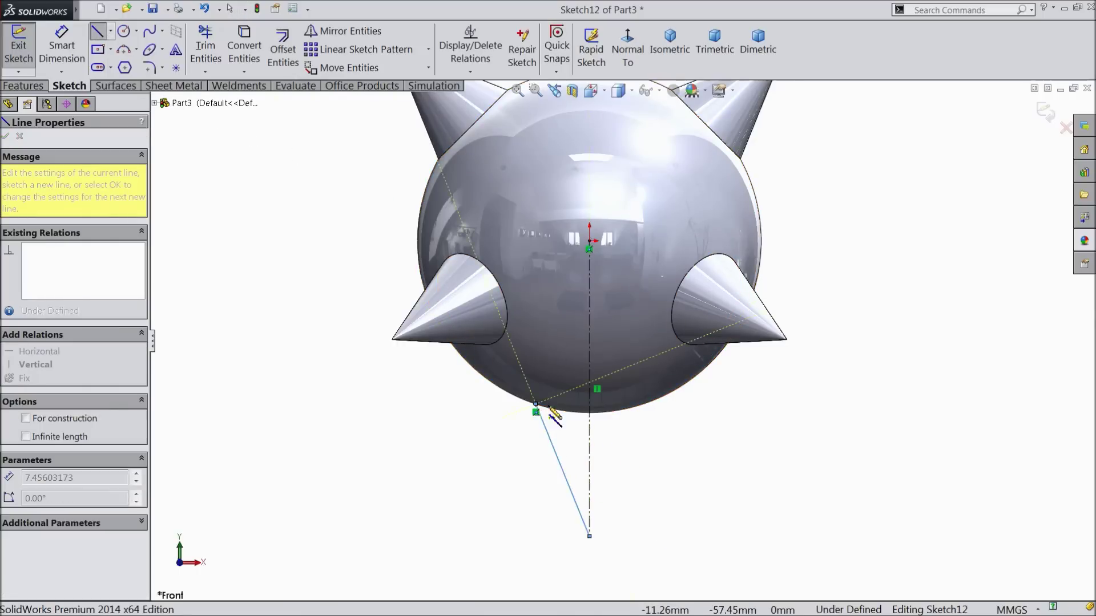
click(590, 408)
click(589, 536)
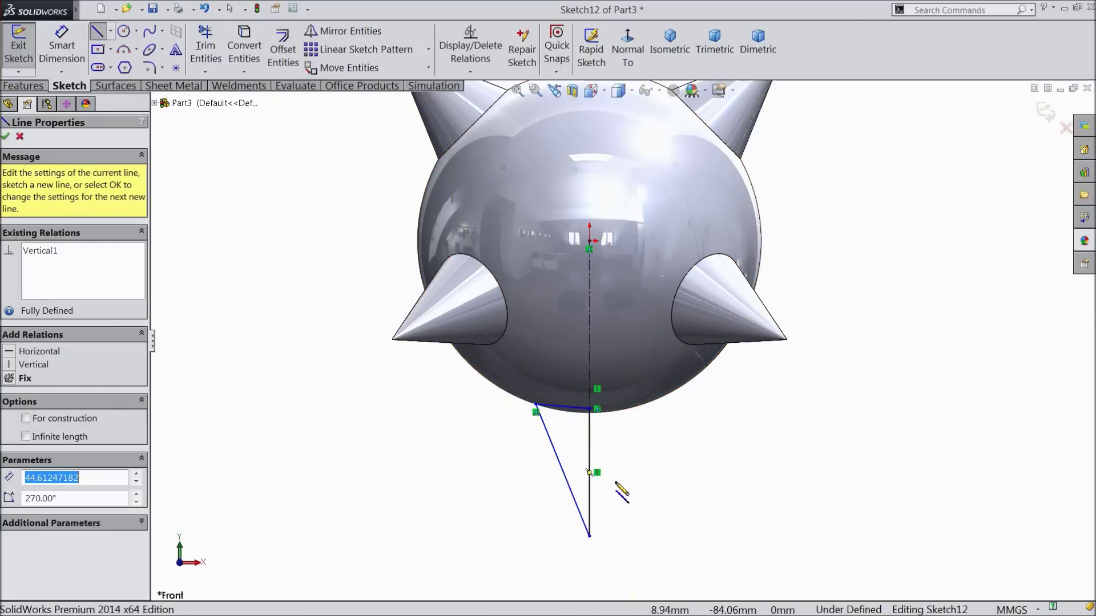
right_click(617, 153)
click(642, 164)
scroll(609, 422, down, 4)
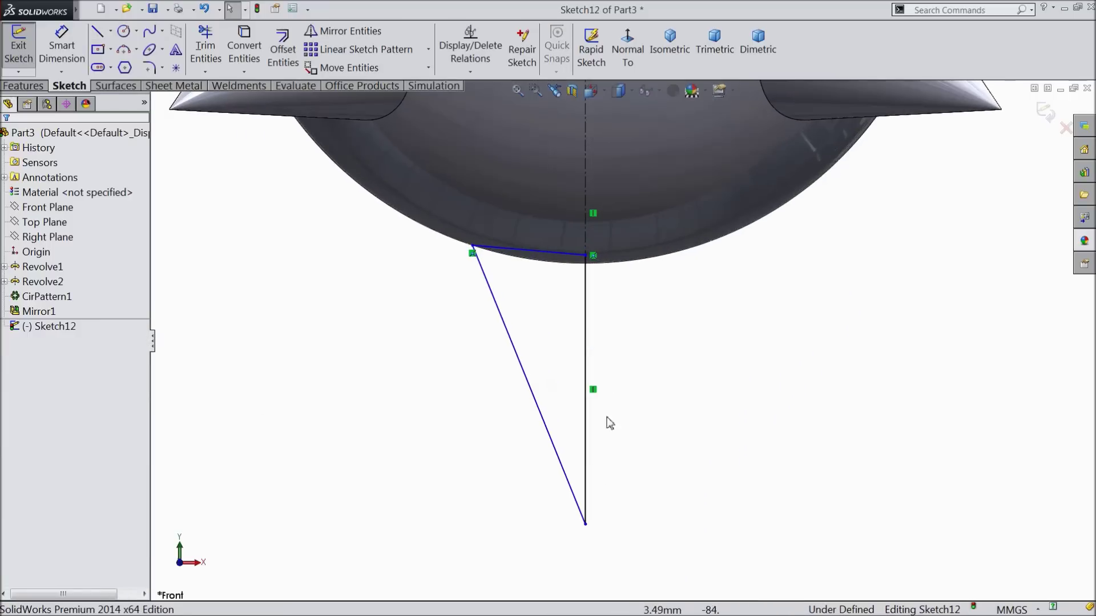
click(531, 253)
click(565, 214)
click(63, 46)
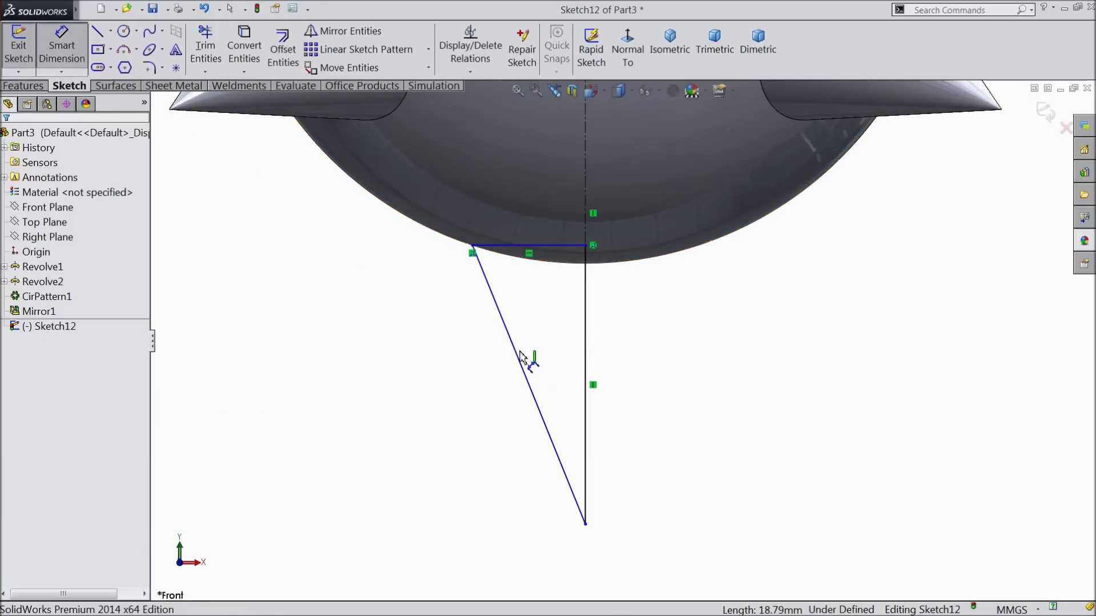
Dimension the triangle to 17 mm wide and 40 mm tall.
click(530, 251)
click(528, 221)
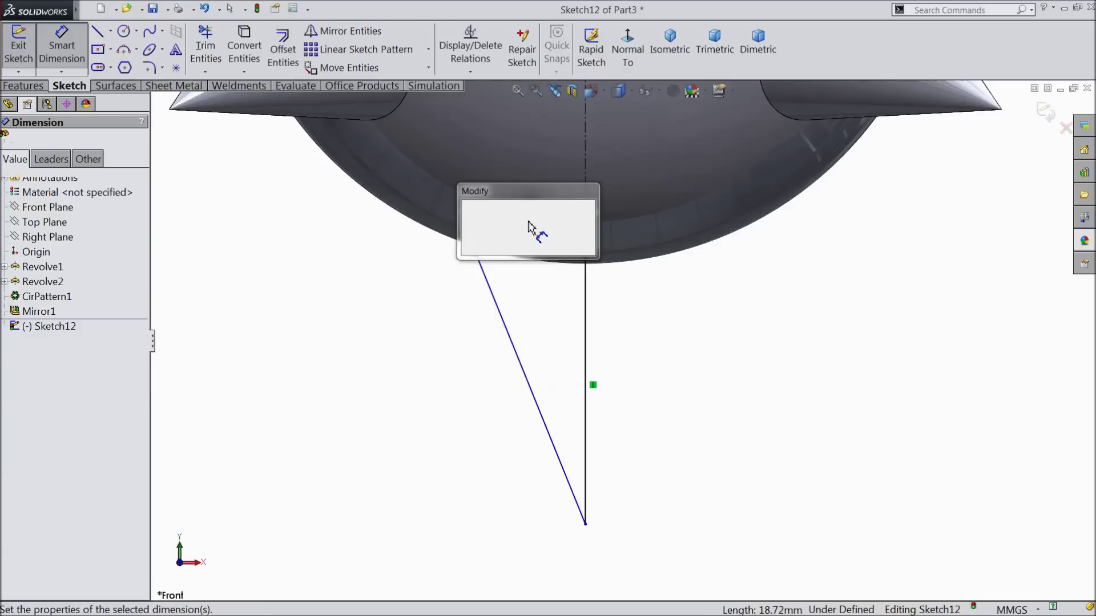
text(17)
click(470, 208)
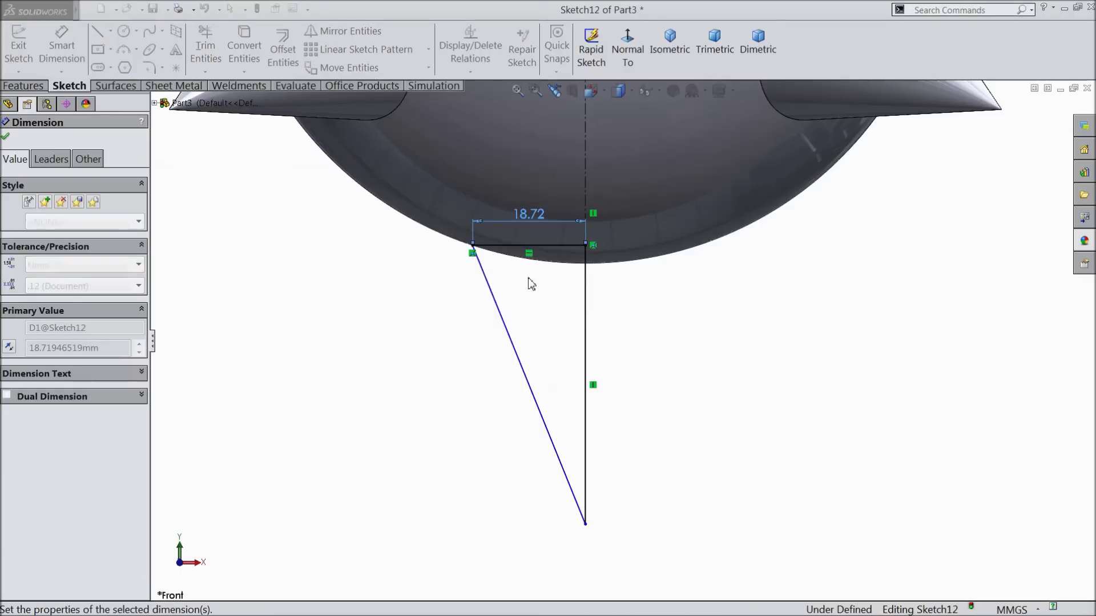
click(586, 354)
click(642, 365)
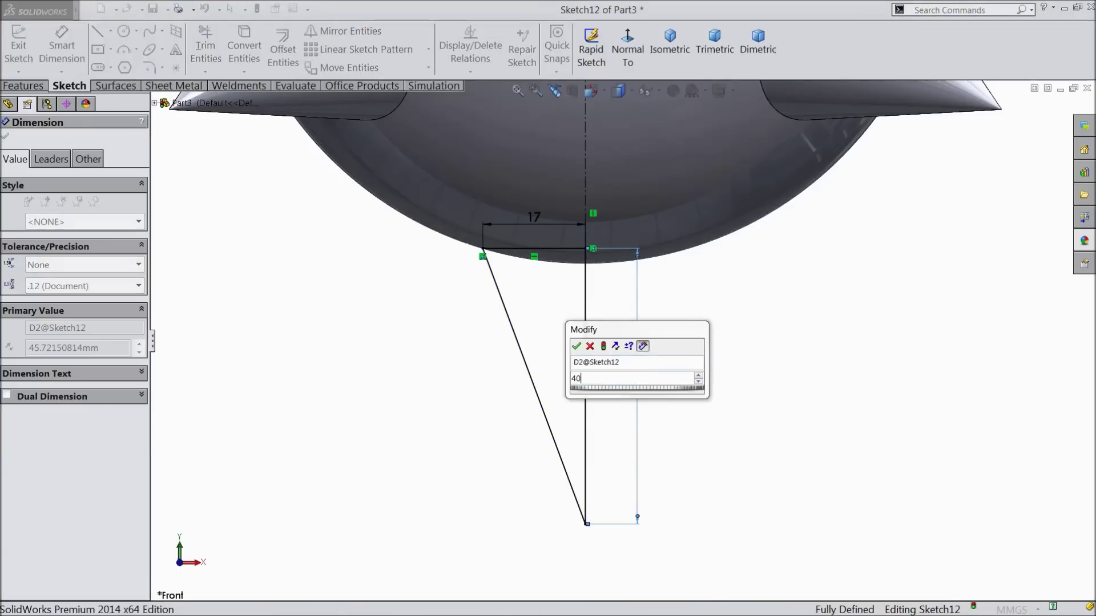
text(40)
click(577, 346)
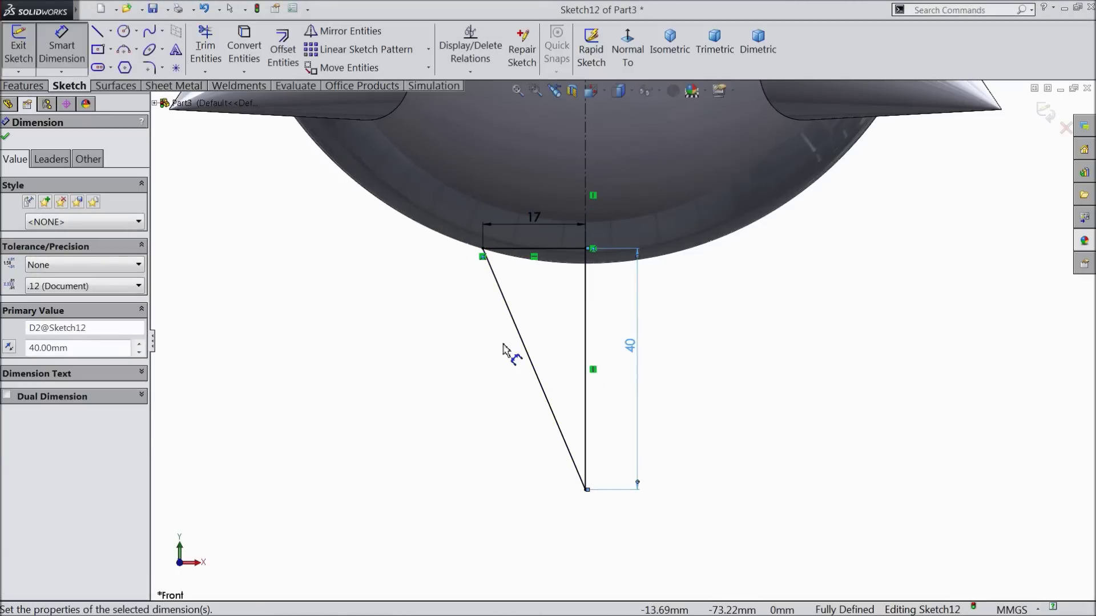
Revolve the triangle 360° into a downward cone spike and orbit to inspect it.
click(5, 137)
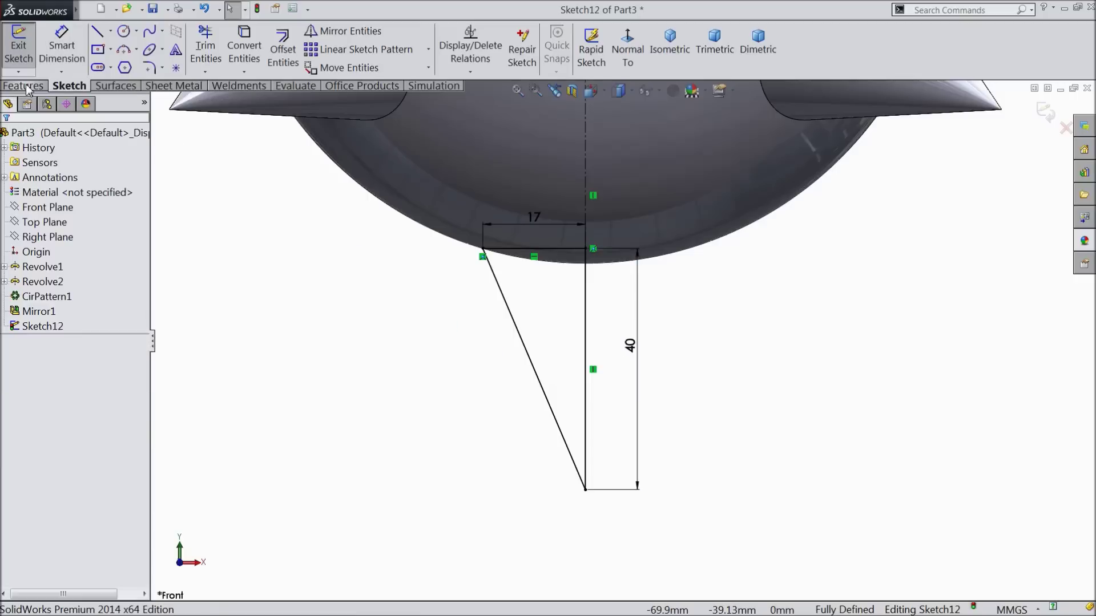
key(r)
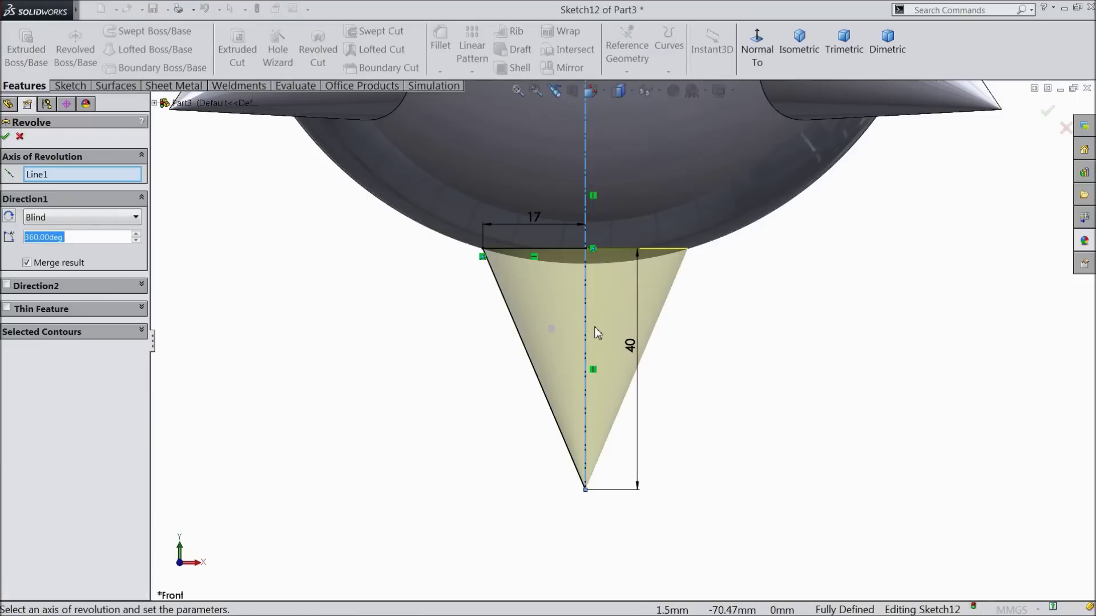
click(5, 137)
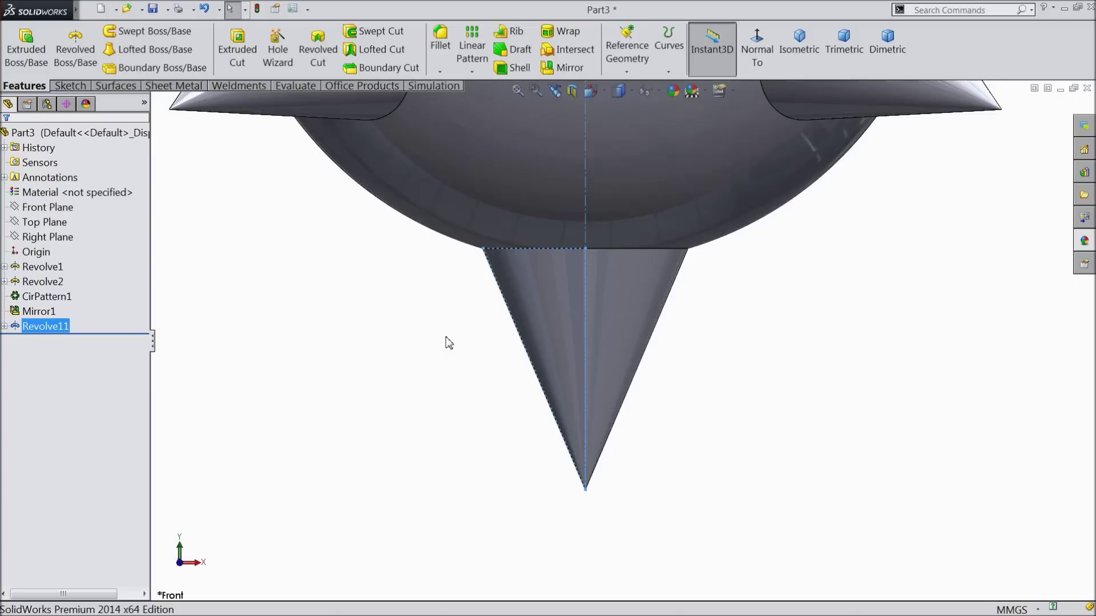
key(f)
mouse_move(542, 415)
middle_down()
mouse_move(571, 411)
mouse_move(557, 420)
middle_up()
Start a new sketch on the Right Plane, viewed face-on.
click(48, 237)
click(51, 221)
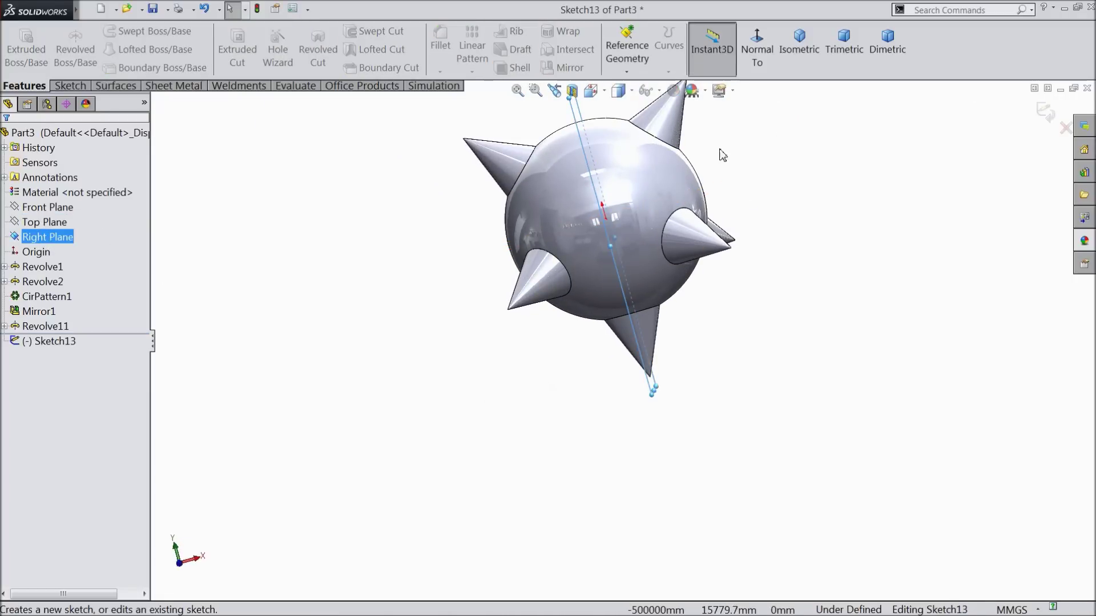
click(747, 55)
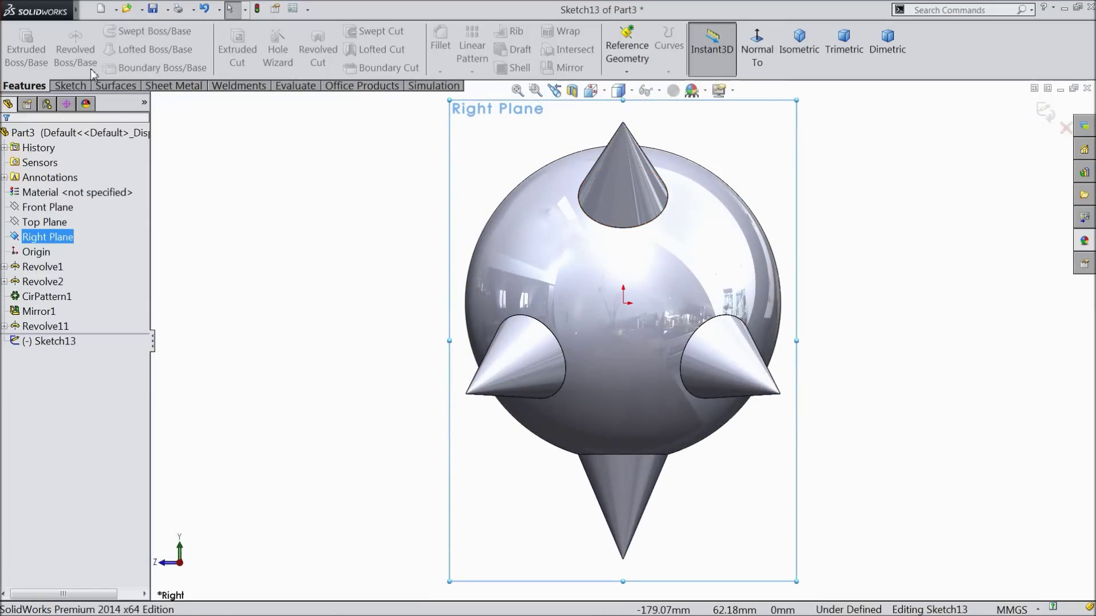
click(70, 85)
Draw a construction centerline from the left spike tip to the ball's origin.
click(110, 31)
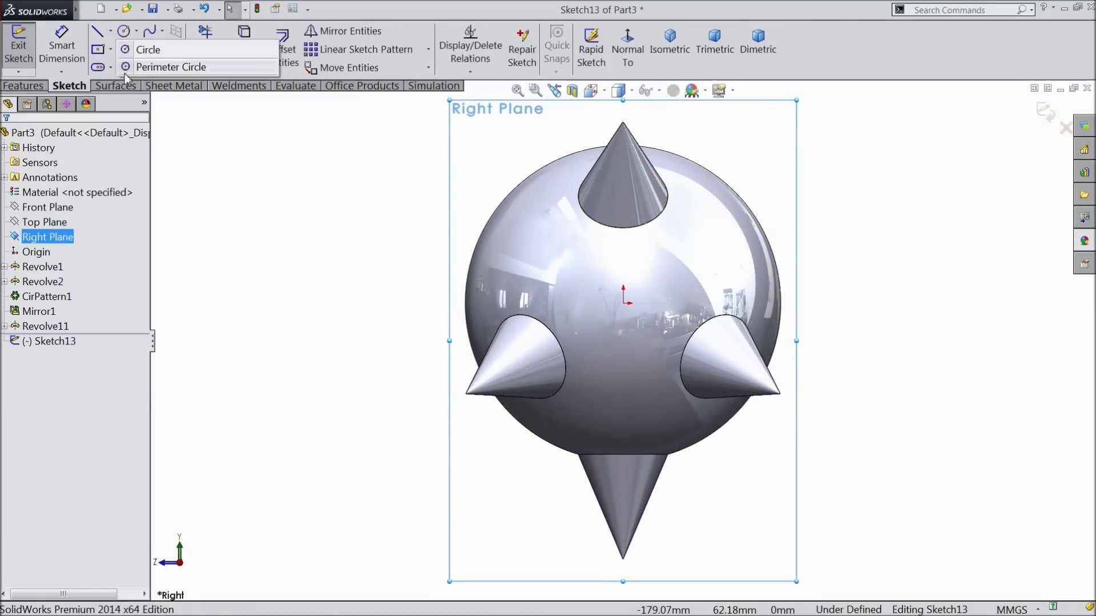
click(114, 70)
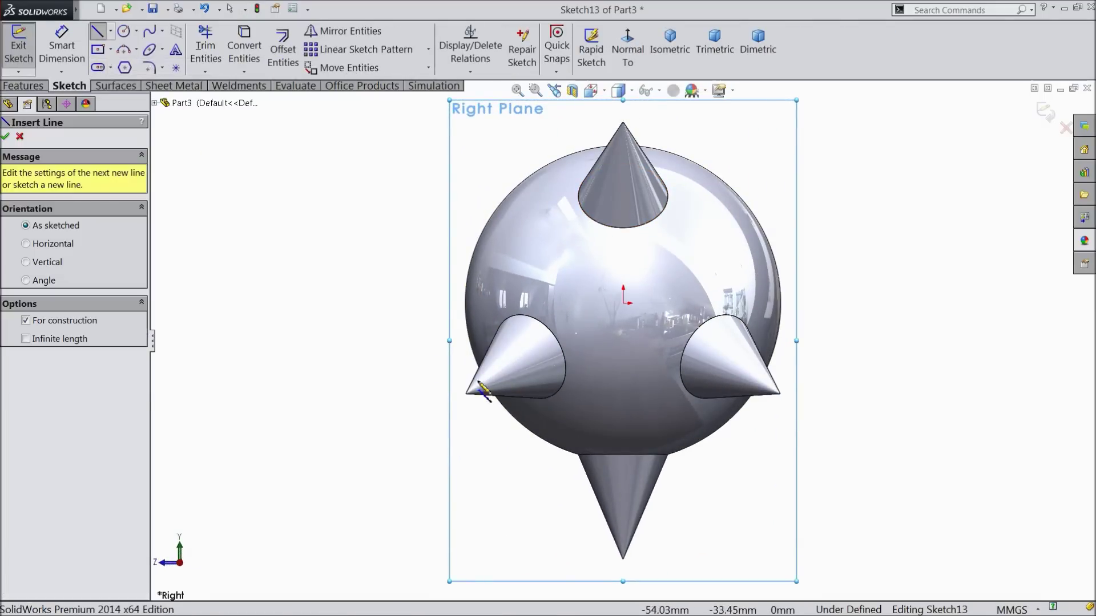
click(467, 393)
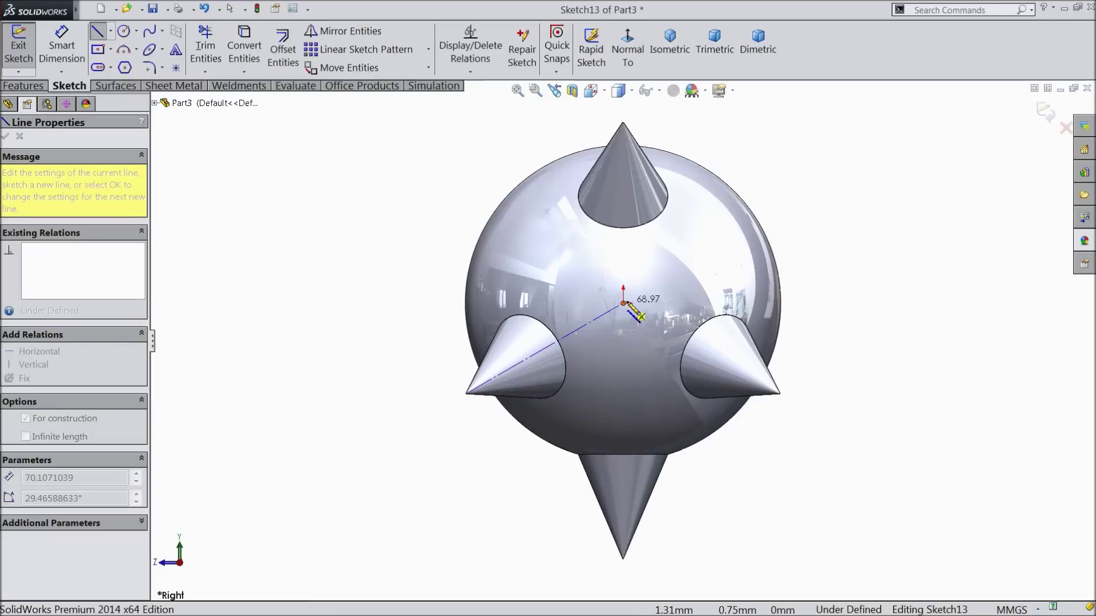
click(623, 303)
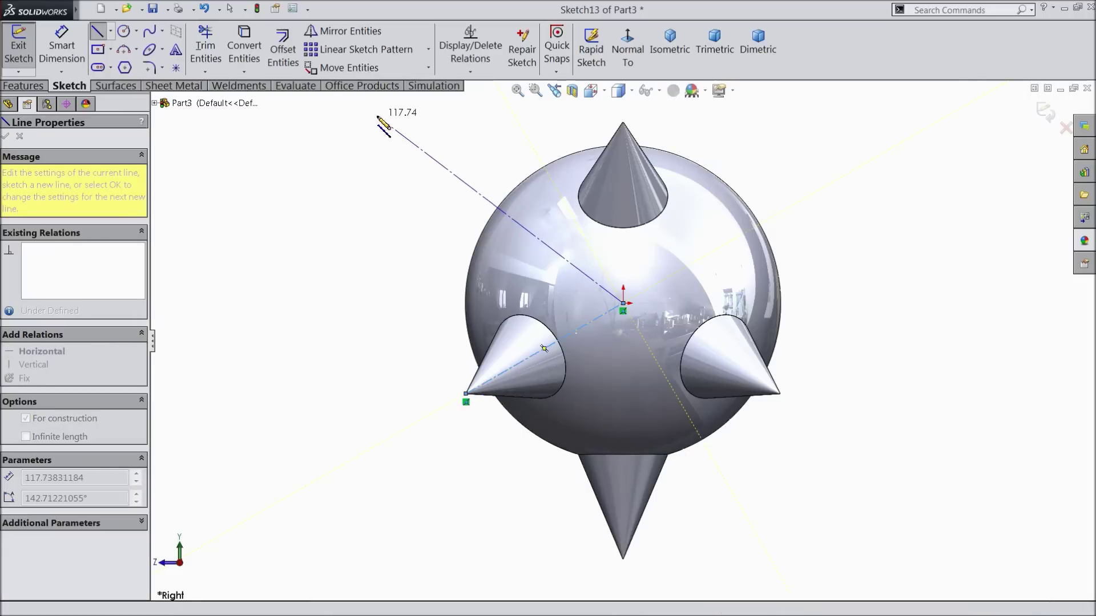
right_click(336, 124)
click(348, 122)
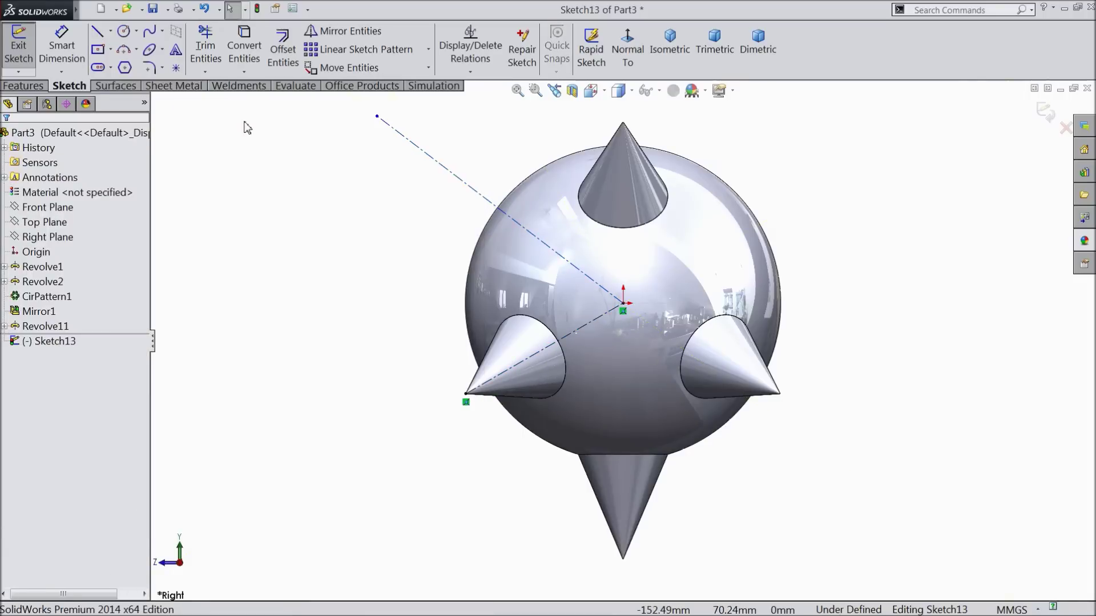
Draw a closed triangular spike outline from the outer centerline end to the ball's upper-left edge.
click(96, 33)
click(377, 116)
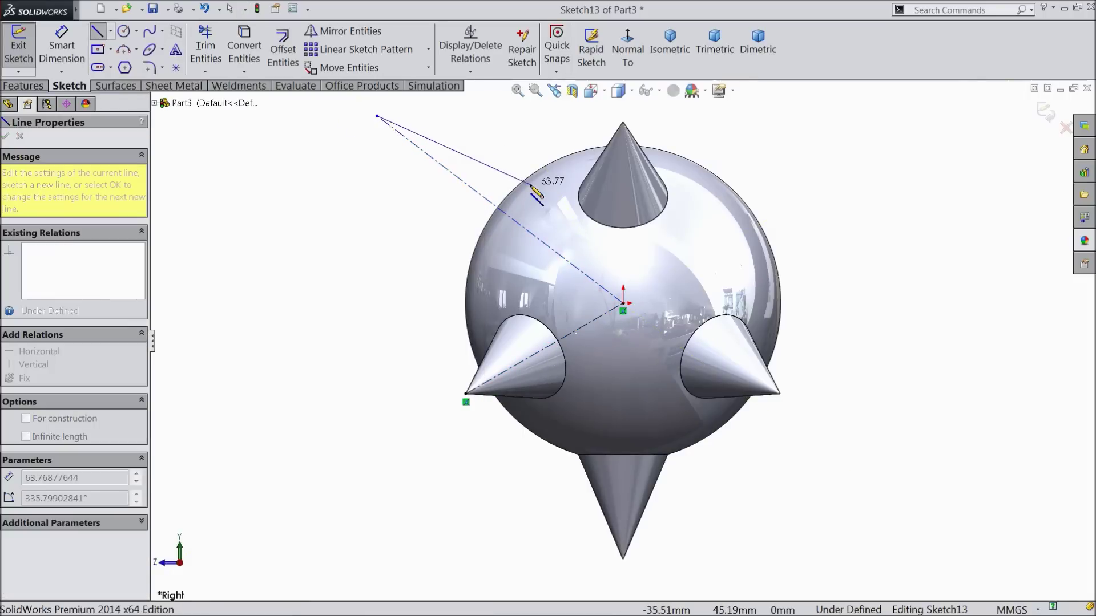
click(531, 174)
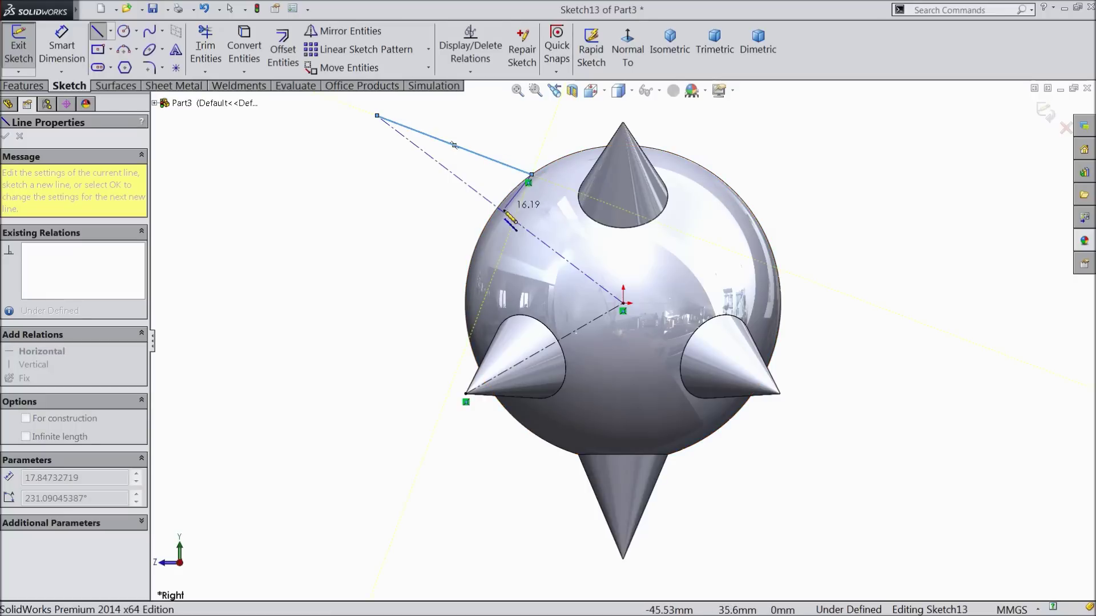
click(502, 209)
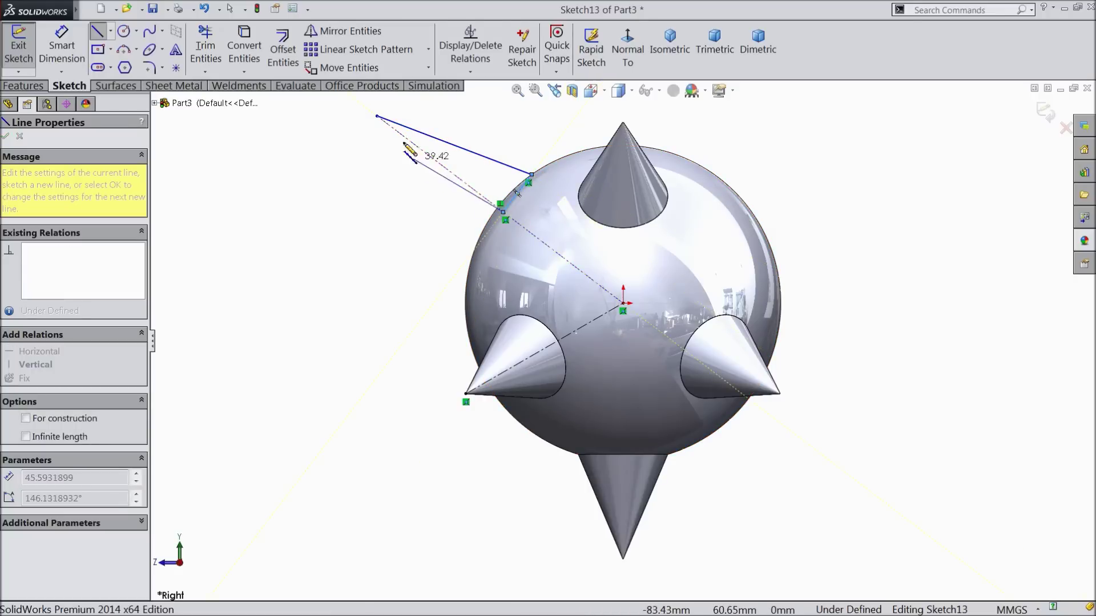
click(377, 116)
right_click(367, 166)
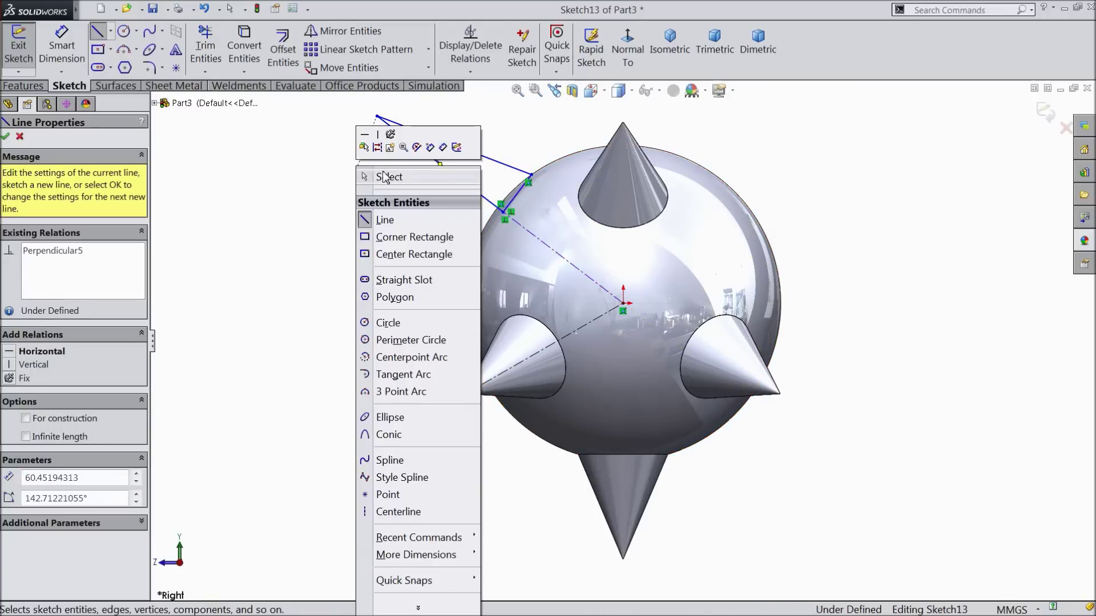
click(384, 177)
scroll(517, 171, down, 4)
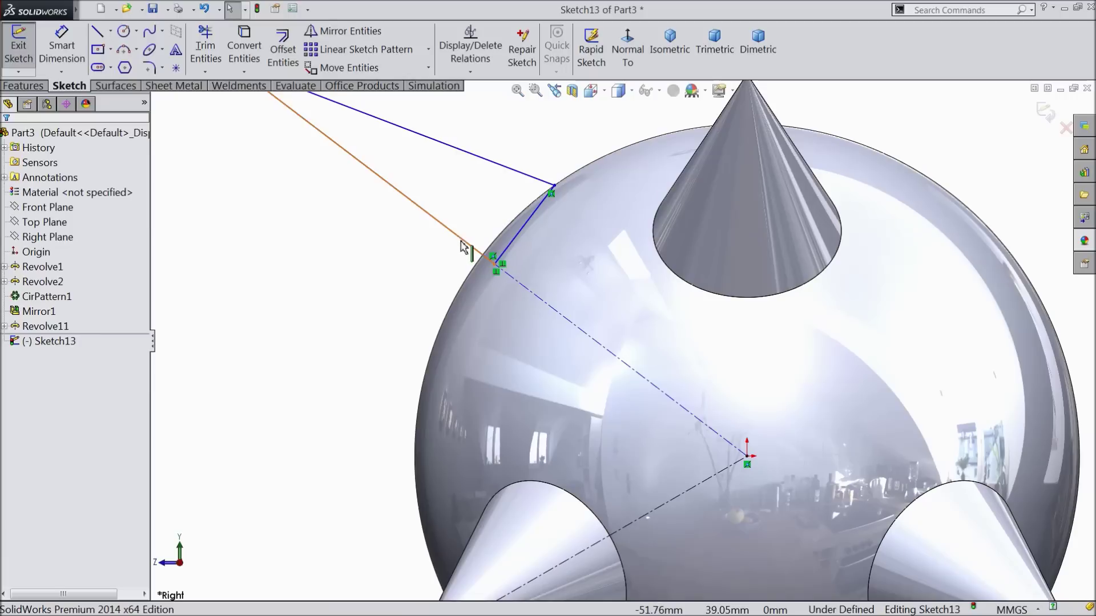
click(61, 45)
scroll(484, 227, up, 2)
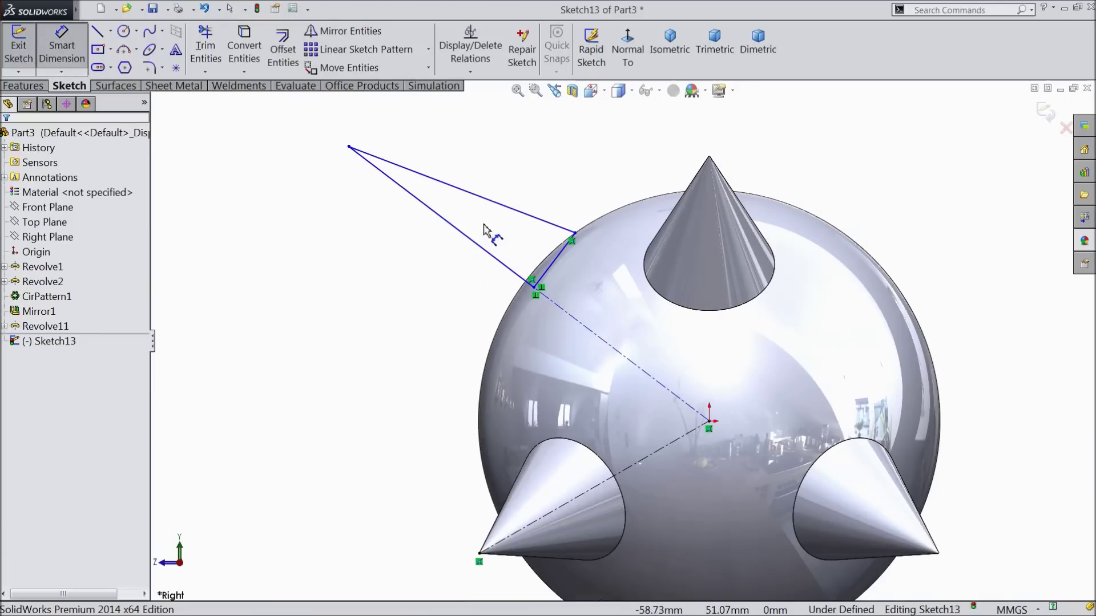
Dimension the spike's long side to 40 mm and its base to 17 mm.
click(463, 235)
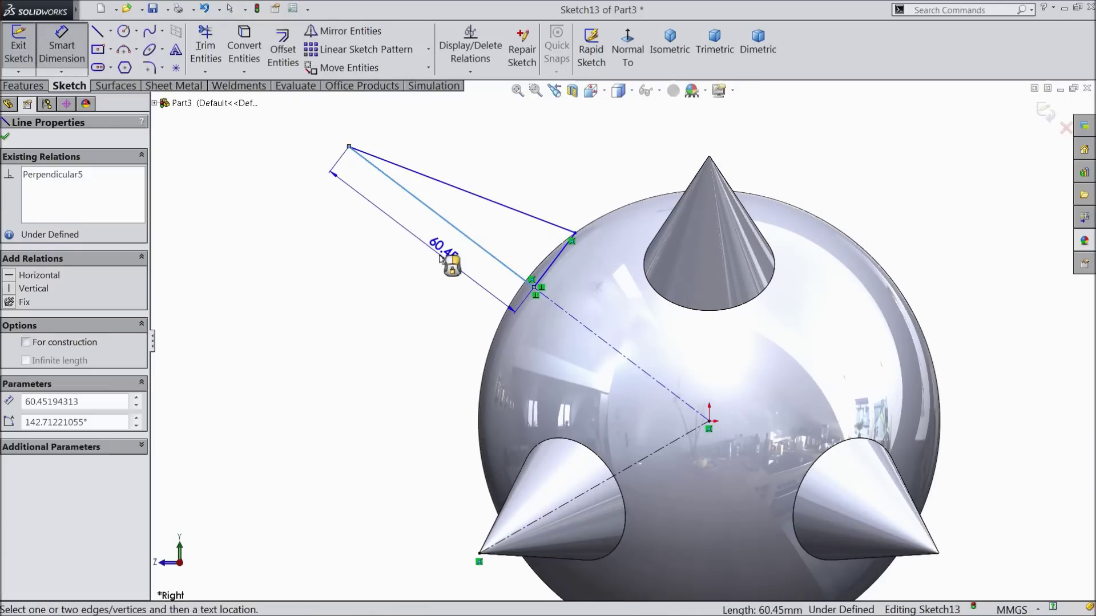
click(448, 268)
text(40)
click(378, 240)
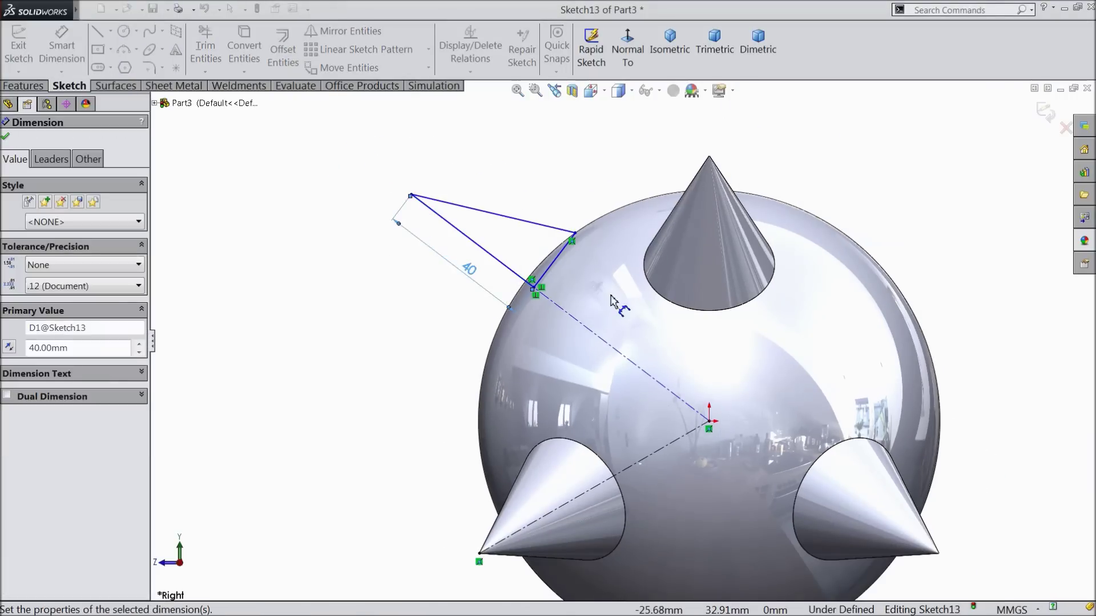
scroll(557, 284, down, 1)
click(545, 265)
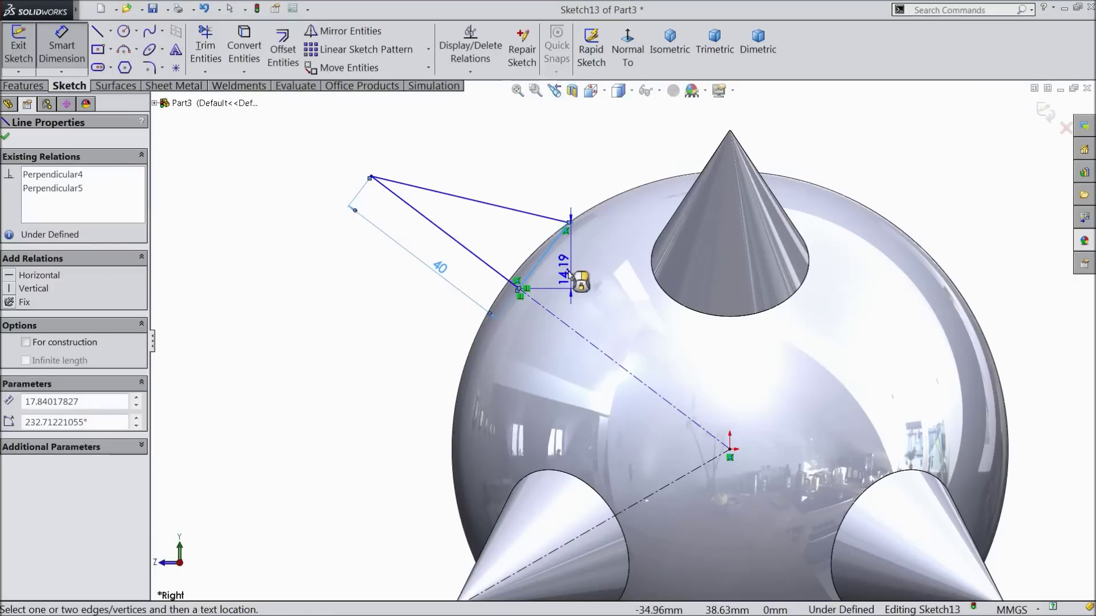
click(563, 274)
text(17)
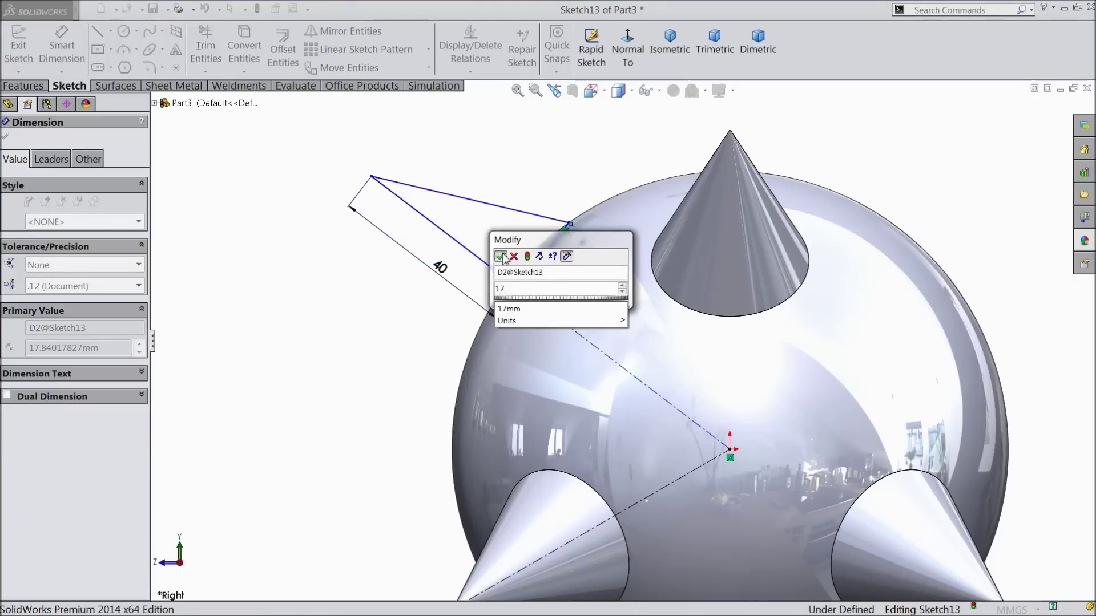
click(502, 258)
scroll(705, 453, up, 4)
scroll(626, 359, down, 4)
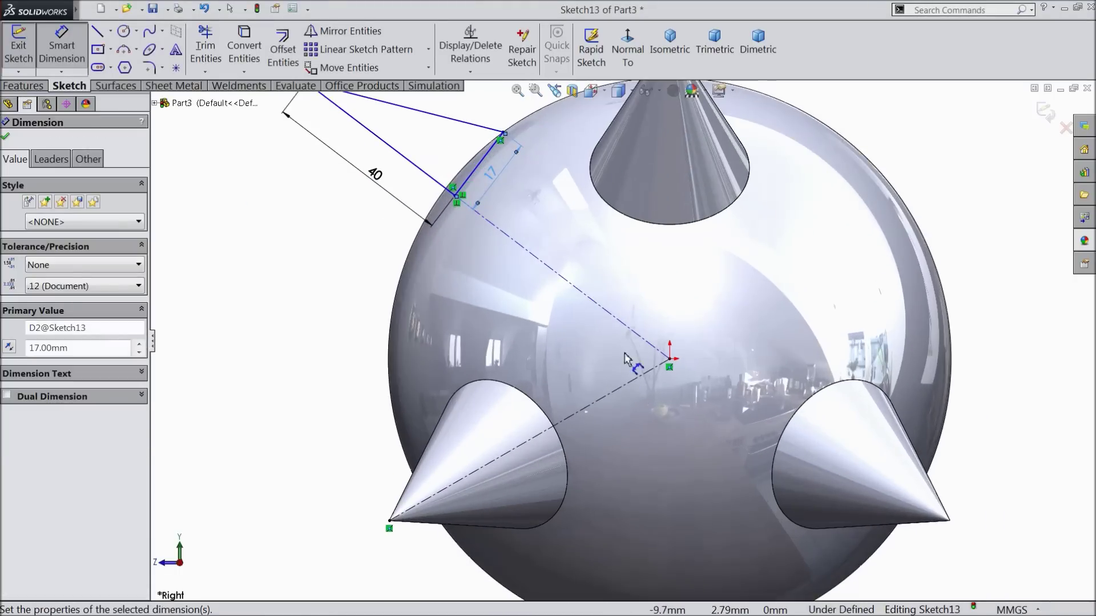
Set a 60° angle between the two construction centerlines.
click(632, 334)
click(623, 386)
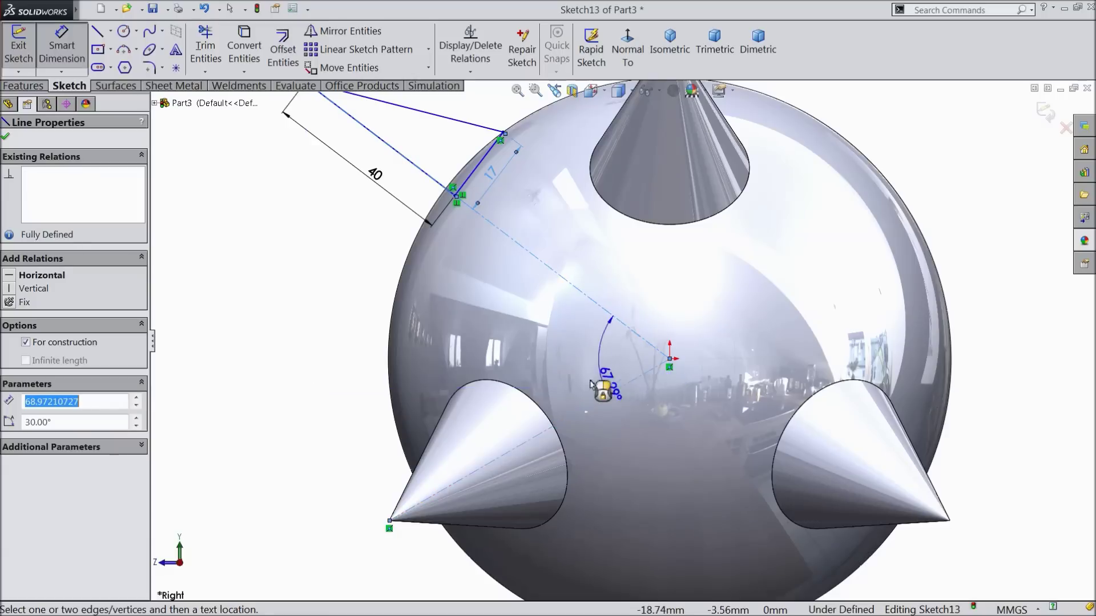
click(526, 360)
text(60)
click(462, 341)
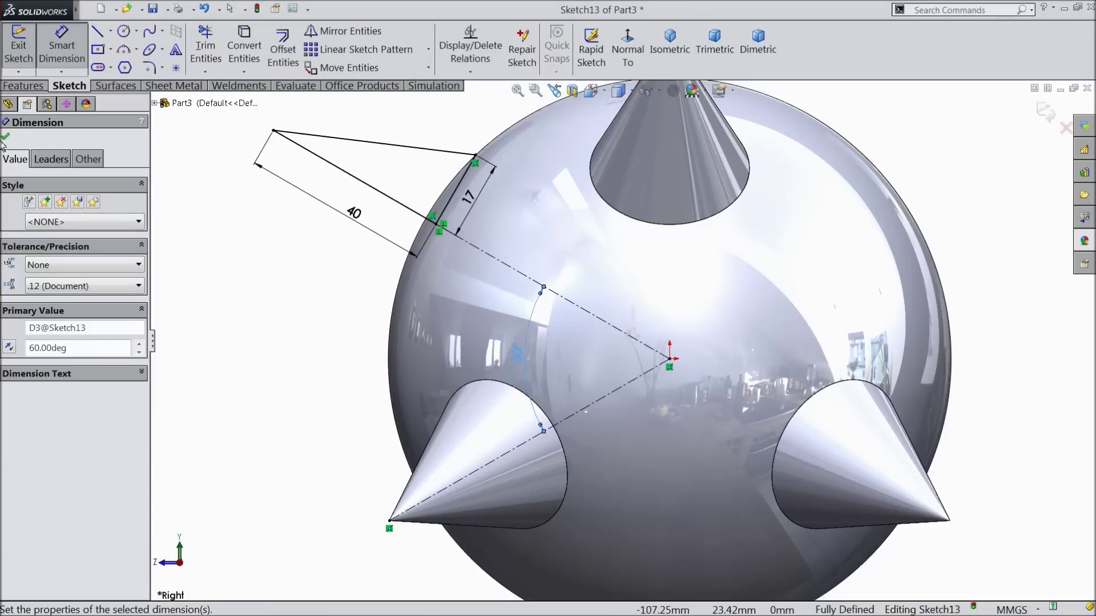
Revolve the profile about its long side into Revolve12 and orbit to an oblique view.
click(33, 86)
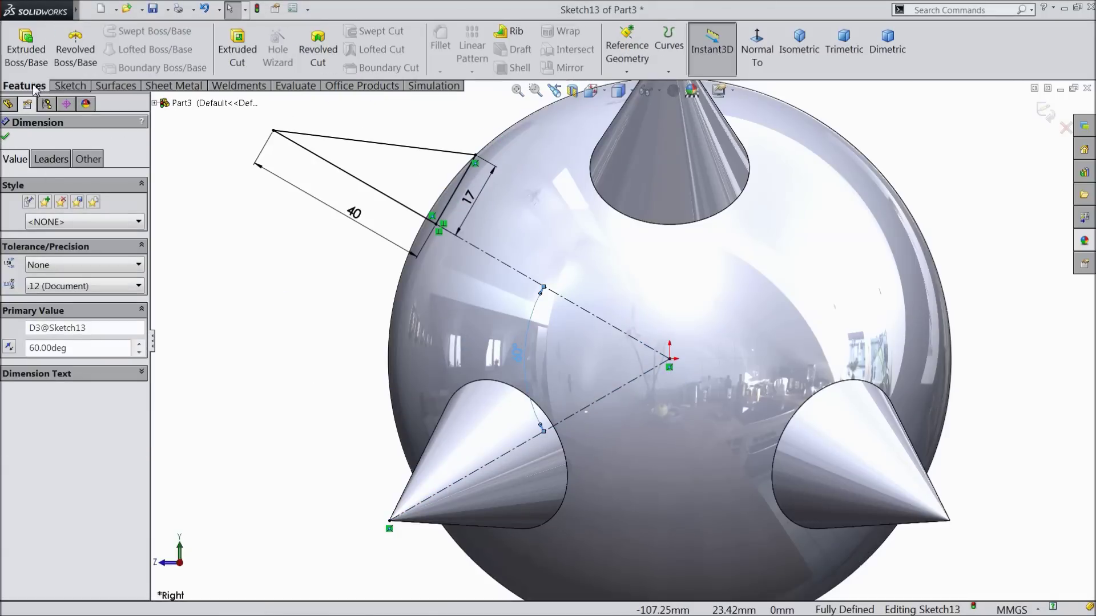
click(75, 51)
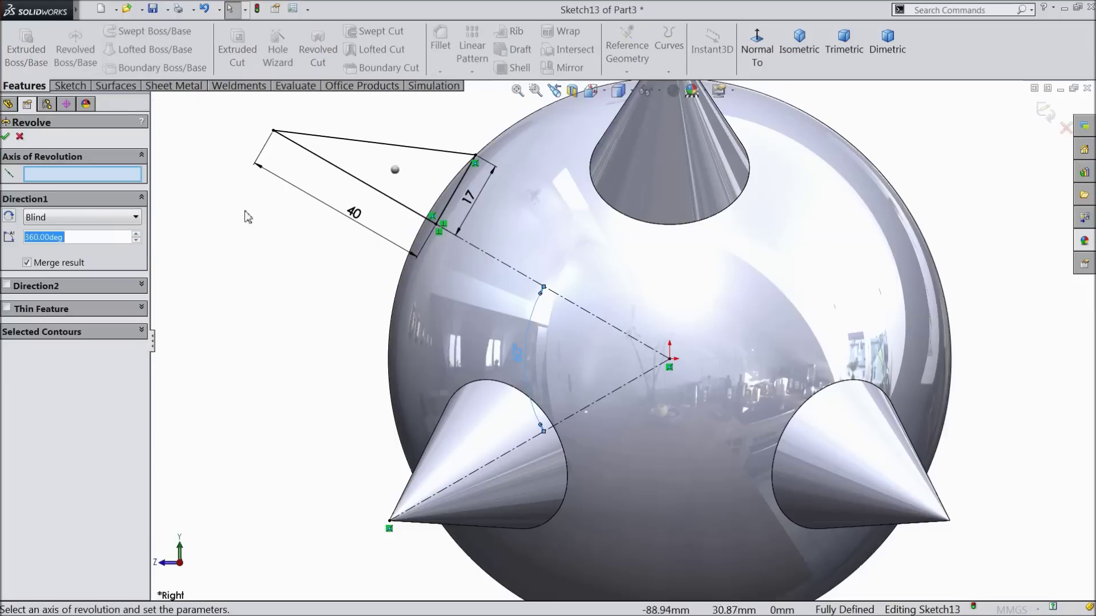
click(381, 200)
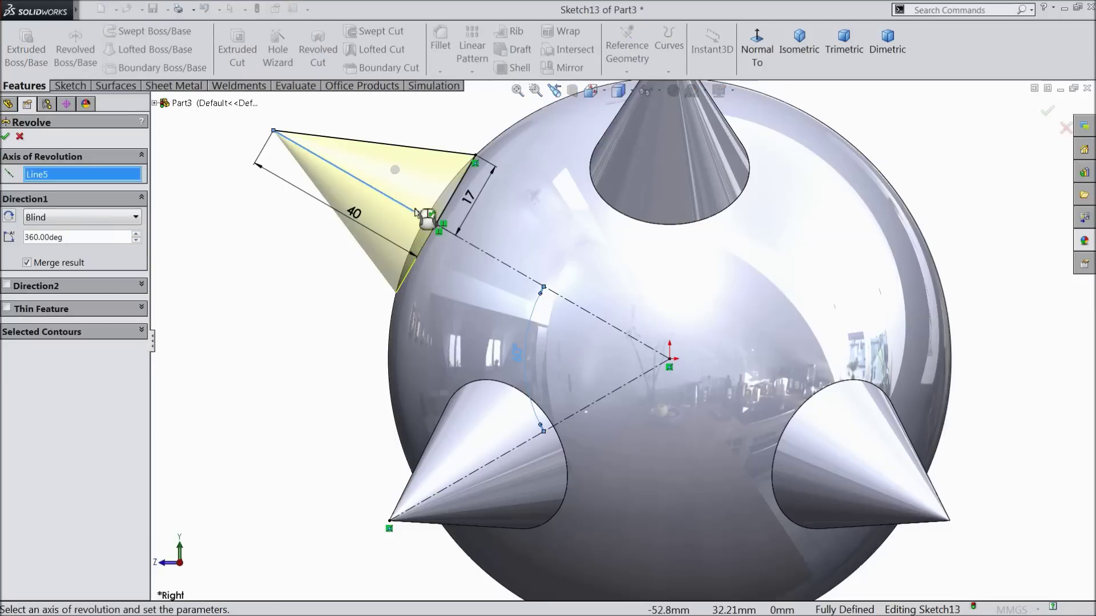
click(7, 137)
key(f)
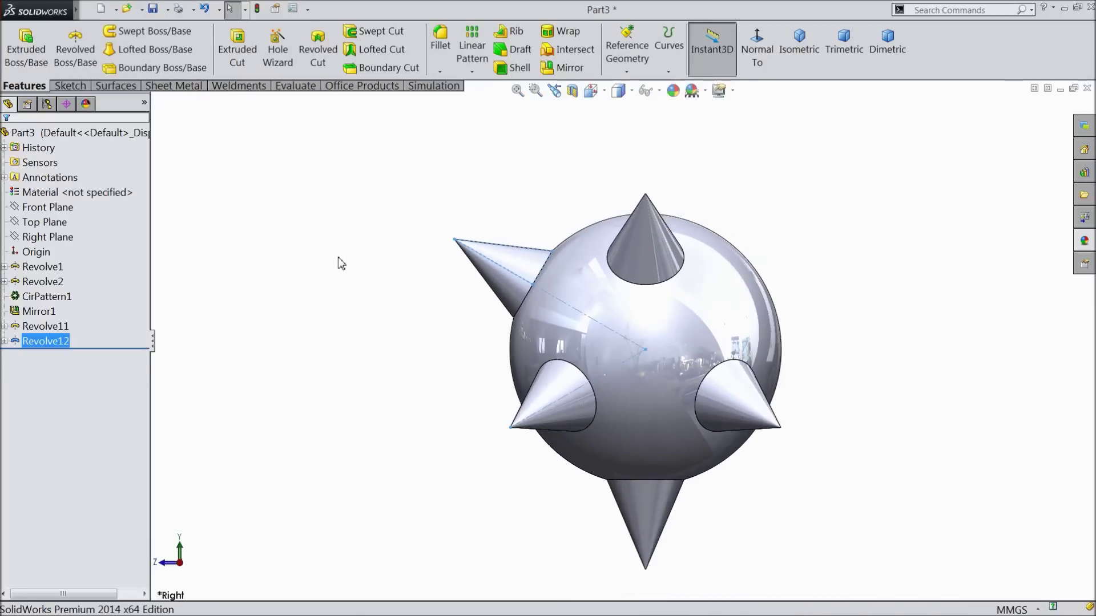
middle_drag(367, 305, 567, 368)
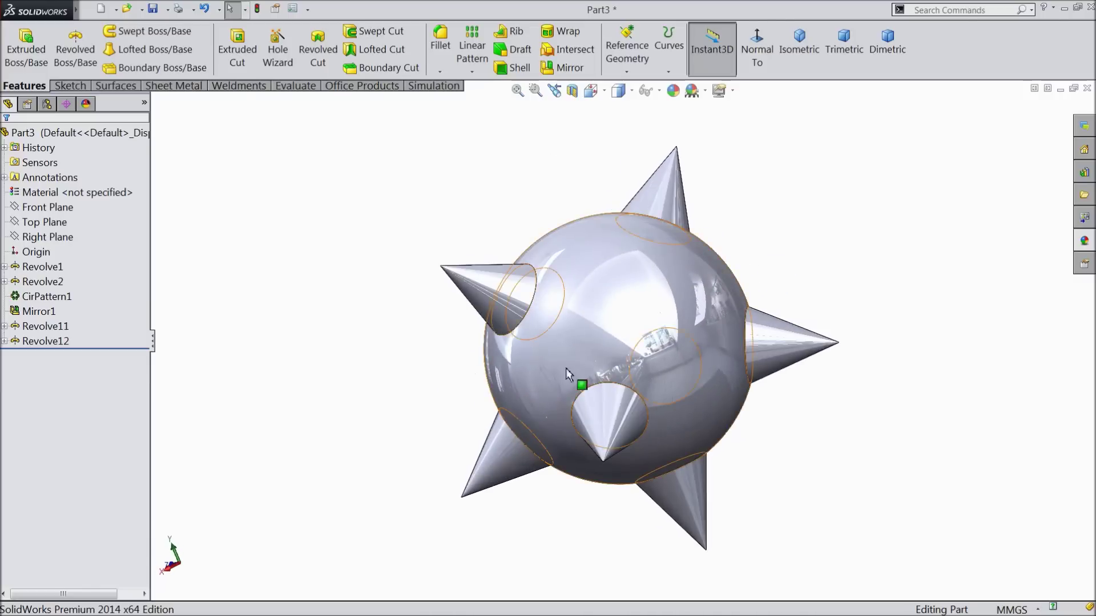
click(661, 286)
click(39, 239)
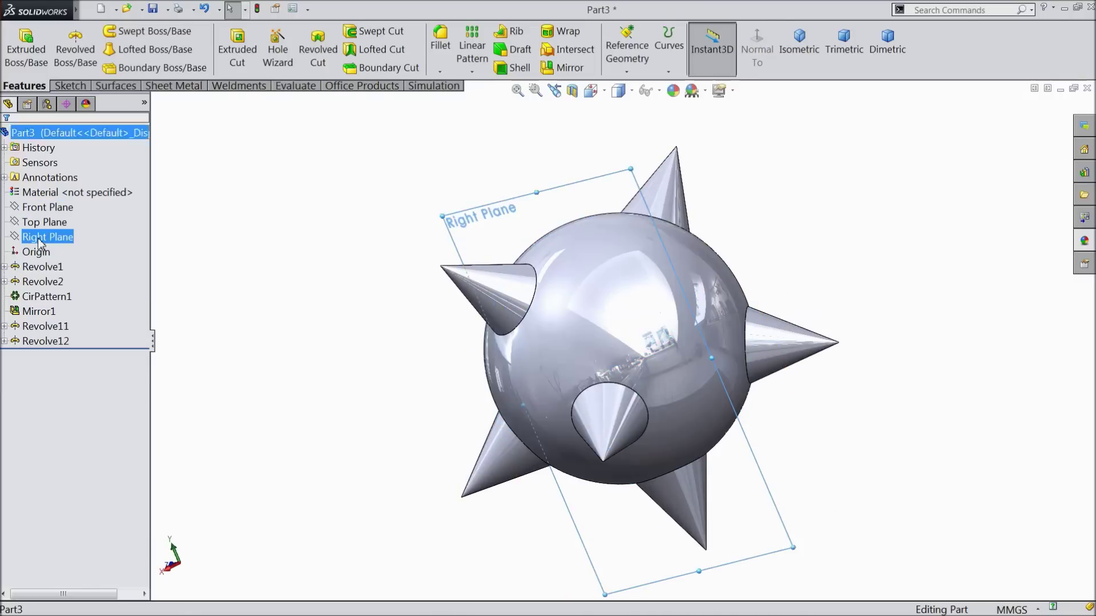
Start a new sketch on the Right Plane, viewed face-on, with the centerline tool.
click(54, 226)
click(757, 49)
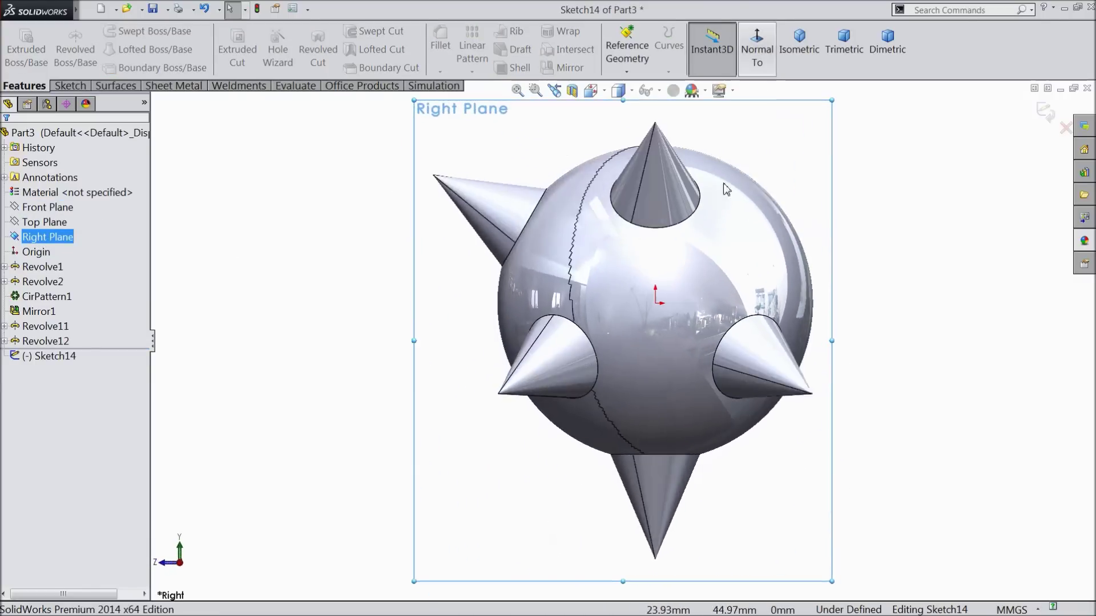
click(70, 85)
click(110, 30)
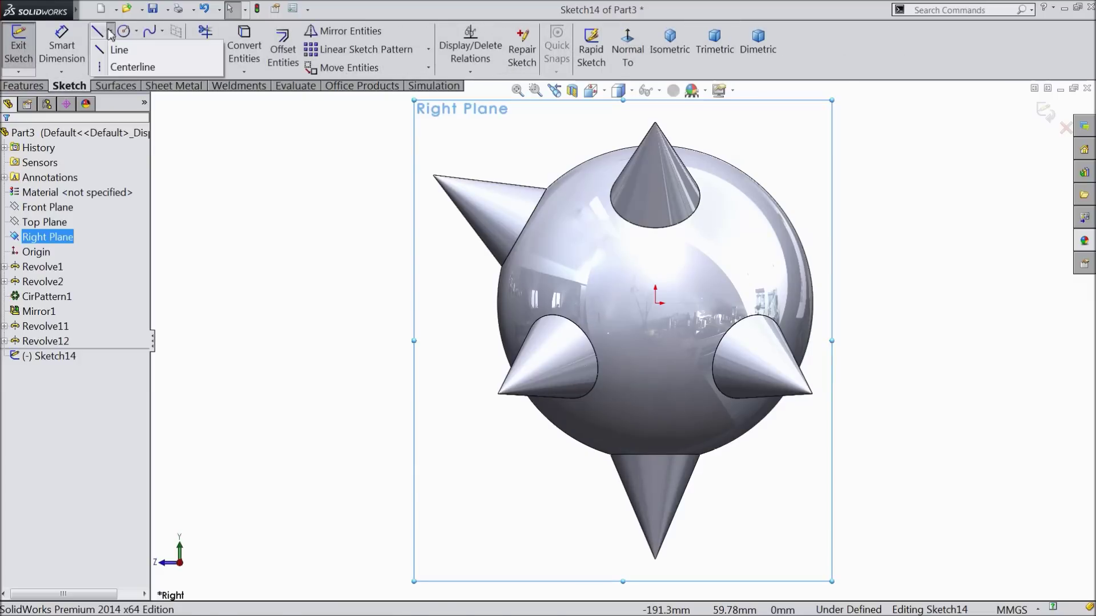
click(130, 67)
Draw centerlines from the right spike tip to the origin and out toward the upper right.
scroll(803, 348, down, 2)
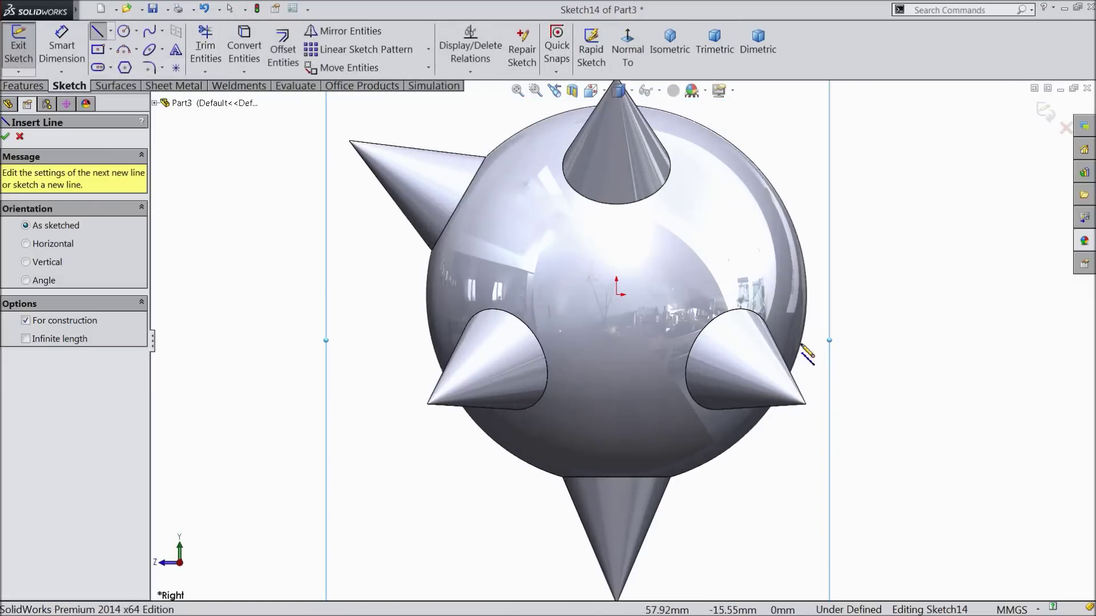
click(806, 404)
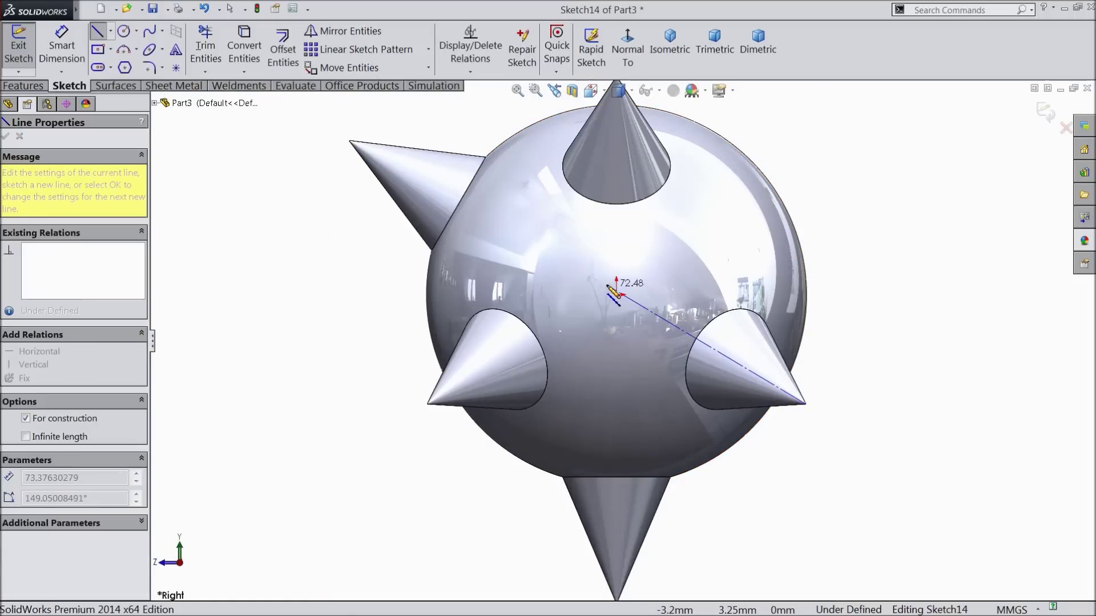
click(617, 295)
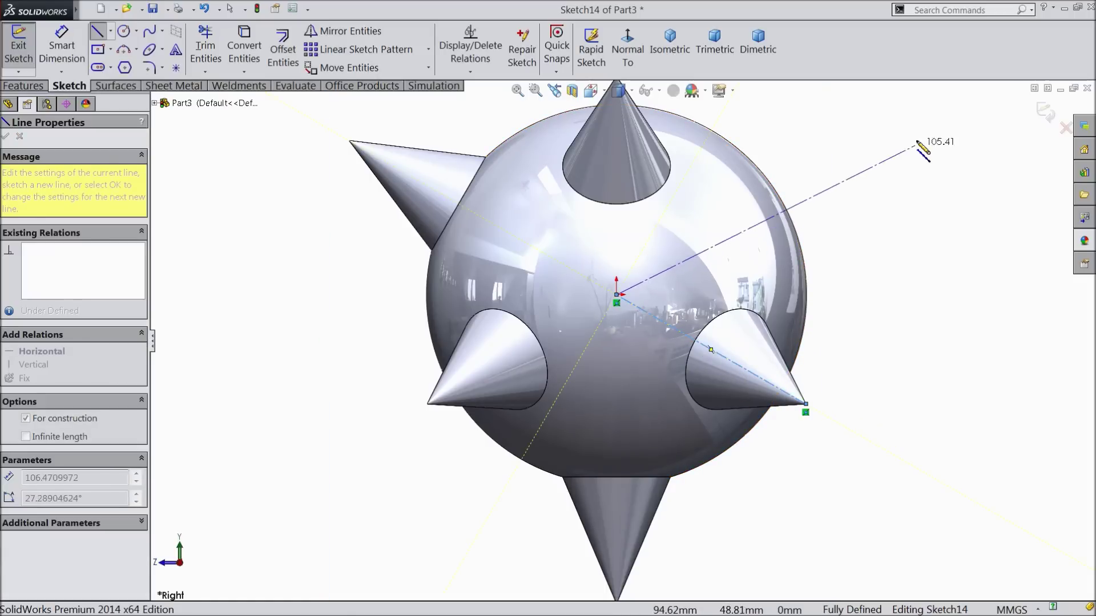
click(916, 135)
right_click(975, 95)
click(982, 118)
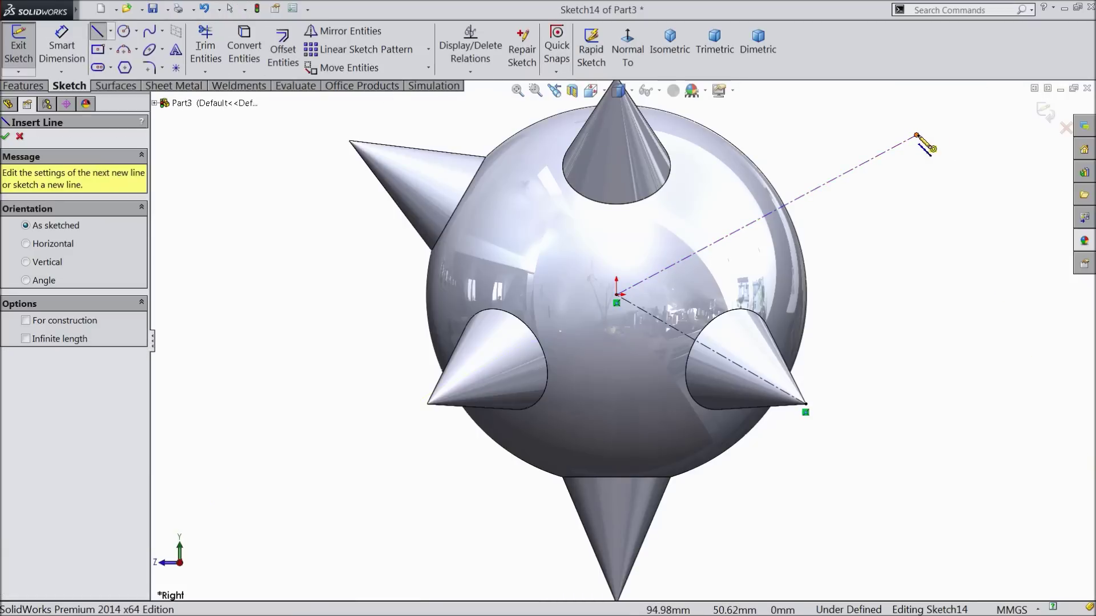
Draw the closed triangular spike outline off the upper-right sphere edge, base perpendicular to the long side.
click(916, 135)
click(752, 162)
click(784, 205)
click(917, 135)
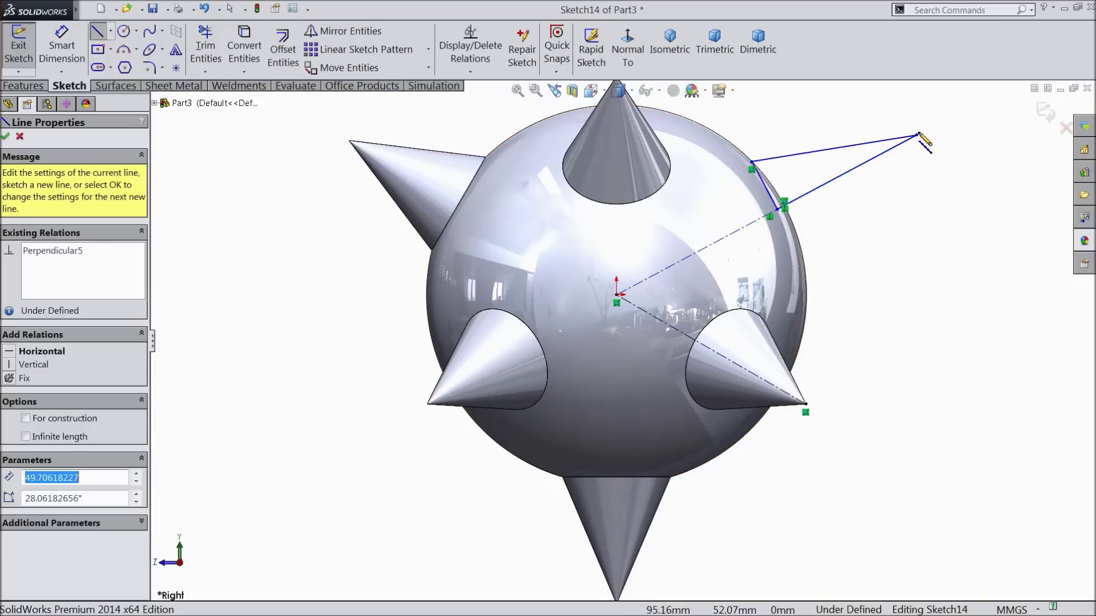
right_click(919, 135)
click(916, 117)
scroll(907, 149, down, 5)
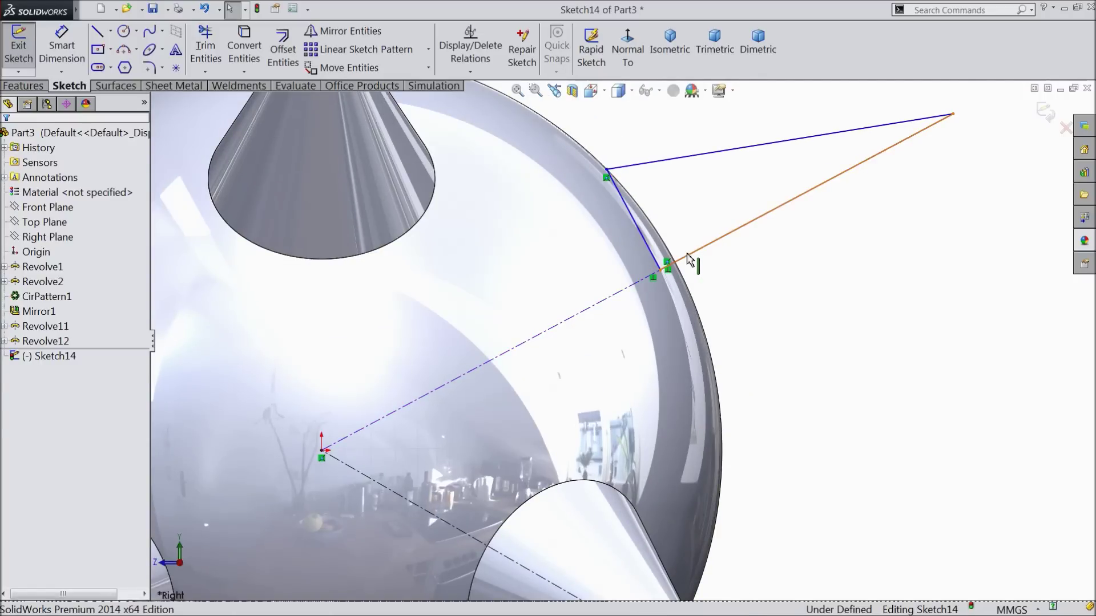
click(657, 255)
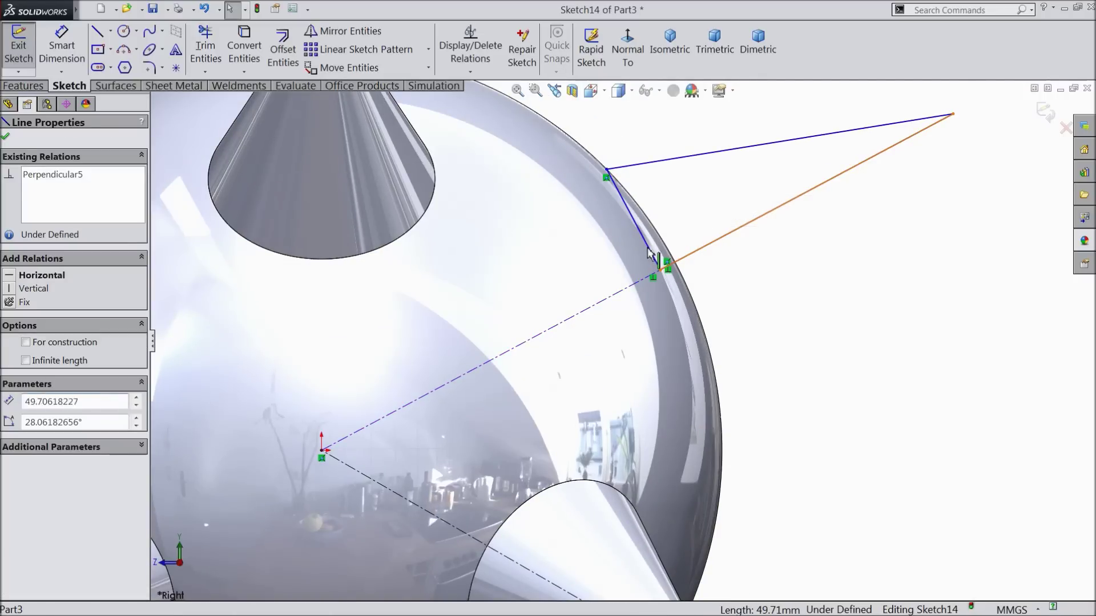
ctrl+click(654, 256)
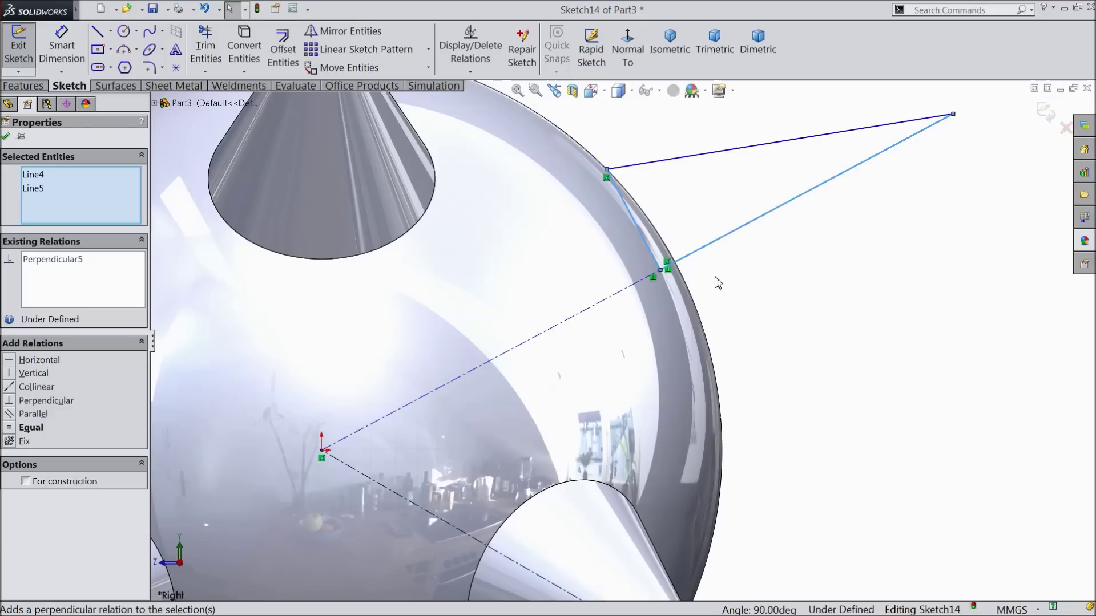
right_drag(718, 282, 772, 243)
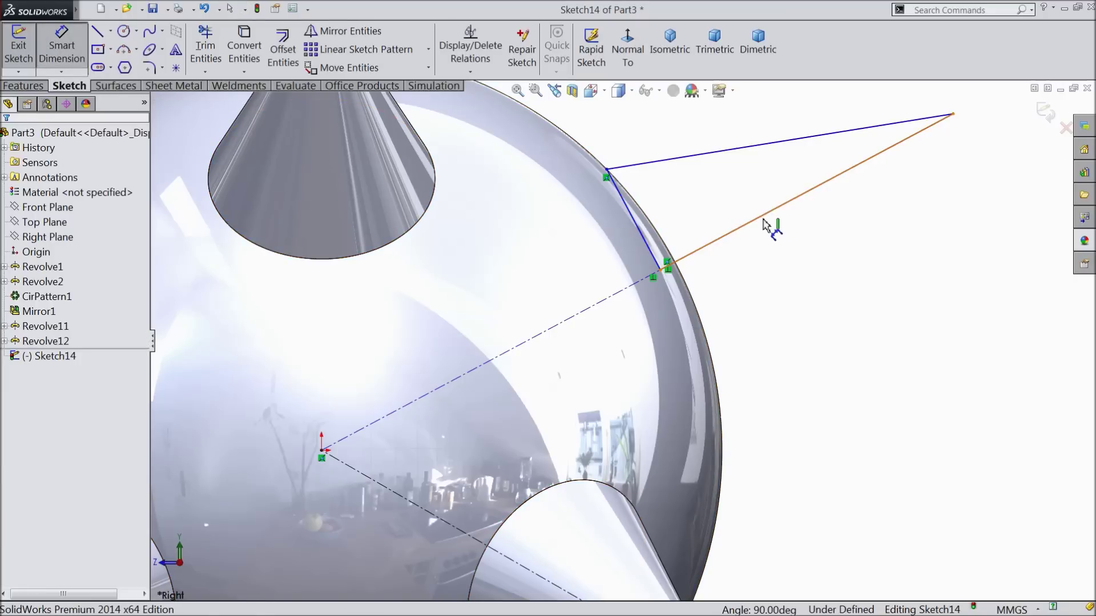
Dimension the long spike line to 40 and the base line to 17.
click(767, 225)
click(822, 253)
text(4)
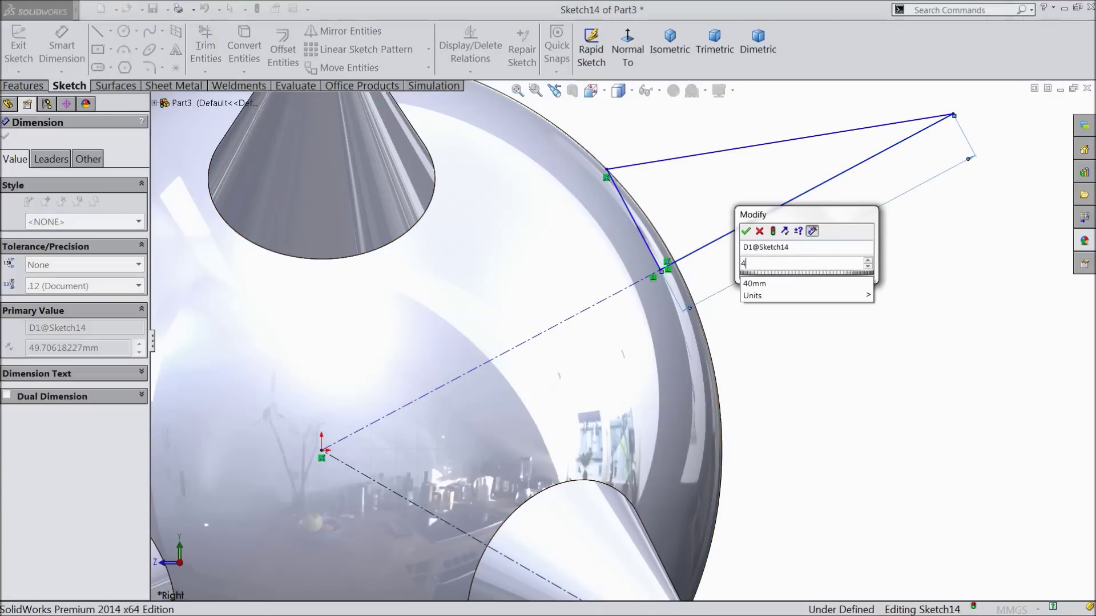
text(0)
click(746, 231)
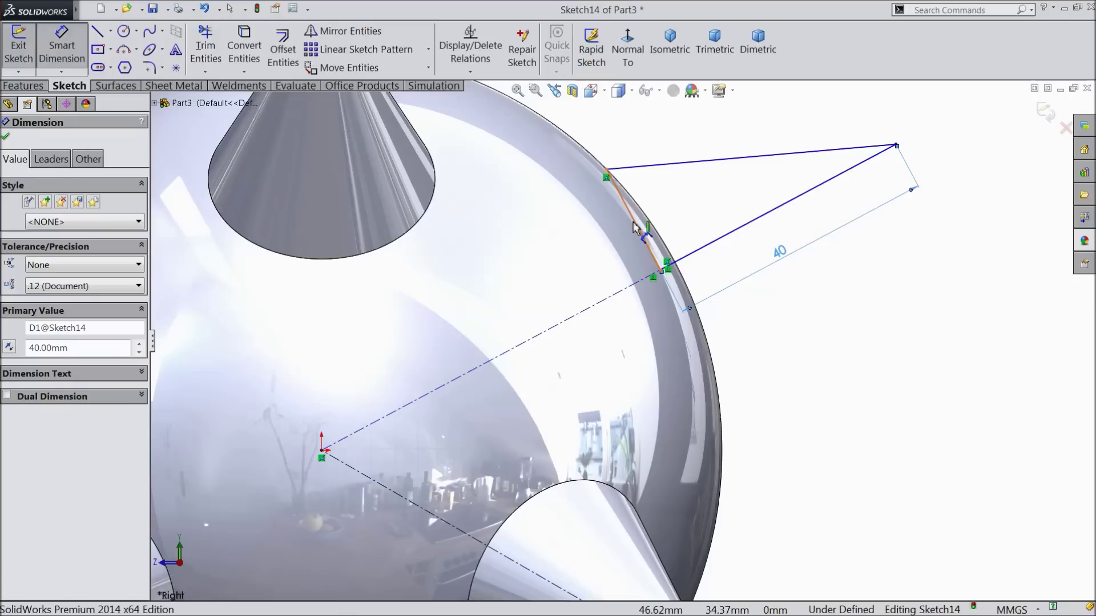
click(633, 221)
click(616, 240)
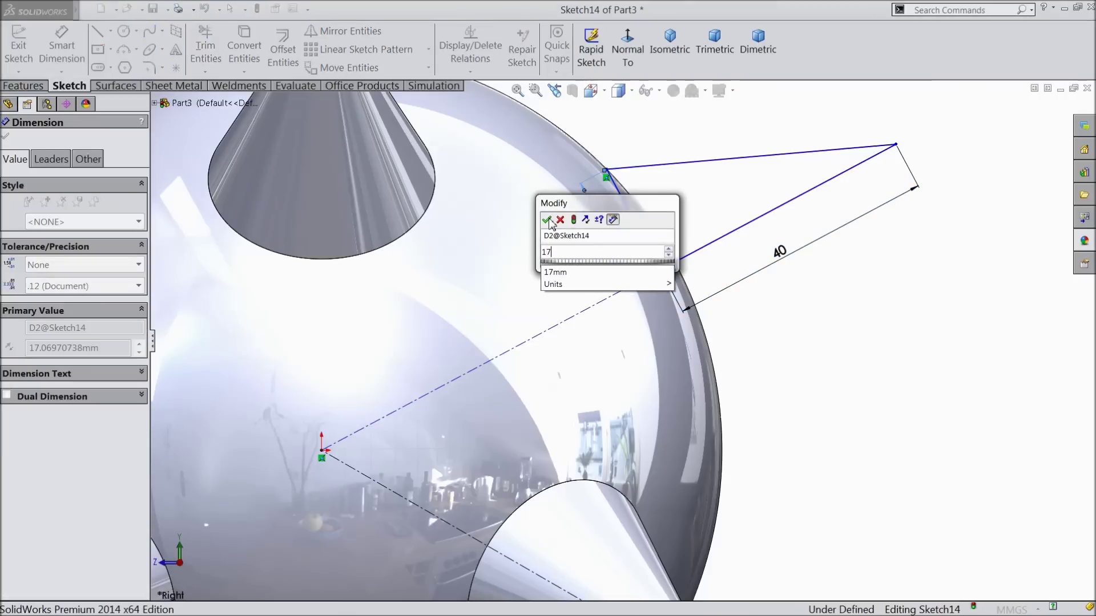
key(Return)
Set a 60° angle between the upper and lower centerlines.
scroll(697, 293, up, 5)
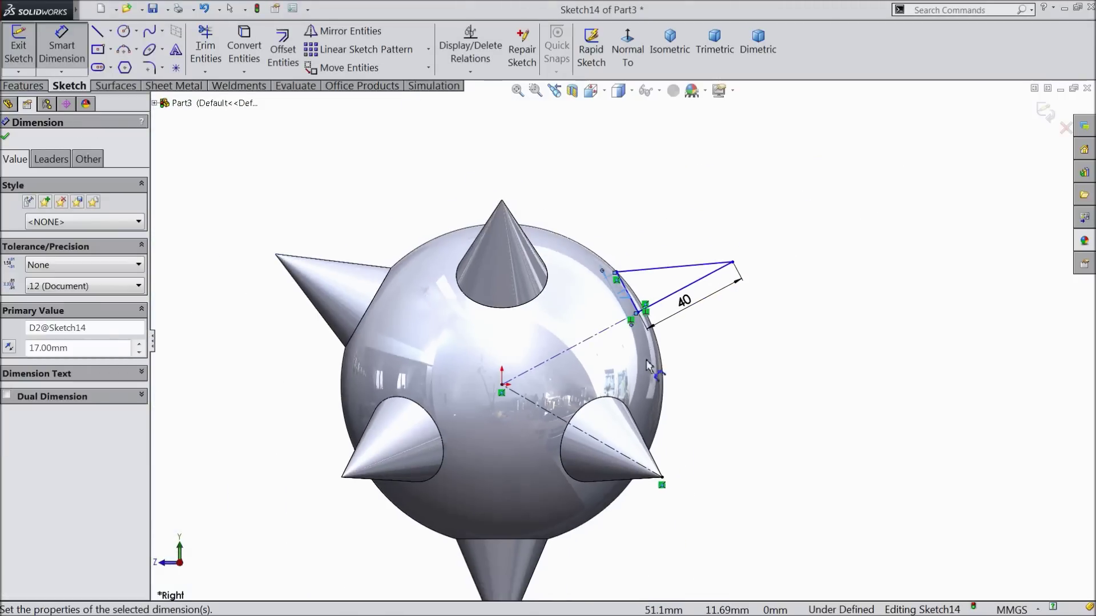
click(498, 336)
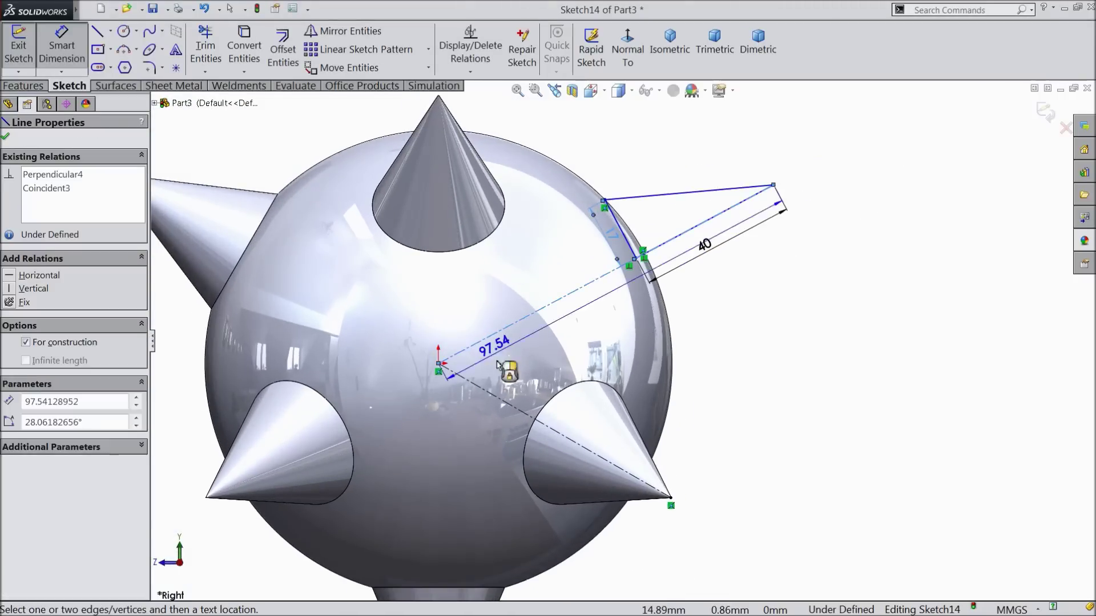
click(524, 412)
click(726, 370)
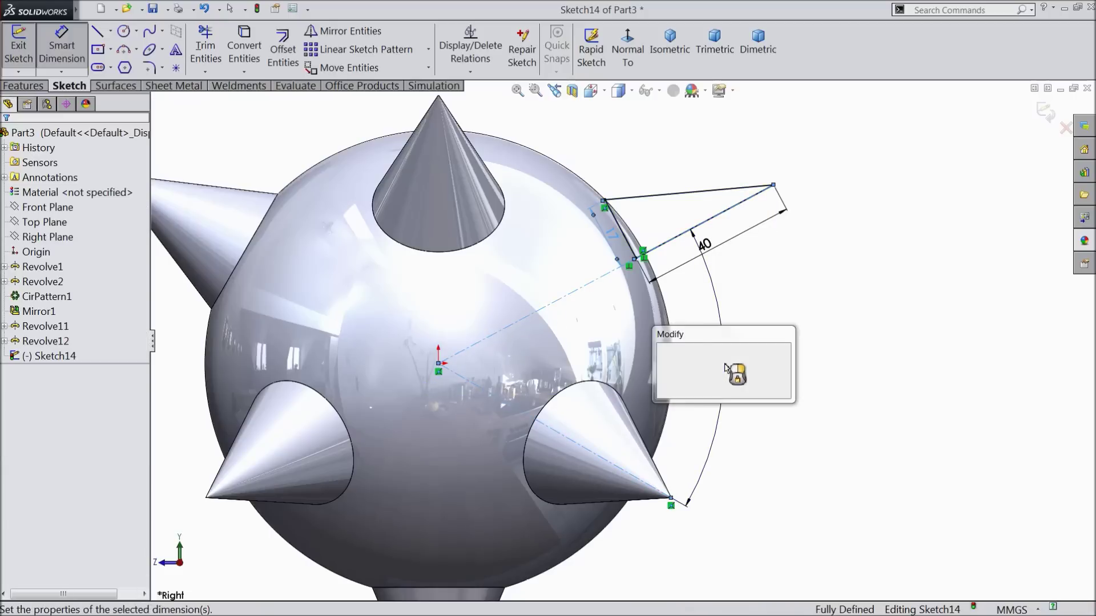
text(60)
click(662, 351)
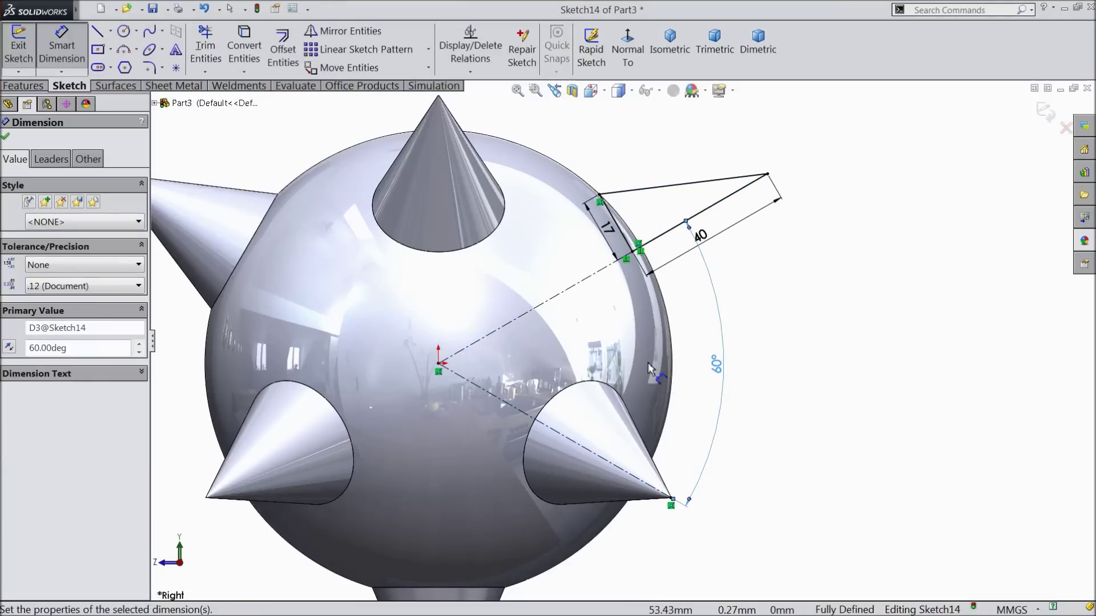
Revolve the outline about the long spike line into Revolve13 and orbit to inspect it.
click(5, 137)
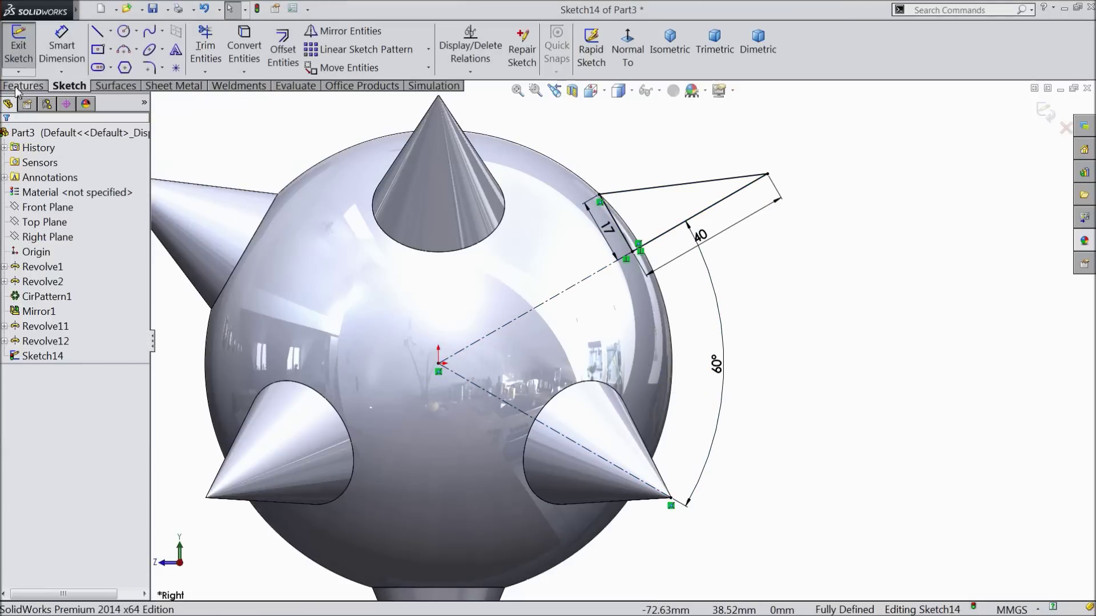
click(23, 86)
click(75, 52)
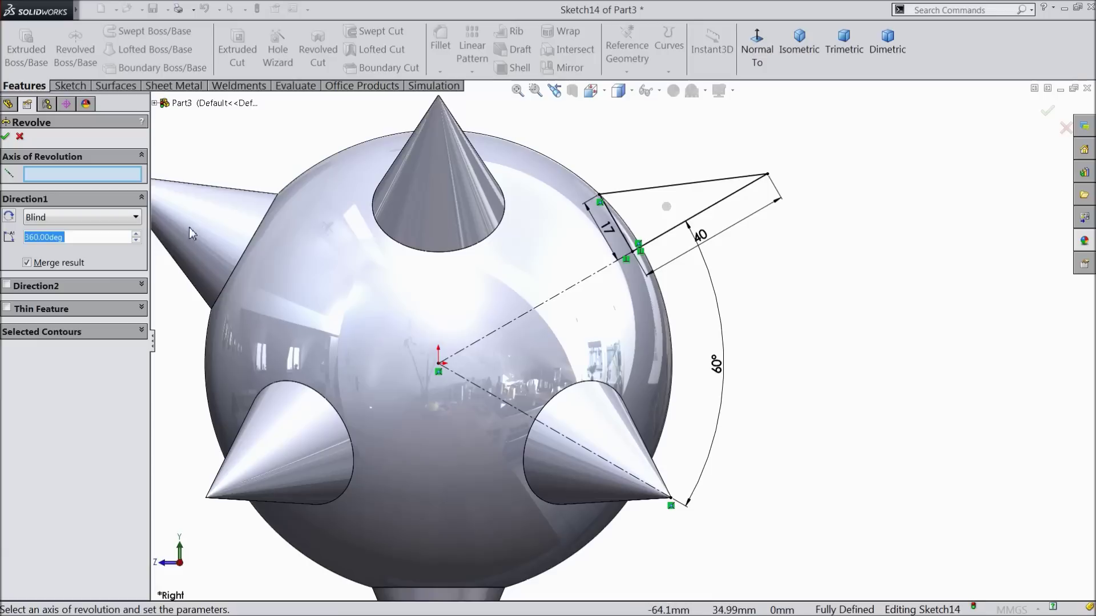
click(671, 234)
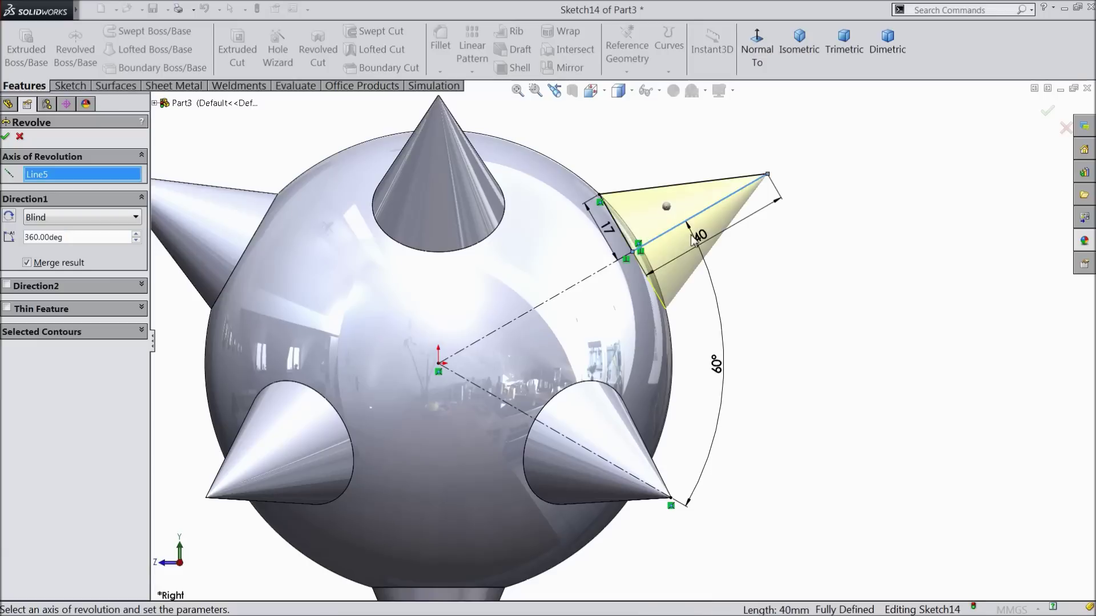
click(6, 137)
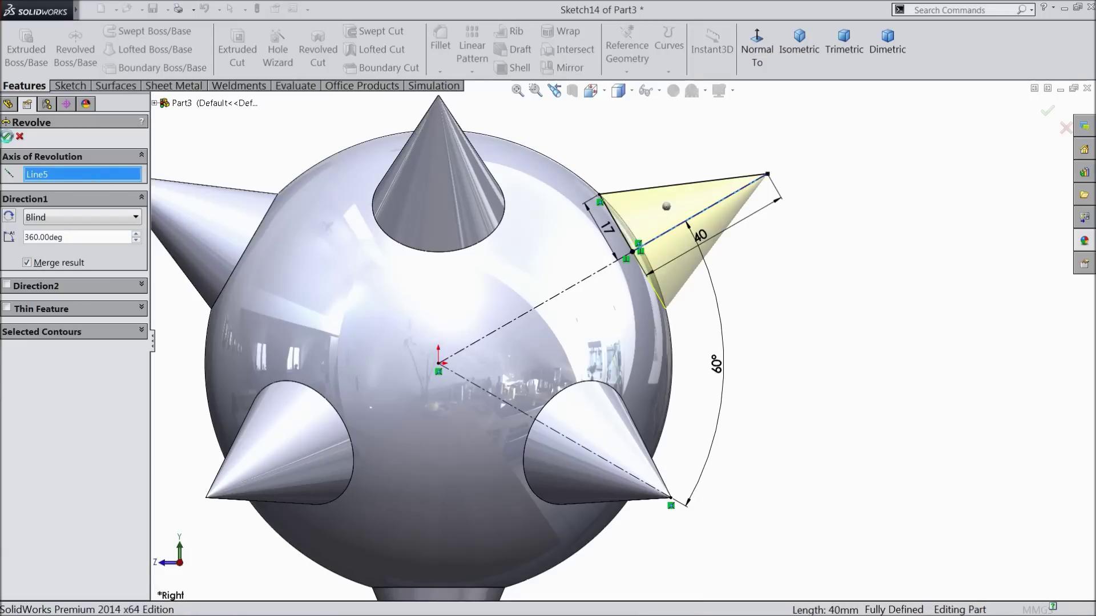
click(797, 281)
scroll(748, 318, up, 5)
middle_drag(748, 318, 560, 238)
scroll(650, 390, down, 2)
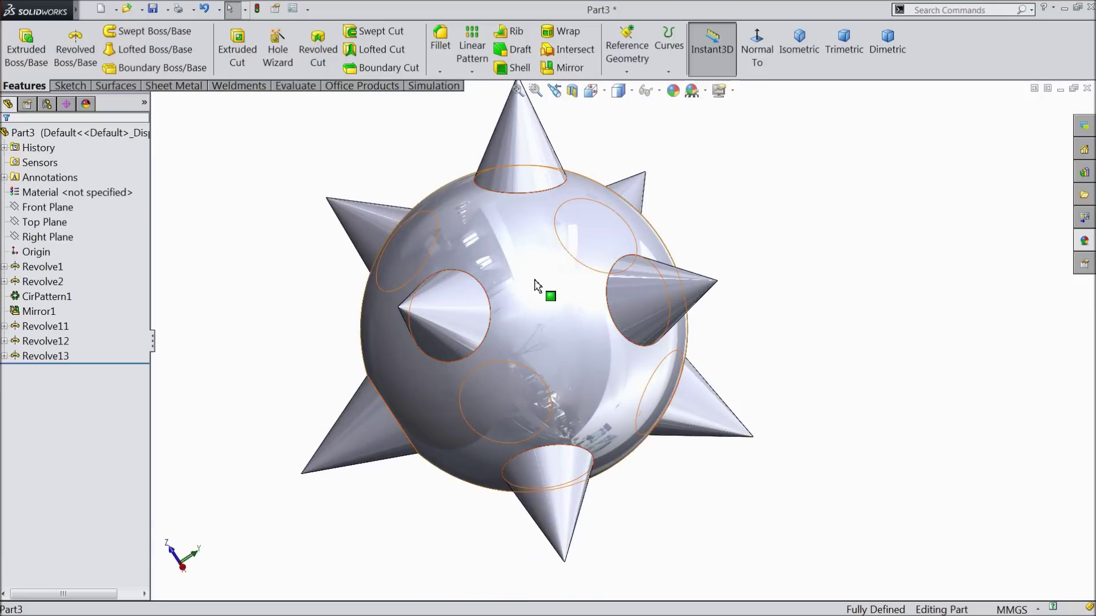
scroll(536, 287, up, 2)
middle_drag(580, 303, 588, 339)
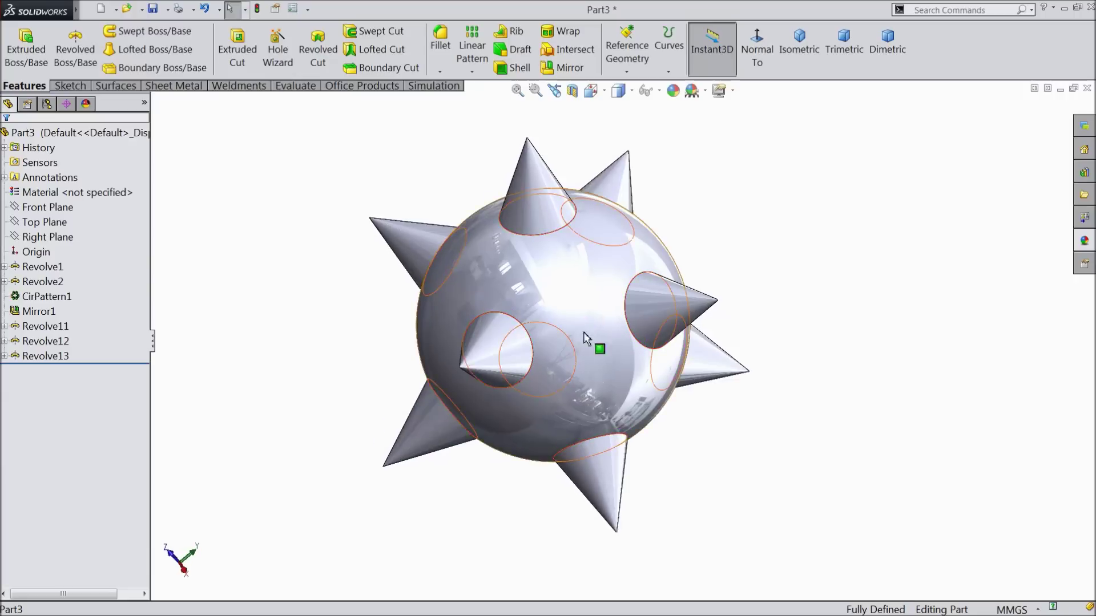
scroll(587, 271, down, 2)
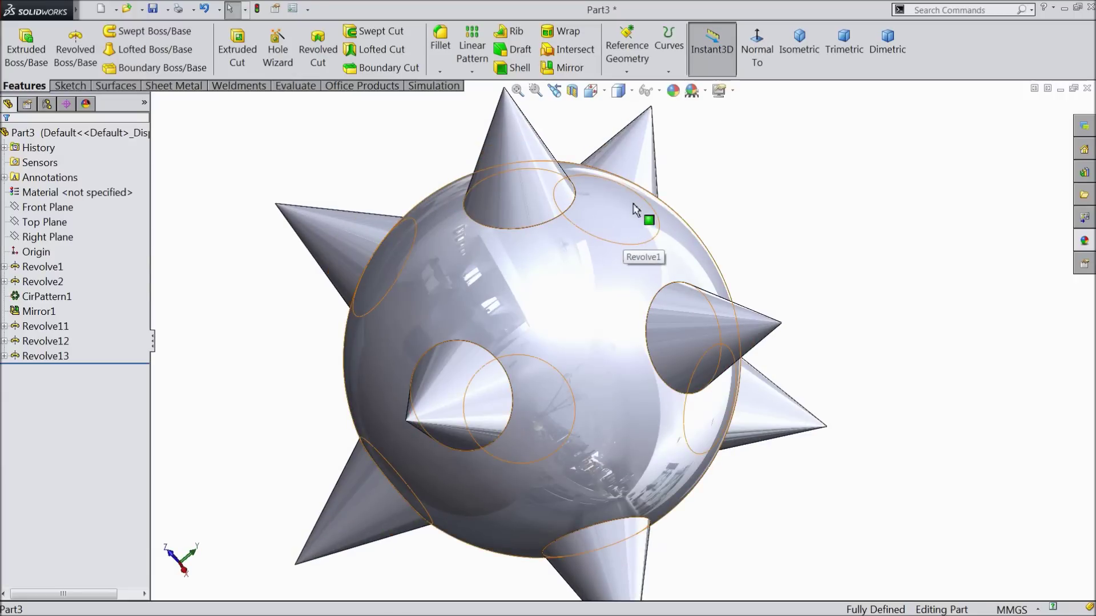
scroll(635, 210, up, 3)
middle_drag(372, 453, 533, 351)
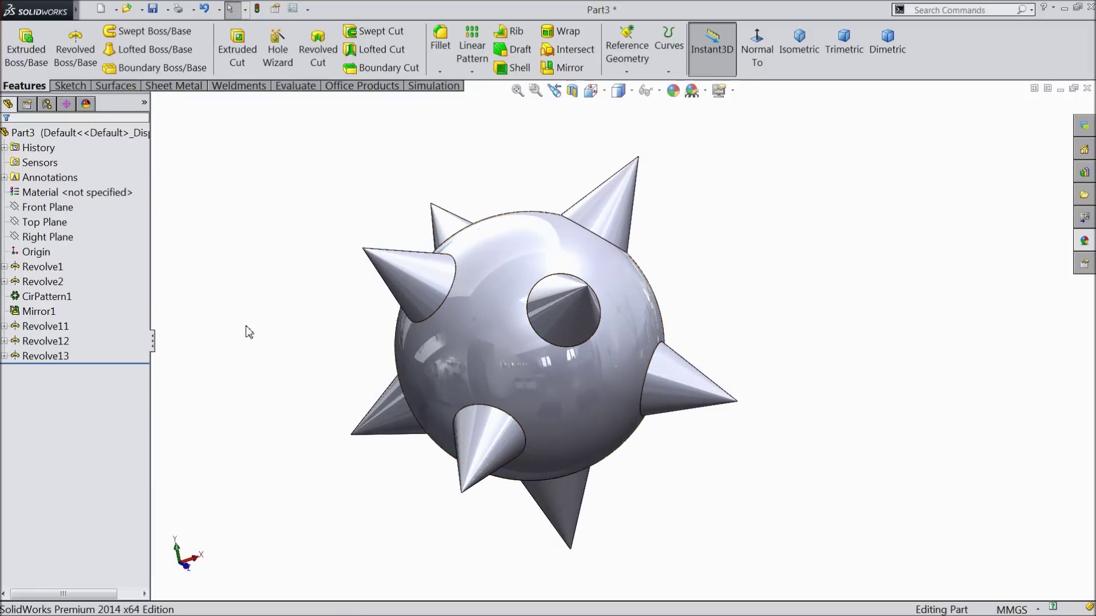
click(54, 207)
On a face-on Front Plane sketch, draw a vertical centerline up from the origin through the top spike.
click(83, 191)
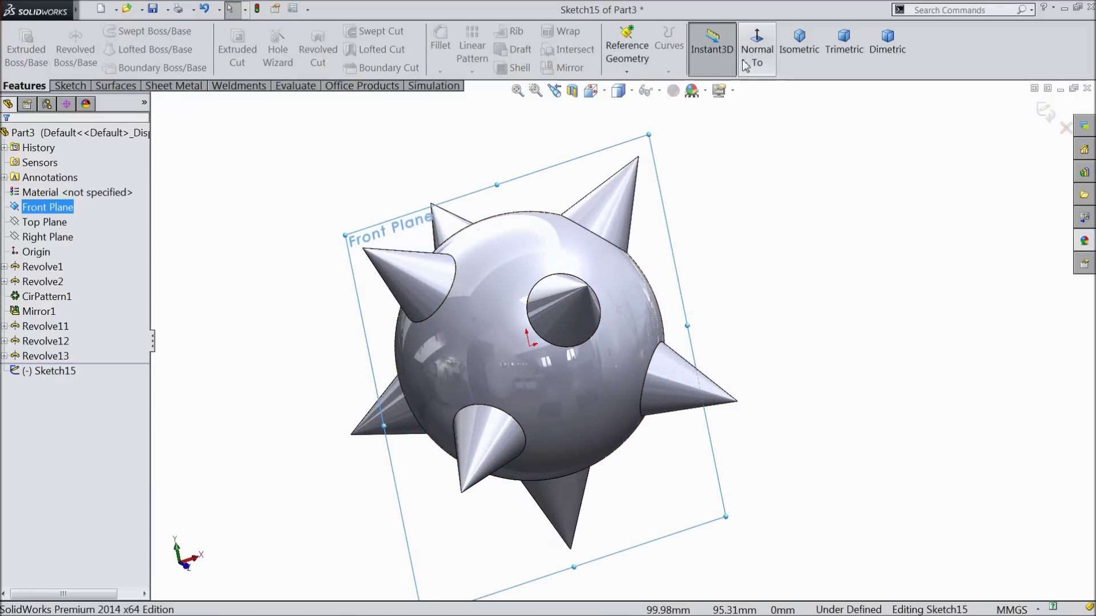
click(759, 50)
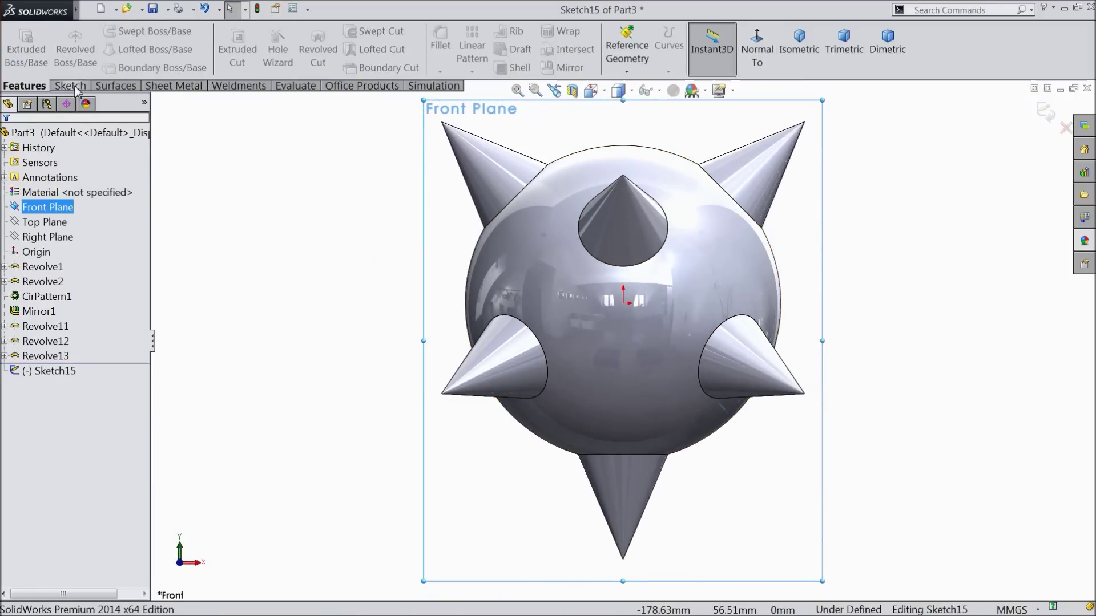
click(70, 86)
click(110, 32)
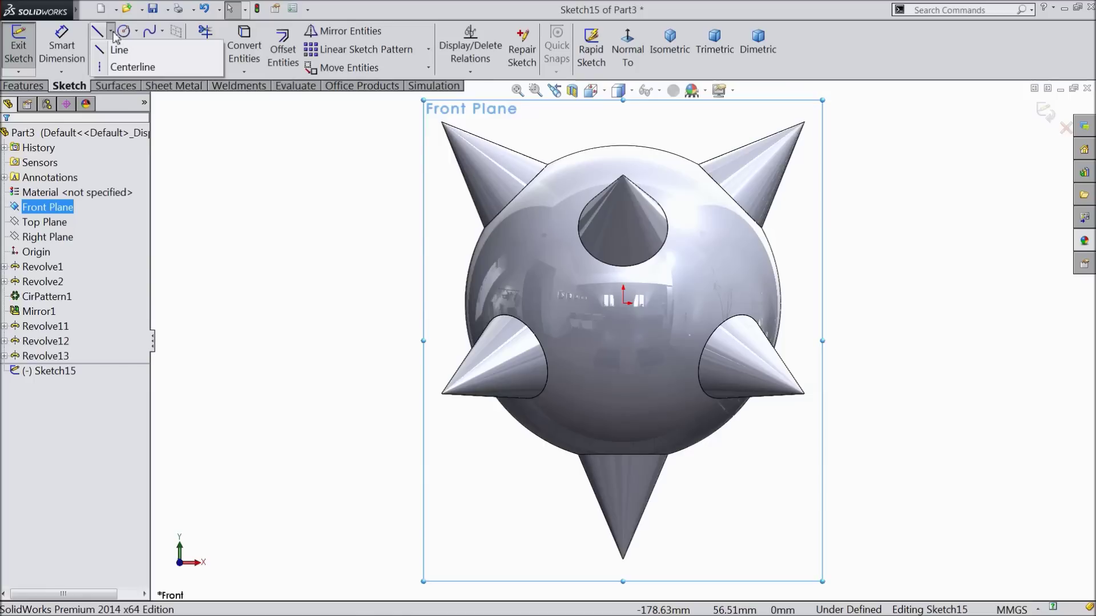
click(139, 68)
scroll(628, 166, down, 3)
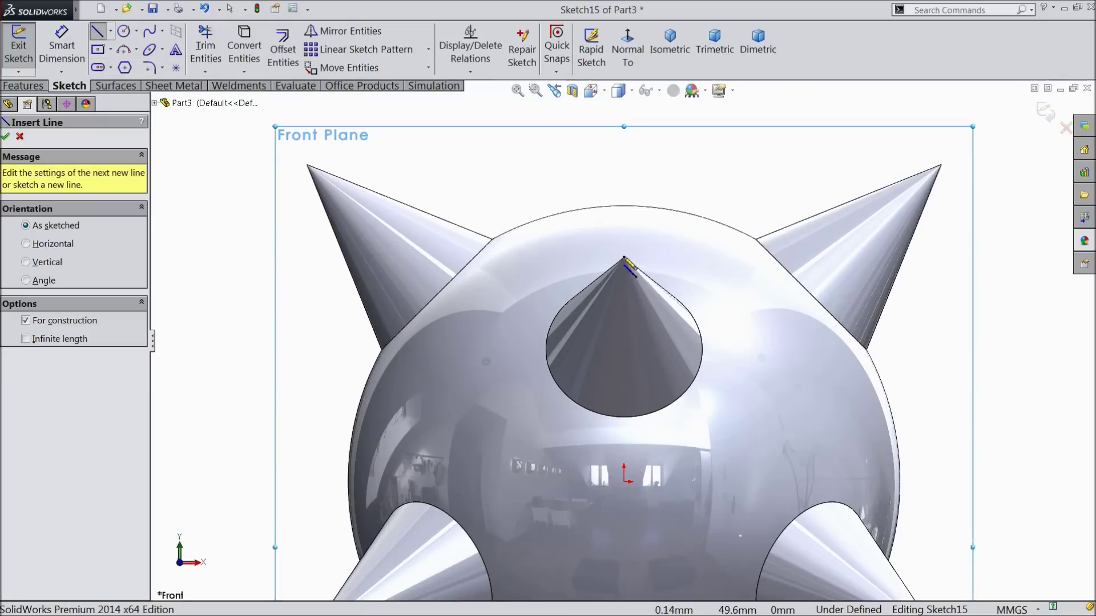
click(624, 482)
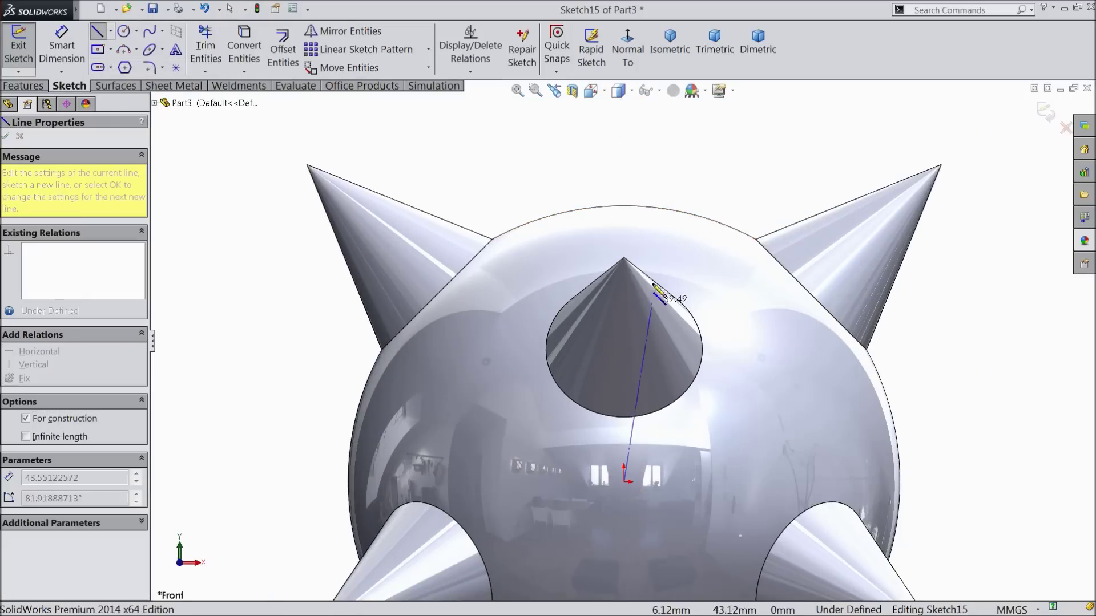
right_click(654, 121)
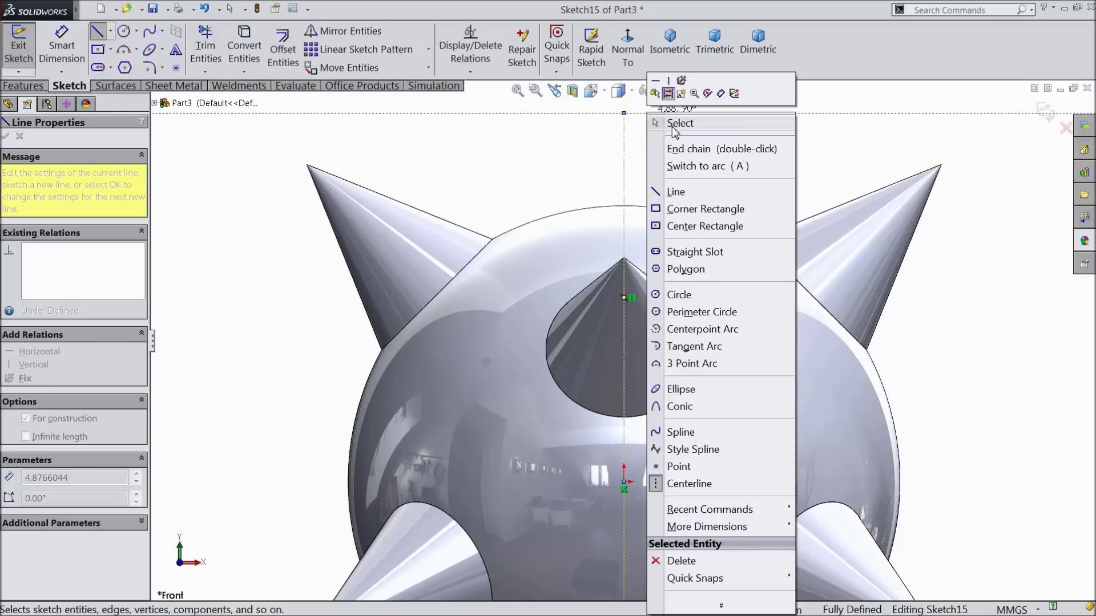
click(650, 81)
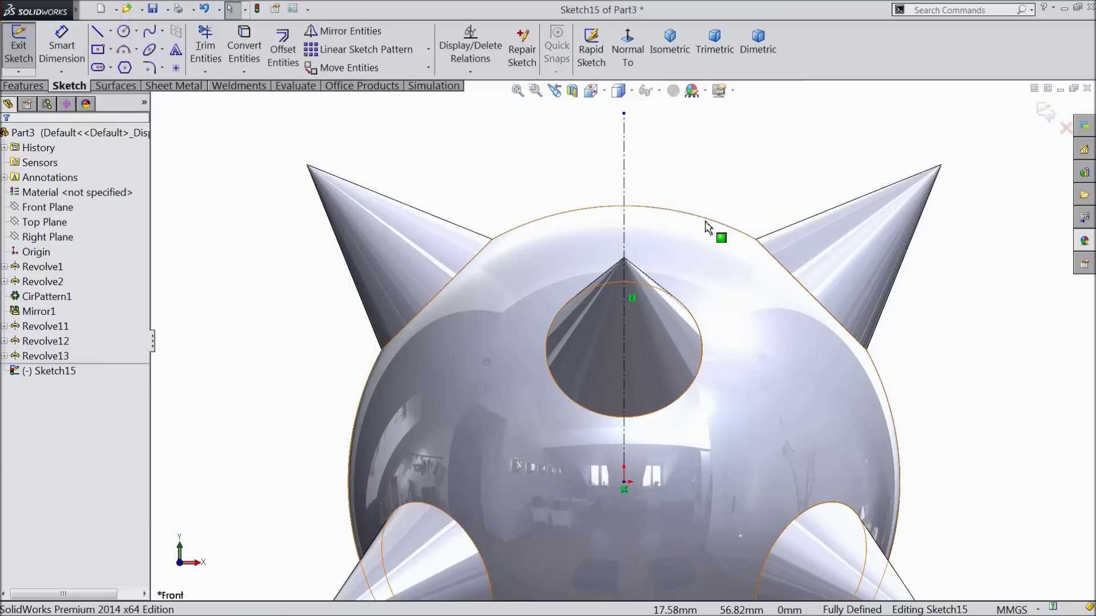
click(111, 49)
click(123, 69)
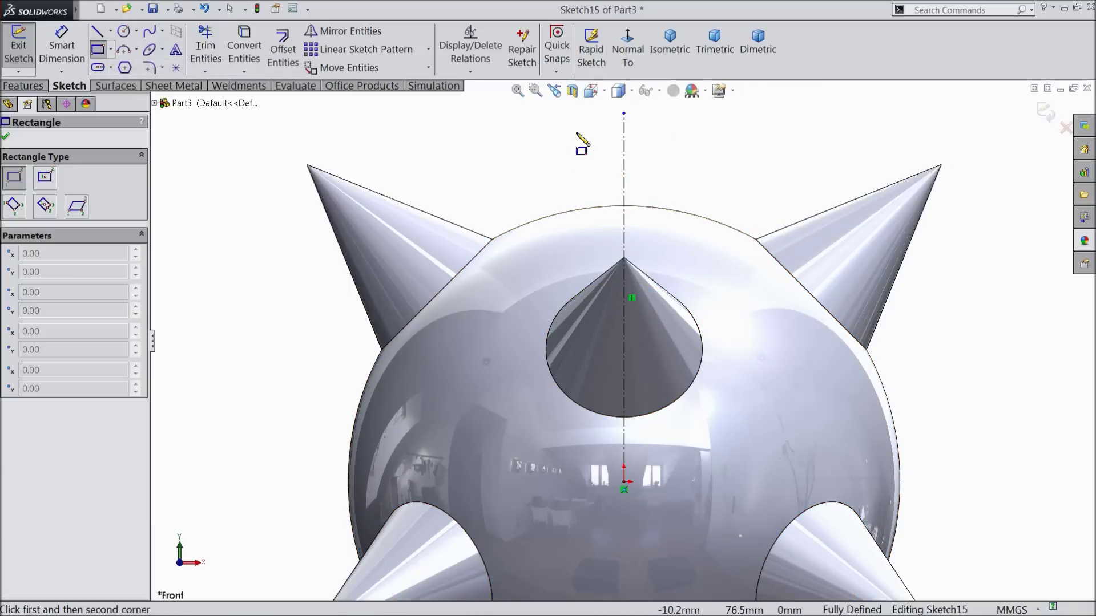
Draw a rectangle above the sphere, its lower edge at the sphere's top.
click(561, 108)
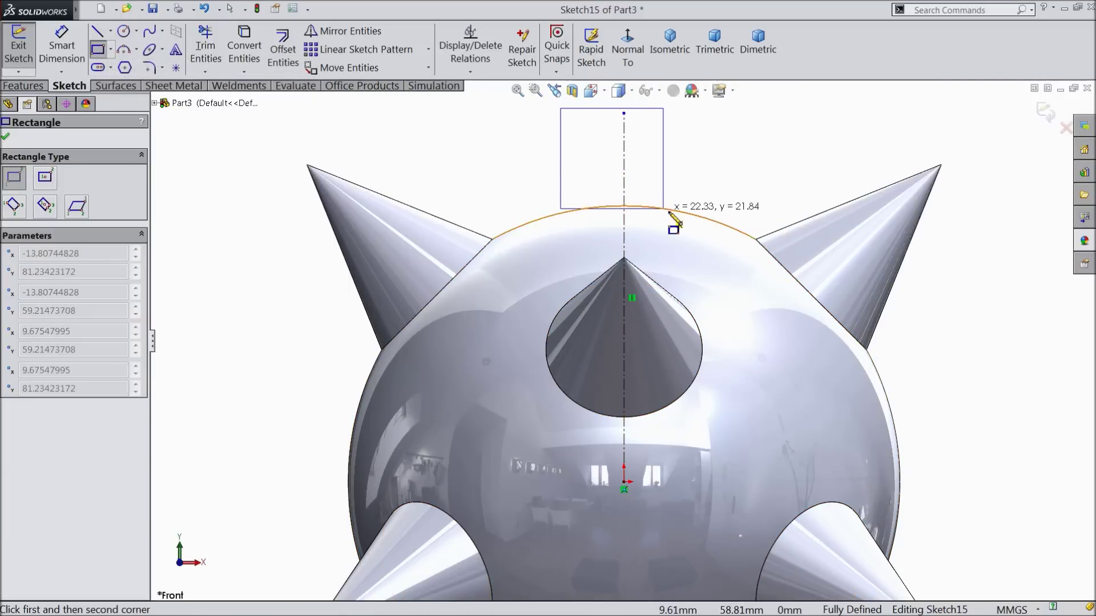
click(691, 214)
key(Escape)
key(Escape)
scroll(702, 222, up, 2)
scroll(696, 214, down, 3)
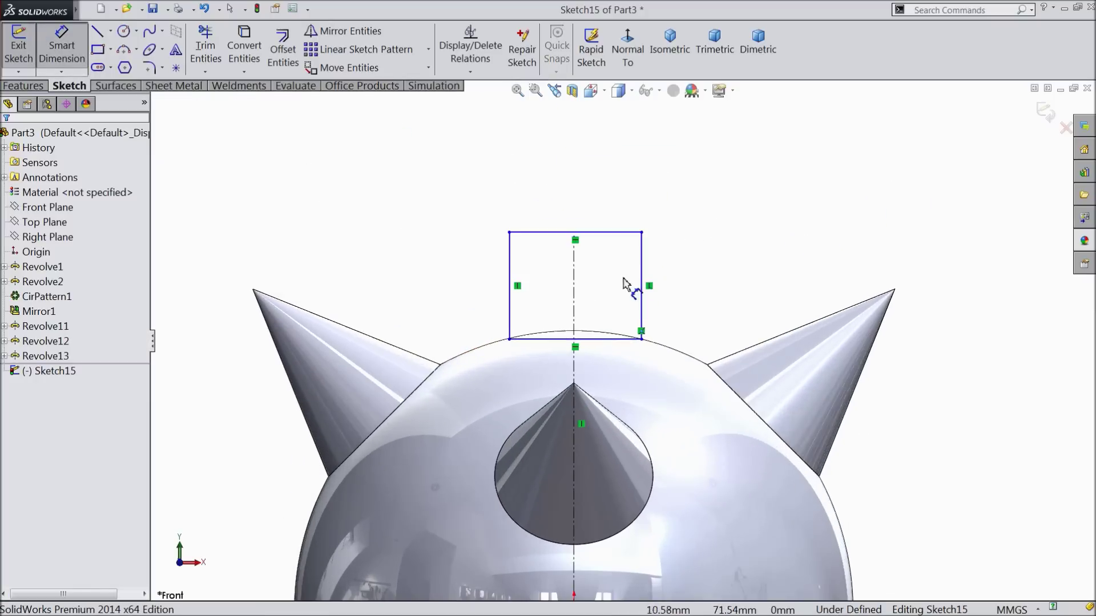
Dimension the rectangle 28 mm wide and 35 mm tall.
click(589, 233)
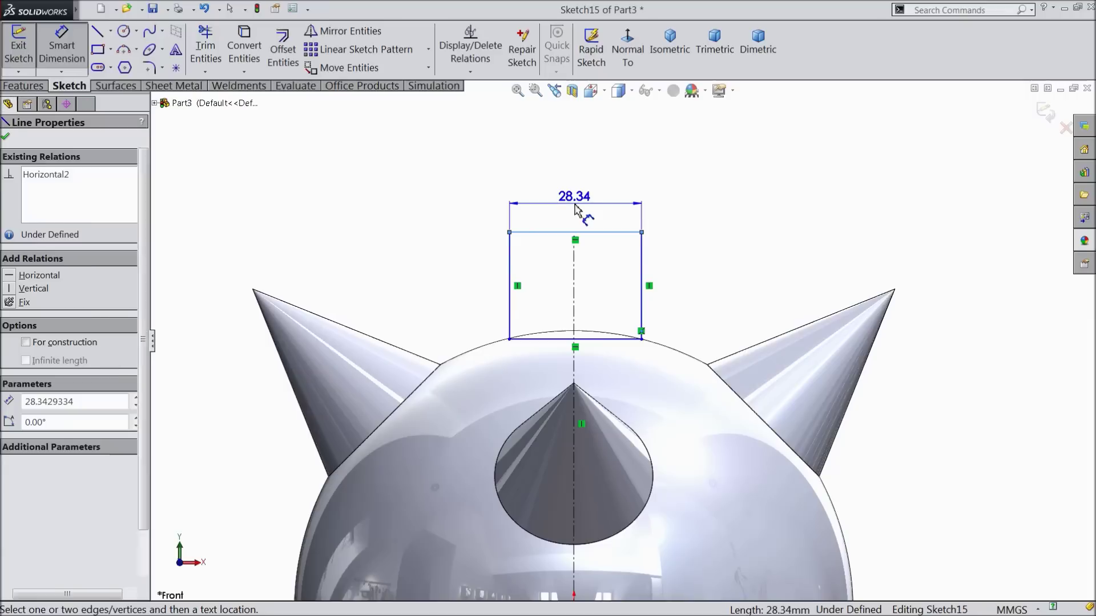
click(576, 214)
text(28)
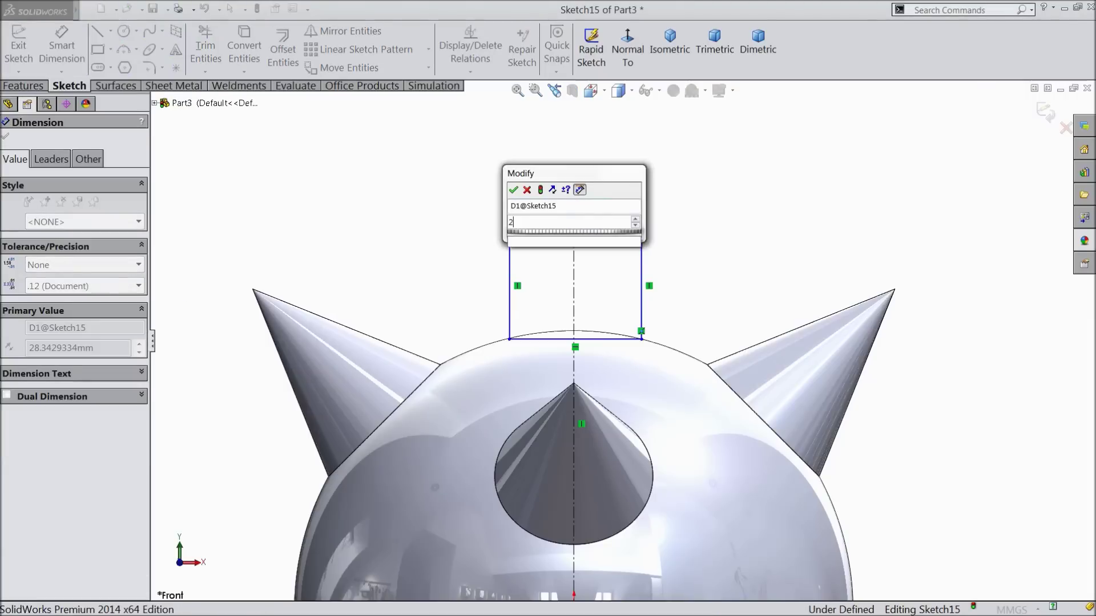
click(513, 191)
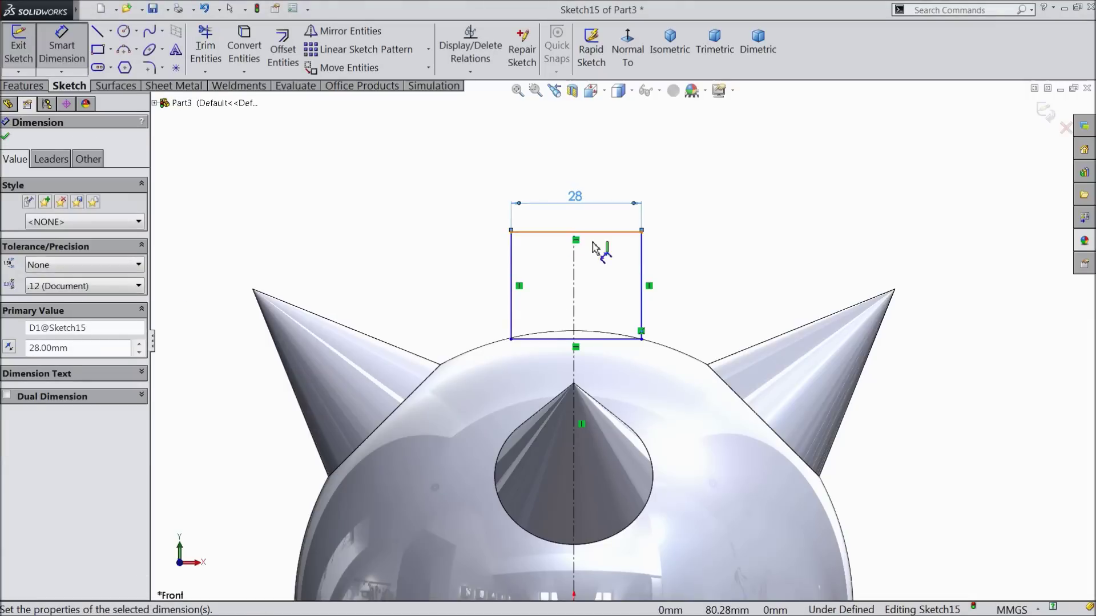
click(643, 263)
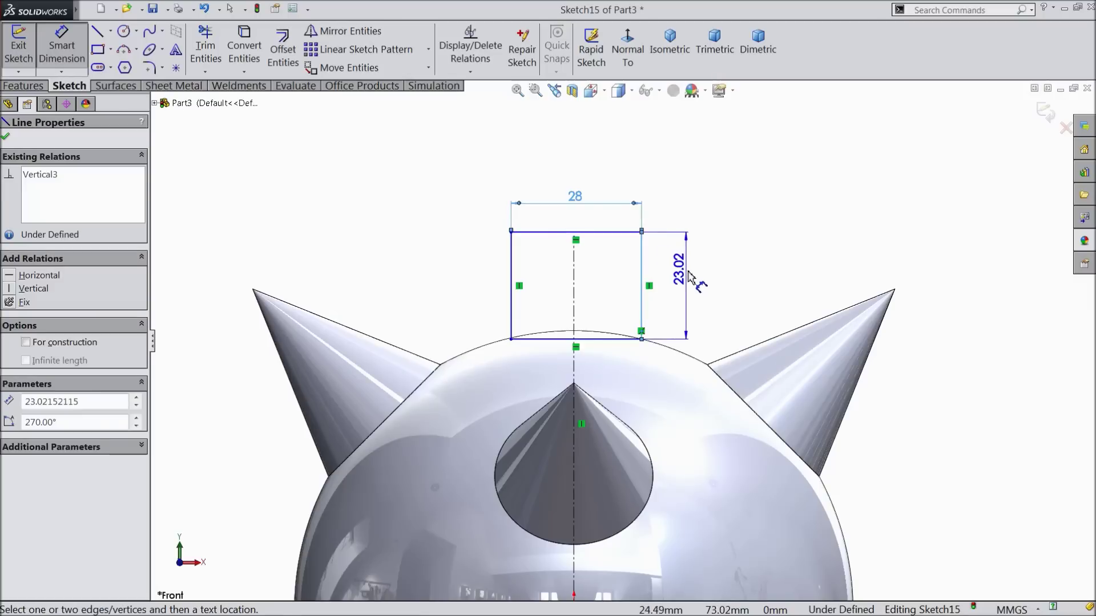
click(692, 276)
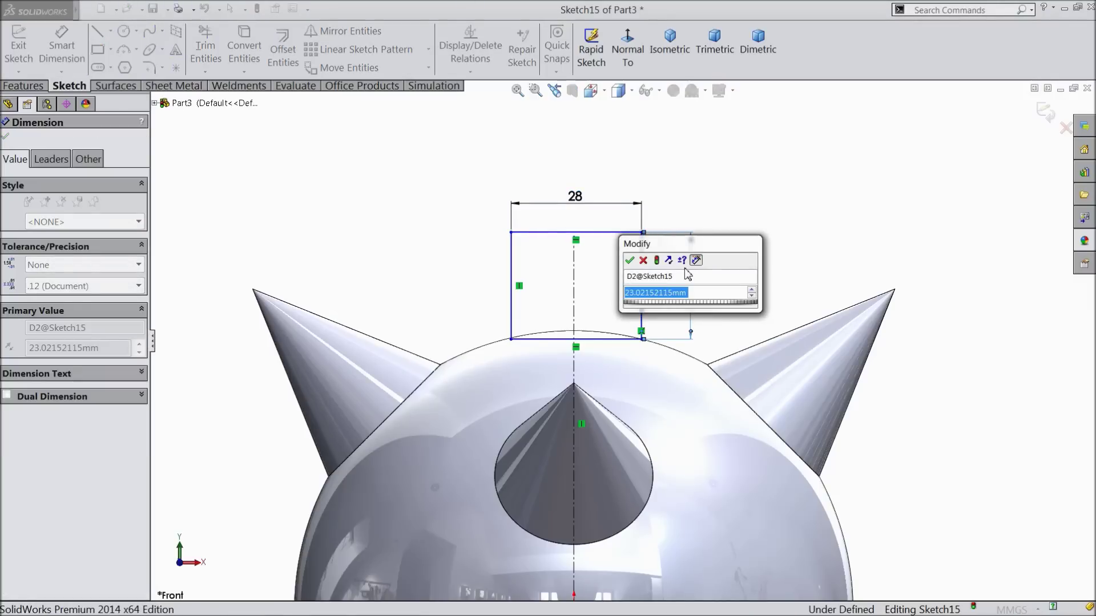
text(35)
click(630, 261)
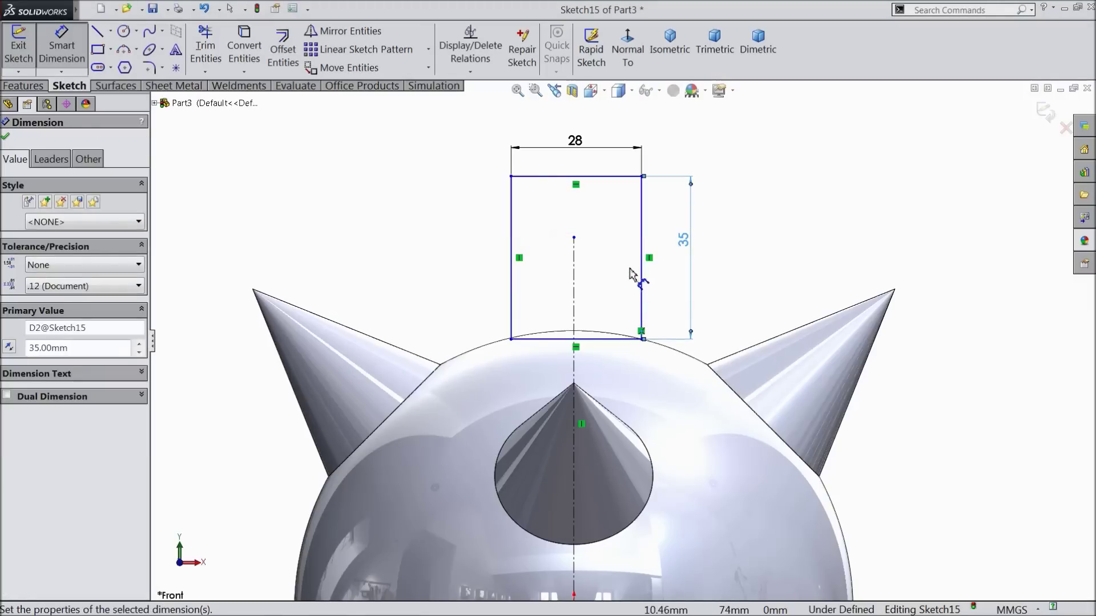
click(6, 136)
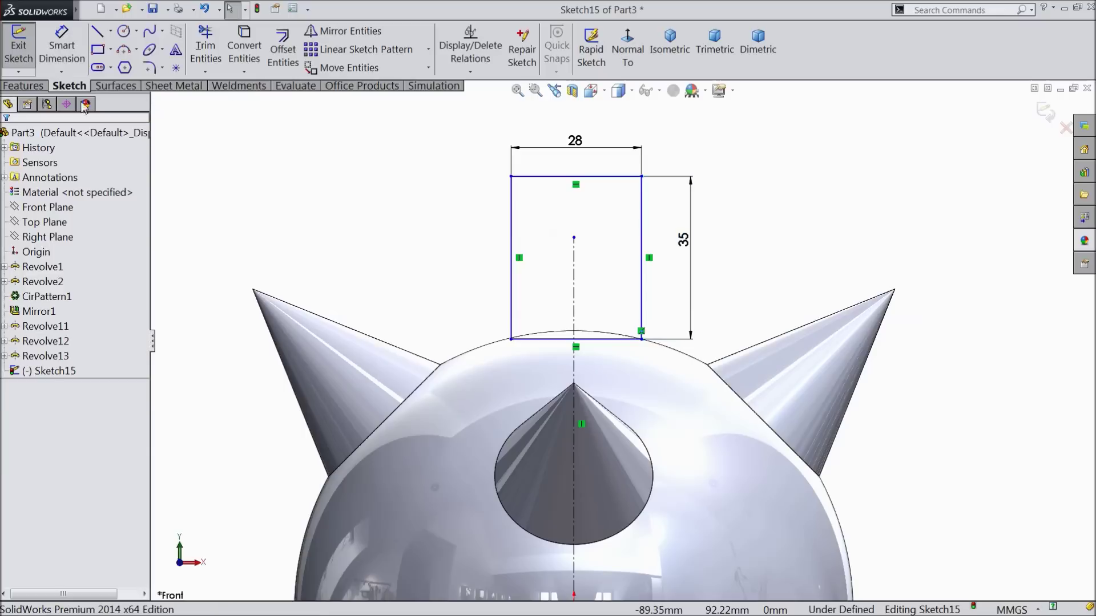
Draw a circle on the centreline inside the rectangle and dimension it Ø15.
click(124, 31)
drag(573, 237, 574, 200)
click(49, 61)
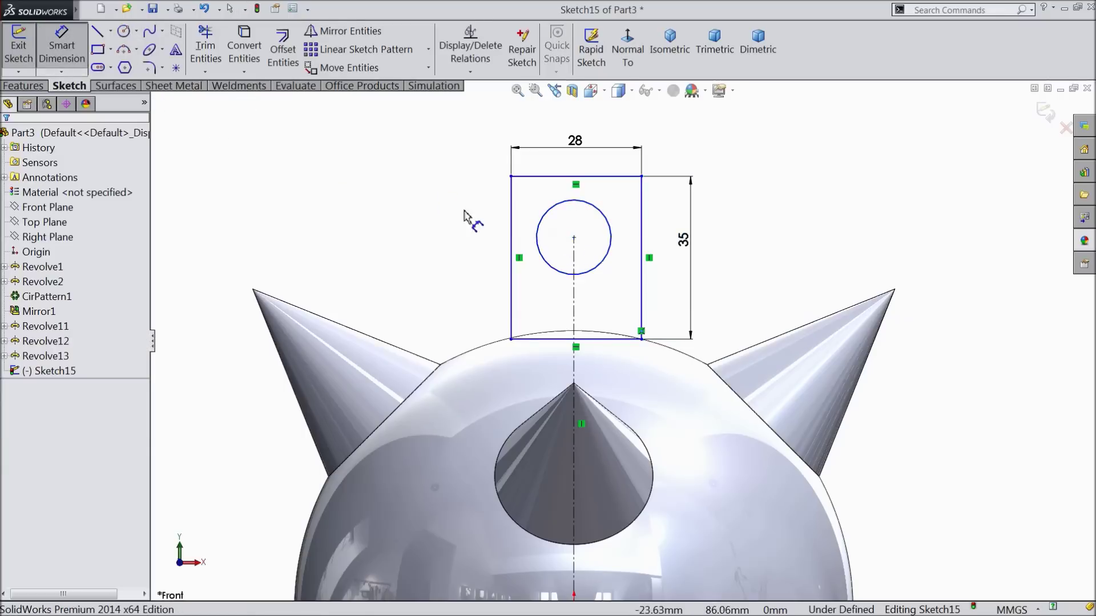
click(538, 229)
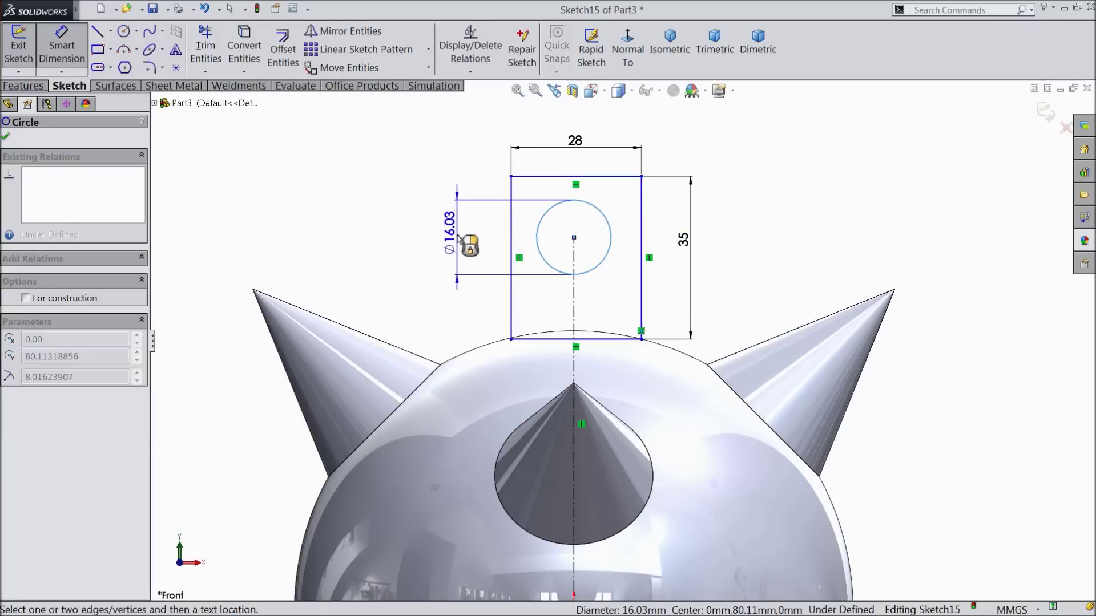
click(457, 229)
key(Return)
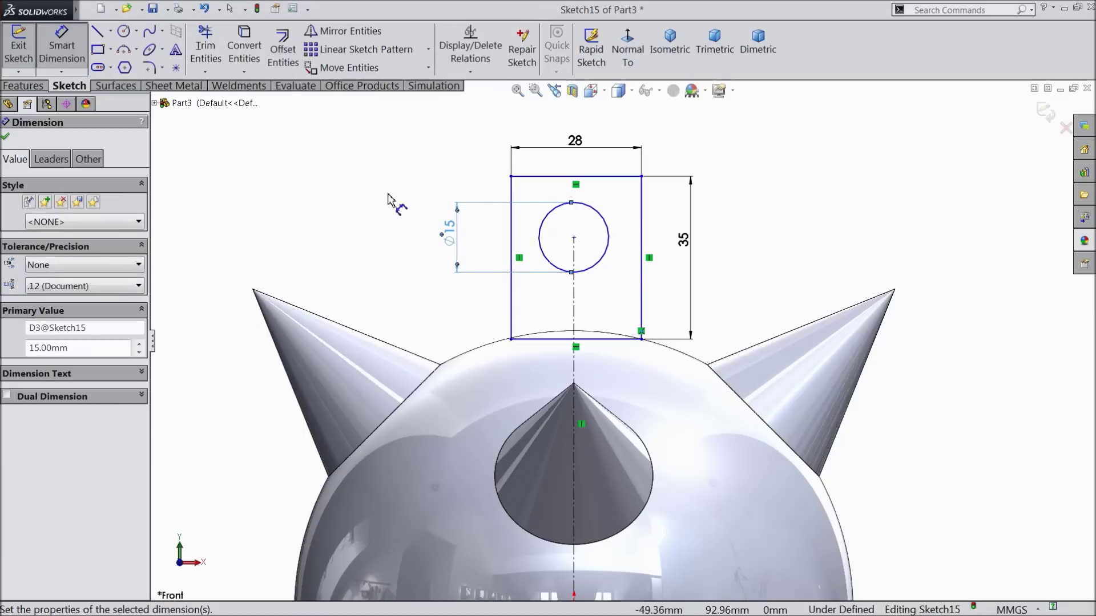
click(3, 138)
click(150, 67)
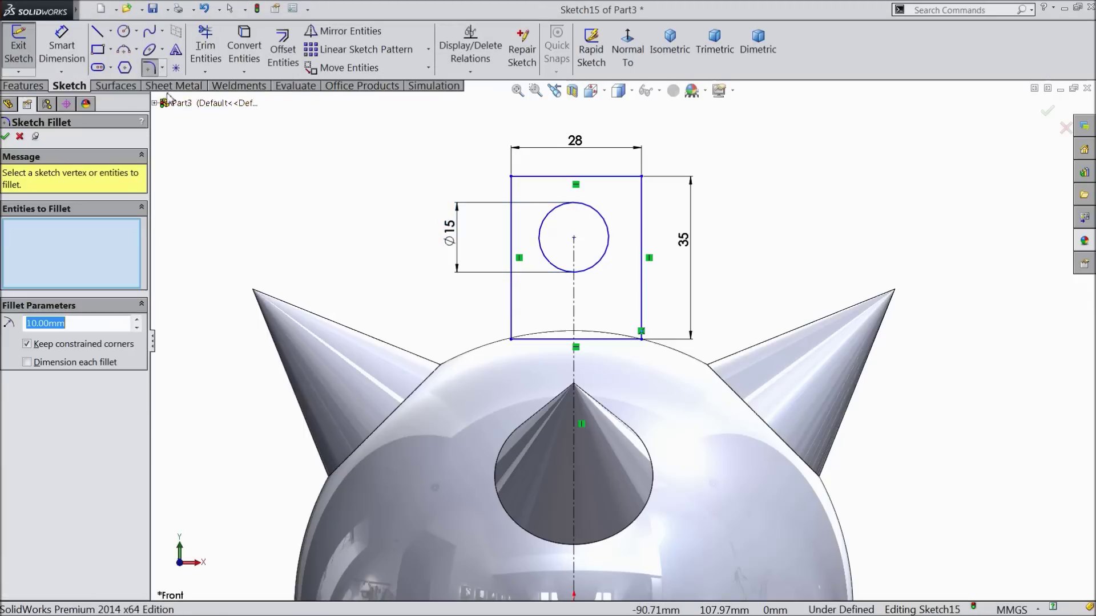
Fillet both top corners of the rectangle at R10.
click(513, 180)
click(642, 177)
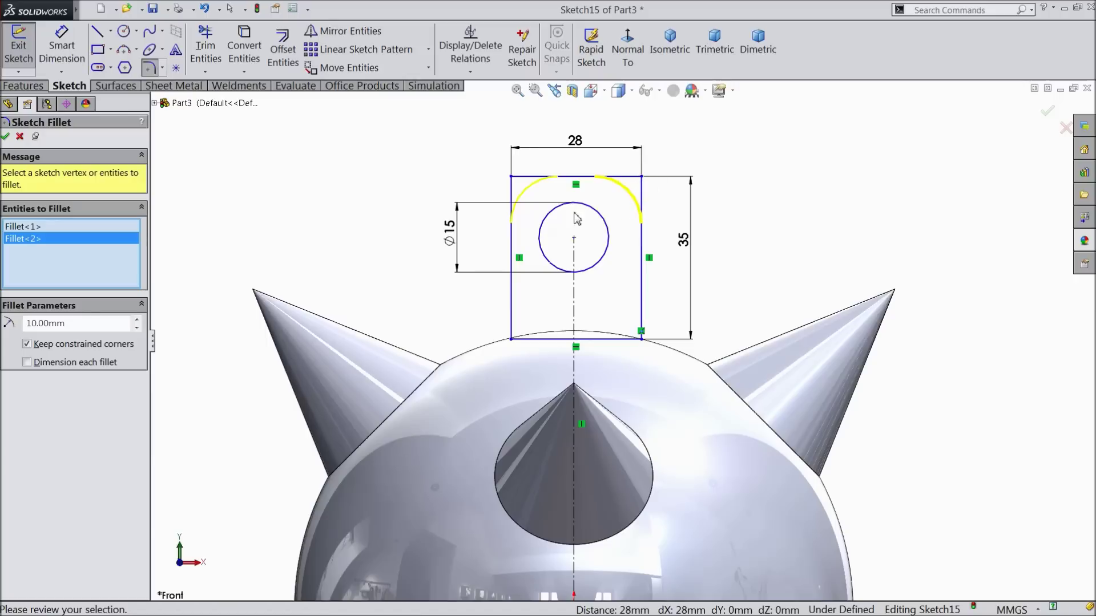
click(6, 137)
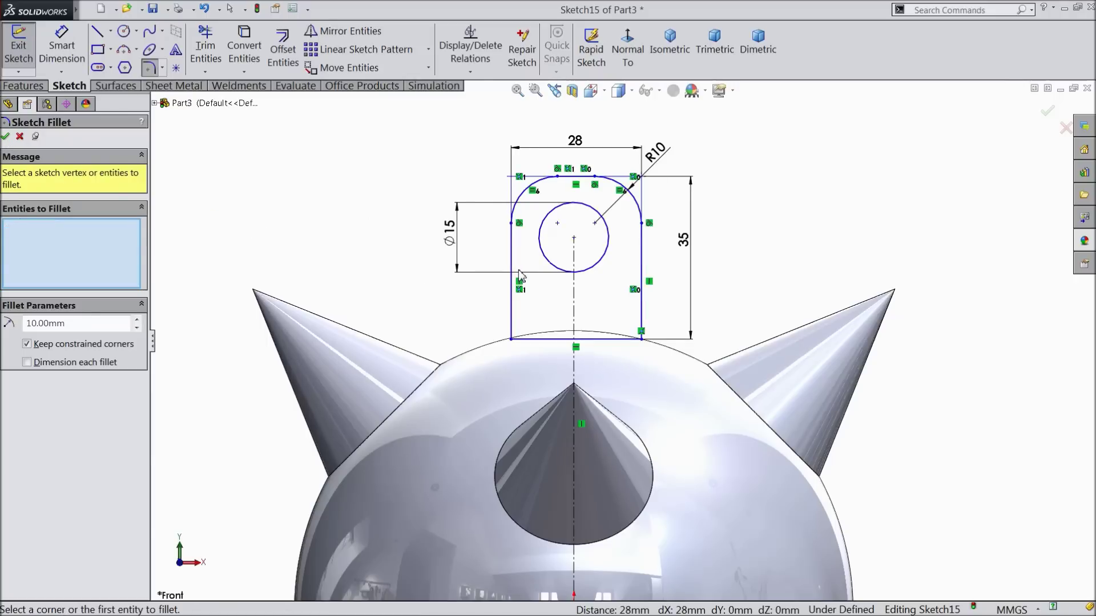
scroll(635, 318, down, 2)
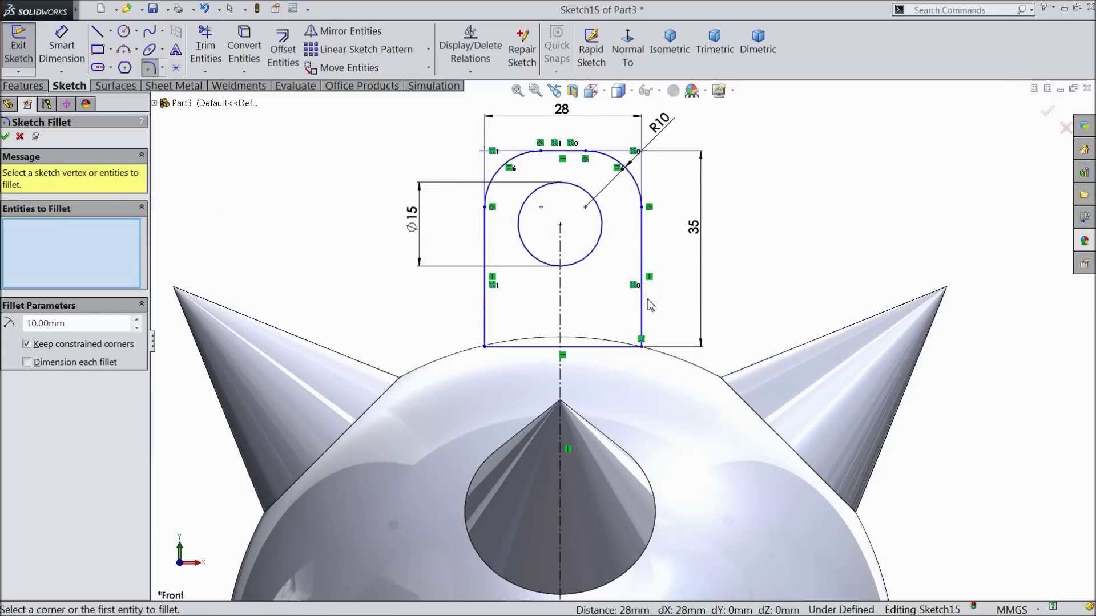
click(5, 137)
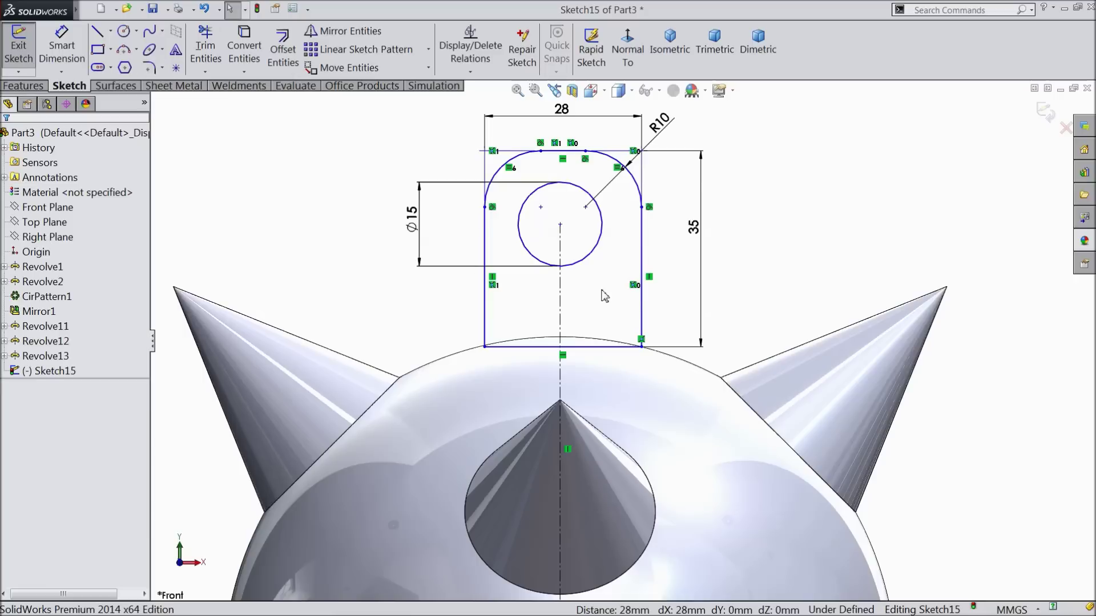
Make the lug's left and right sides symmetric about the centreline.
click(642, 300)
ctrl+click(484, 303)
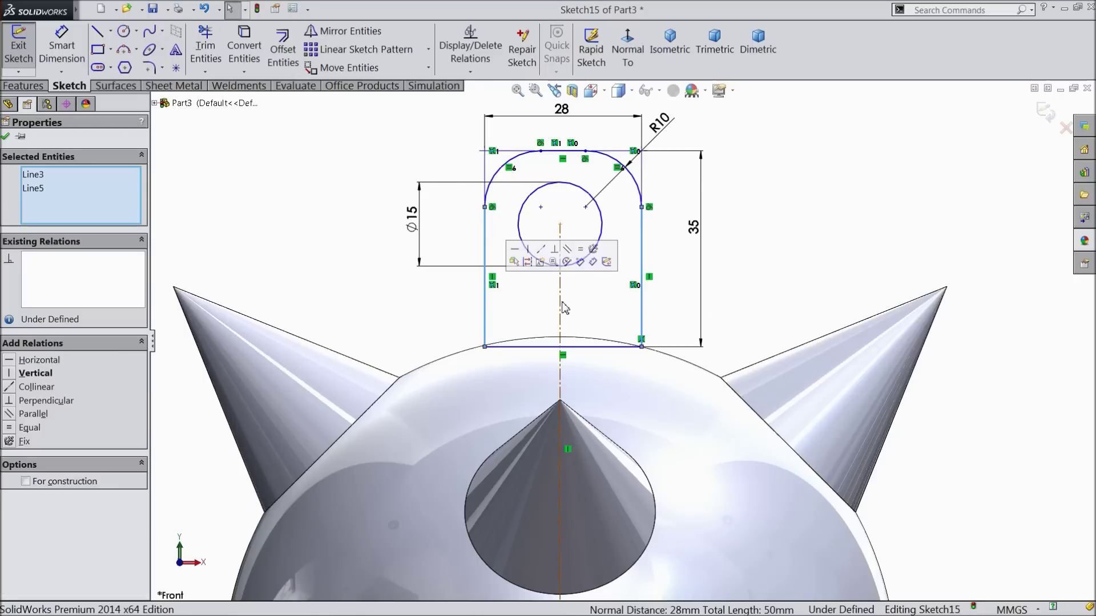
ctrl+click(560, 311)
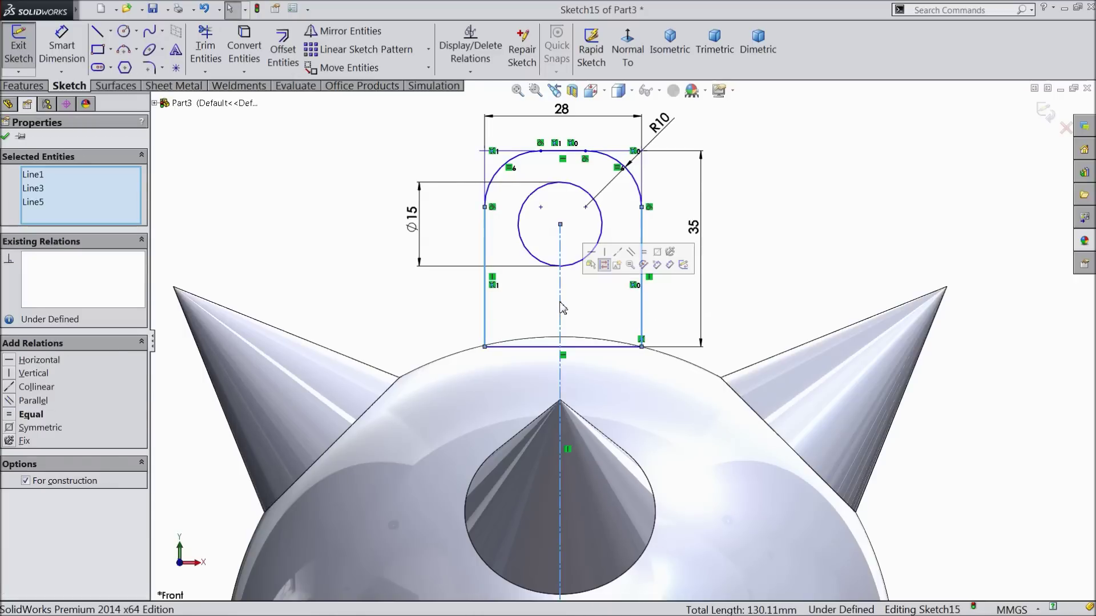
click(657, 253)
click(8, 137)
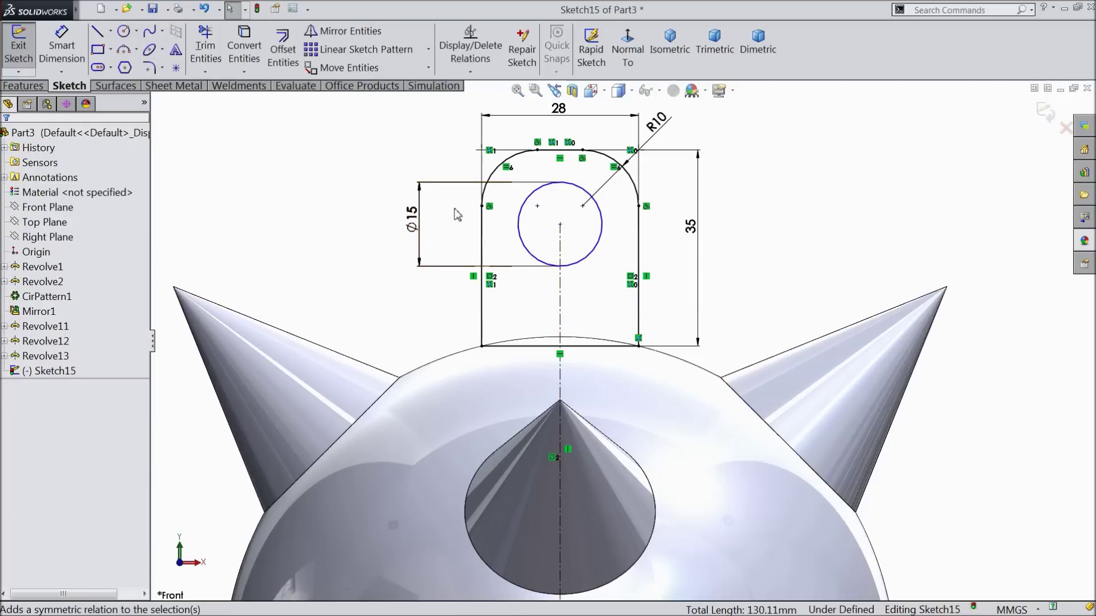
Dimension the hole centre 15 mm below the lug's top edge, fully defining Sketch15.
click(61, 45)
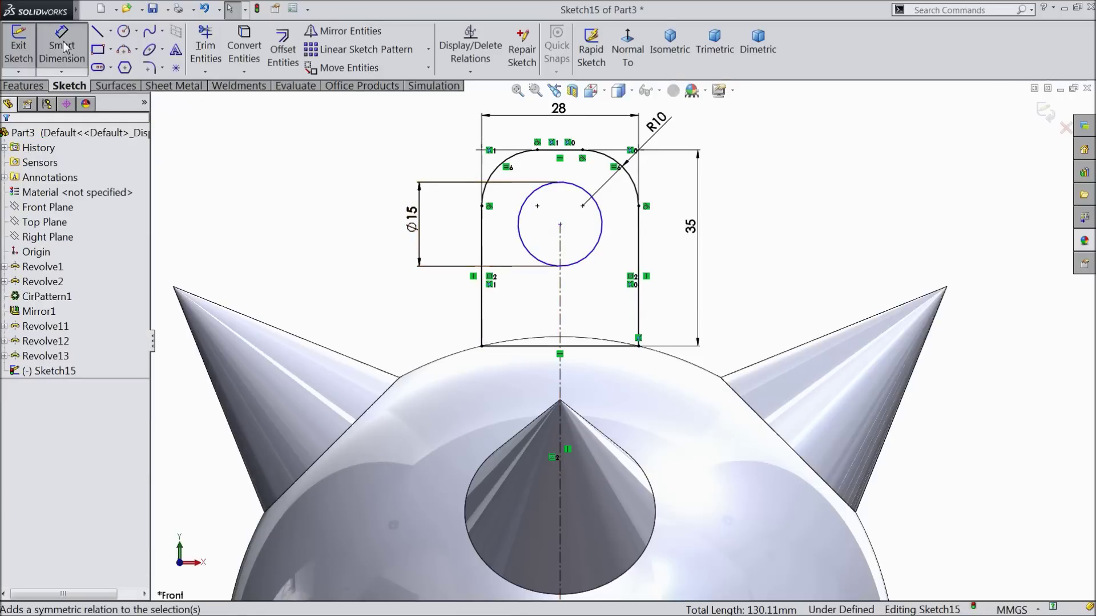
click(560, 225)
click(571, 150)
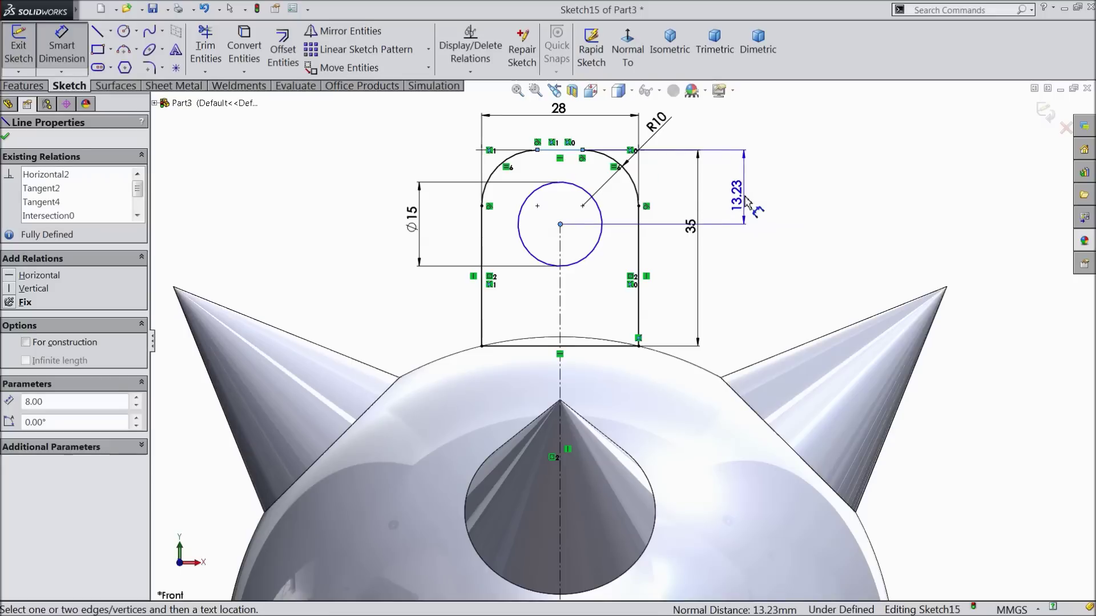
click(745, 202)
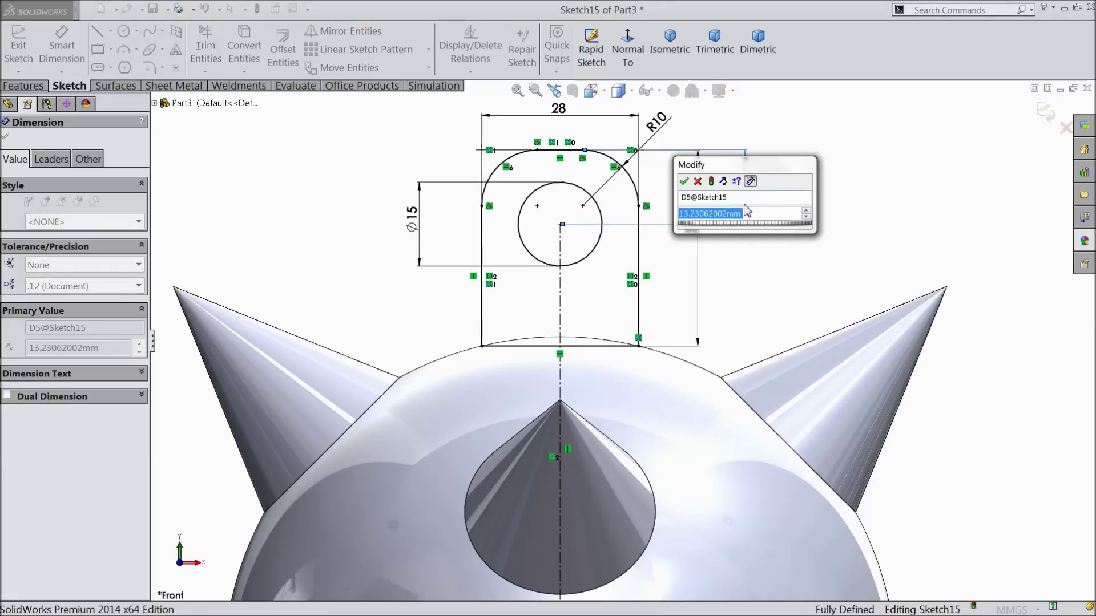
text(15)
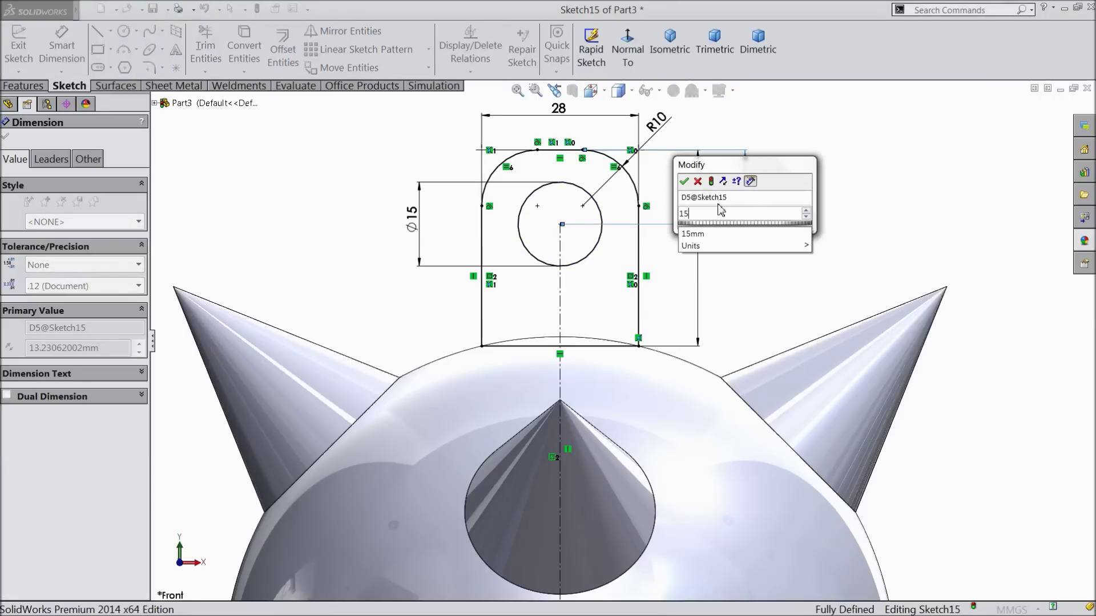
click(683, 183)
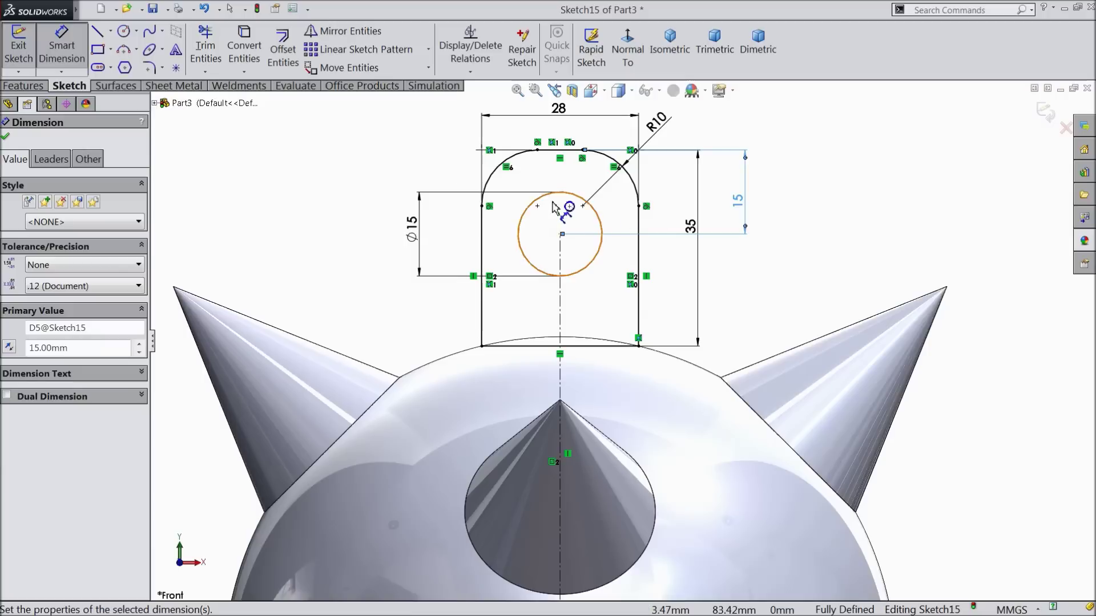
click(7, 138)
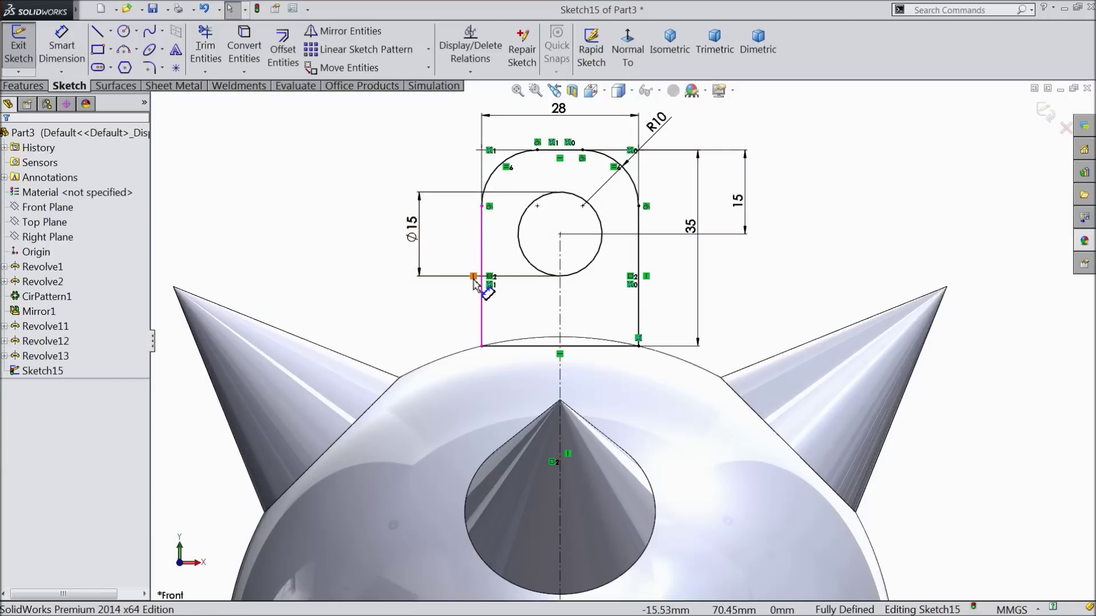
key(f)
middle_drag(486, 285, 547, 298)
Extrude the lug sketch 8 mm with a Mid Plane end condition.
scroll(547, 298, down, 3)
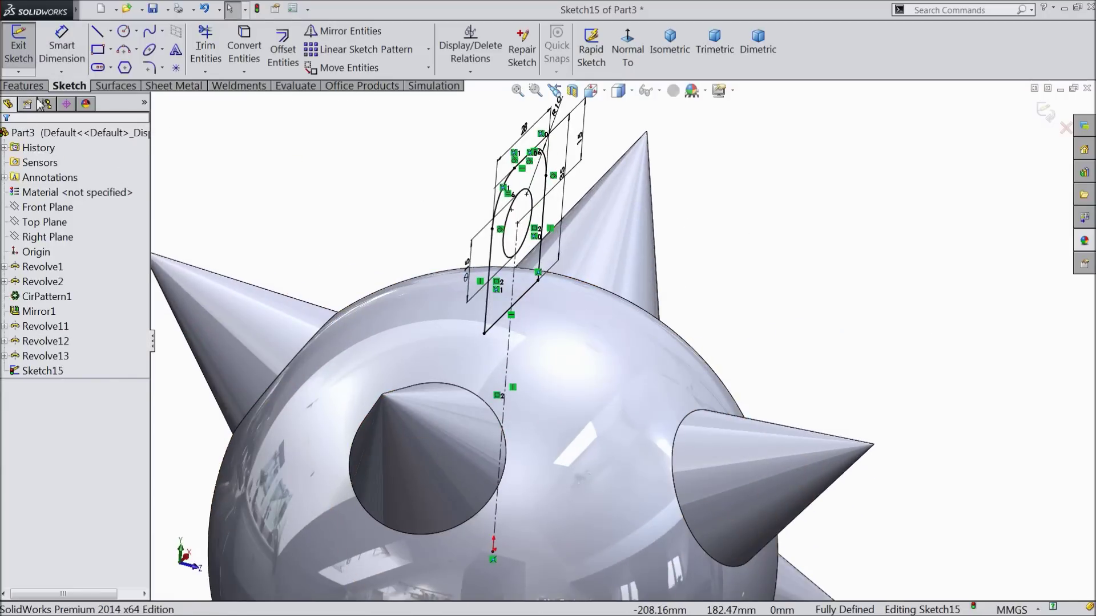
click(23, 85)
click(28, 56)
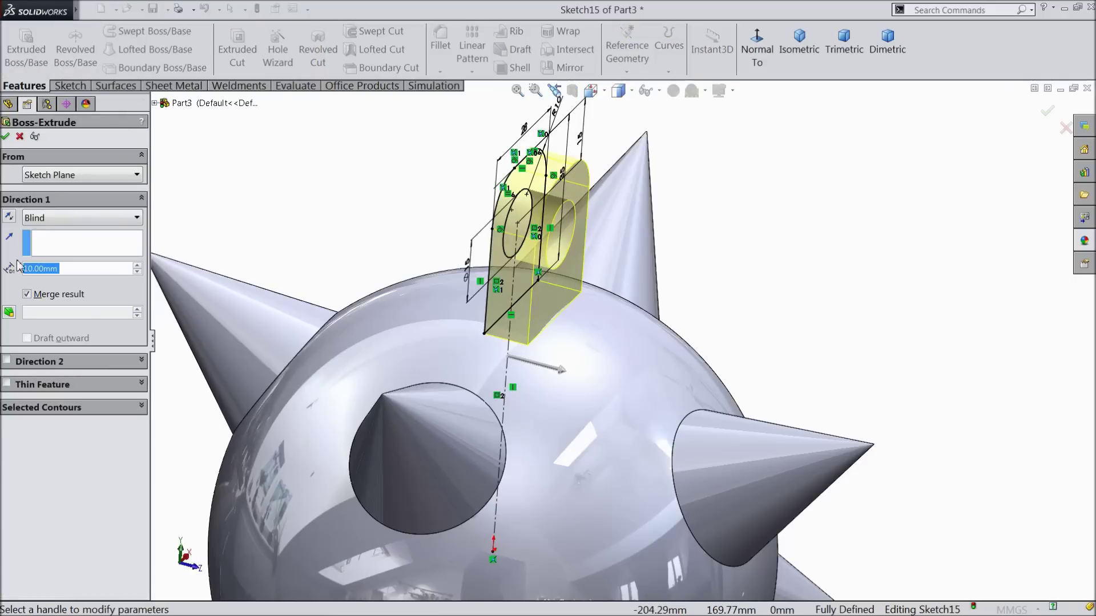
click(41, 219)
click(42, 315)
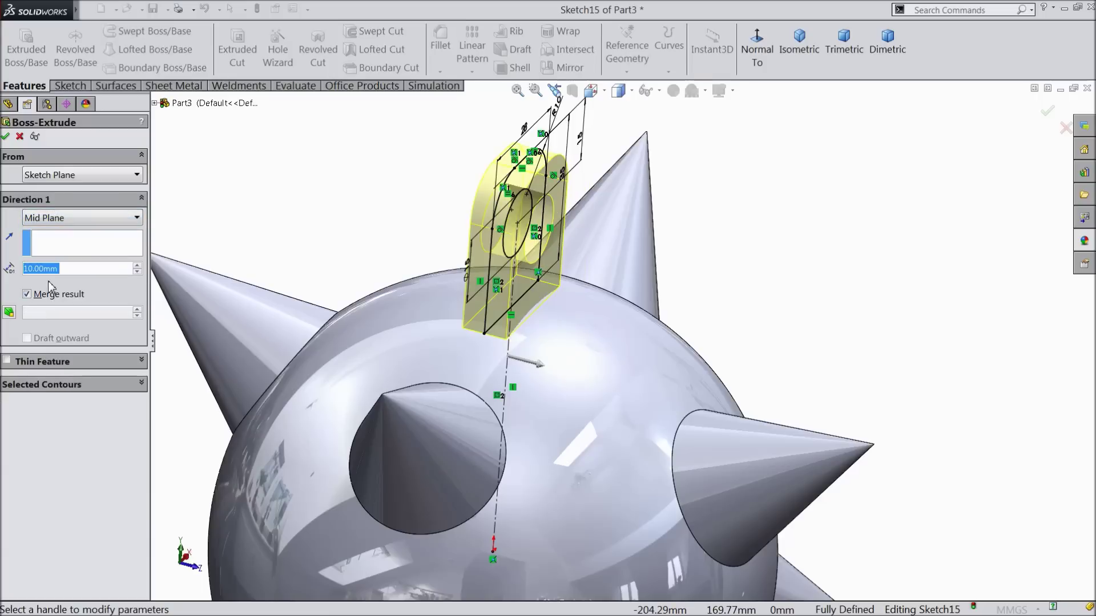
text(8)
key(Return)
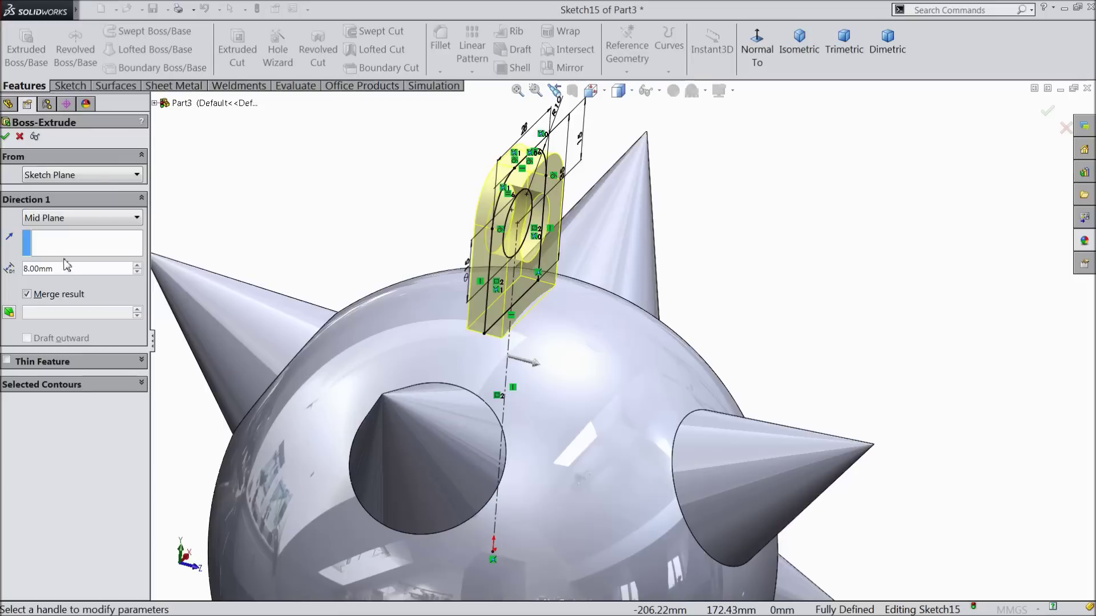
click(5, 137)
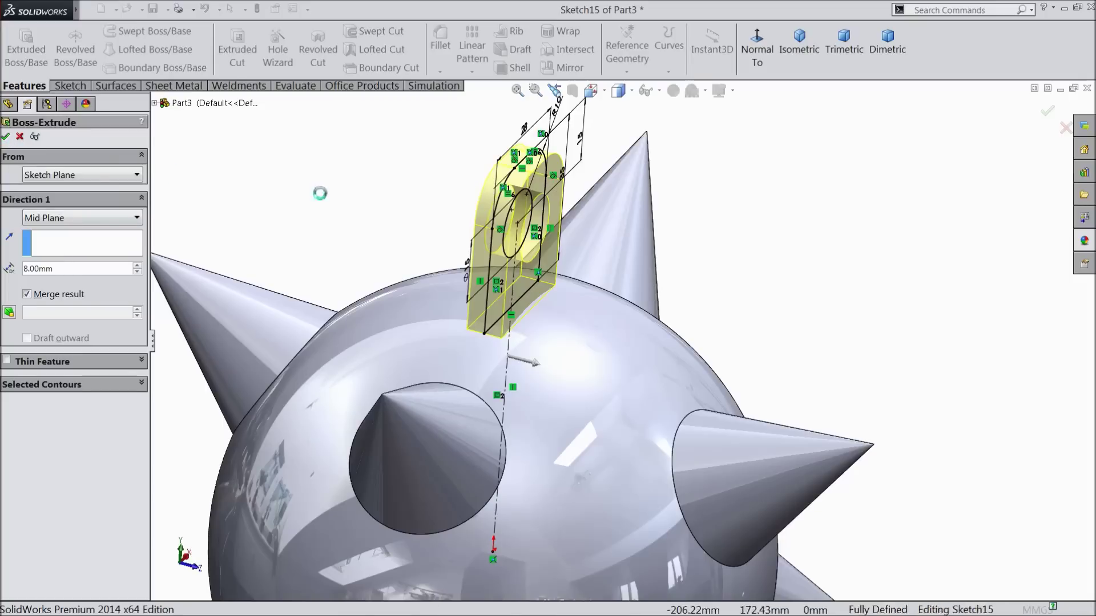
middle_drag(413, 248, 411, 272)
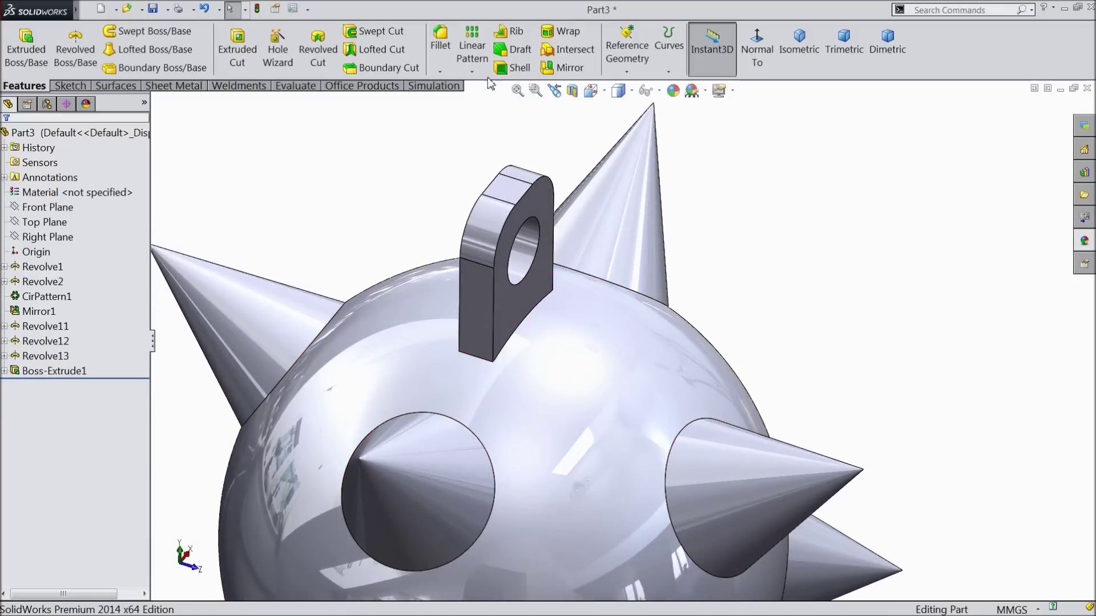
Fillet the lug's two outer edges with a 4 mm radius.
click(440, 46)
text(4)
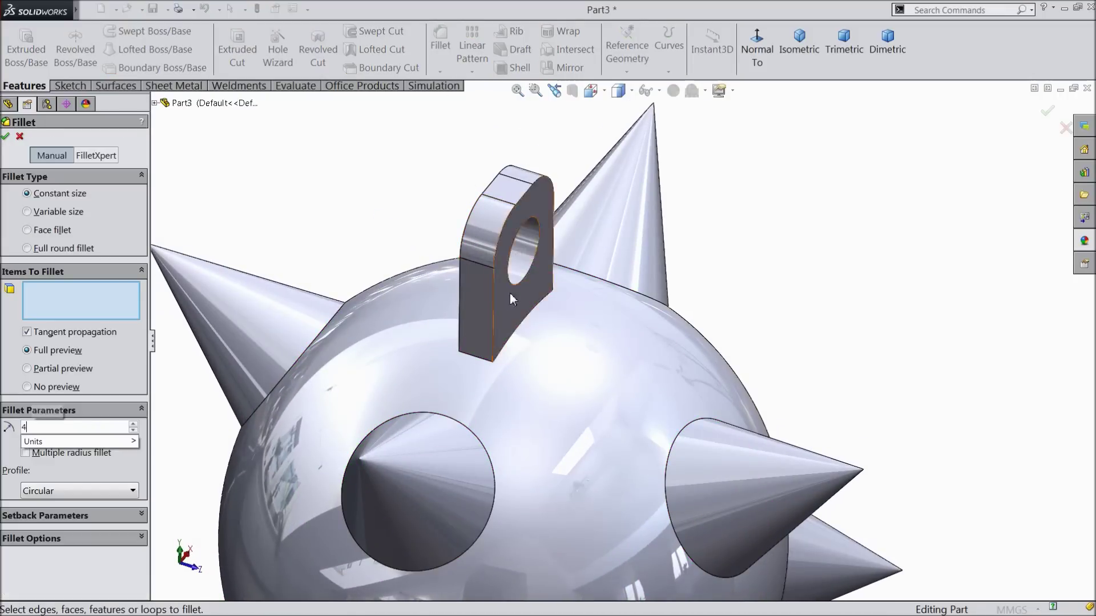
click(499, 244)
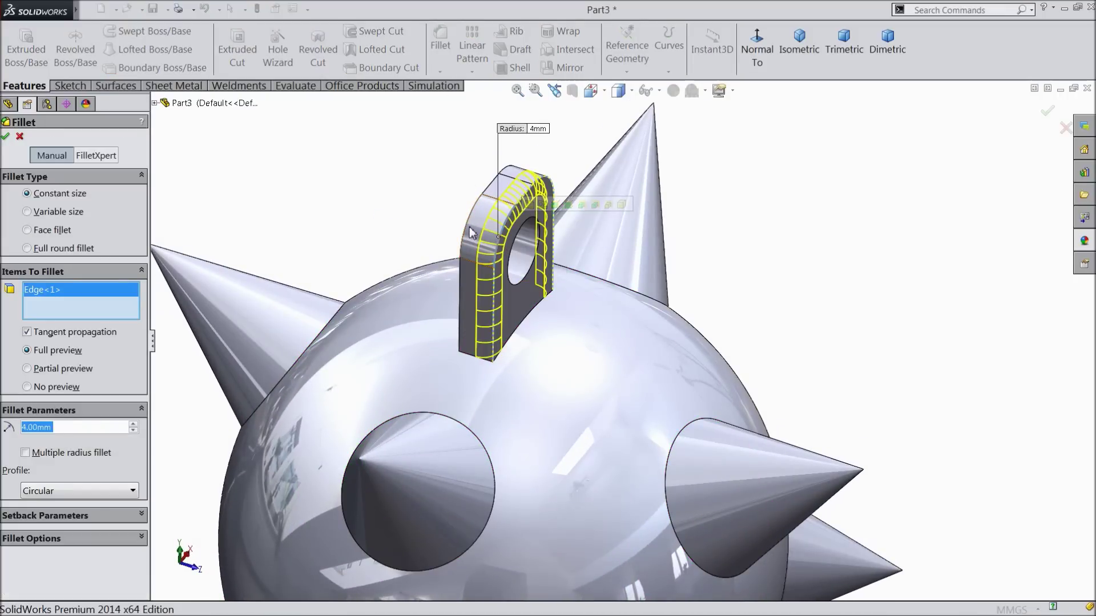
click(468, 229)
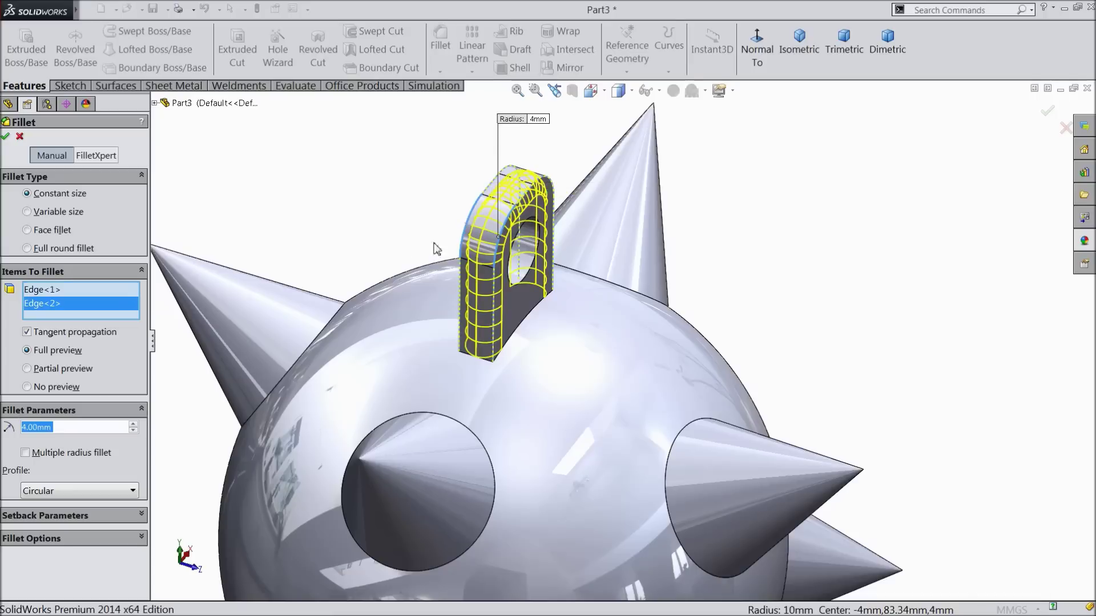
click(6, 137)
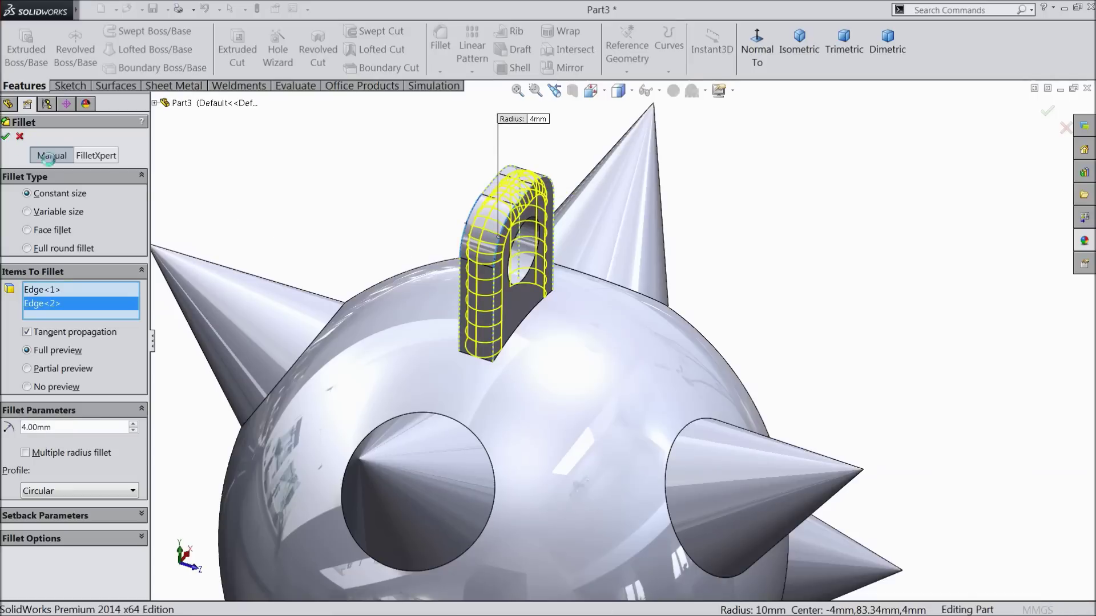
Fillet the inside face of the lug's hole with a 2.5 mm radius.
click(440, 46)
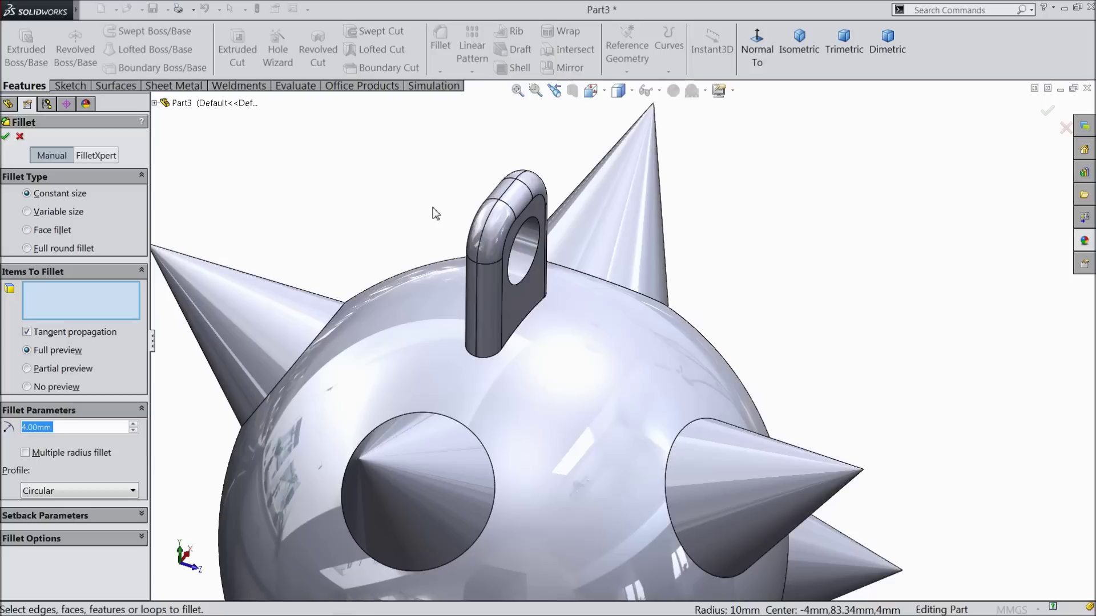
text(2.5)
key(Return)
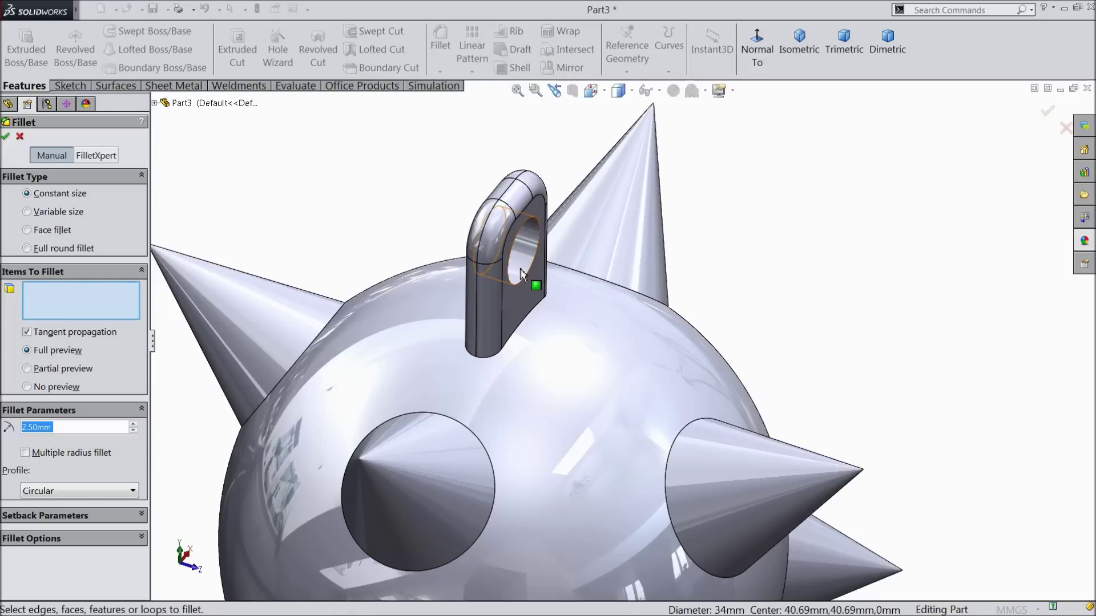
click(520, 274)
scroll(514, 272, down, 4)
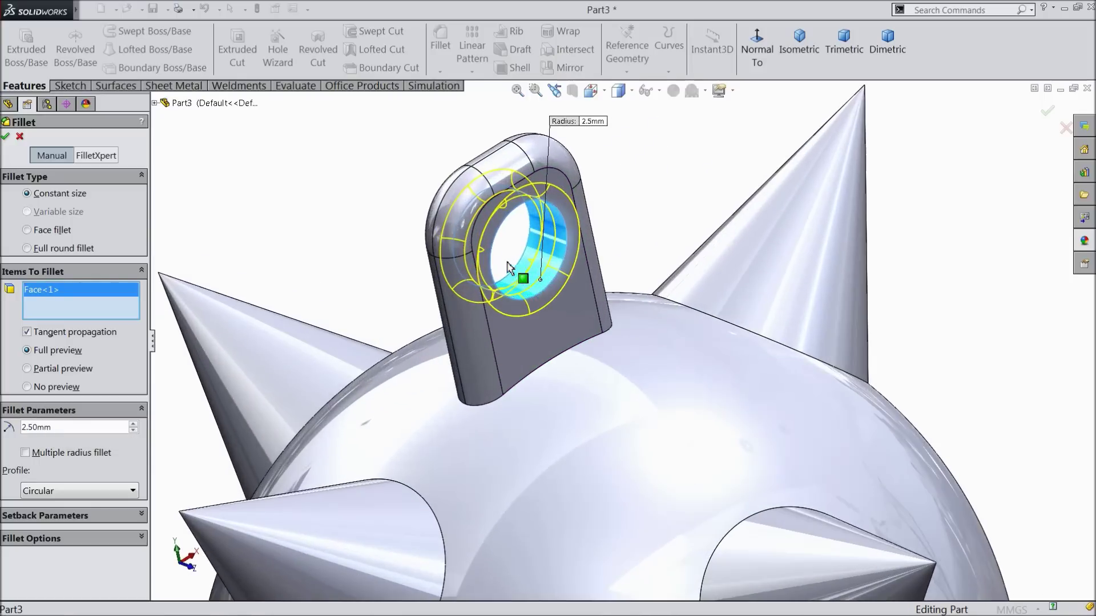
click(6, 137)
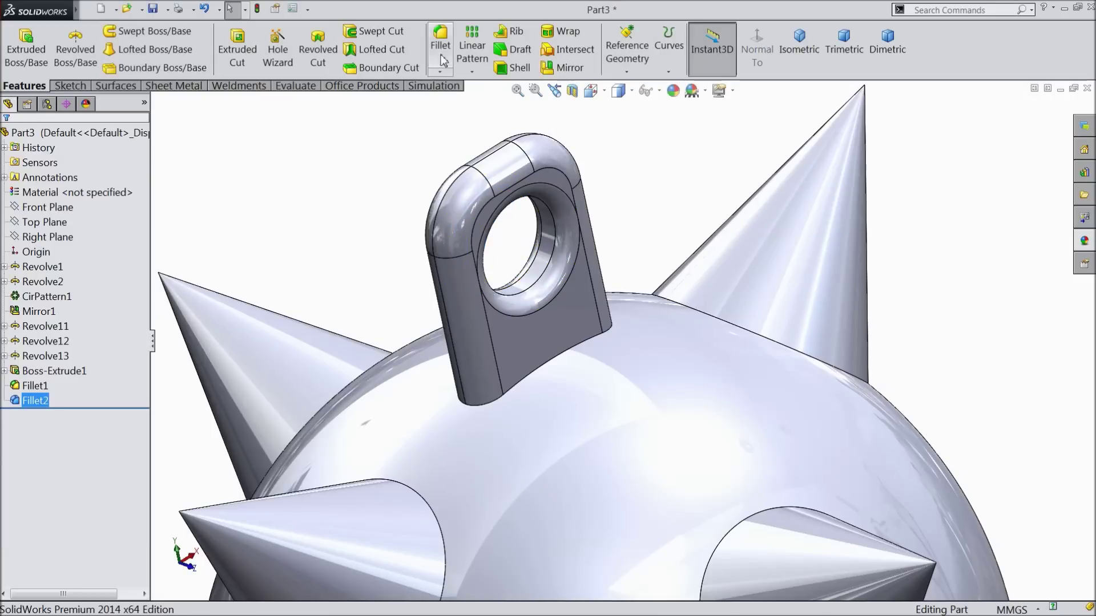
click(444, 60)
text(5)
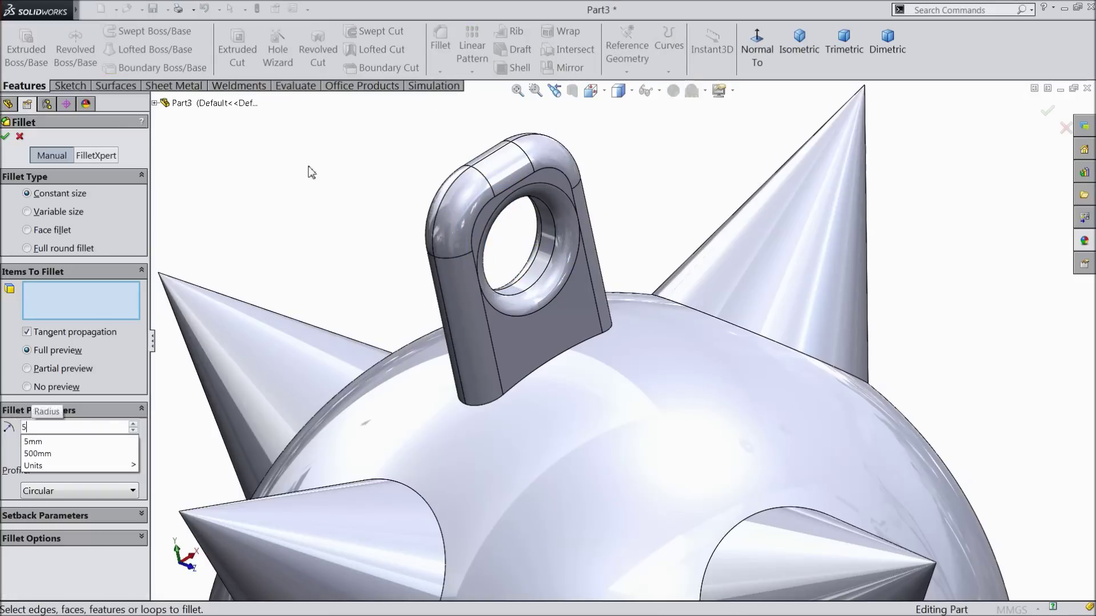
key(Return)
scroll(562, 343, up, 3)
scroll(619, 412, down, 4)
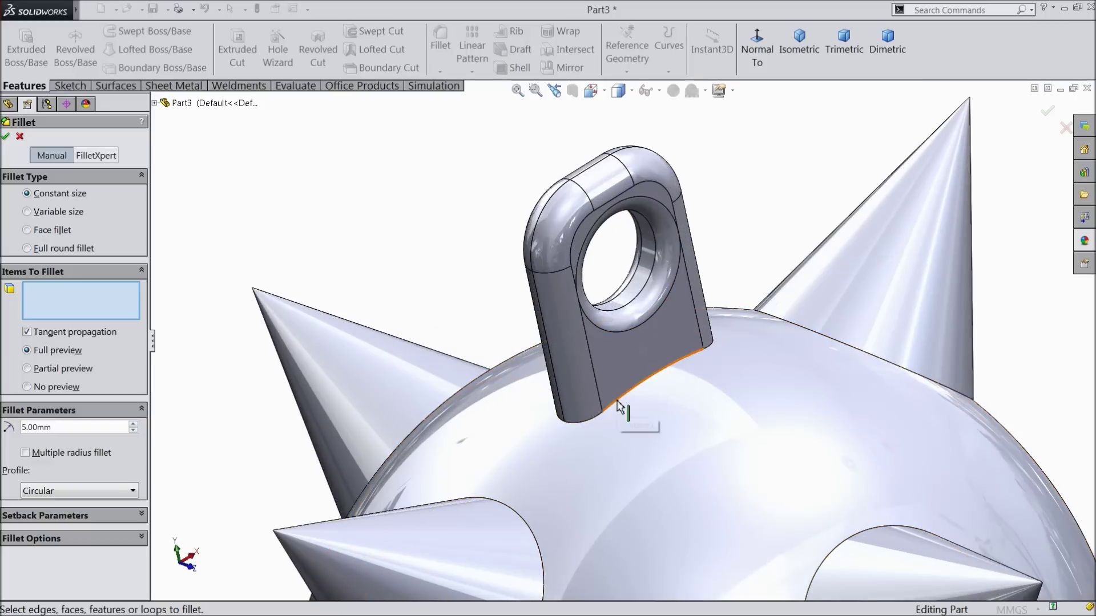
click(618, 402)
scroll(631, 416, up, 4)
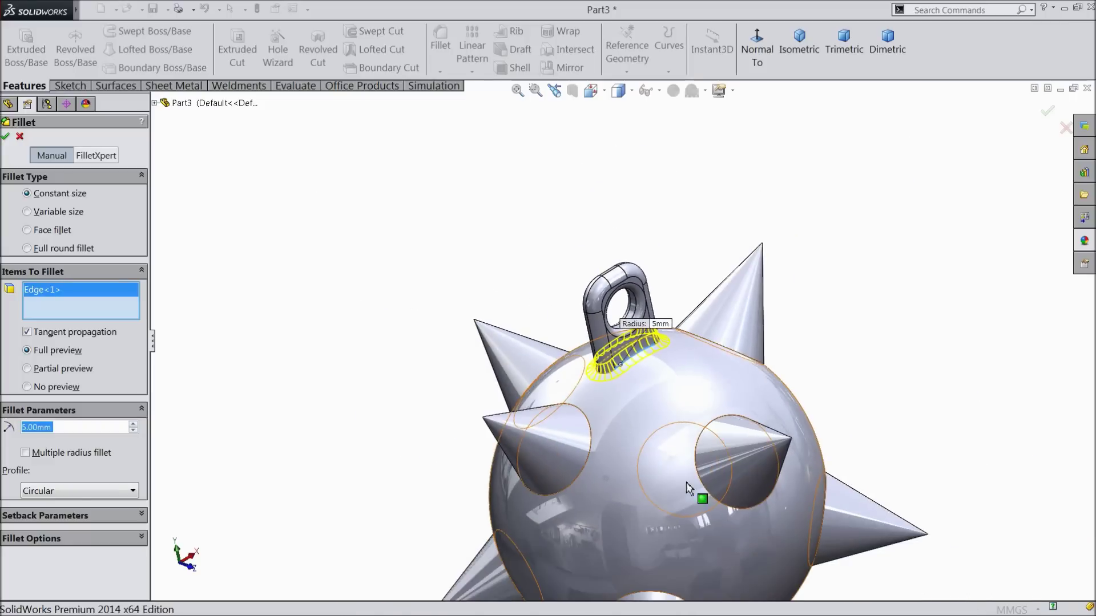
scroll(753, 505, down, 3)
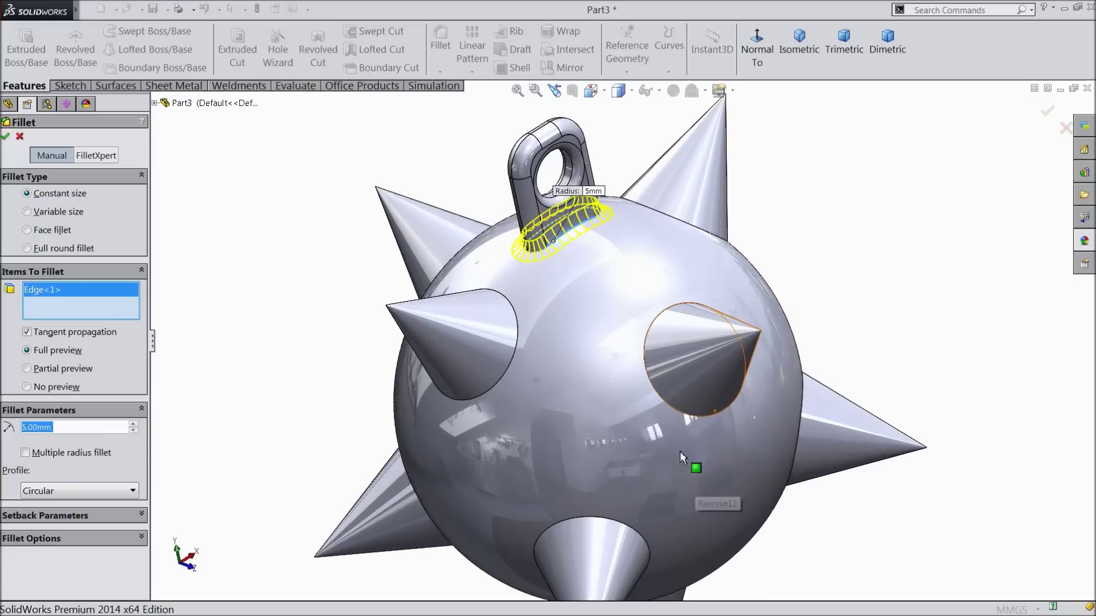
click(553, 395)
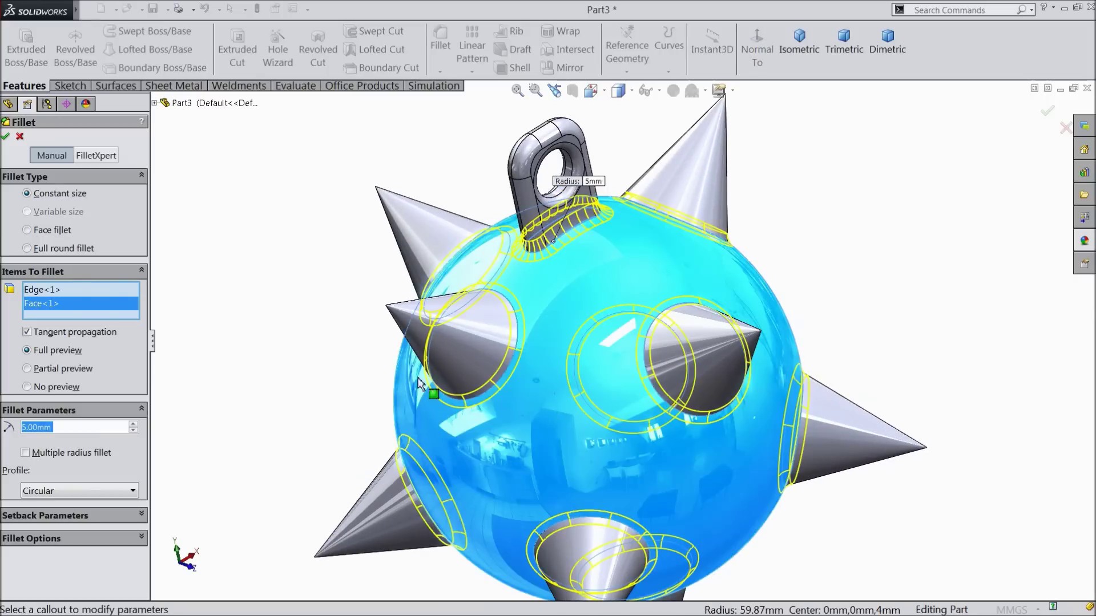
scroll(276, 345, up, 3)
scroll(521, 431, down, 4)
middle_drag(520, 431, 528, 385)
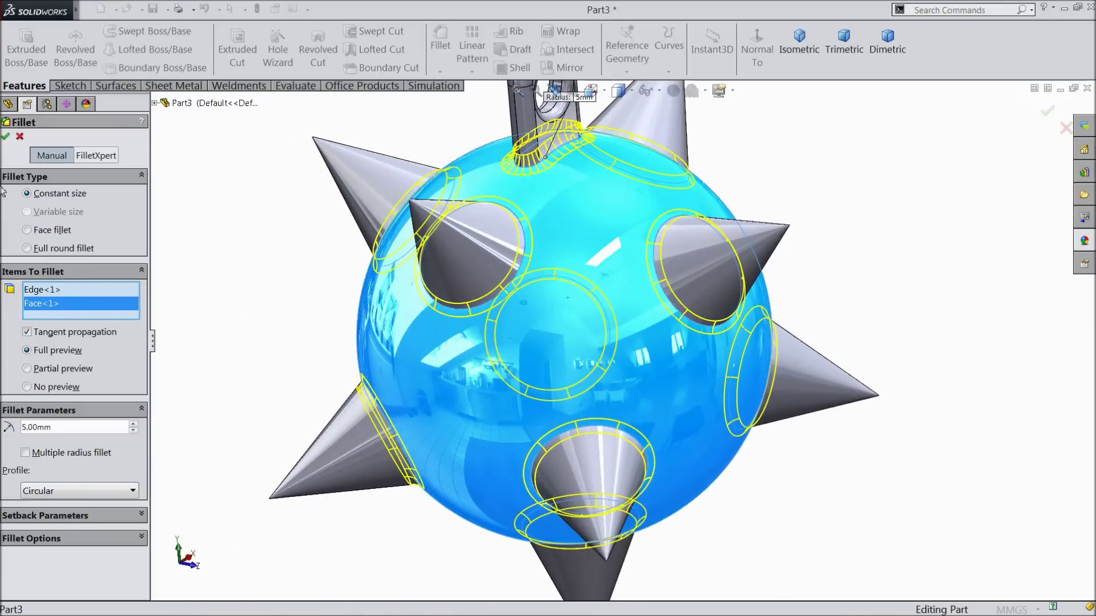
click(7, 137)
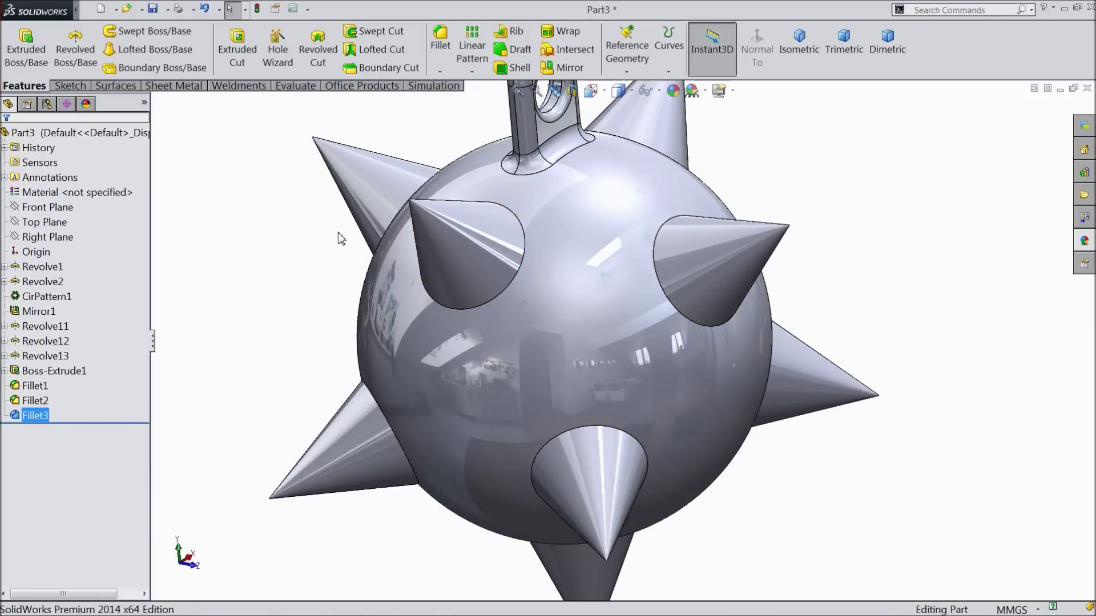
right_click(37, 416)
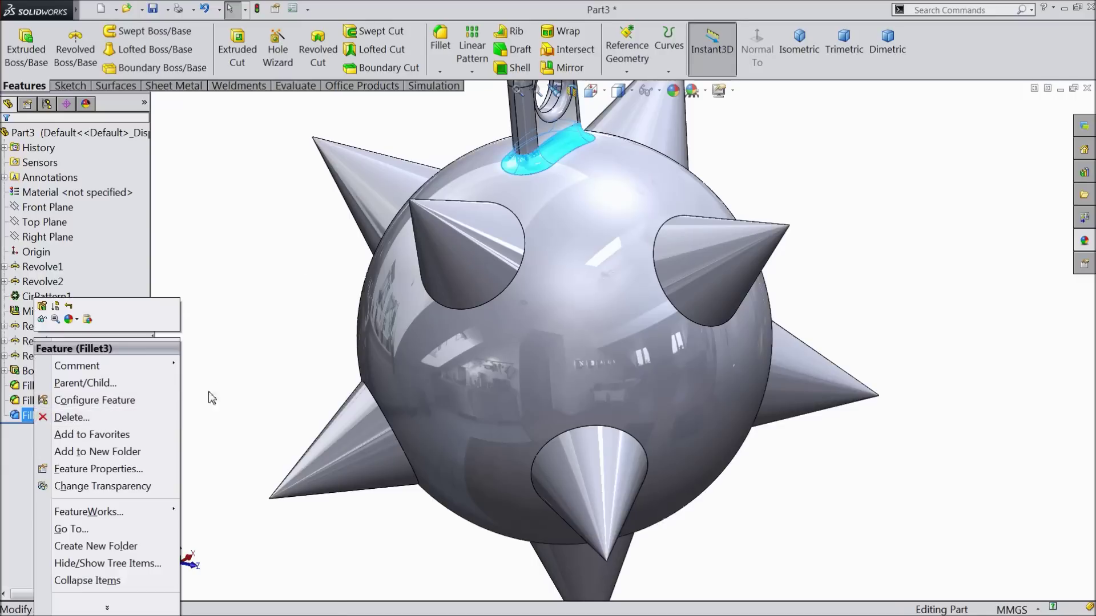
key(Escape)
click(34, 401)
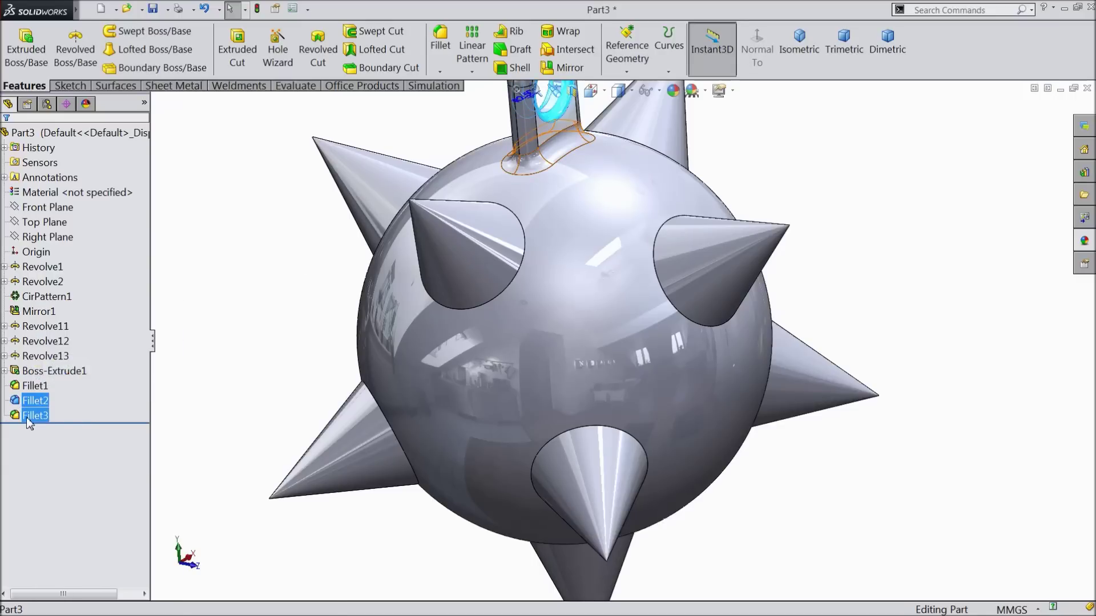
click(27, 417)
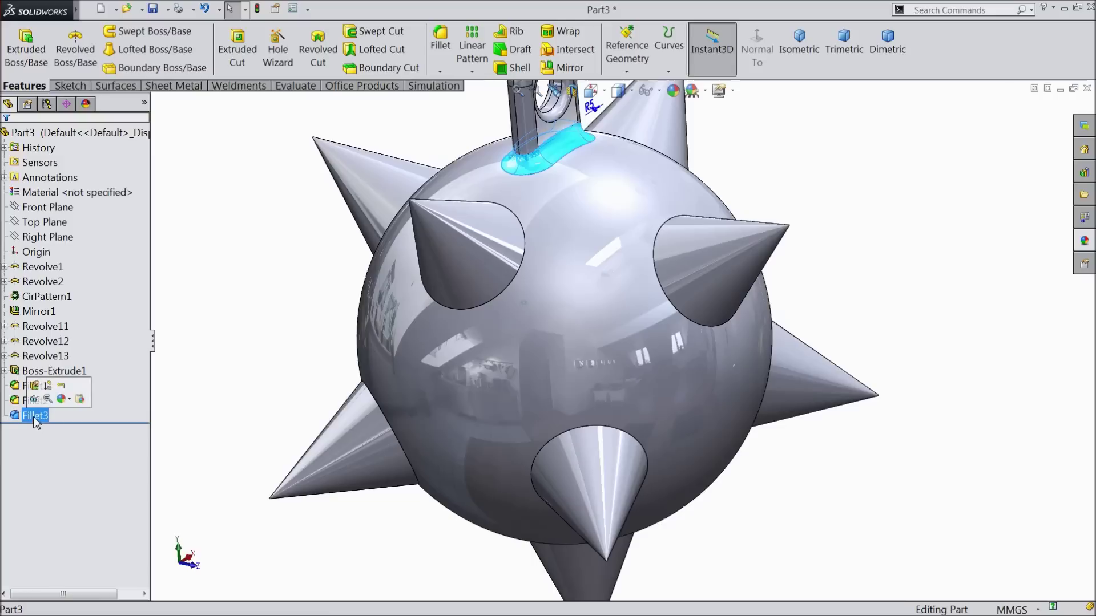
right_click(43, 423)
click(45, 420)
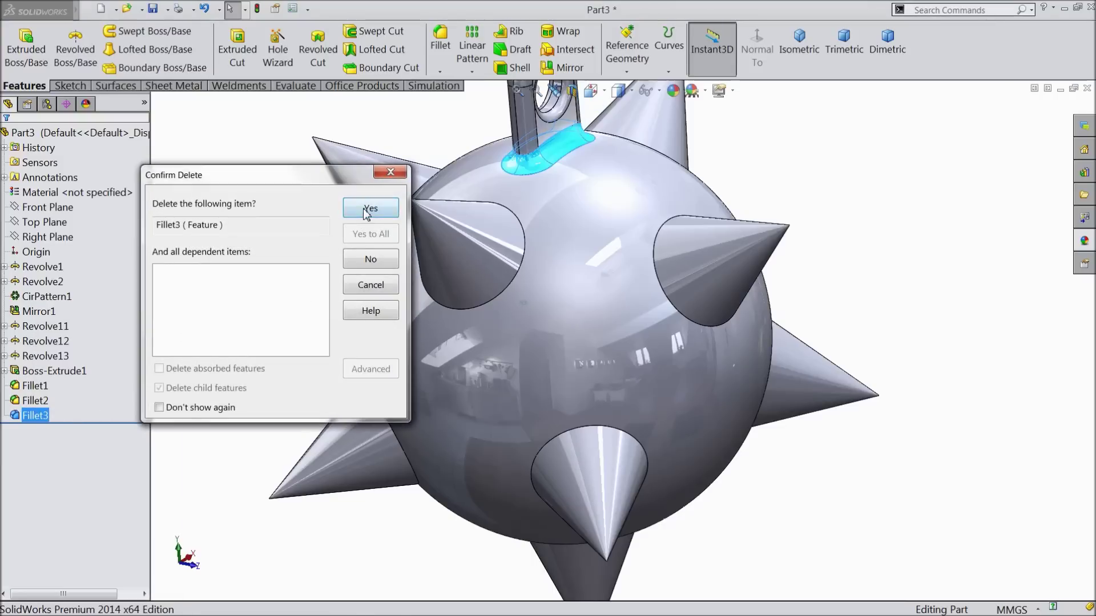
click(369, 210)
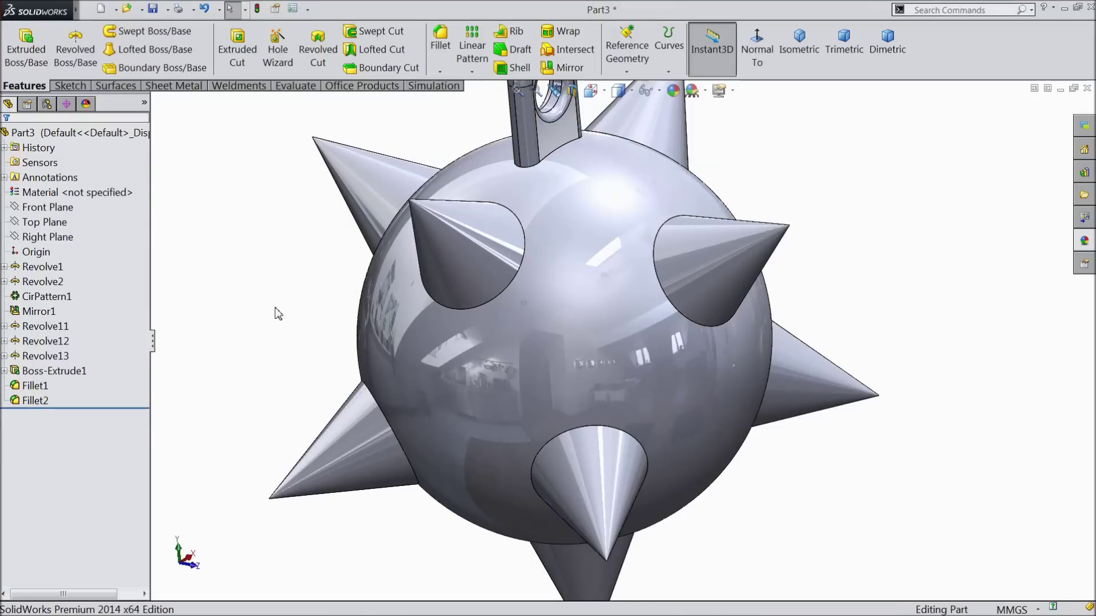
key(f)
Fillet the sphere face at 4 mm so all spike and lug joints are rounded.
scroll(593, 319, down, 3)
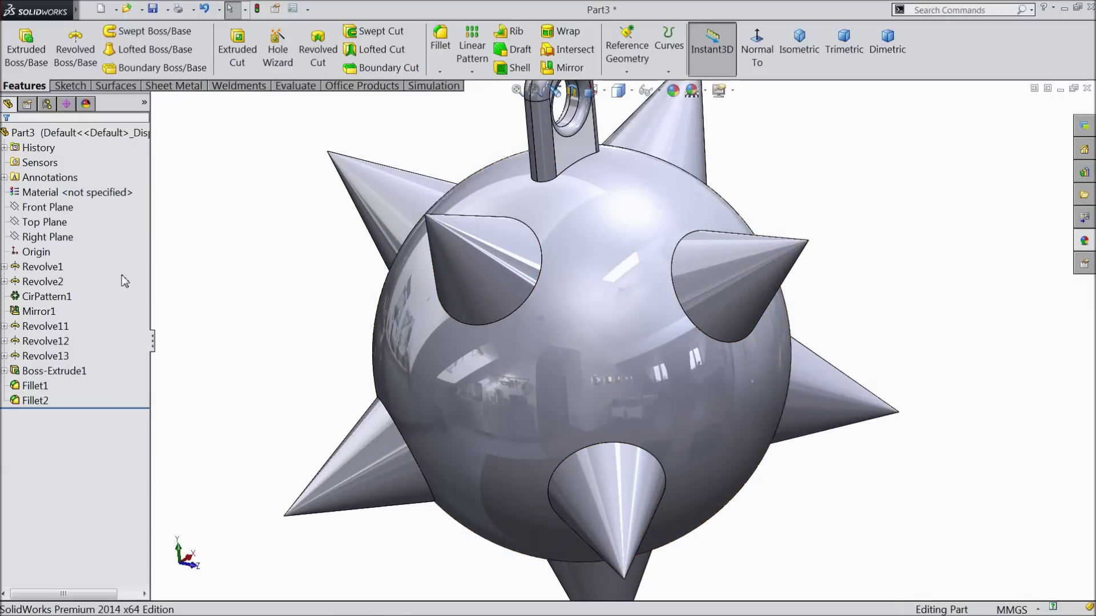
click(440, 38)
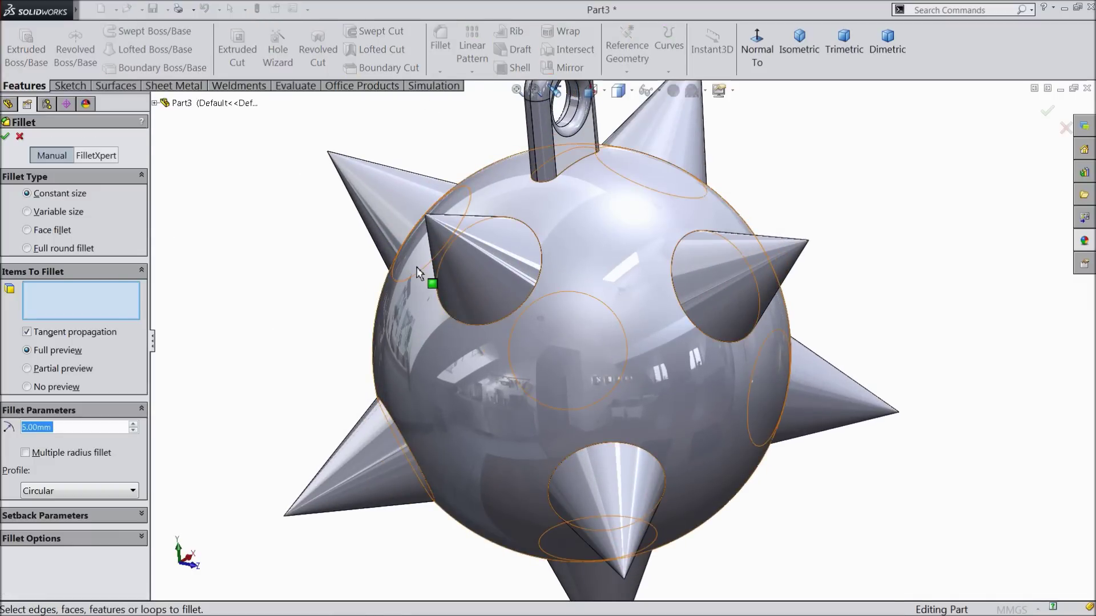
text(4)
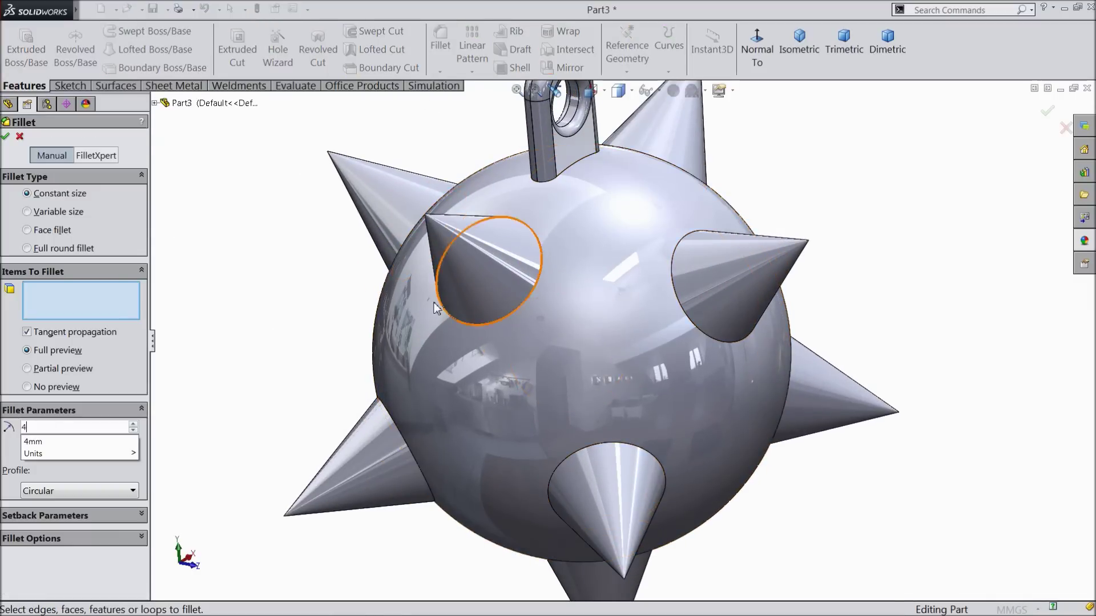
click(608, 284)
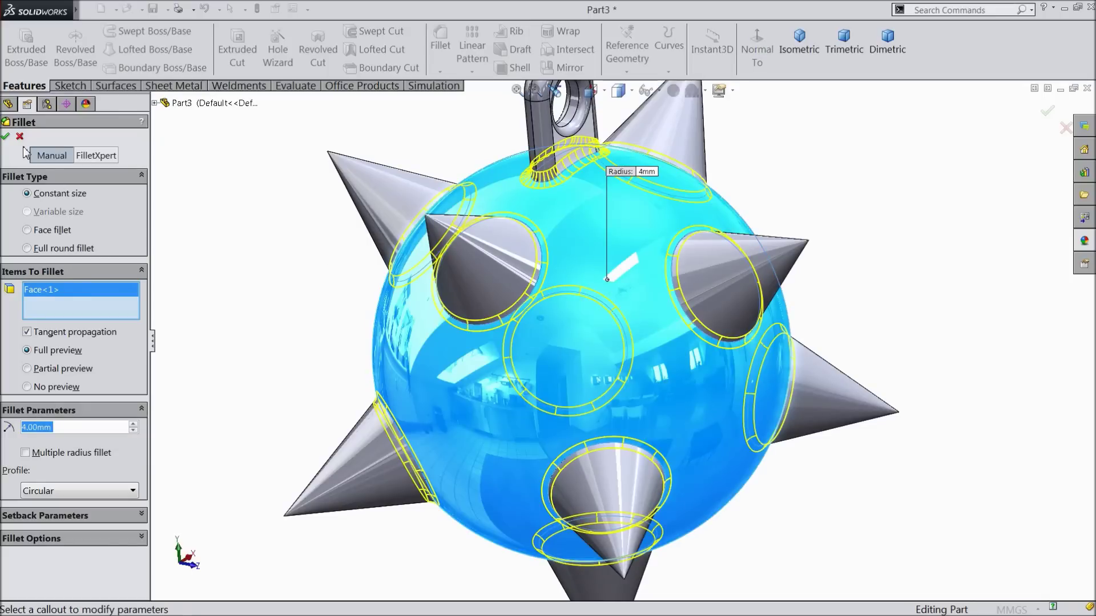
click(6, 137)
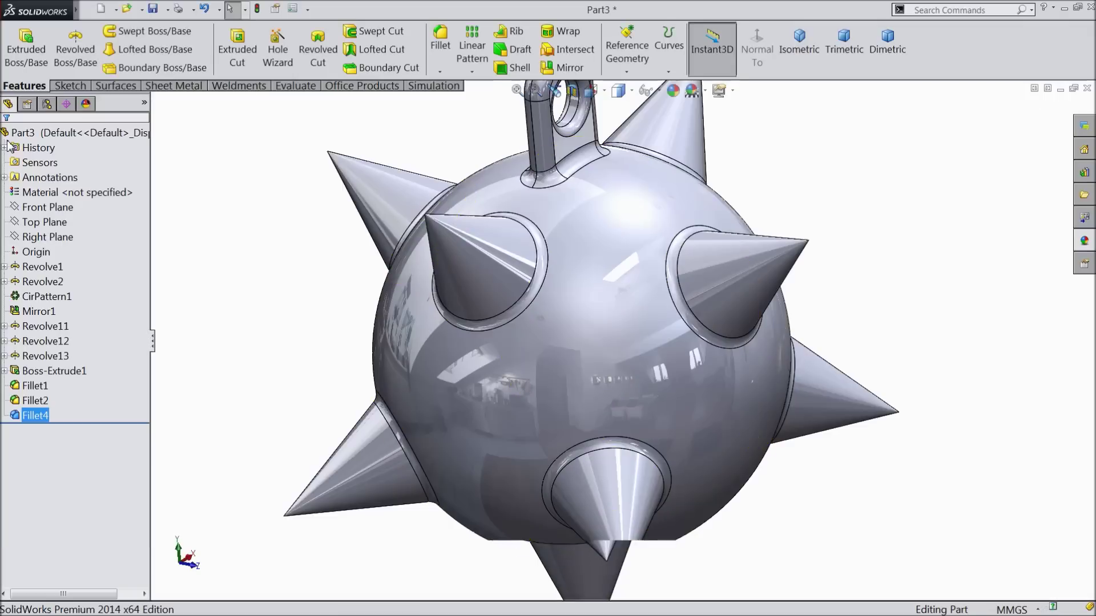
key(f)
middle_drag(460, 317, 600, 383)
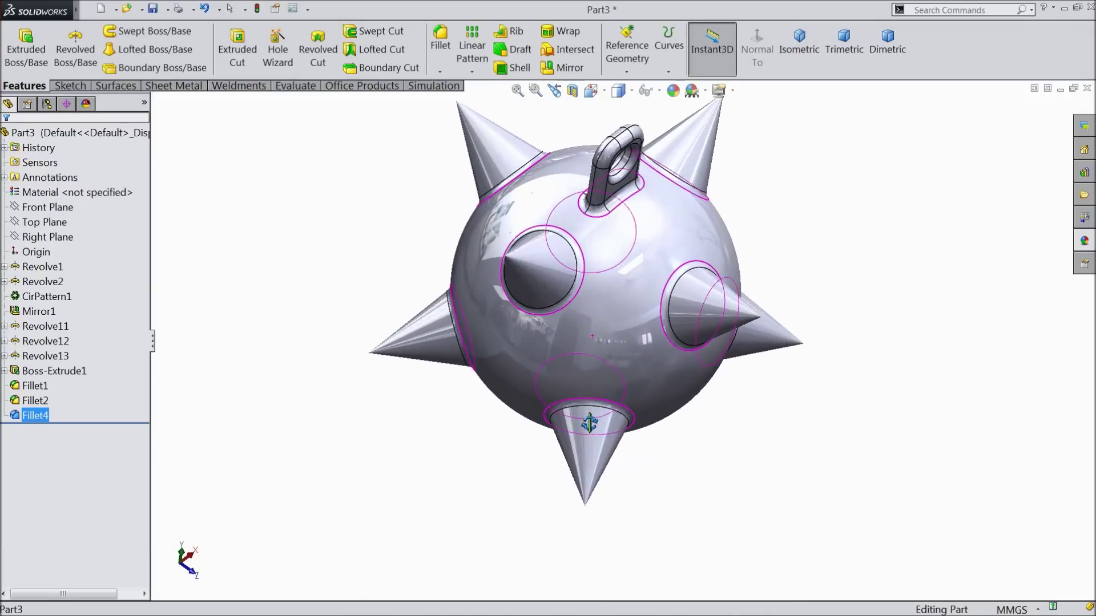
scroll(724, 305, down, 4)
mouse_move(714, 318)
middle_down()
mouse_move(712, 245)
mouse_move(700, 268)
mouse_move(685, 265)
mouse_move(607, 396)
mouse_move(724, 306)
middle_up()
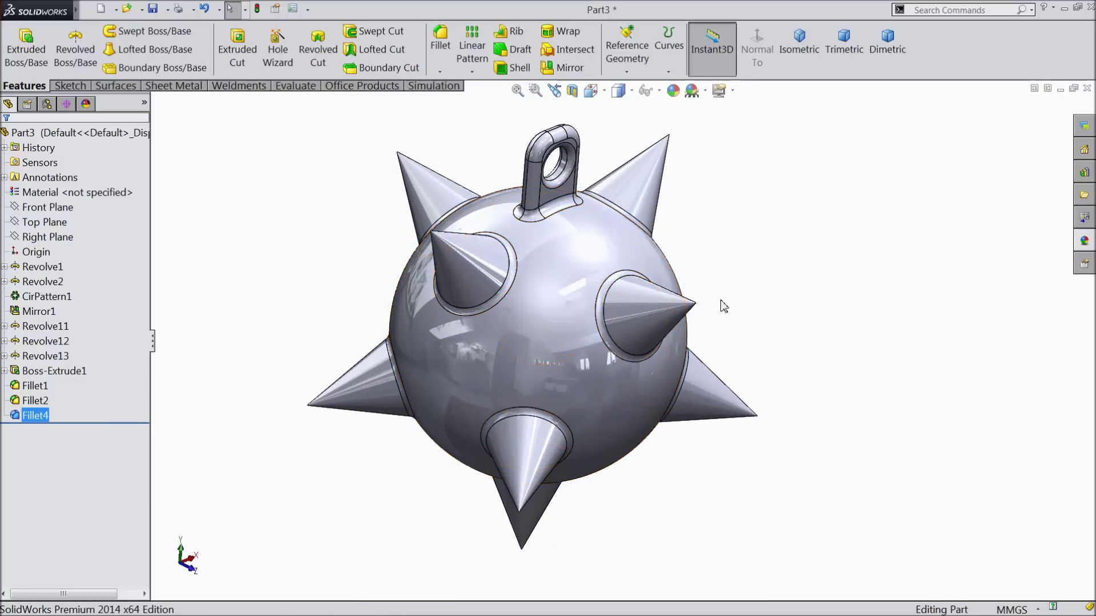
click(1085, 242)
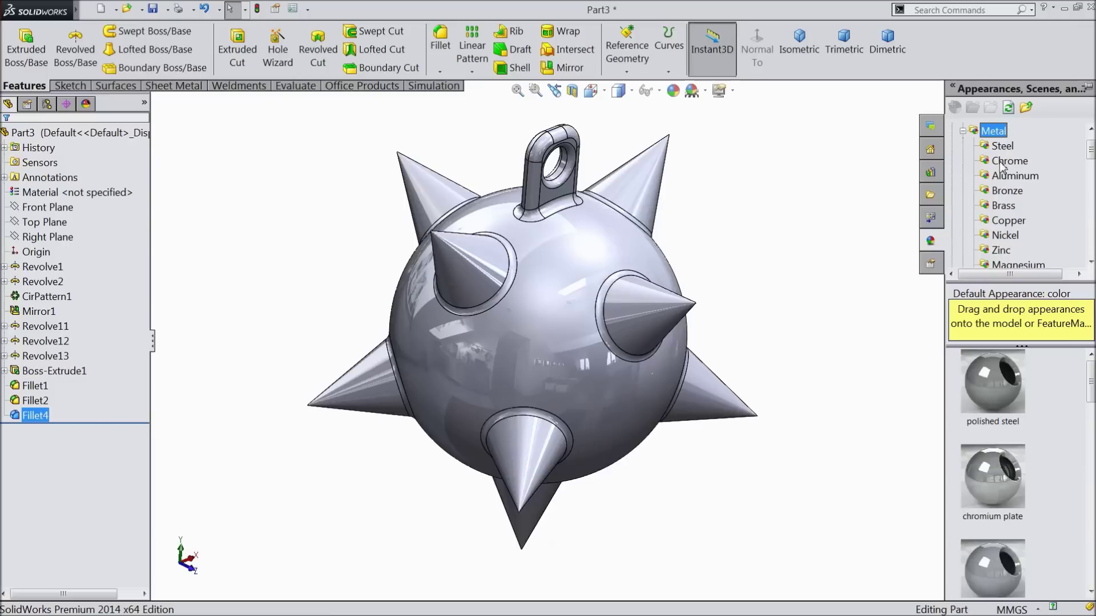
Apply the polished nickel appearance from Metal > Nickel to the whole part.
click(1005, 237)
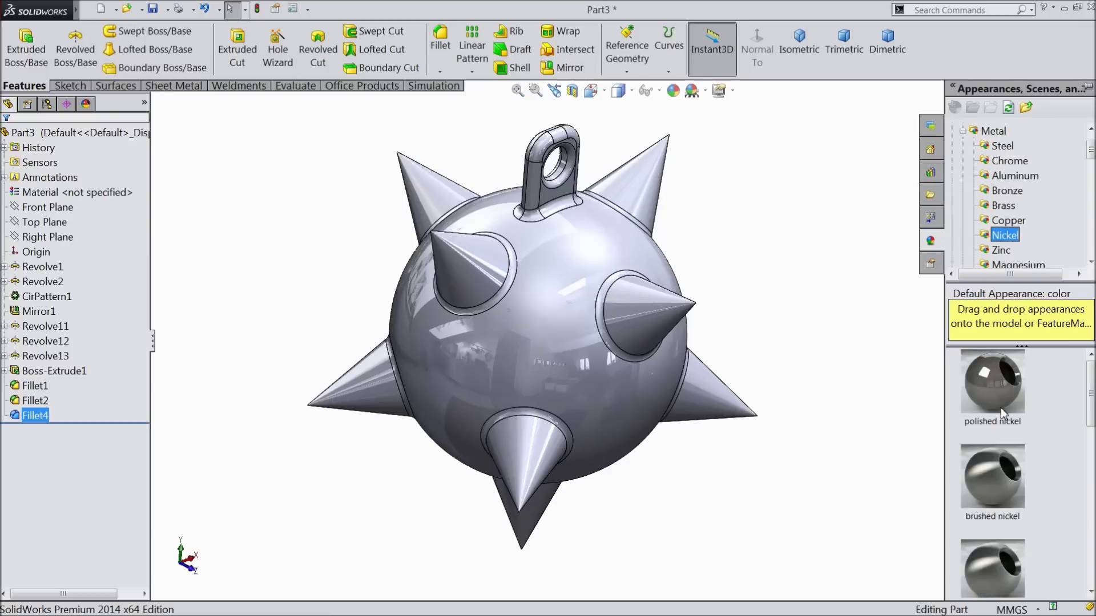
drag(1001, 395, 949, 395)
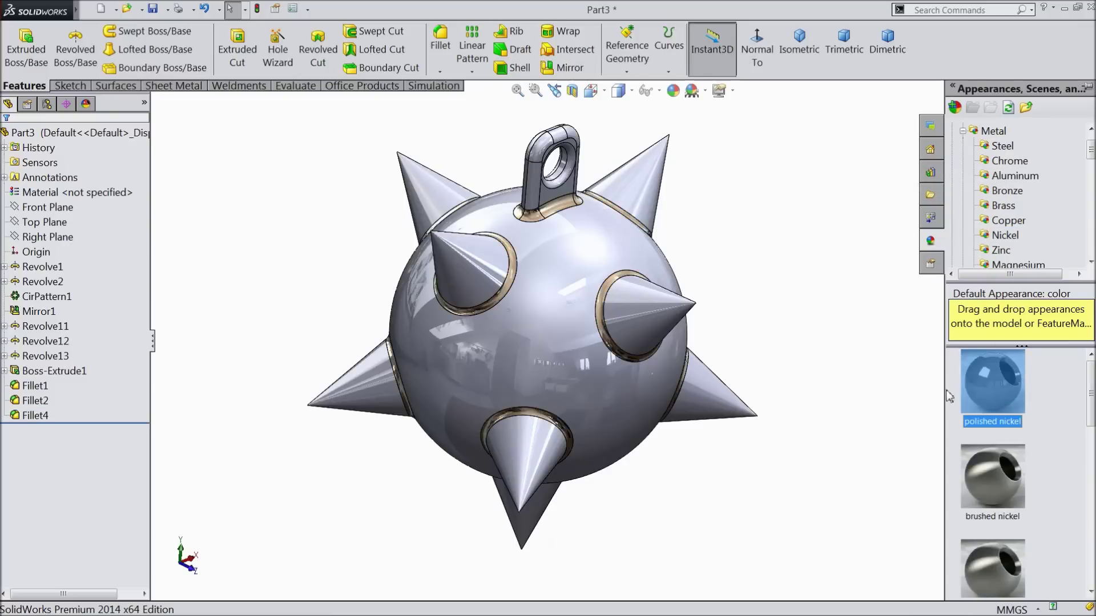
double_click(988, 392)
middle_drag(758, 352, 702, 293)
scroll(626, 331, up, 2)
scroll(622, 331, down, 2)
scroll(703, 305, up, 2)
scroll(702, 294, down, 2)
scroll(586, 338, up, 2)
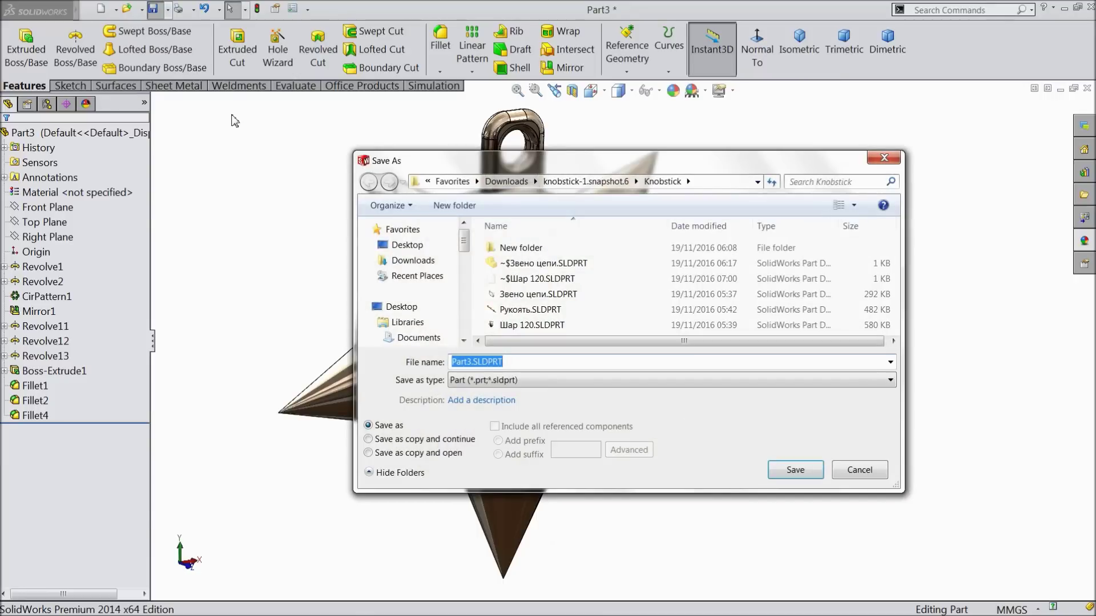
Save the part as flail.SLDPRT in the Desktop's Flail weapon folder.
click(408, 245)
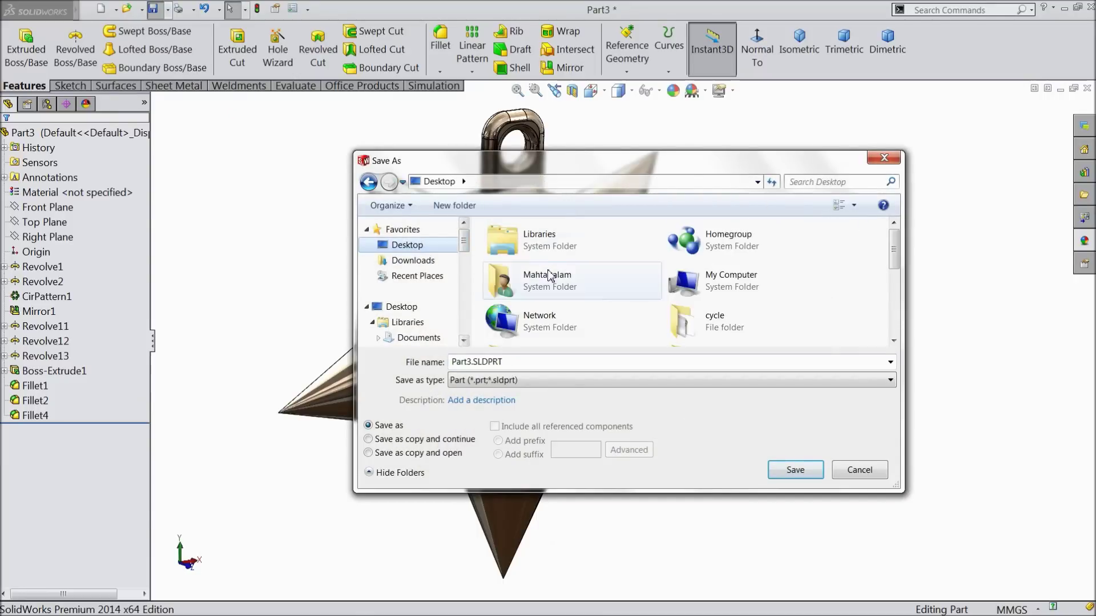
scroll(897, 249, down, 3)
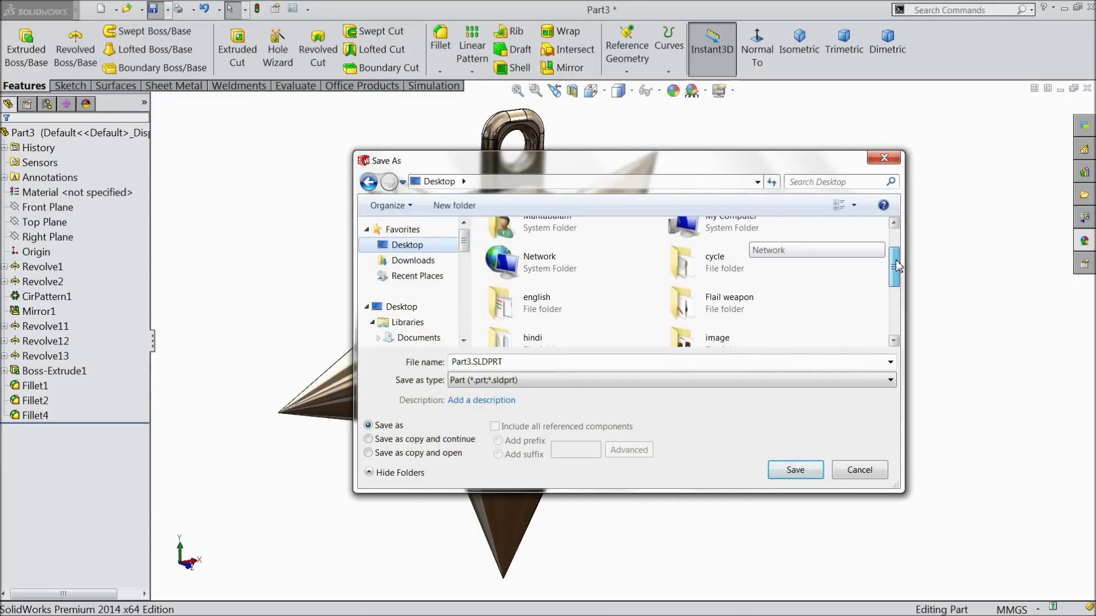
double_click(726, 238)
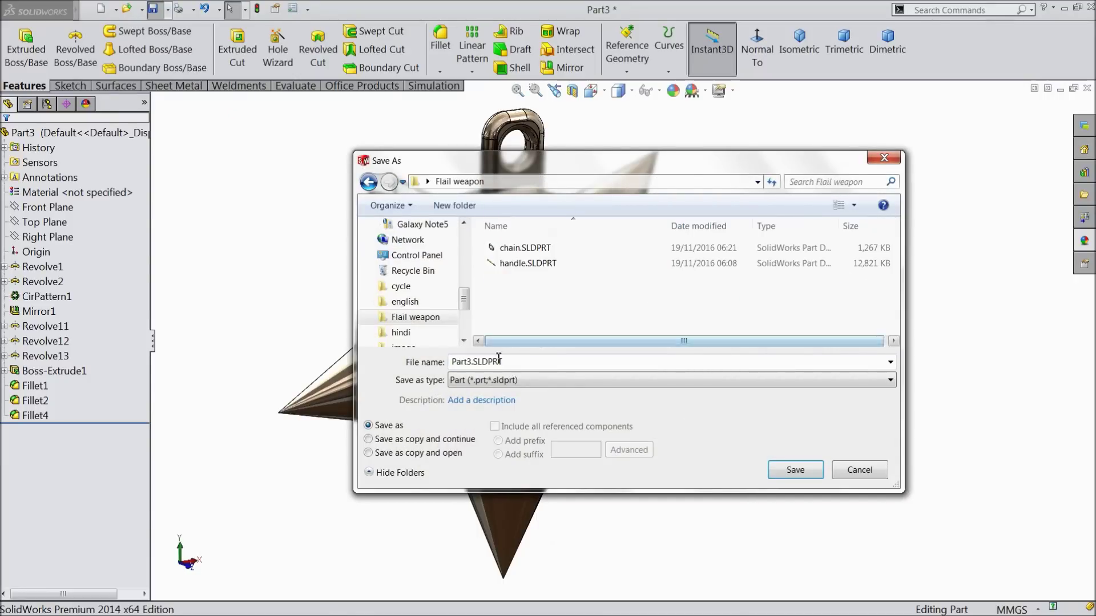
double_click(528, 363)
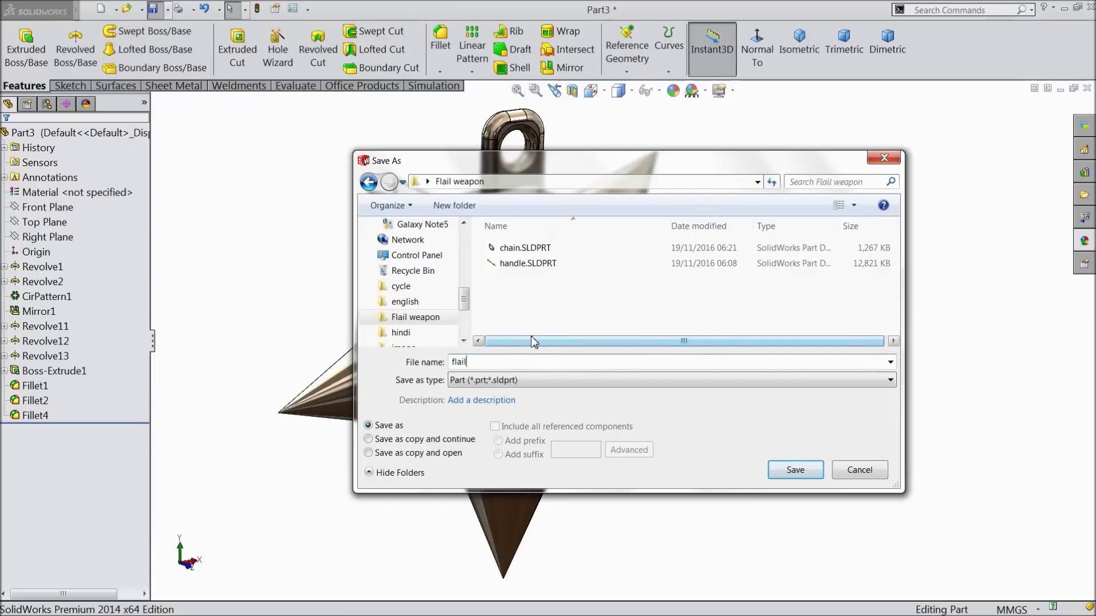
key(Return)
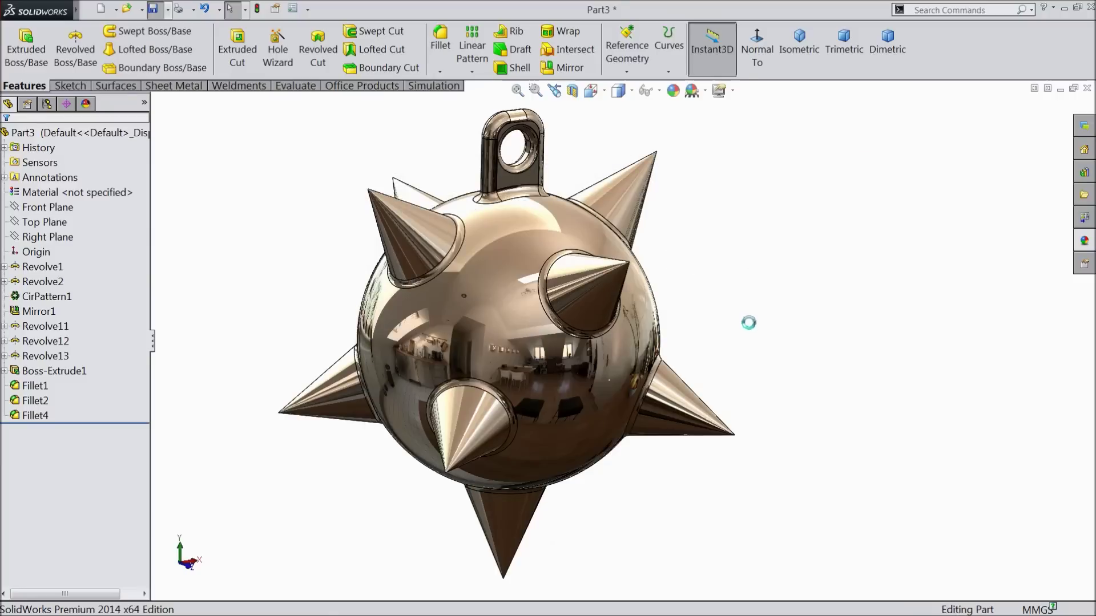
middle_drag(778, 333, 734, 333)
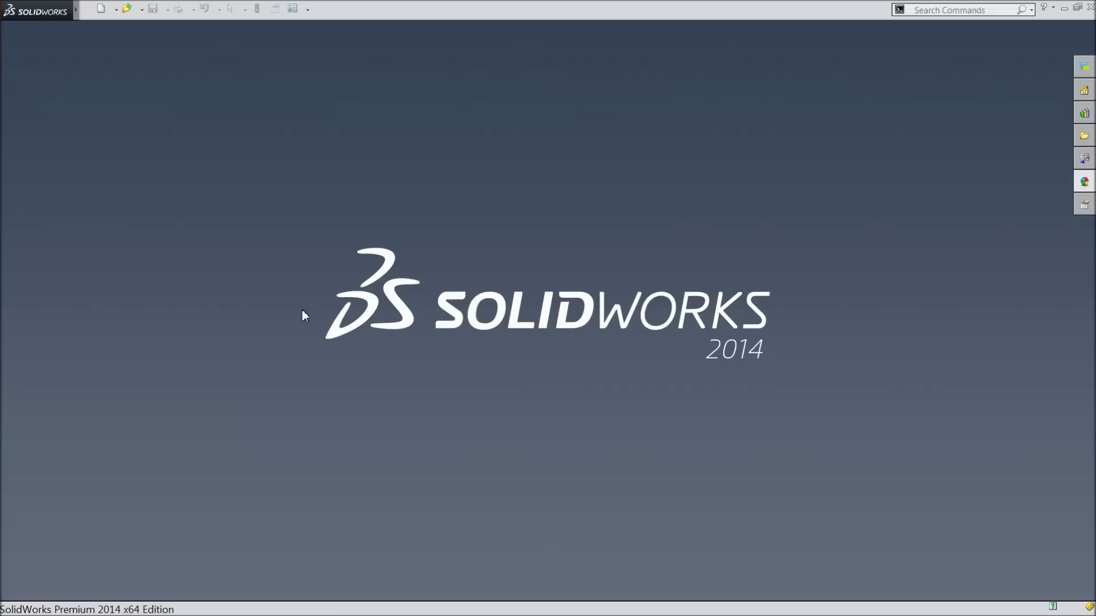
Create a new Assembly document from the New SolidWorks Document dialog.
click(101, 11)
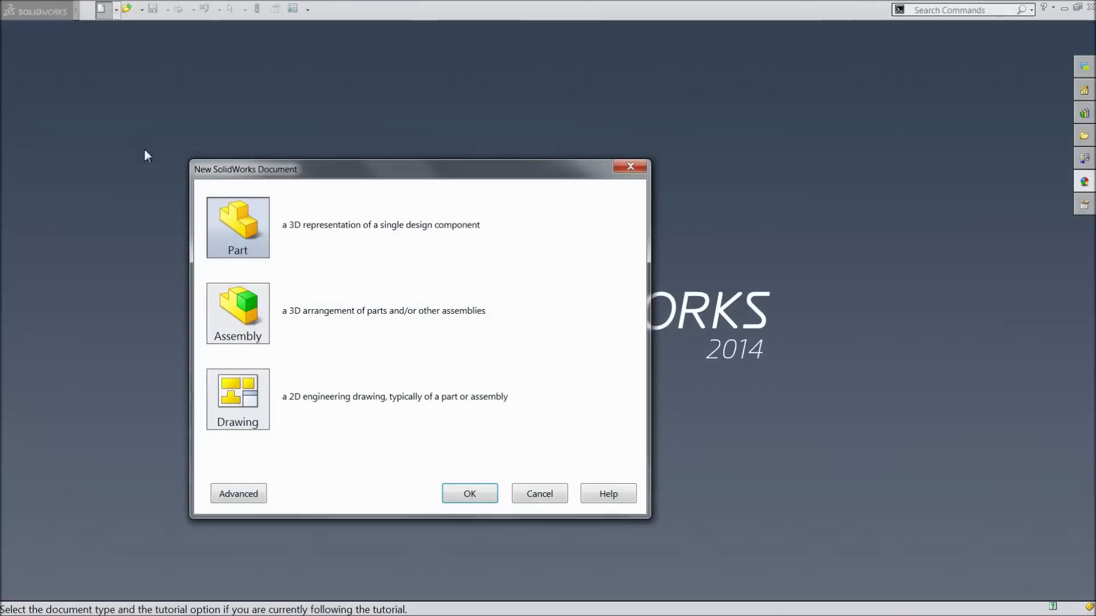
click(239, 330)
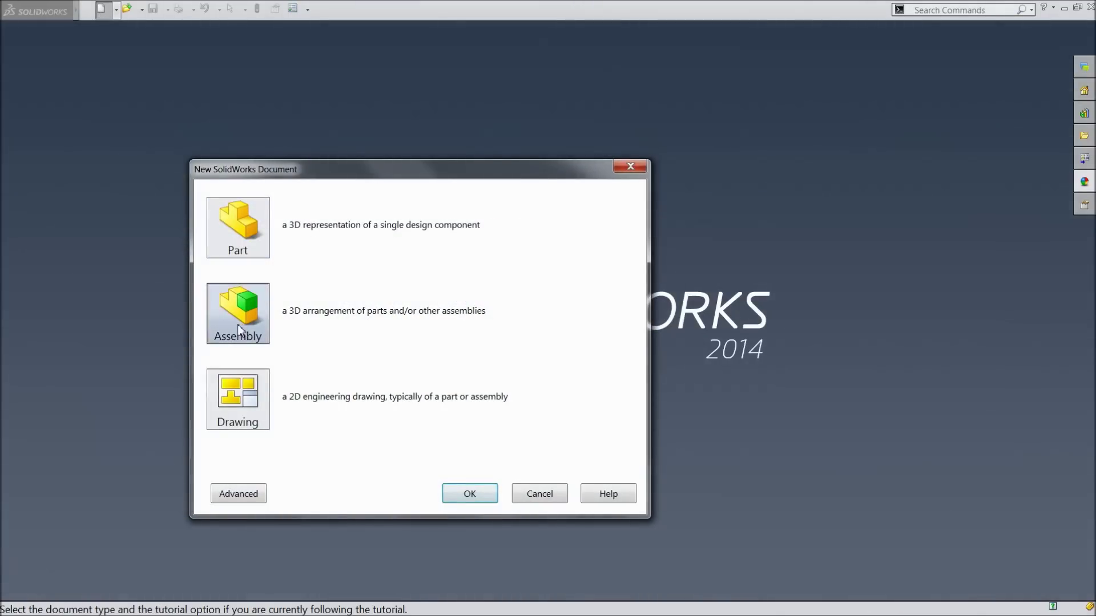
click(464, 494)
click(50, 463)
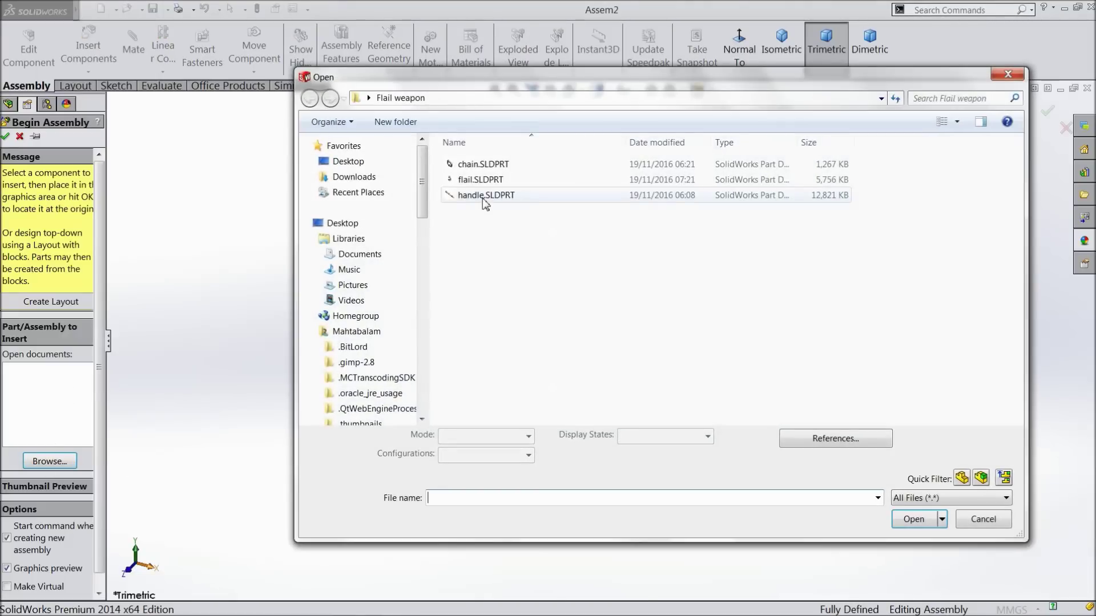
Insert chain.SLDPRT at the assembly origin and apply a plain white scene.
click(494, 167)
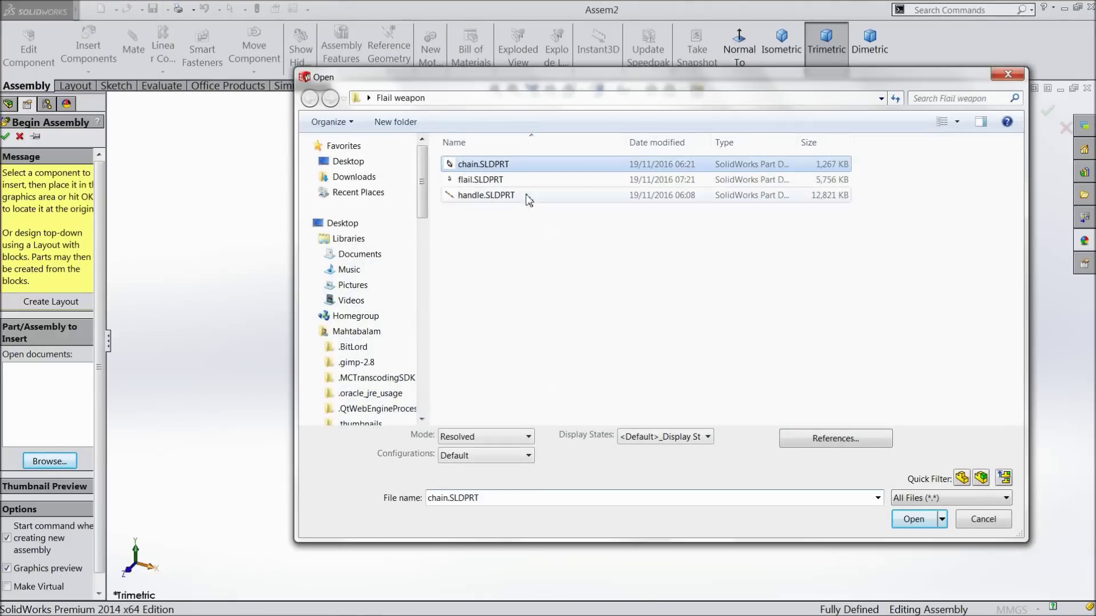
click(912, 519)
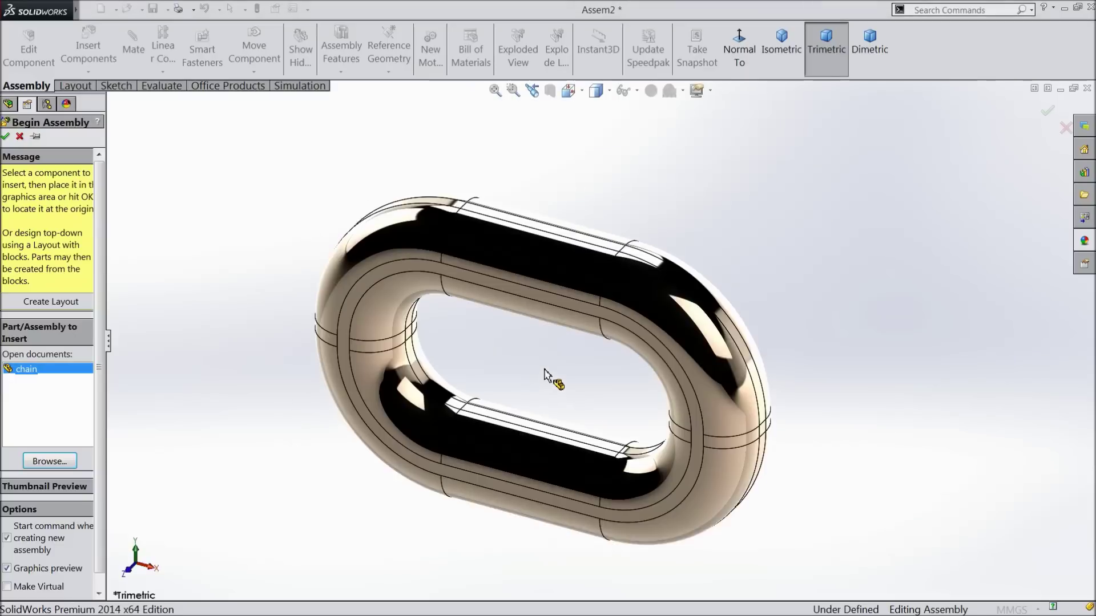
click(571, 355)
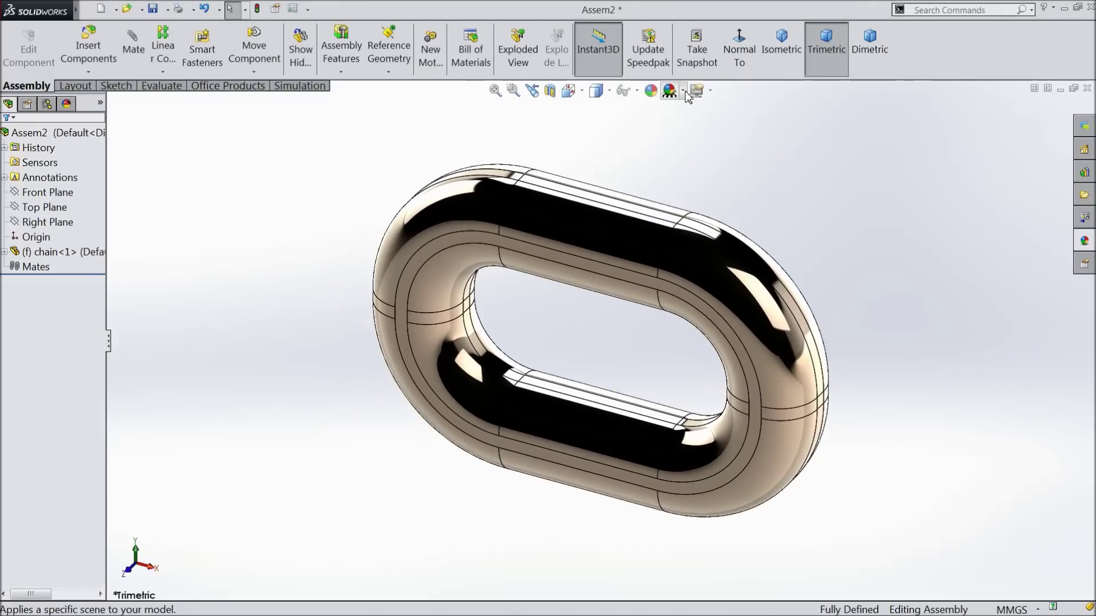
click(683, 91)
click(713, 42)
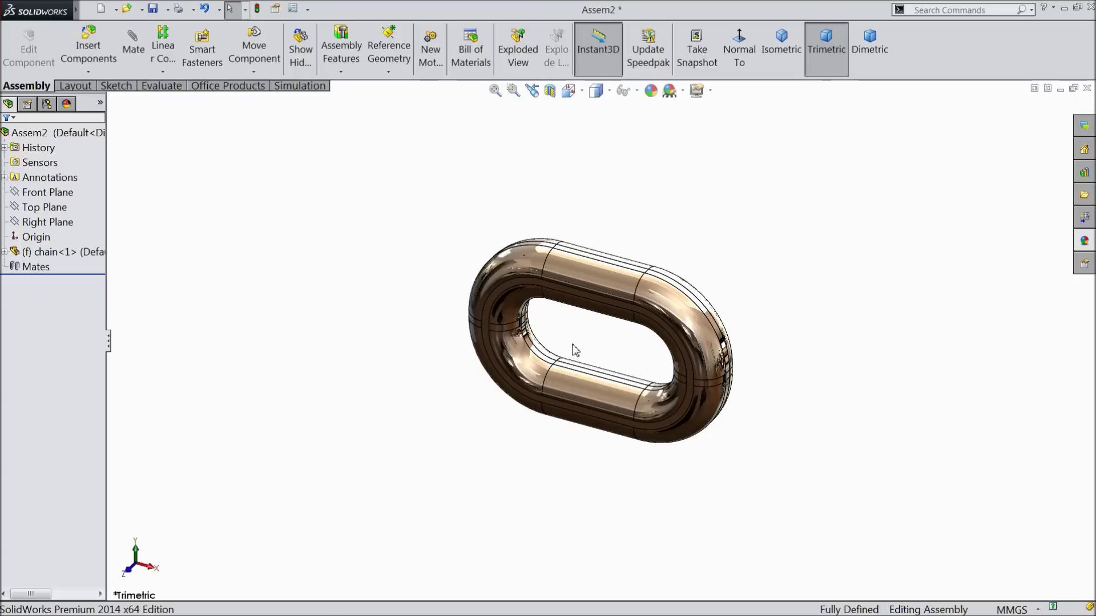
Copy the chain link to create a second instance, chain<2>.
click(558, 284)
ctrl+drag(558, 283, 341, 316)
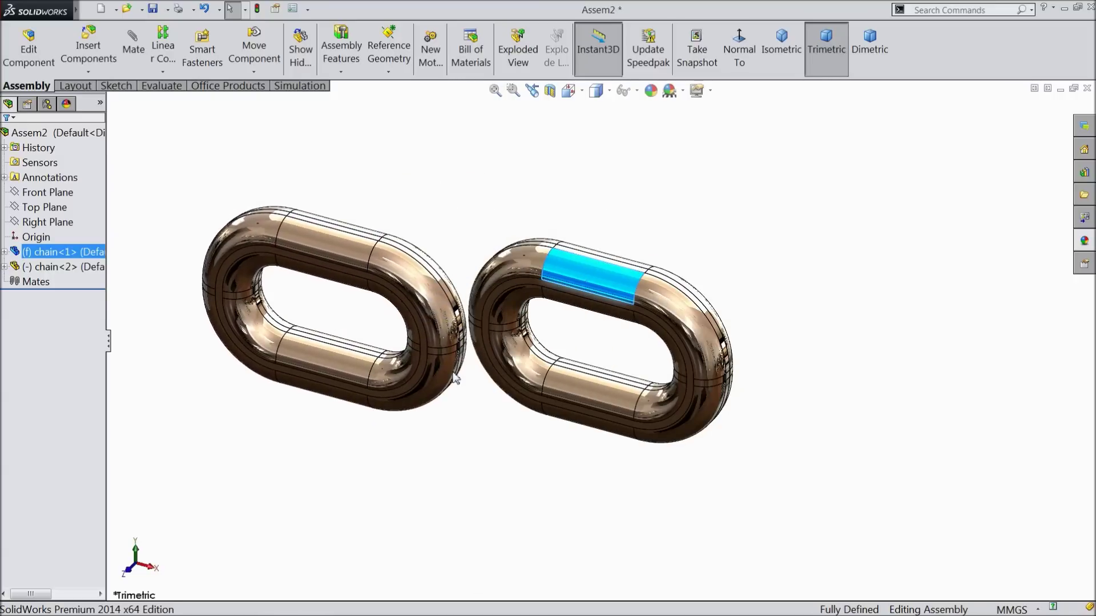
scroll(570, 392, up, 2)
scroll(594, 313, down, 2)
Float chain<1> and turn on View Origins.
right_click(624, 279)
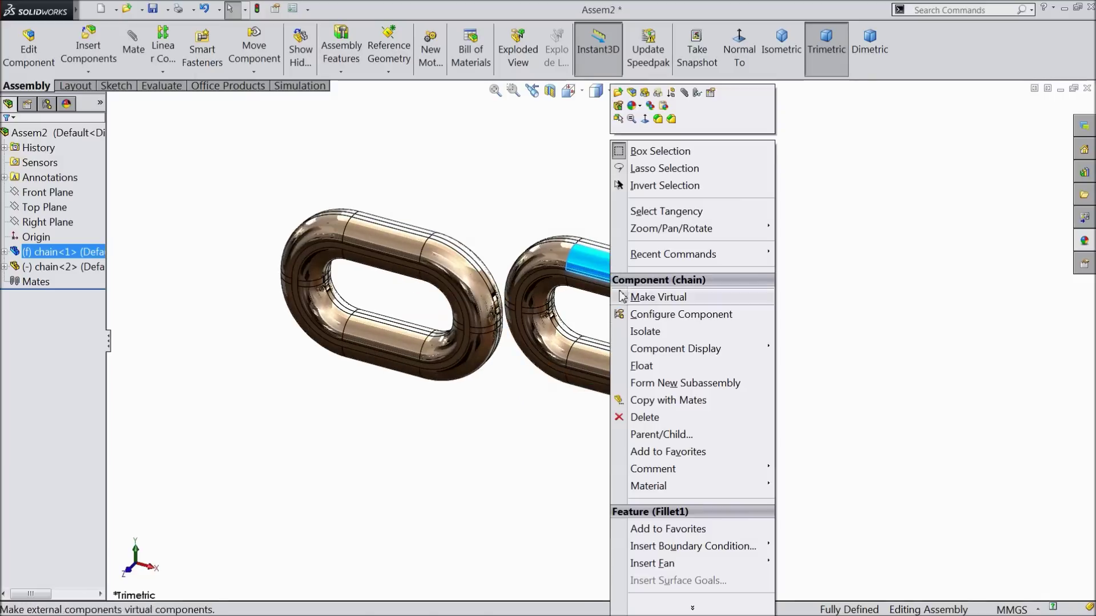
click(641, 365)
scroll(619, 409, up, 2)
scroll(598, 373, down, 2)
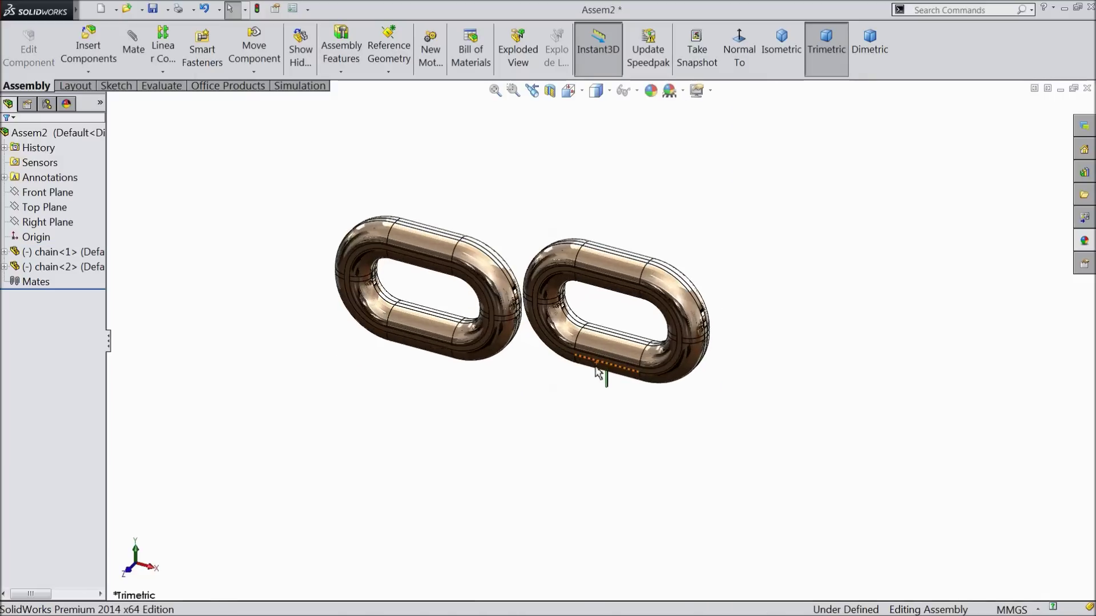
click(638, 92)
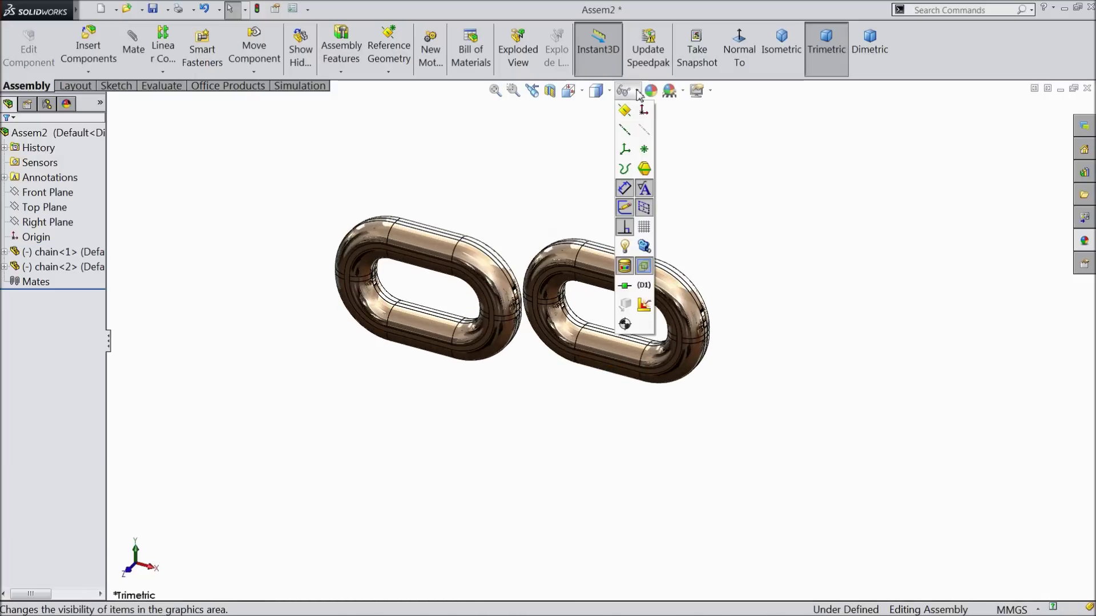
click(644, 113)
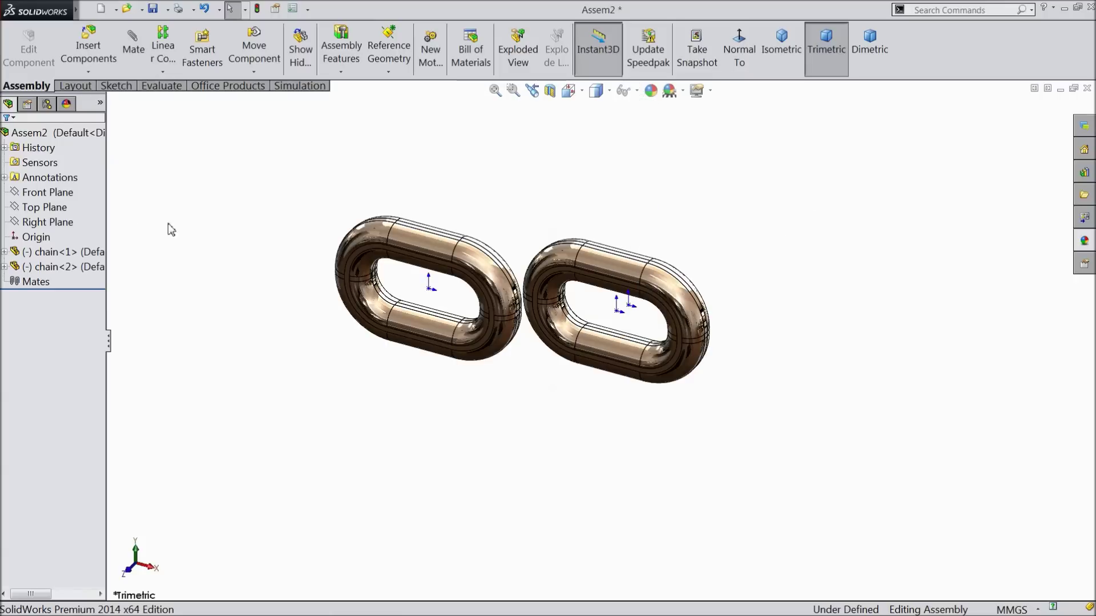
Mate the two chain links' origins coincident.
click(133, 50)
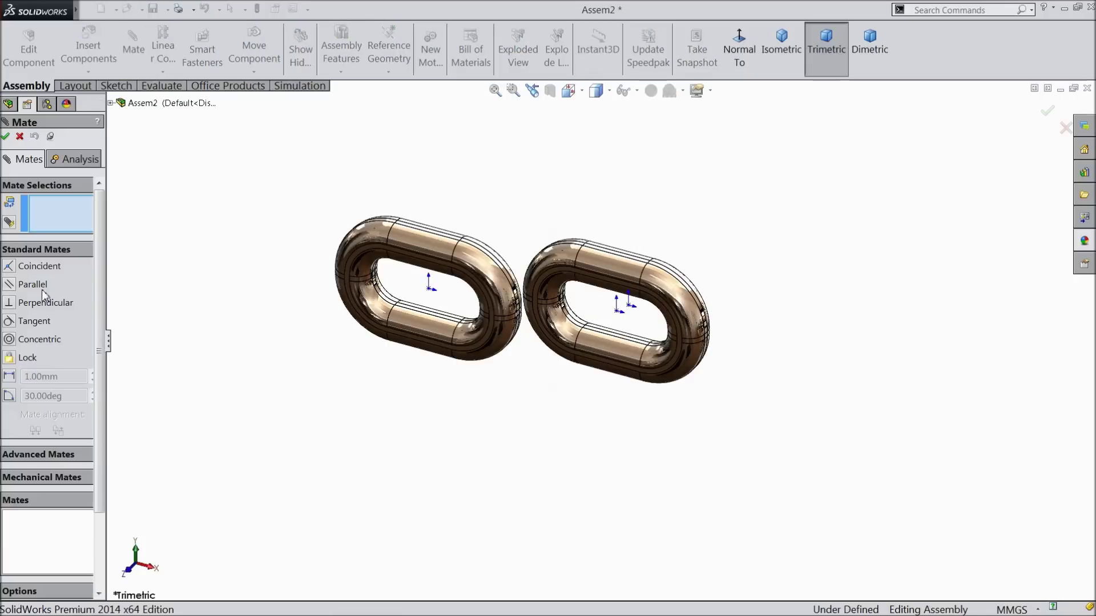
click(628, 307)
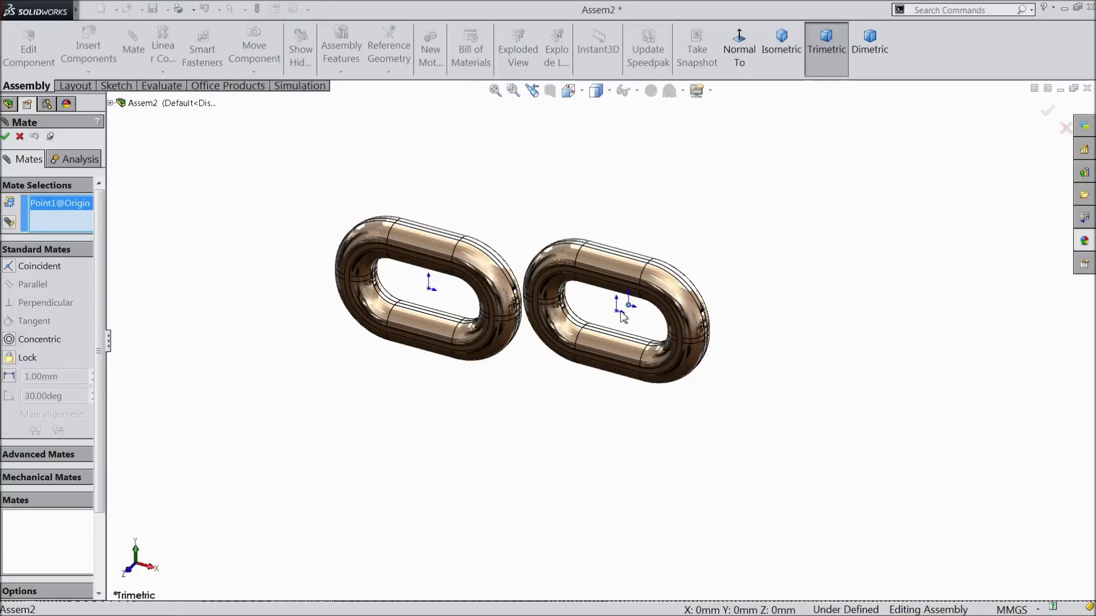
click(618, 310)
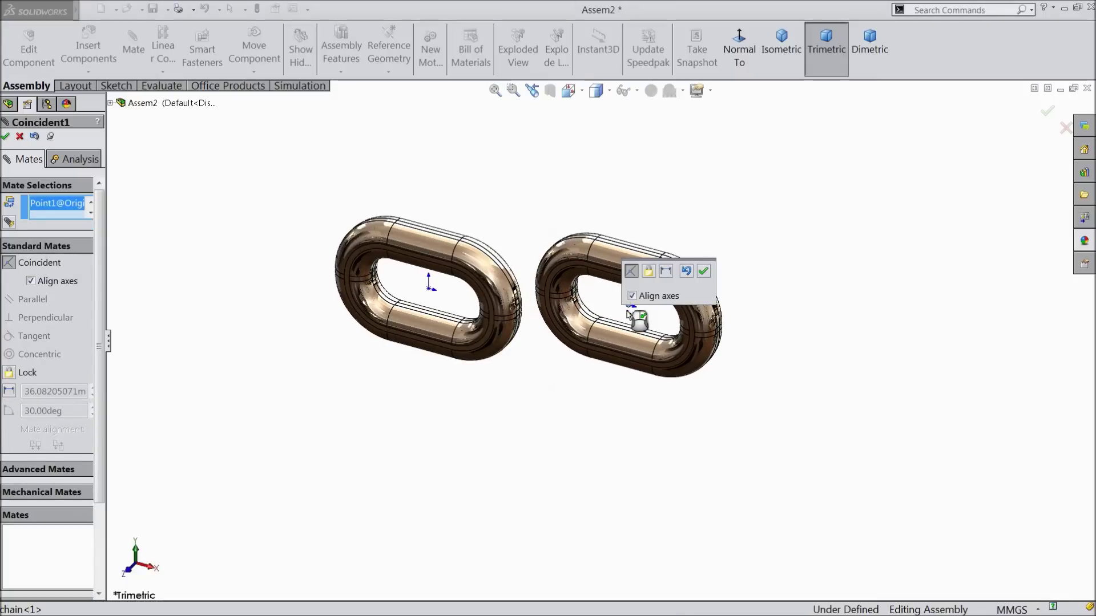
click(704, 272)
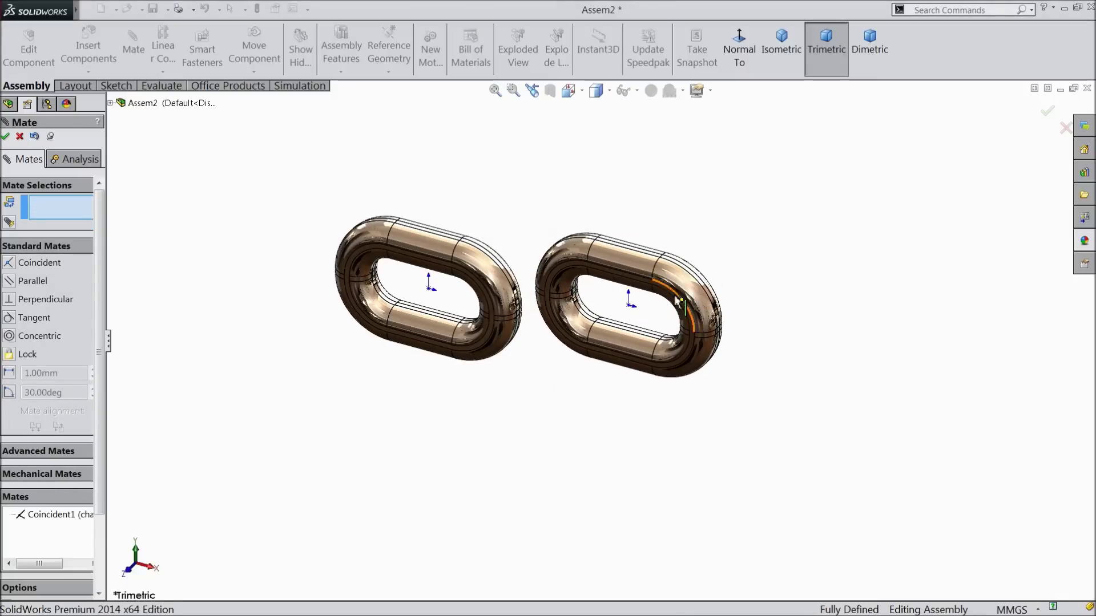
click(19, 137)
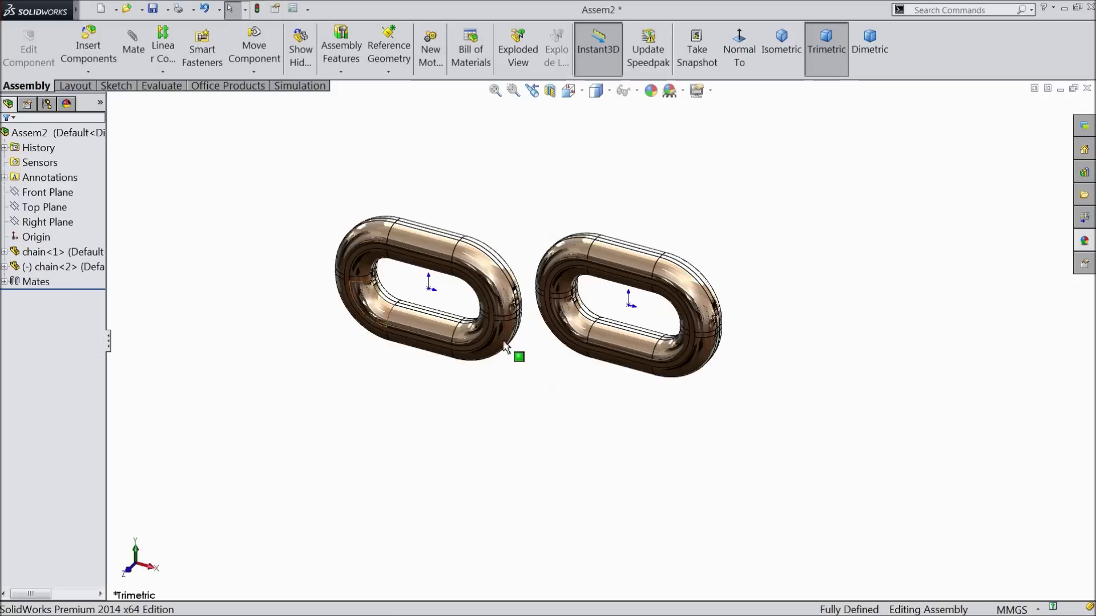
Hide the origins and rotate chain<1> crosswise to the other link.
scroll(609, 336, up, 2)
click(637, 91)
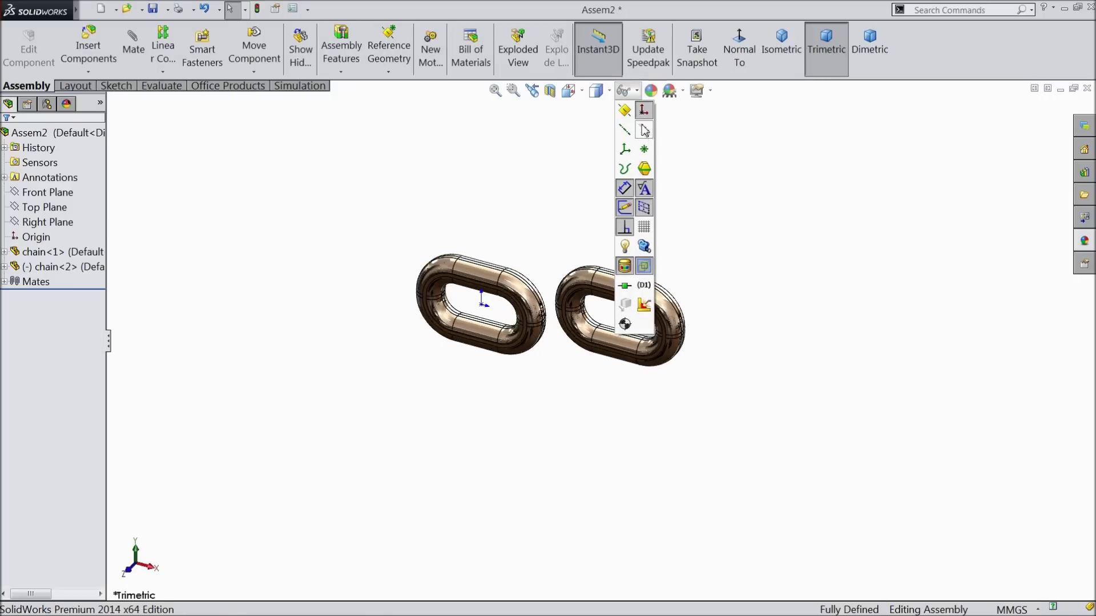
click(644, 110)
click(252, 72)
click(274, 105)
drag(487, 345, 347, 303)
middle_drag(347, 302, 399, 409)
middle_drag(358, 311, 169, 244)
click(6, 136)
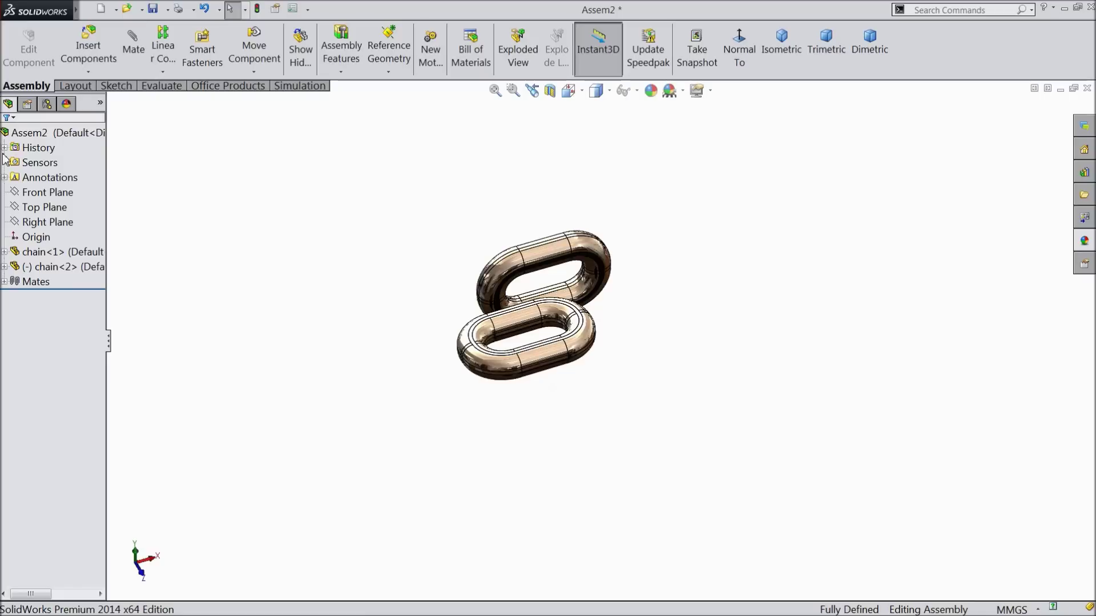
Mate chain<1>'s Front Plane with chain<2>'s Top Plane.
click(5, 251)
click(55, 344)
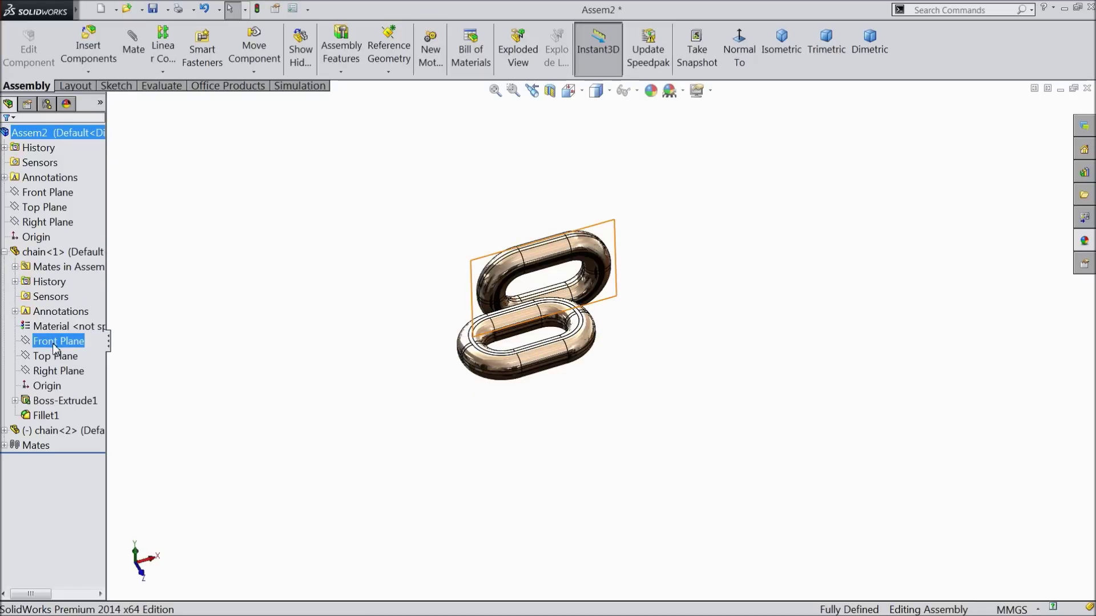
mouse_move(425, 362)
middle_down()
mouse_move(519, 375)
mouse_move(486, 303)
mouse_move(431, 375)
mouse_move(396, 354)
mouse_move(440, 378)
middle_up()
click(4, 432)
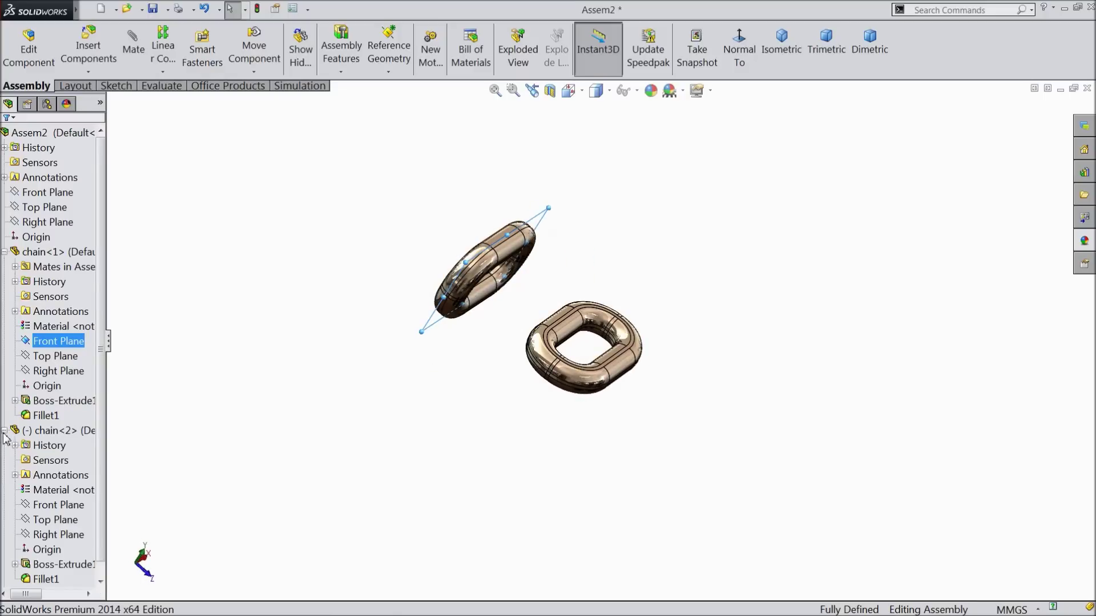
ctrl+click(41, 519)
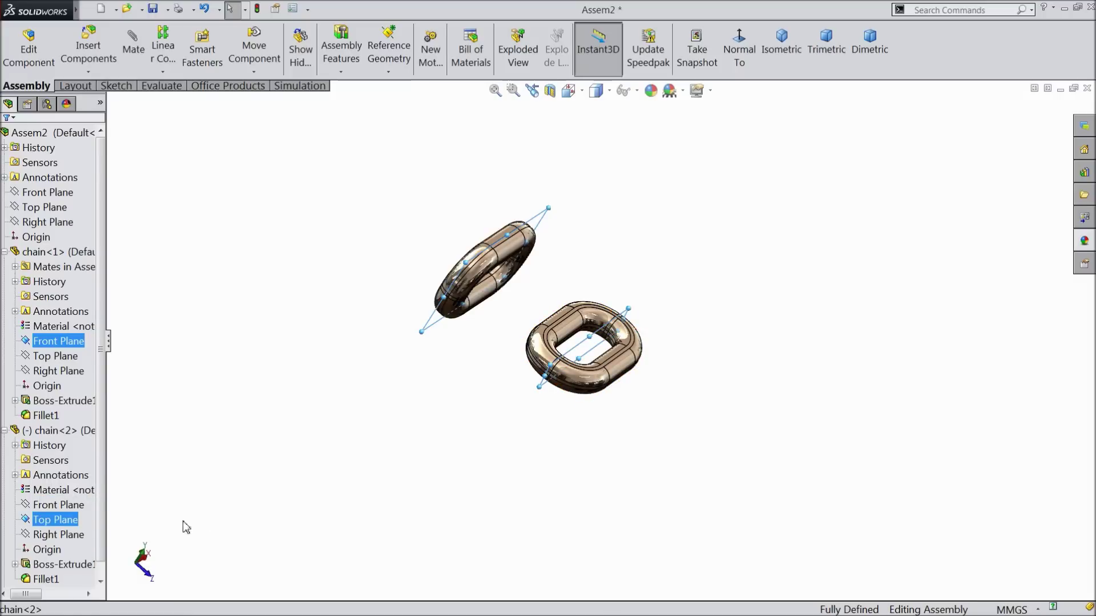
middle_drag(393, 493, 349, 448)
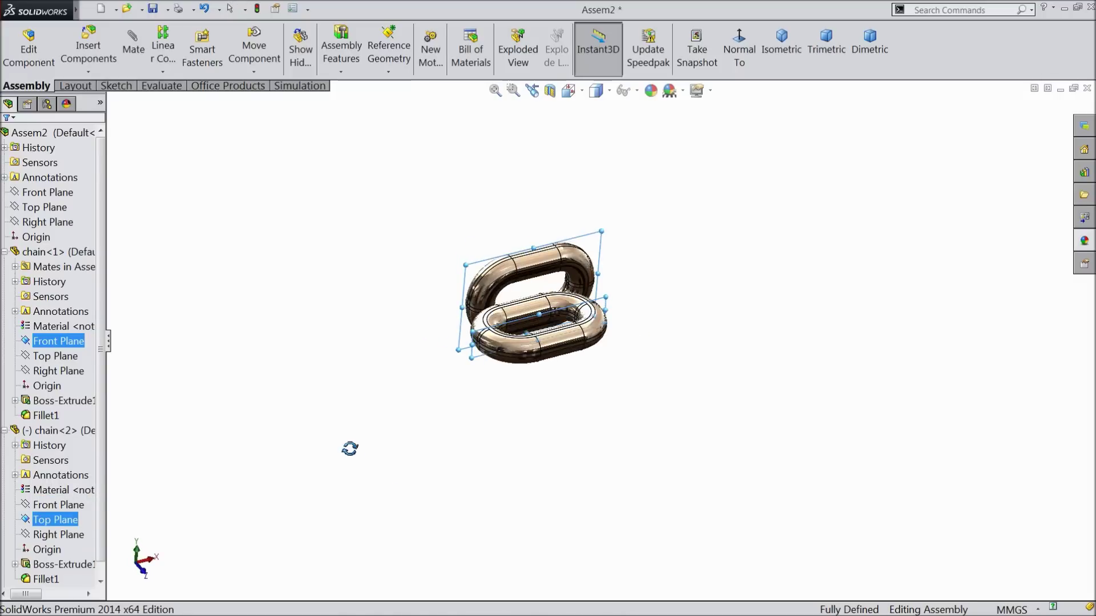
click(133, 46)
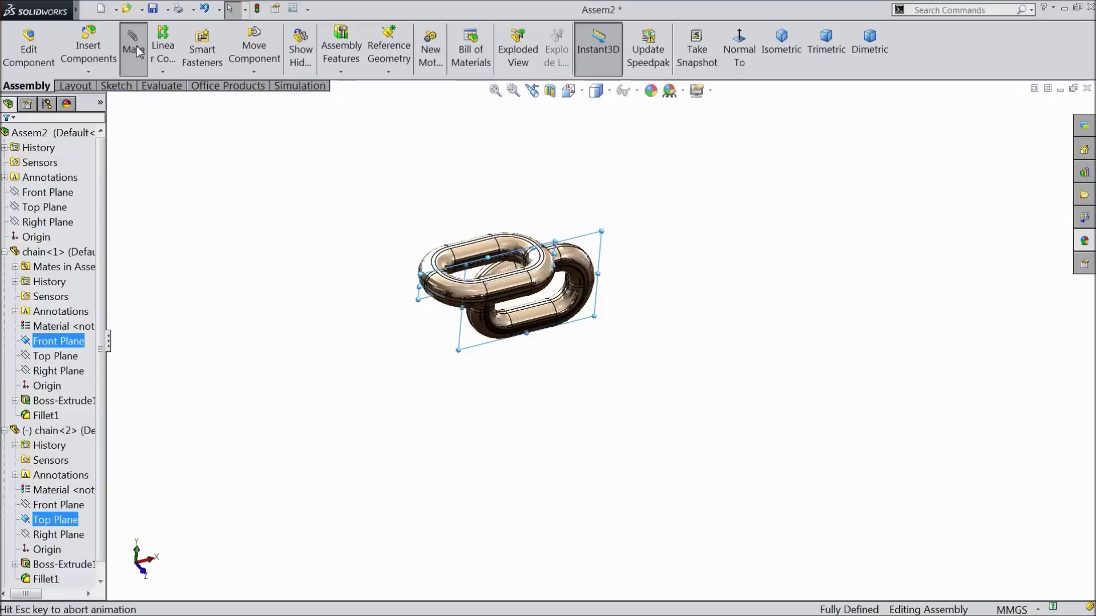
Accept the pending coincident plane mate and close the Mate panel.
middle_drag(313, 301, 343, 396)
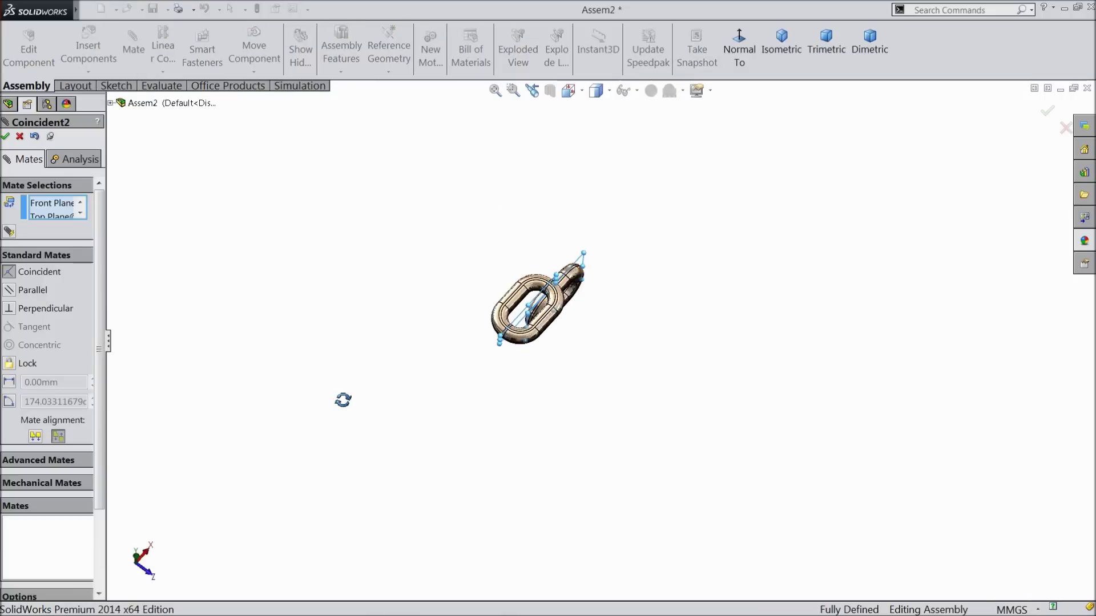
scroll(554, 323, down, 5)
middle_drag(648, 391, 605, 239)
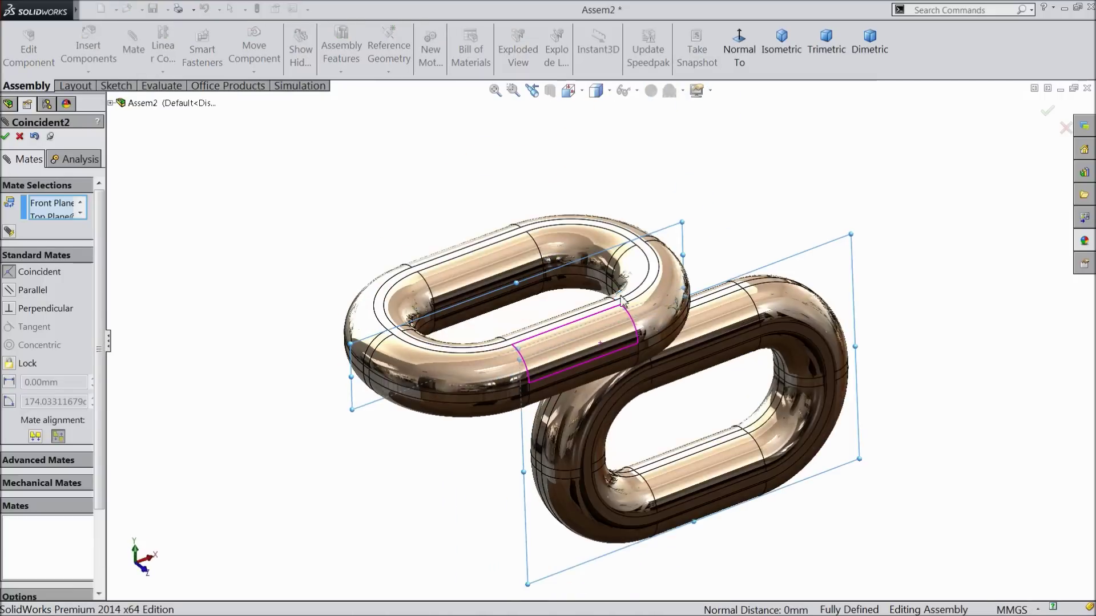
click(6, 136)
scroll(393, 361, up, 3)
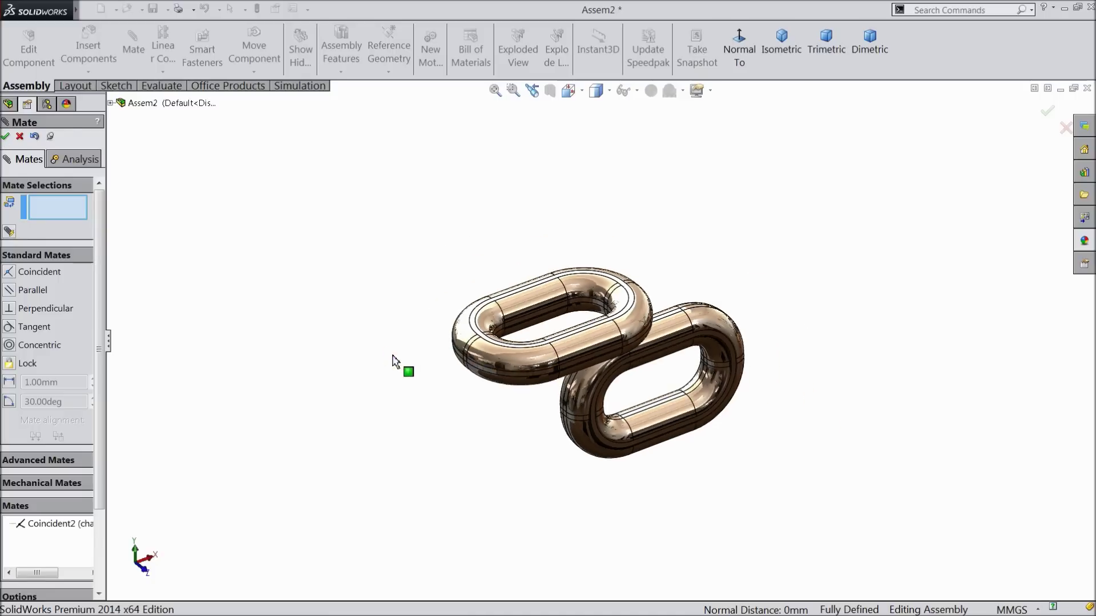
middle_drag(604, 425, 434, 422)
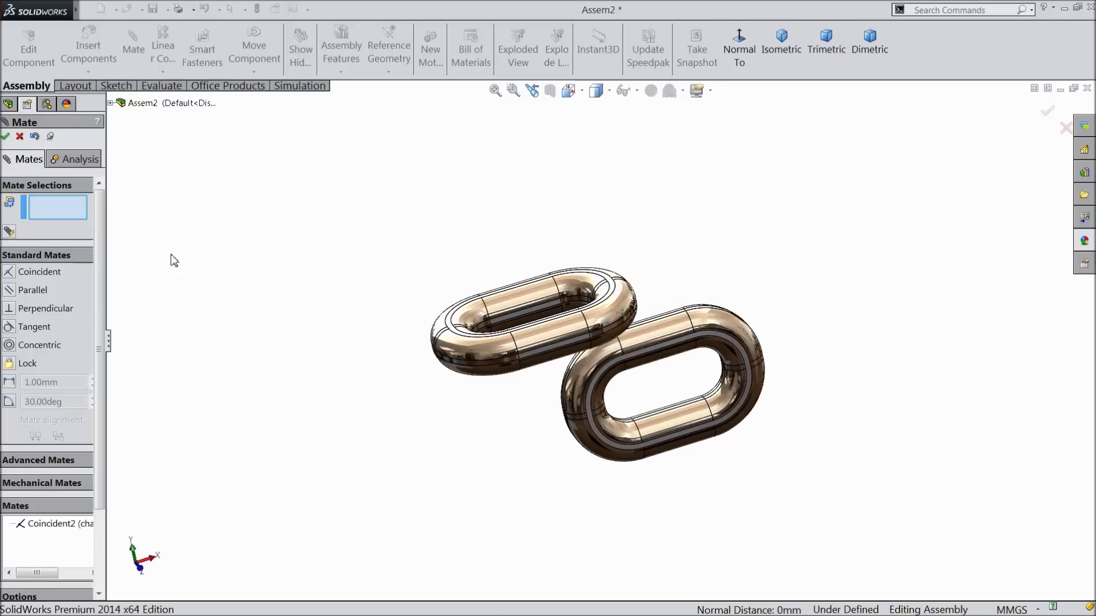
click(19, 136)
Select chain<1>'s Top Plane and chain<2>'s Front Plane and mate them.
click(50, 358)
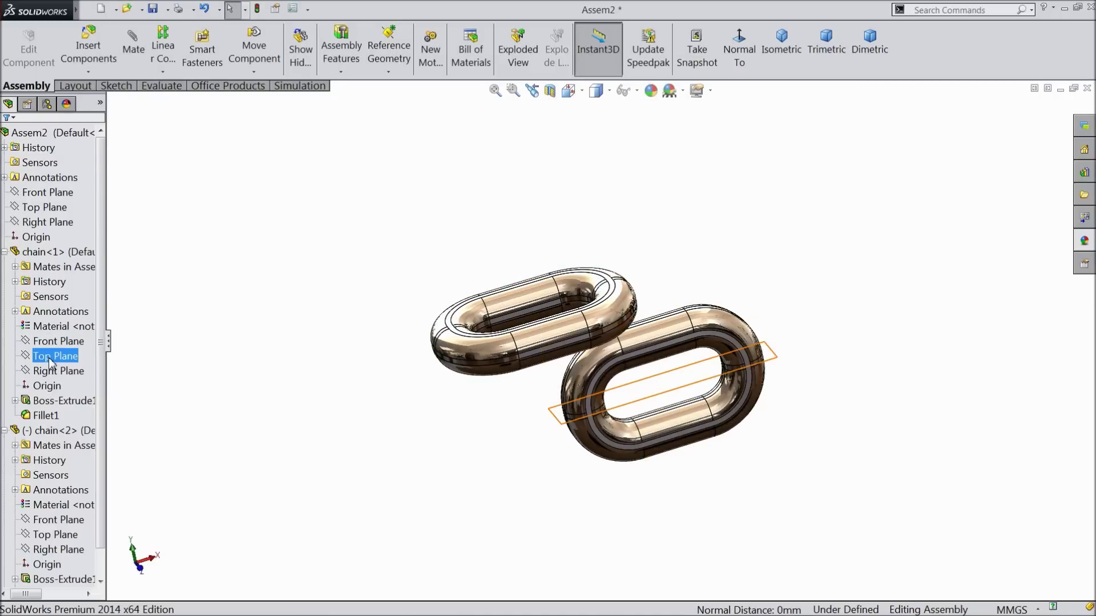
middle_drag(367, 437, 422, 429)
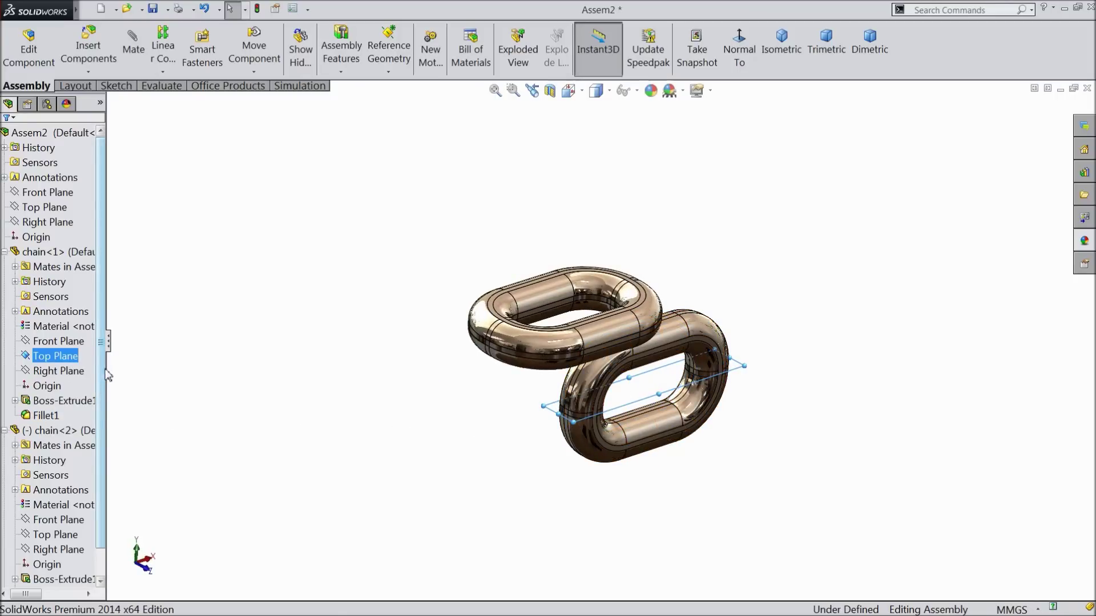
ctrl+click(63, 550)
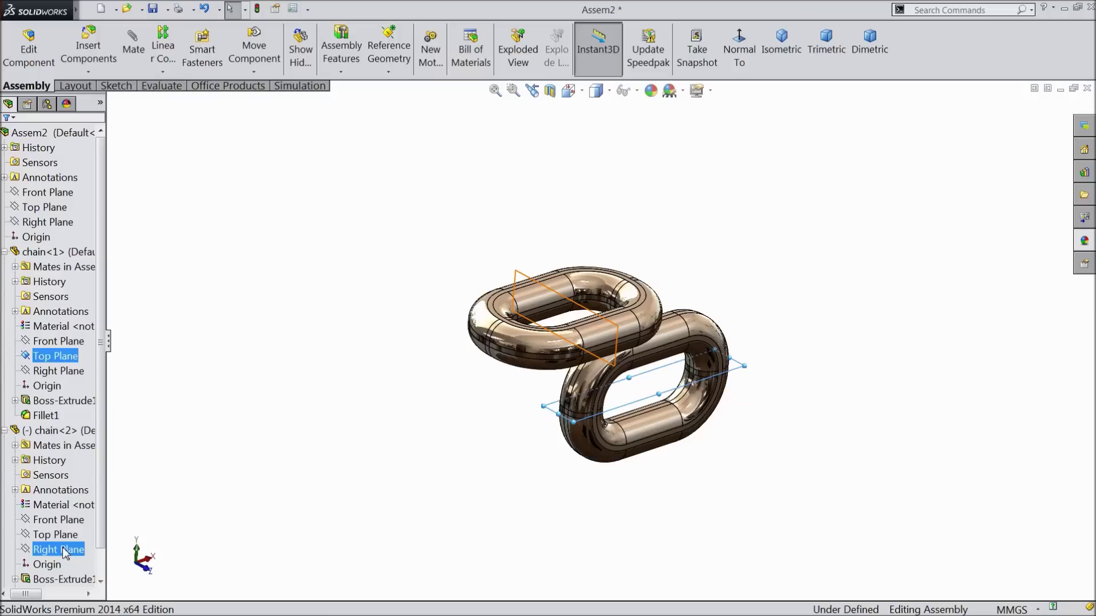
ctrl+click(63, 550)
ctrl+click(61, 520)
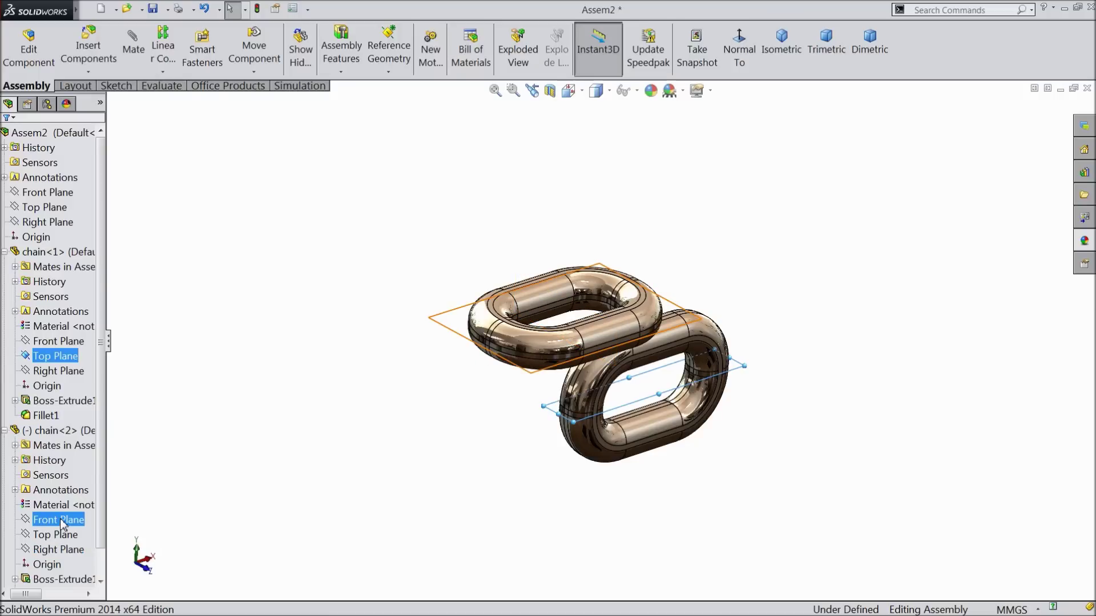
middle_drag(399, 428, 393, 386)
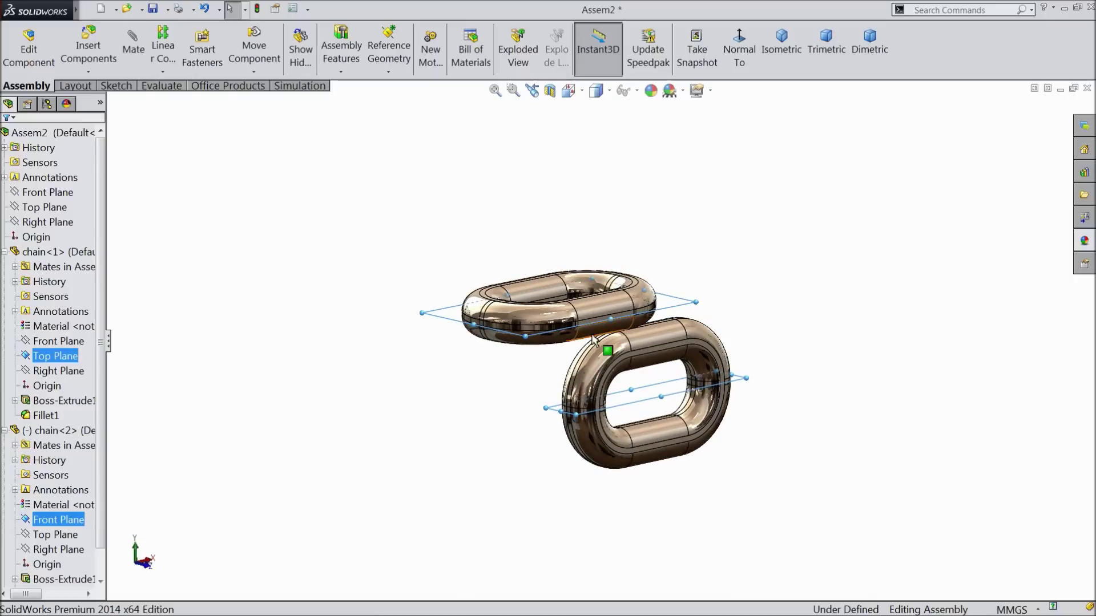
click(134, 50)
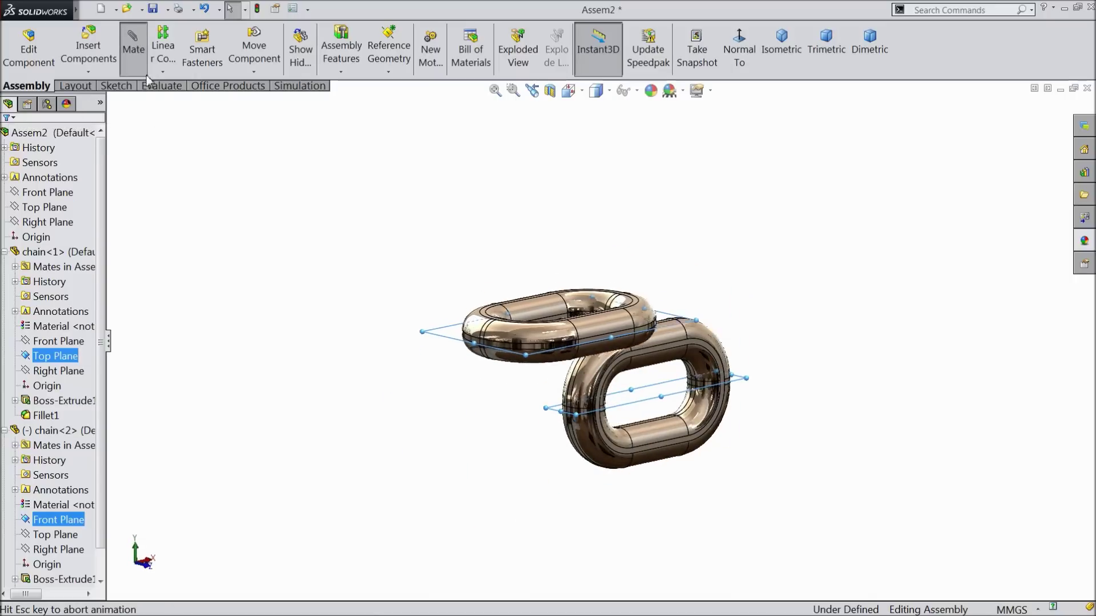
Accept Coincident3, then make the inner faces of the two links coincident as Coincident4.
click(154, 102)
scroll(661, 412, down, 3)
middle_drag(661, 412, 611, 391)
scroll(557, 381, down, 5)
scroll(557, 381, down, 3)
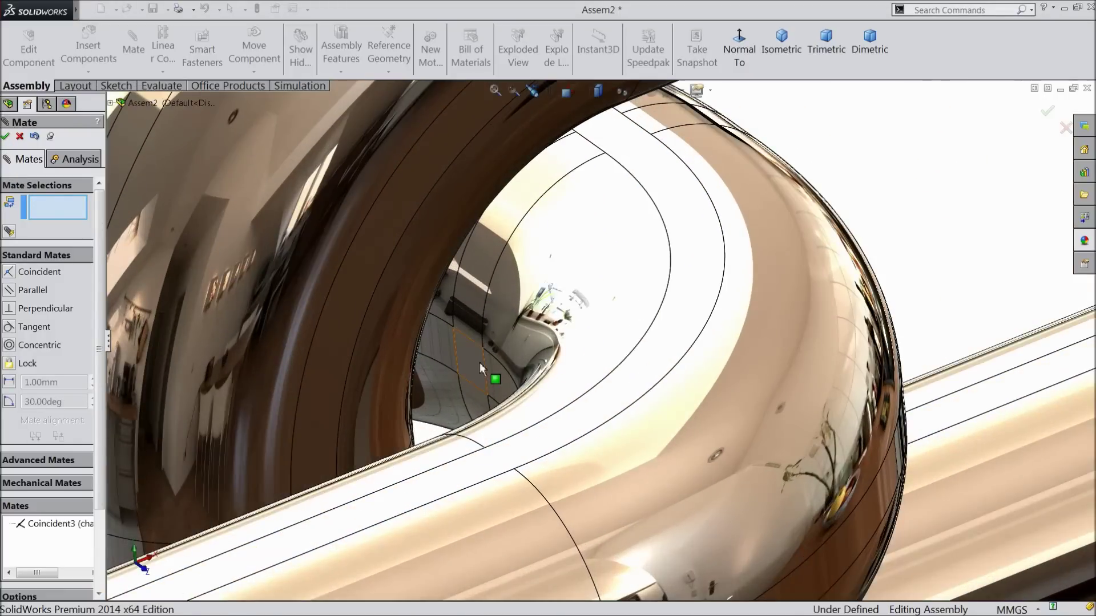
click(481, 361)
middle_drag(481, 361, 437, 411)
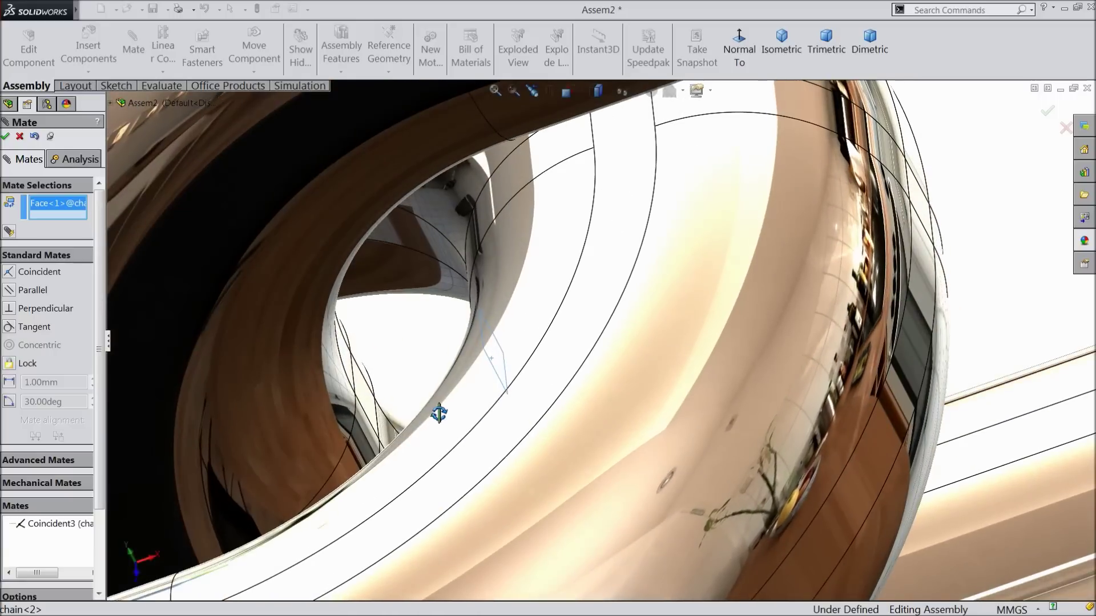
click(366, 403)
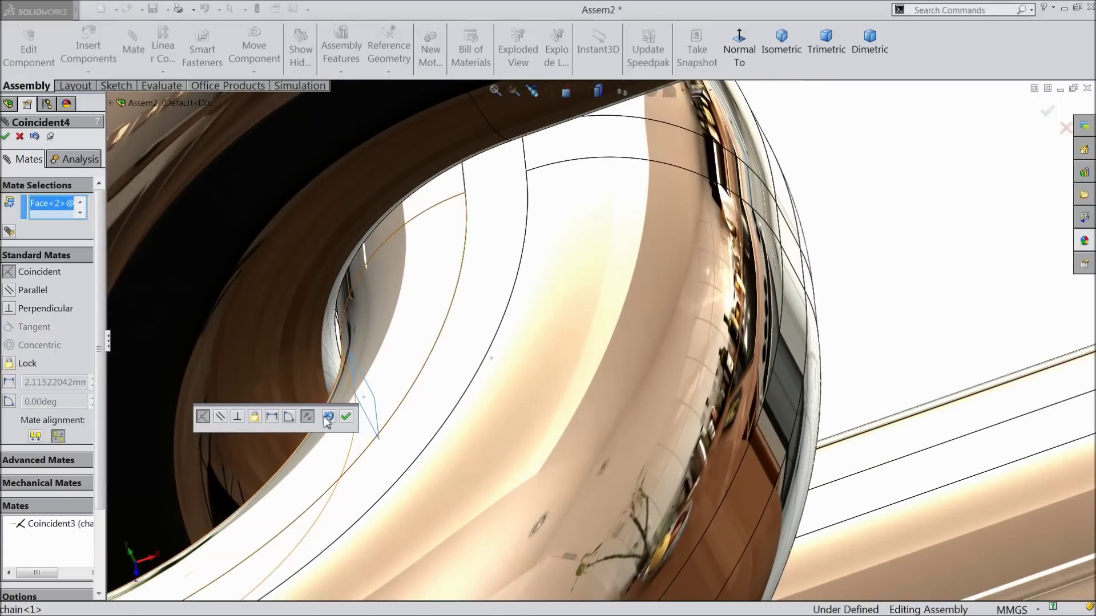
click(346, 417)
Close the Mate panel and drag chain<2> to confirm it is fully fixed.
key(f)
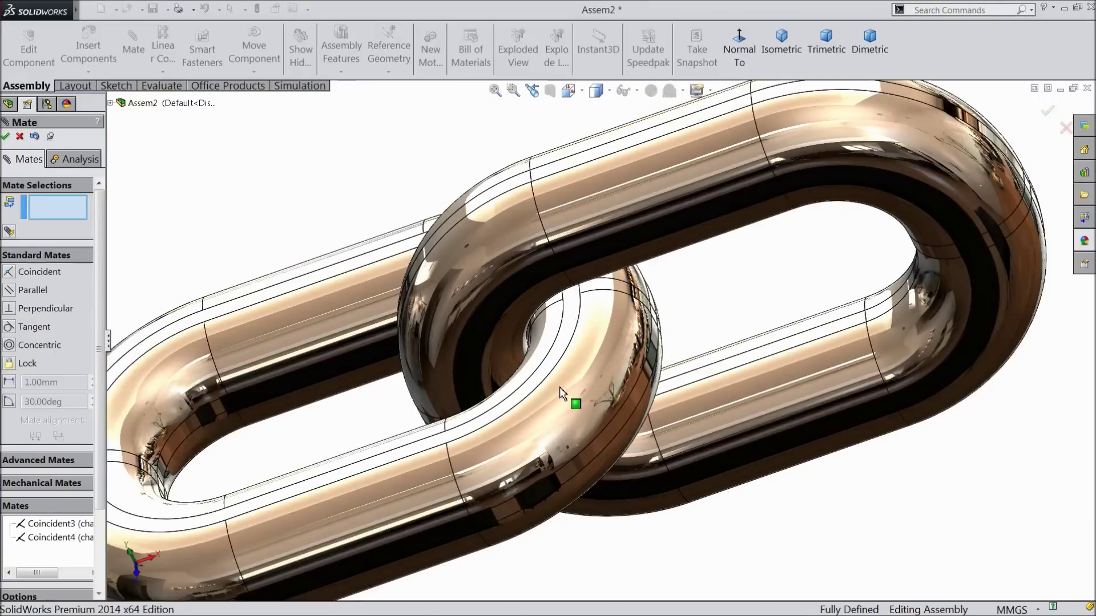
click(8, 136)
middle_drag(221, 240, 362, 256)
scroll(688, 377, down, 2)
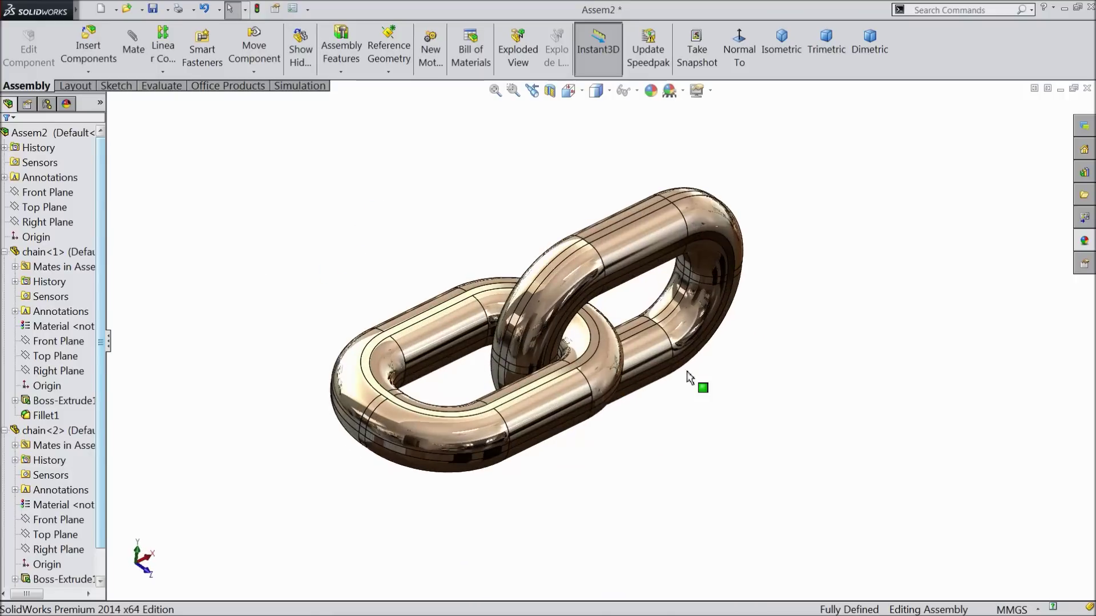
drag(544, 403, 760, 440)
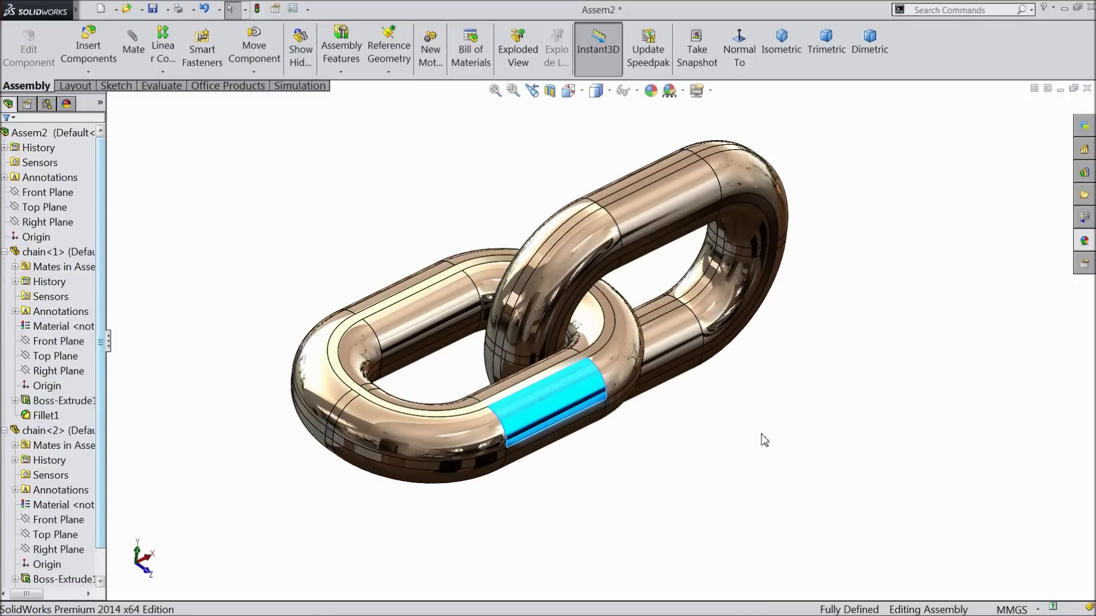
click(759, 440)
scroll(744, 434, up, 2)
scroll(630, 399, up, 2)
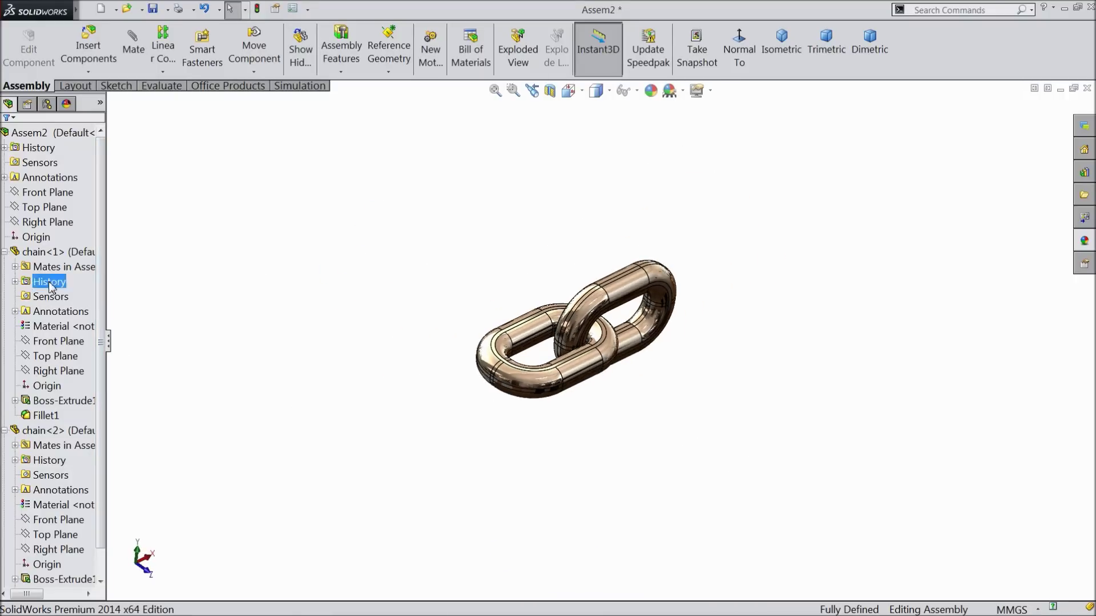
Collapse the chain<1> and chain<2> branches and widen the assembly tree.
click(4, 251)
click(4, 266)
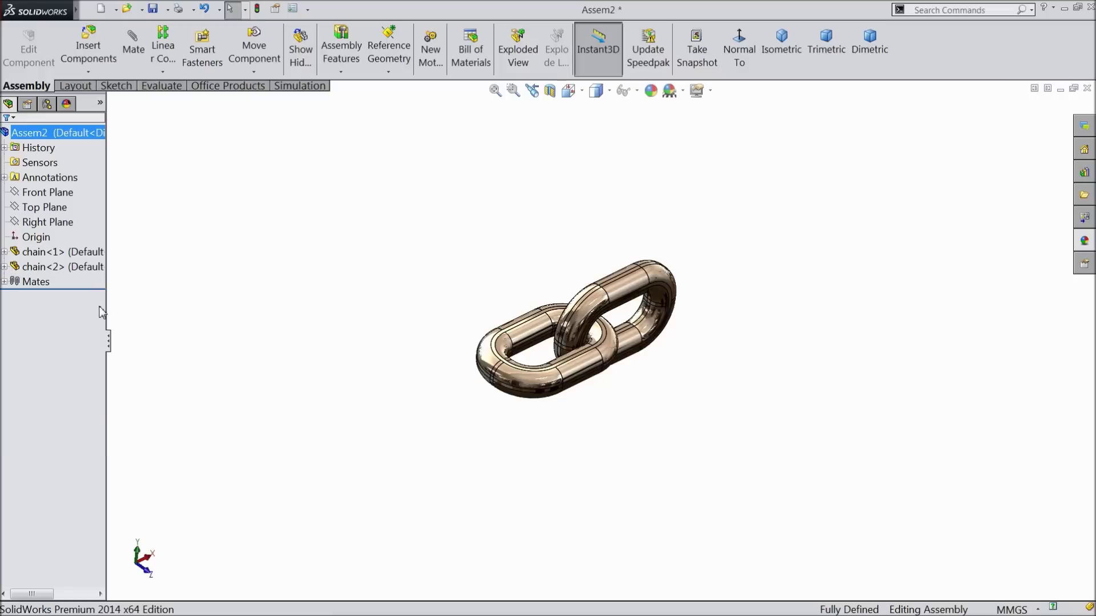
drag(108, 309, 158, 308)
scroll(604, 381, up, 2)
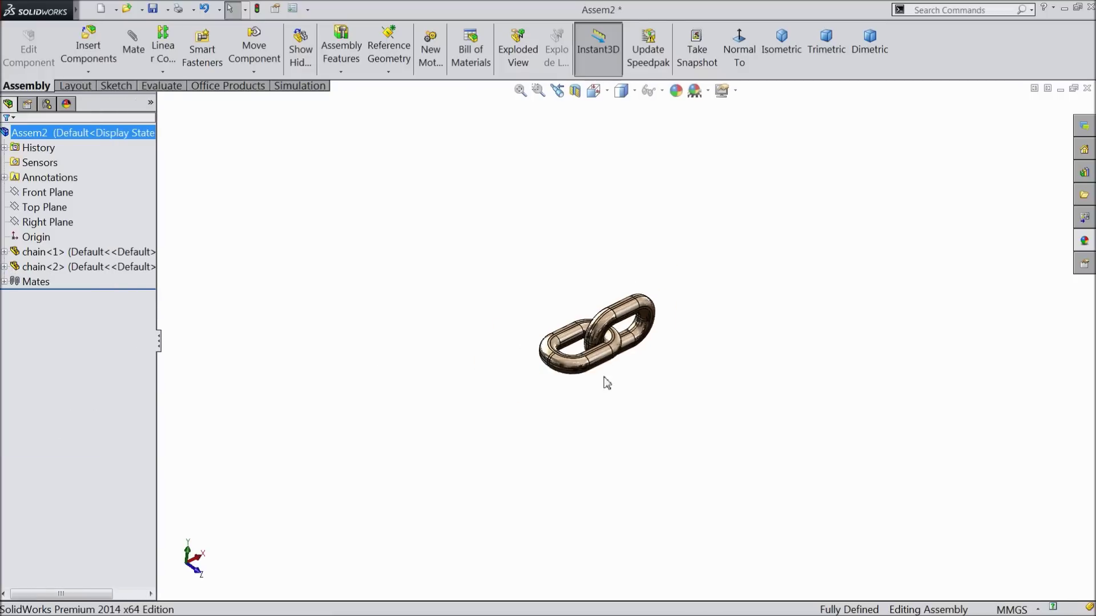
scroll(571, 361, down, 2)
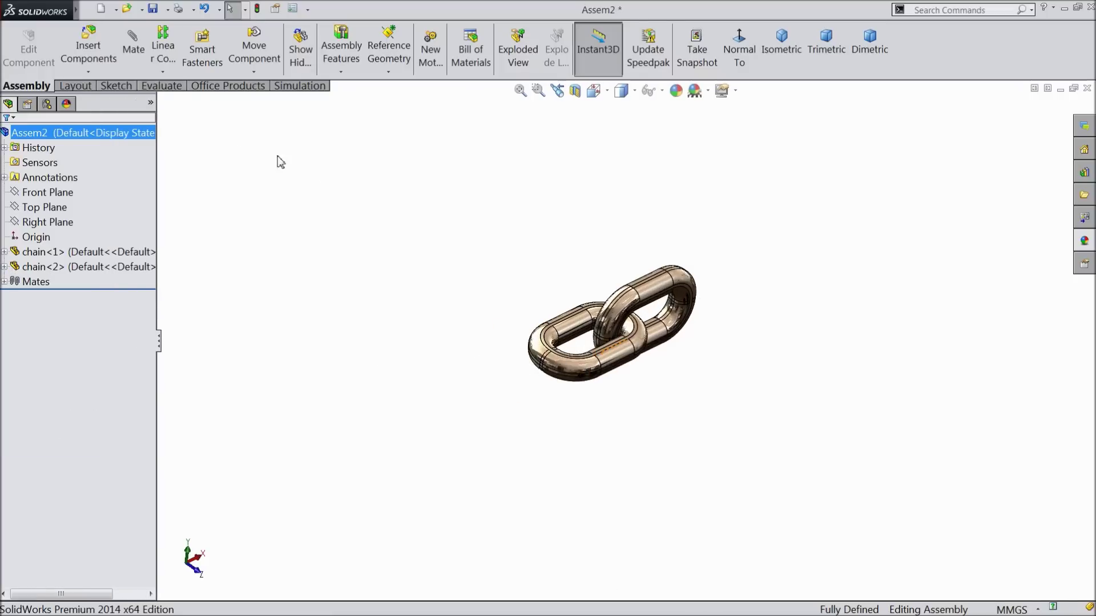
click(163, 70)
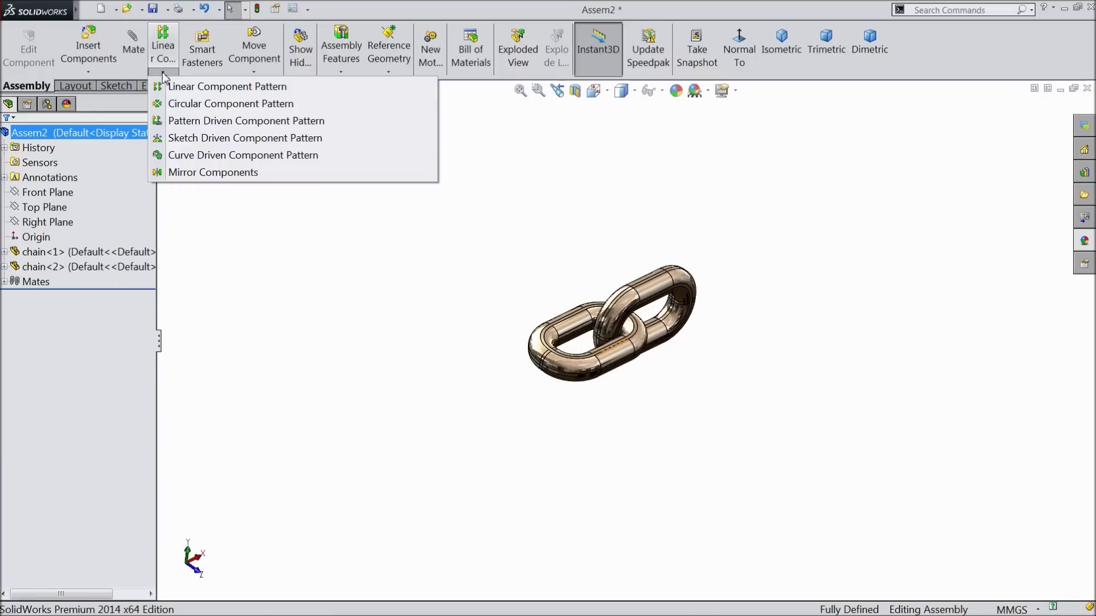
Start a Linear Component Pattern of chain<1> and chain<2> along a link's straight edge.
click(201, 86)
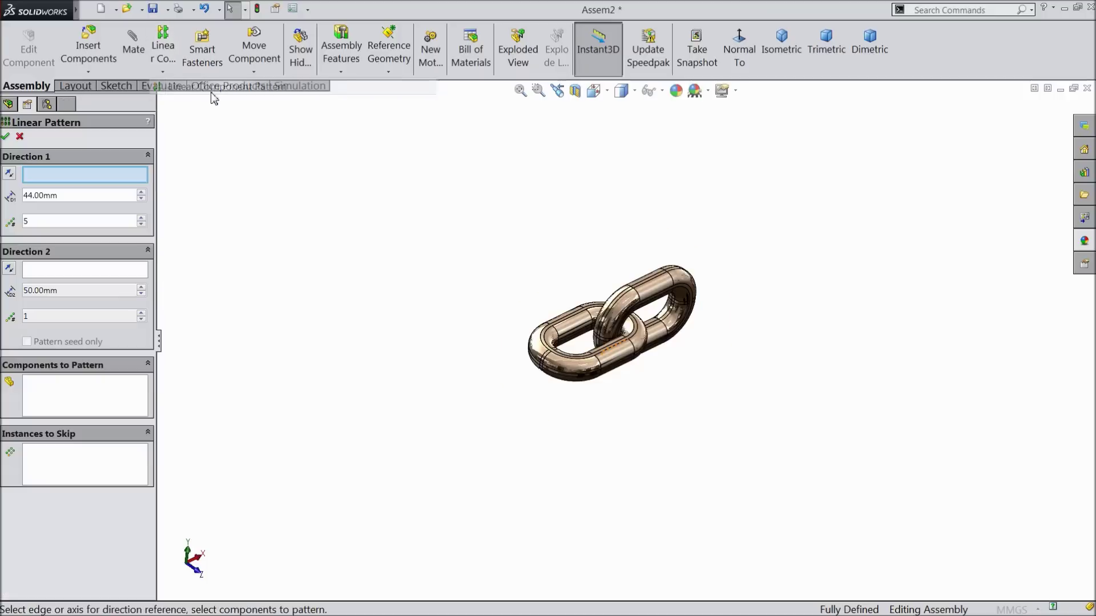
click(68, 397)
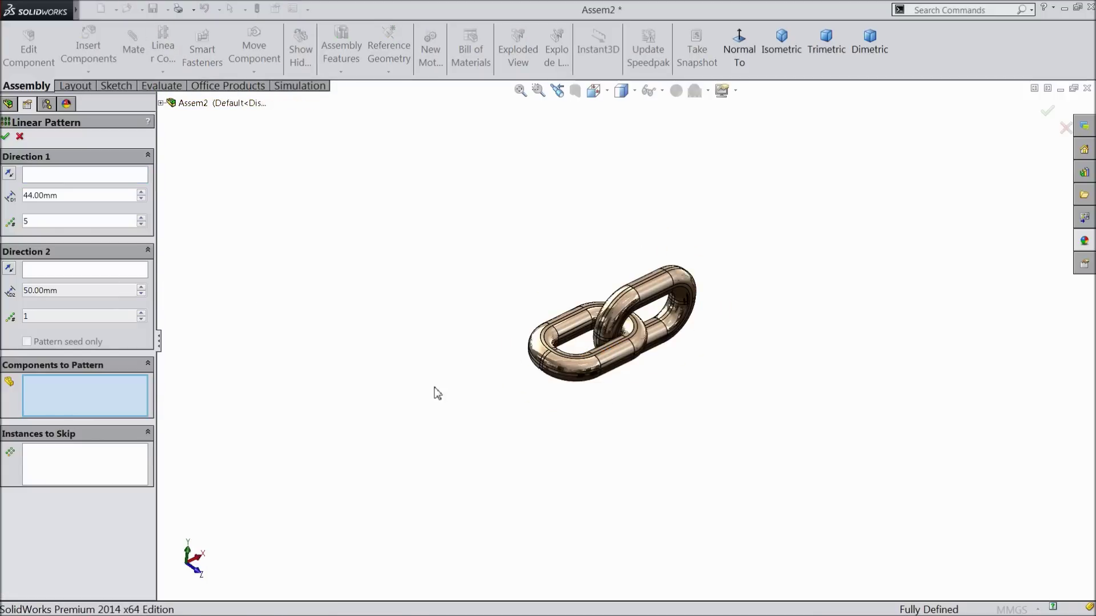
click(654, 349)
click(631, 366)
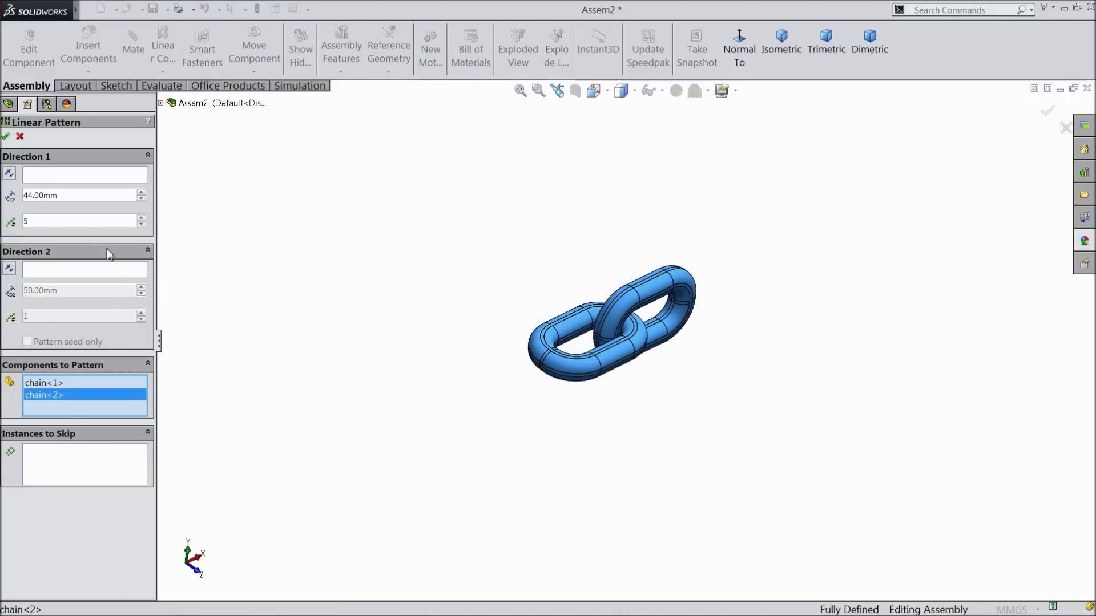
click(55, 175)
scroll(663, 364, down, 5)
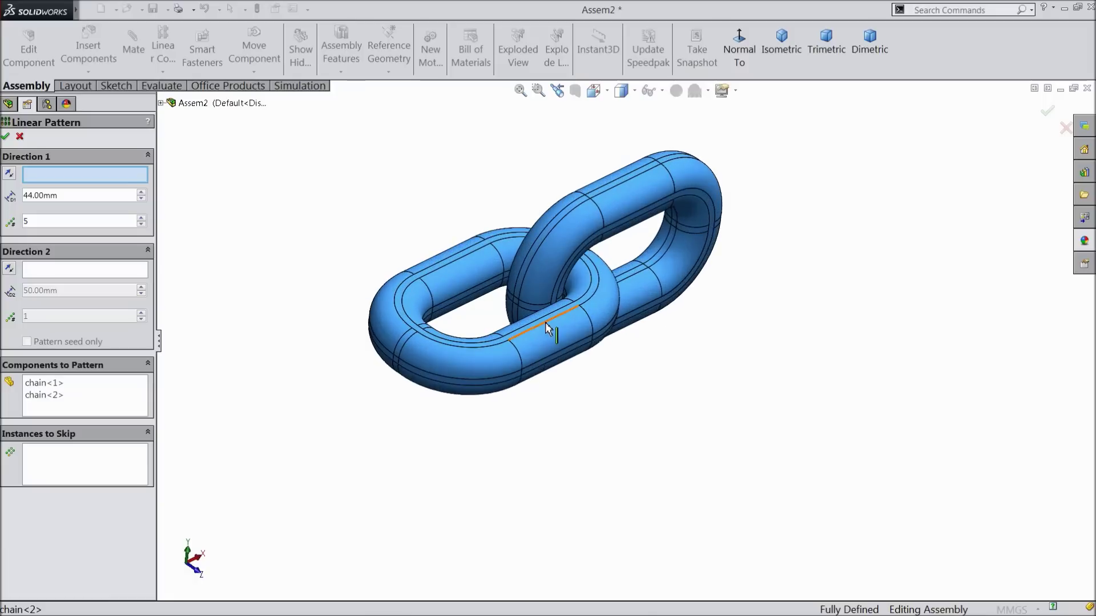
click(546, 321)
Review the preview and accept the pattern at 44 mm spacing with 5 instances.
scroll(576, 371, up, 6)
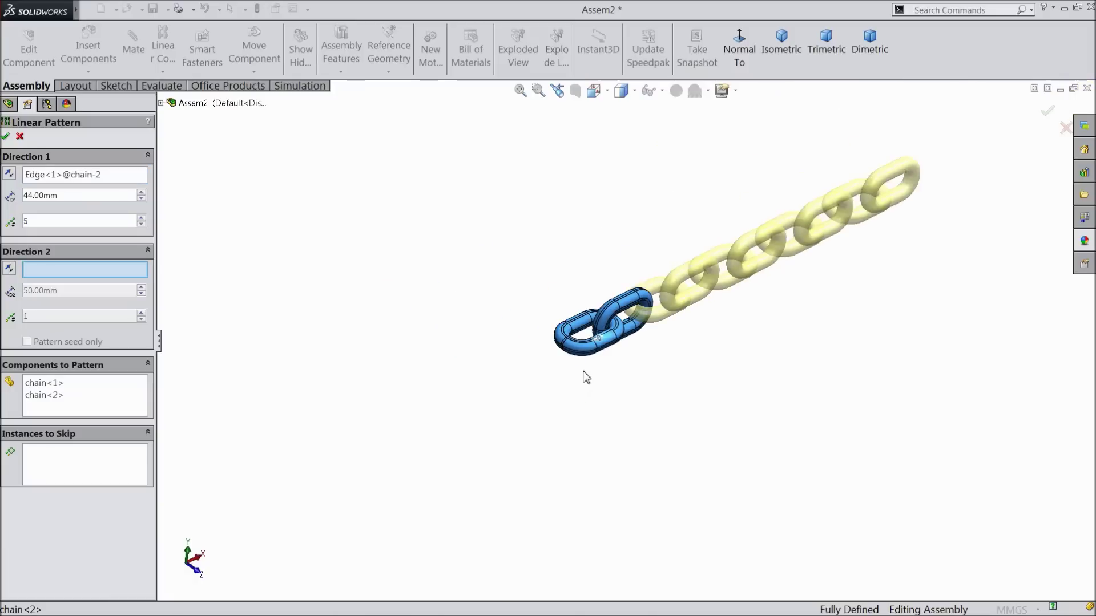
scroll(808, 224, down, 3)
scroll(597, 387, down, 2)
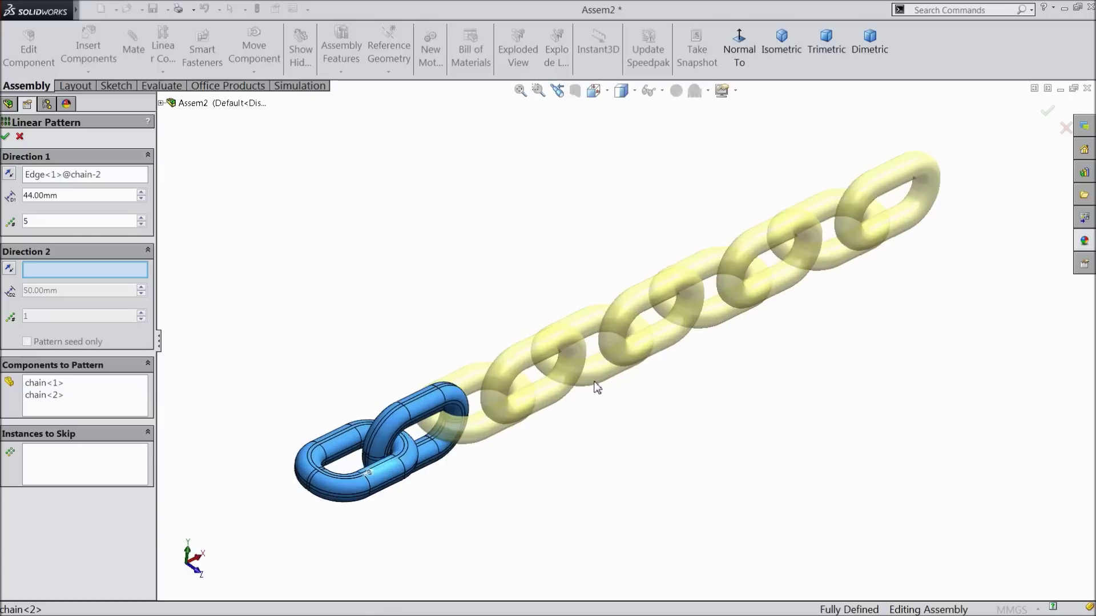
middle_drag(637, 430, 584, 448)
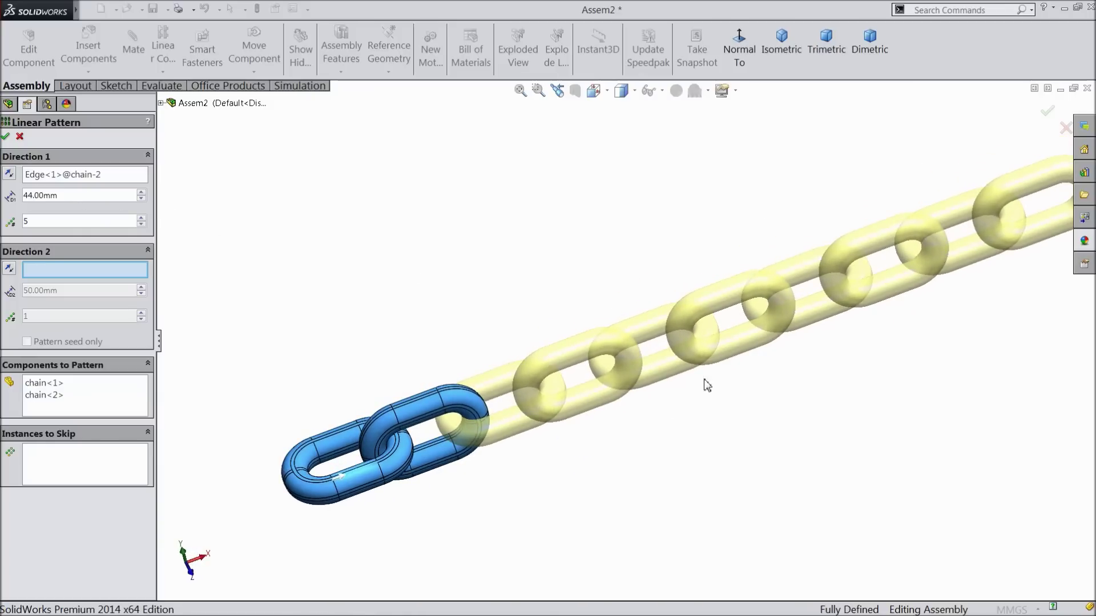
scroll(748, 406, down, 2)
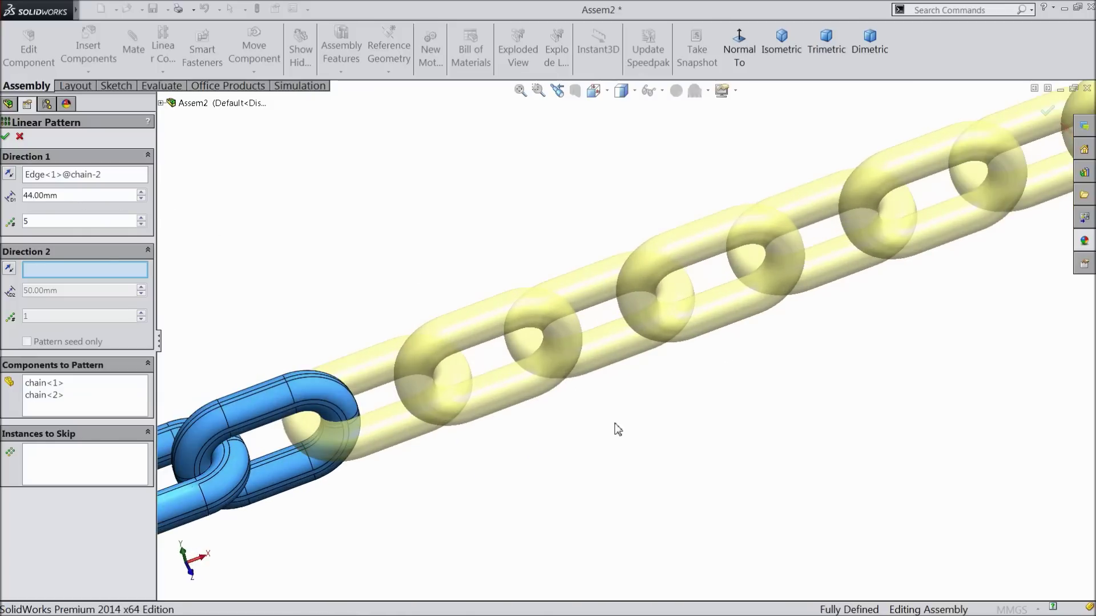
scroll(616, 428, up, 3)
middle_drag(614, 428, 553, 338)
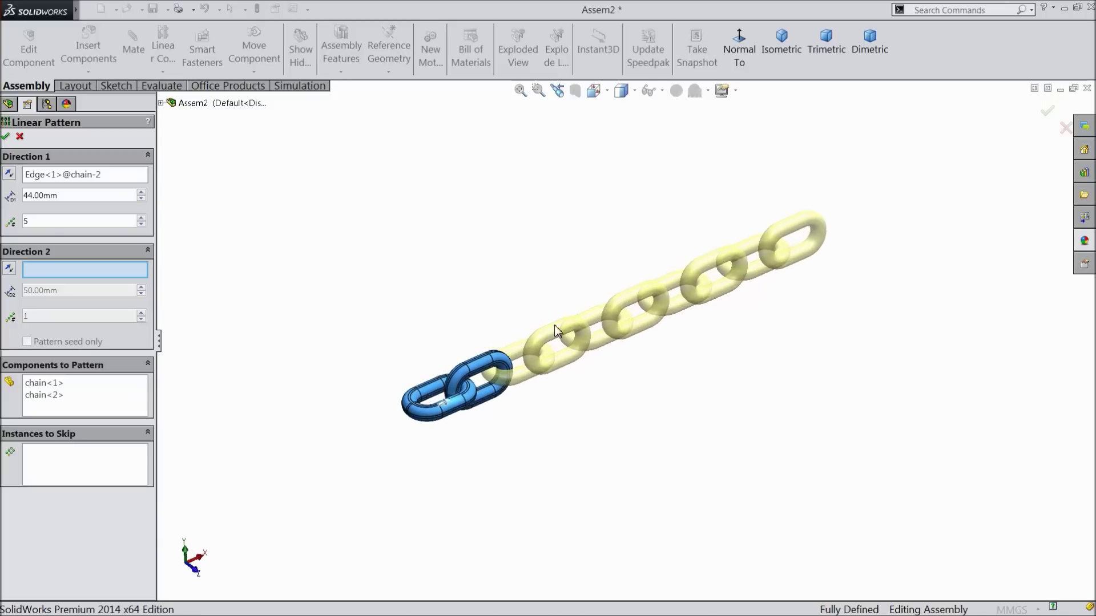
scroll(552, 338, down, 2)
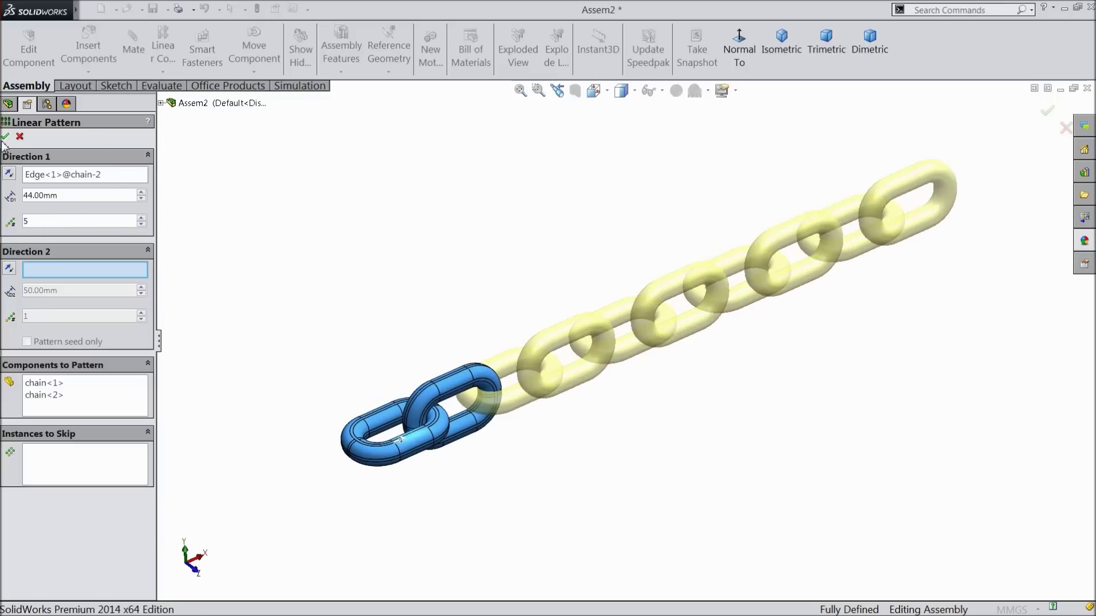
key(Return)
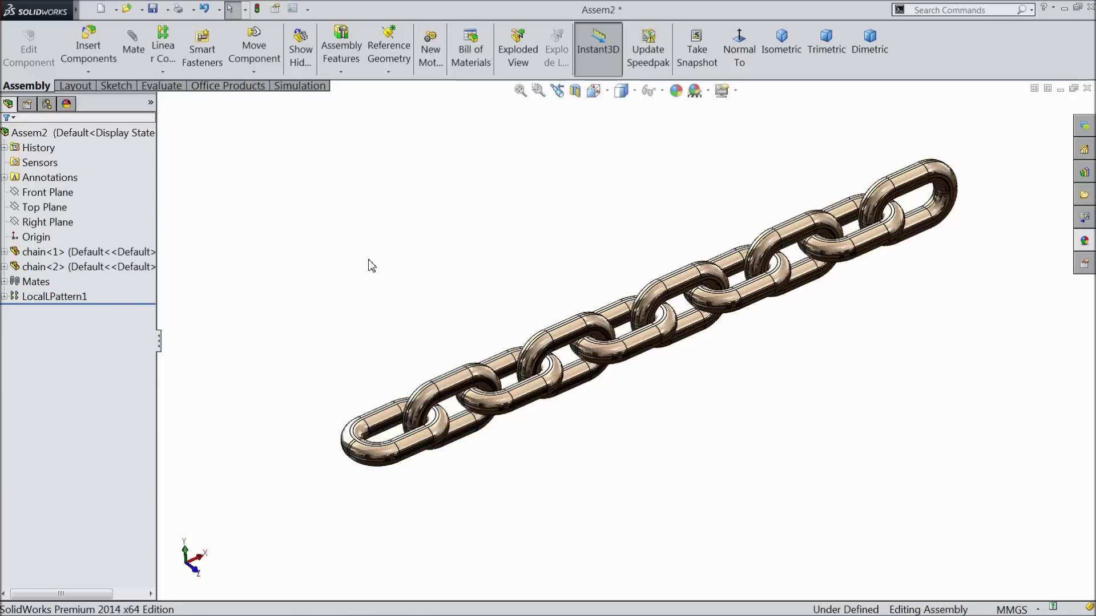
Orbit around the finished long chain to inspect it.
scroll(799, 331, down, 2)
middle_drag(765, 327, 695, 384)
scroll(649, 192, down, 3)
scroll(695, 384, down, 2)
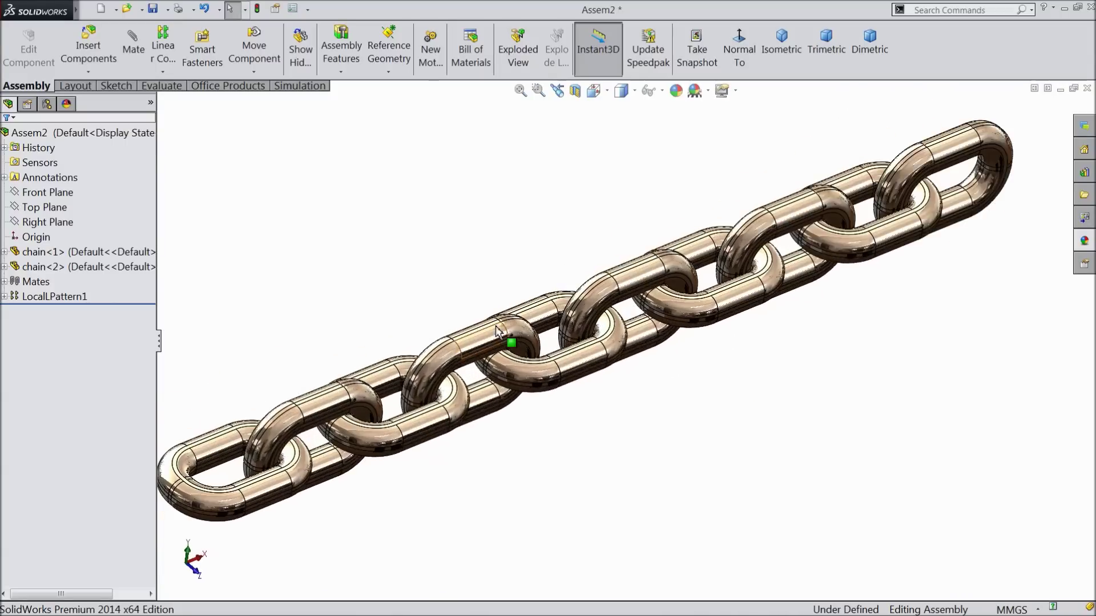
middle_drag(702, 295, 697, 344)
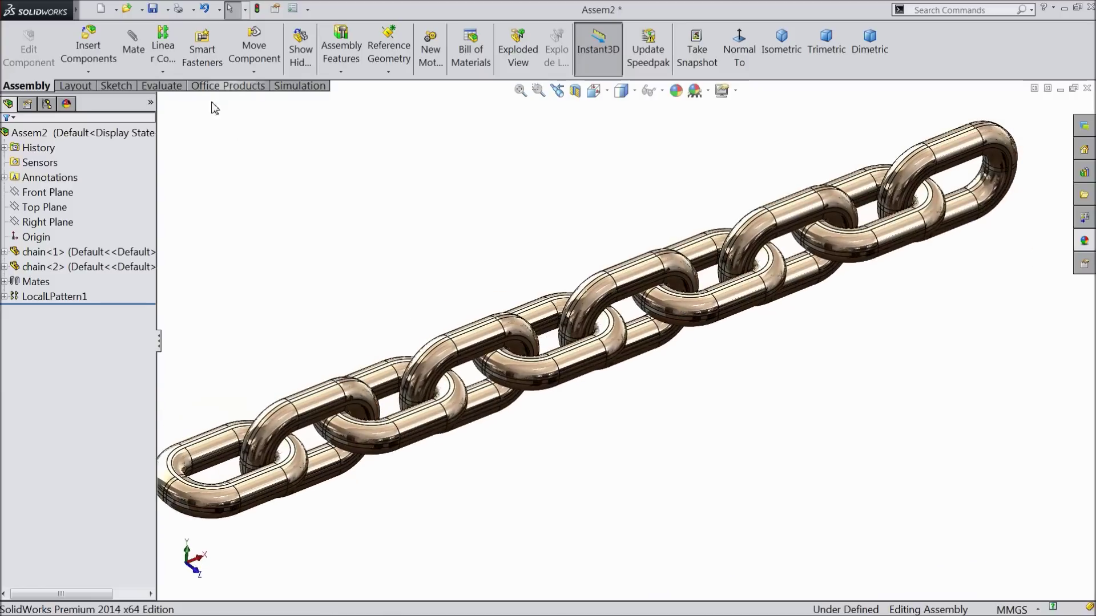
click(154, 10)
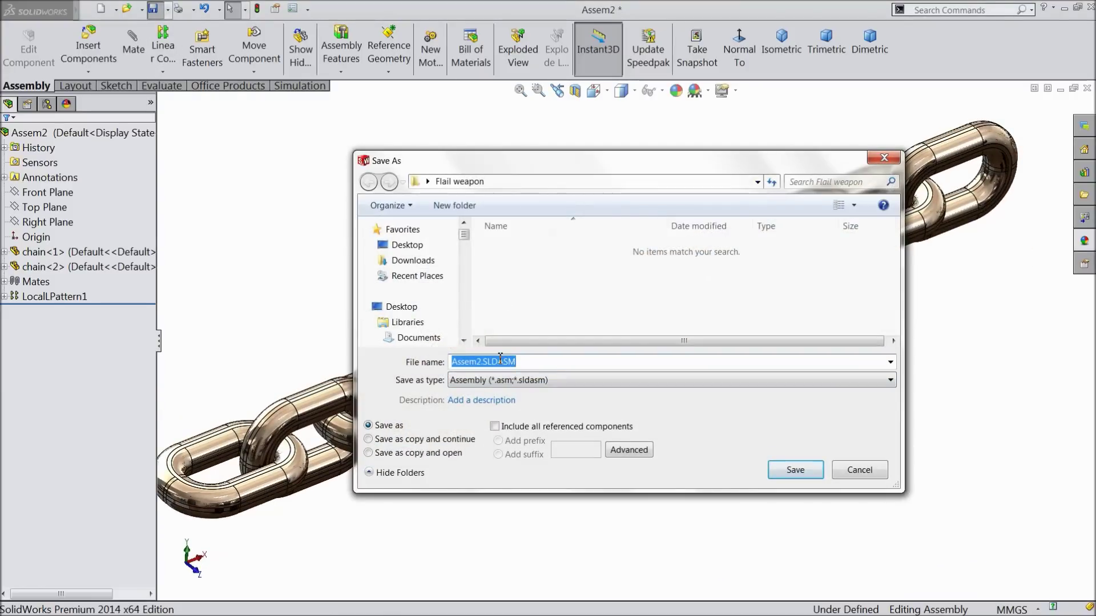
Save the assembly as 'chain assembly.SLDASM' in the Flail weapon folder.
text(chaion)
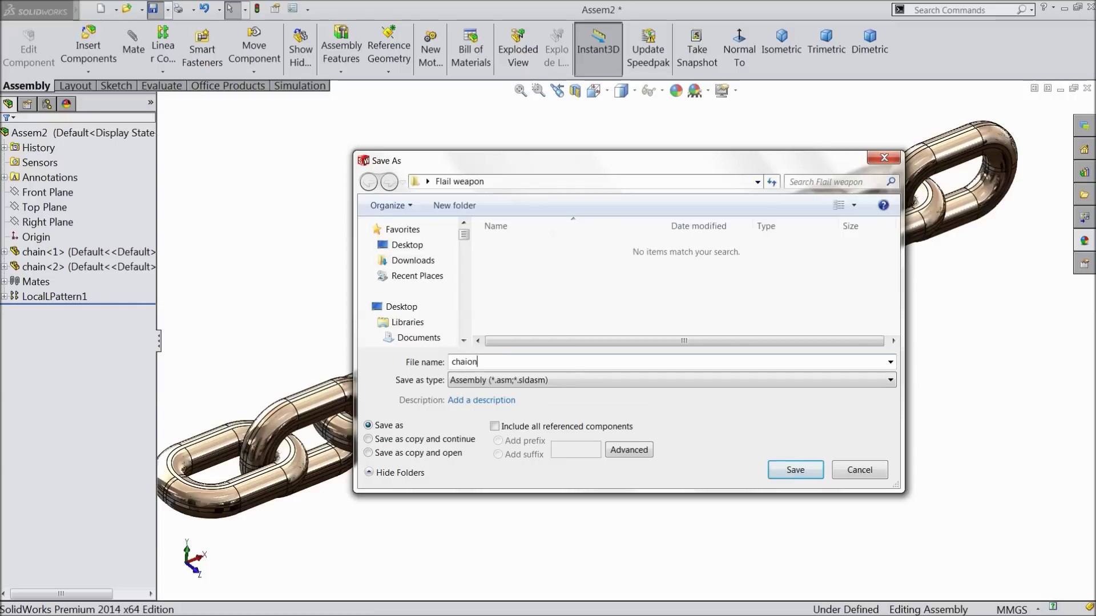
key(BackSpace)
key(BackSpace)
text(n assembly)
key(Return)
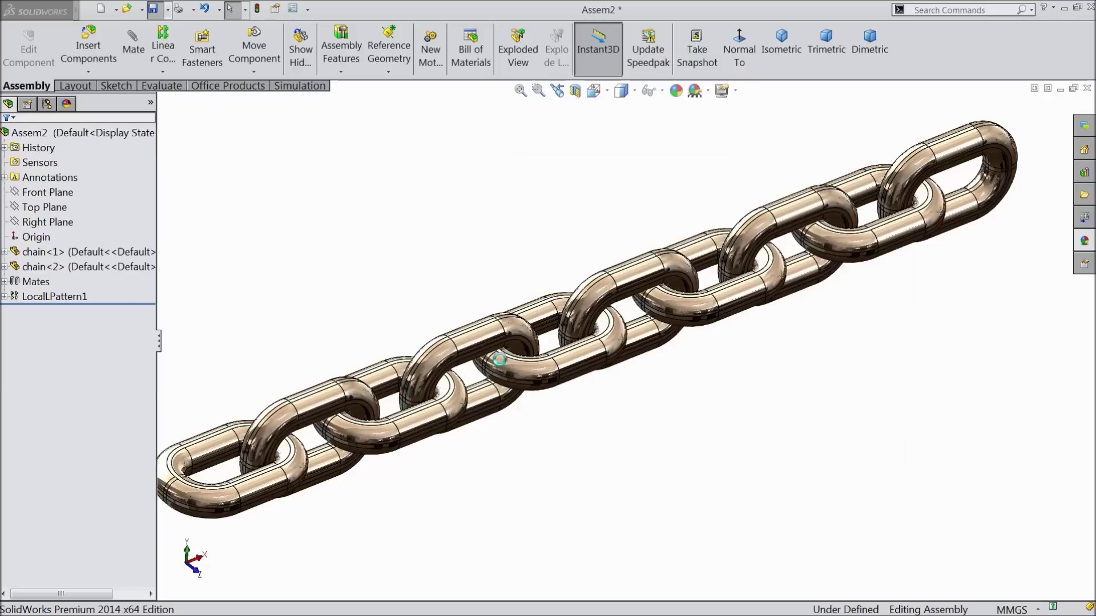
mouse_move(624, 411)
middle_down()
mouse_move(638, 409)
mouse_move(630, 405)
middle_up()
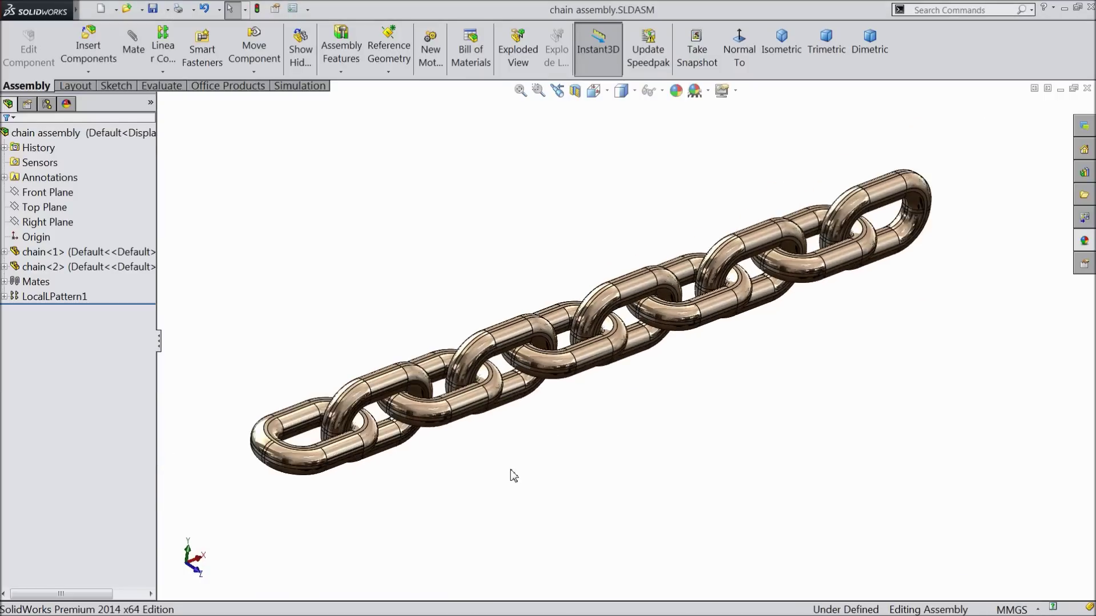
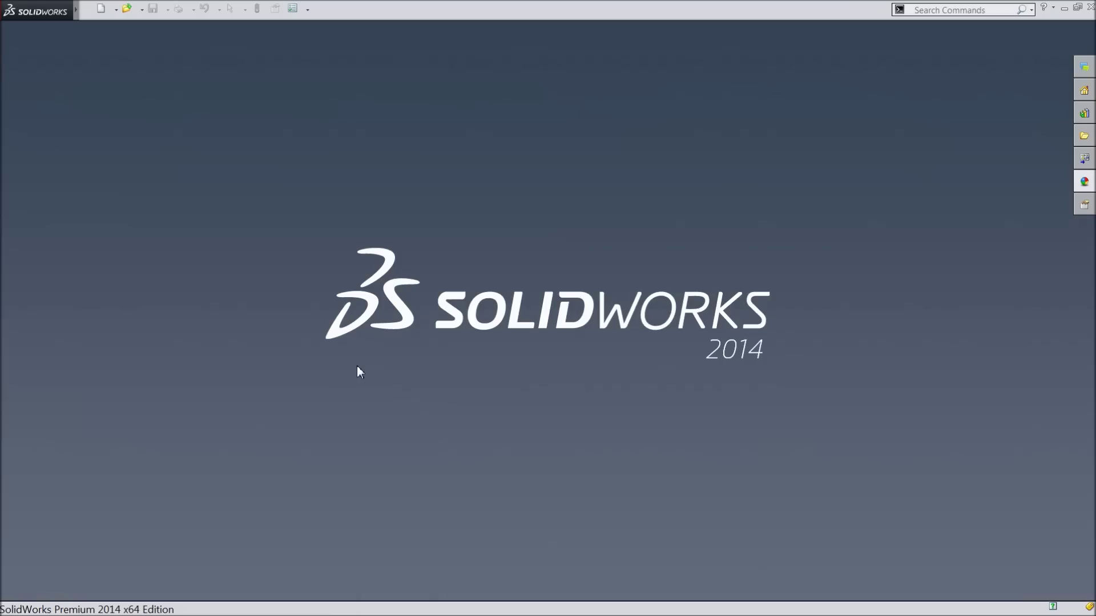
Start a new assembly and place handle.SLDPRT from the Flail weapon folder as fixed component handle<1>.
click(103, 9)
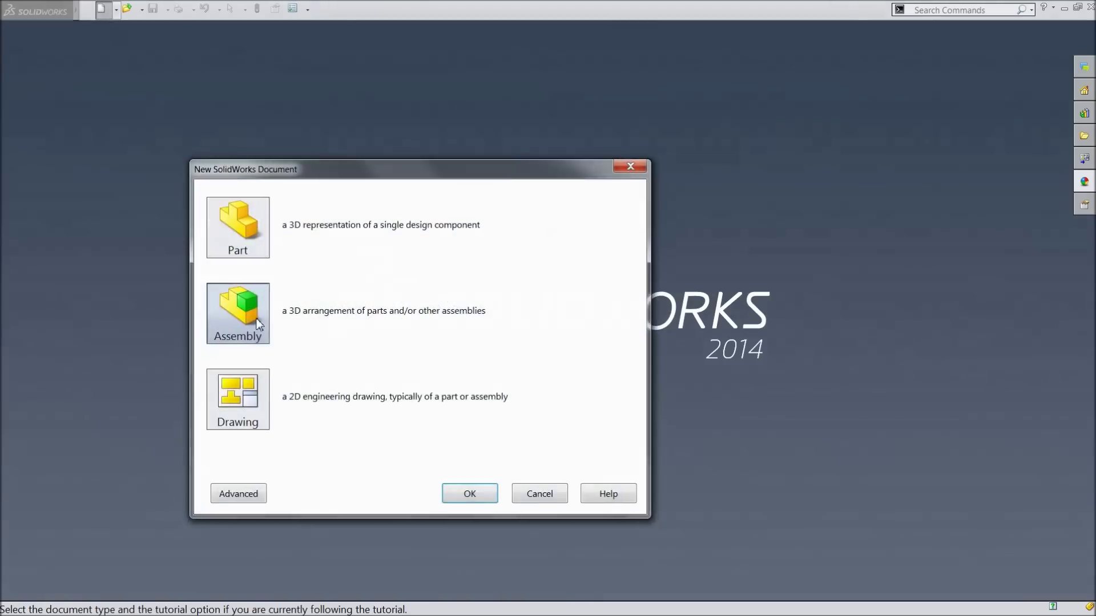
double_click(248, 334)
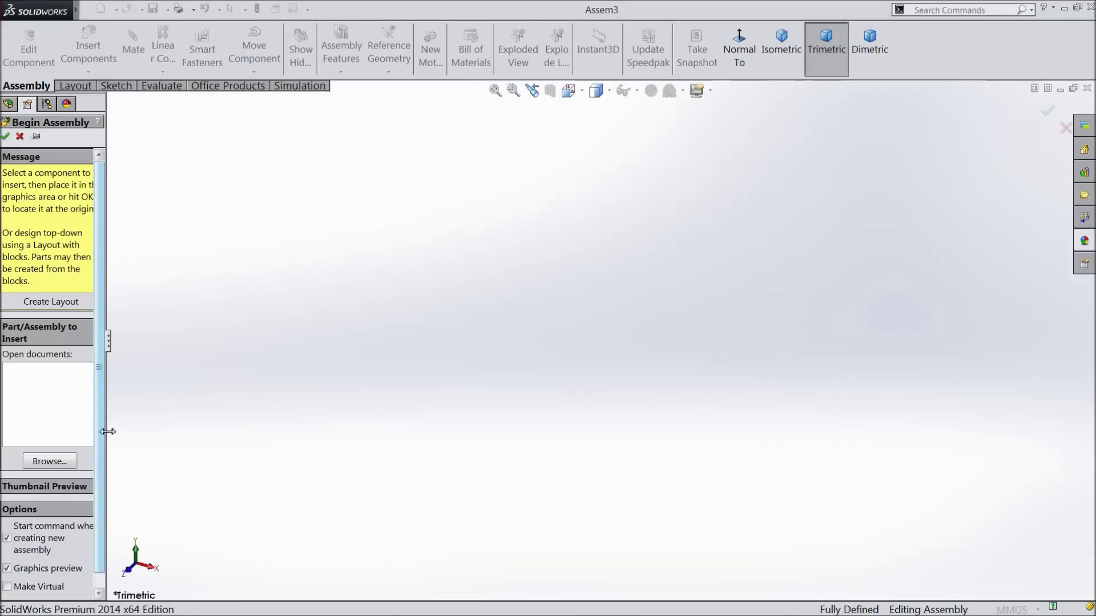
drag(108, 432, 151, 425)
click(72, 415)
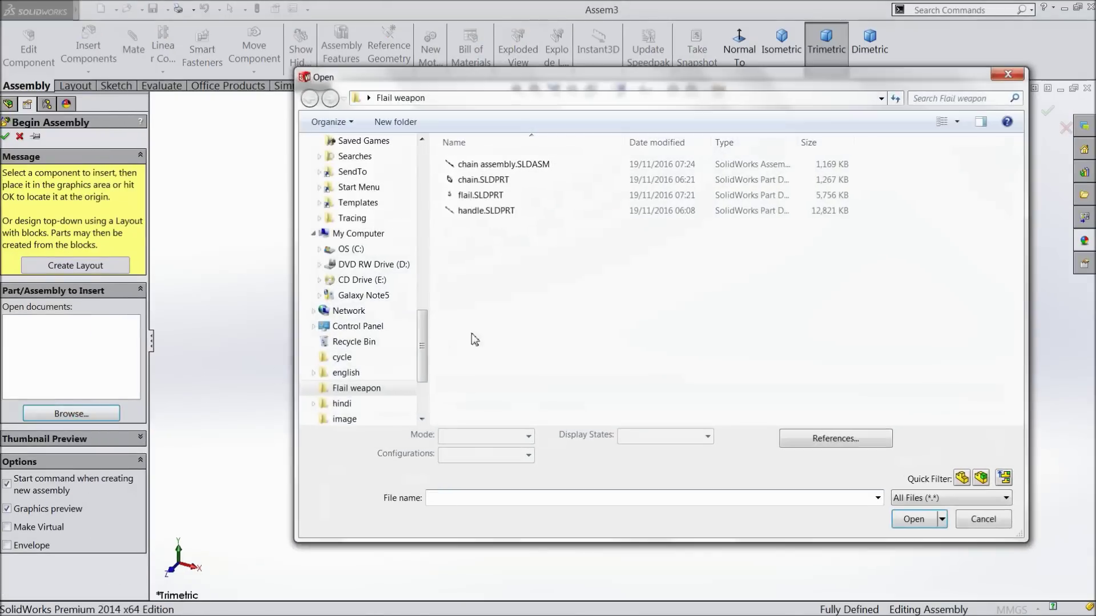
click(492, 217)
click(914, 520)
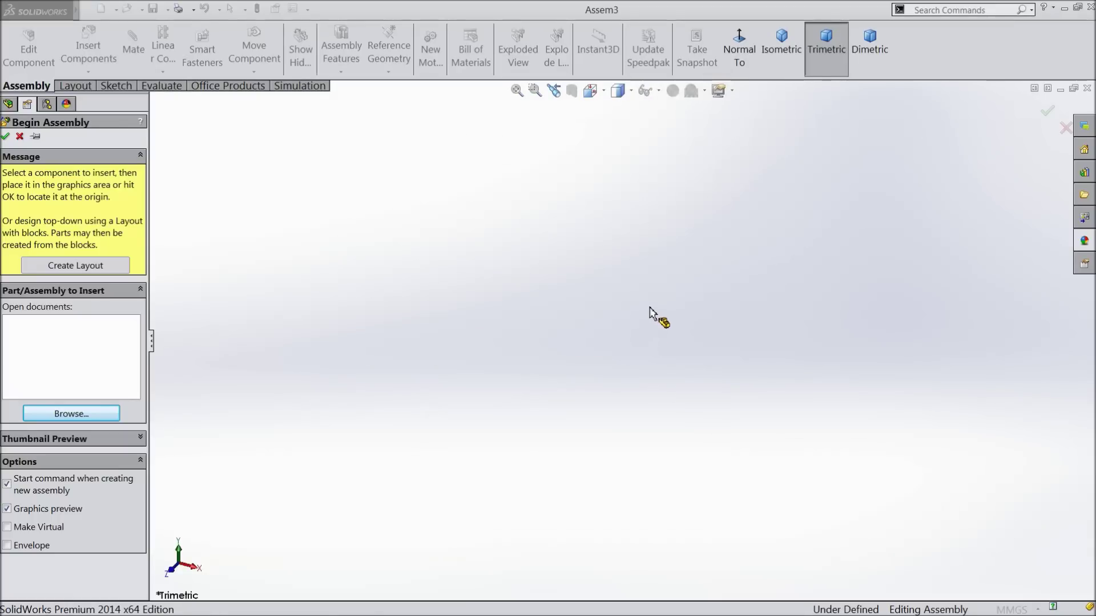
click(644, 303)
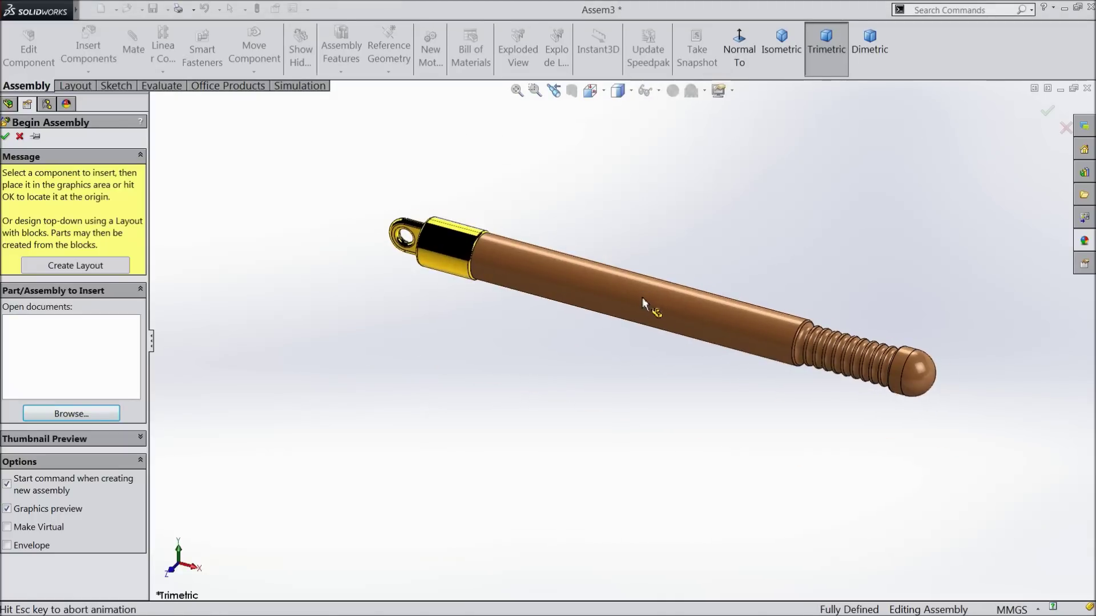
click(707, 91)
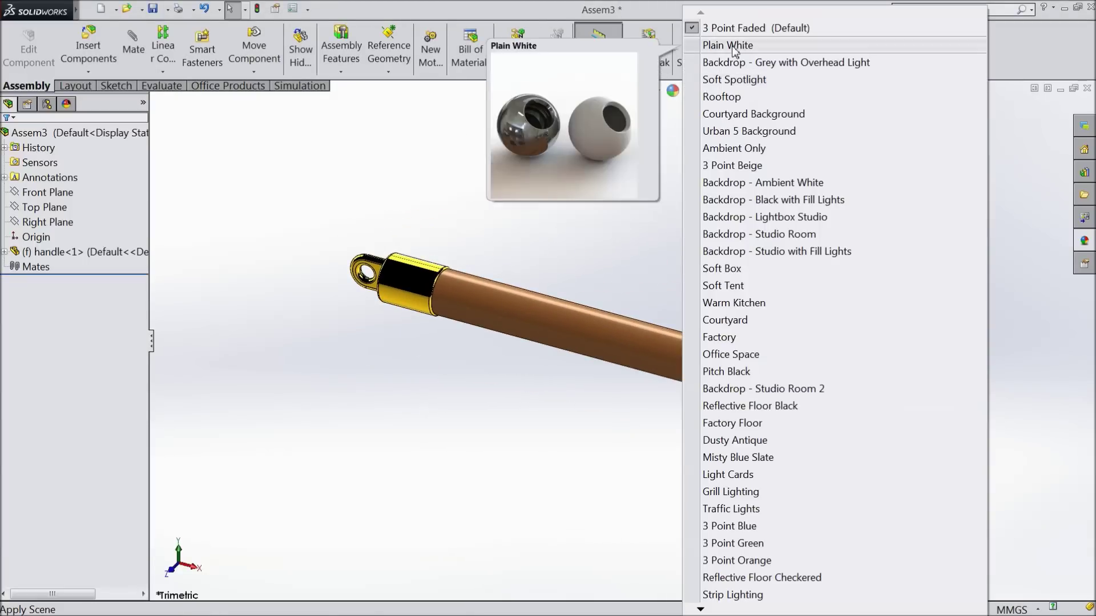
Apply the Plain White scene, then insert chain assembly and flail beside the handle.
click(711, 41)
middle_drag(521, 215, 553, 231)
click(114, 62)
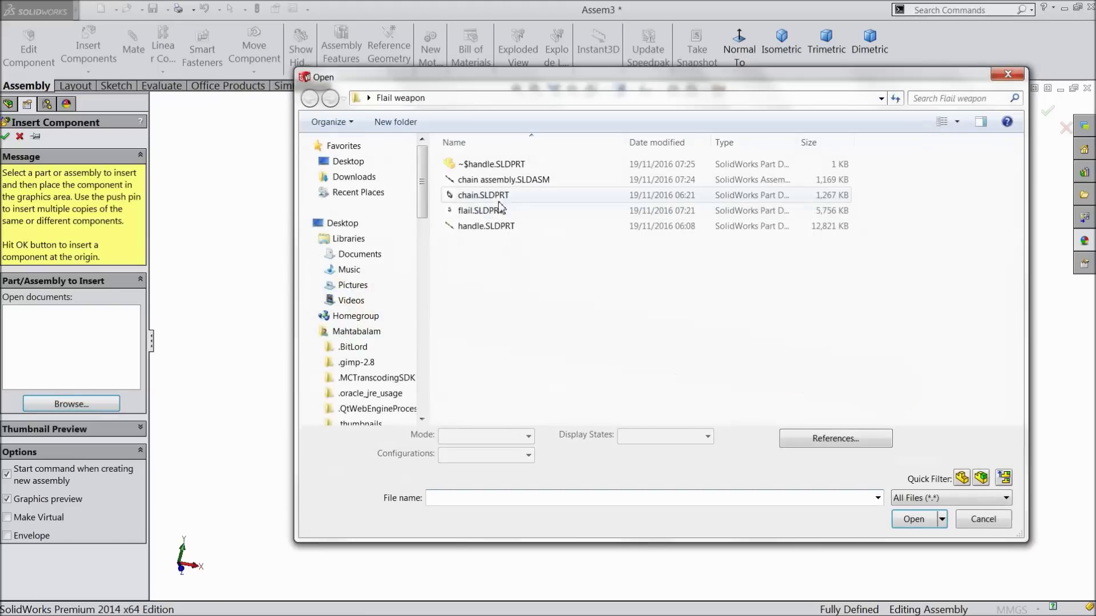
click(489, 180)
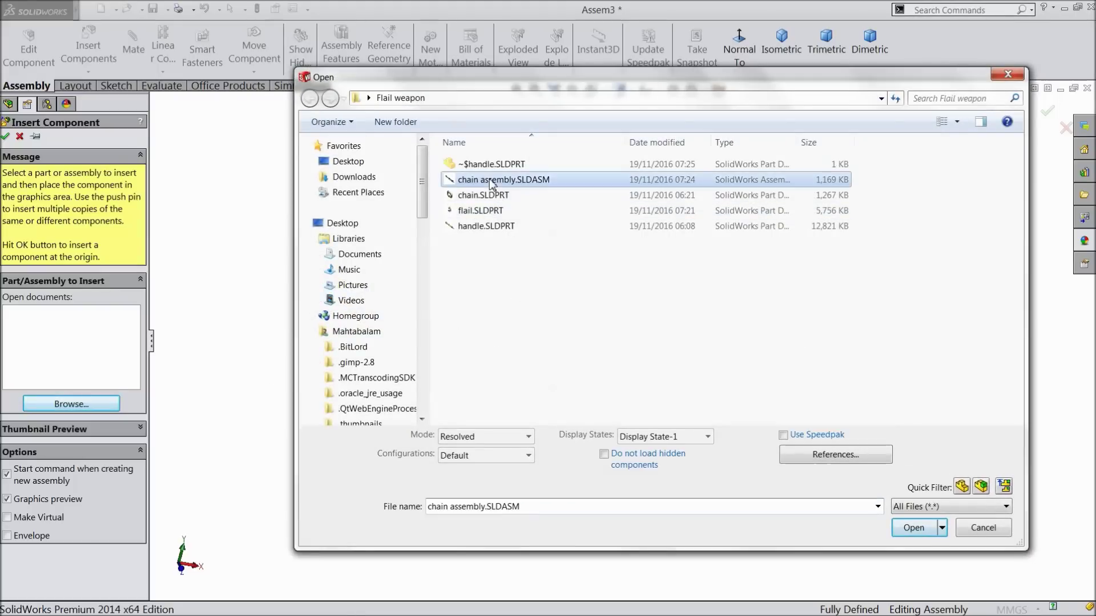
ctrl+click(484, 211)
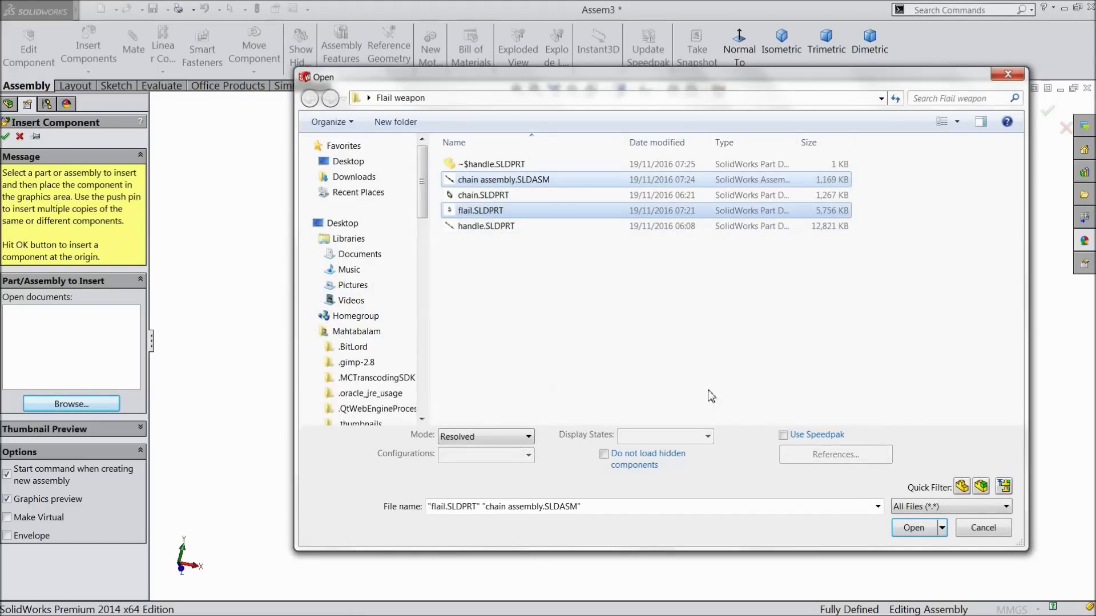
click(912, 528)
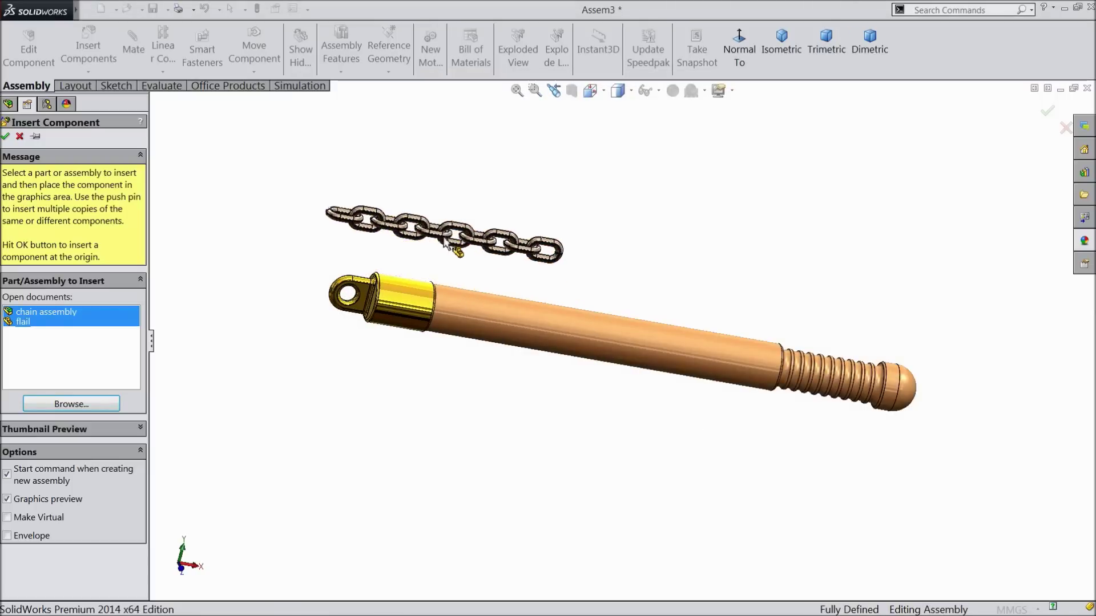
click(444, 240)
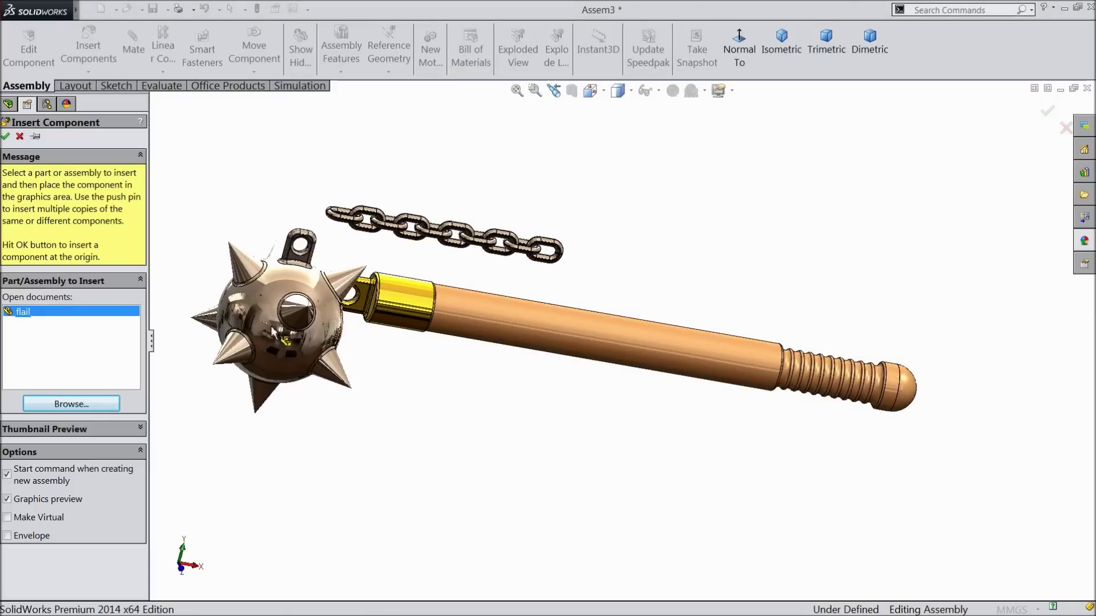
click(376, 299)
scroll(440, 343, up, 2)
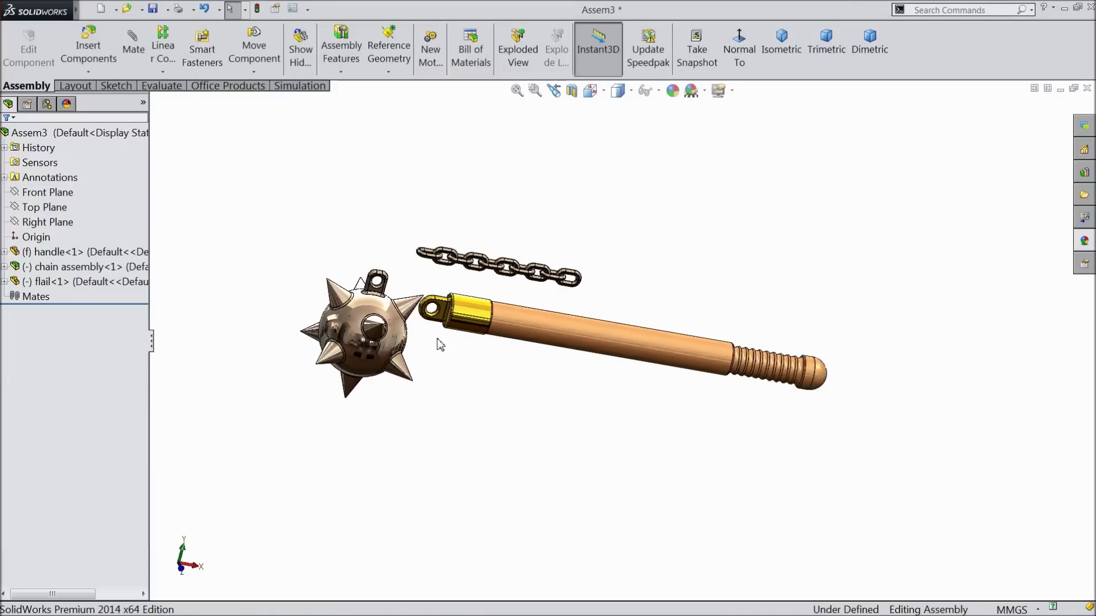
Rotate the chain assembly to a diagonal using Rotate Component.
scroll(440, 342, down, 5)
scroll(440, 301, down, 3)
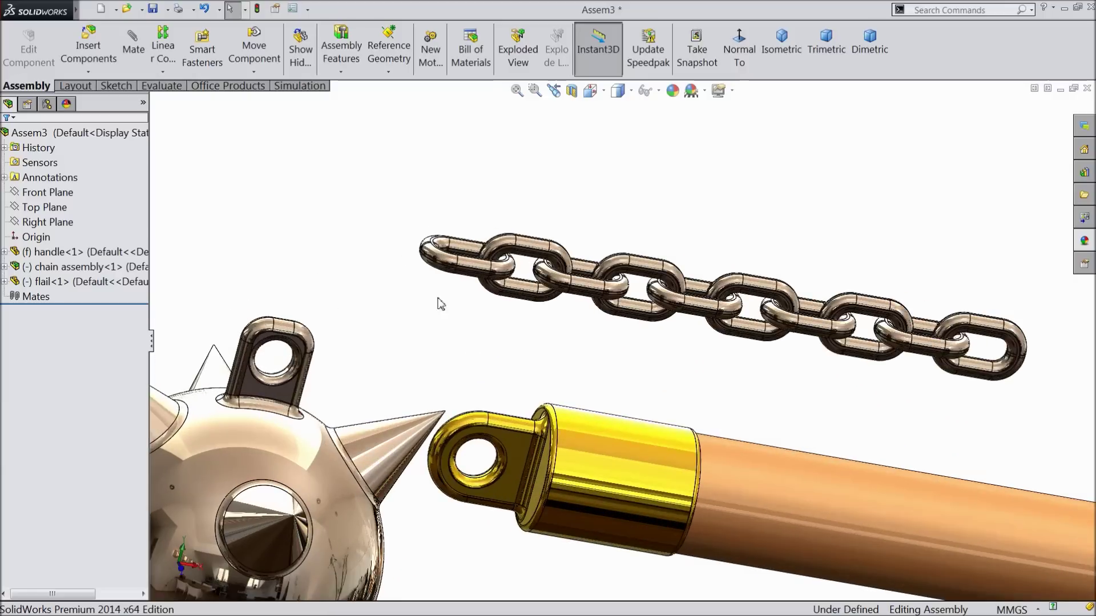
scroll(472, 316, down, 2)
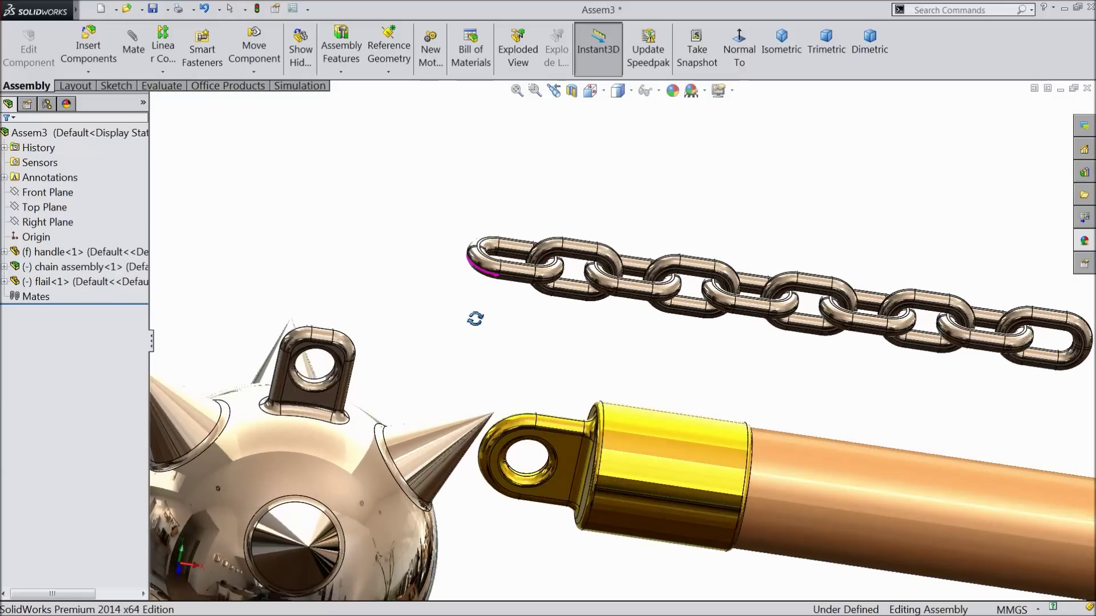
click(252, 72)
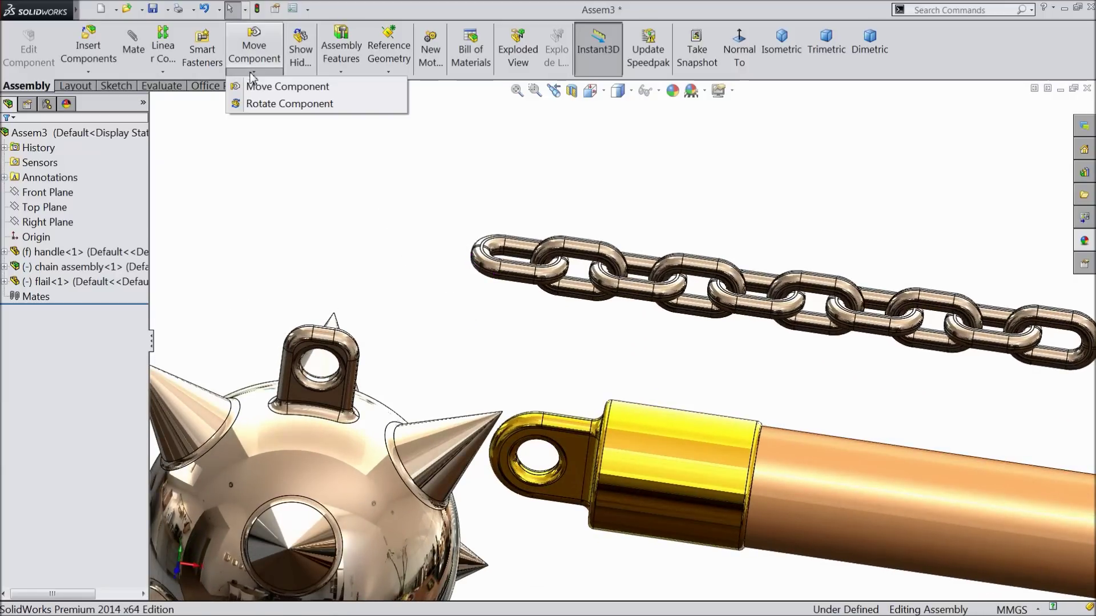
click(271, 104)
drag(490, 245, 441, 266)
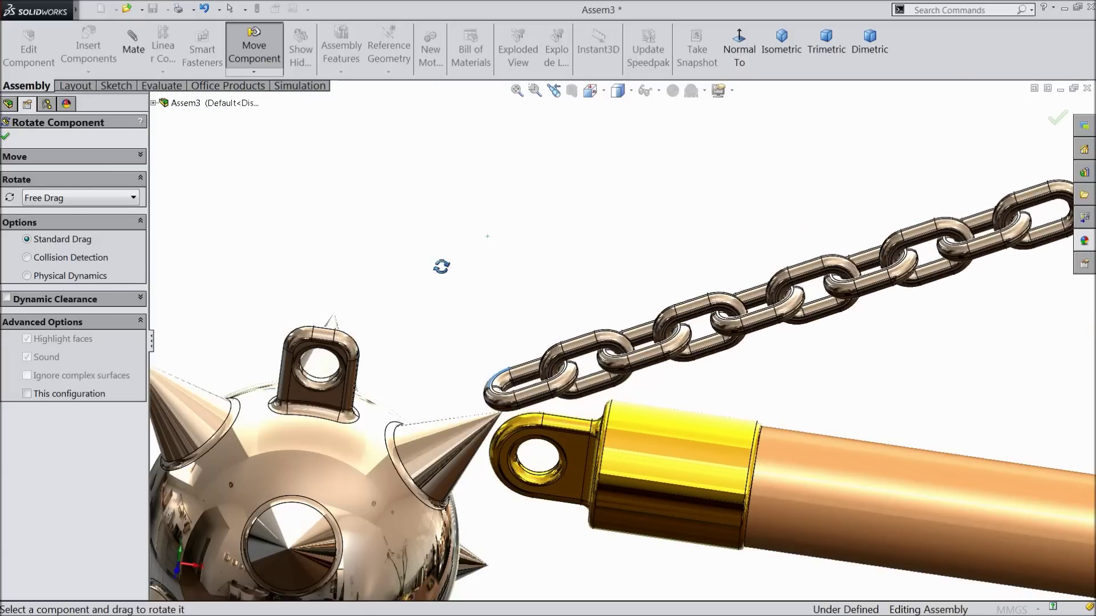
scroll(465, 343, up, 5)
scroll(637, 415, down, 5)
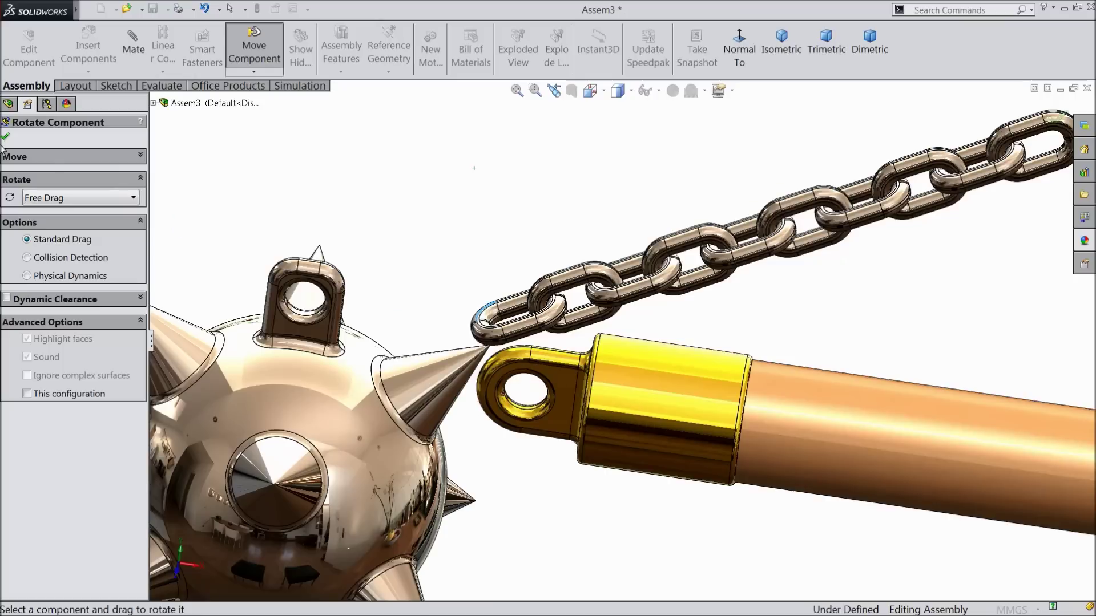
click(7, 137)
Drag the chain down so it lies between the spiked ball and the handle.
scroll(418, 271, up, 3)
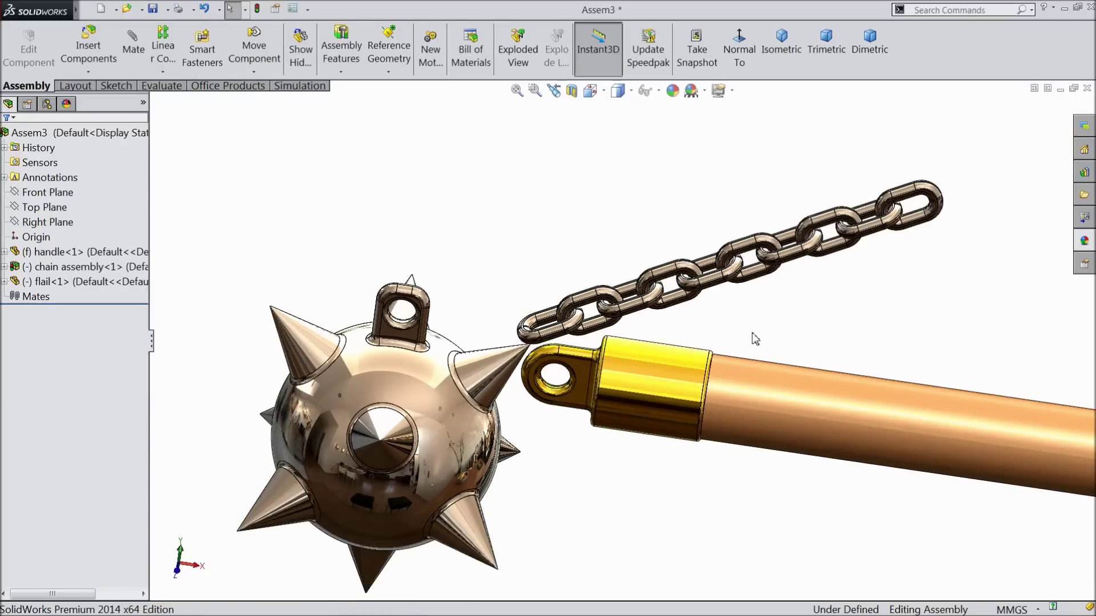
scroll(755, 338, down, 2)
scroll(492, 394, down, 3)
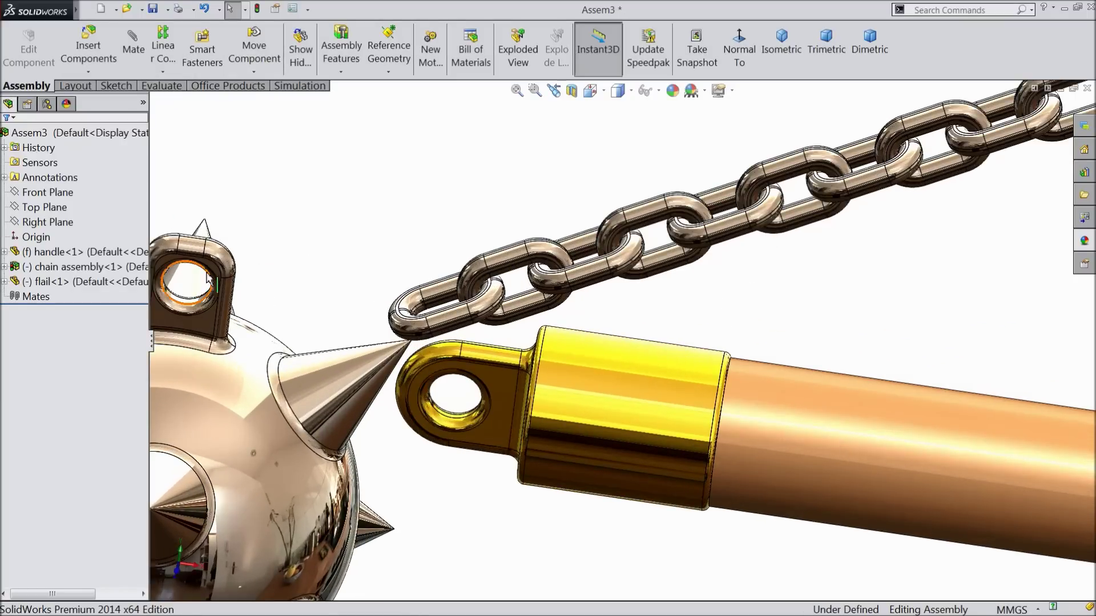
scroll(391, 274, down, 3)
middle_drag(391, 273, 393, 241)
scroll(398, 267, up, 5)
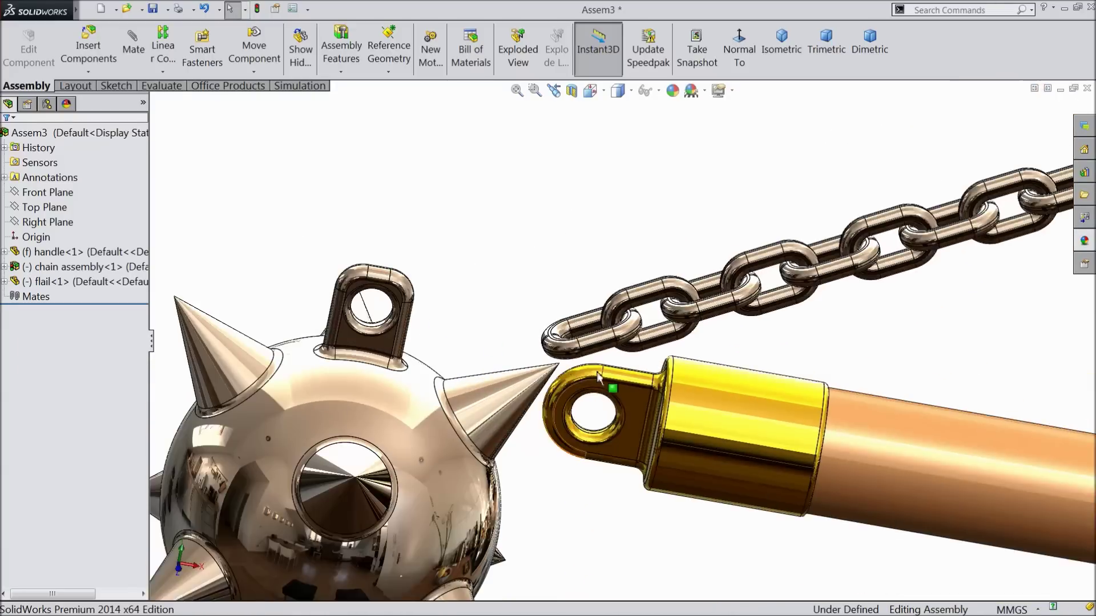
key(m)
key(Escape)
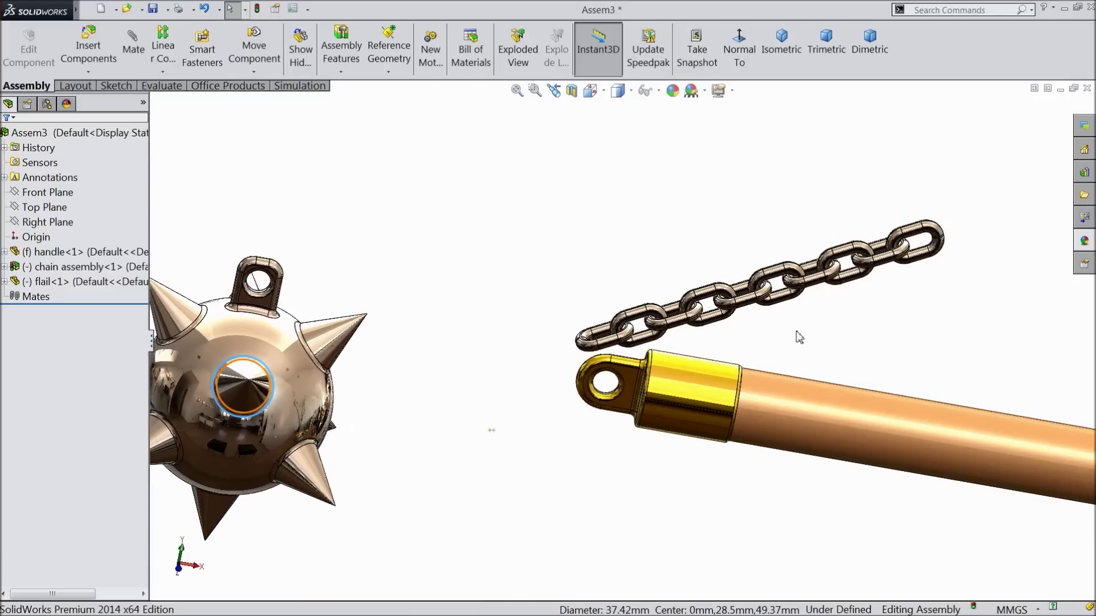
drag(778, 308, 411, 462)
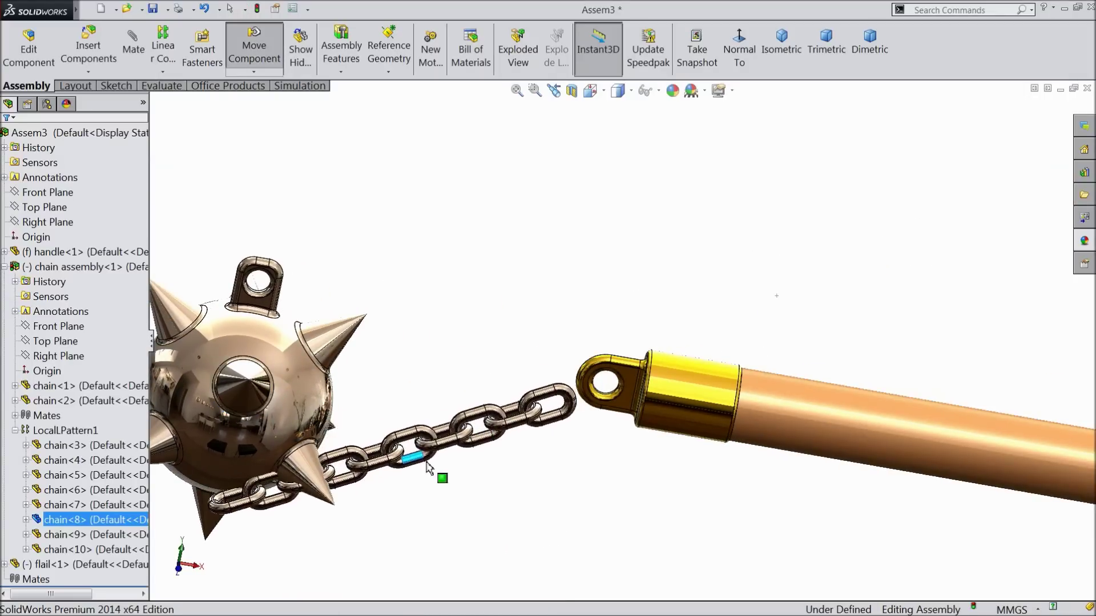
Spin the chain with Rotate Component so its end link sits beside the handle's eye.
scroll(588, 432, down, 3)
middle_drag(582, 351, 594, 409)
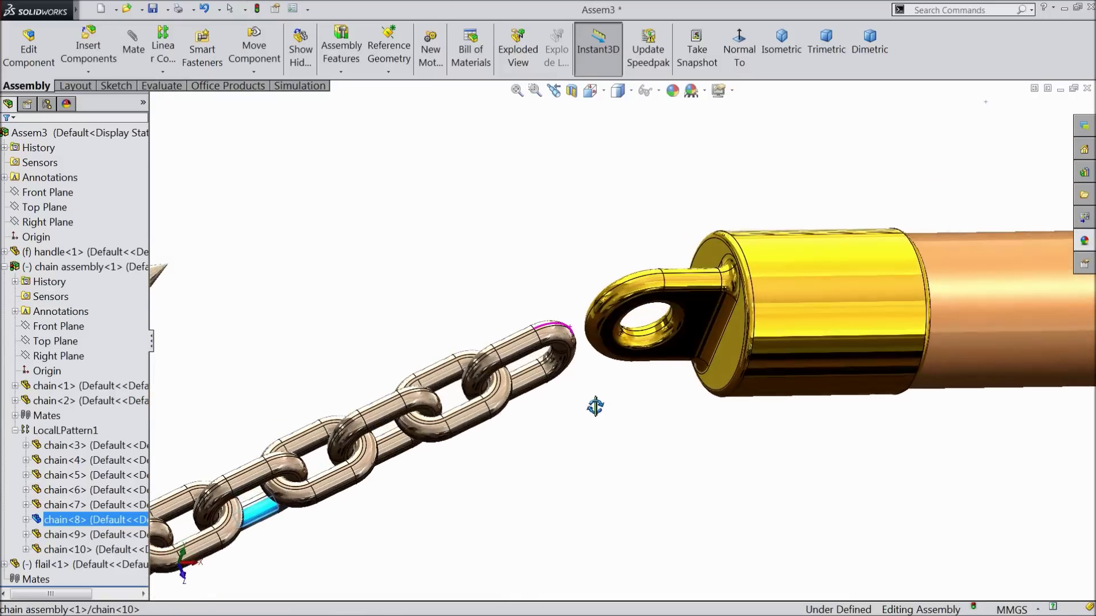
click(255, 68)
click(254, 72)
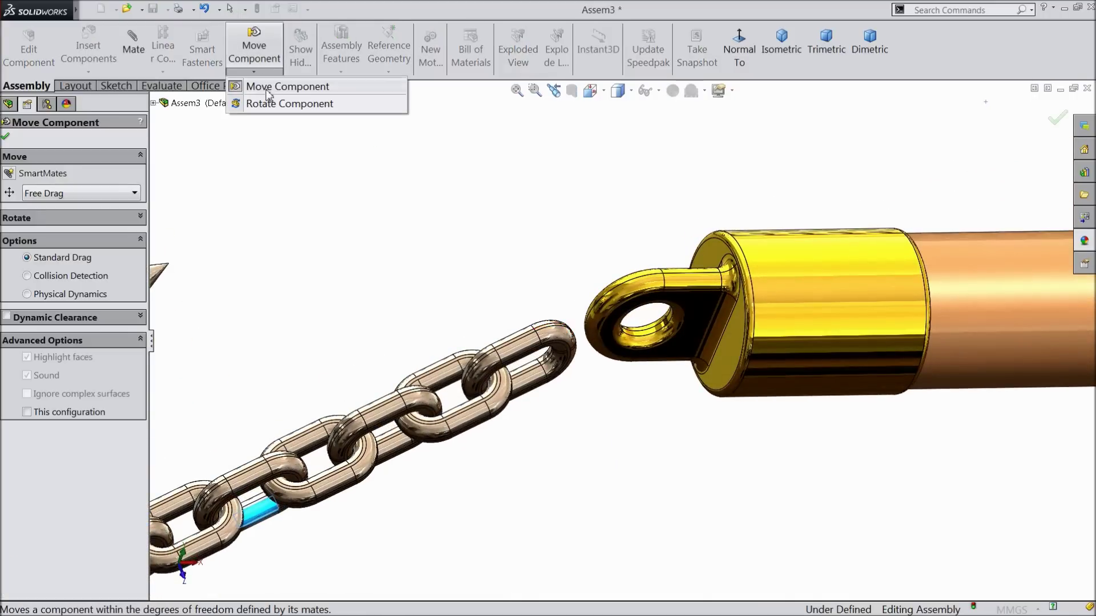
click(296, 100)
drag(542, 381, 457, 61)
click(5, 136)
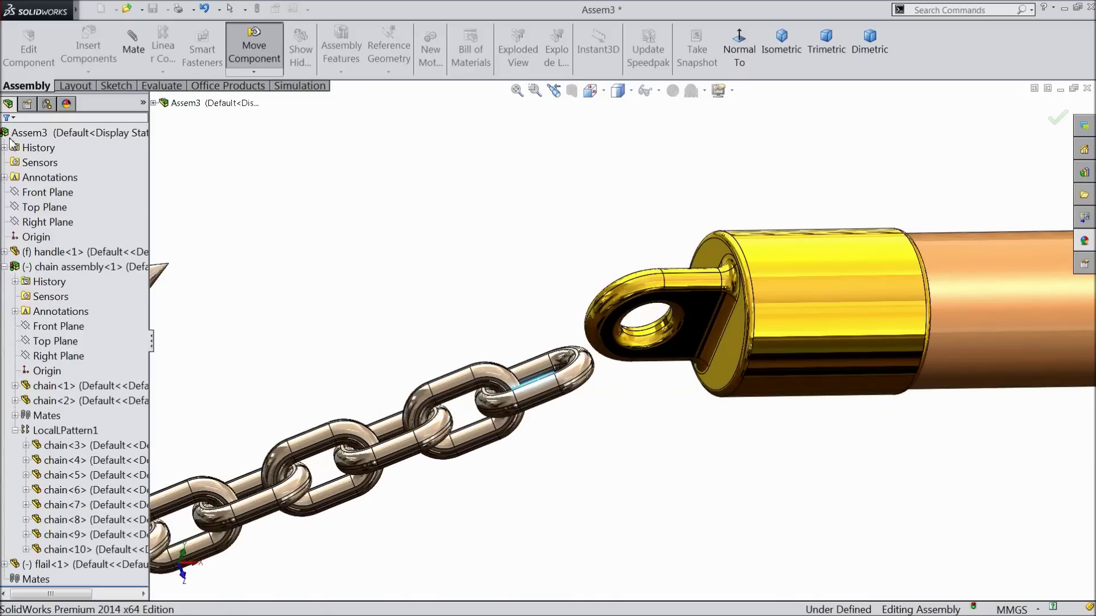
scroll(472, 328, up, 2)
scroll(641, 428, up, 3)
scroll(737, 403, down, 2)
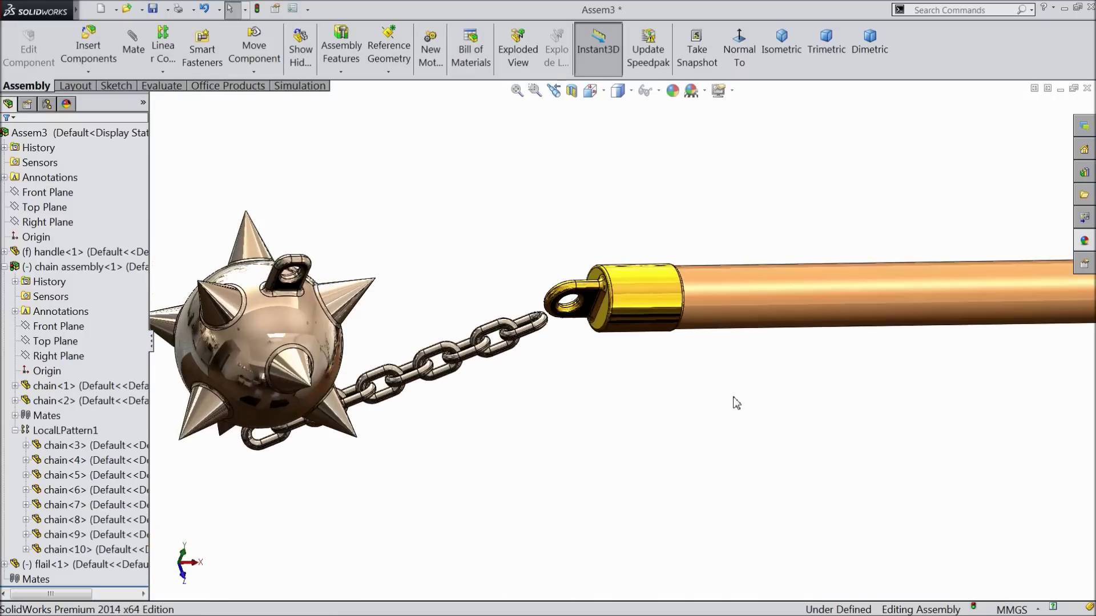
click(4, 266)
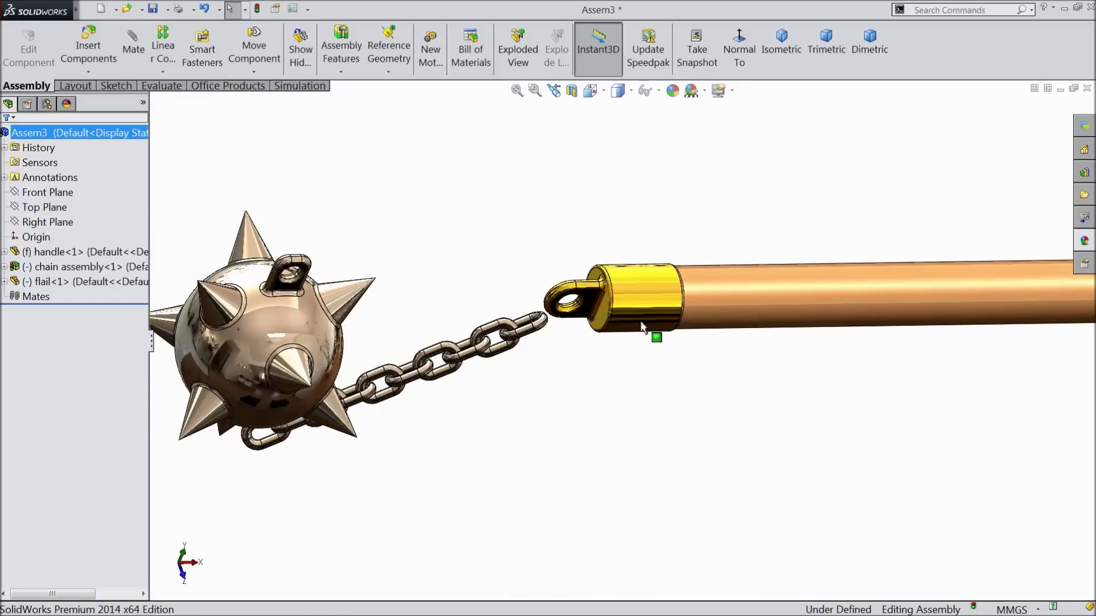
Select handle<1>'s Front Plane plus the chain assembly's Top Plane in the FeatureManager tree.
click(717, 302)
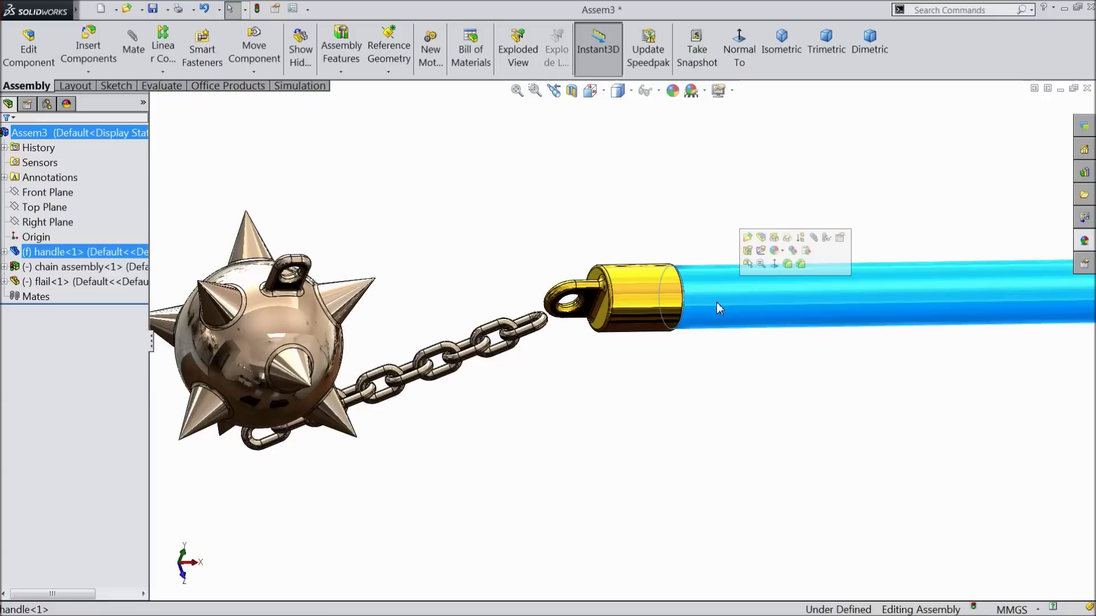
click(4, 253)
click(62, 328)
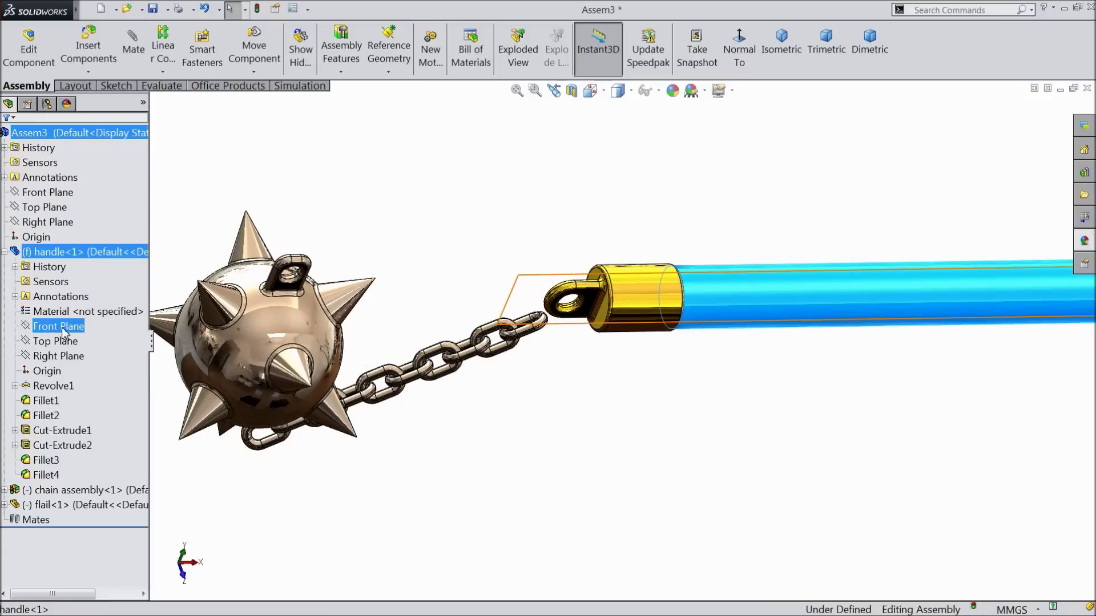
click(62, 329)
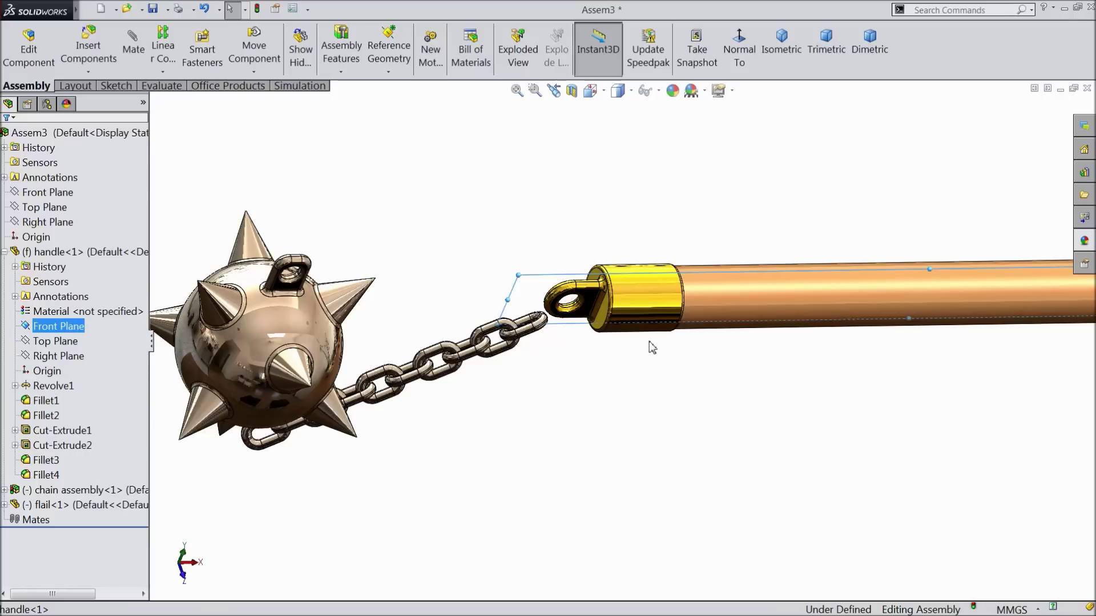
middle_drag(661, 337, 681, 403)
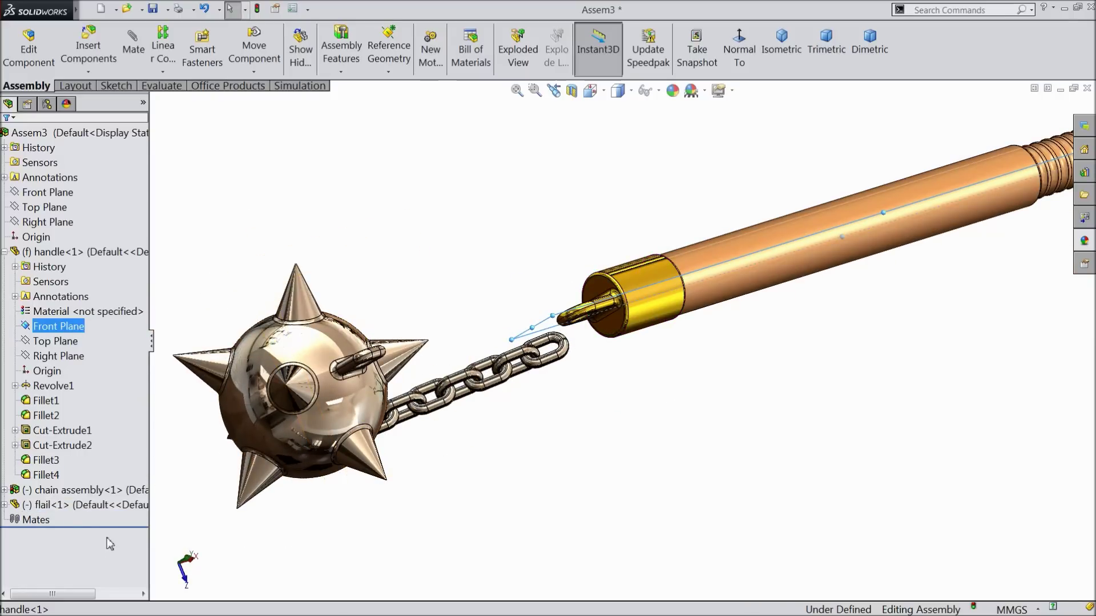
click(6, 491)
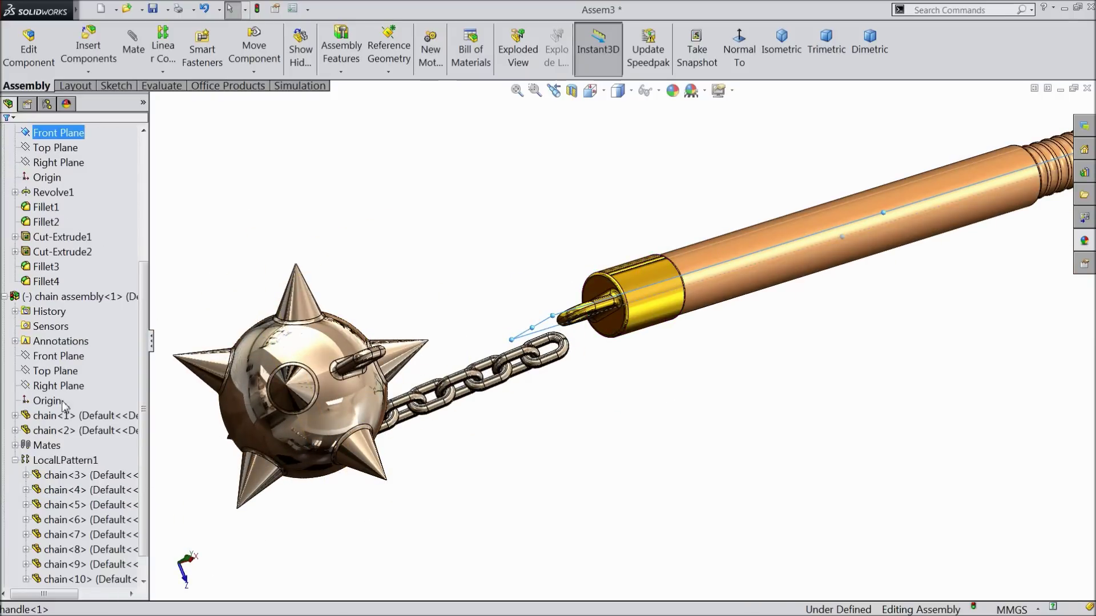
click(16, 462)
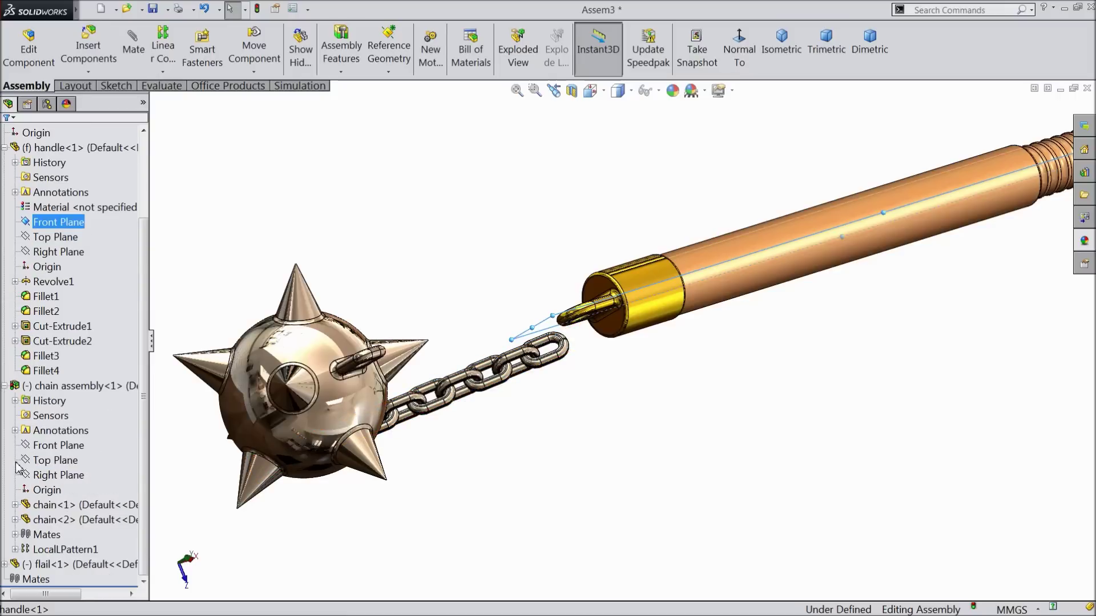
ctrl+click(54, 460)
middle_drag(520, 445, 575, 394)
middle_drag(234, 401, 217, 411)
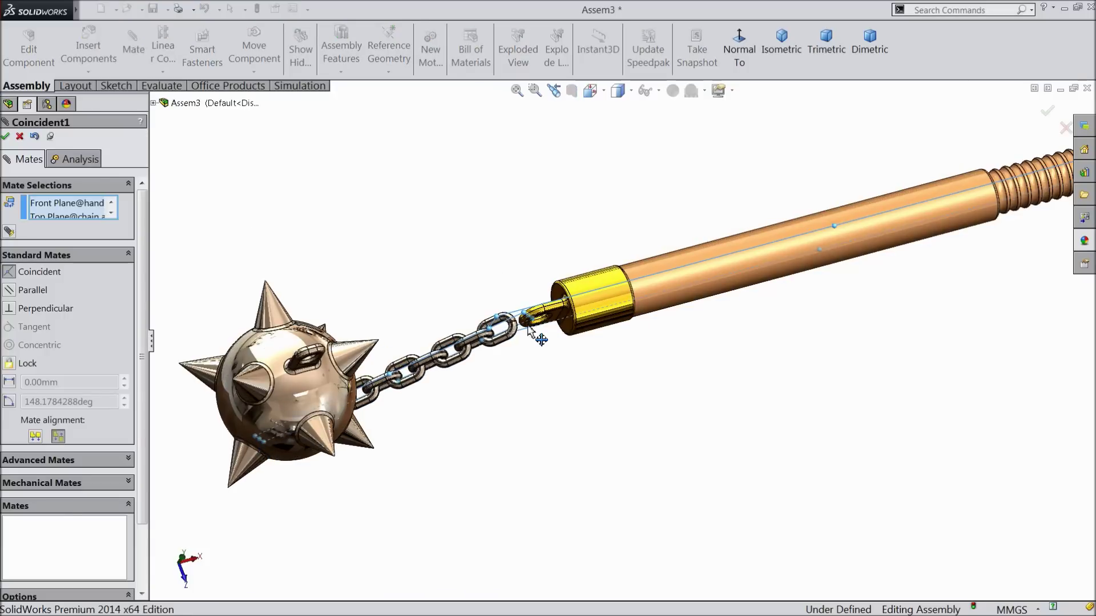
Apply the coincident mate between the handle's Front Plane and the chain's Top Plane.
scroll(541, 339, down, 6)
middle_drag(553, 384, 555, 335)
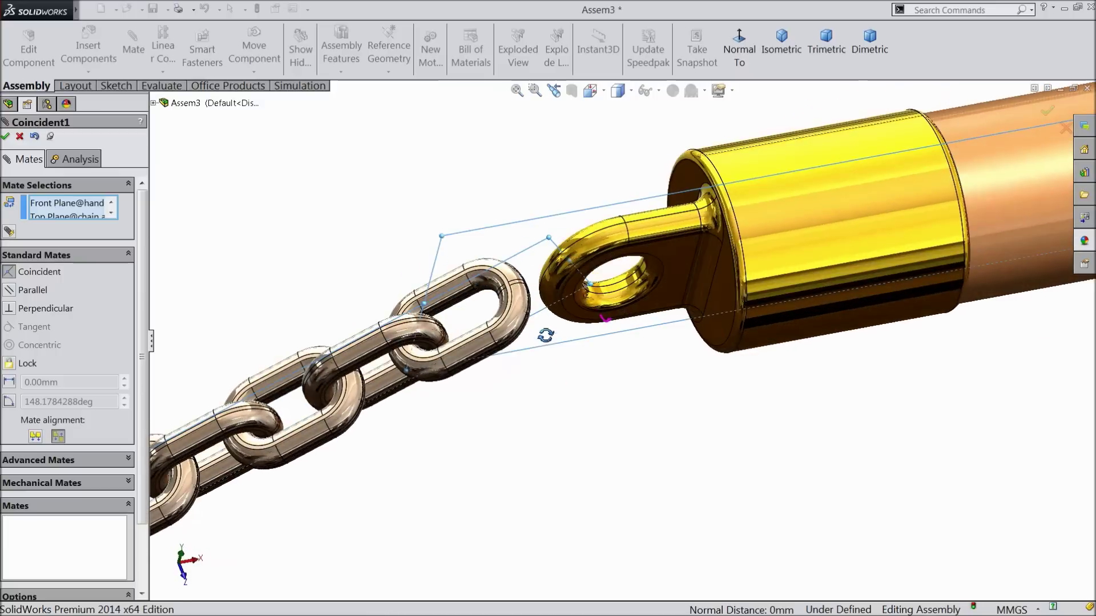
click(5, 137)
Mate the handle eye's inner face concentric with the end chain link's face.
scroll(442, 318, up, 5)
middle_drag(509, 385, 461, 232)
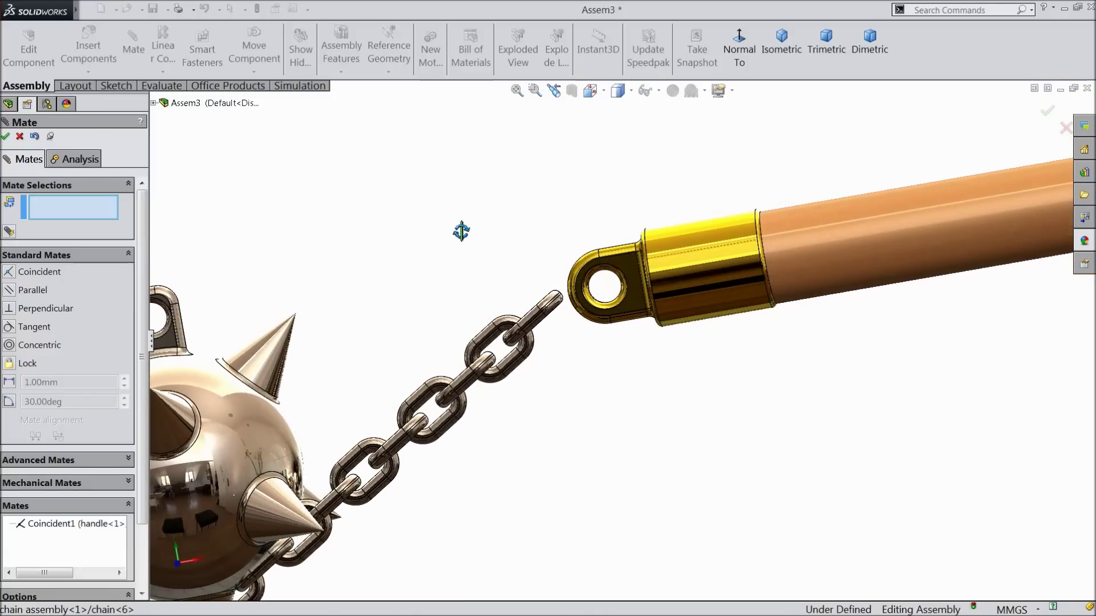
middle_drag(648, 337, 605, 285)
scroll(598, 302, down, 5)
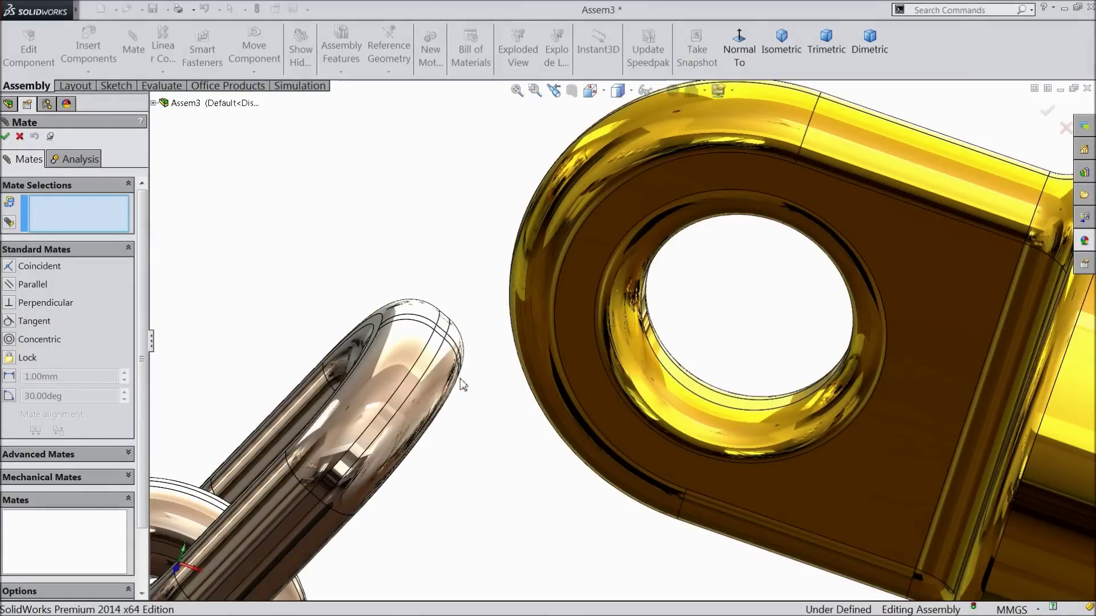
scroll(444, 379, down, 2)
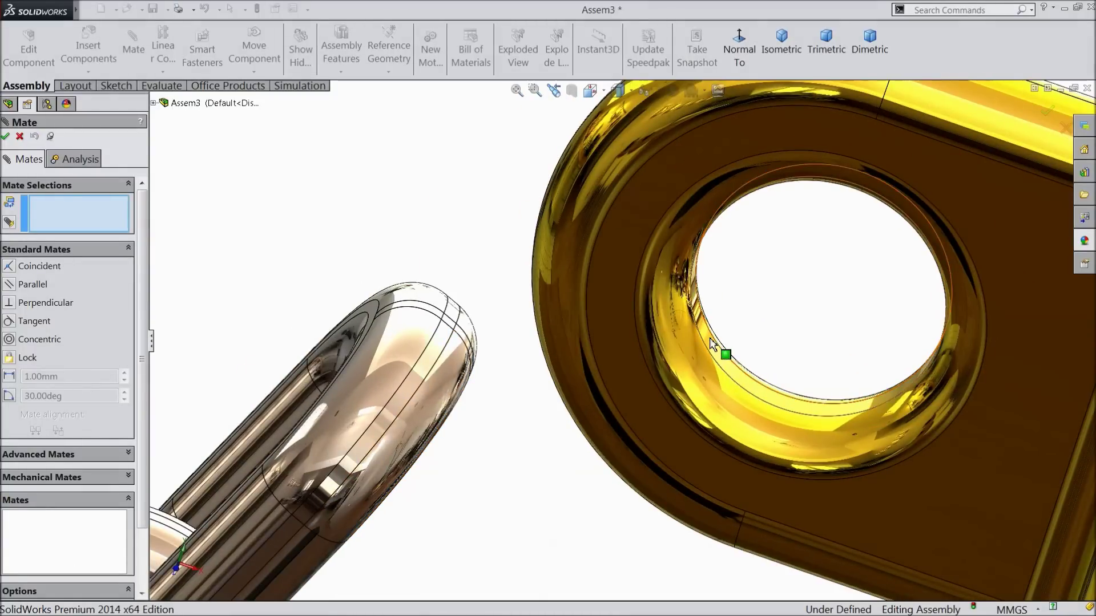
click(709, 343)
scroll(697, 343, up, 5)
middle_drag(696, 344, 483, 361)
scroll(502, 354, down, 1)
click(522, 353)
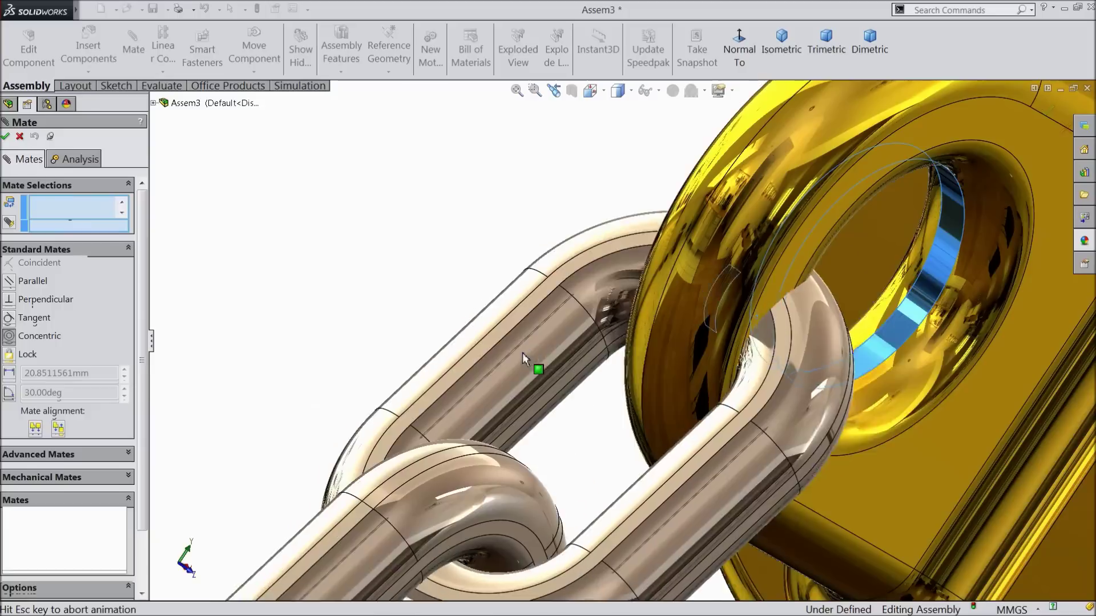
scroll(539, 348, up, 3)
middle_drag(562, 268, 516, 258)
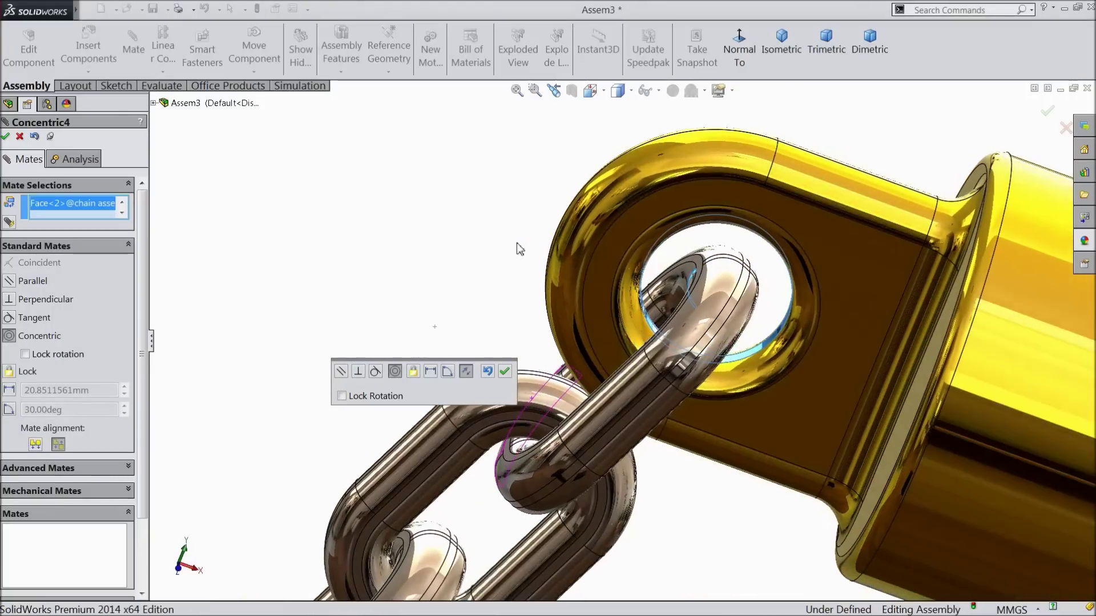
scroll(711, 299, down, 4)
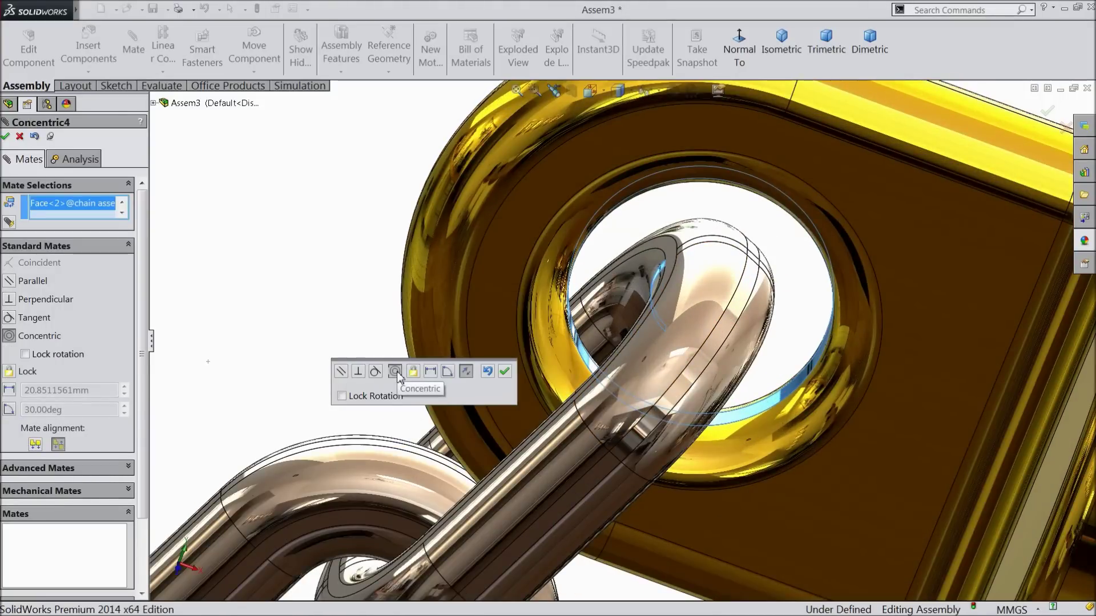
click(504, 372)
scroll(465, 342, up, 3)
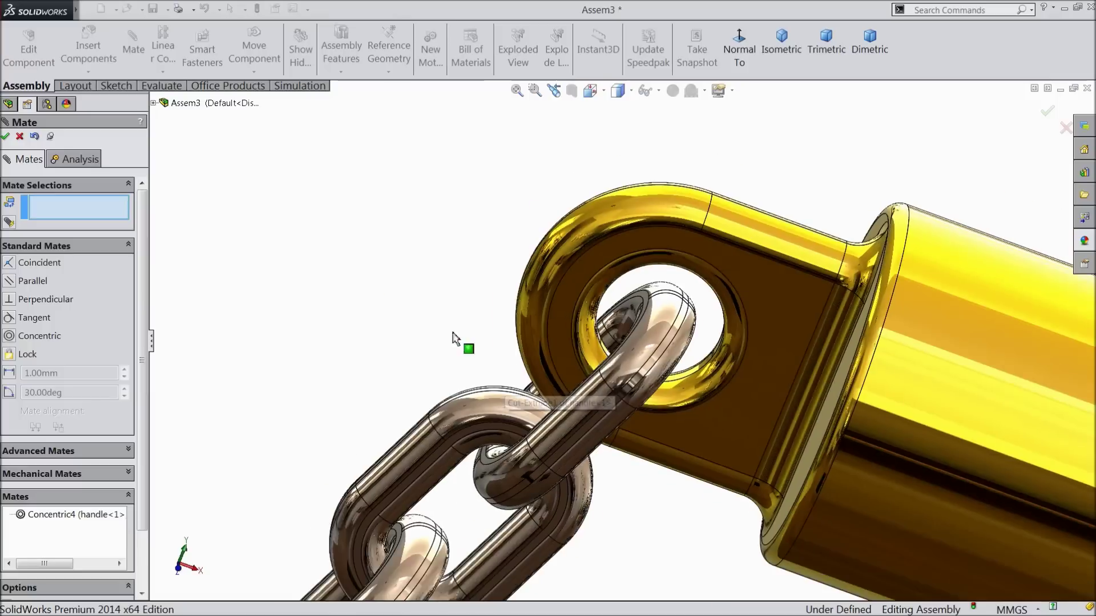
click(20, 137)
scroll(522, 344, up, 3)
drag(521, 344, 560, 374)
Drag the spiked flail ball up and over beside the chain.
scroll(587, 440, down, 3)
scroll(559, 374, up, 3)
scroll(495, 419, up, 3)
scroll(496, 419, down, 1)
drag(372, 539, 307, 385)
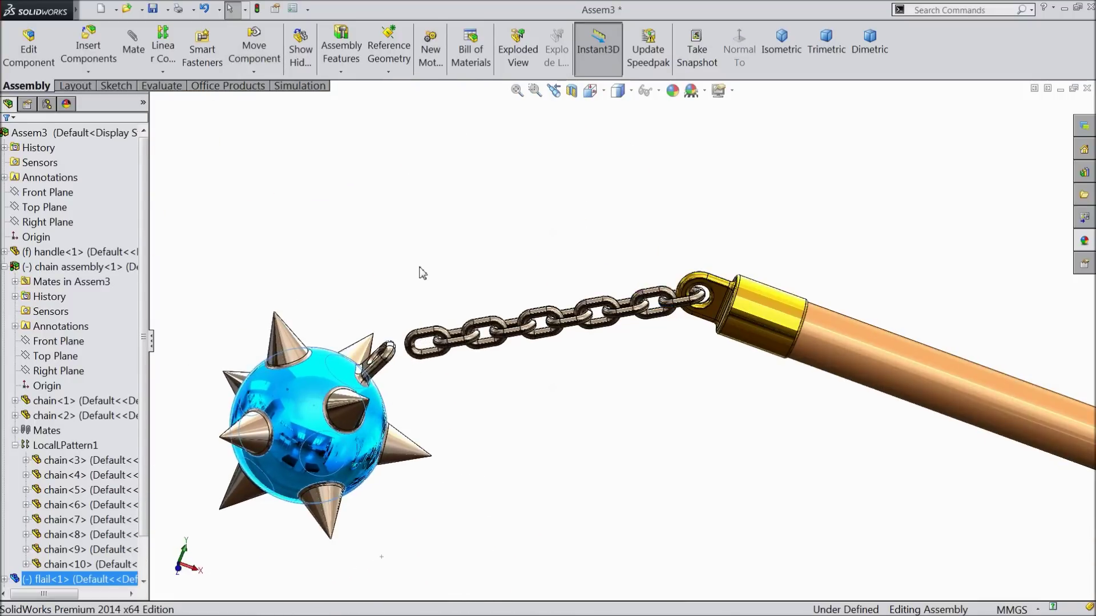
middle_drag(307, 385, 513, 338)
scroll(434, 316, down, 3)
click(420, 321)
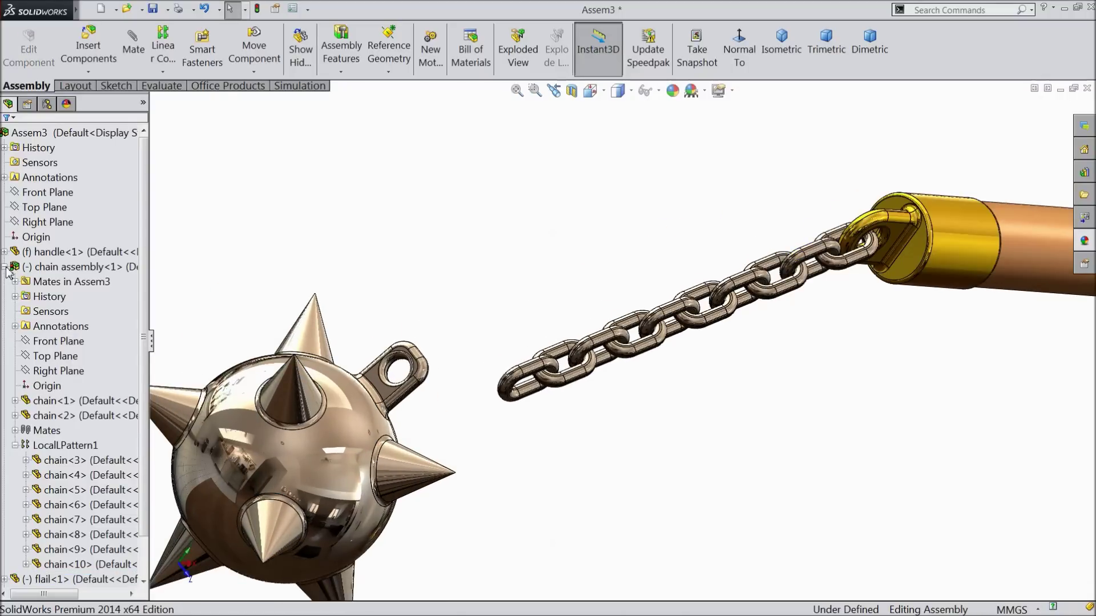
Select the chain assembly's Front Plane and the flail's Front Plane in the tree.
click(16, 446)
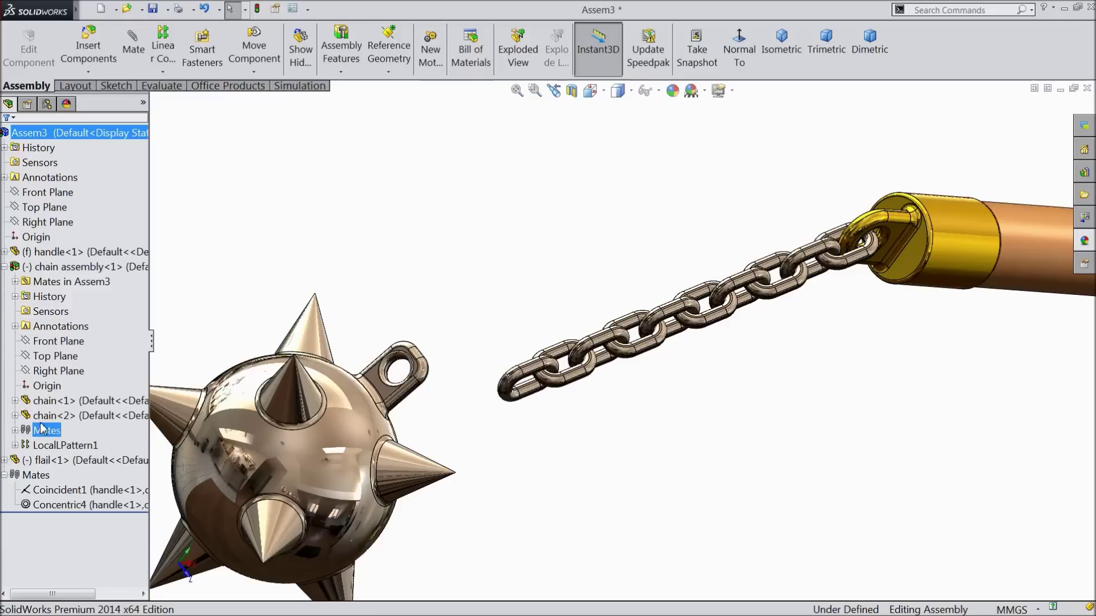
click(52, 460)
click(5, 461)
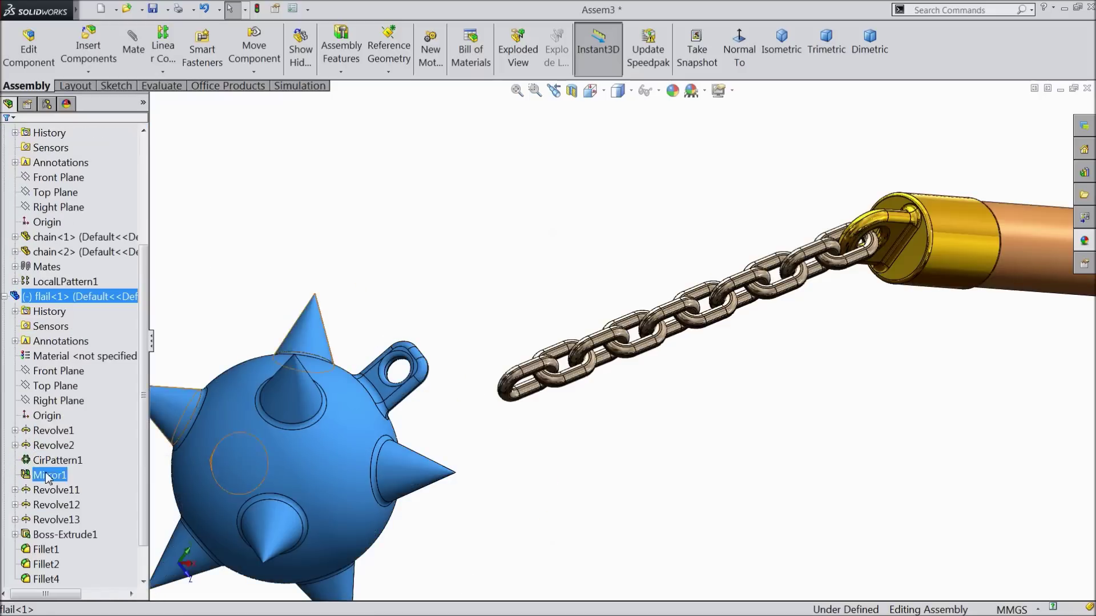
scroll(114, 245, up, 2)
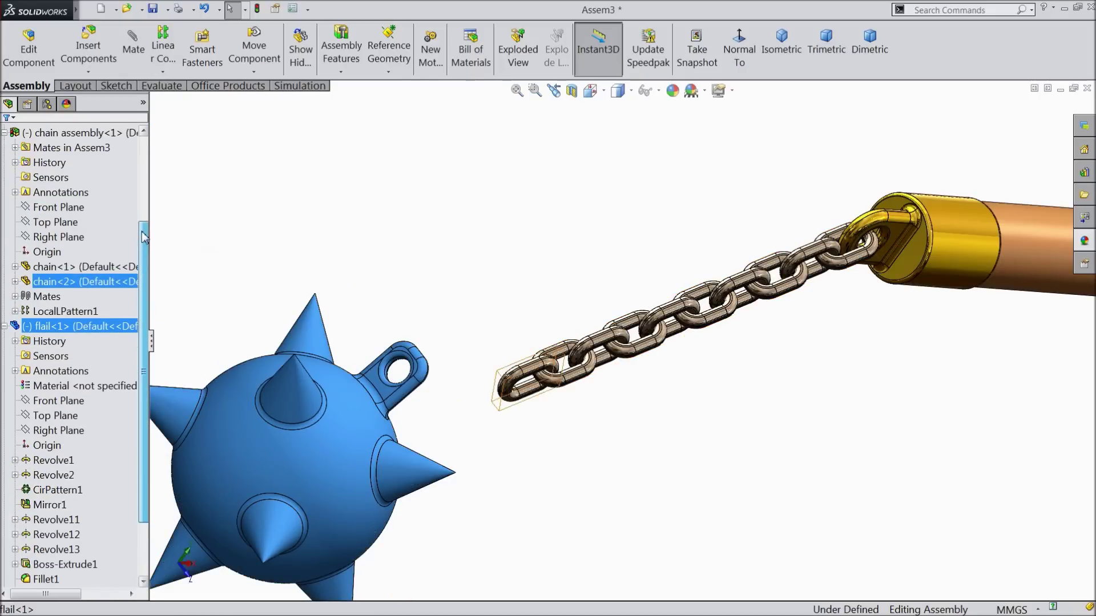
click(73, 227)
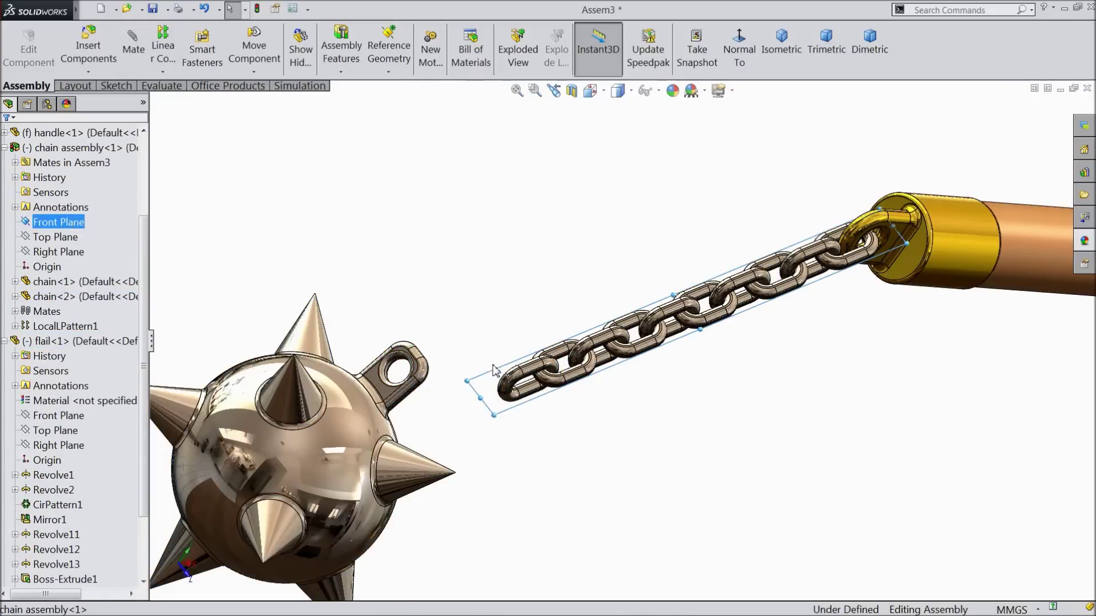
ctrl+click(55, 417)
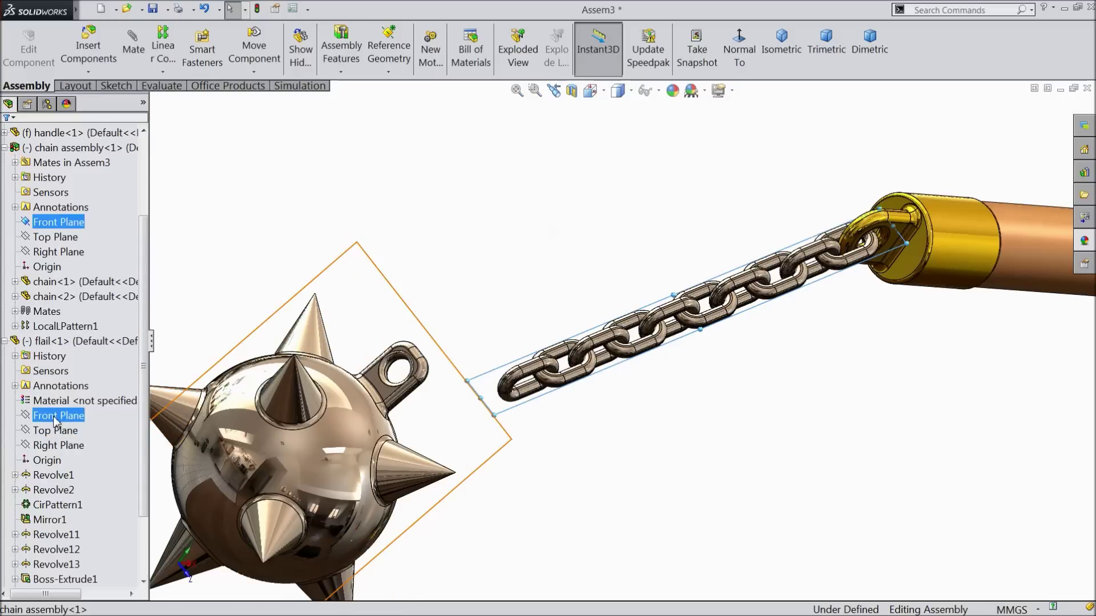
middle_drag(600, 450, 638, 409)
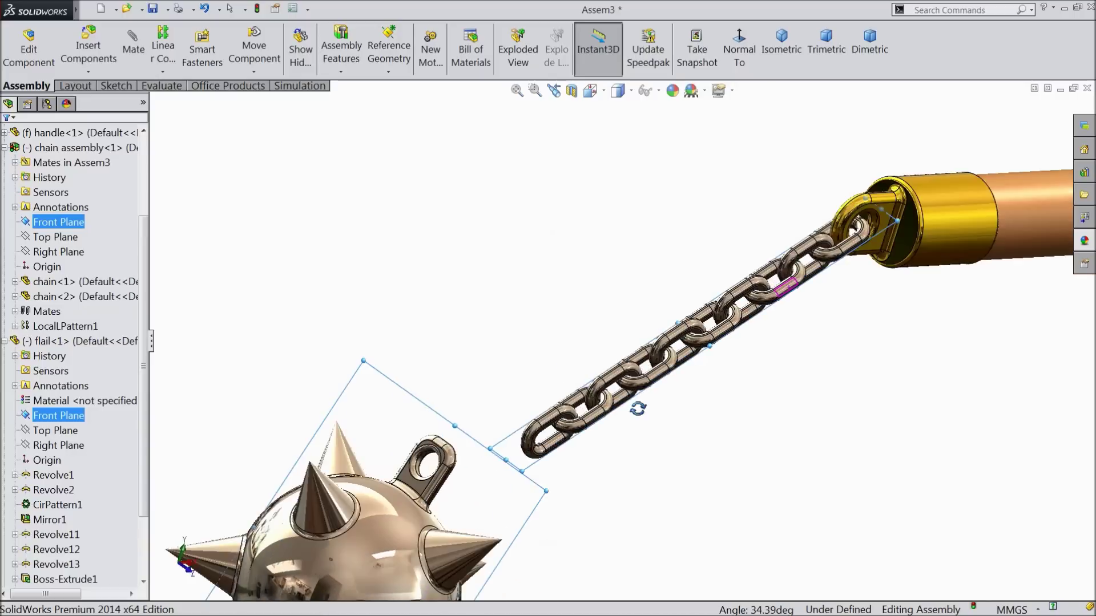
Mate the chain assembly's and flail's Front Planes coincident.
click(137, 57)
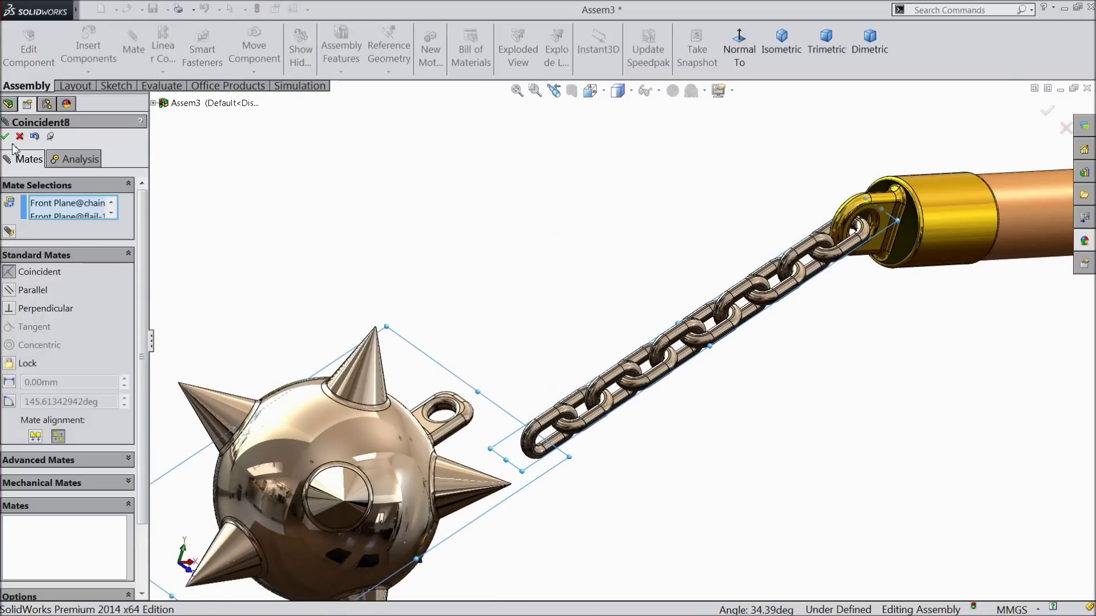
click(6, 137)
click(6, 137)
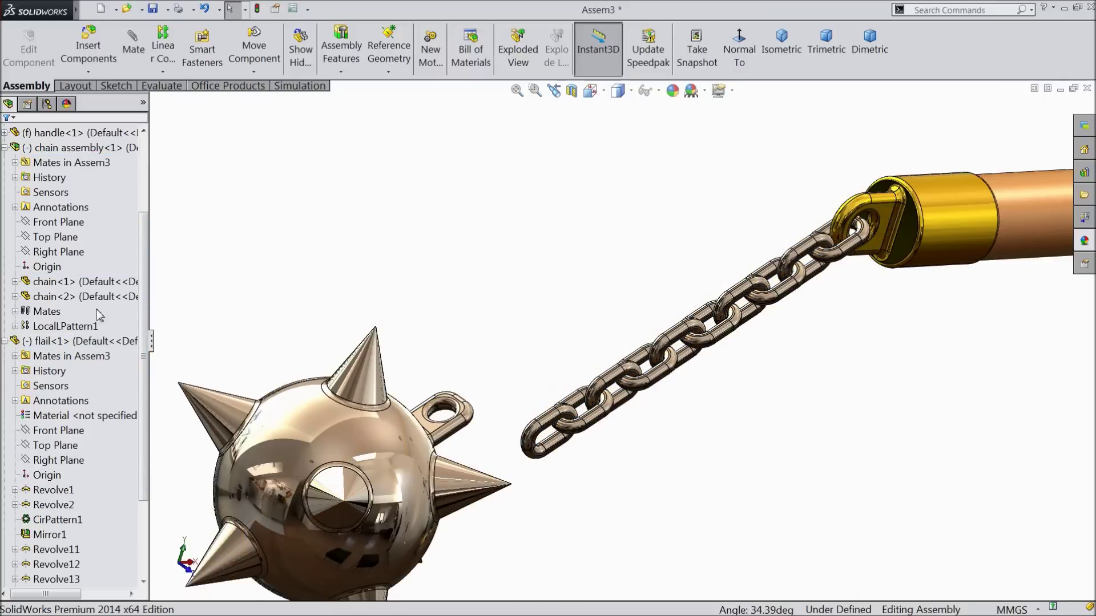
Make the chain assembly's Top Plane coincident with the flail's Right Plane.
click(69, 242)
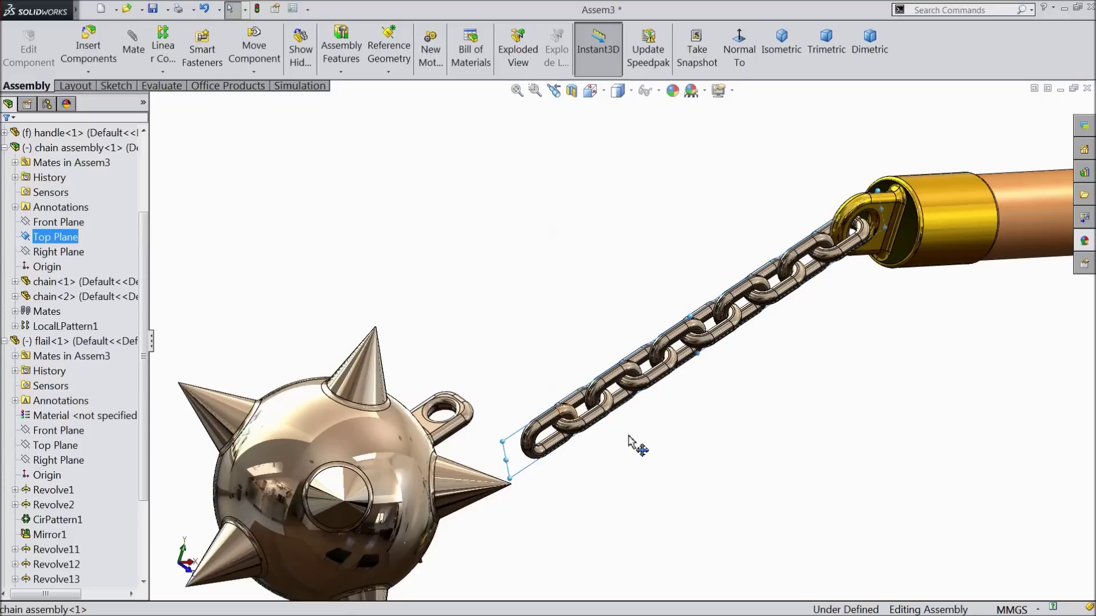
scroll(114, 320, down, 2)
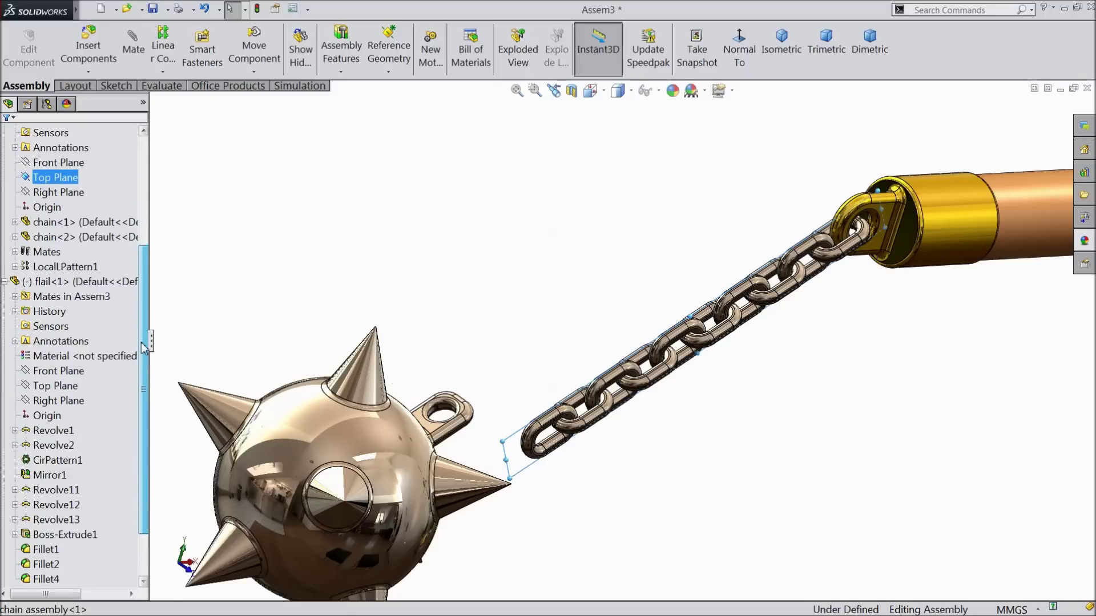
click(47, 403)
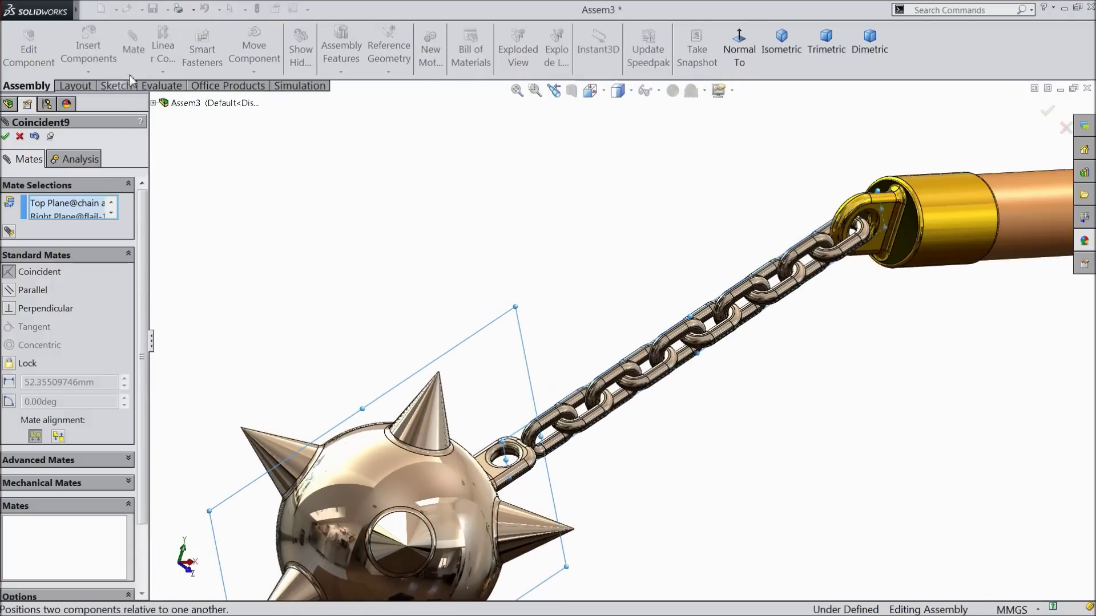
click(6, 136)
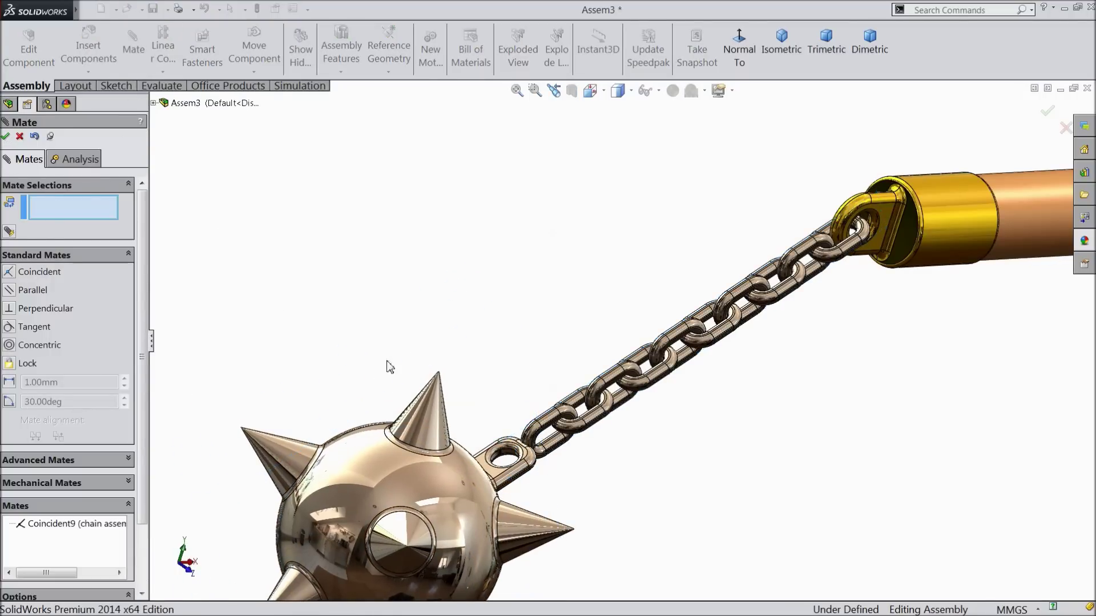
Add a Tangent mate between the end chain link's inner face and the flail ball's eye face.
scroll(577, 457, down, 10)
scroll(469, 425, down, 5)
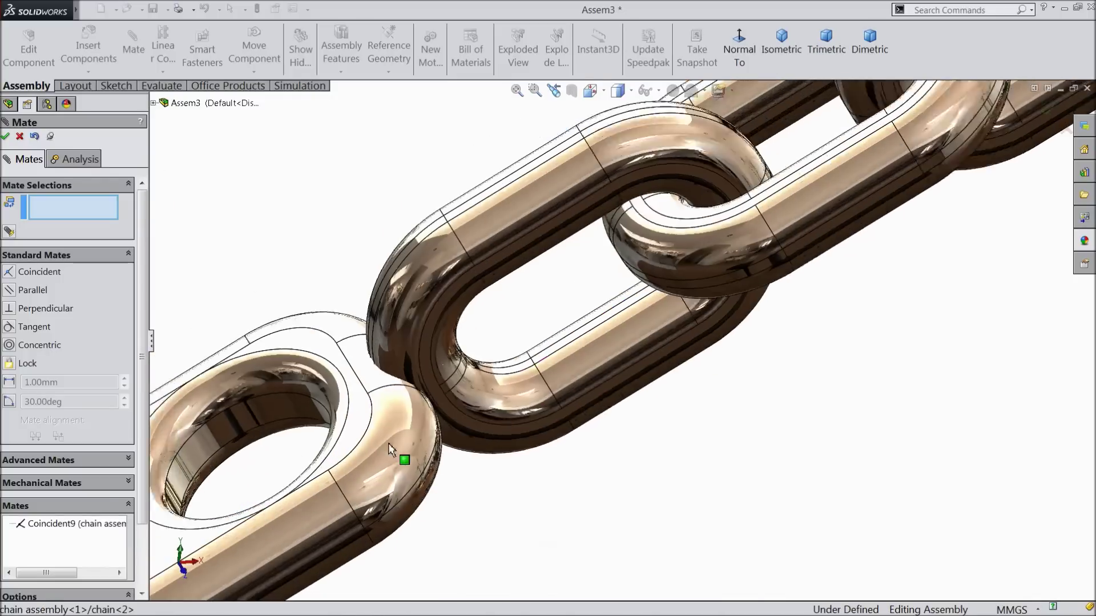
scroll(594, 367, down, 5)
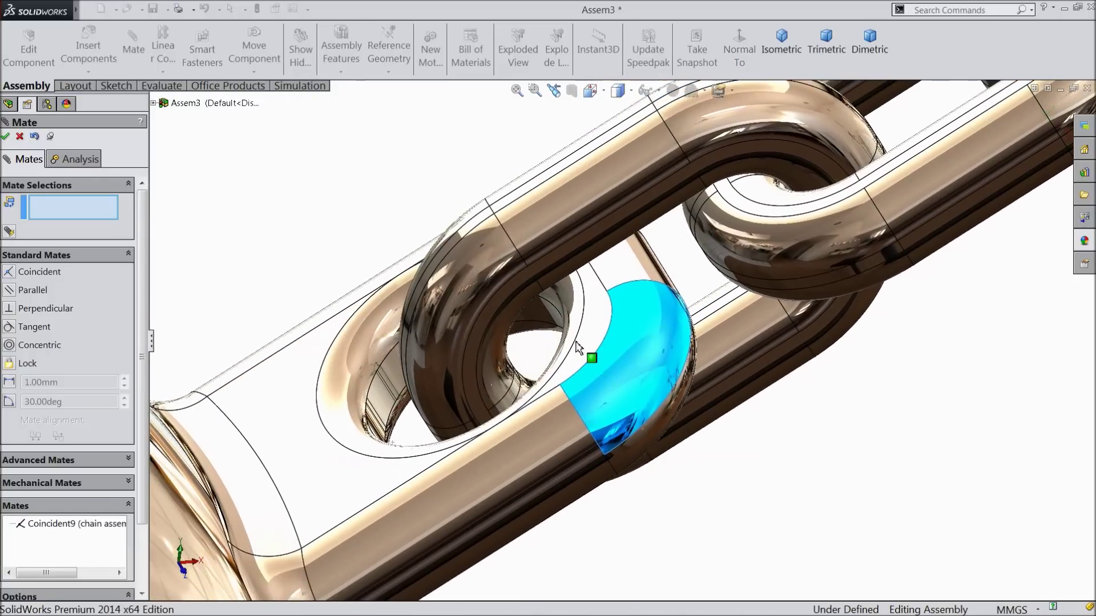
middle_drag(521, 384, 475, 352)
scroll(468, 365, up, 5)
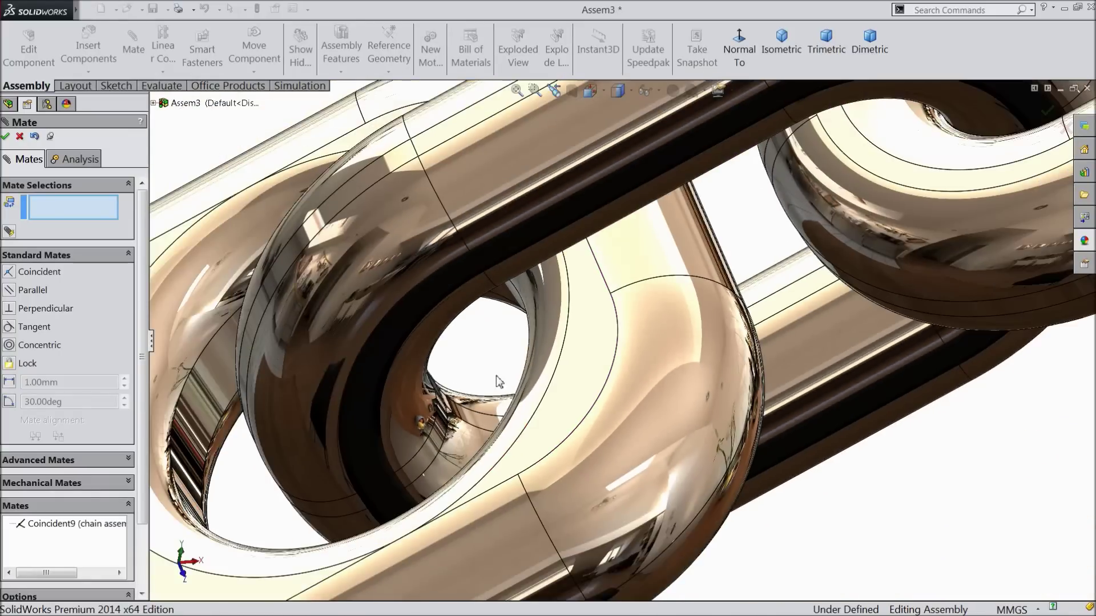
mouse_move(519, 381)
middle_down()
mouse_move(514, 369)
mouse_move(545, 370)
mouse_move(502, 416)
middle_up()
scroll(502, 416, down, 6)
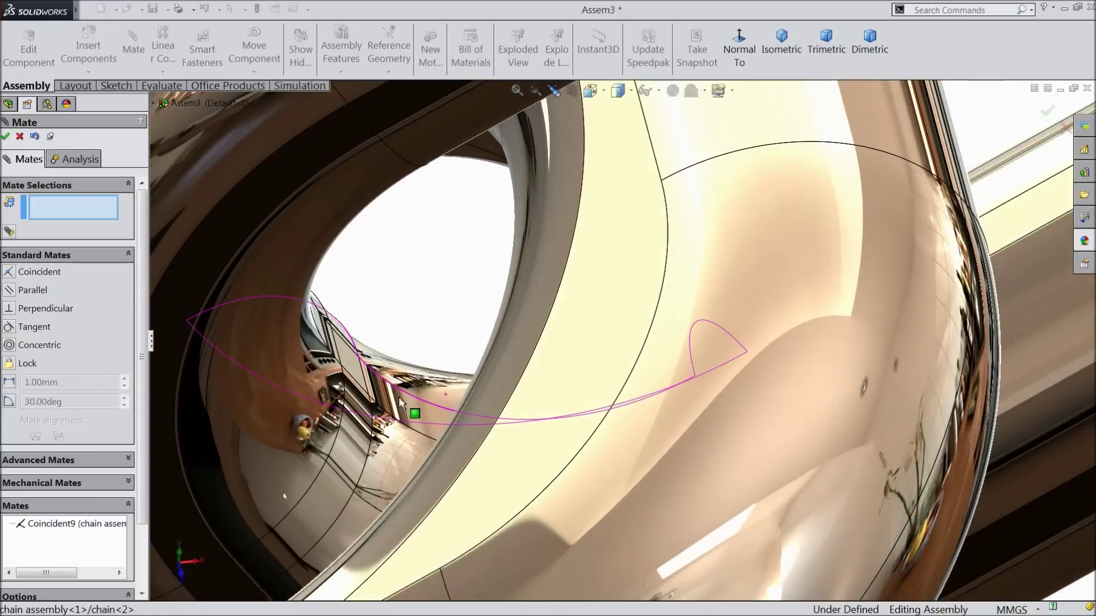
click(349, 367)
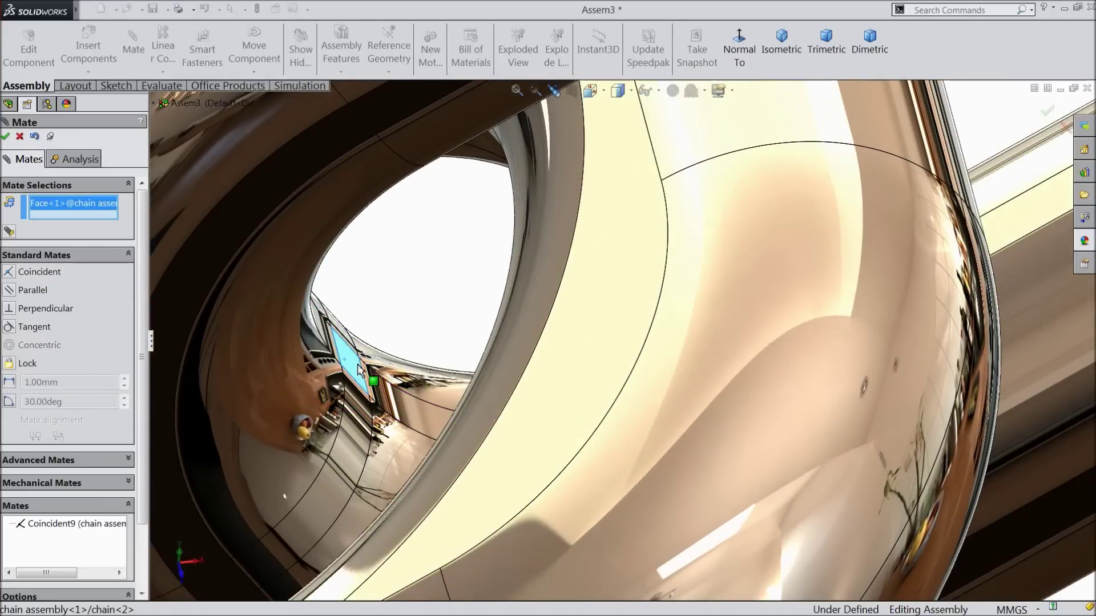
scroll(411, 377, up, 4)
middle_drag(510, 313, 510, 354)
click(510, 354)
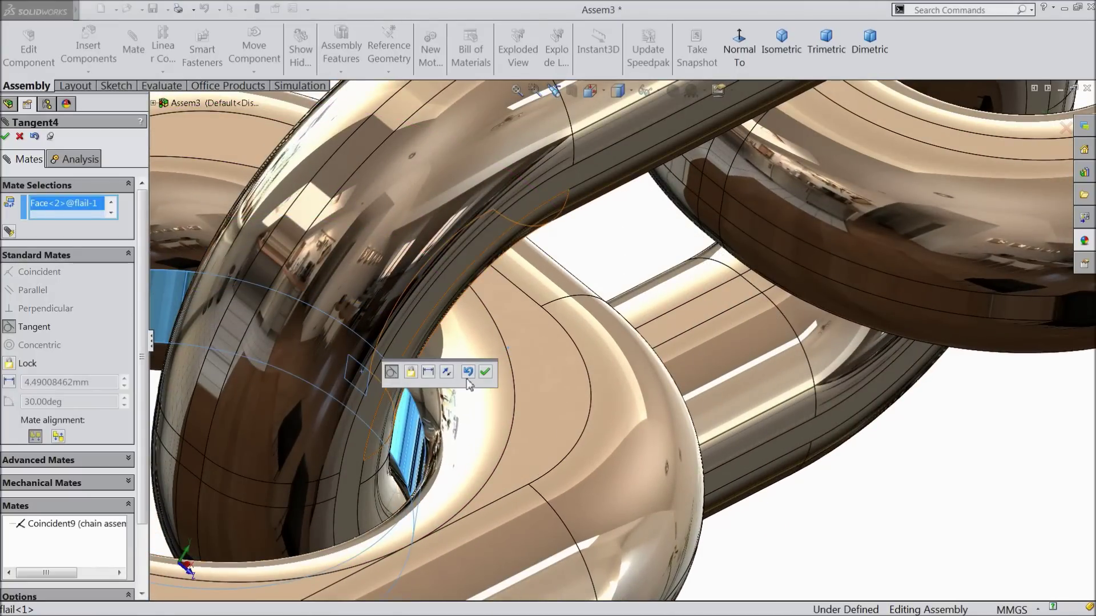
click(486, 372)
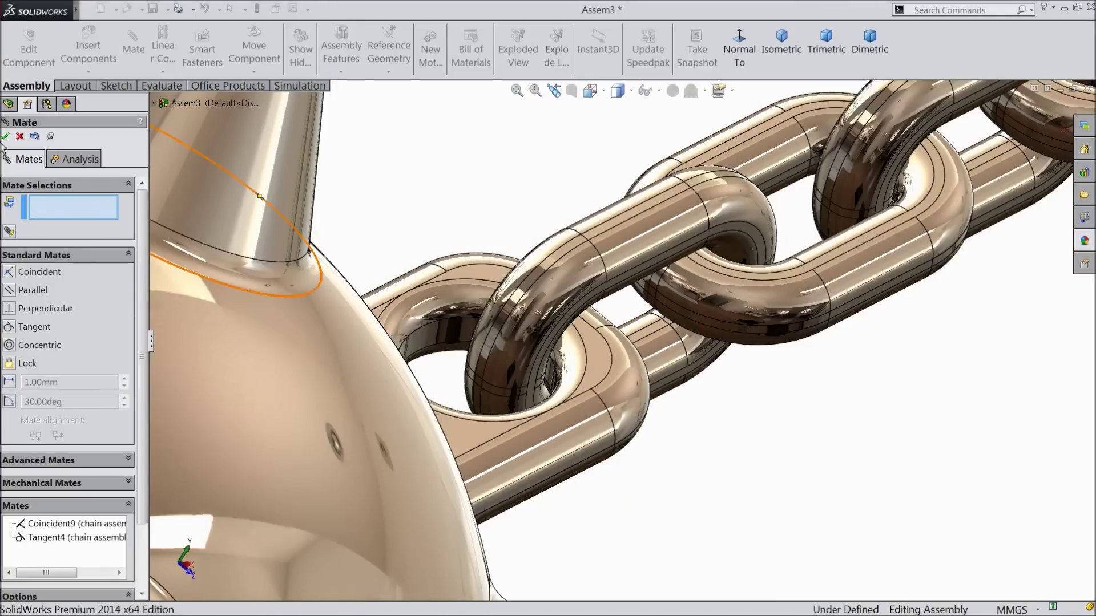
click(7, 137)
scroll(691, 360, up, 6)
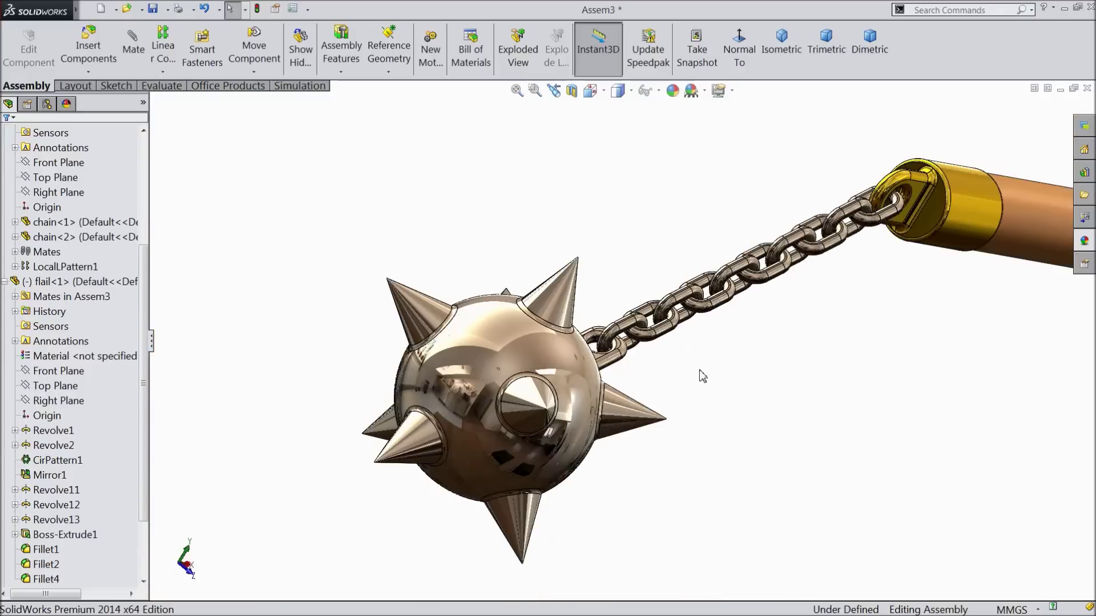
Swing the spiked ball around the handle until it hangs below, then collapse flail<1> and chain assembly<1>.
middle_drag(707, 376, 673, 385)
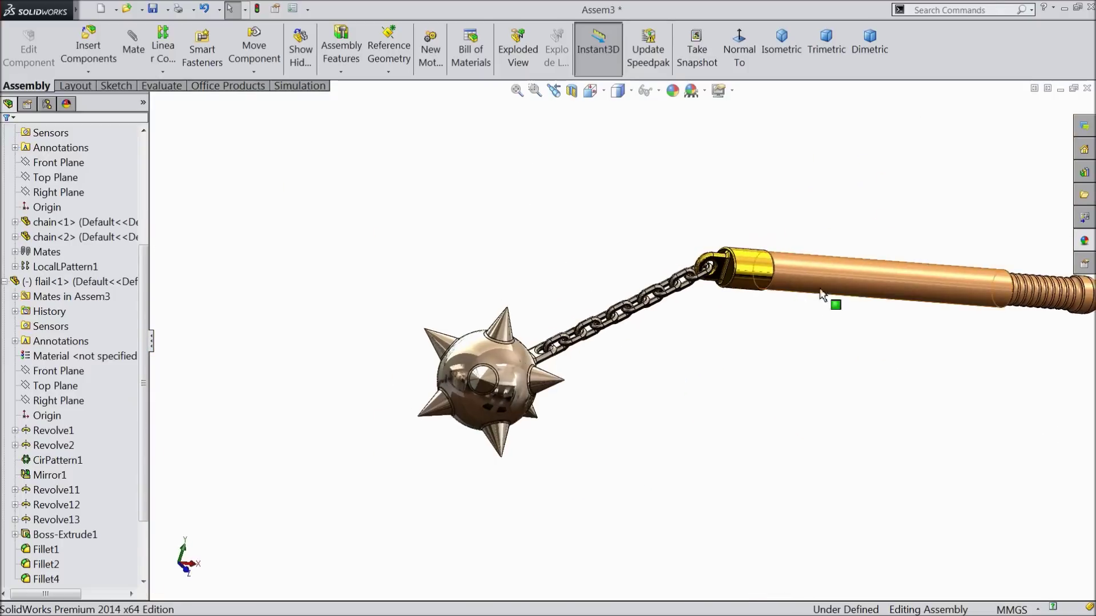
middle_drag(816, 355, 623, 329)
scroll(623, 329, down, 3)
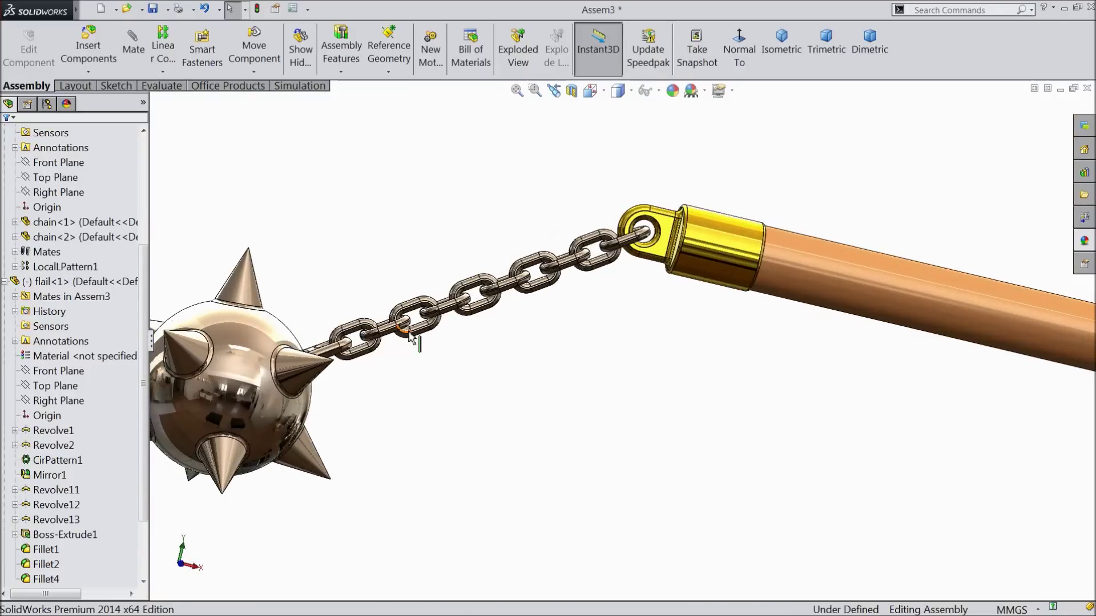
drag(421, 339, 526, 350)
scroll(528, 365, up, 3)
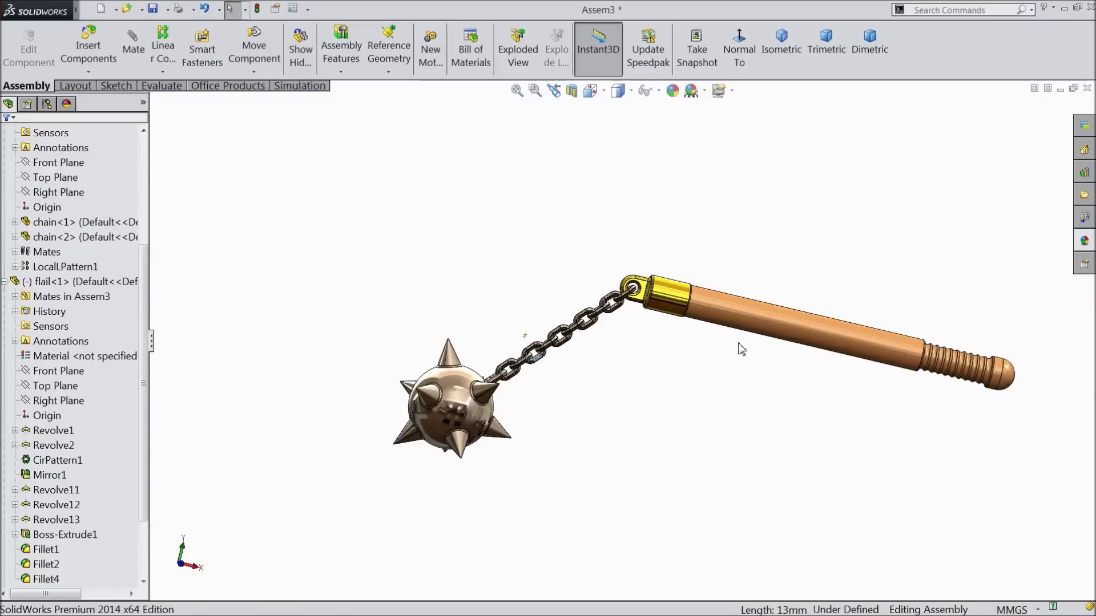
scroll(742, 349, down, 1)
drag(490, 370, 484, 310)
scroll(467, 390, down, 2)
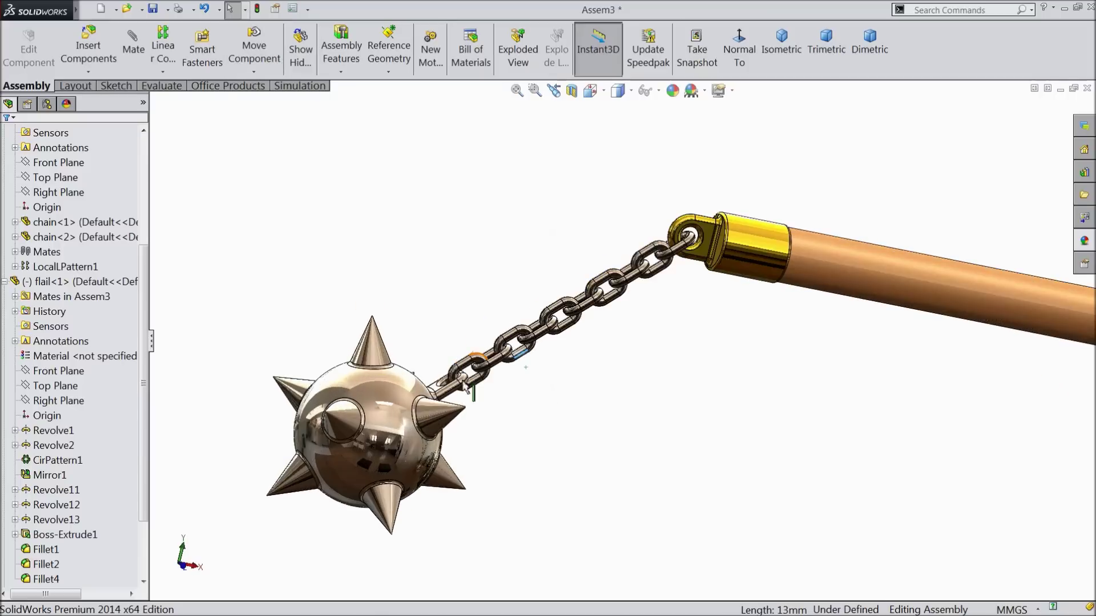
drag(505, 367, 485, 285)
scroll(576, 358, up, 3)
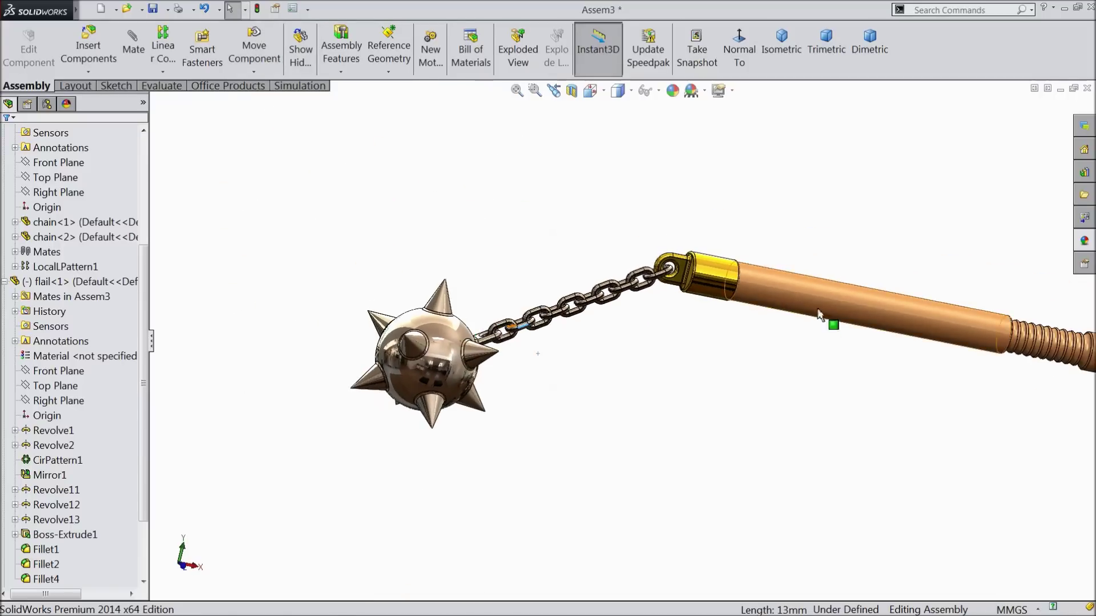
drag(398, 351, 463, 365)
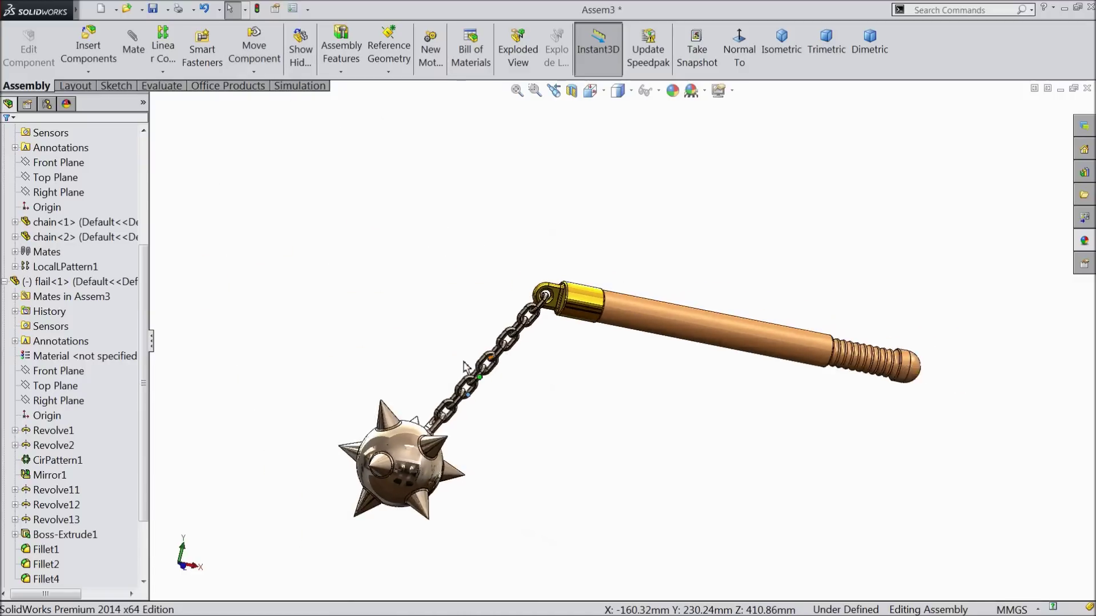
middle_drag(486, 347, 461, 360)
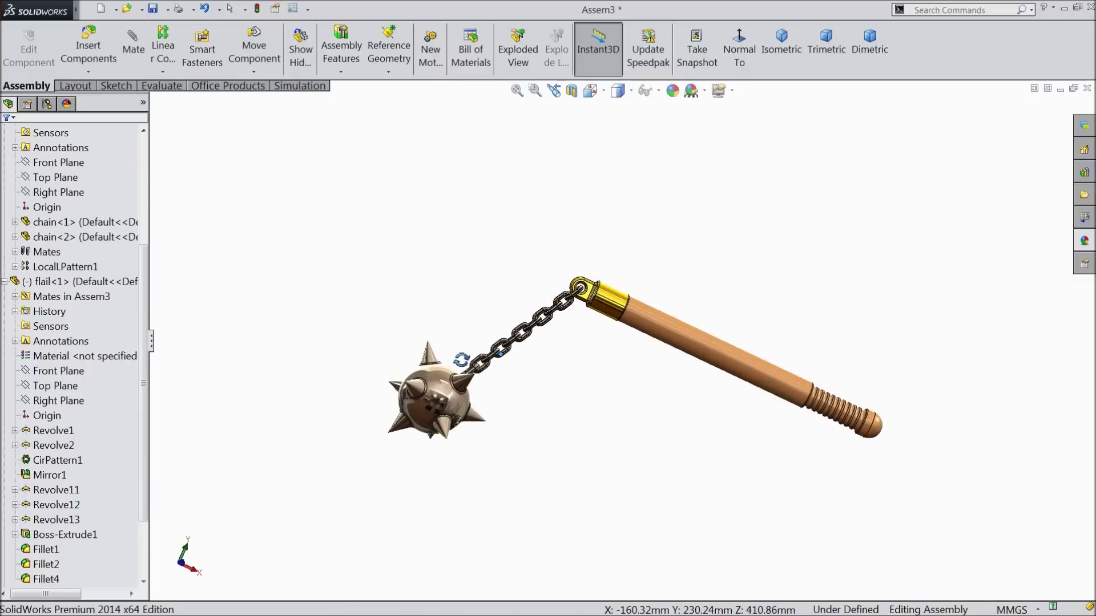
click(4, 282)
click(5, 266)
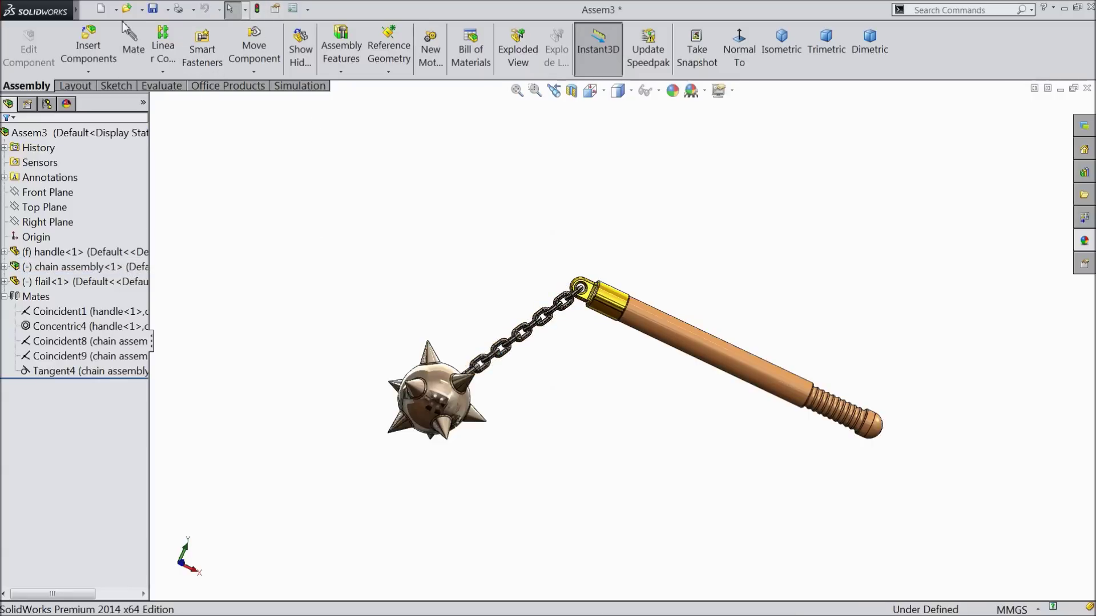
Save the flail assembly as Assem3.SLDASM, keeping the suggested file name.
scroll(629, 334, down, 4)
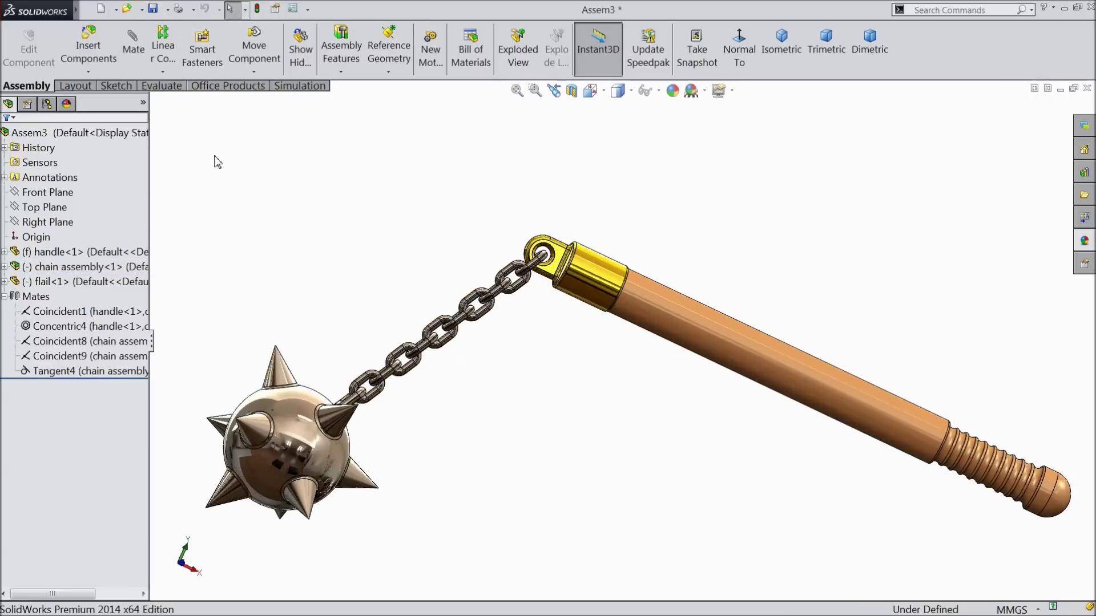
scroll(573, 420, down, 2)
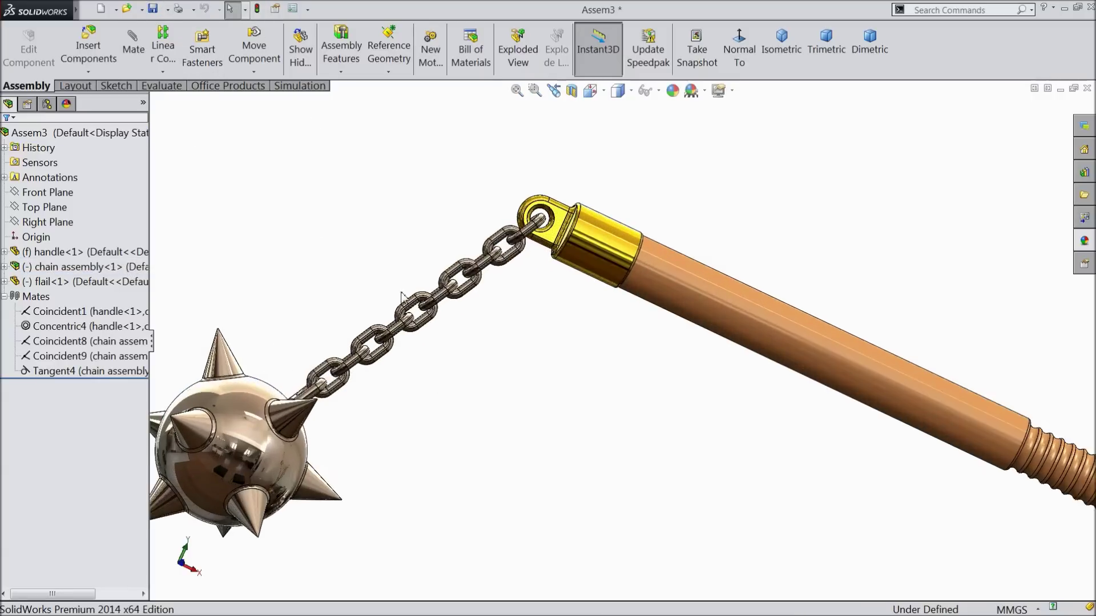
click(153, 10)
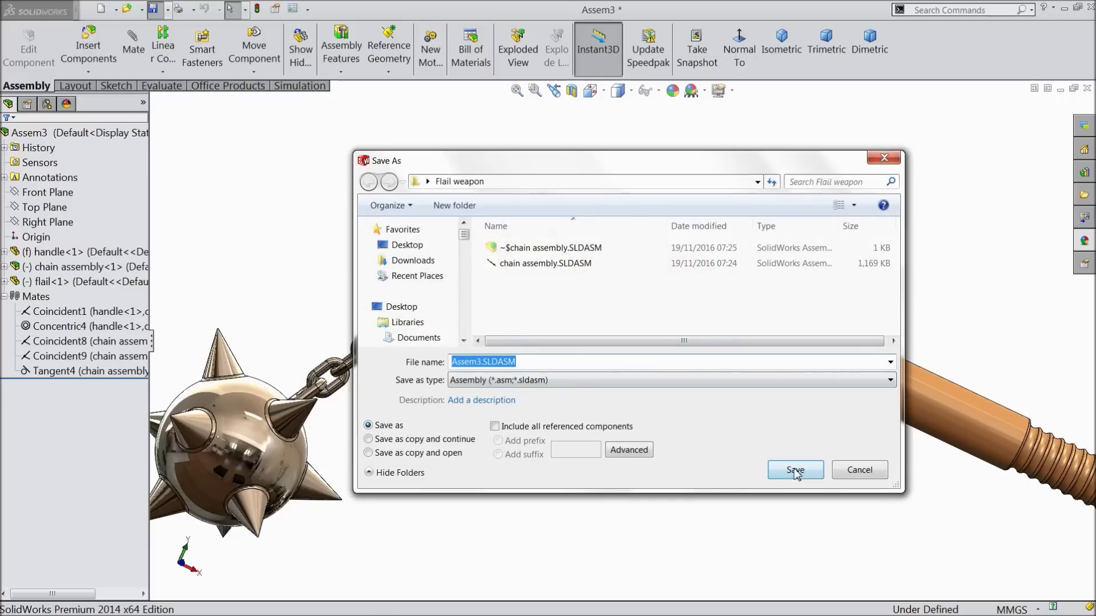
click(796, 473)
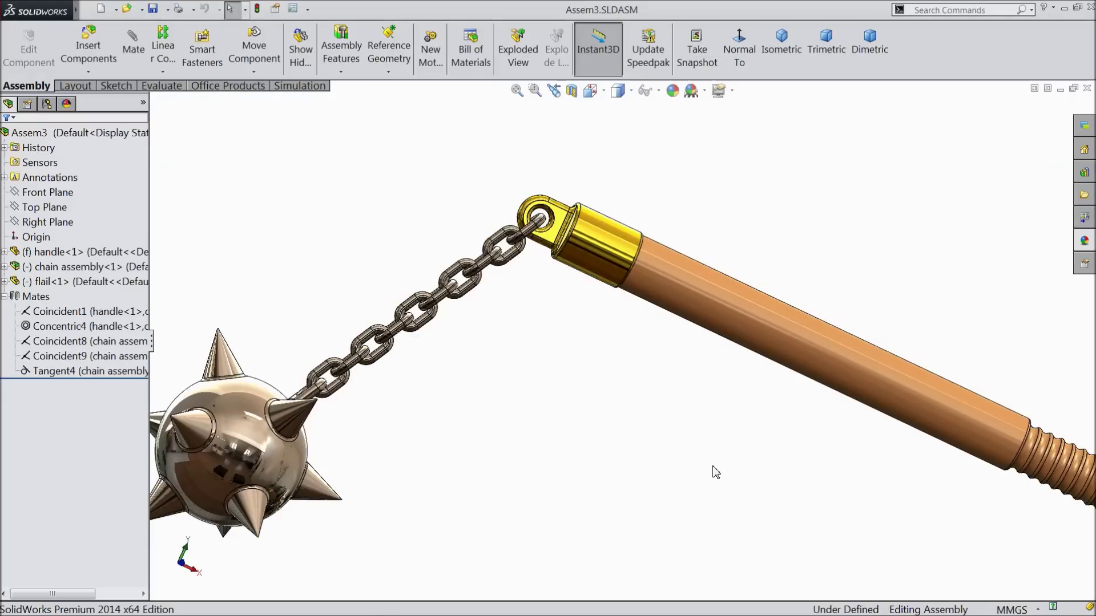
scroll(684, 455, up, 2)
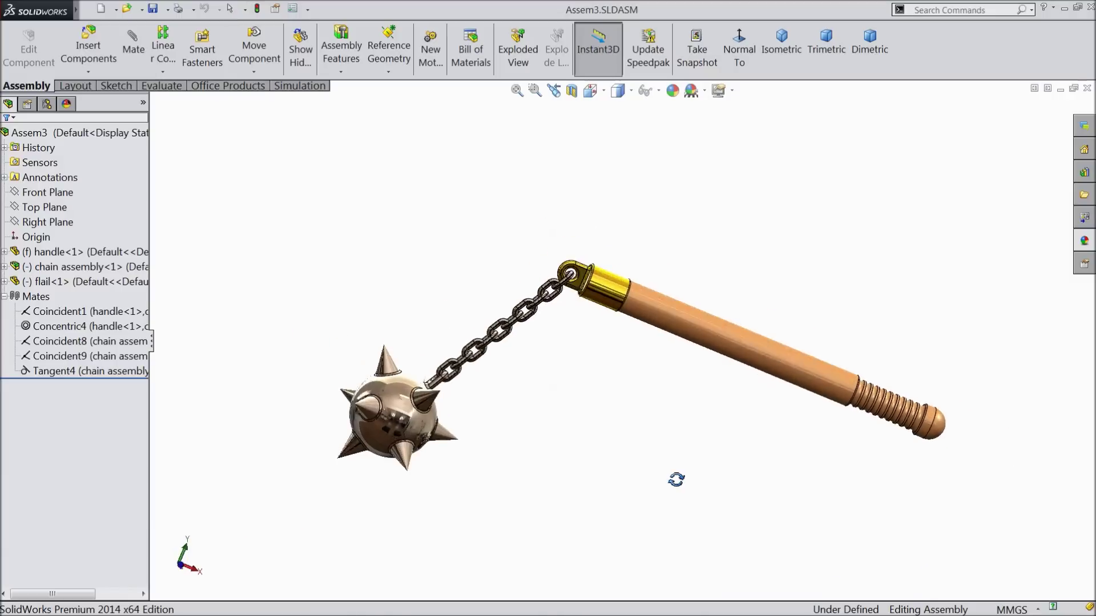
Orbit the flail assembly to a new viewing angle.
scroll(627, 401, down, 2)
middle_drag(624, 391, 631, 430)
scroll(614, 377, down, 2)
mouse_move(555, 427)
middle_down()
mouse_move(560, 377)
mouse_move(560, 423)
middle_up()
scroll(560, 423, up, 2)
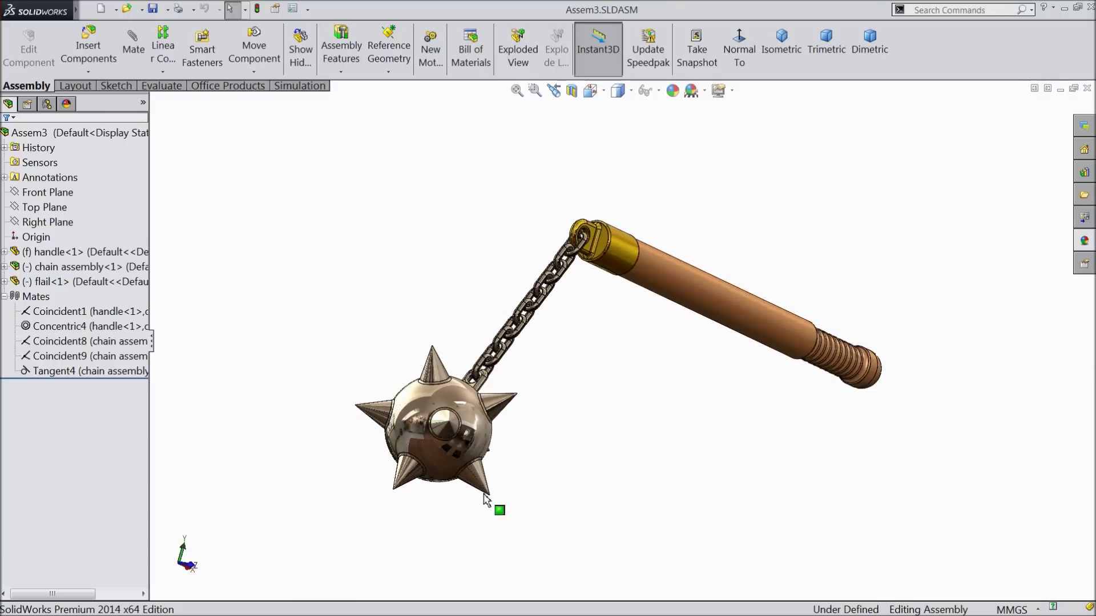
Swing the spiked ball around and up past the handle, then deselect it.
drag(460, 454, 485, 445)
middle_drag(485, 445, 462, 456)
drag(397, 444, 451, 388)
click(631, 392)
middle_drag(631, 391, 638, 401)
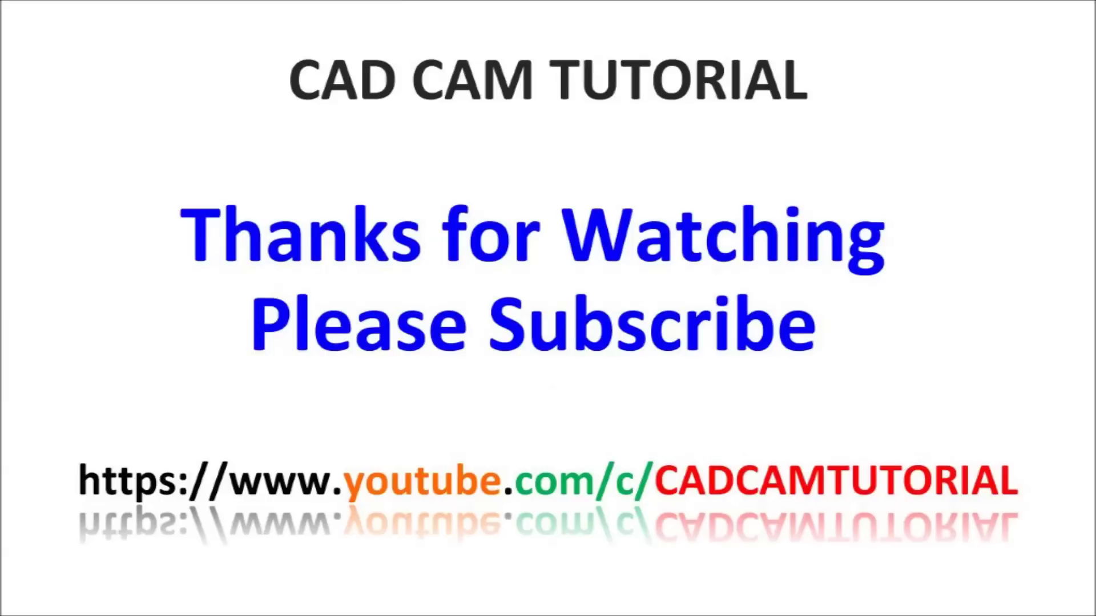